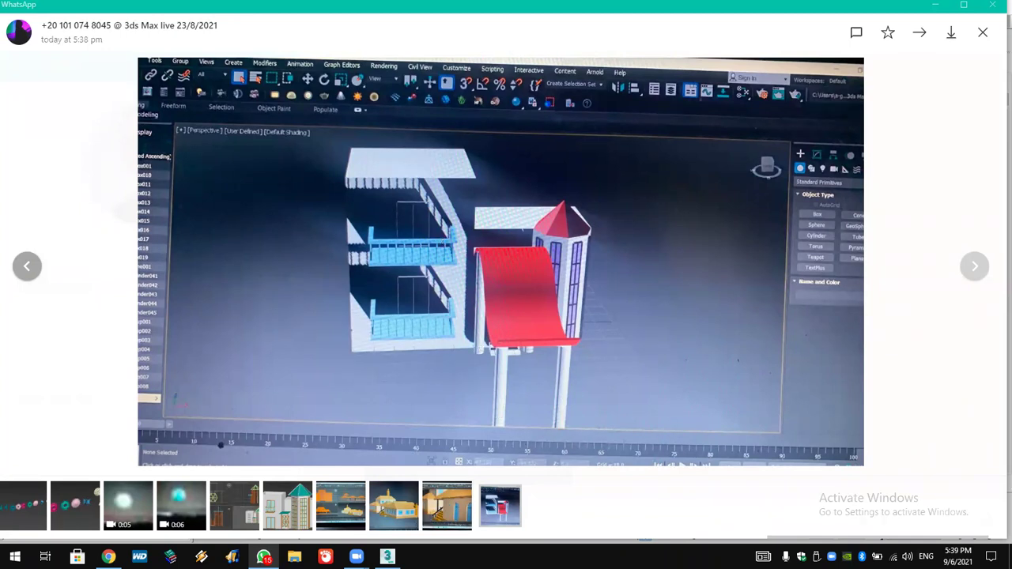
Switch to 3ds Max and review the perspective viewport's Lighting and Shadows options
key(alt+Tab)
click(521, 273)
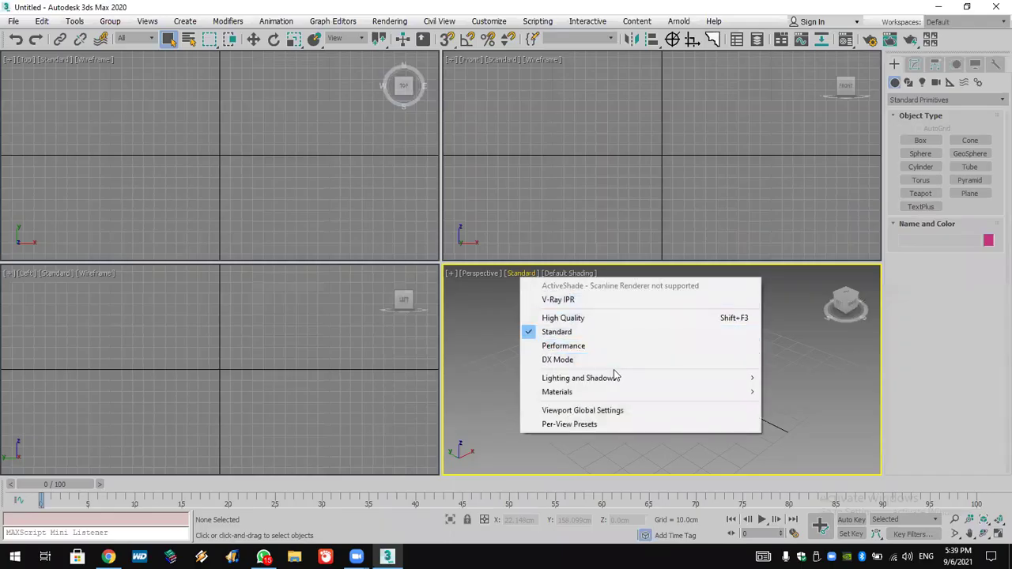
mouse_move(614, 383)
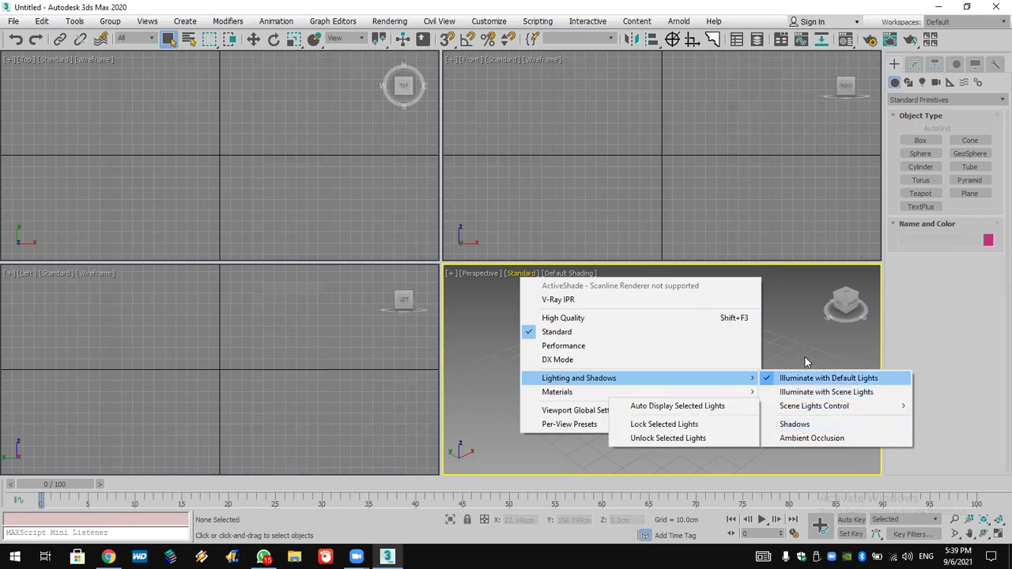
click(806, 319)
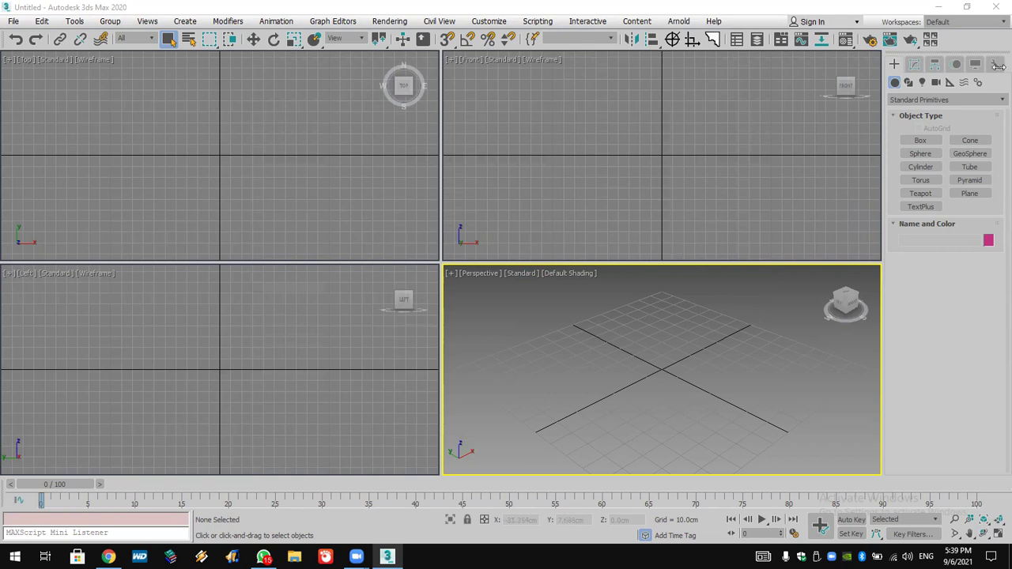
click(719, 200)
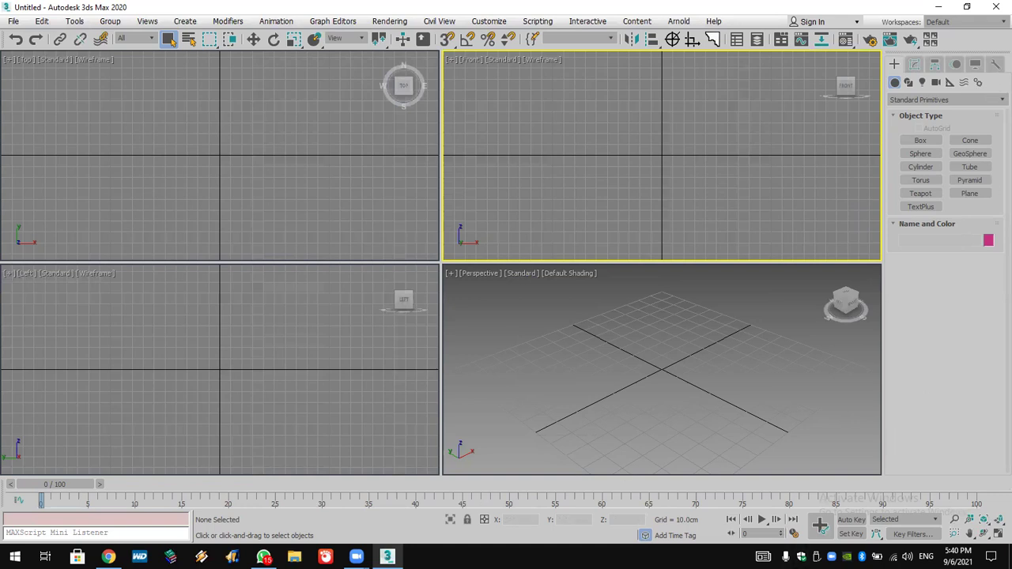
Switch to WhatsApp and view the previous reference photo, the building with arched windows
mouse_move(263, 556)
click(267, 443)
click(791, 237)
click(810, 246)
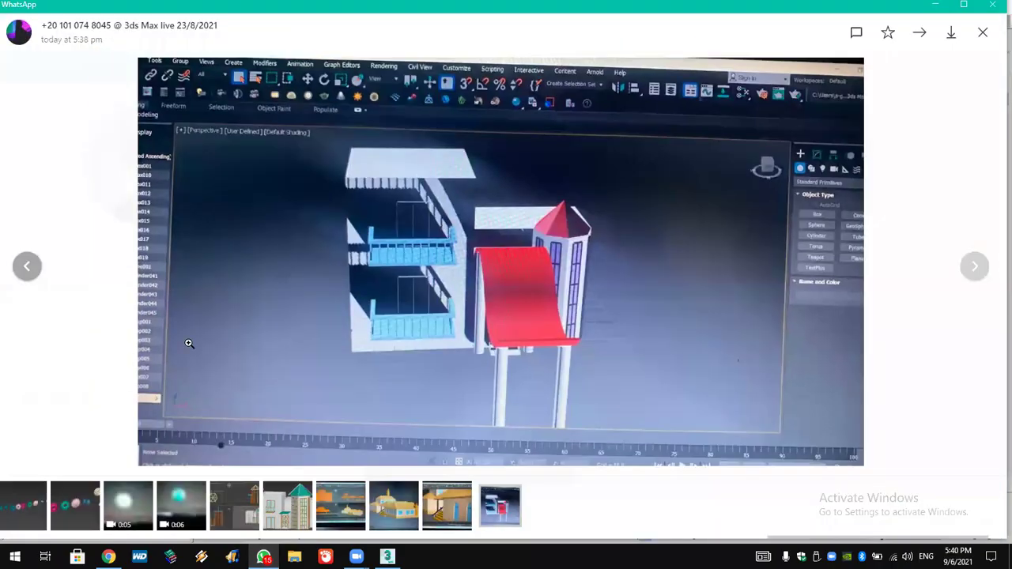
click(27, 267)
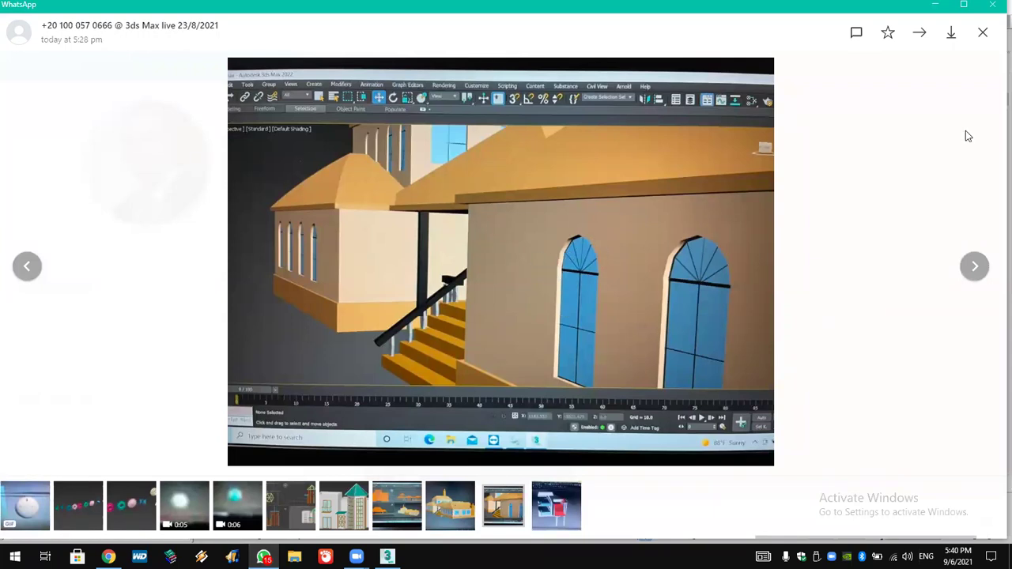
In 3ds Max, draw a zero-height cylinder about 57 cm in radius in the Front view and slice it from 180 into a half disc
key(alt+Tab)
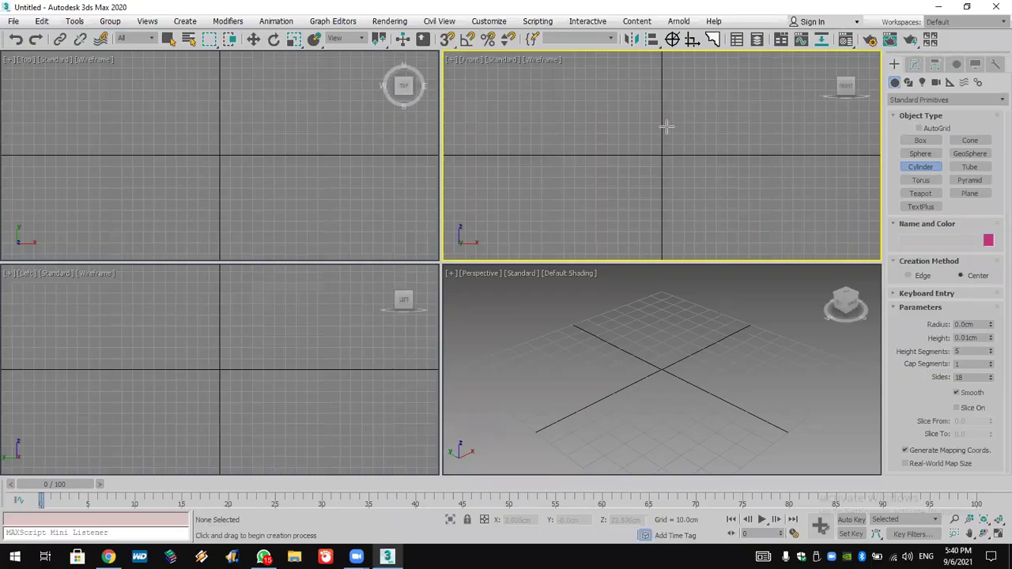
drag(664, 123, 664, 184)
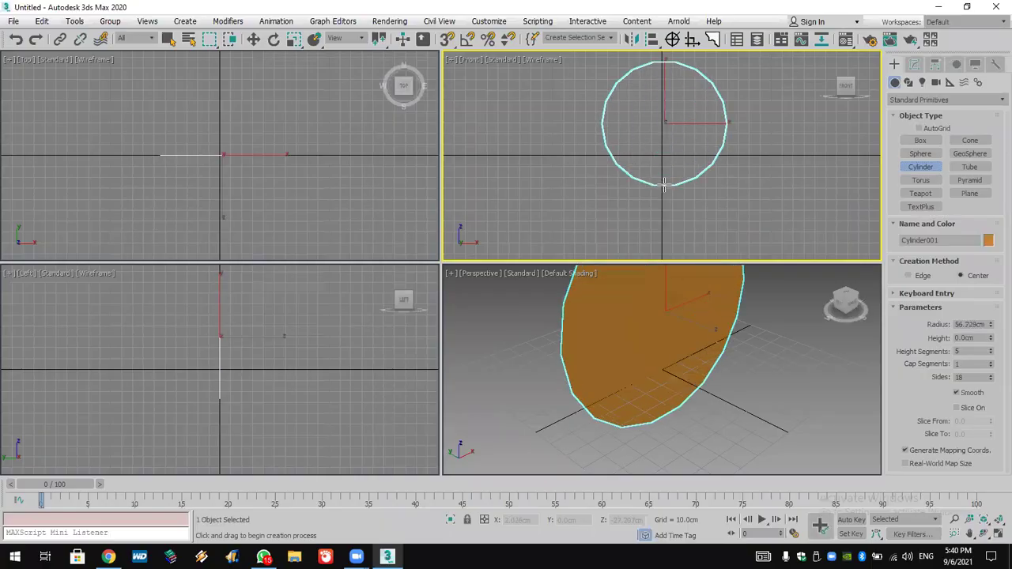
click(978, 409)
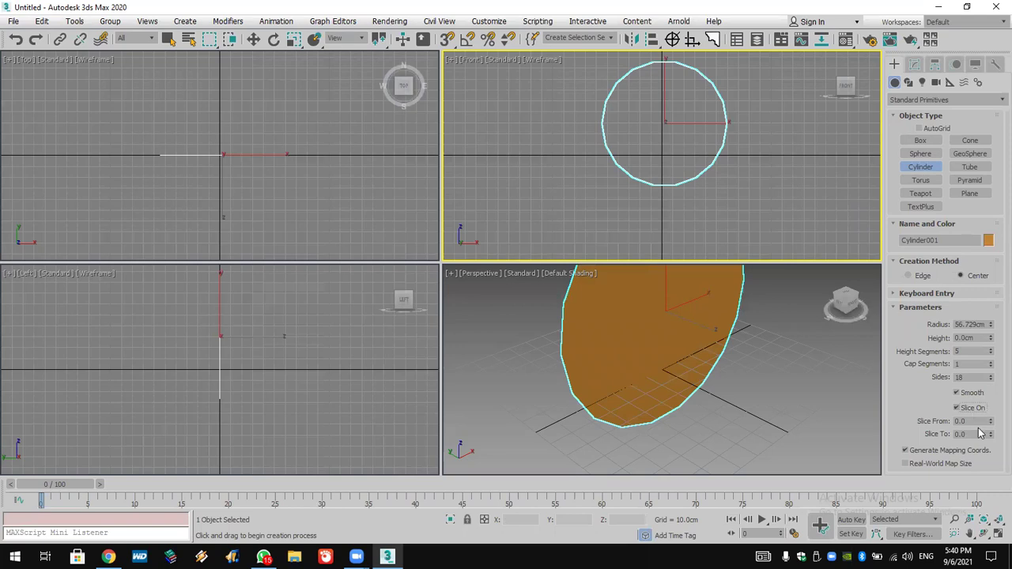
drag(991, 420, 921, 195)
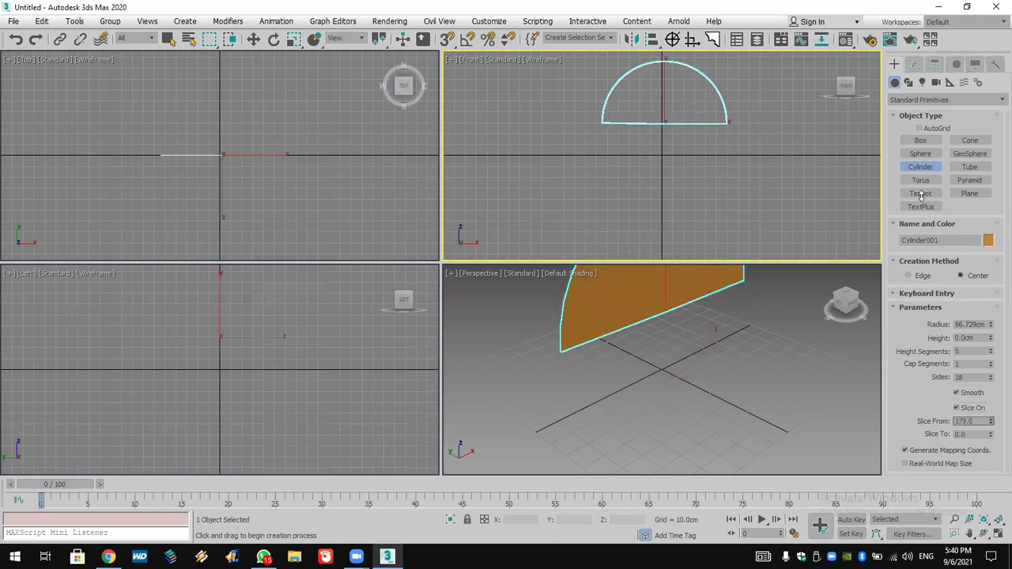
click(969, 421)
text(180)
key(Return)
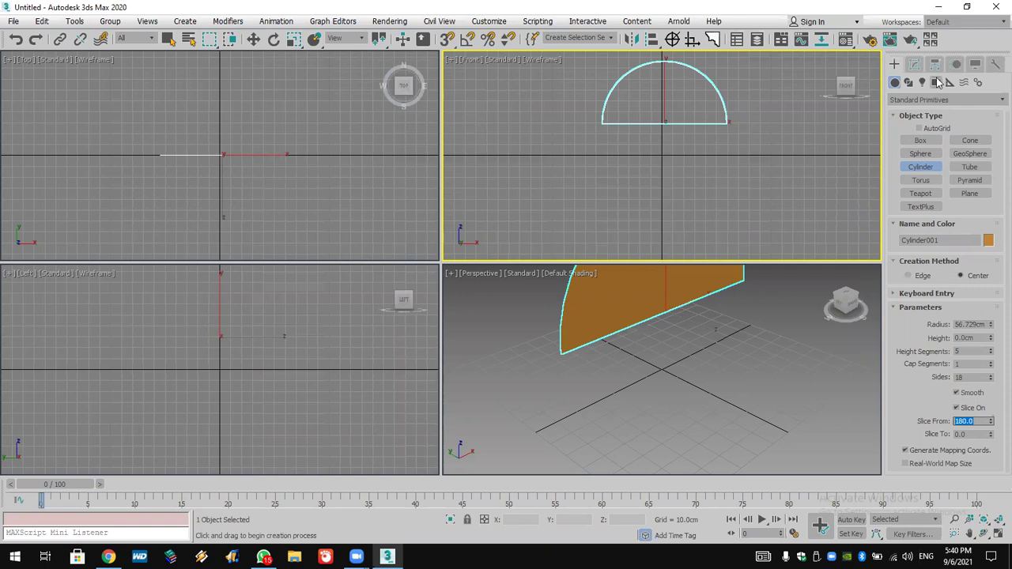
Add a Lattice modifier to the half disc and limit its geometry to Struts Only from Edges
click(915, 64)
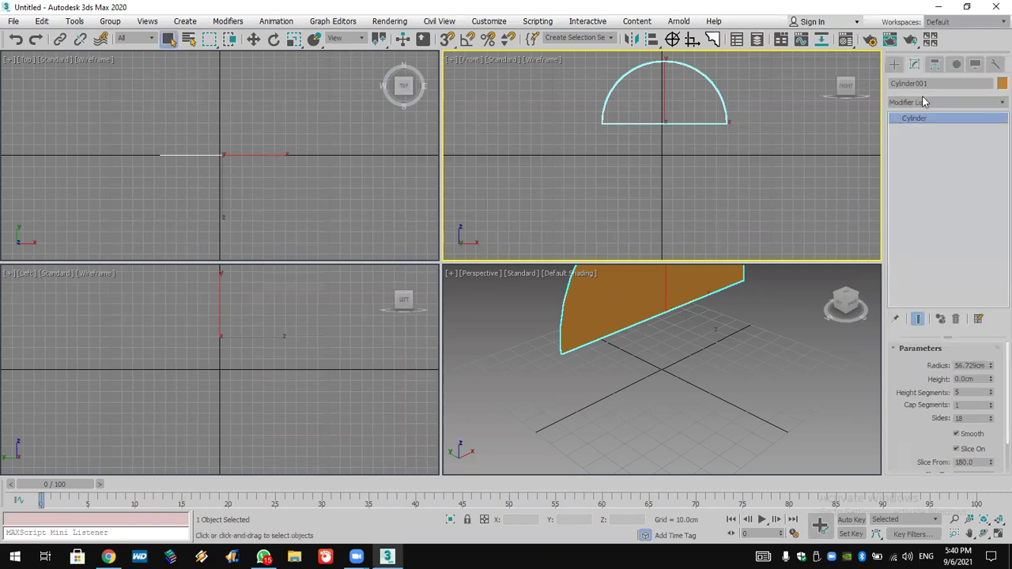
click(923, 103)
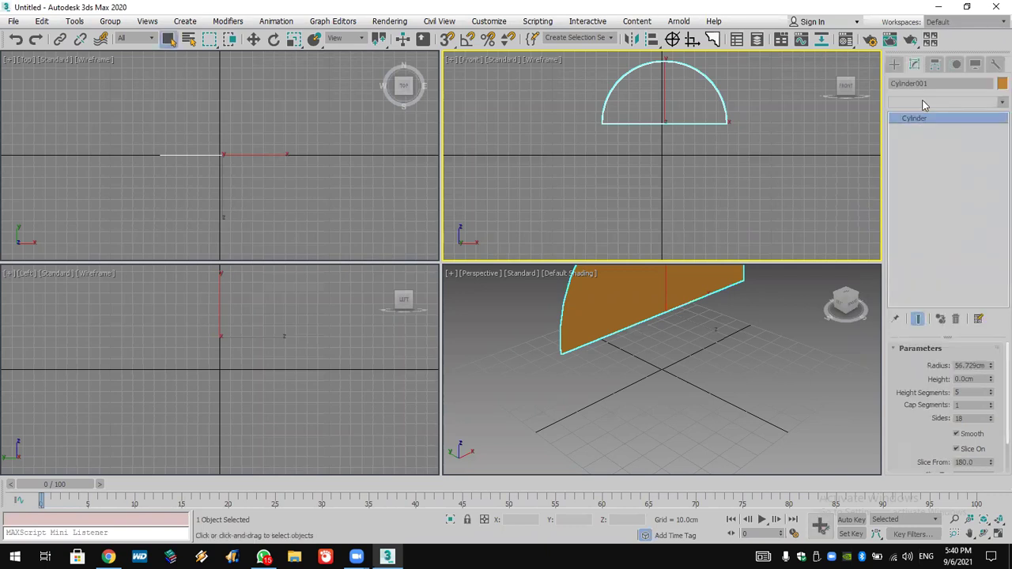
text(lat)
key(Return)
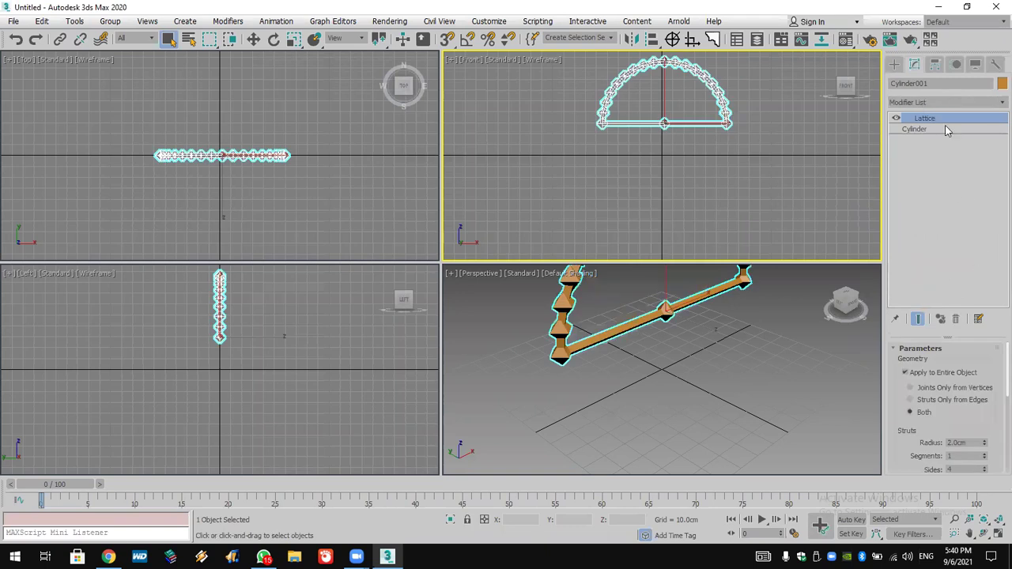
scroll(723, 389, down, 6)
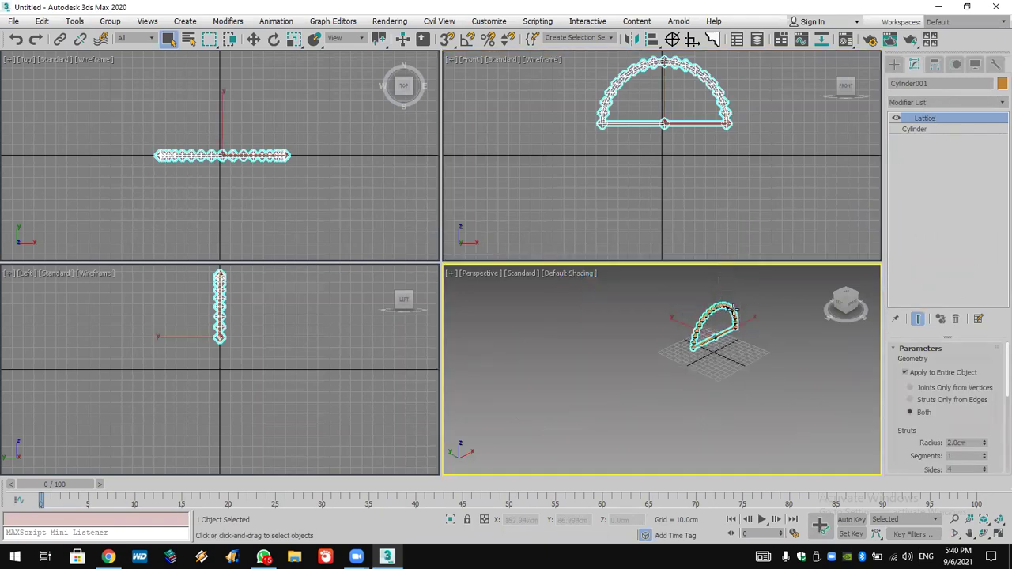
scroll(734, 310, up, 2)
scroll(744, 315, up, 5)
scroll(750, 319, down, 2)
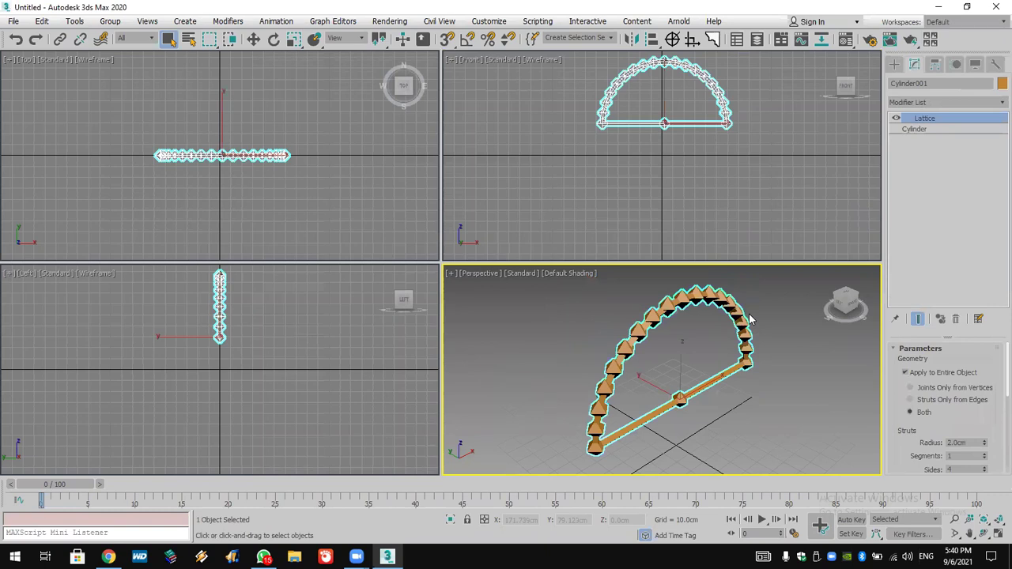
click(945, 401)
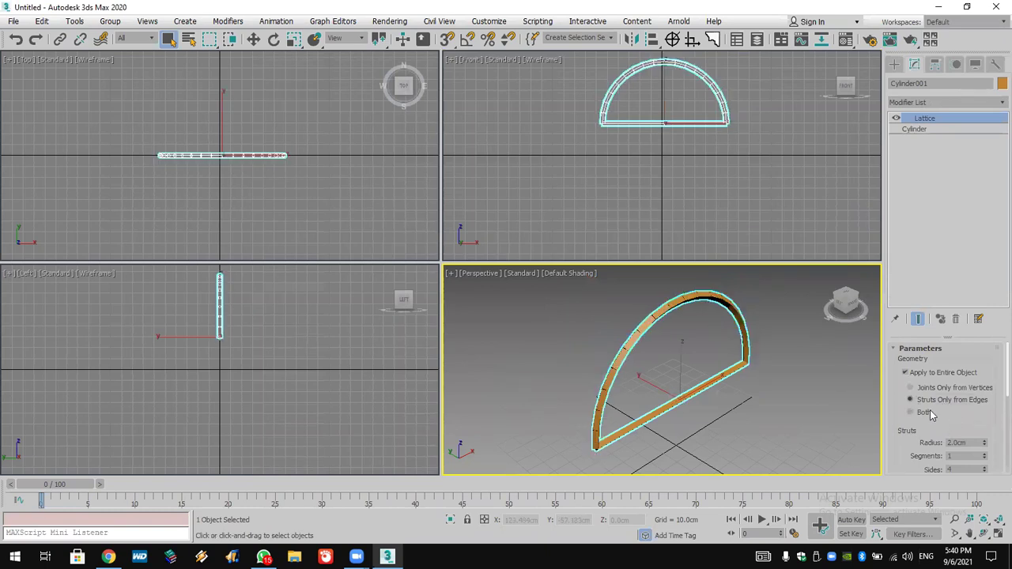
drag(902, 410, 904, 370)
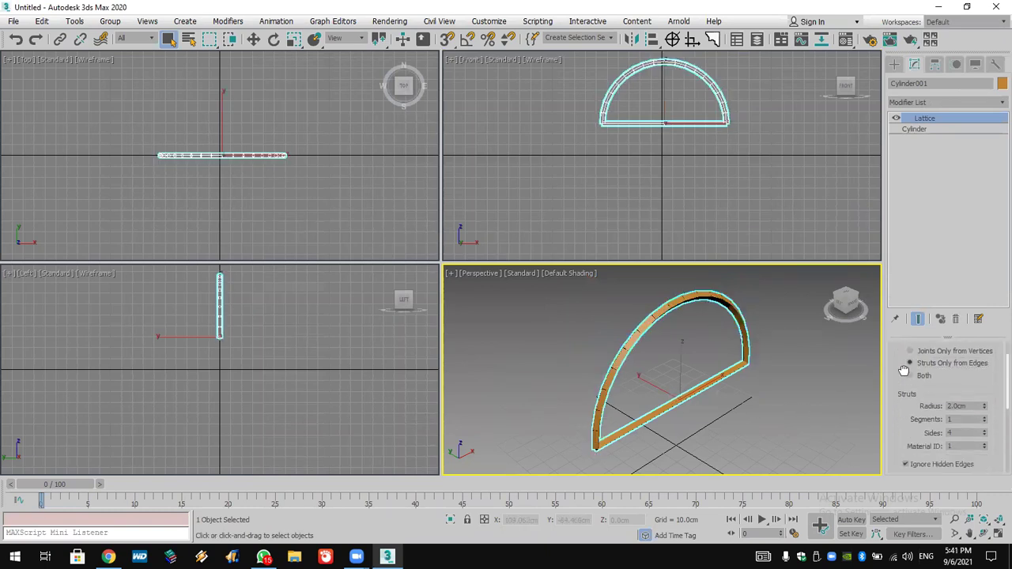
Set the base cylinder under the lattice to 2 cap segments and 7 sides to form an arched window grille
click(914, 129)
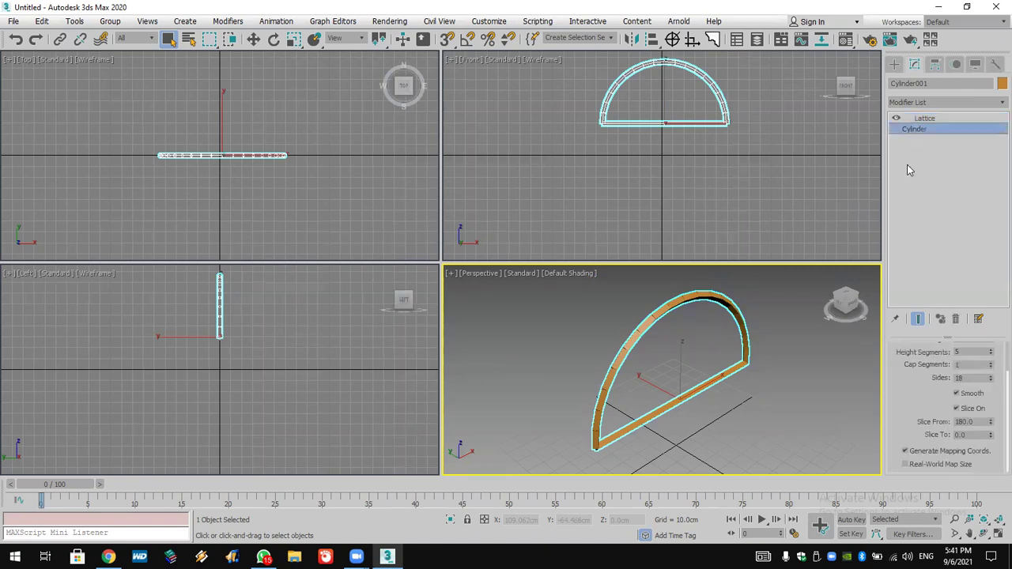
drag(988, 369, 989, 385)
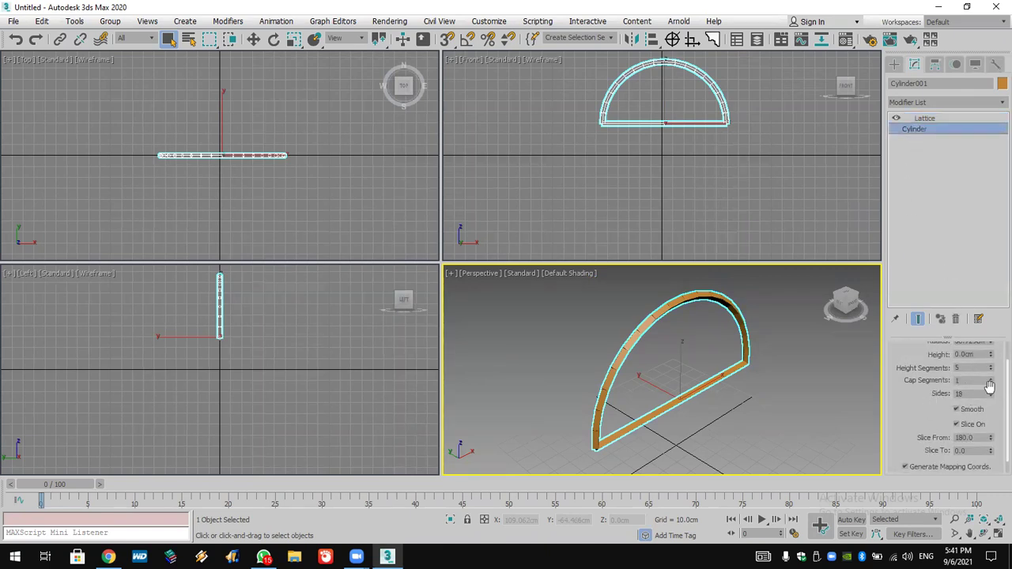
click(991, 378)
click(992, 397)
click(992, 397)
click(991, 397)
click(992, 397)
click(991, 397)
click(991, 397)
click(992, 397)
click(991, 397)
click(992, 397)
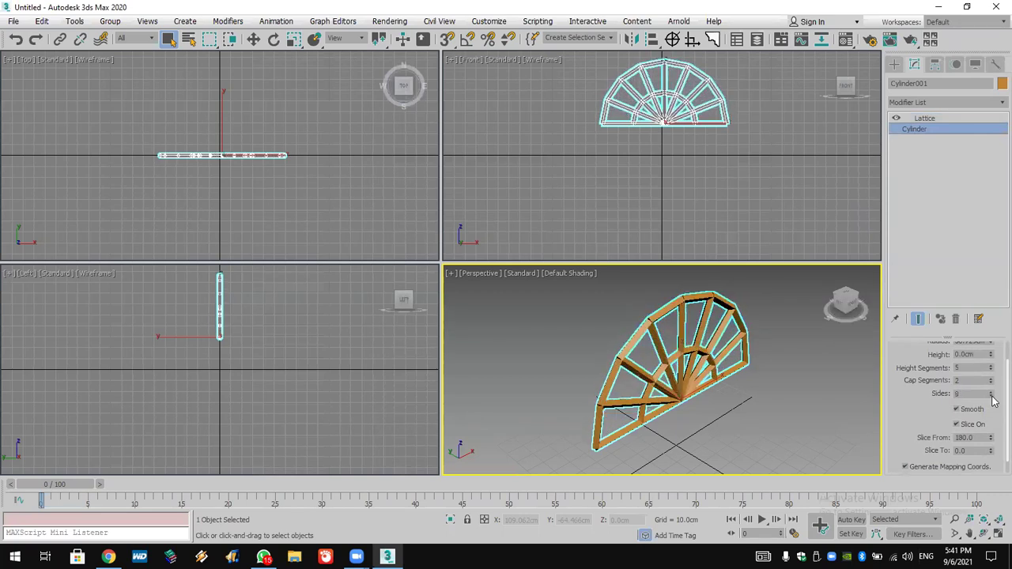
click(992, 397)
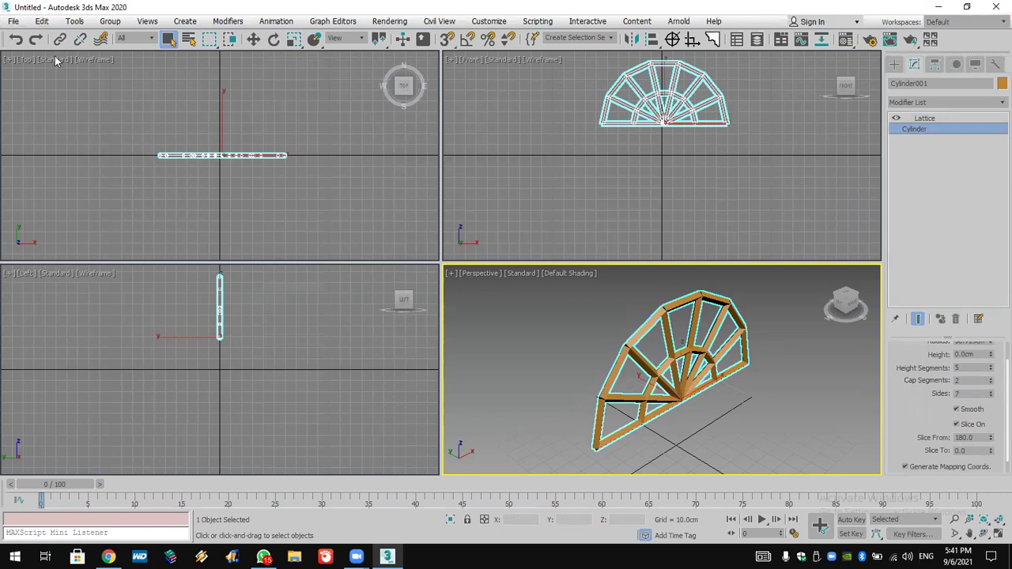
Reset the scene without saving the window grille
click(13, 22)
click(30, 62)
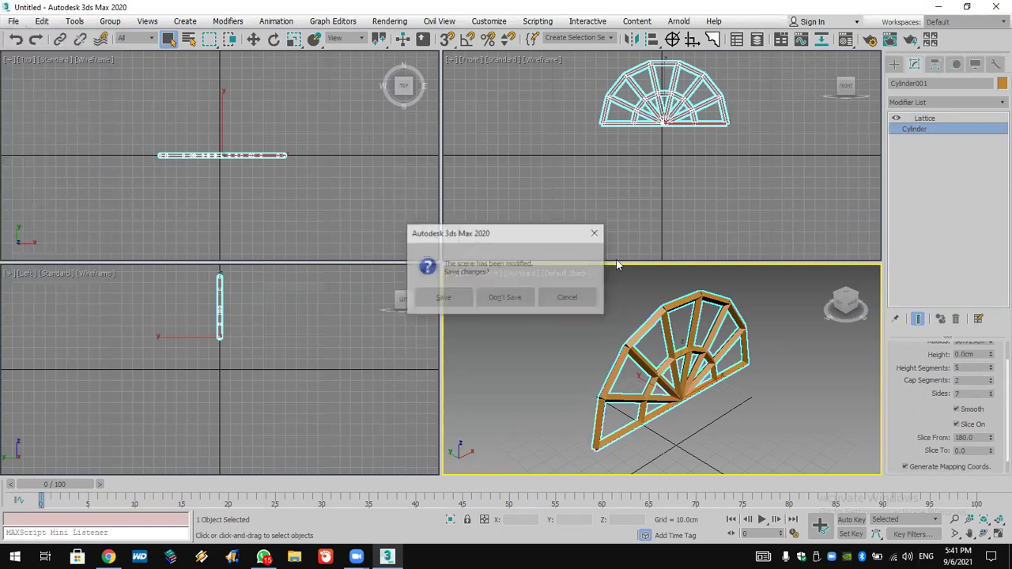
click(510, 298)
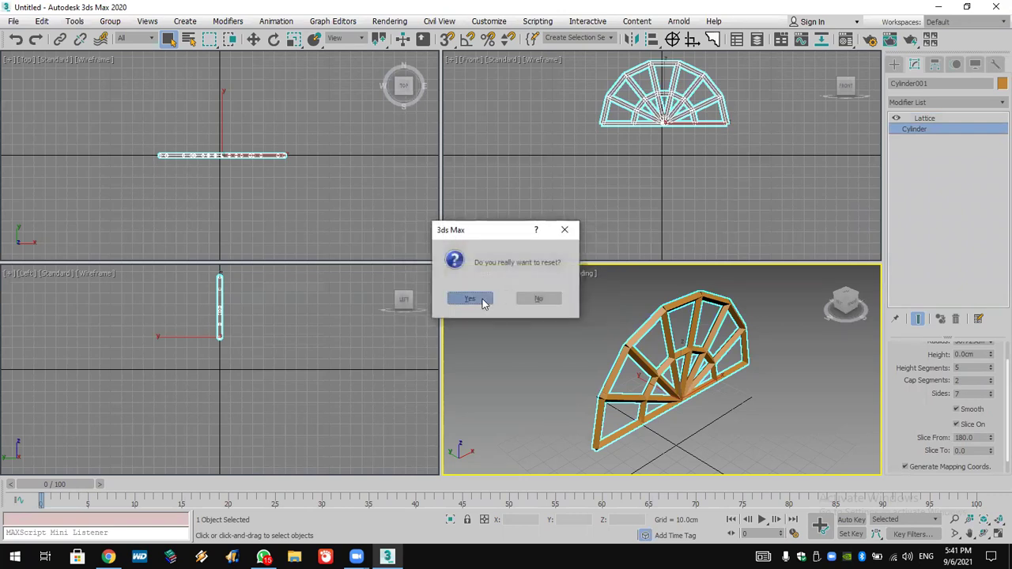
click(482, 299)
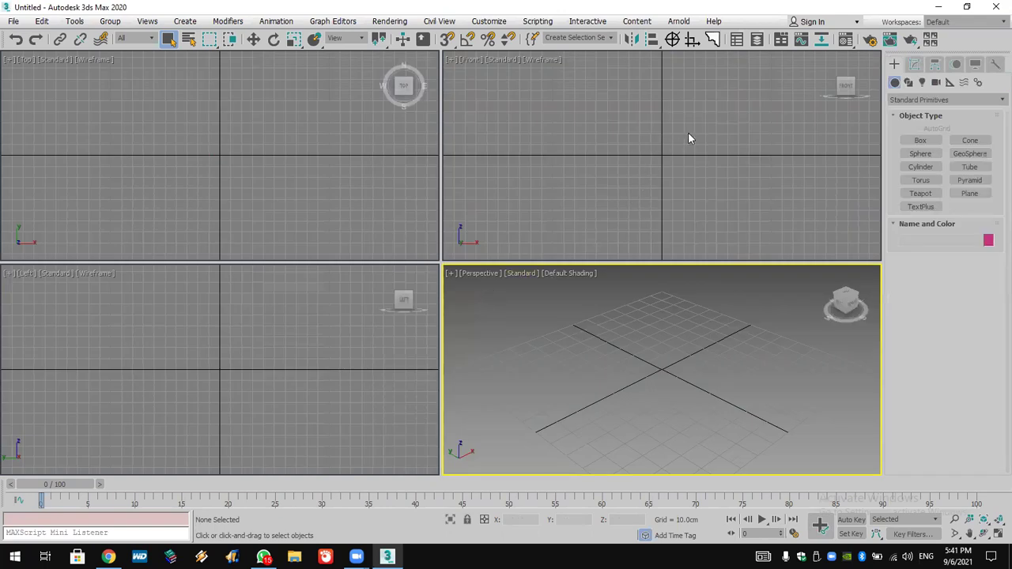
middle_drag(690, 138, 679, 199)
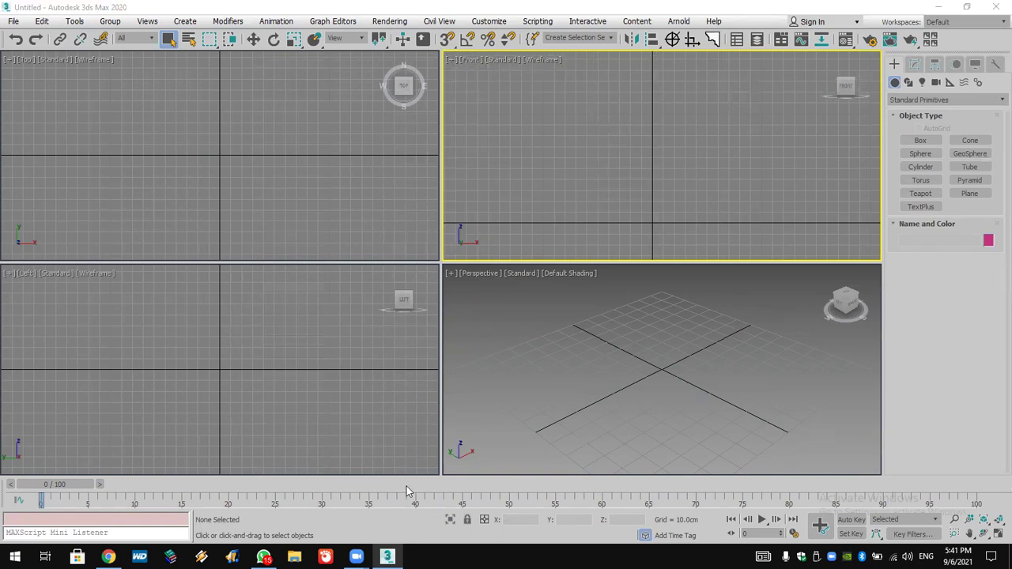
click(523, 274)
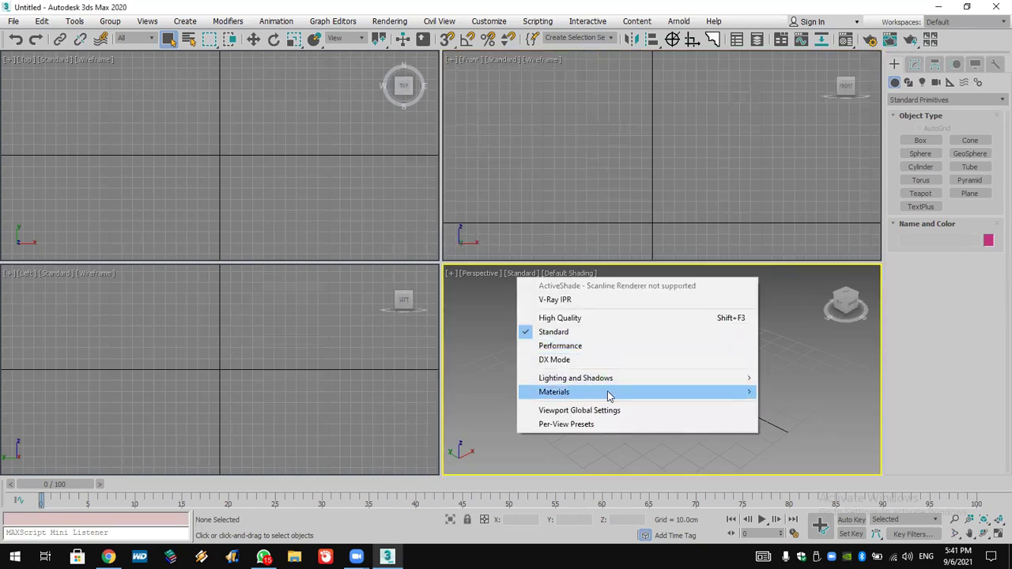
mouse_move(606, 383)
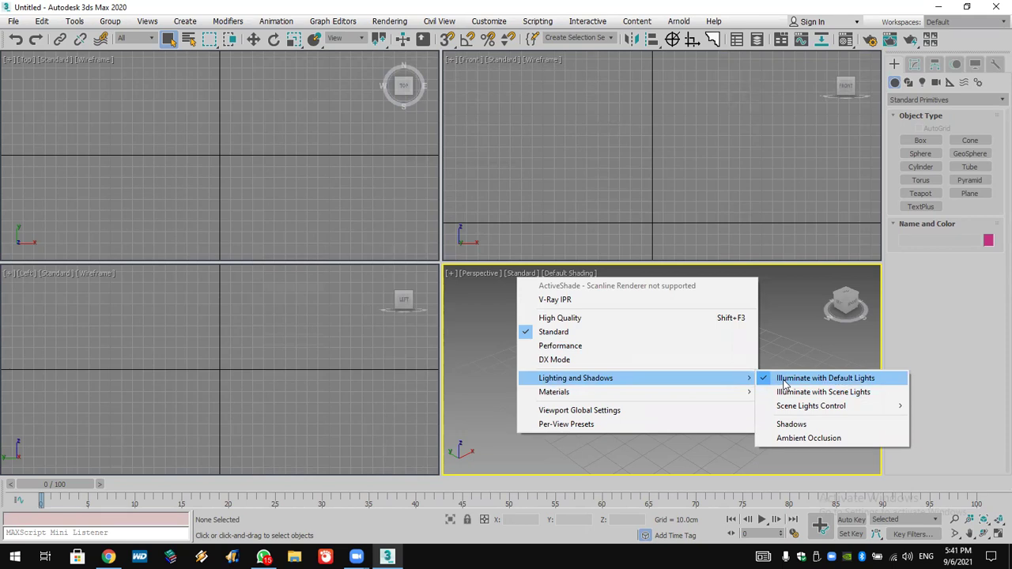
click(715, 222)
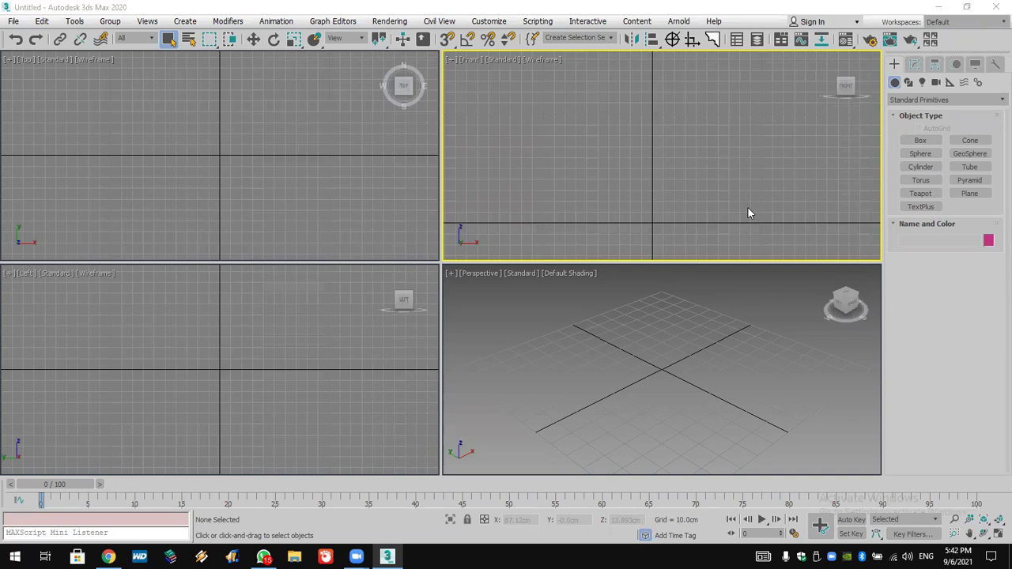
click(524, 299)
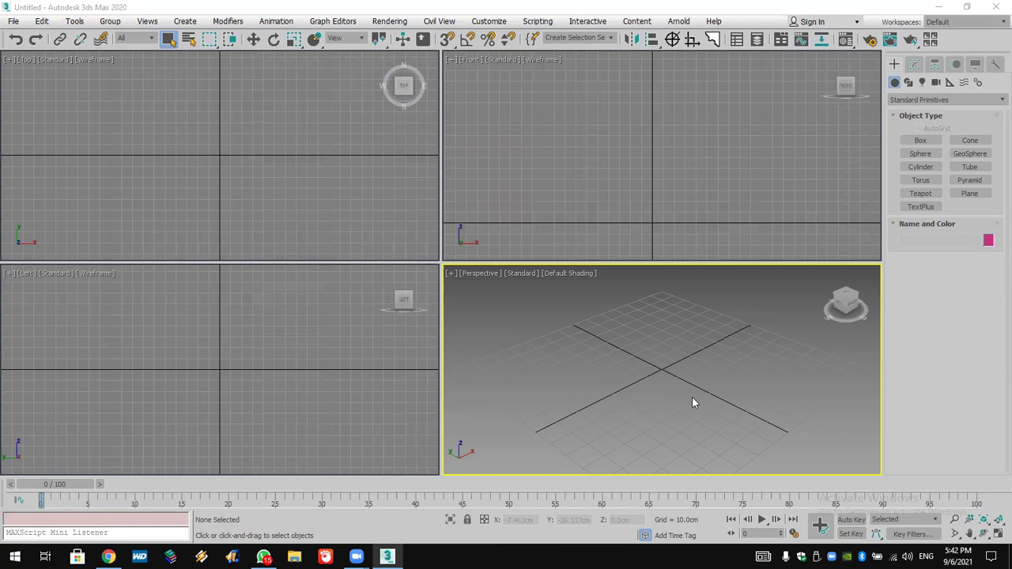
Draw a grid-snapped L-shaped AEC wall in the Top view, about 140 cm by 60 cm, and thicken it to about 12 cm
click(911, 100)
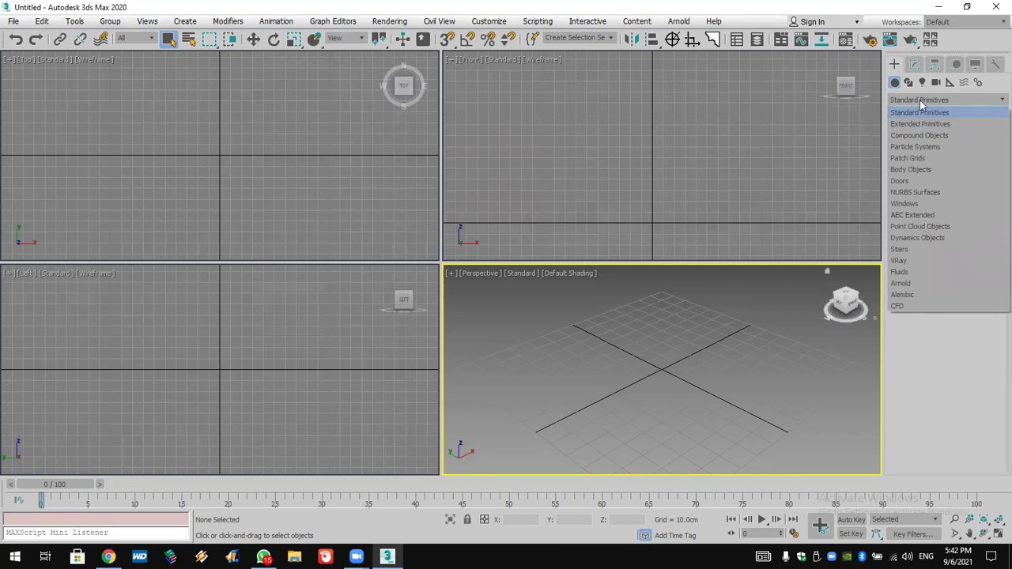
click(911, 101)
click(911, 102)
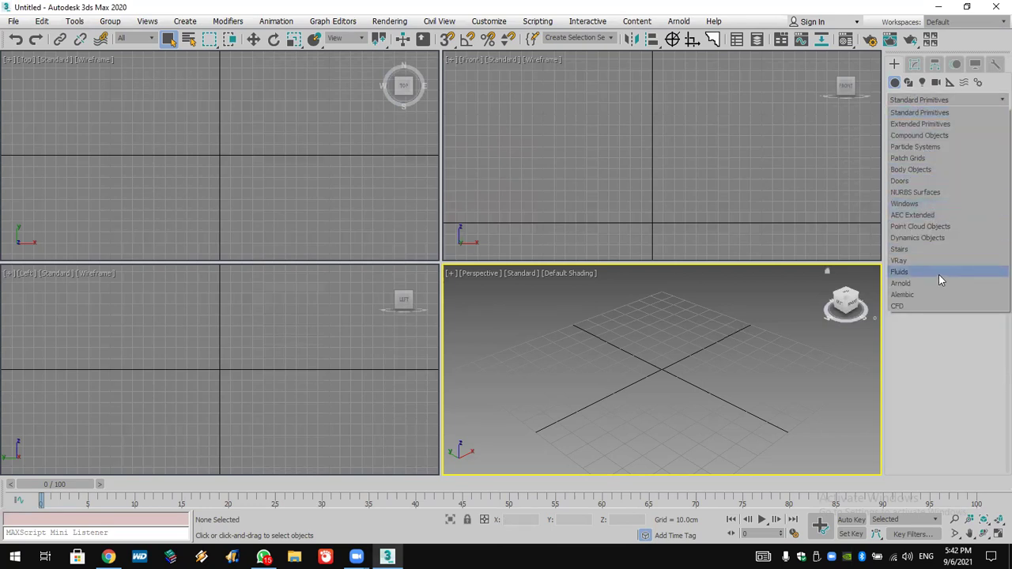
click(934, 214)
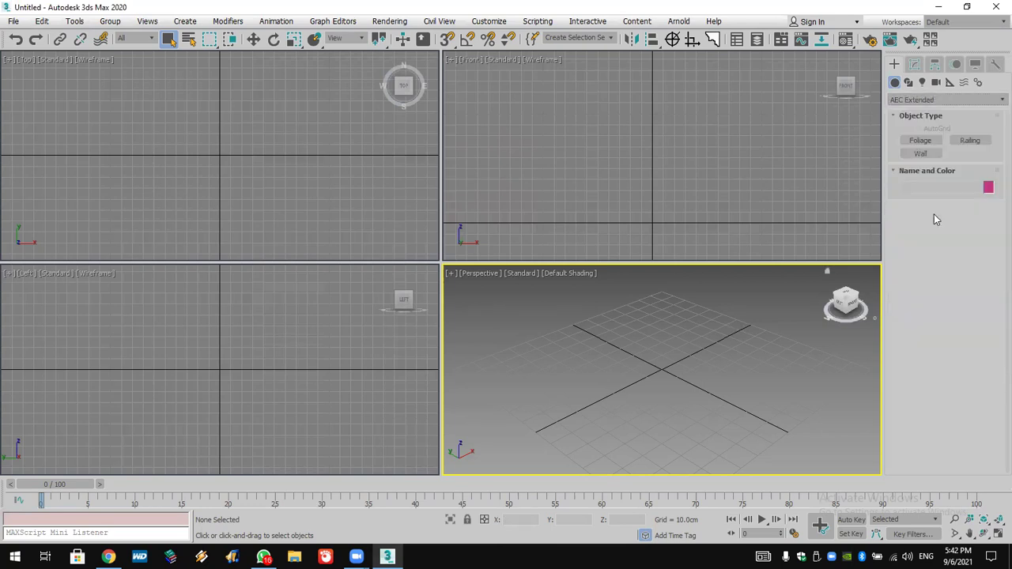
click(922, 154)
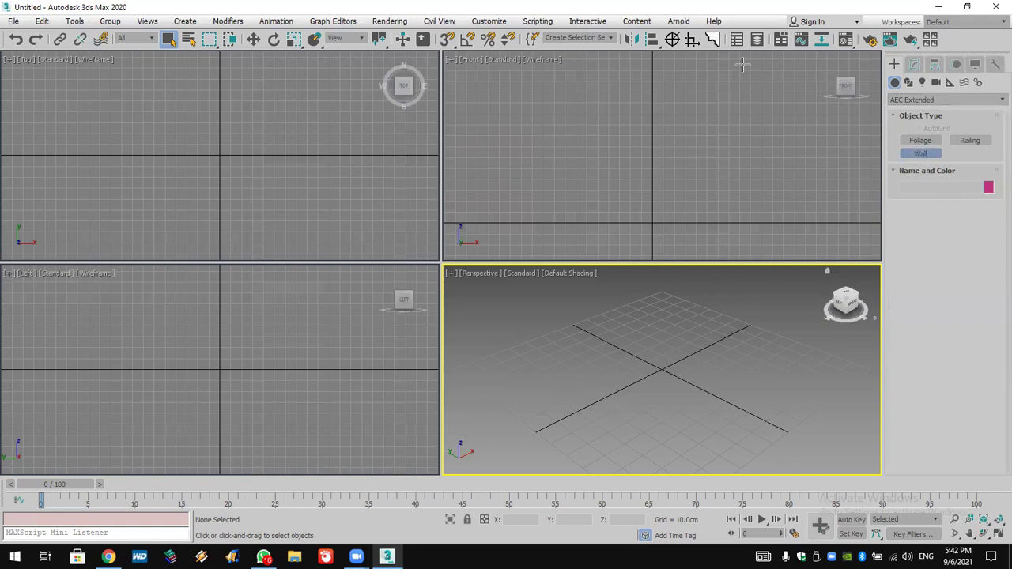
click(447, 39)
click(122, 123)
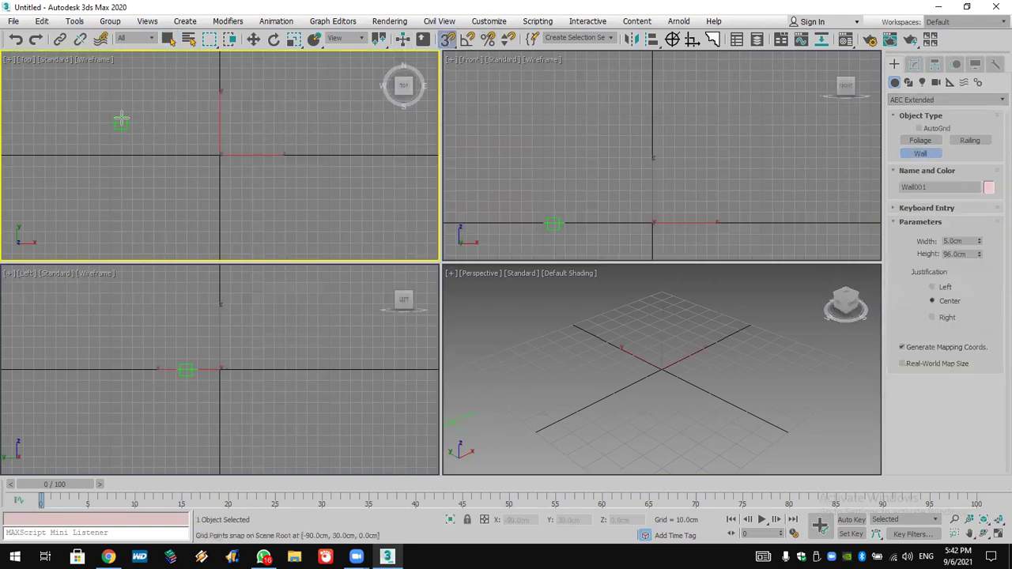
click(277, 123)
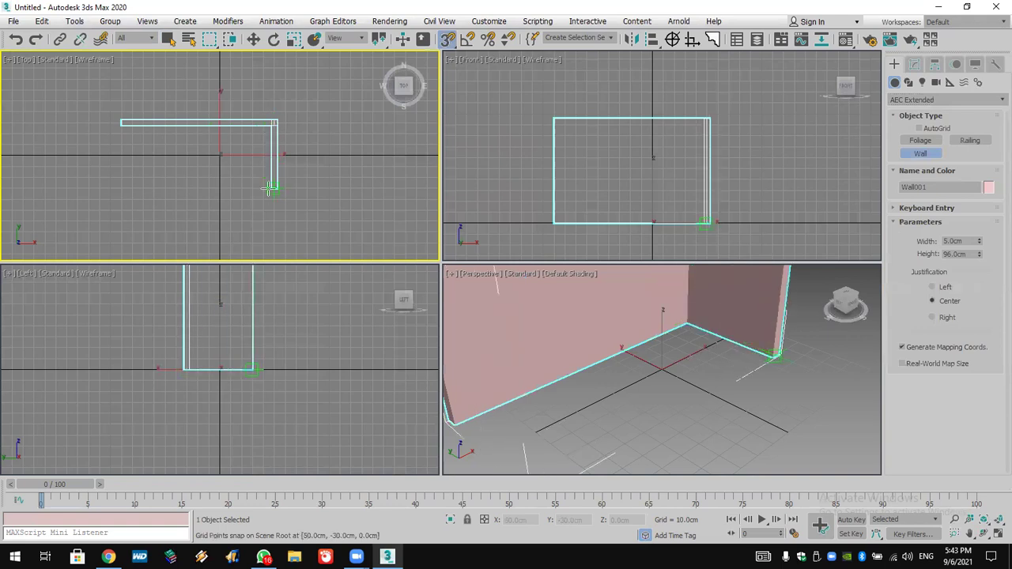
click(291, 191)
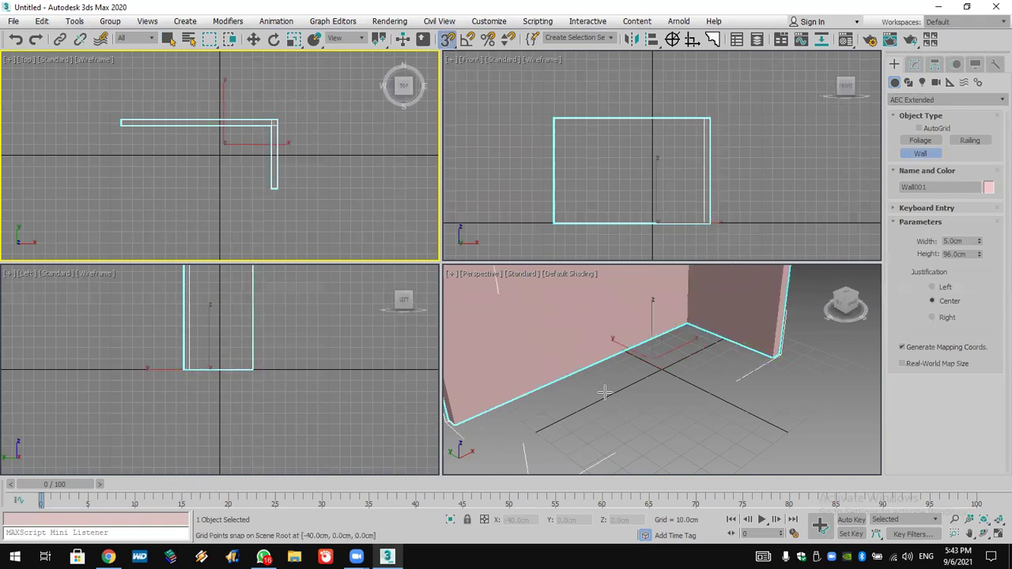
right_click(796, 355)
scroll(787, 379, down, 5)
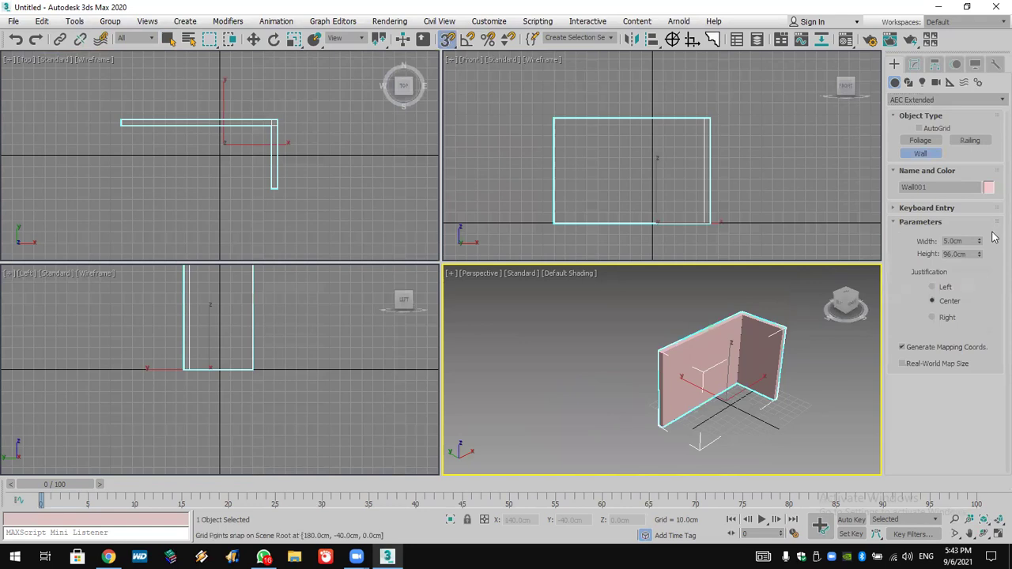
drag(978, 244, 978, 226)
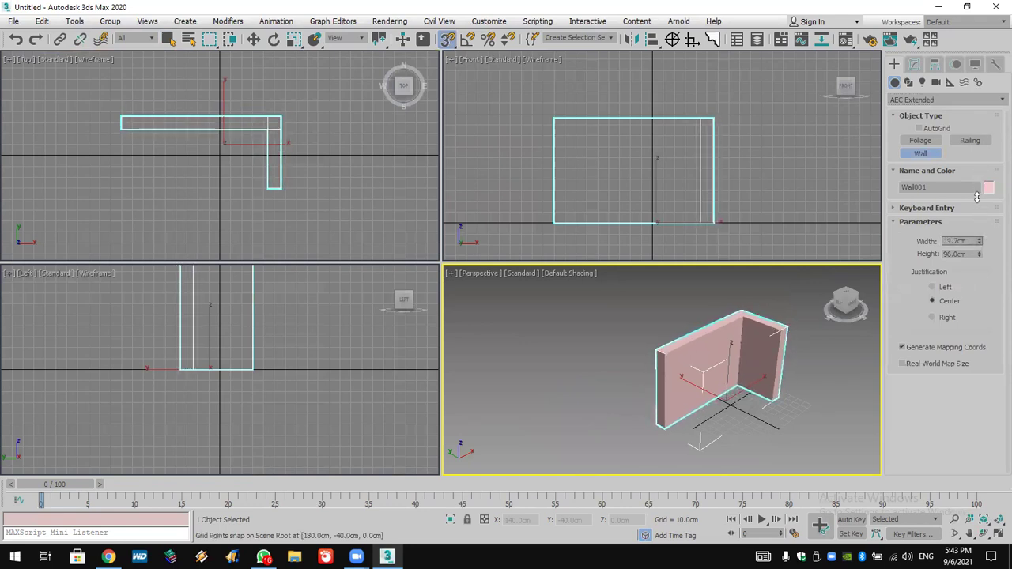
Add an Edit Mesh modifier to the L-shaped wall and switch to vertex editing
click(915, 67)
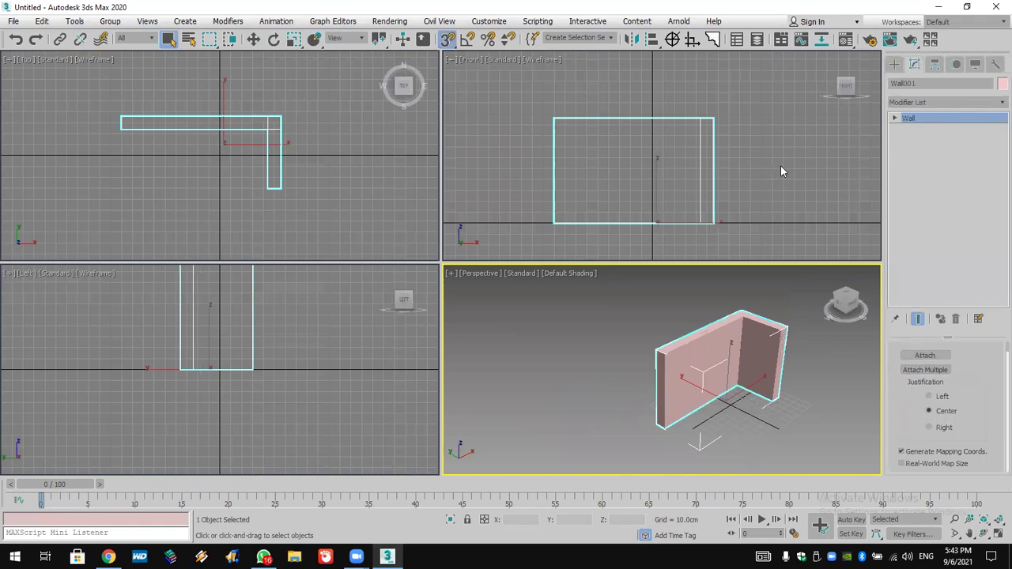
click(915, 102)
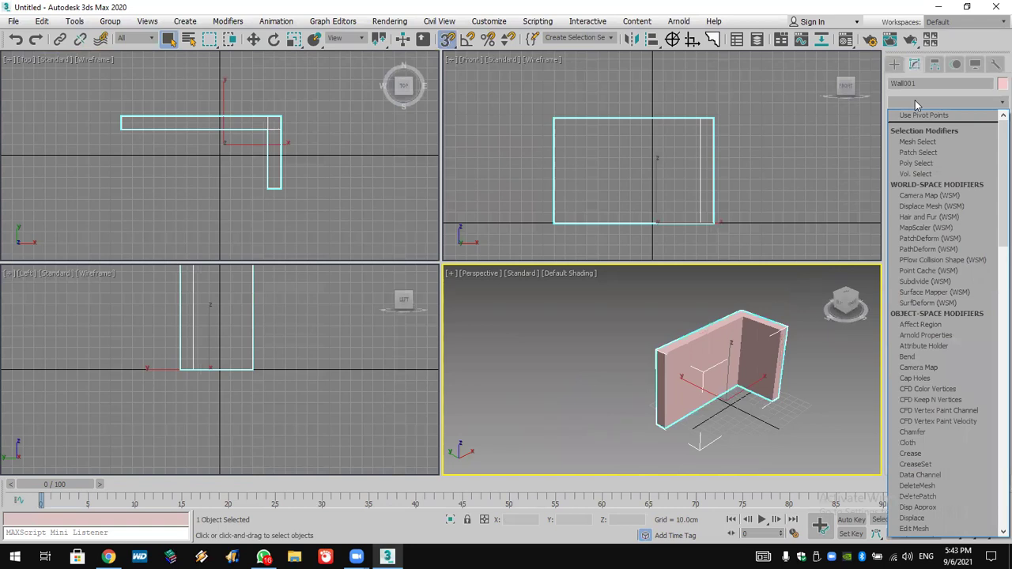
scroll(915, 100, down, 10)
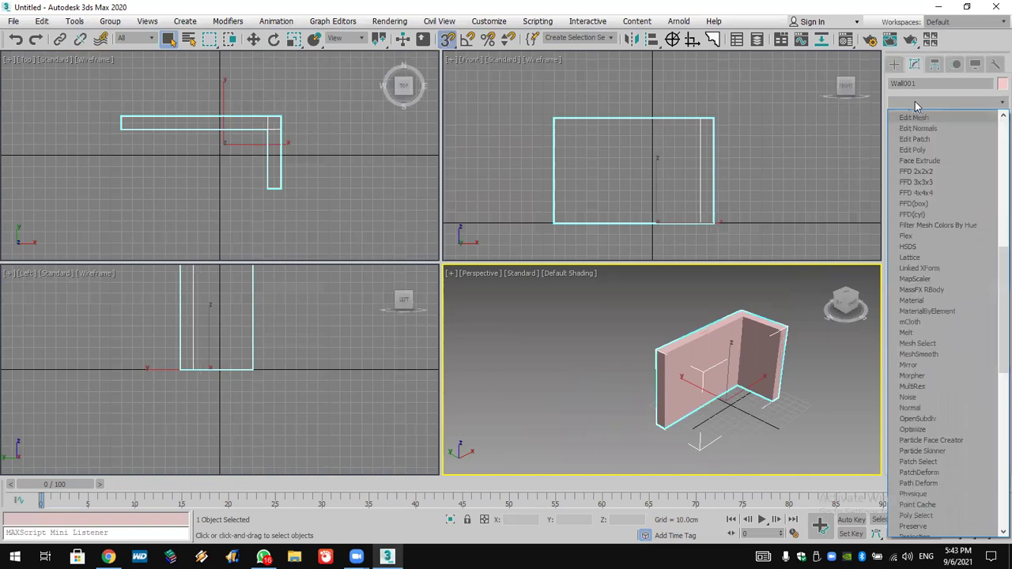
click(915, 129)
click(907, 118)
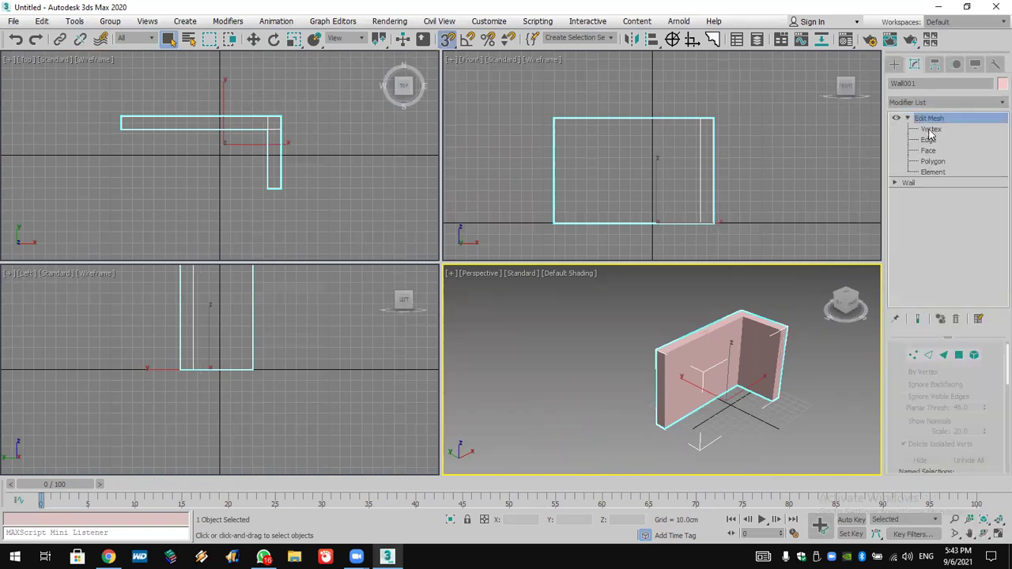
click(934, 129)
Lower the wall's top vertices in the Front view to a height of about 83 cm
drag(508, 92, 780, 148)
click(253, 39)
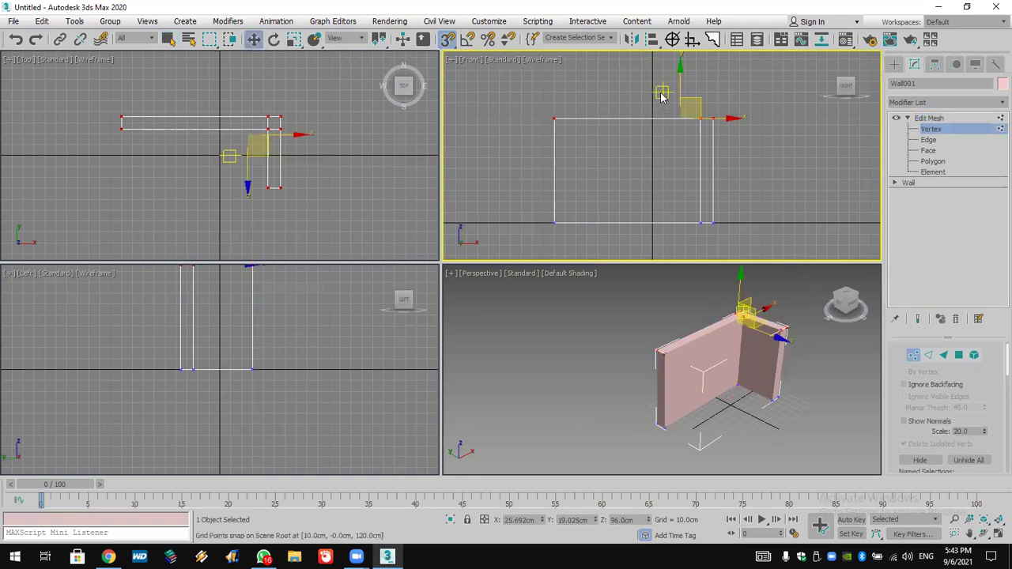
drag(680, 100, 673, 141)
drag(657, 193, 660, 105)
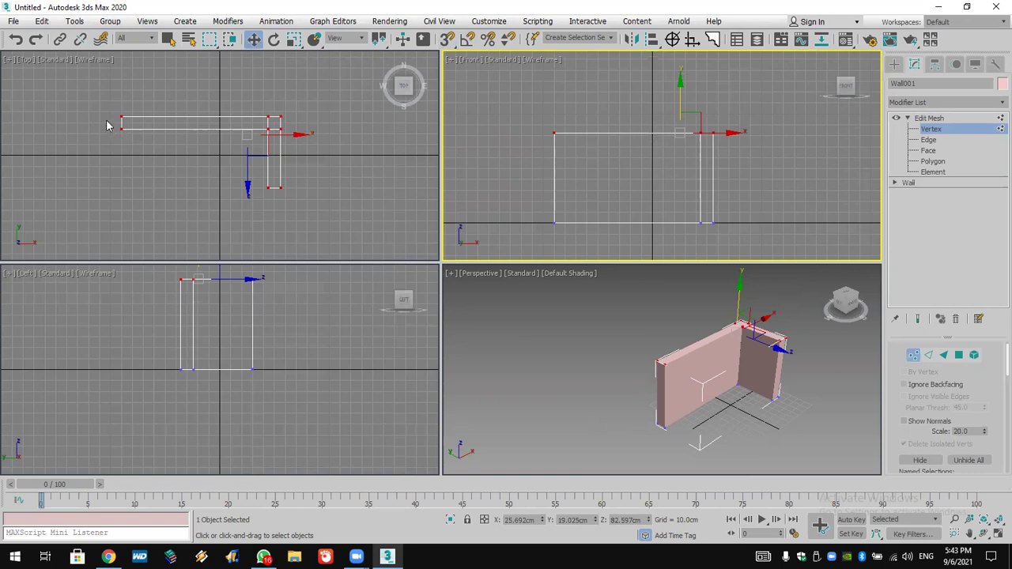
right_click(246, 189)
drag(281, 179, 255, 140)
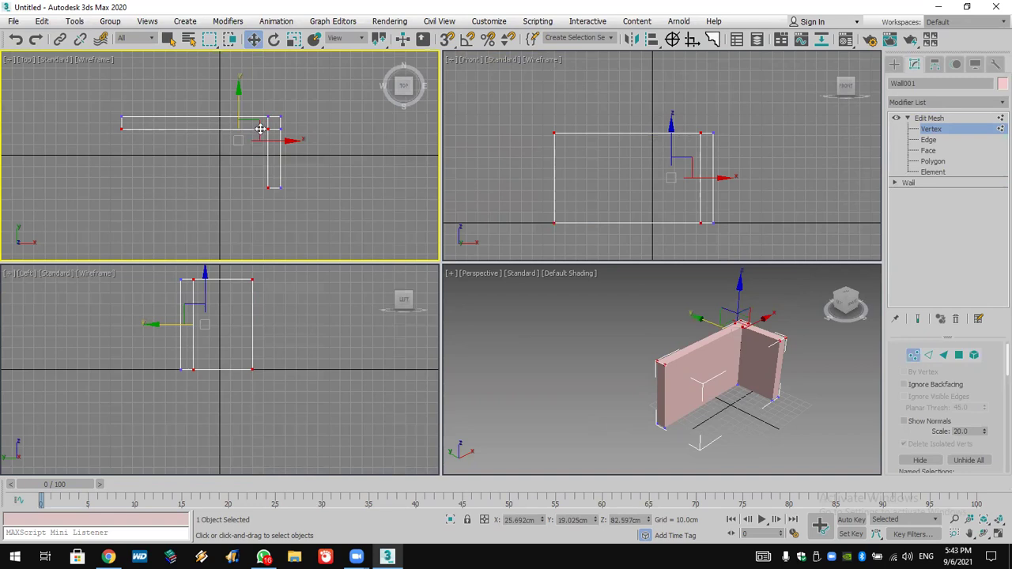
Draw a box through the long wall from the Front view, about 36 cm wide, 47 cm tall and 55 cm deep
click(894, 64)
click(906, 100)
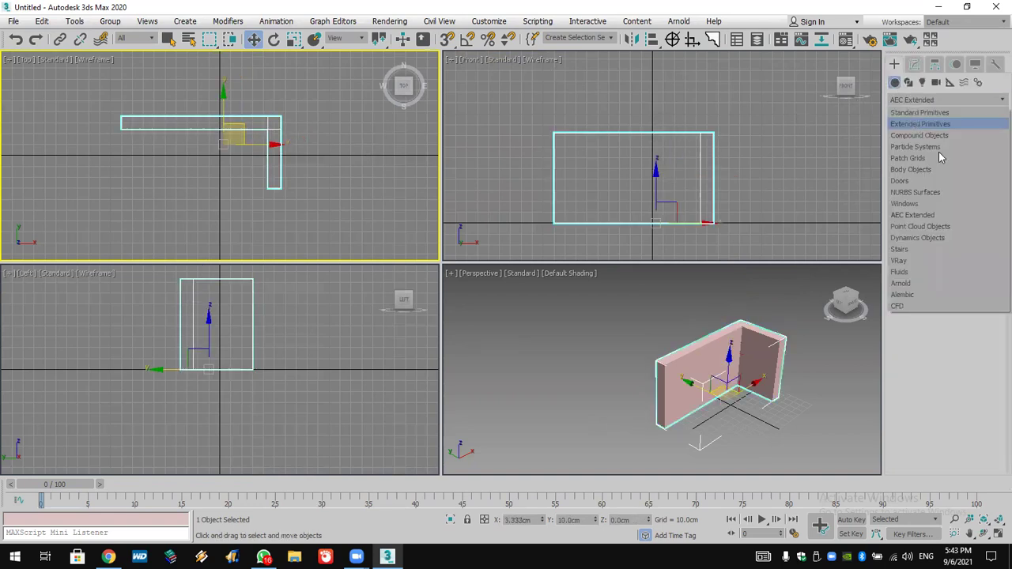
click(920, 112)
click(921, 140)
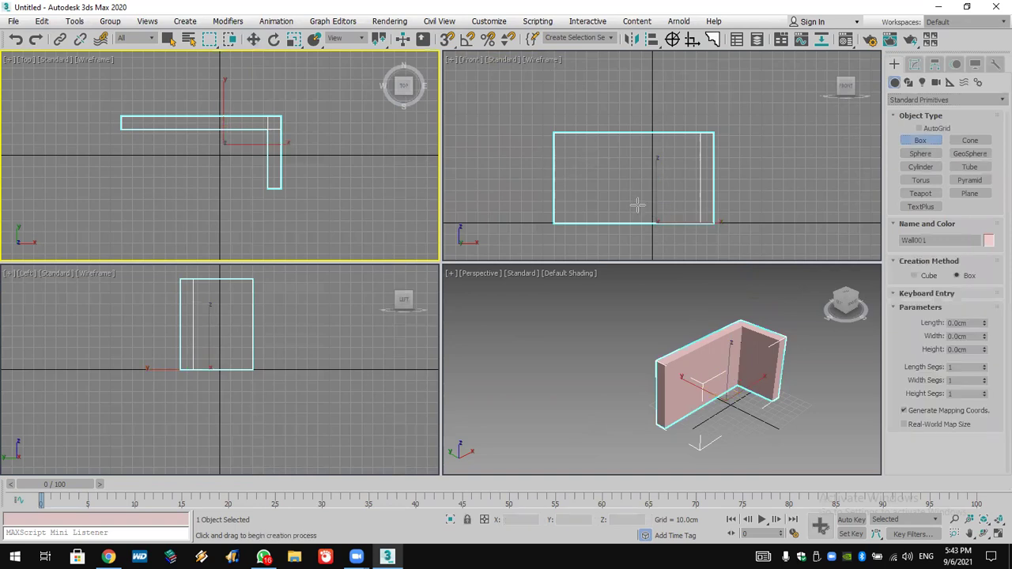
drag(637, 206, 598, 152)
click(630, 273)
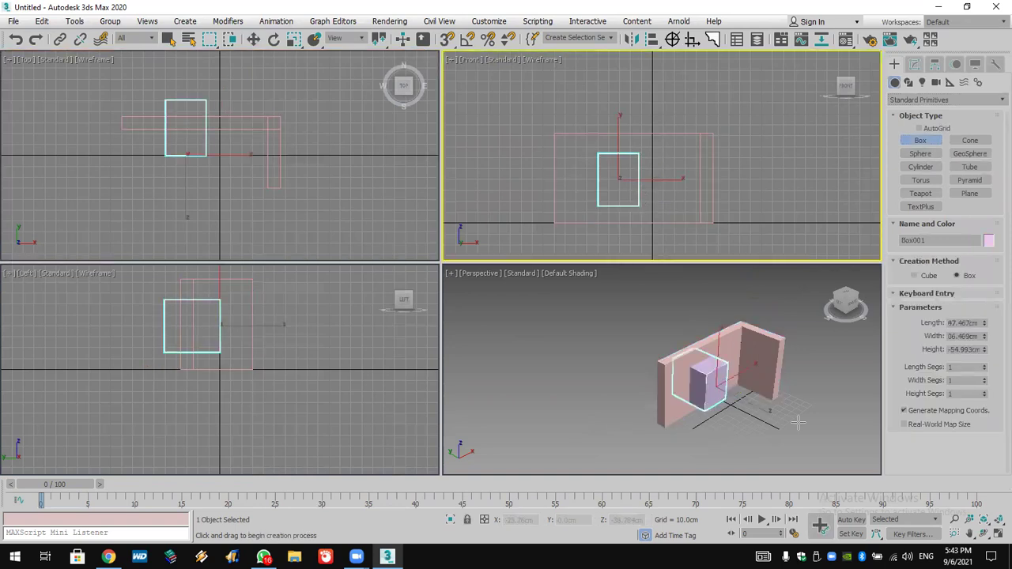
right_click(798, 423)
right_click(781, 384)
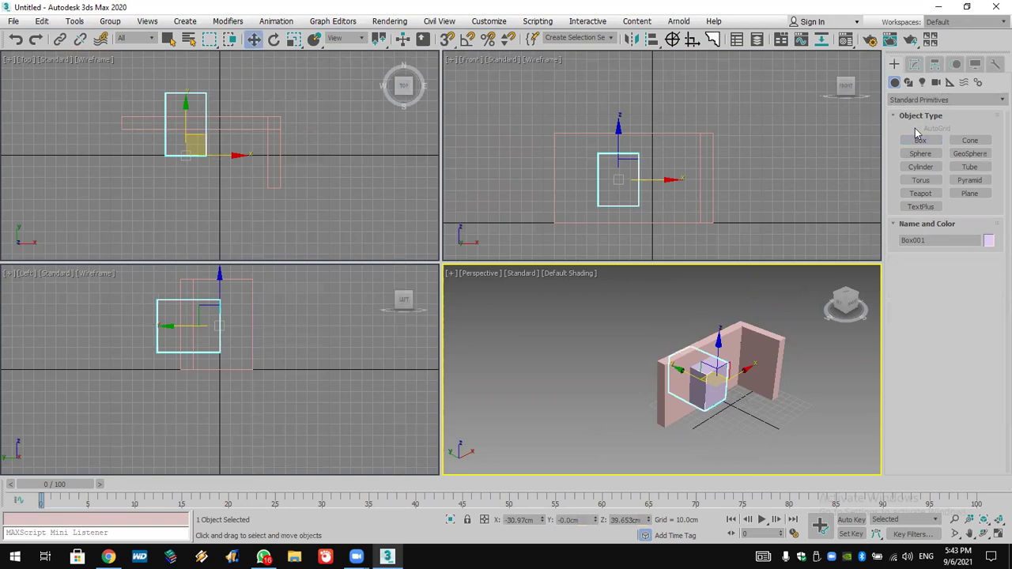
Cut a window opening by subtracting the box from the wall with the ProBoolean compound object
click(921, 99)
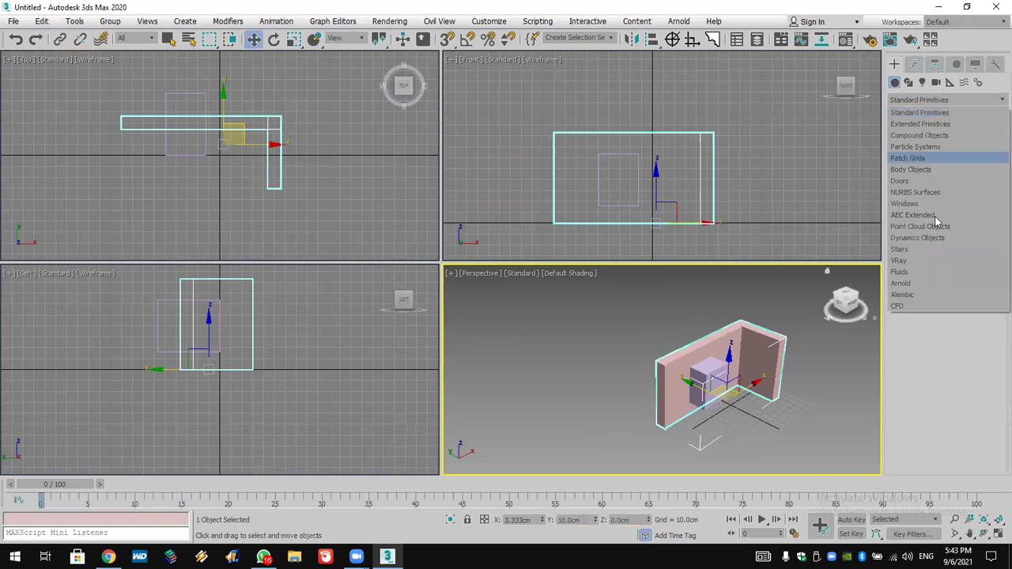
click(933, 136)
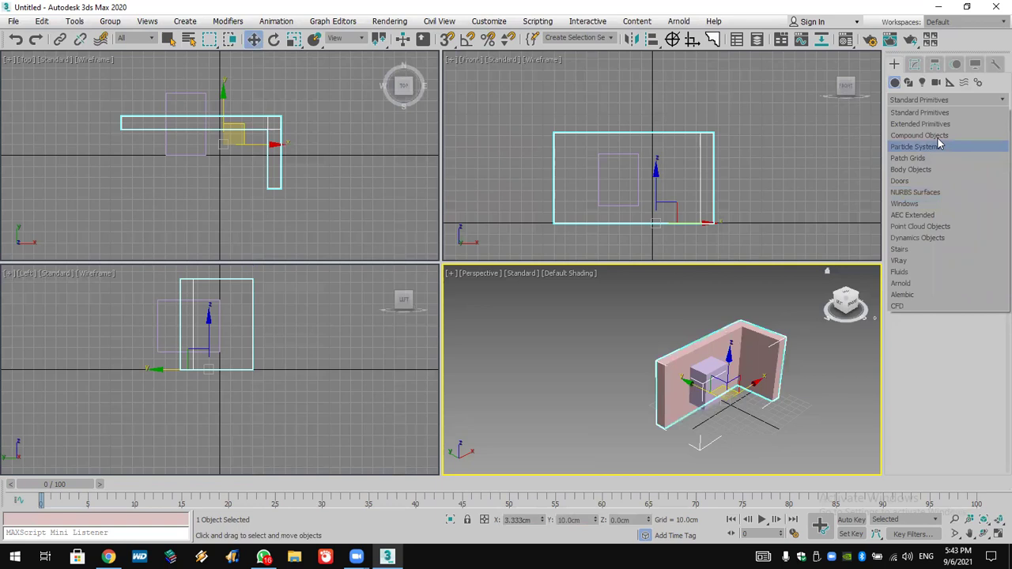
click(969, 193)
click(943, 276)
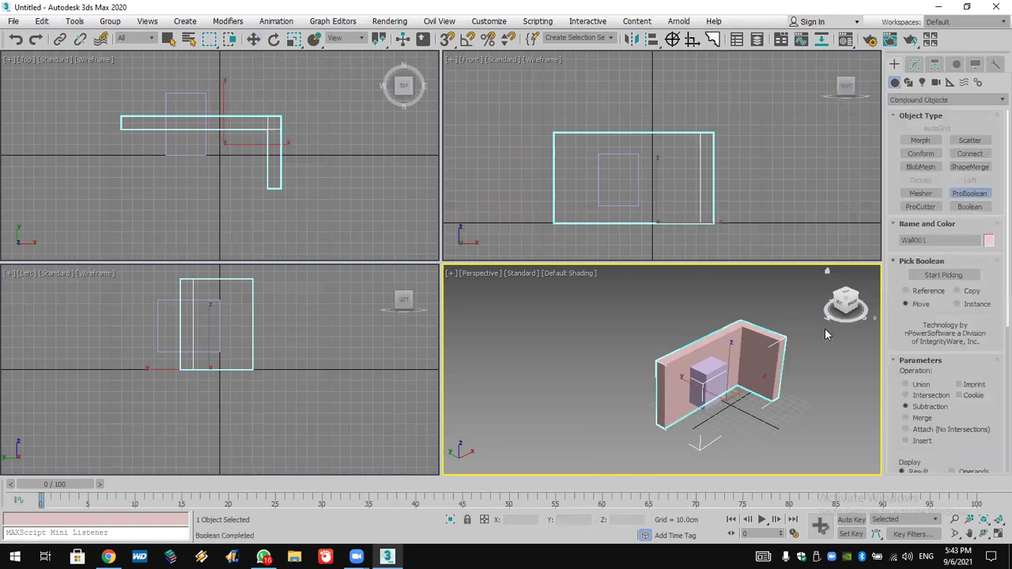
click(713, 381)
key(w)
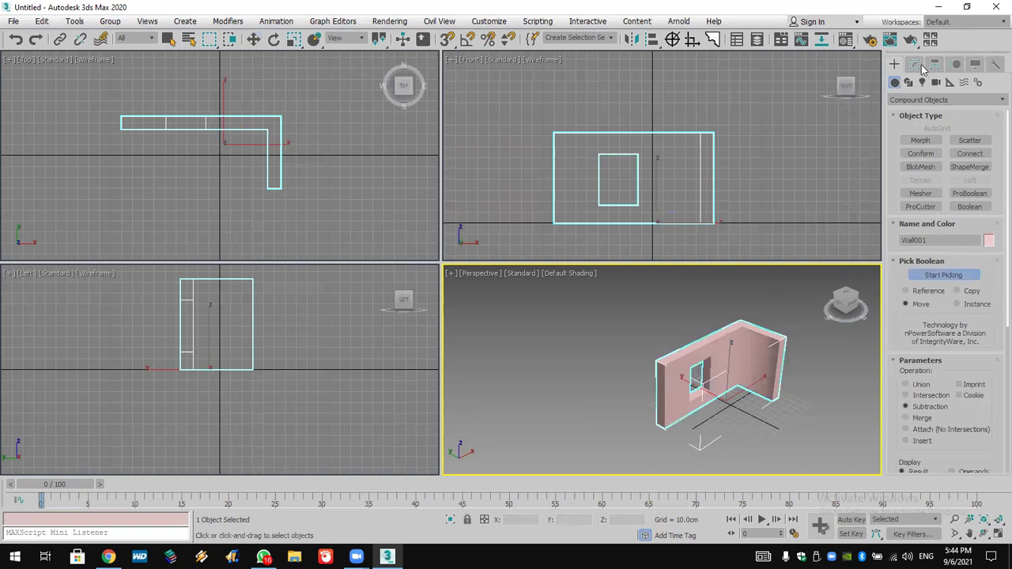
Add an Edit Mesh modifier above the wall's ProBoolean and switch to vertex editing
click(915, 64)
click(921, 103)
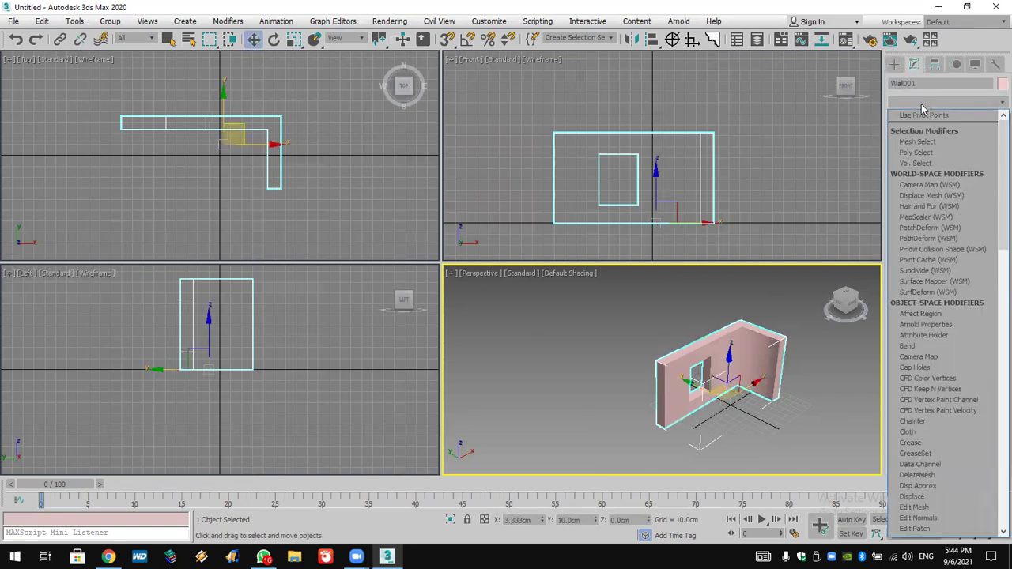
text(esh)
click(933, 117)
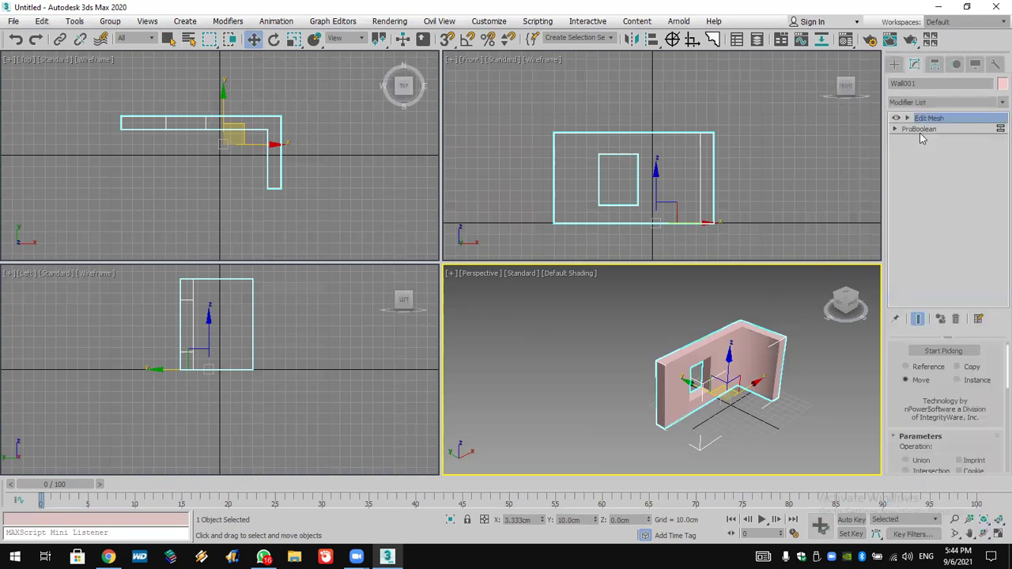
double_click(928, 120)
click(931, 129)
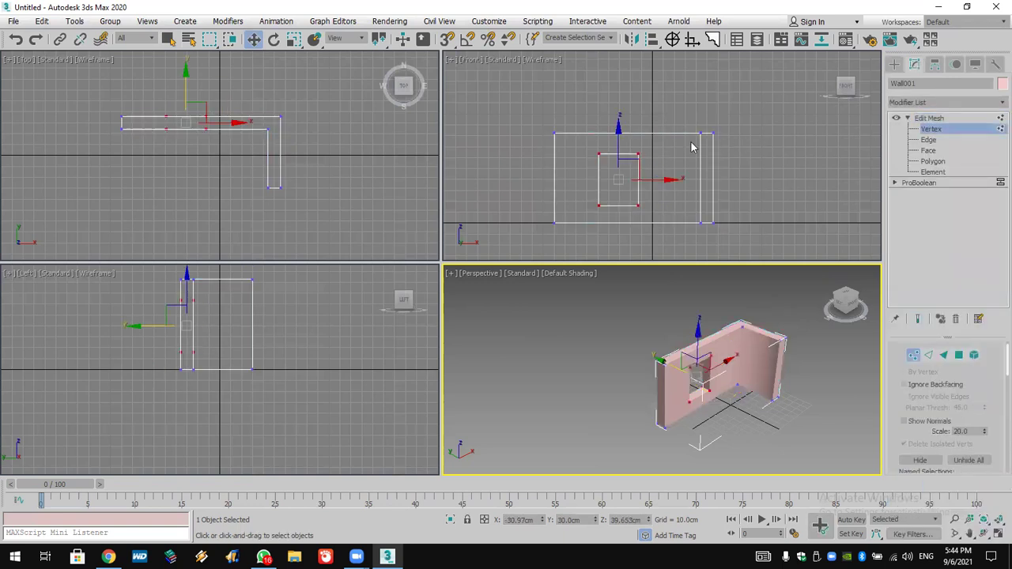
Move the window opening's vertices about 45 cm along X and raise the wall's top vertices to about 119 cm
drag(586, 149, 647, 198)
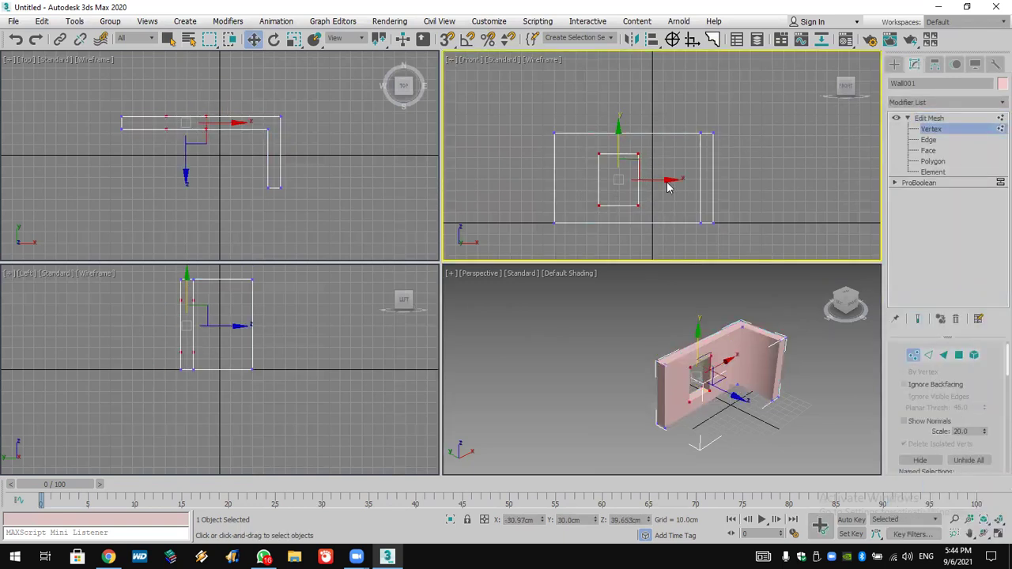
click(658, 164)
drag(640, 152, 597, 215)
drag(671, 178, 708, 177)
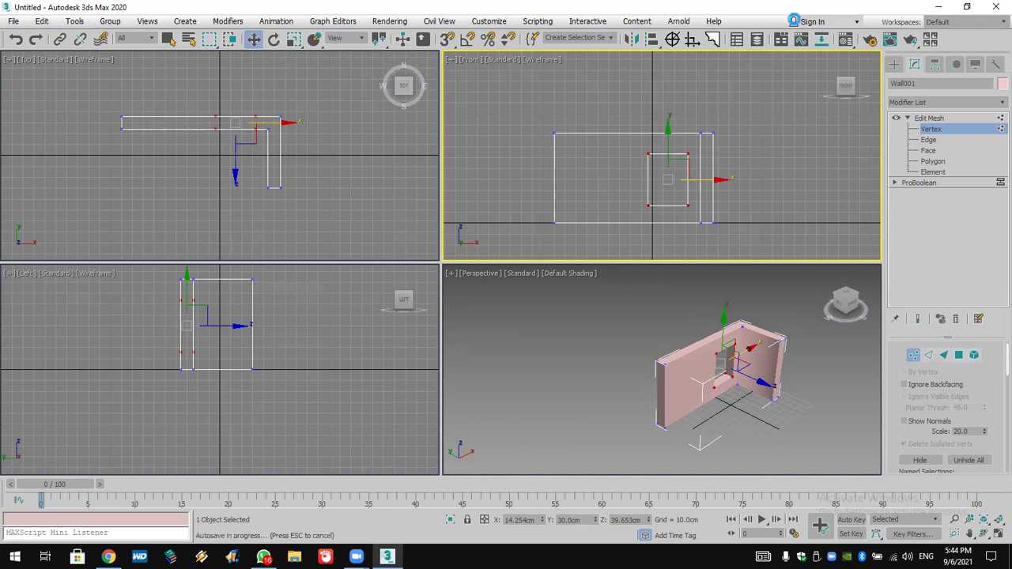
drag(751, 108, 530, 146)
drag(656, 83, 671, 58)
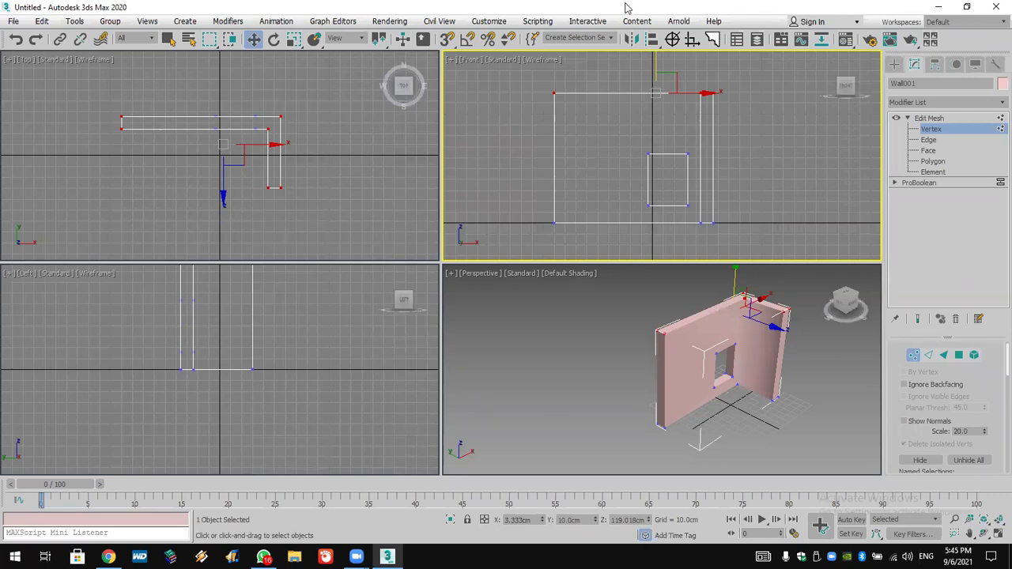
Reset the scene without saving the wall with its window opening
click(14, 22)
click(30, 59)
click(510, 305)
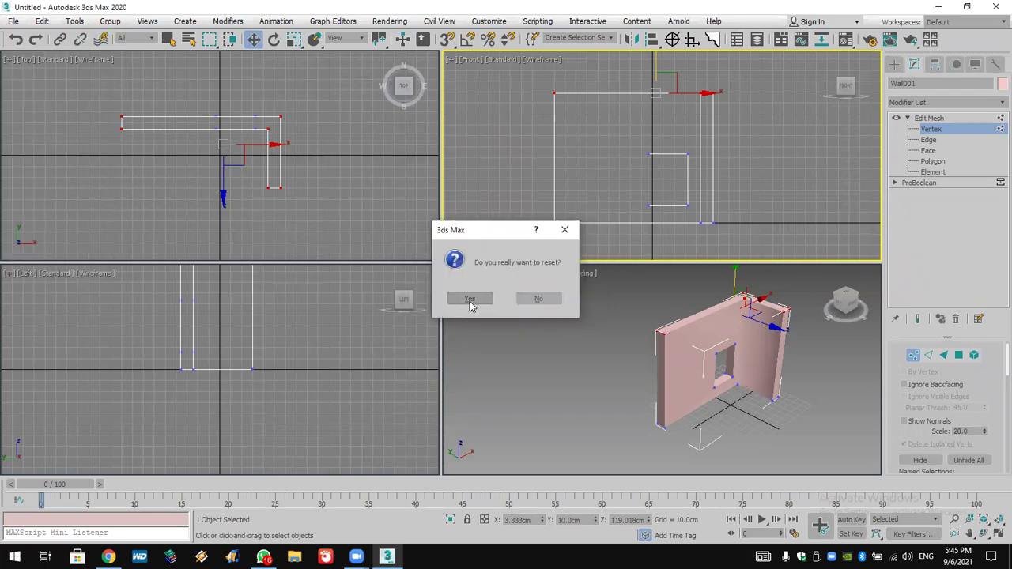
click(469, 300)
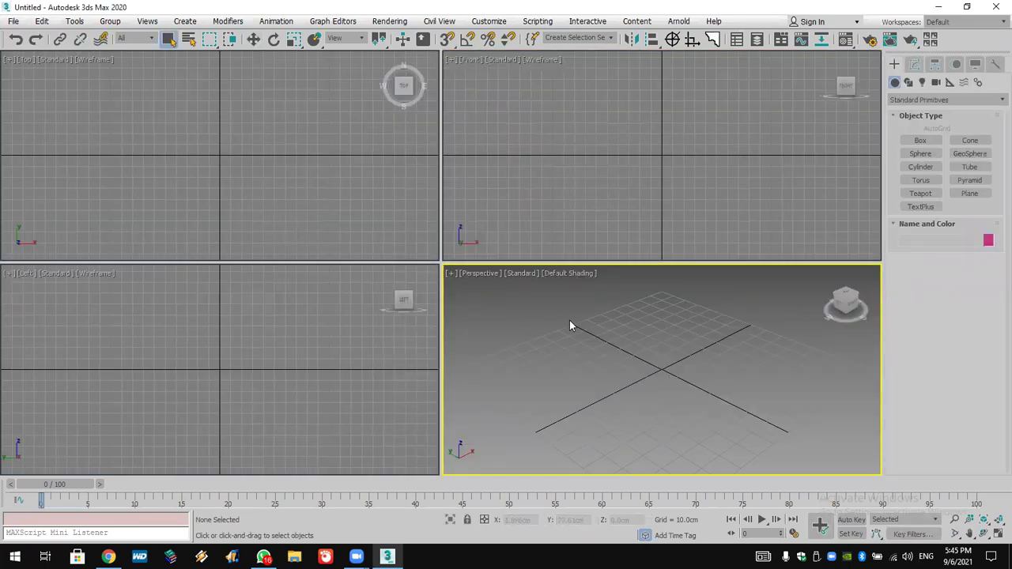
drag(570, 321, 787, 441)
click(333, 172)
click(590, 210)
click(513, 364)
click(357, 371)
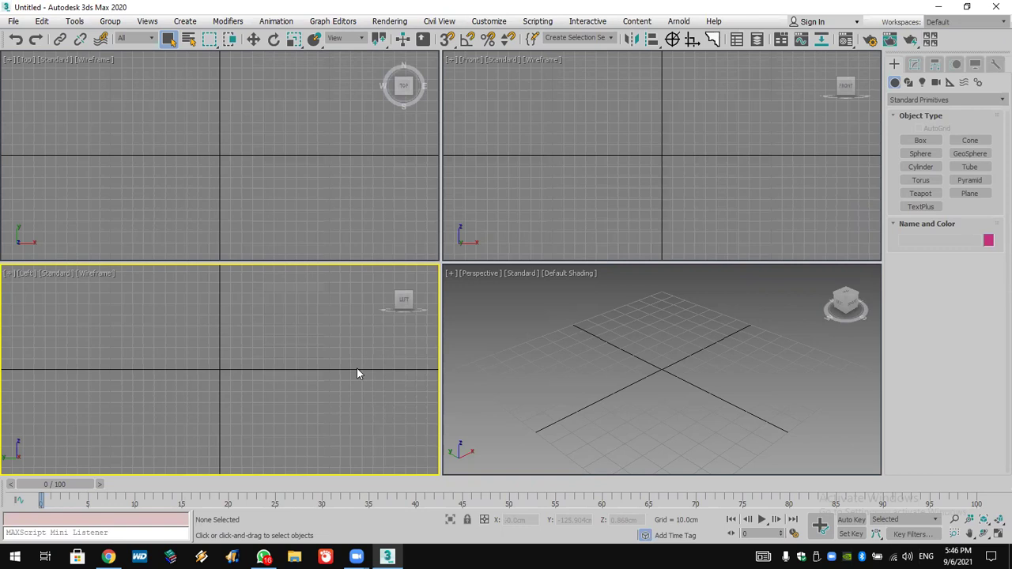
click(518, 192)
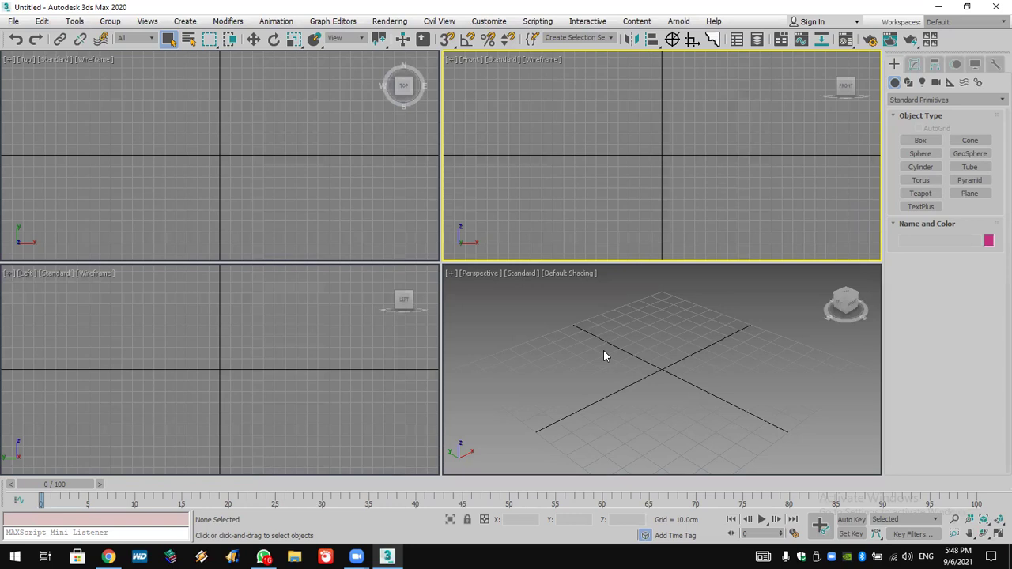
click(604, 344)
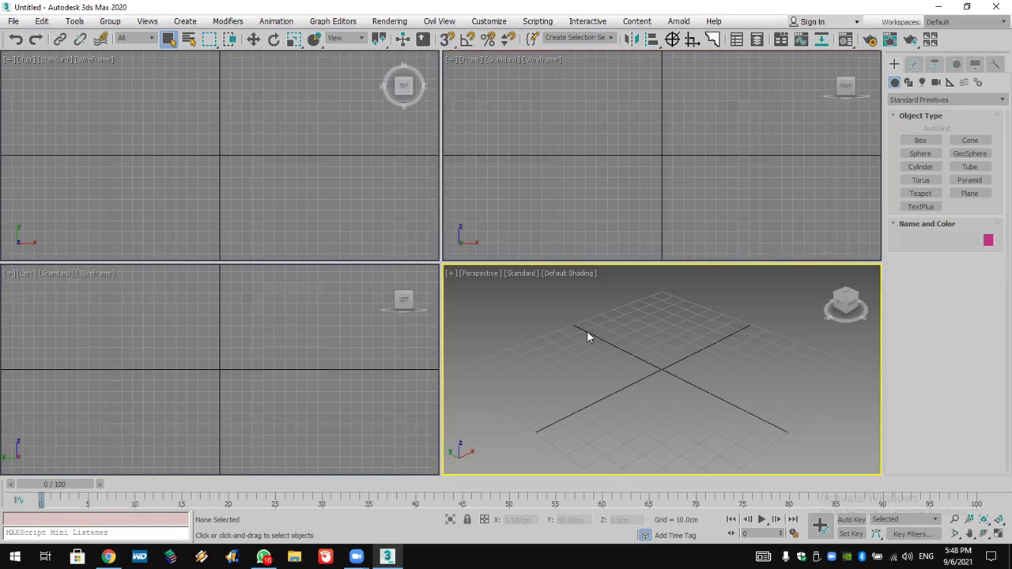
drag(574, 324, 782, 430)
click(938, 6)
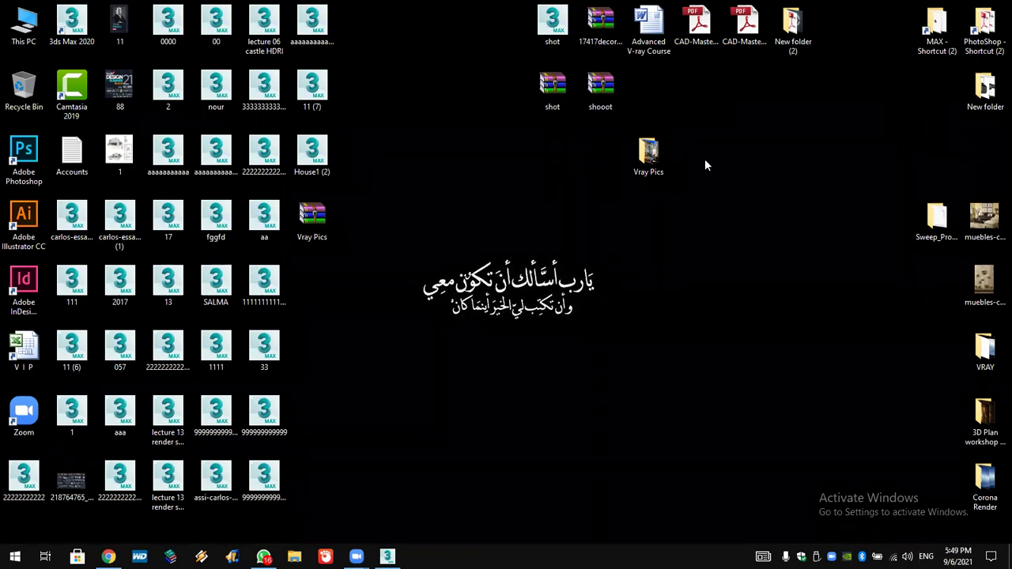
click(387, 556)
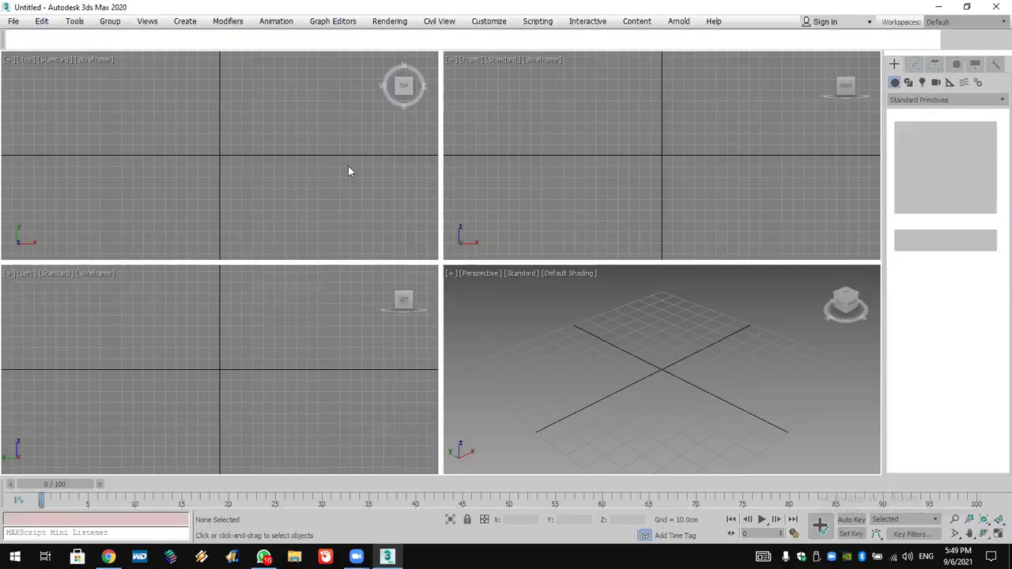
click(72, 120)
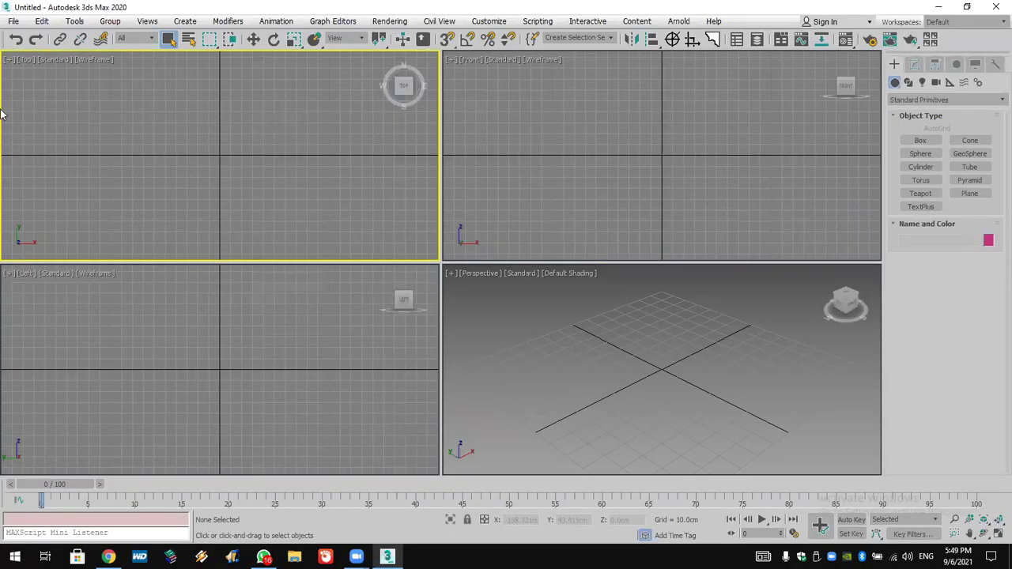
Draw a closed irregular eight-point spline with Line in the Top viewport and clear it from the scene
click(908, 83)
click(920, 151)
click(308, 86)
click(350, 174)
click(359, 218)
click(223, 217)
click(190, 260)
click(67, 212)
click(136, 164)
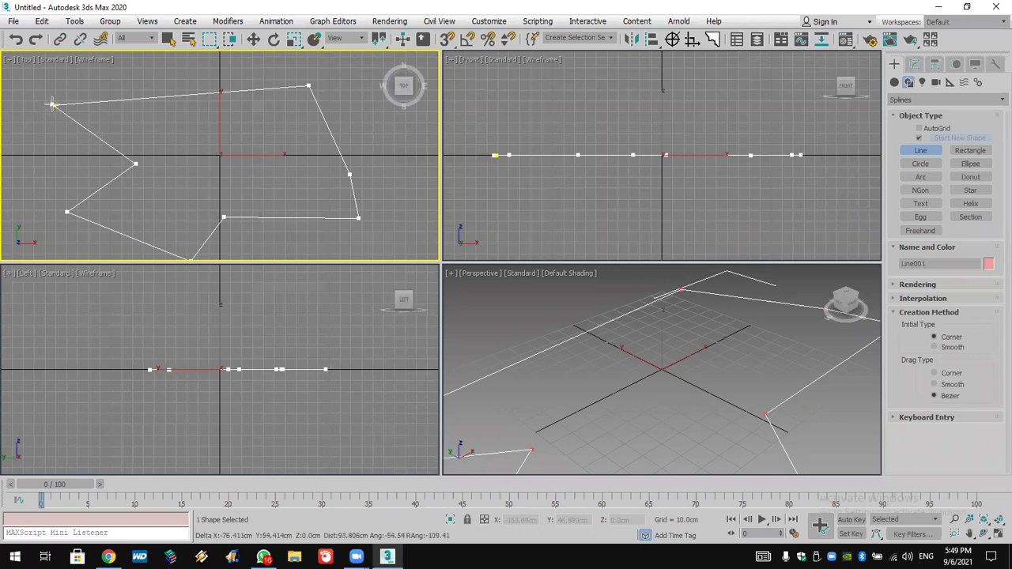
click(54, 104)
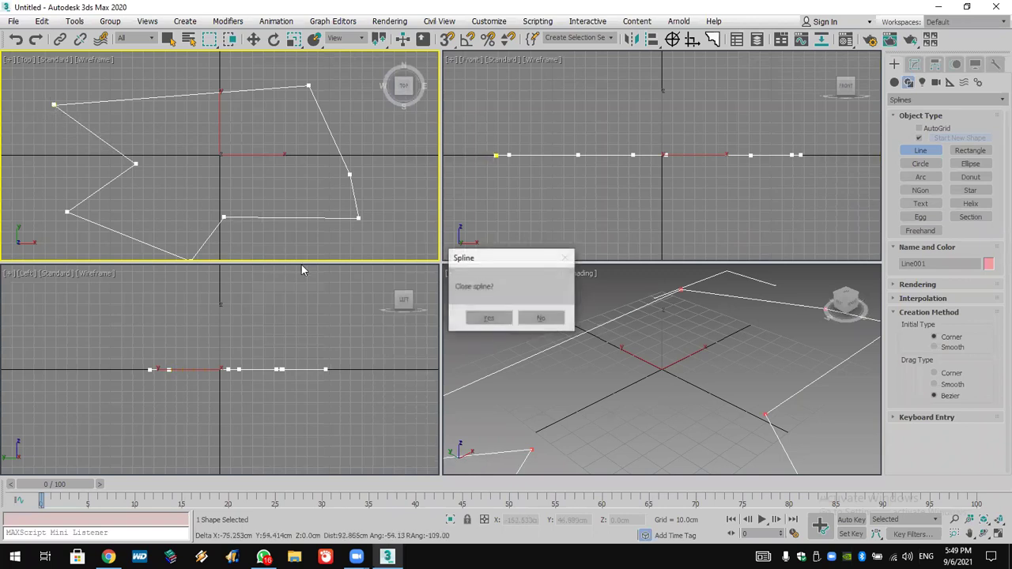
click(504, 319)
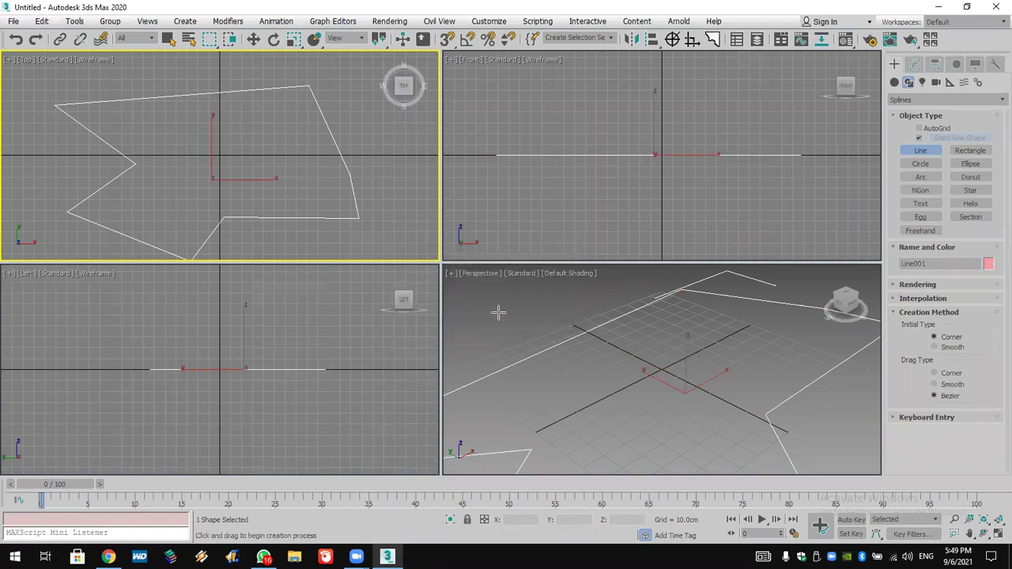
right_click(374, 195)
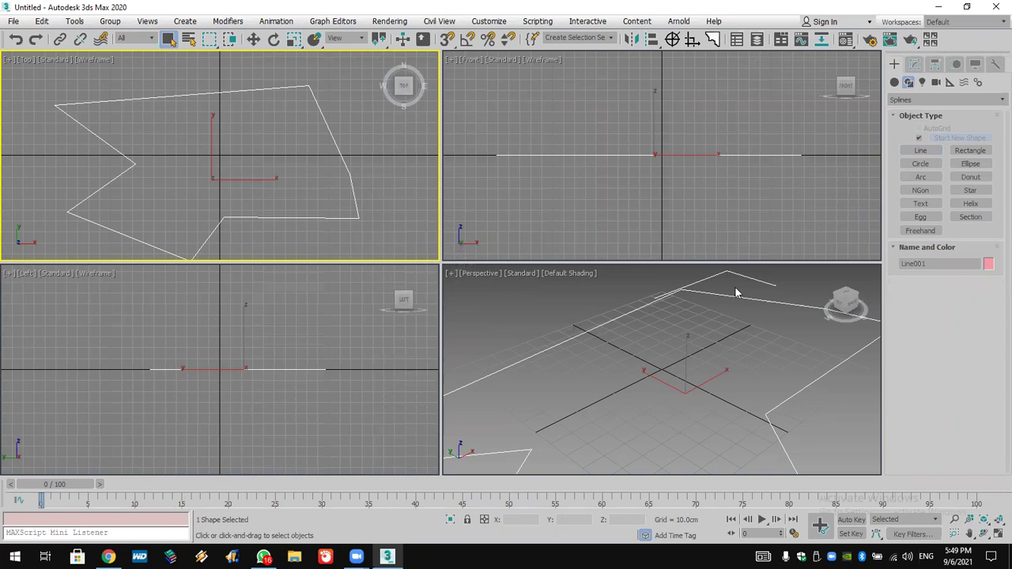
right_click(653, 366)
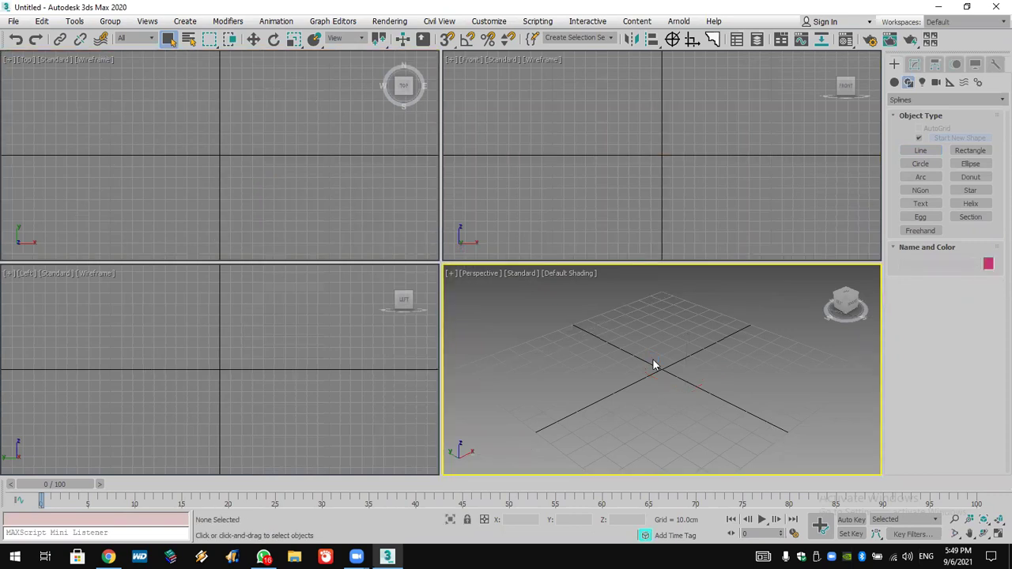
Draw a seven-sided outline with Line in the Top viewport, ending on its start point without closing the spline
click(921, 150)
click(136, 82)
click(38, 143)
click(96, 237)
click(324, 253)
click(348, 174)
click(327, 124)
click(295, 106)
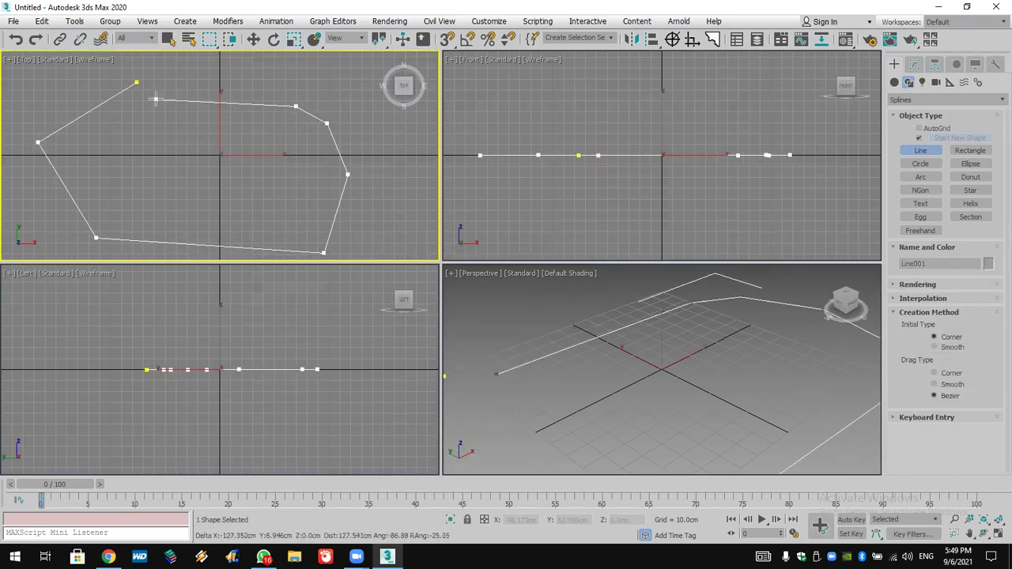
click(138, 82)
click(541, 324)
Draw an open V-shaped line with a curved Bezier middle point inside the outline in the Top viewport
click(143, 155)
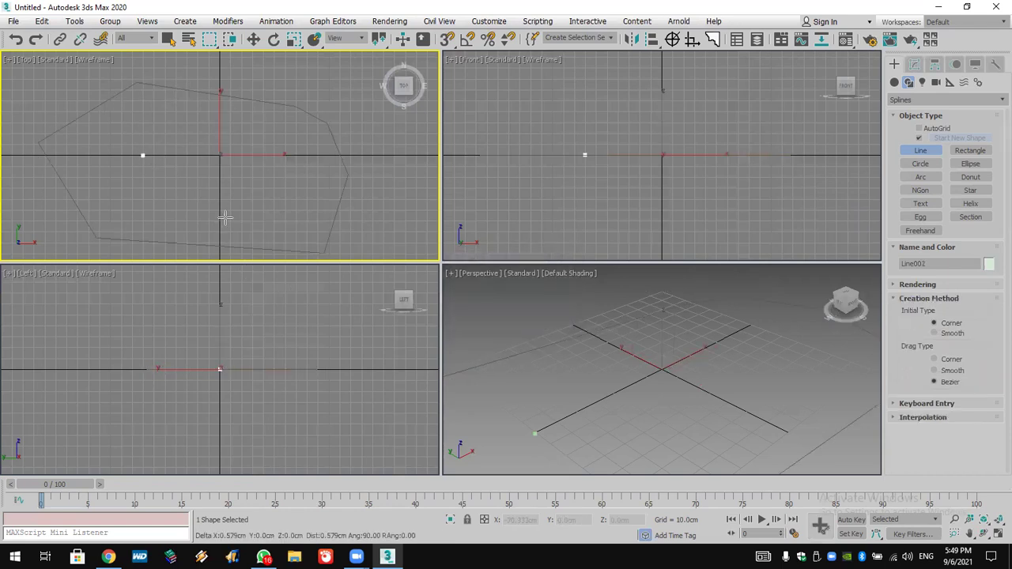
drag(268, 221, 276, 193)
right_click(291, 142)
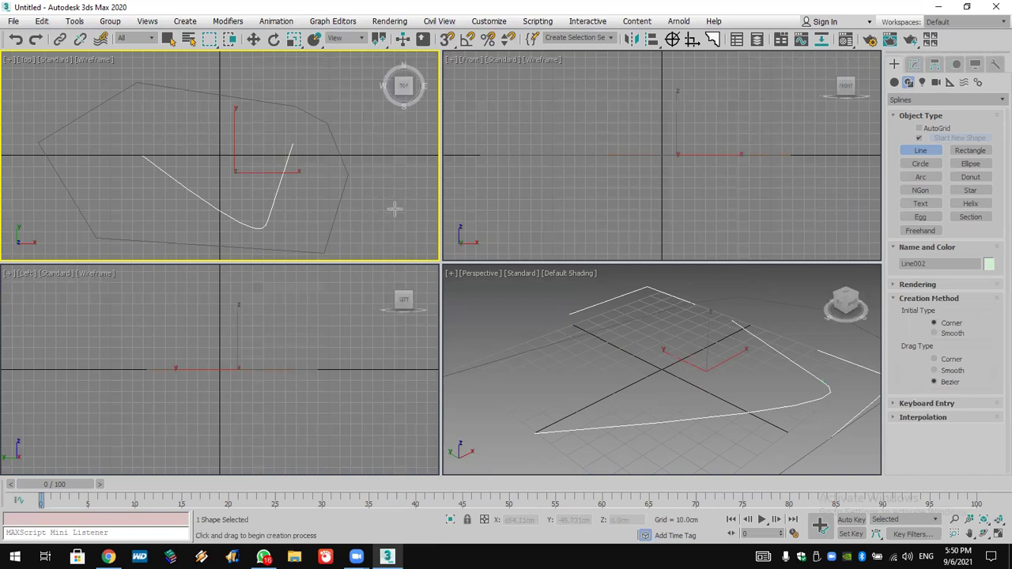
Switch to the desktop and try to open the MAX shortcut folder, and check This PC for its drive
click(1011, 558)
double_click(939, 27)
click(648, 284)
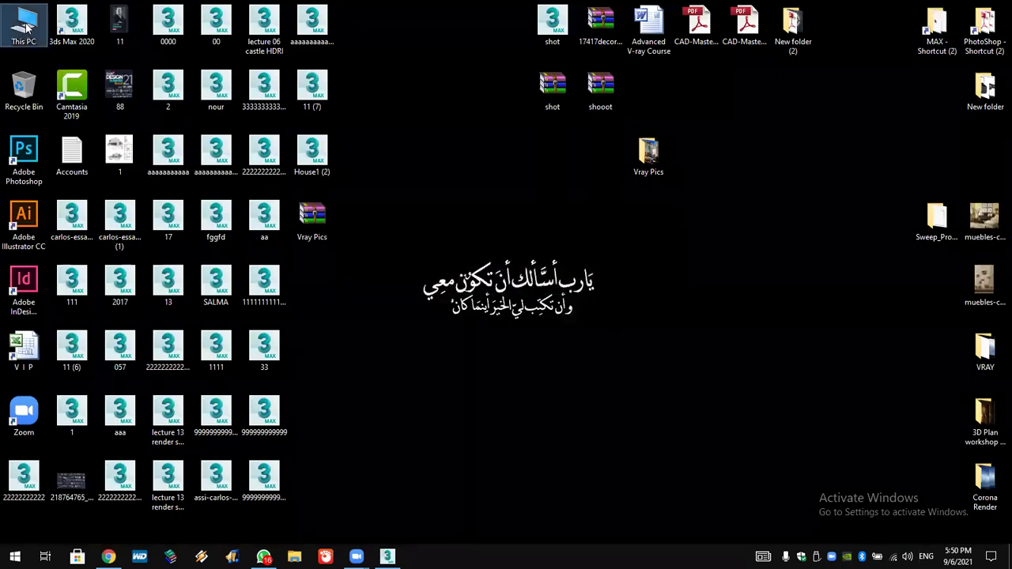
double_click(24, 25)
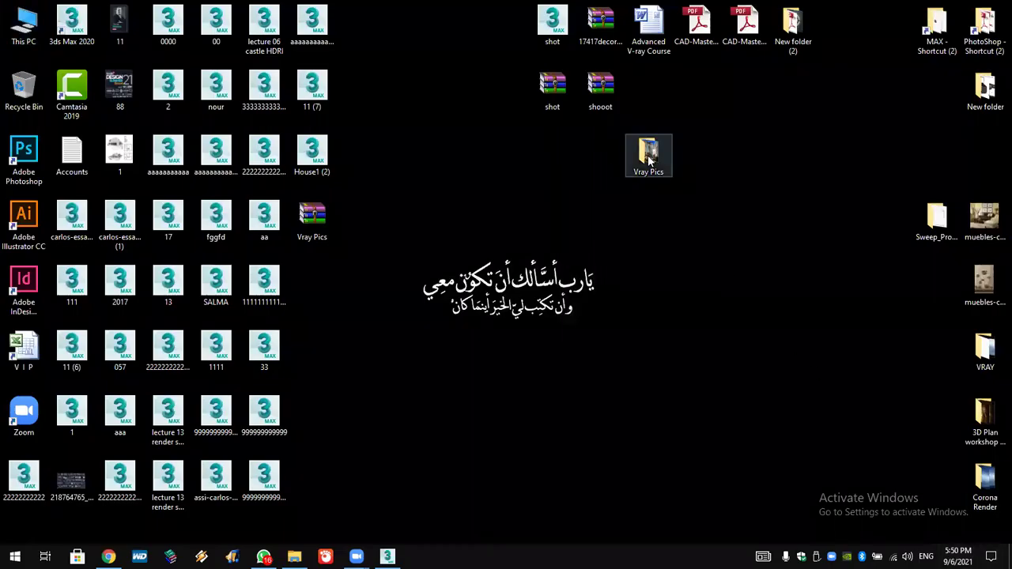
Open the Vray Pics folder, view the bathroom photo with the backlit round mirror, and close it
double_click(648, 156)
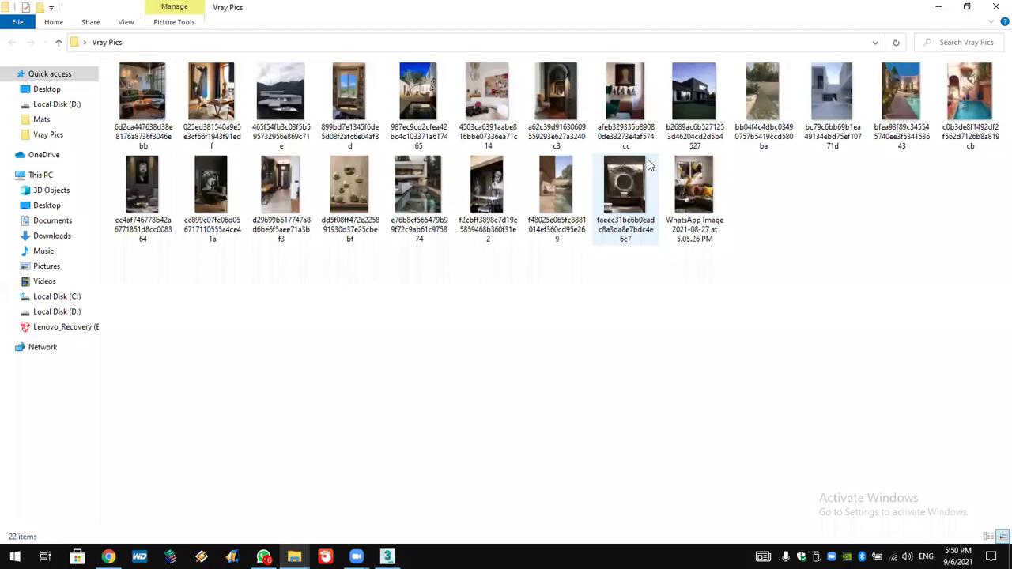
double_click(630, 188)
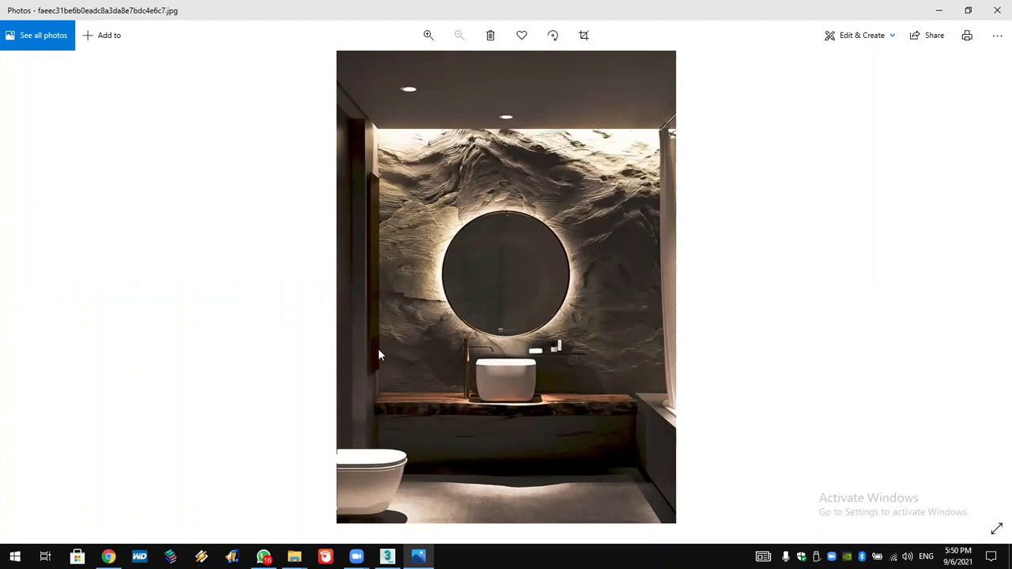
click(997, 9)
click(605, 342)
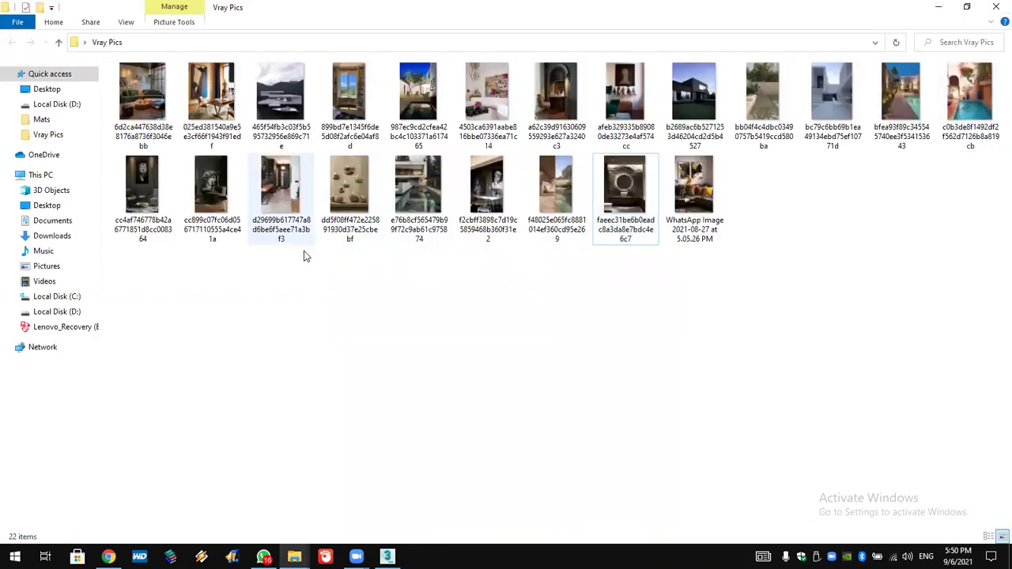
View the photo of the hanging glass terrariums enlarged and return to the Vray Pics folder
double_click(336, 198)
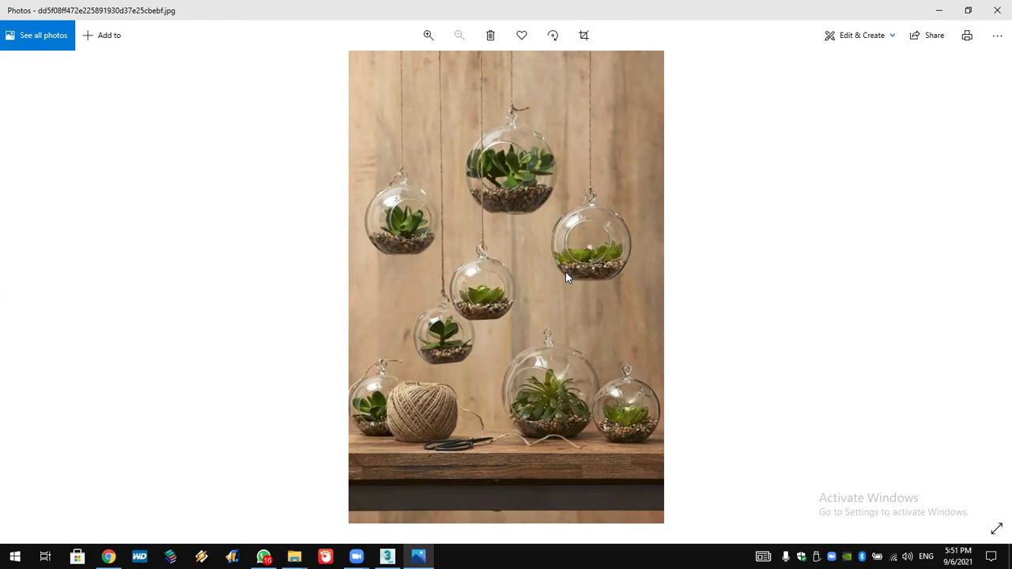
scroll(538, 273, up, 3)
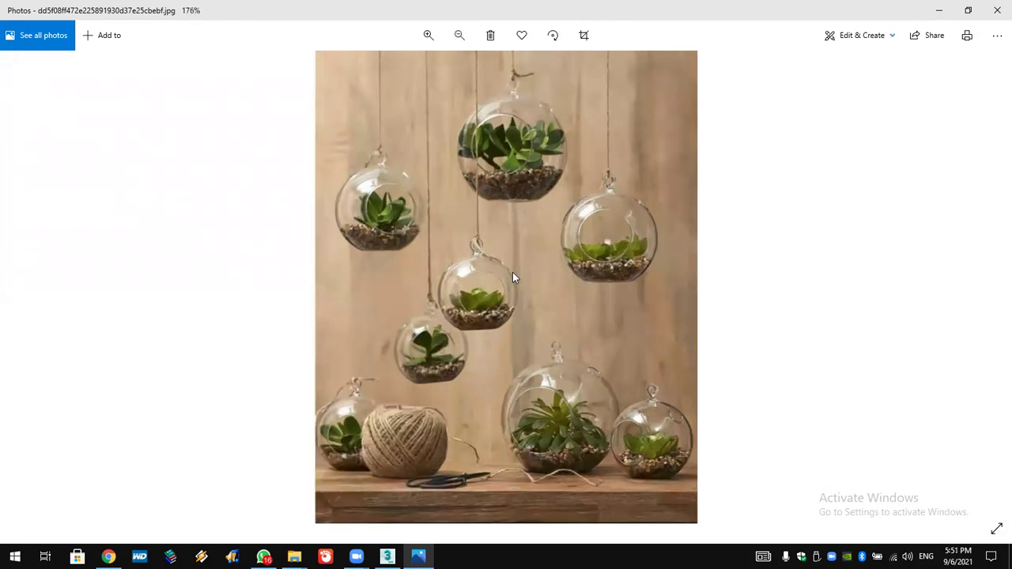
click(995, 7)
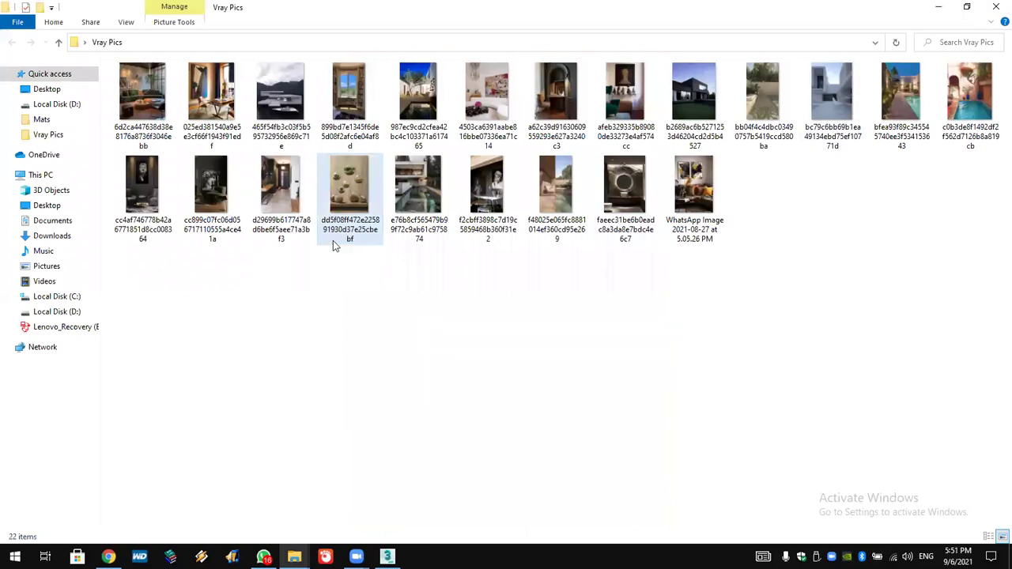
key(Left)
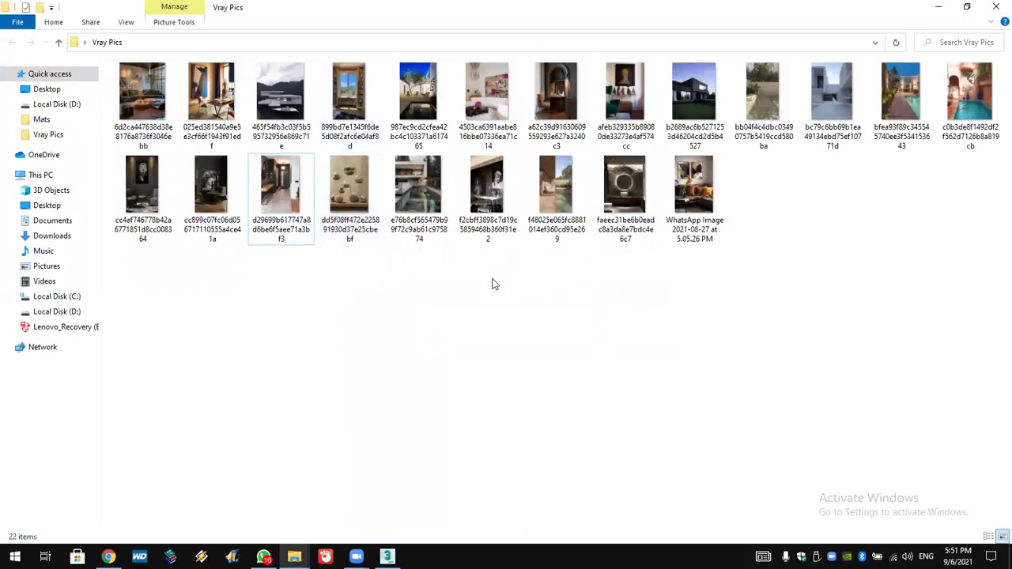
Examine the photo of the arched window between bookshelves, check access to the MAX shortcut folder, and close the photo
double_click(360, 90)
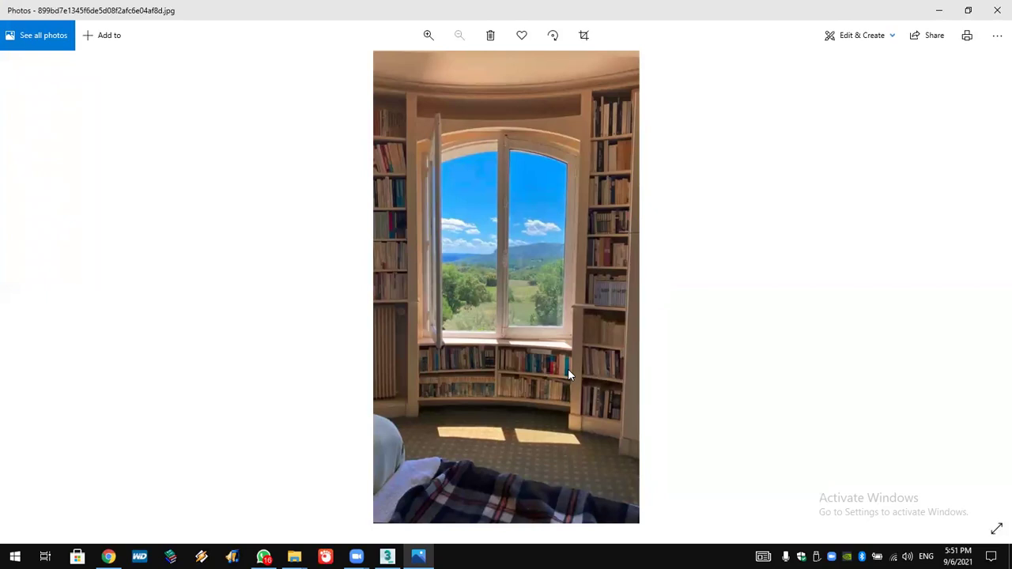
click(1009, 557)
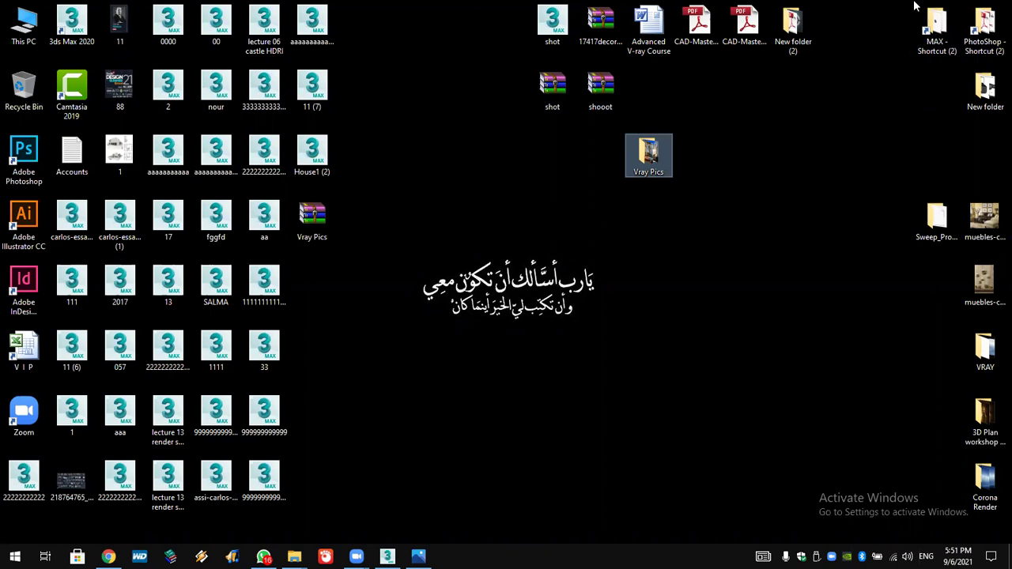
click(859, 127)
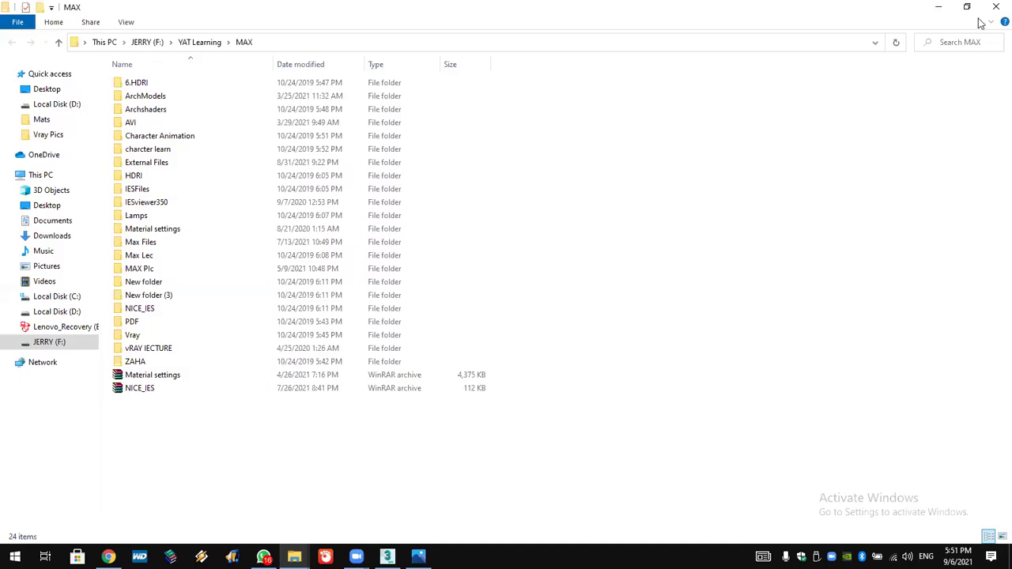
click(998, 7)
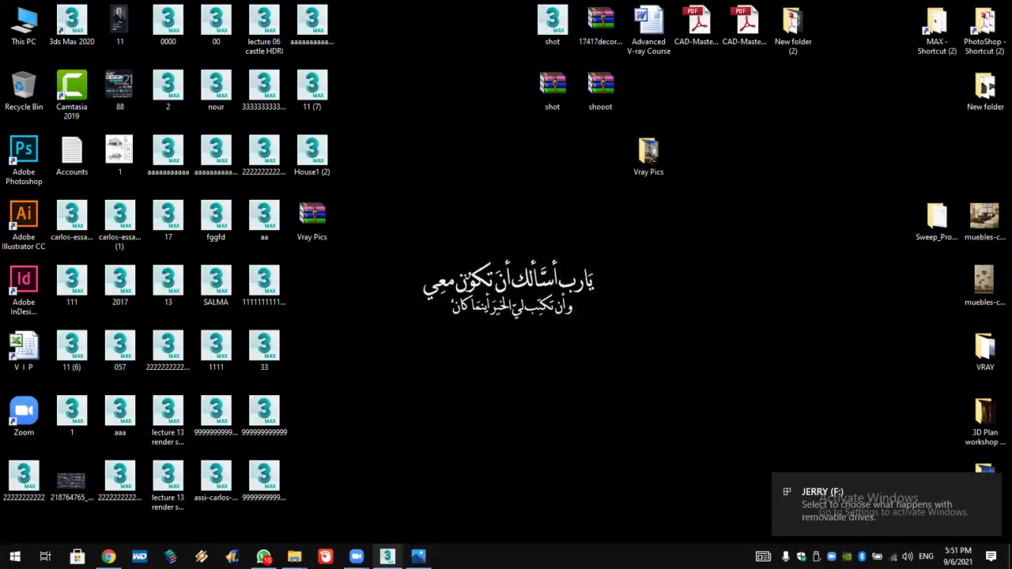
click(419, 557)
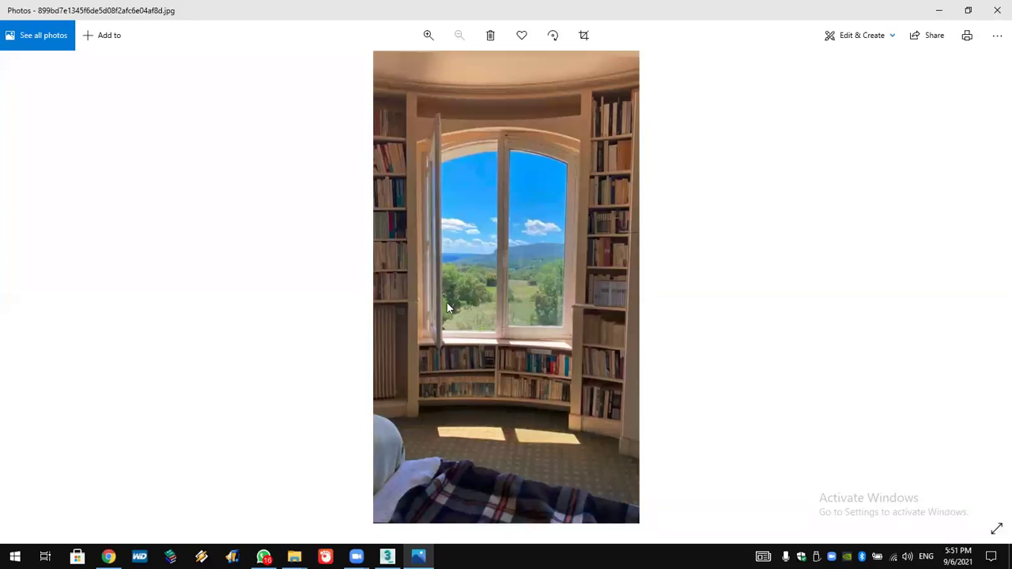
click(995, 6)
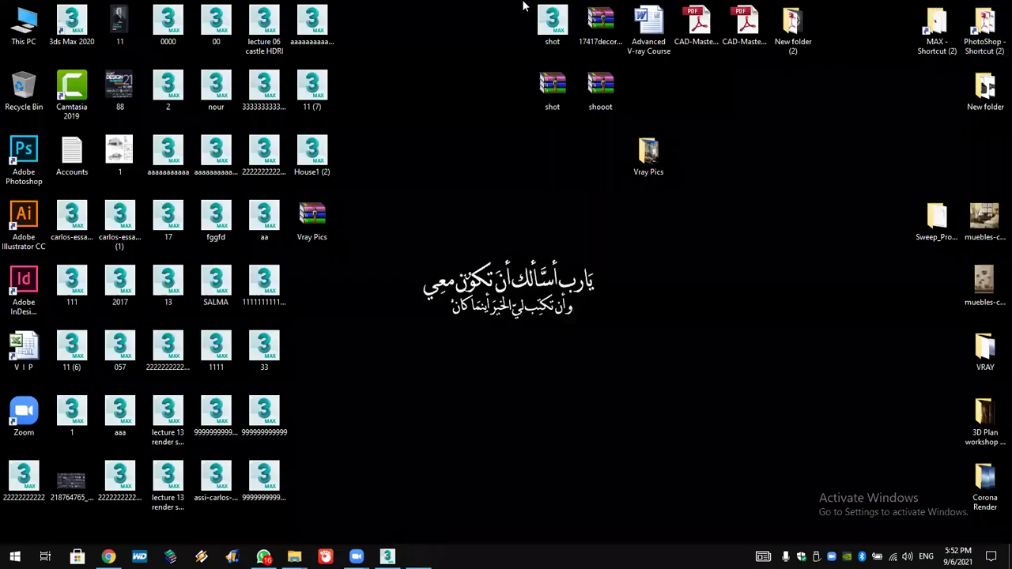
Switch to 3ds Max and reset the scene, discarding the drawn lines
double_click(60, 27)
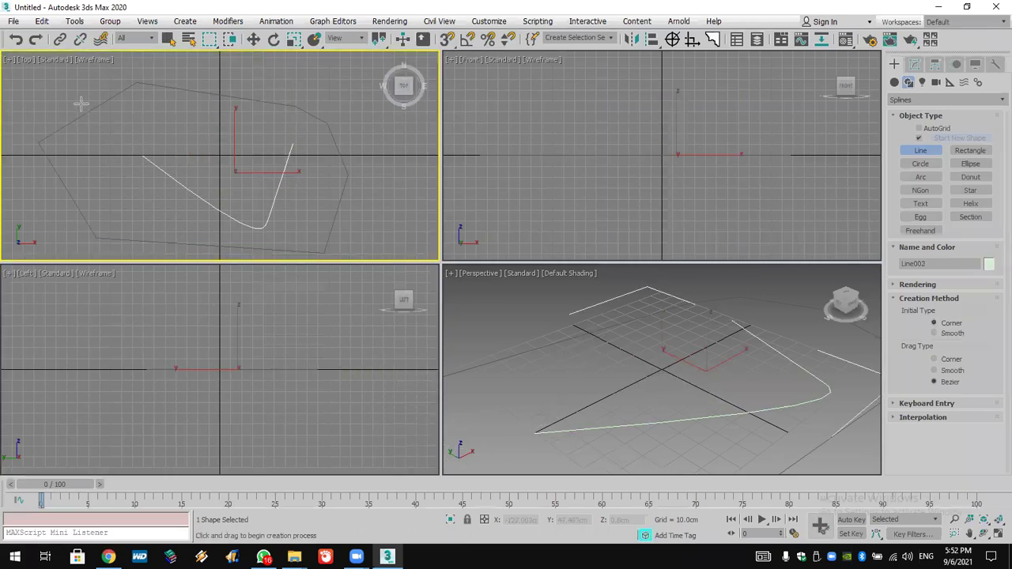
click(13, 20)
click(31, 56)
click(488, 297)
click(488, 297)
Bring up the Open File dialog at the Desktop location and look through its saved scene files
click(14, 20)
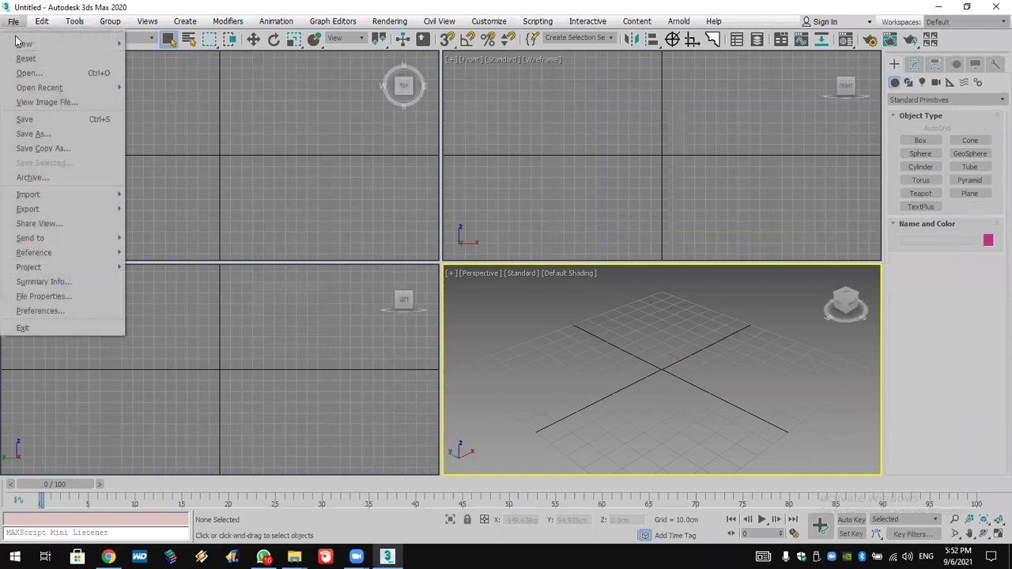
click(313, 229)
click(36, 136)
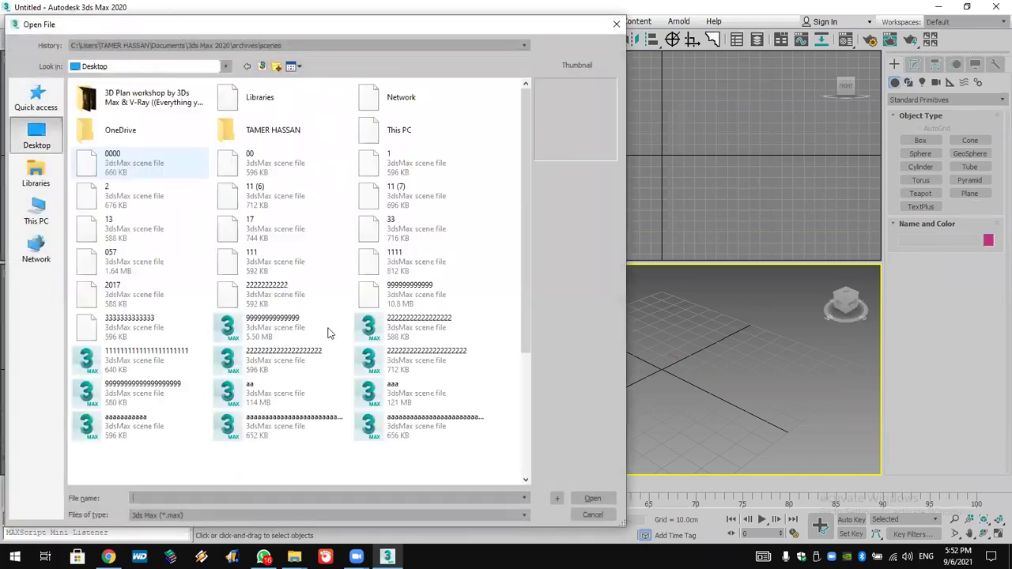
click(408, 395)
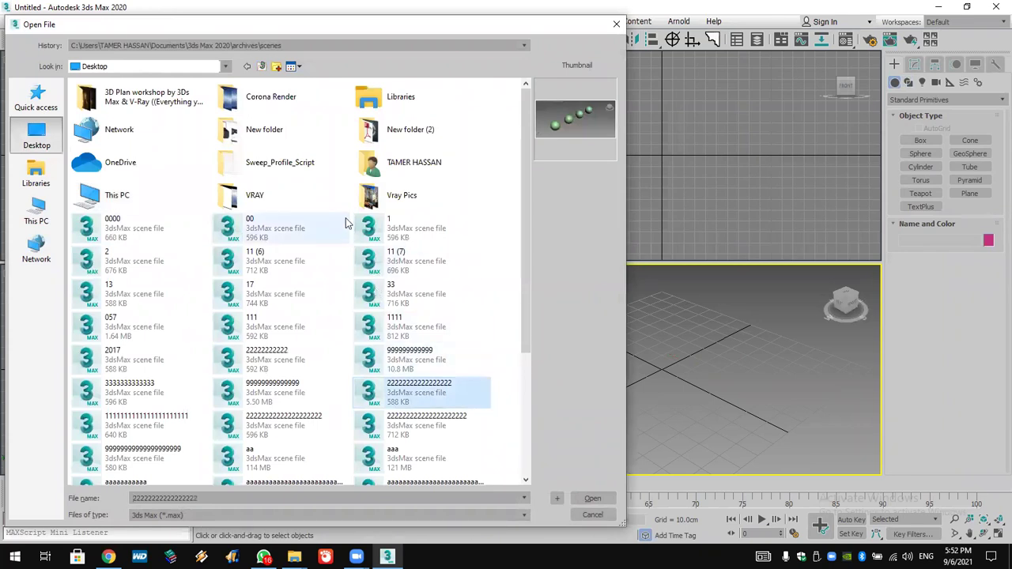
scroll(441, 340, down, 3)
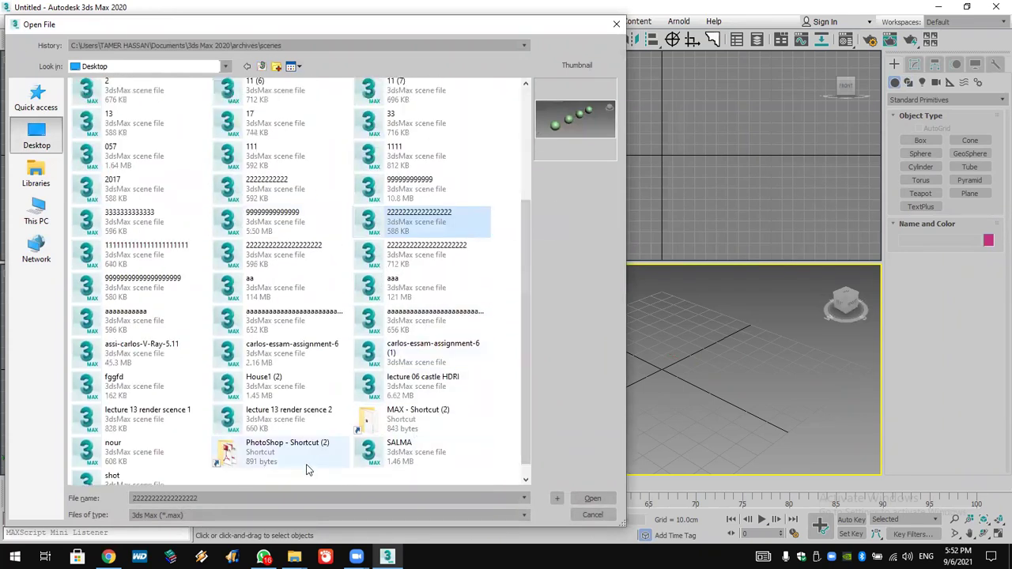
Try to open the PhotoShop shortcut folder from the Desktop file list and dismiss the message
double_click(307, 469)
click(649, 289)
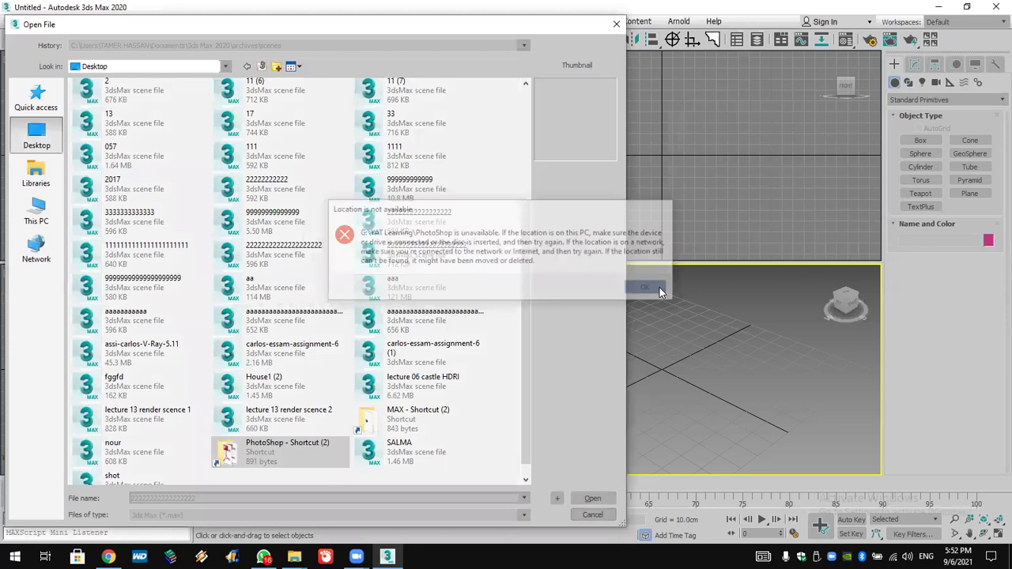
scroll(308, 416, up, 3)
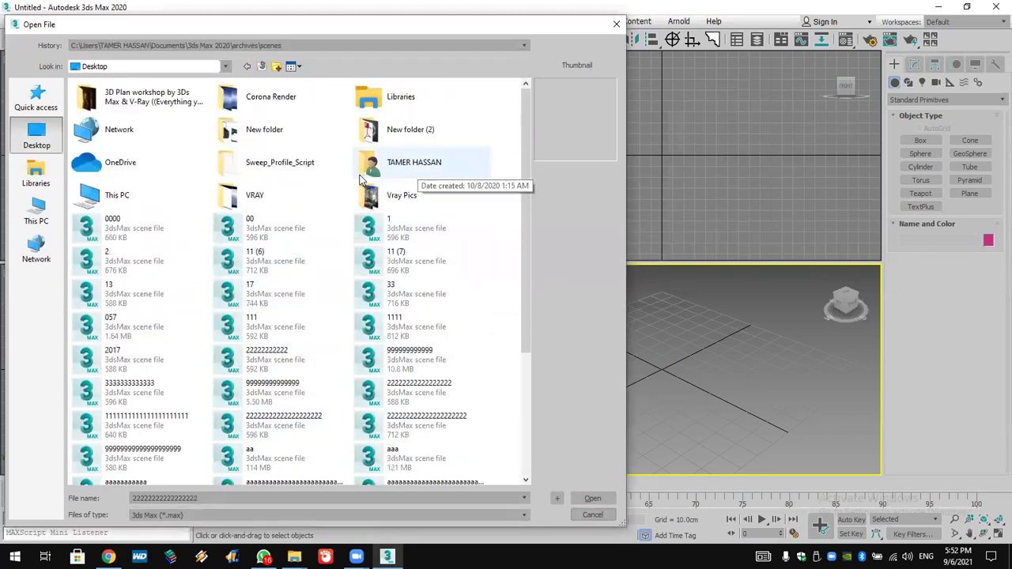
Open the scene file aaa from the Desktop, continuing without the missing external files and dismissing the Scene Converter
click(98, 229)
click(409, 355)
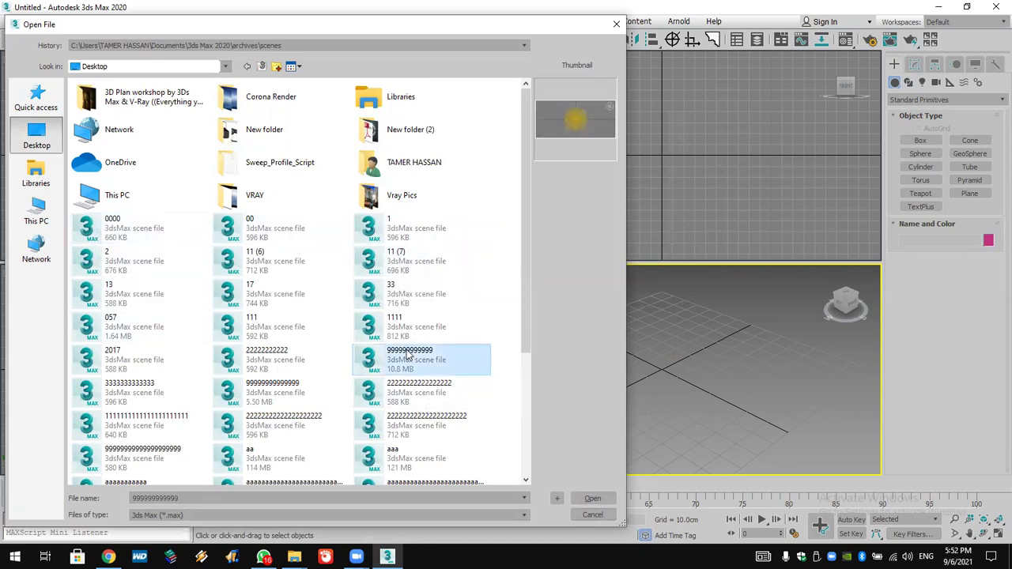
key(Down)
key(Down)
key(Down)
key(Down)
key(Up)
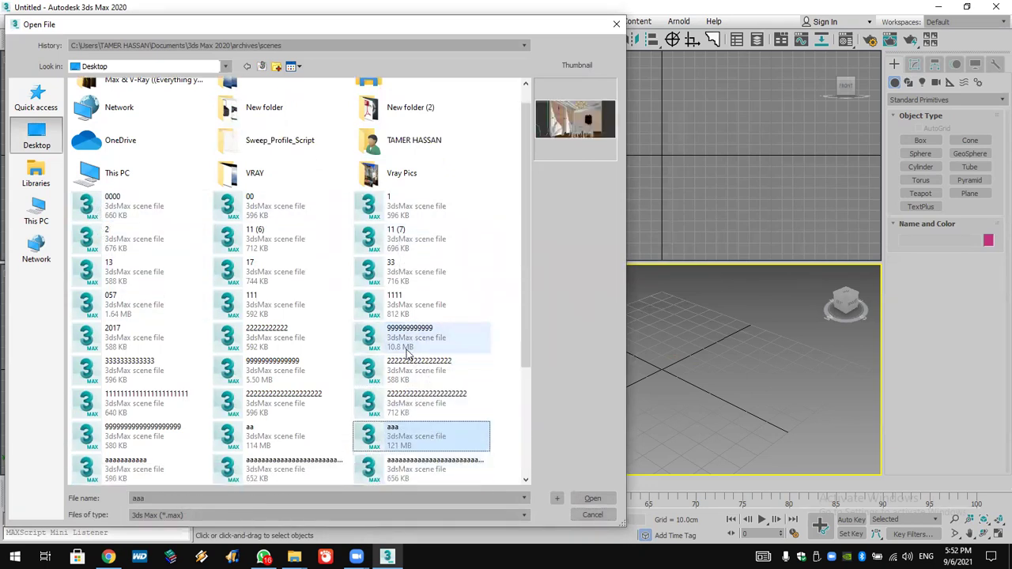
key(Return)
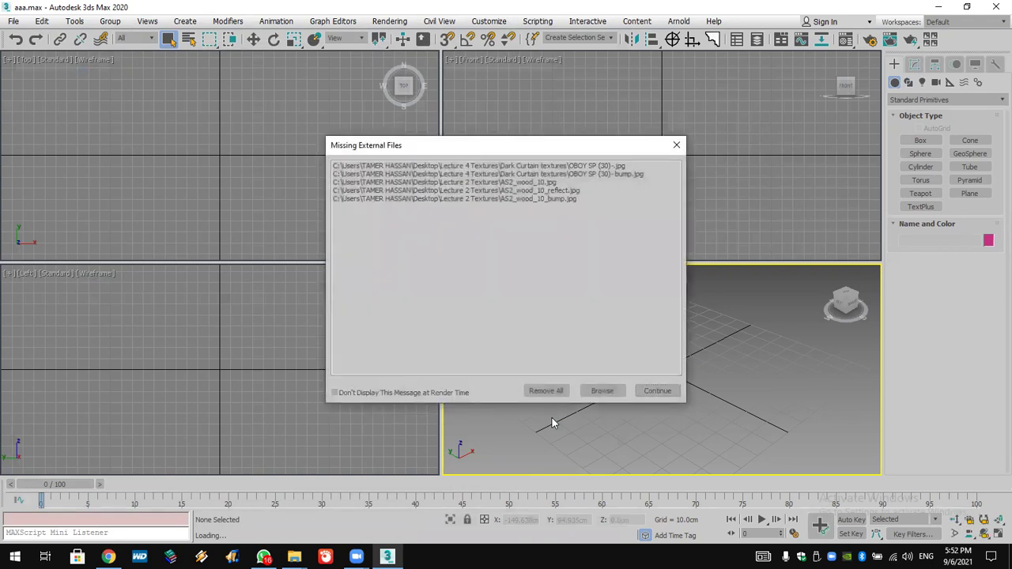
click(661, 391)
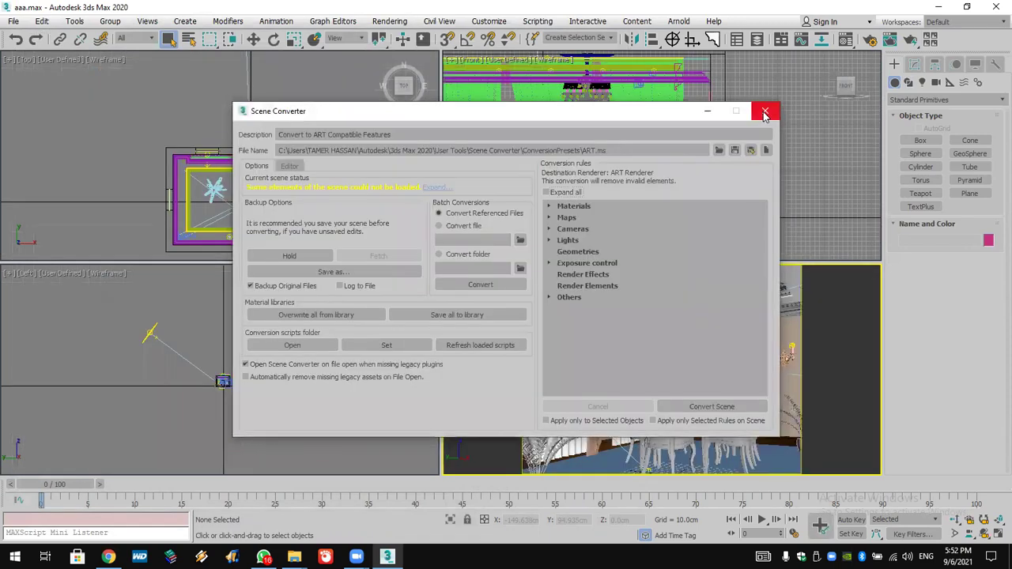
click(765, 115)
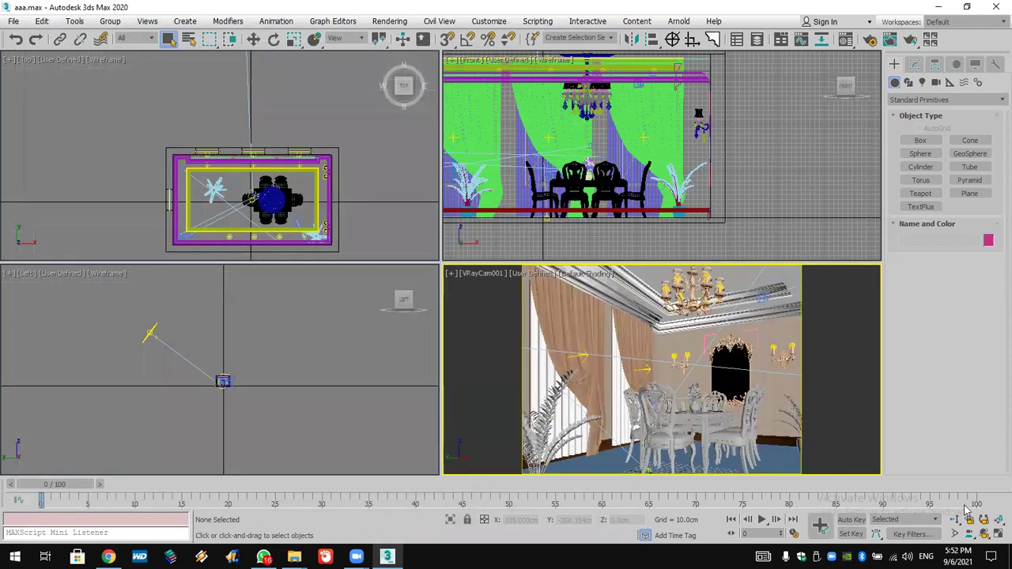
Examine the dining room through its camera and then from outside in a Perspective view, around to the curtained windows
click(997, 534)
click(997, 534)
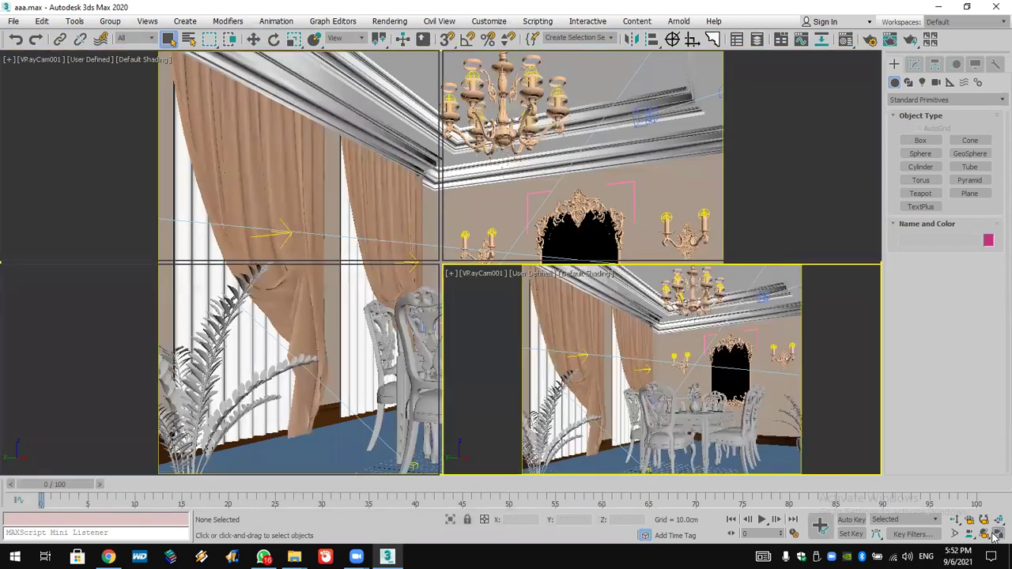
right_click(815, 358)
key(Escape)
key(p)
scroll(779, 431, down, 5)
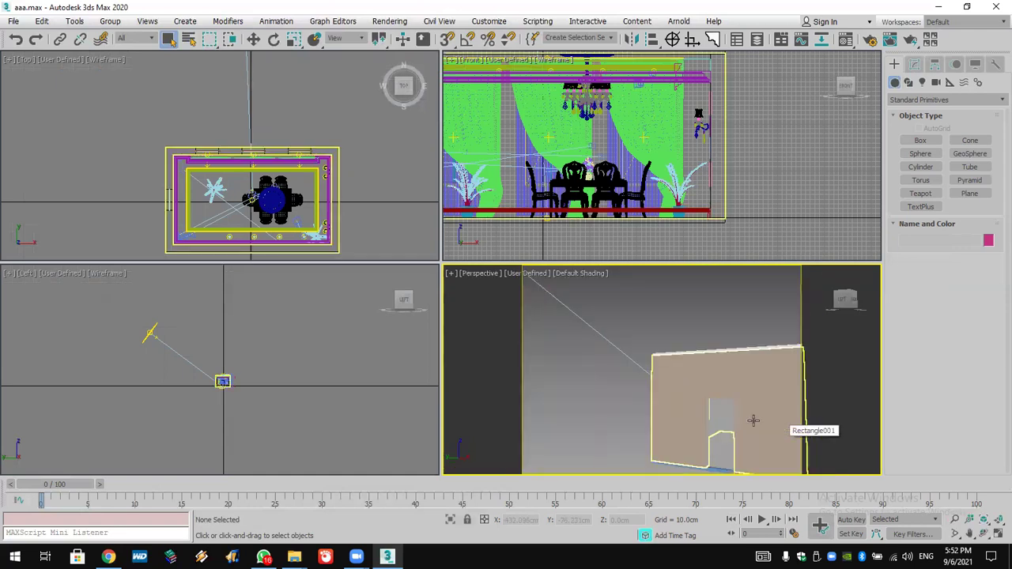
scroll(647, 383, down, 3)
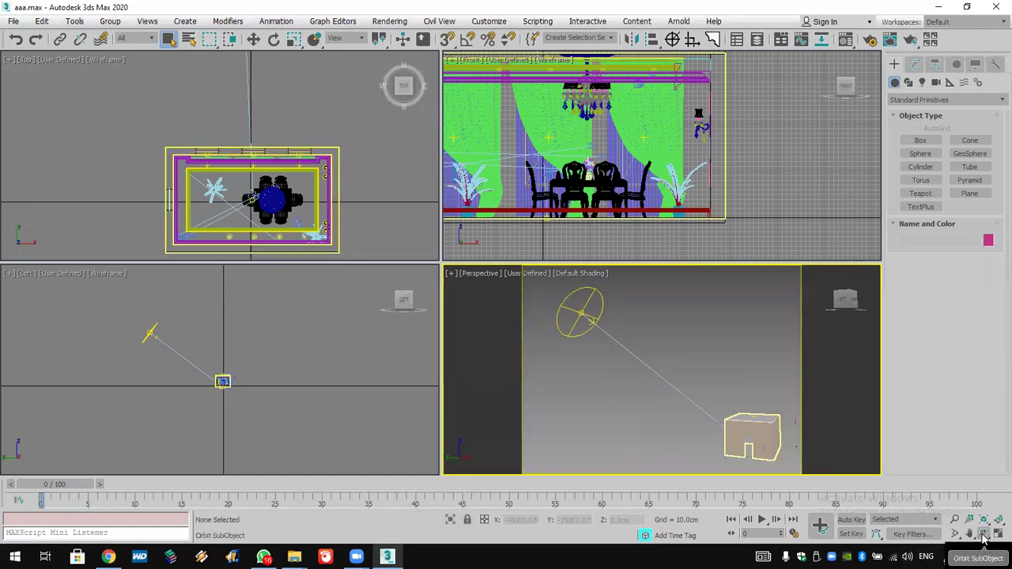
key(ctrl+r)
drag(677, 389, 766, 388)
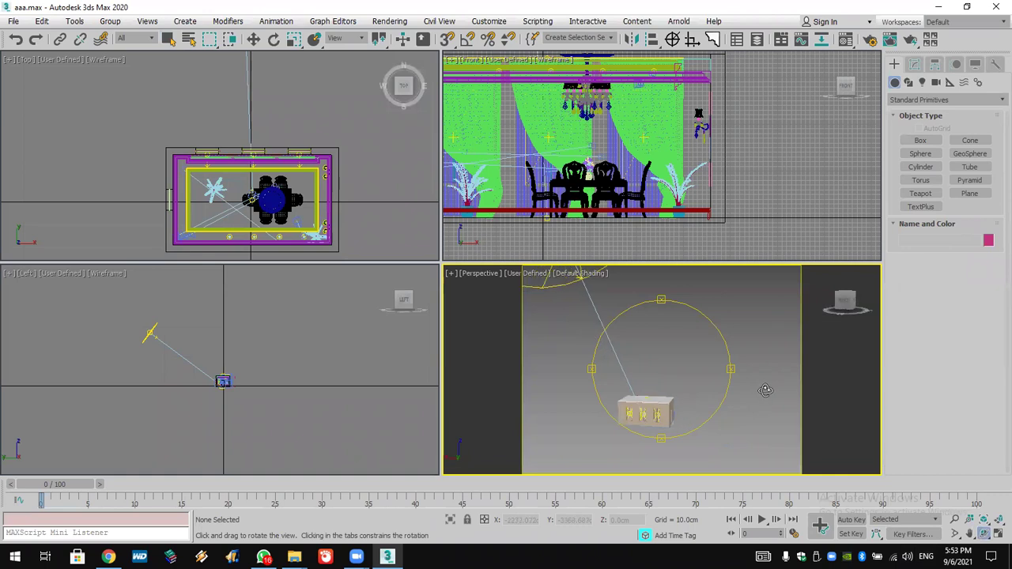
mouse_move(631, 429)
mouse_down()
mouse_move(675, 397)
mouse_move(628, 412)
mouse_up()
scroll(628, 411, up, 5)
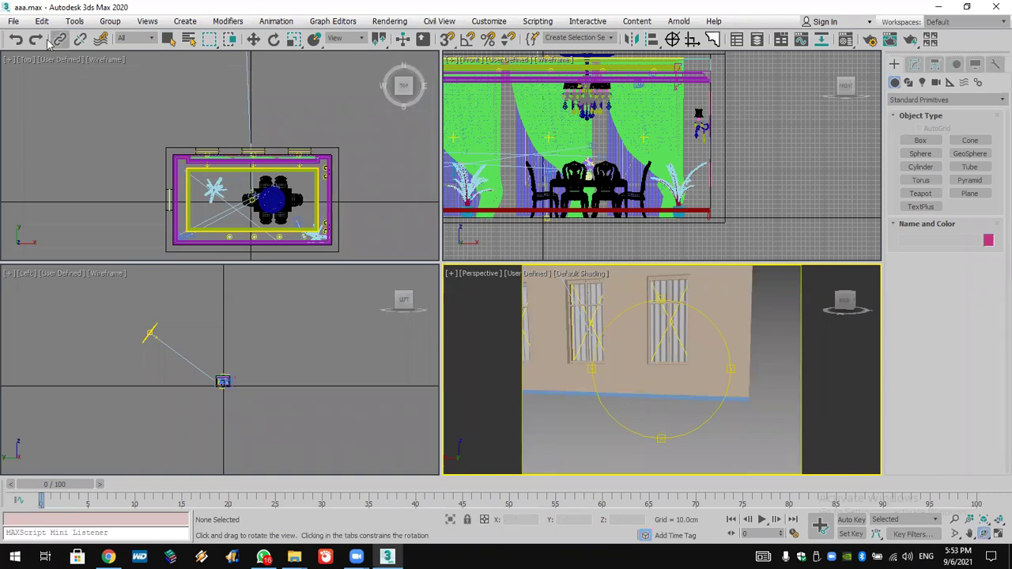
Reset the scene, discarding the opened dining room model
click(14, 21)
click(26, 53)
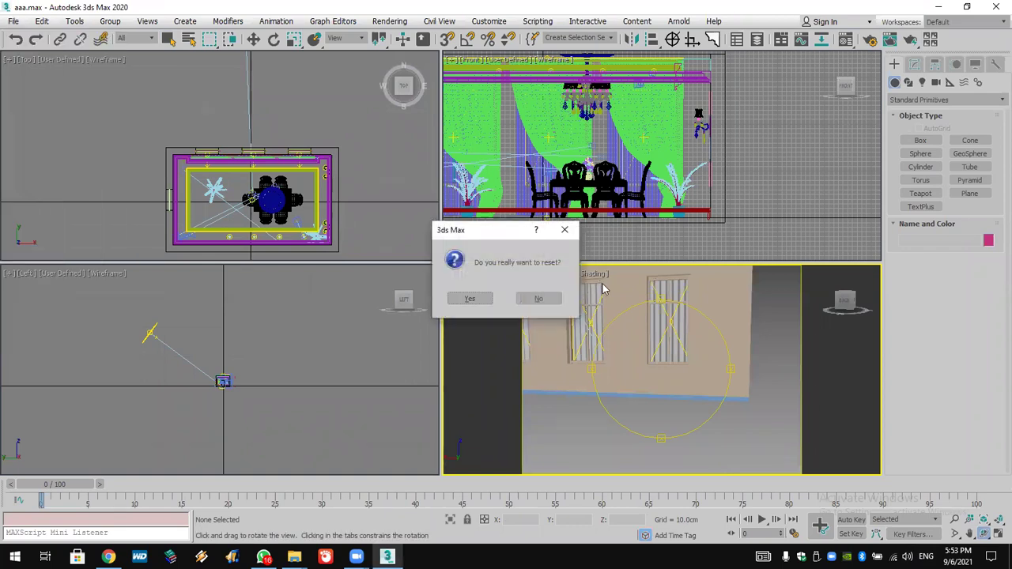
click(470, 298)
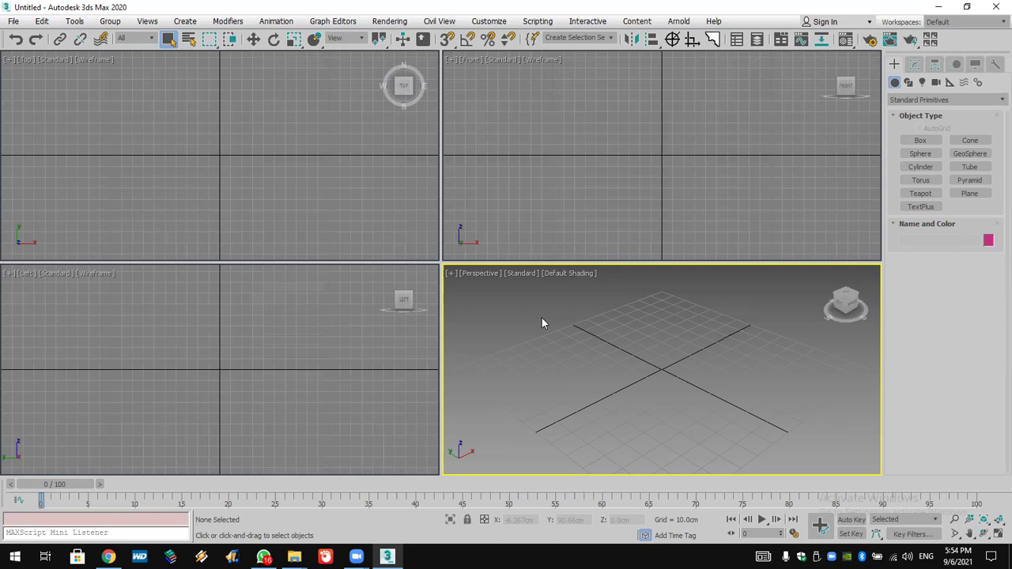
Turn snapping on and draw a closed rectangular line about 190 by 90 cm in the Top view
click(908, 82)
click(921, 151)
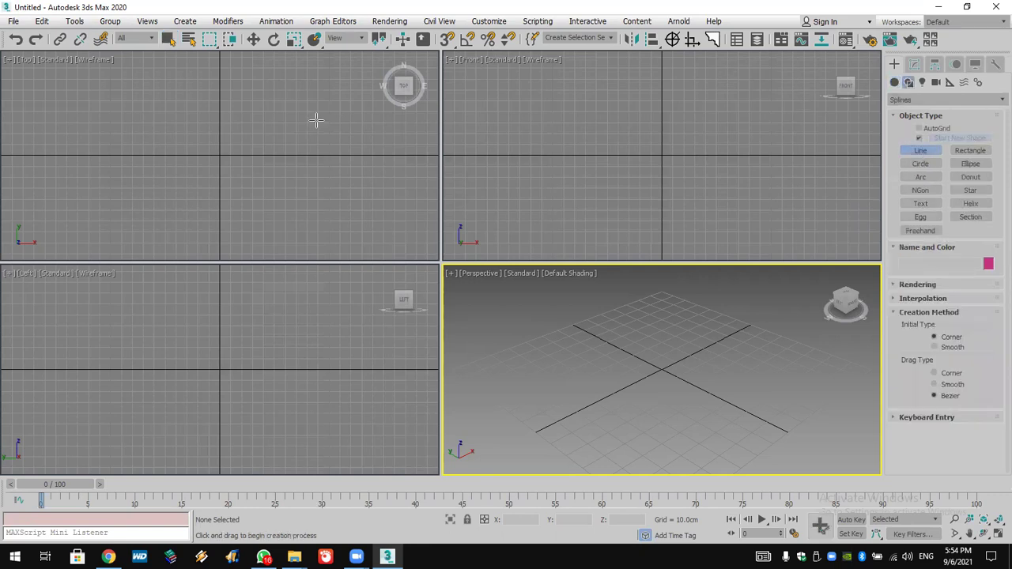
drag(453, 48, 447, 40)
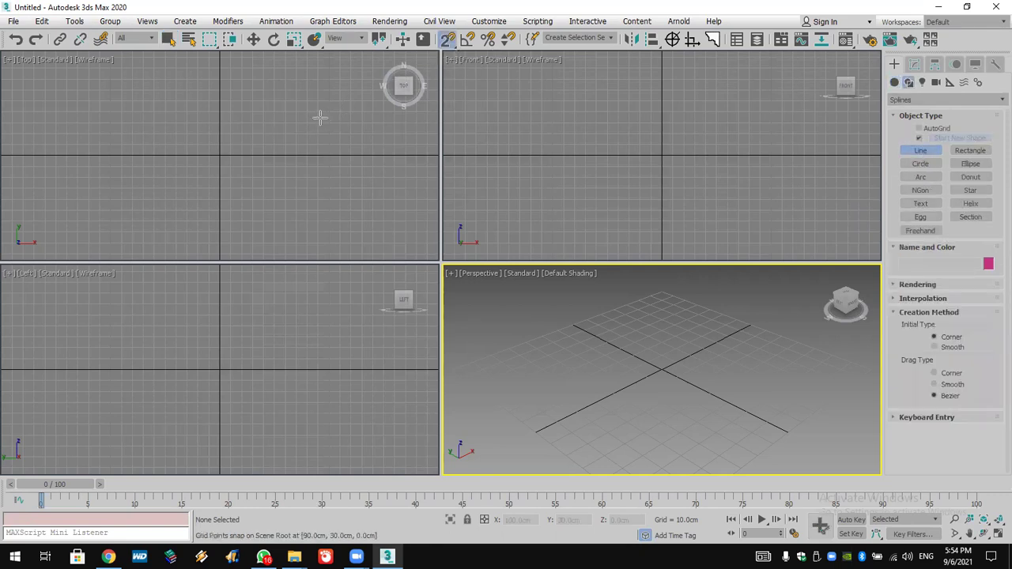
click(318, 111)
click(111, 112)
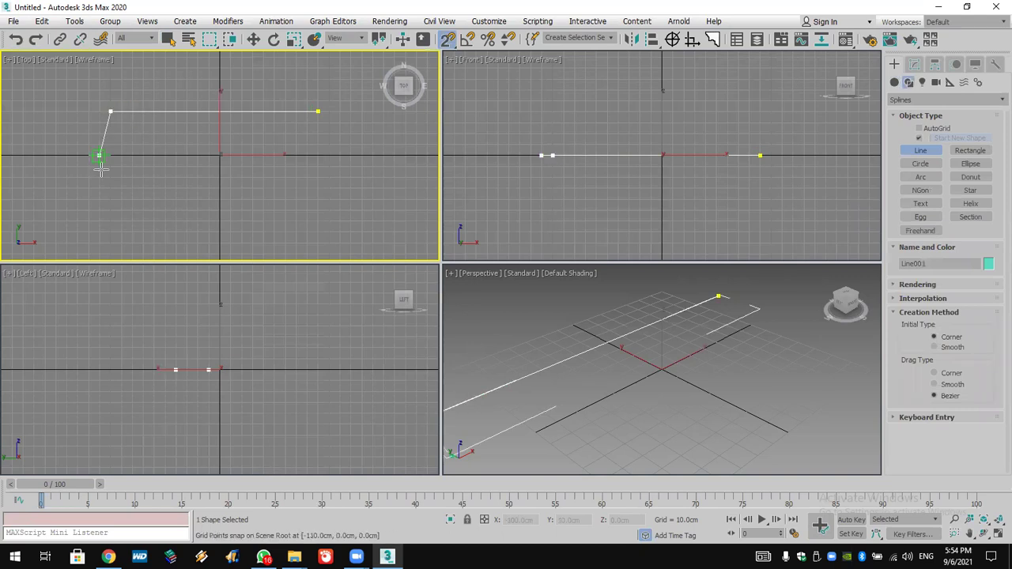
click(109, 210)
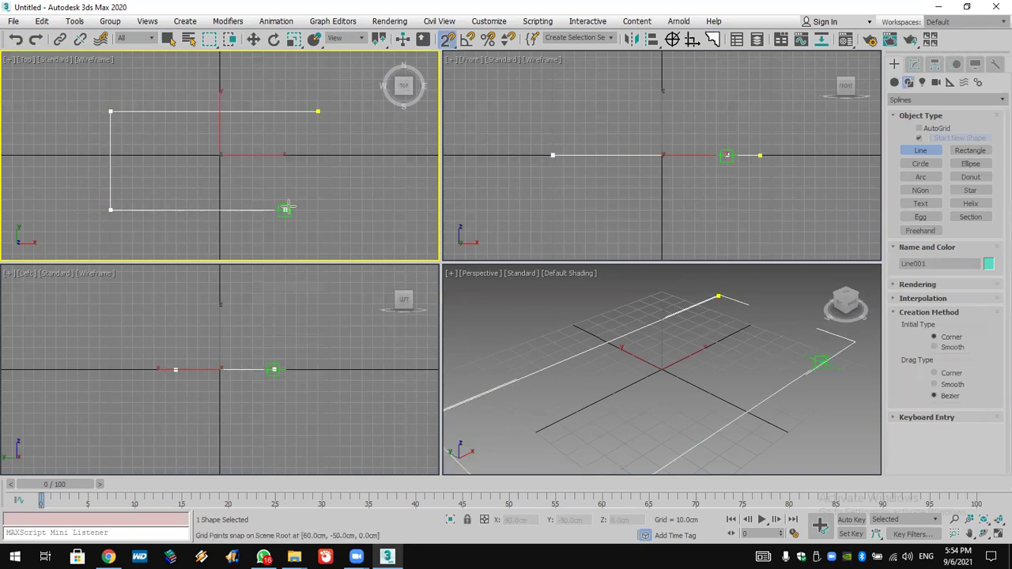
click(318, 210)
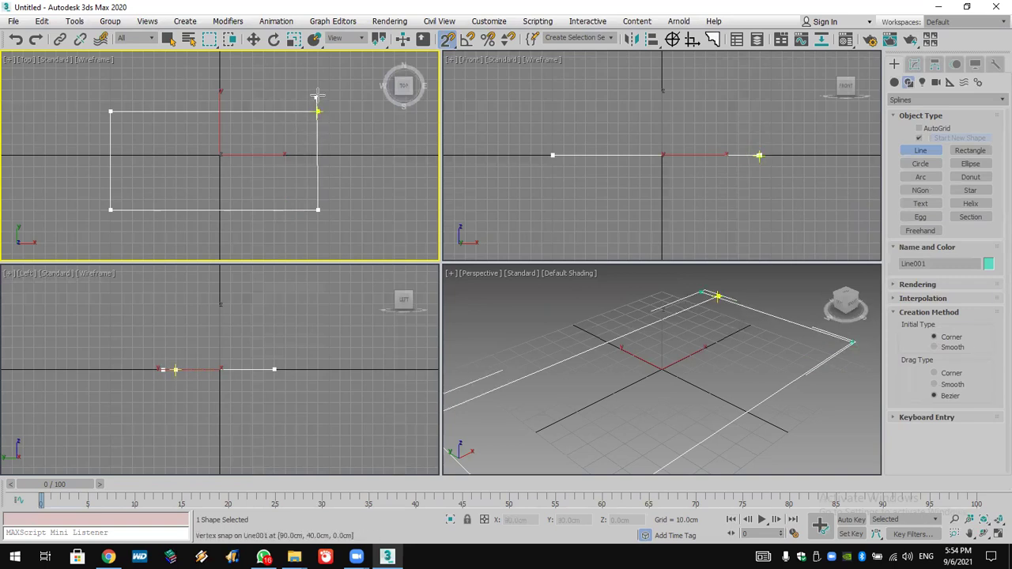
click(317, 94)
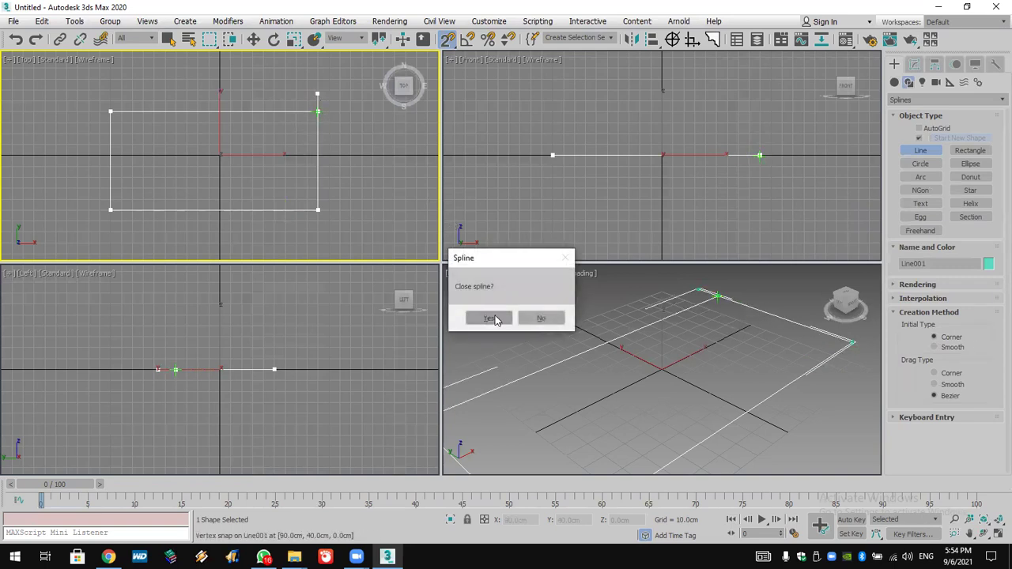
click(486, 318)
Draw a second closed four-sided line over the rectangle's right-hand part, with a slanted left edge, snapping to its right corners
click(318, 110)
click(241, 111)
click(252, 210)
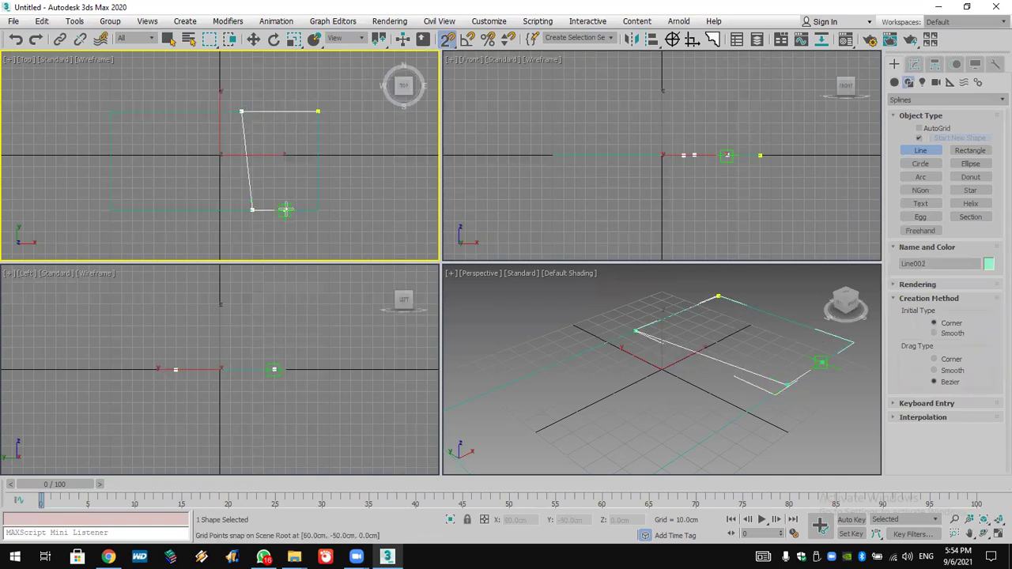
click(317, 210)
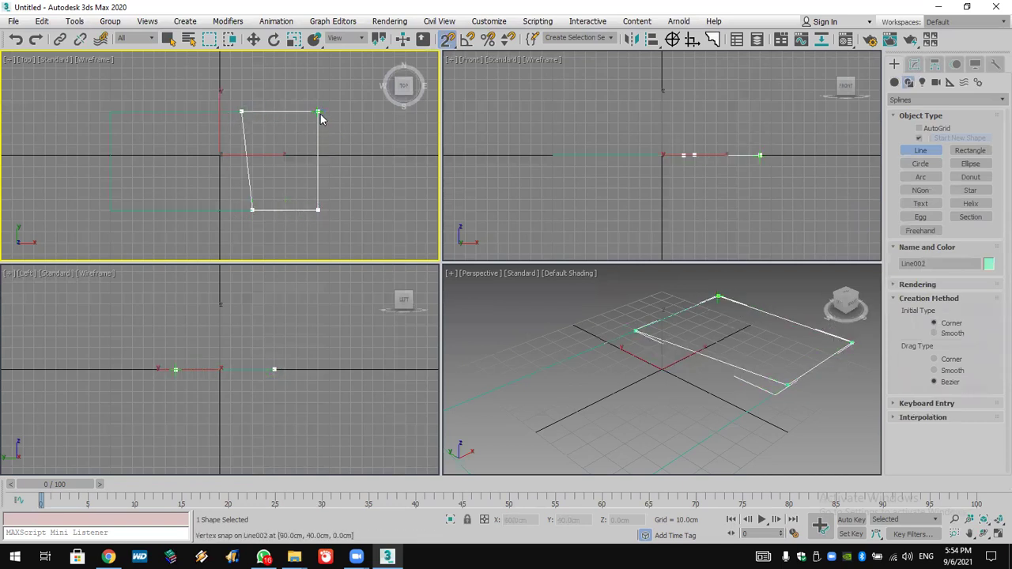
click(318, 112)
click(474, 318)
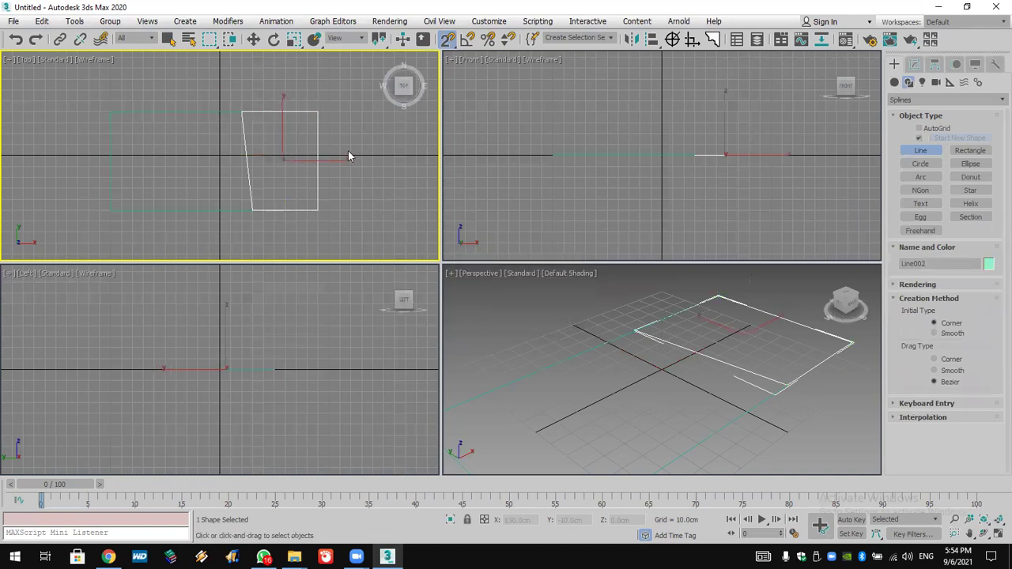
Select both line shapes and extrude them together by about 38 cm
right_click(226, 170)
key(ctrl+a)
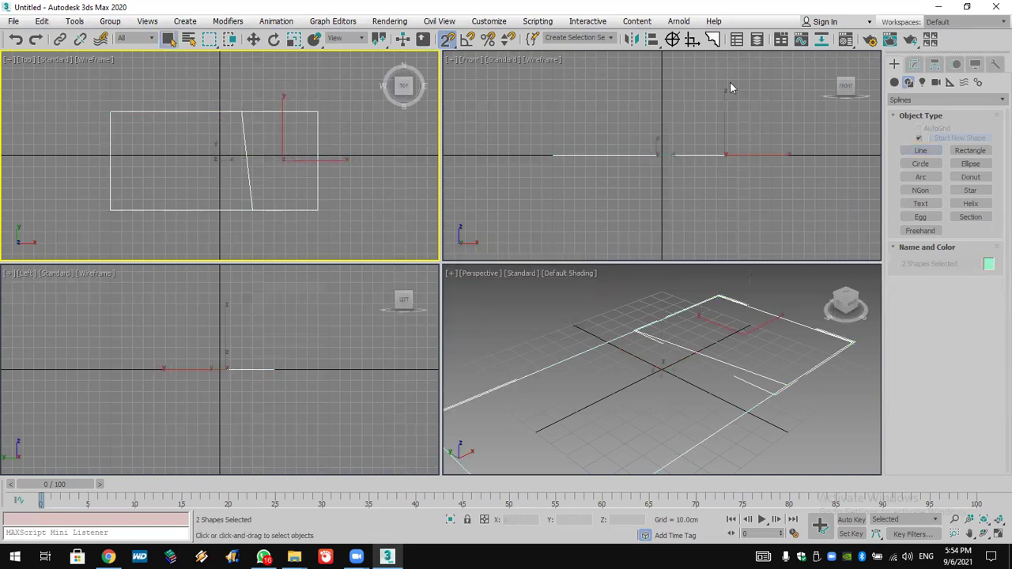
click(914, 64)
click(934, 101)
scroll(945, 198, down, 10)
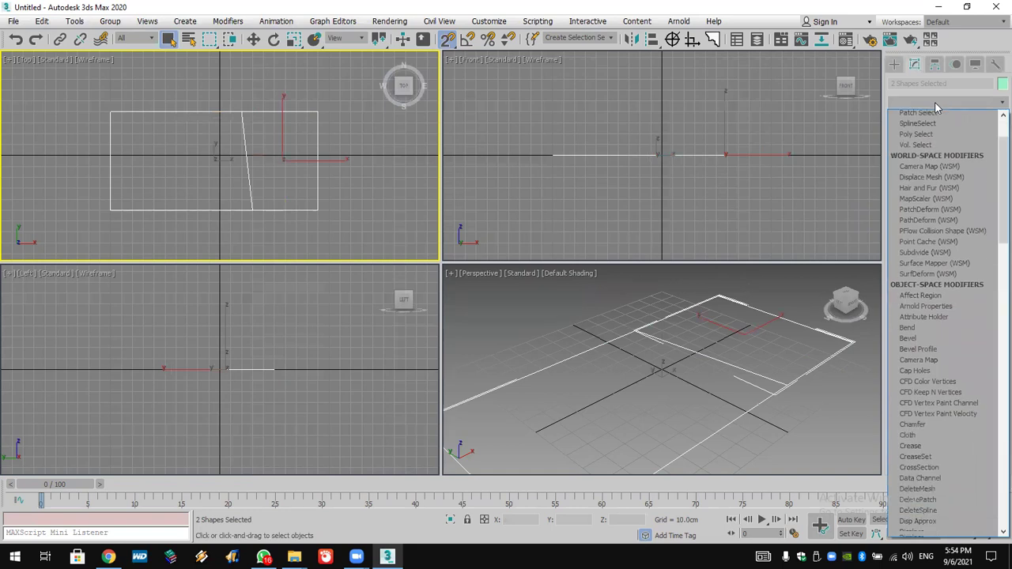
click(947, 169)
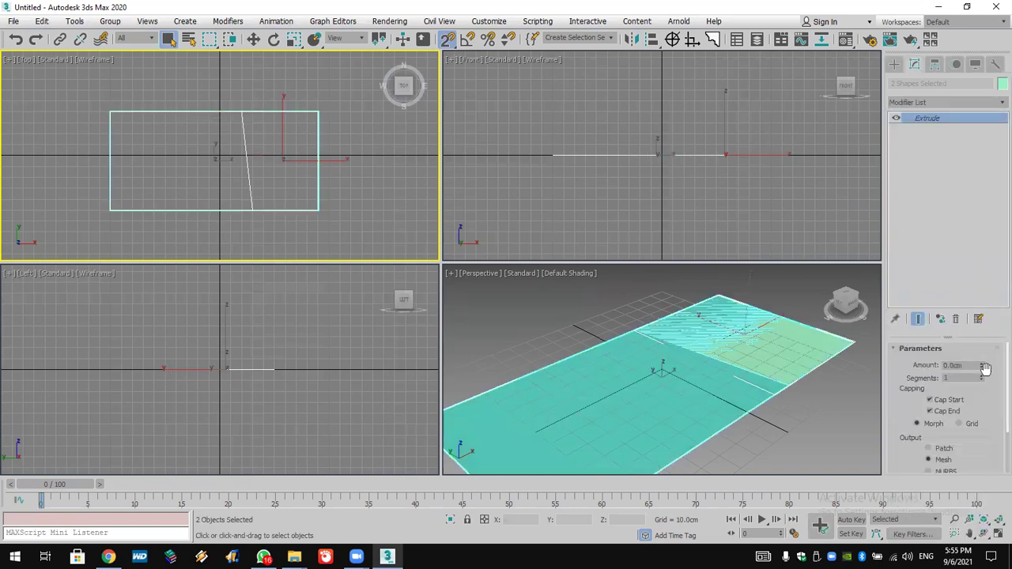
drag(981, 372, 992, 318)
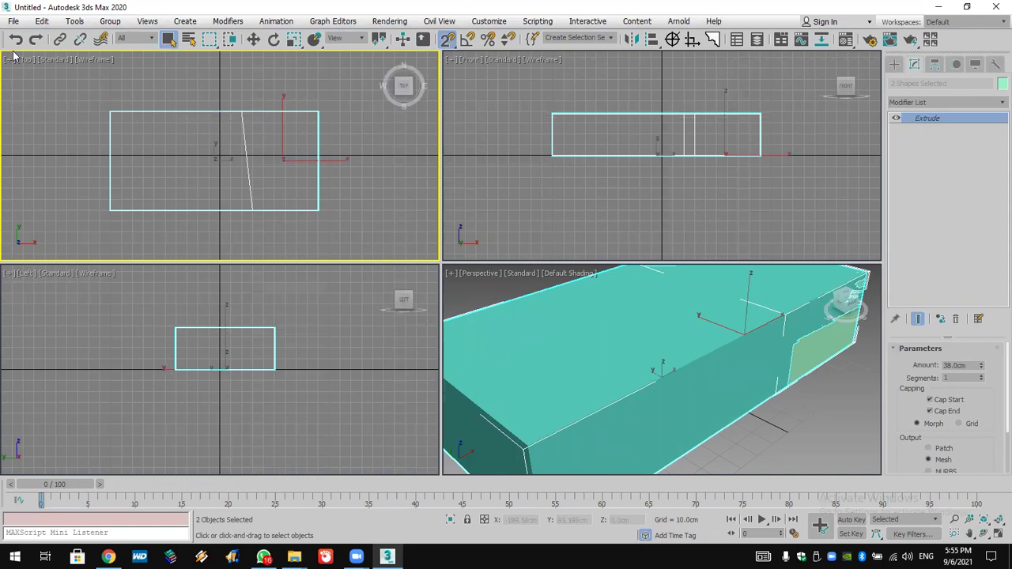
Reset the scene without saving the extruded shapes
click(16, 22)
click(31, 58)
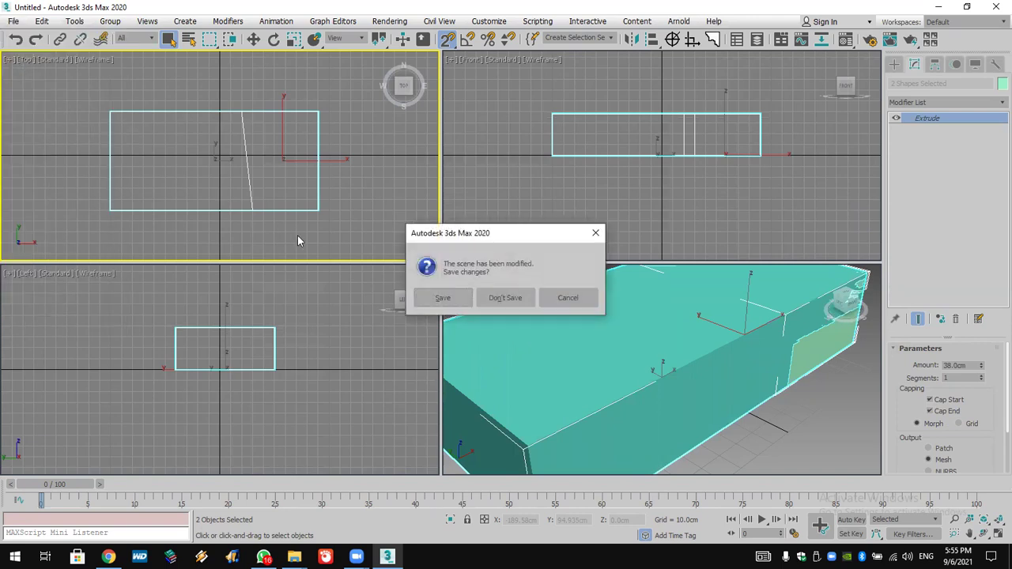
click(492, 297)
click(467, 297)
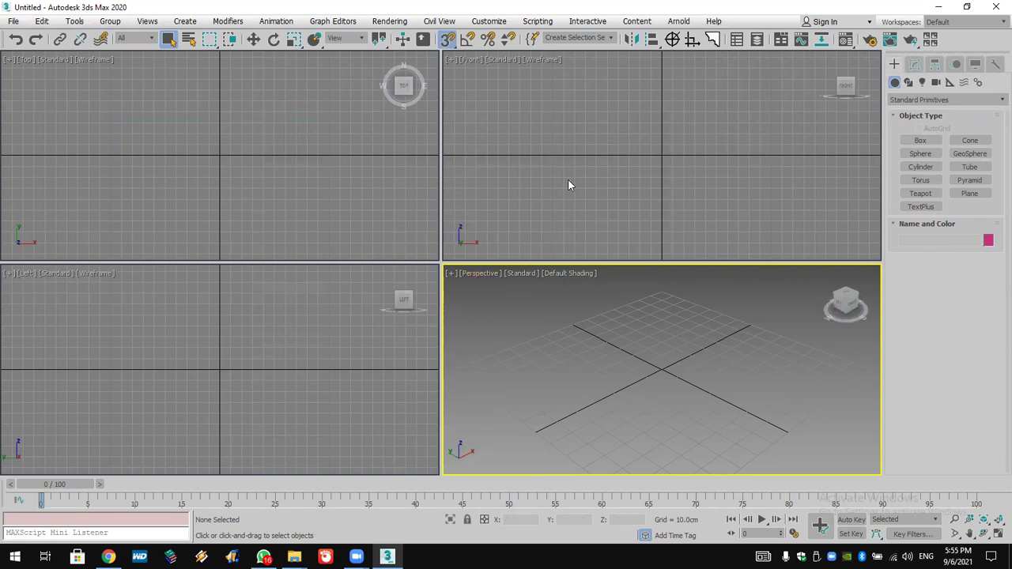
Draw a large rectangle spline around the origin in the Top view
drag(186, 125, 302, 193)
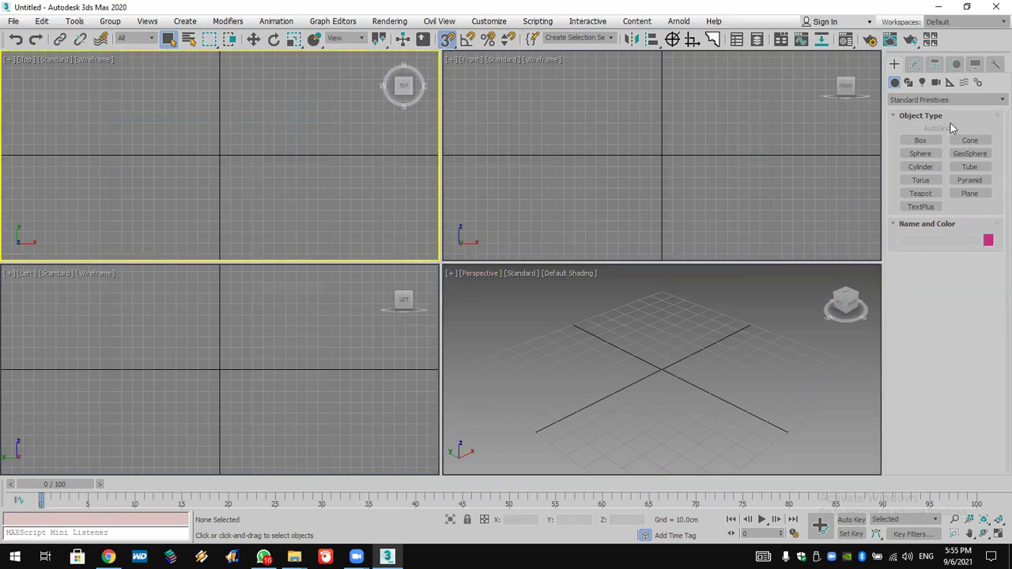
click(908, 82)
click(969, 150)
drag(122, 101, 318, 210)
Draw two small rectangles across the large rectangle's lower and upper edges, the upper one 40 by 10 cm, and delete both
drag(165, 199, 230, 220)
drag(145, 92, 153, 133)
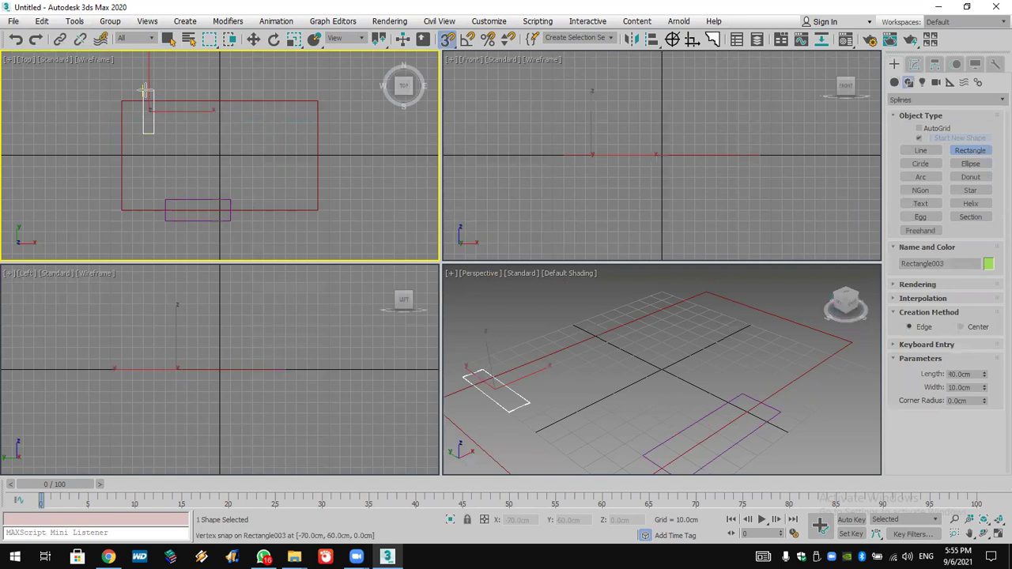
right_click(167, 136)
drag(230, 115, 141, 207)
key(Delete)
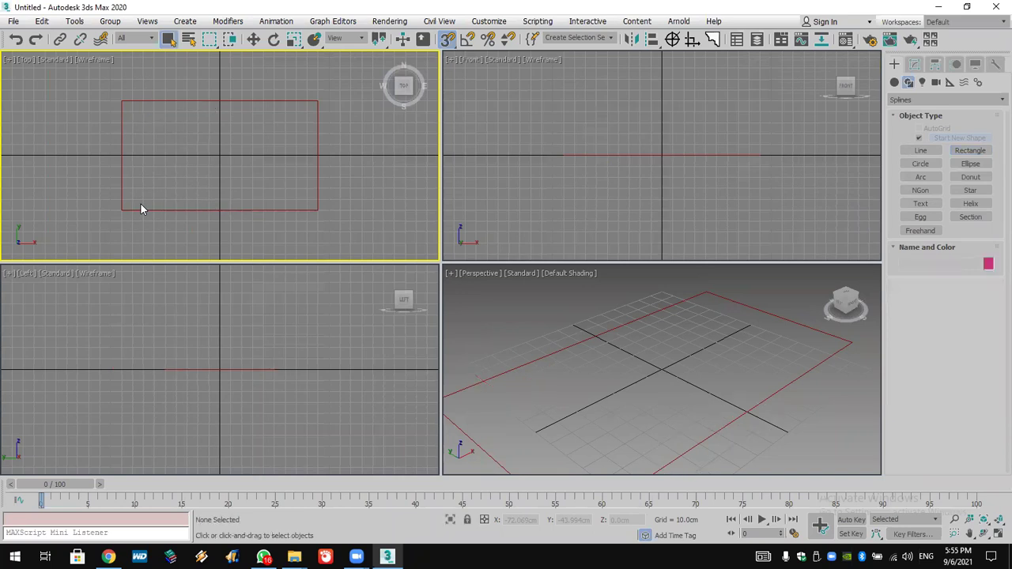
Draw a WRectangle extended spline beside the rectangle in the Top view, 600 cm long, 1000 cm wide and about 46 cm thick
click(914, 100)
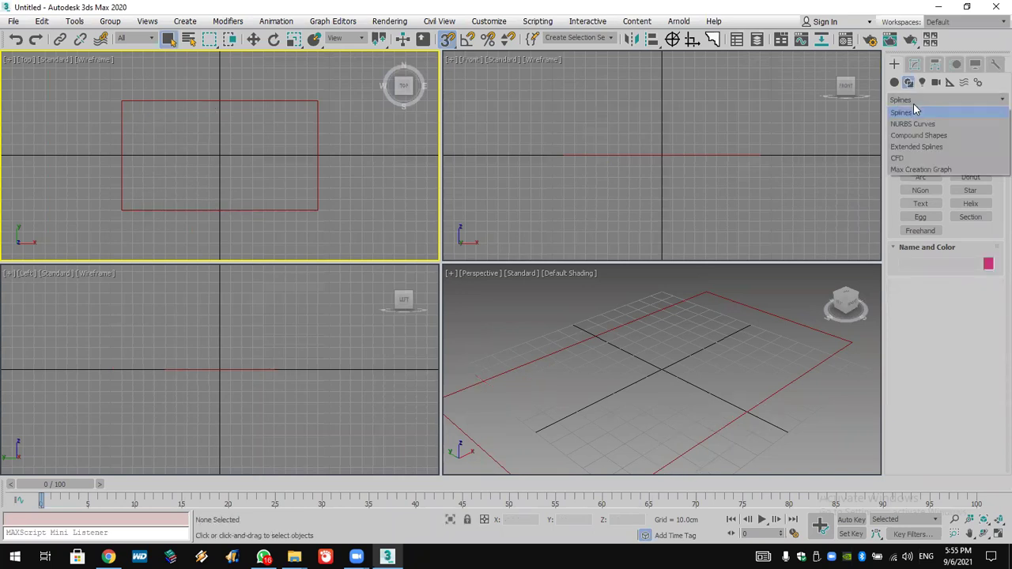
click(913, 147)
click(924, 151)
scroll(285, 188, down, 5)
middle_drag(208, 155, 67, 108)
drag(193, 116, 387, 232)
click(369, 228)
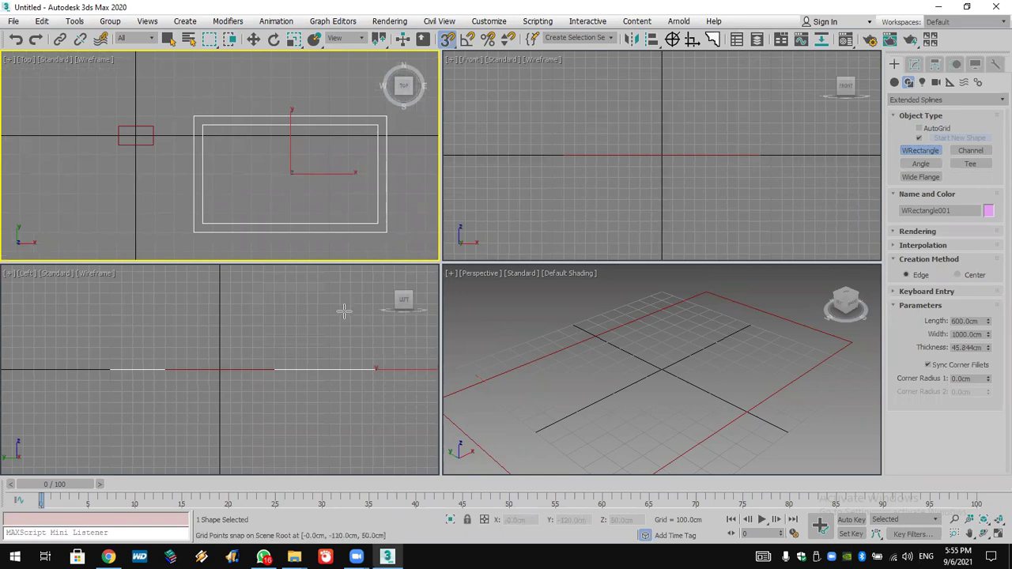
scroll(298, 187, down, 6)
scroll(283, 142, up, 6)
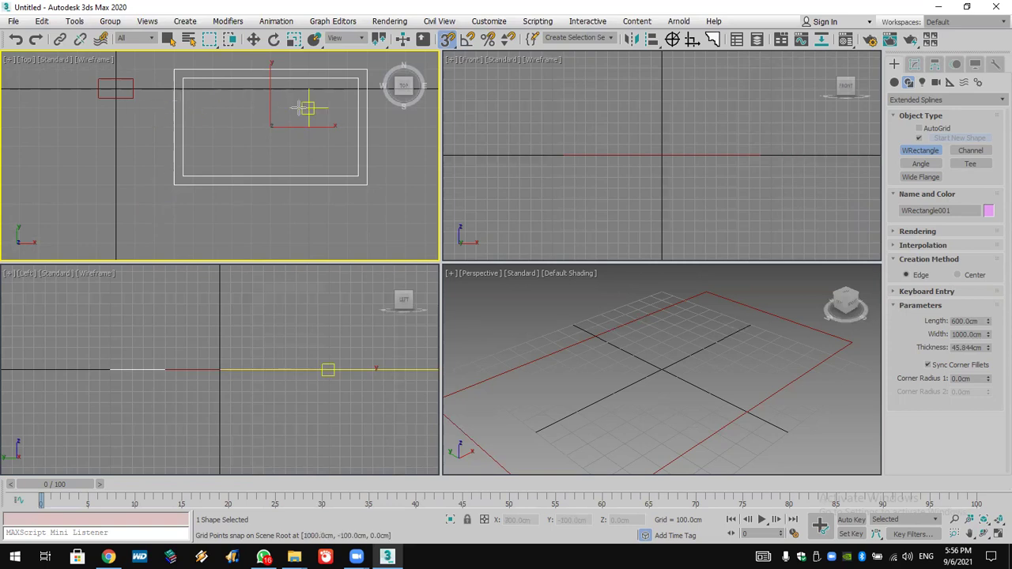
Add an Extrude modifier to the WRectangle and raise its amount to about 780 cm
click(915, 66)
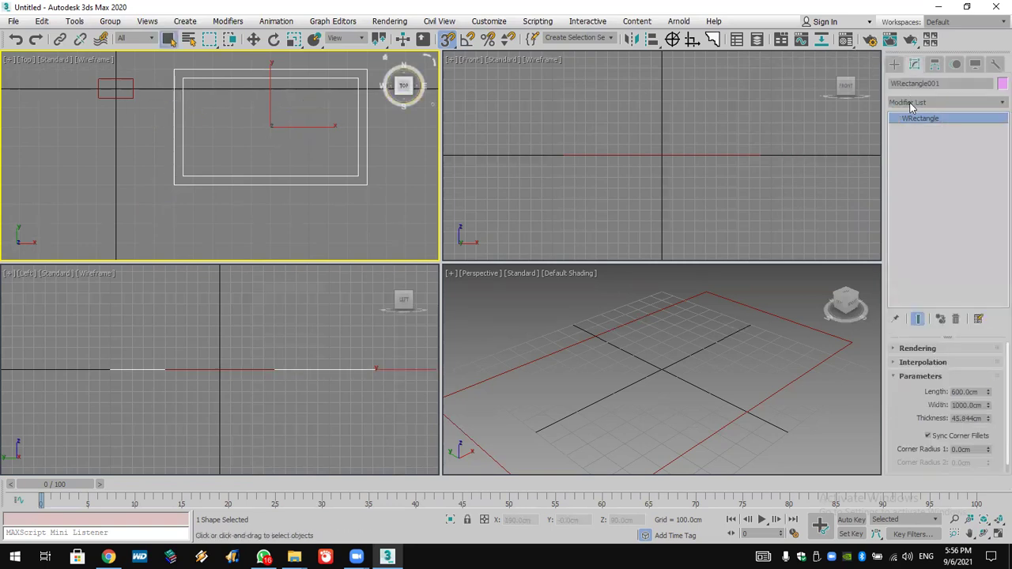
click(912, 102)
scroll(918, 143, down, 10)
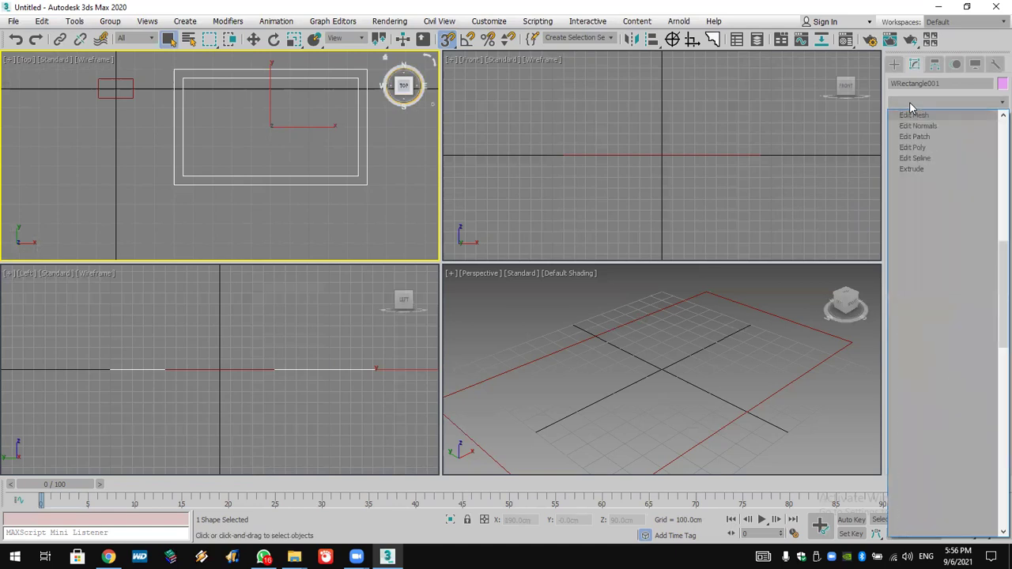
click(922, 166)
drag(981, 366, 977, 475)
click(998, 520)
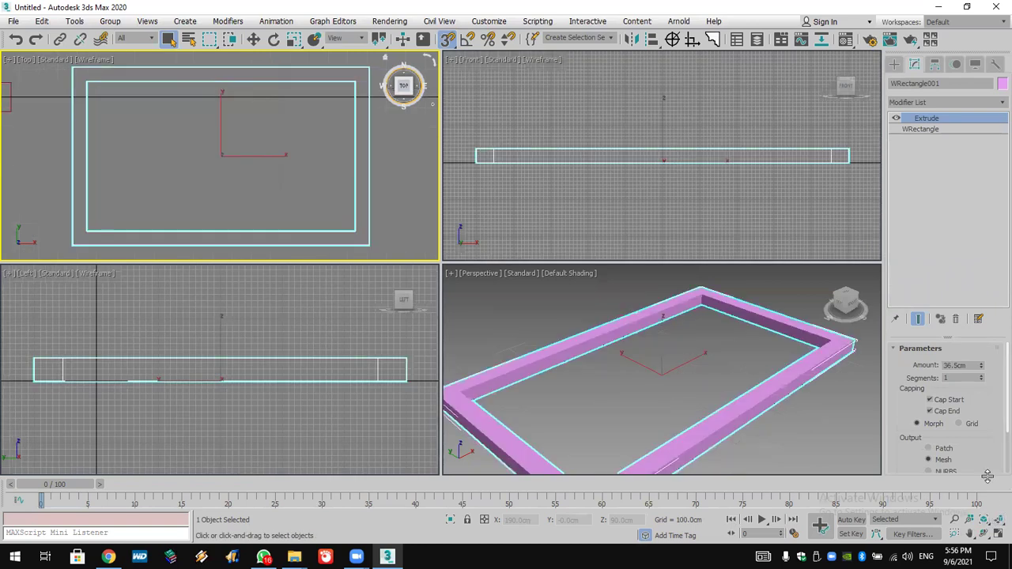
drag(983, 374, 994, 494)
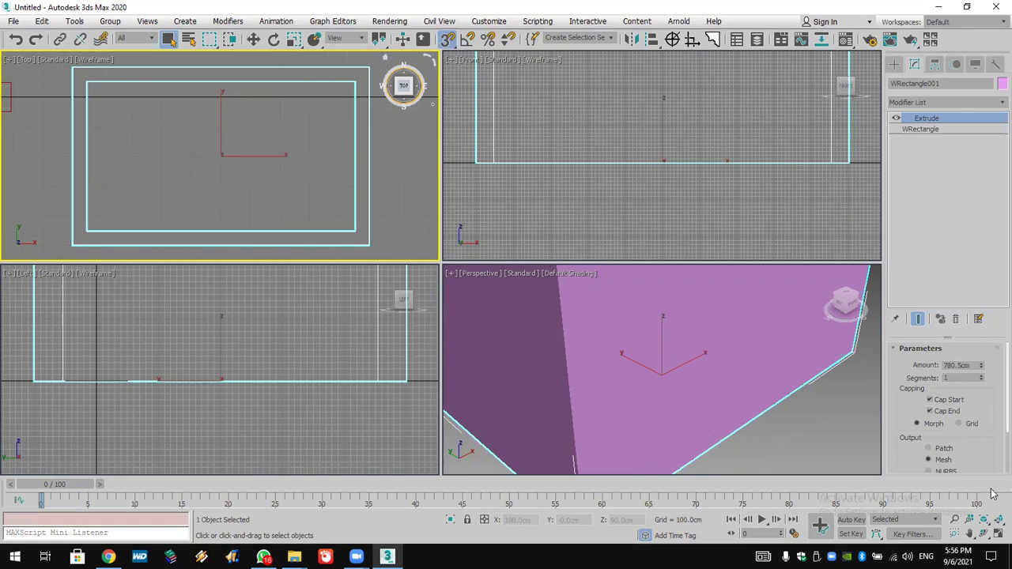
Select the small rectangle at the origin in the Top view and delete it
scroll(324, 152, down, 3)
middle_drag(324, 153, 291, 169)
click(14, 21)
click(22, 69)
click(561, 296)
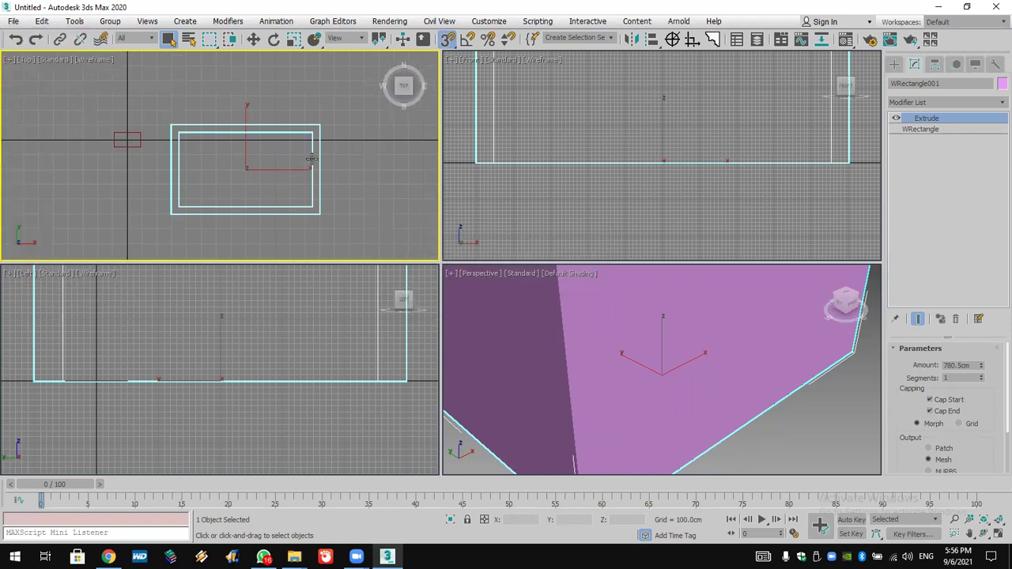
click(160, 210)
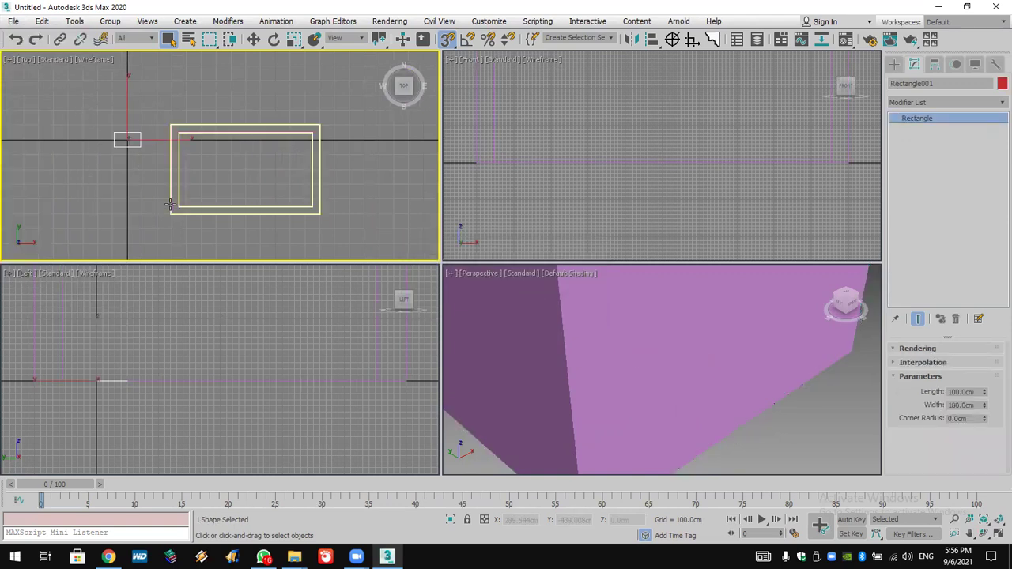
Draw a rectangle spline 200 cm long and 400 cm wide across the WRectangle's upper wall in the Top view
click(894, 64)
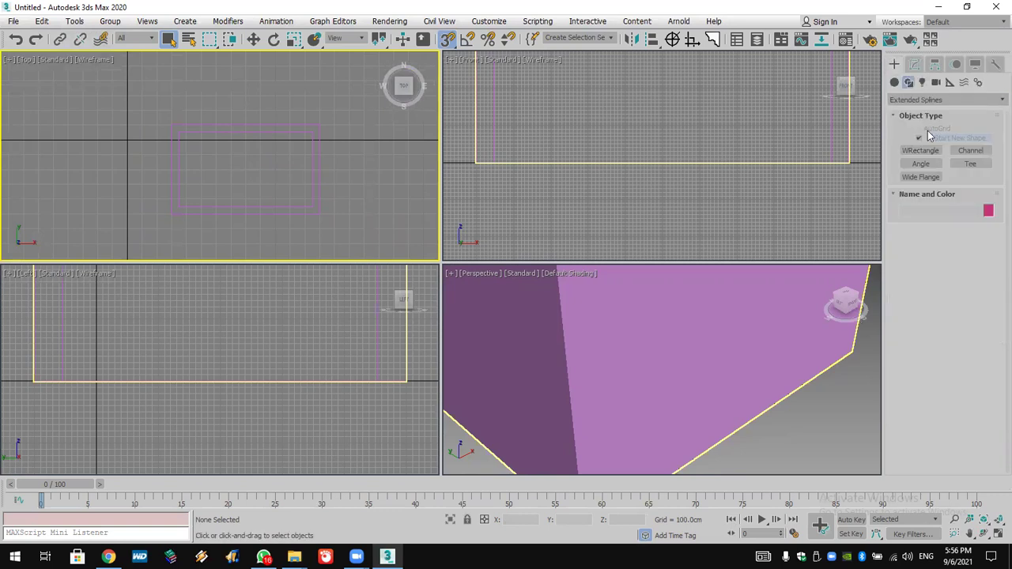
click(913, 100)
click(918, 111)
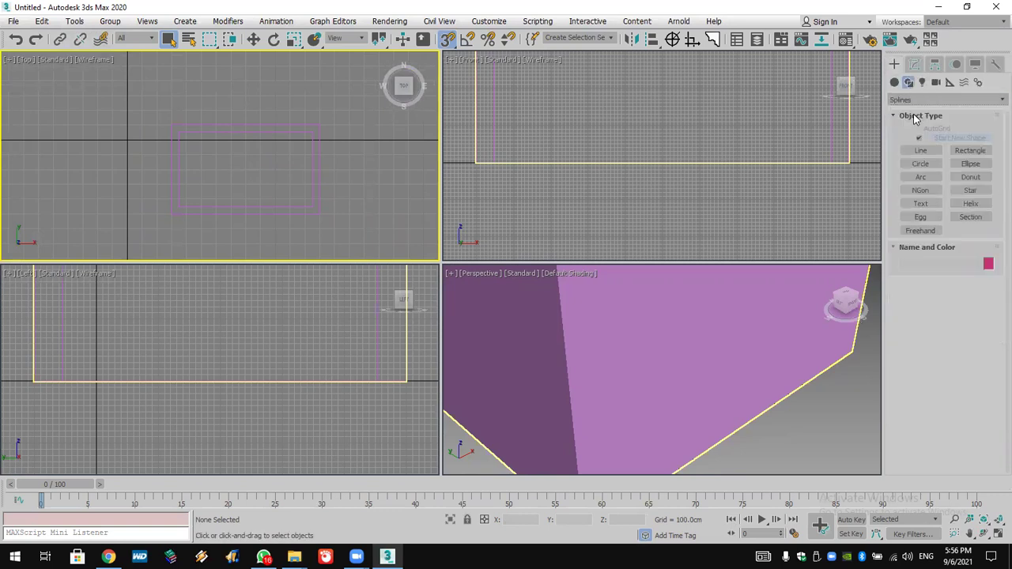
click(970, 150)
drag(186, 110, 246, 140)
click(601, 133)
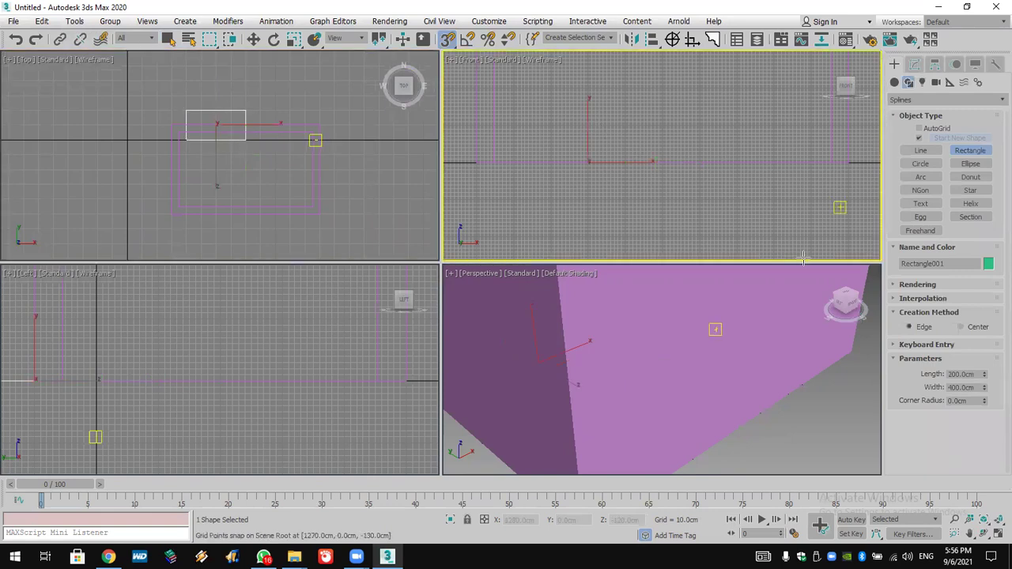
Replace the Extrude modifier on the WRectangle with an Edit Spline modifier
click(741, 324)
click(915, 64)
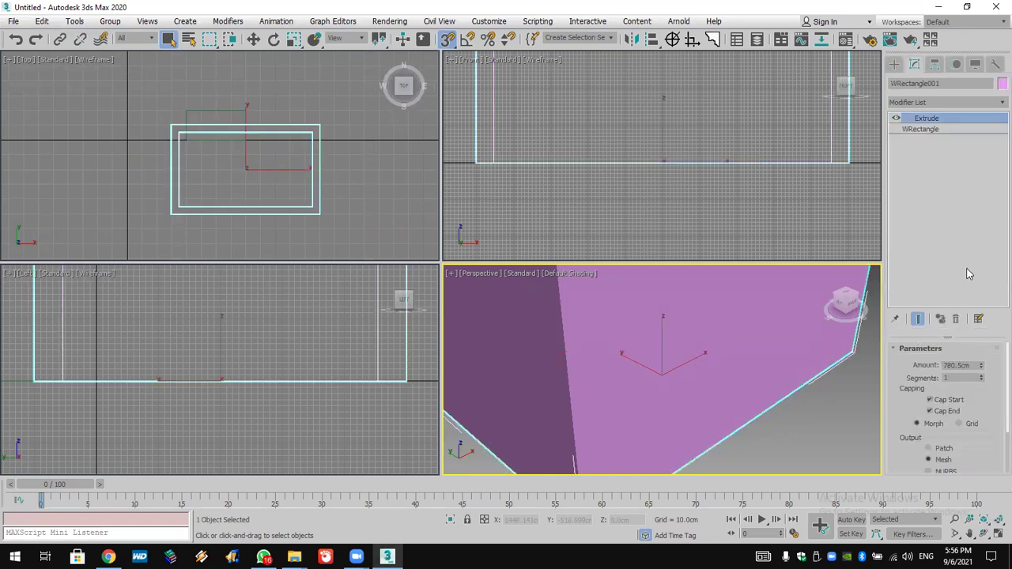
click(956, 319)
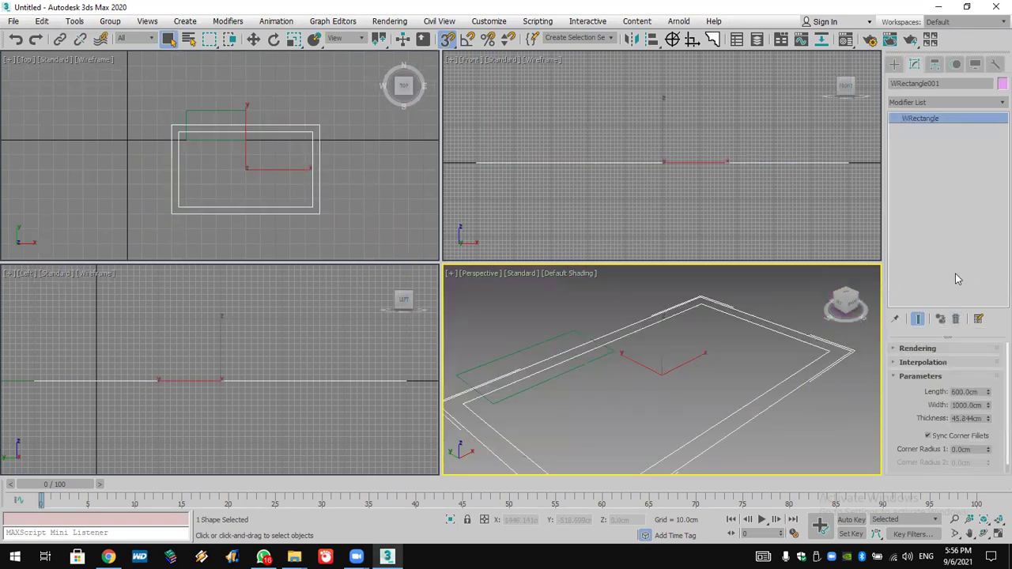
click(933, 102)
key(e)
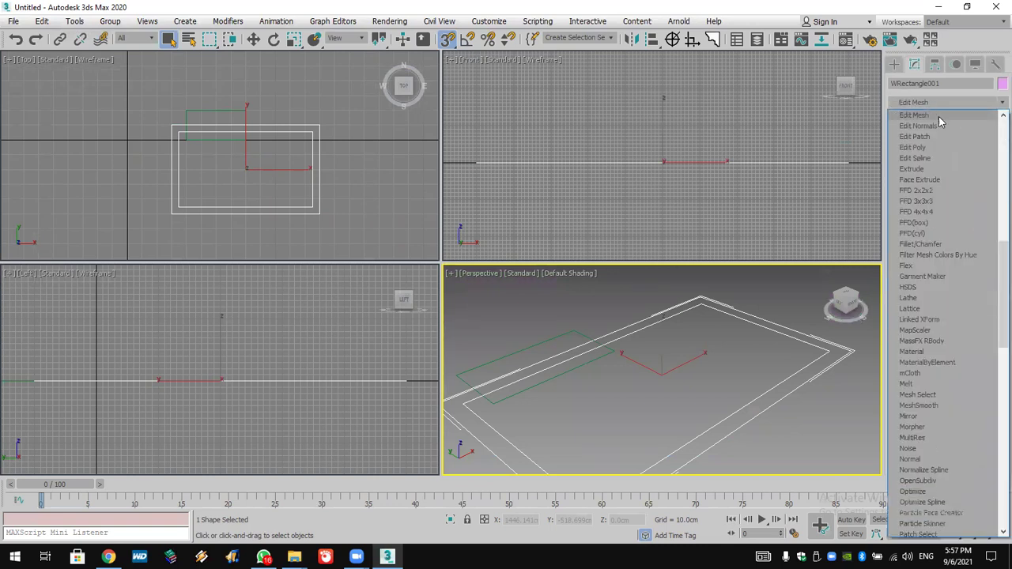
click(947, 158)
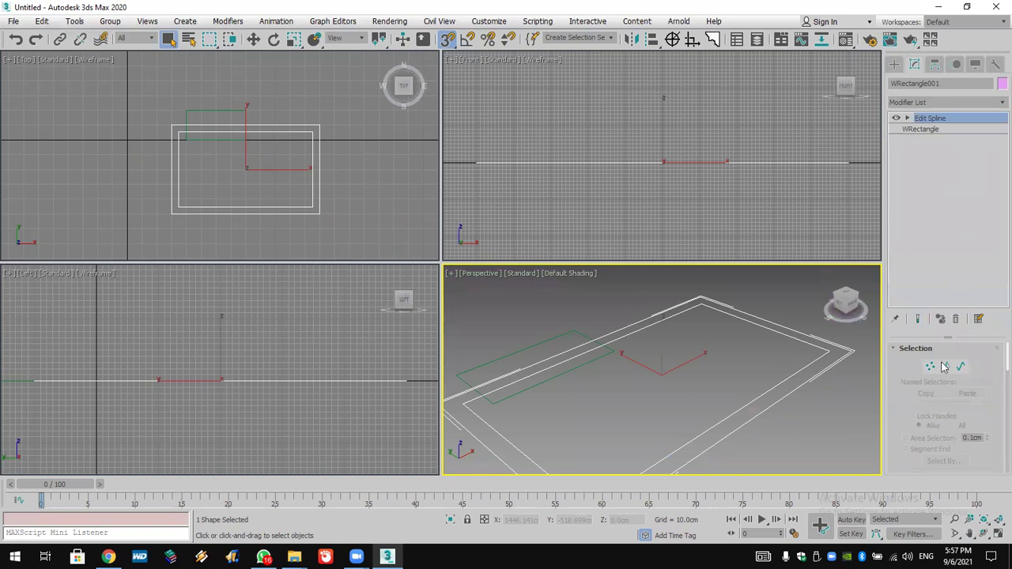
Attach the small rectangle crossing the wall to the WRectangle spline
scroll(902, 425, down, 5)
click(920, 432)
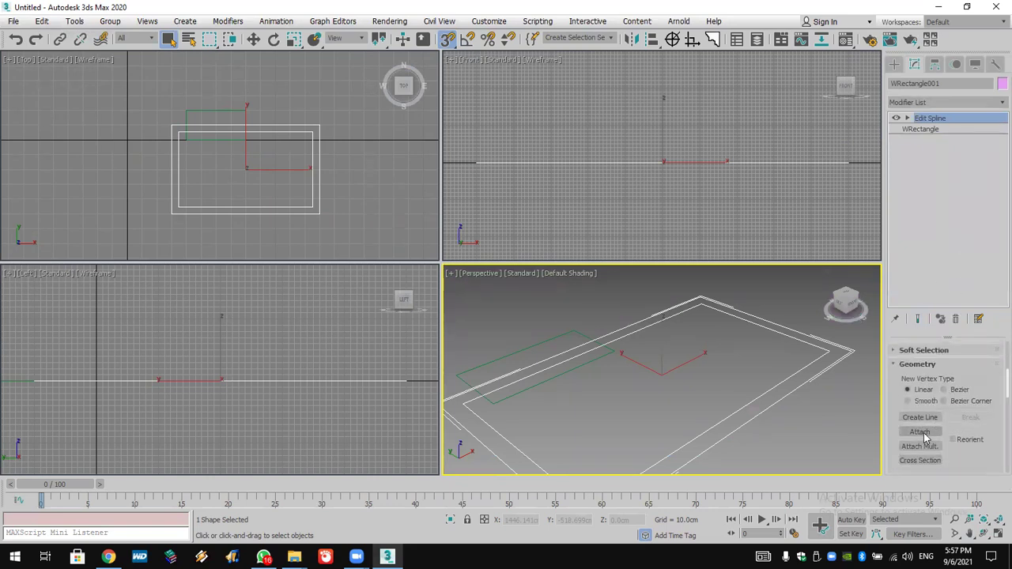
click(534, 390)
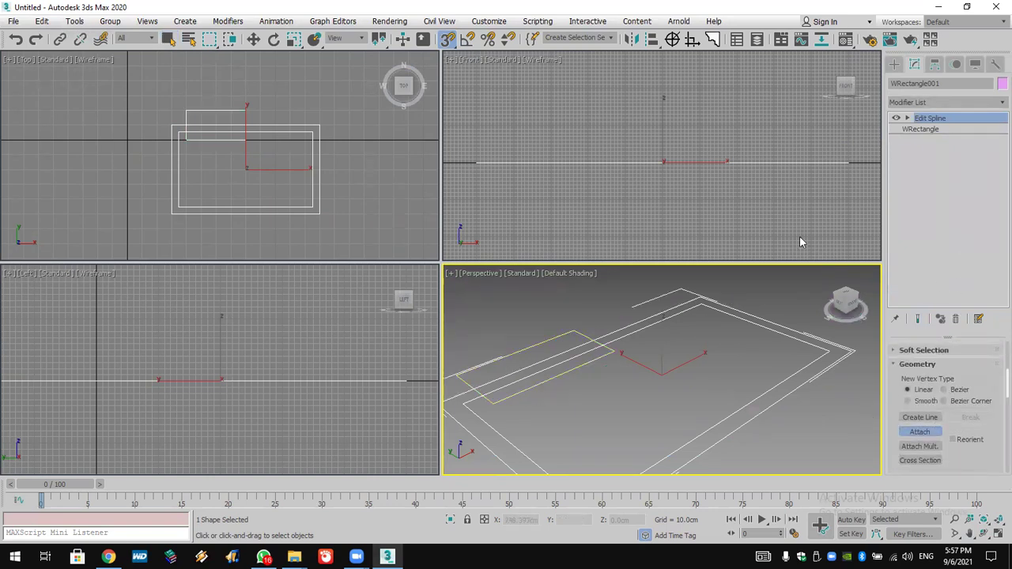
At Spline level, trim the small rectangle's protruding parts and the wall lines inside it to cut an opening in the upper wall
click(907, 119)
click(949, 150)
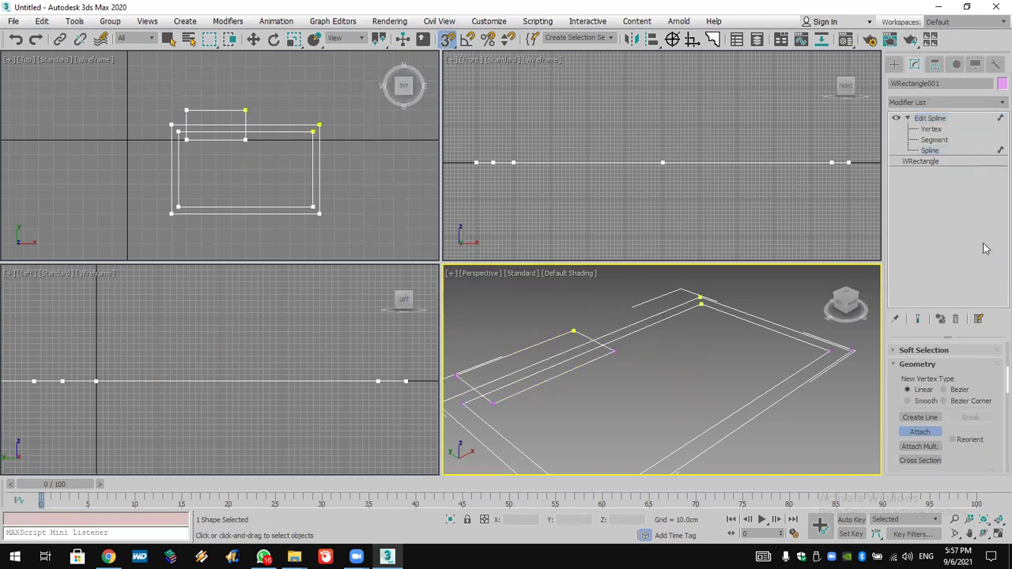
drag(974, 463, 997, 240)
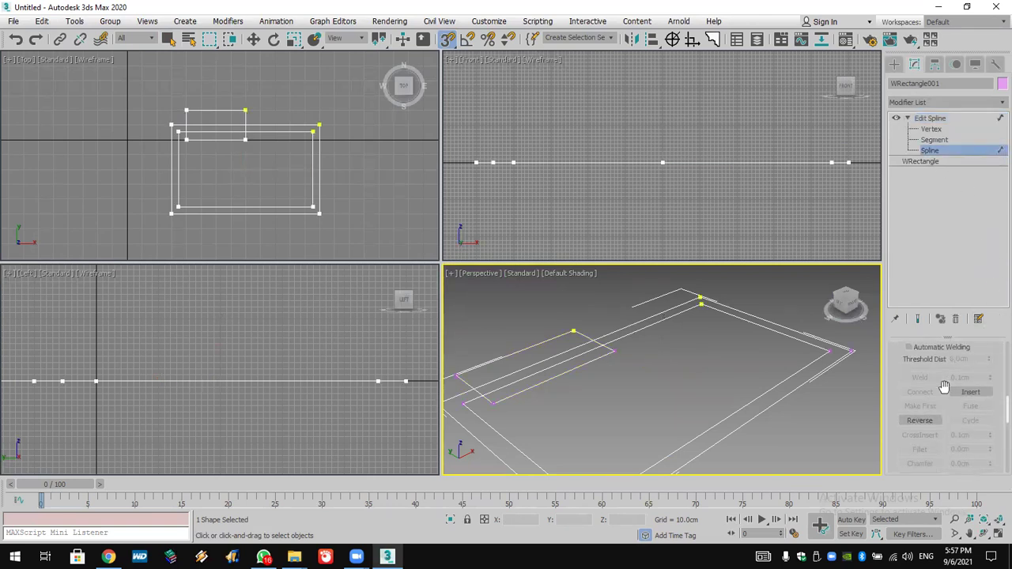
scroll(944, 388, down, 3)
click(920, 457)
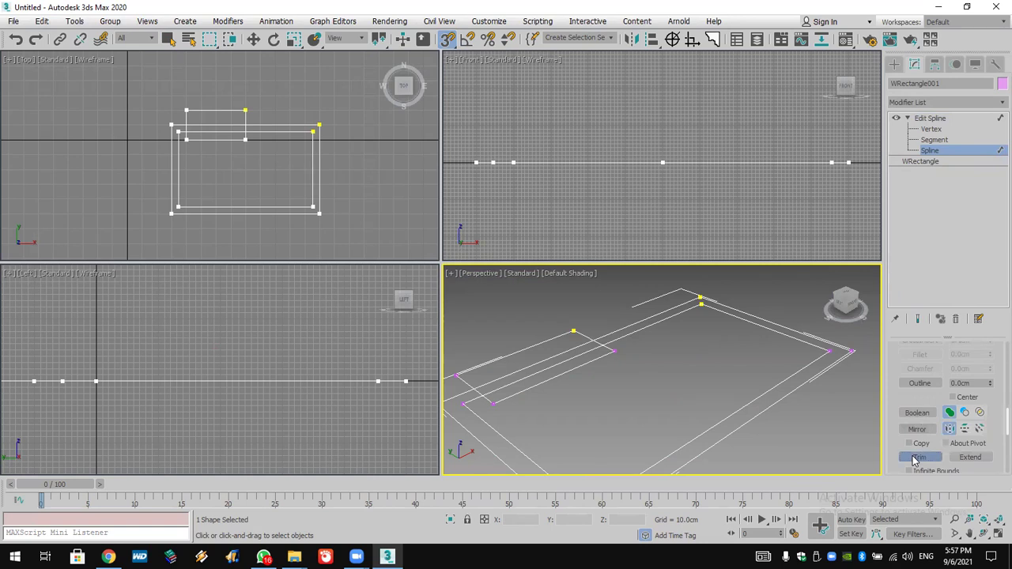
click(589, 364)
click(587, 336)
click(576, 349)
click(559, 324)
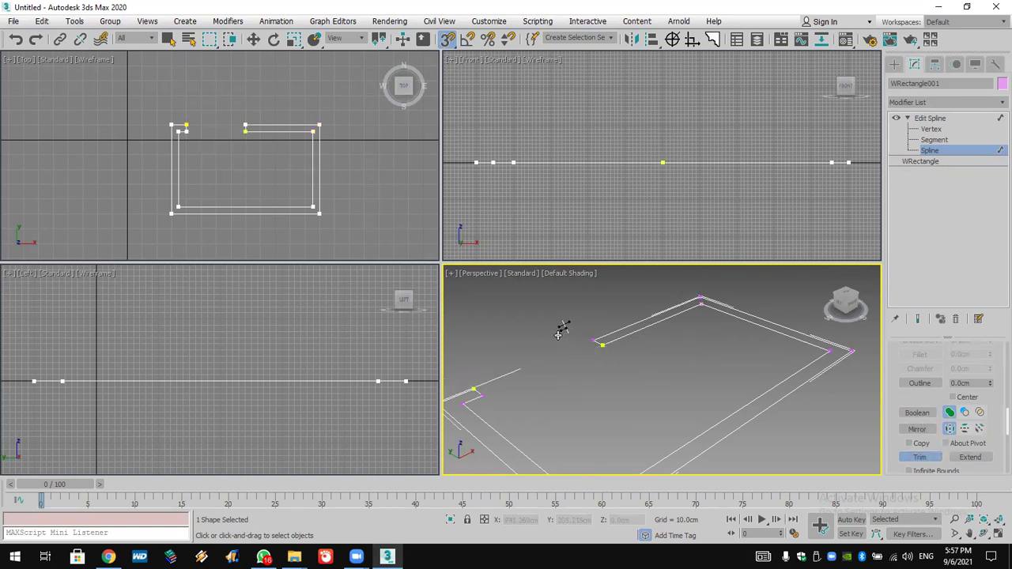
key(w)
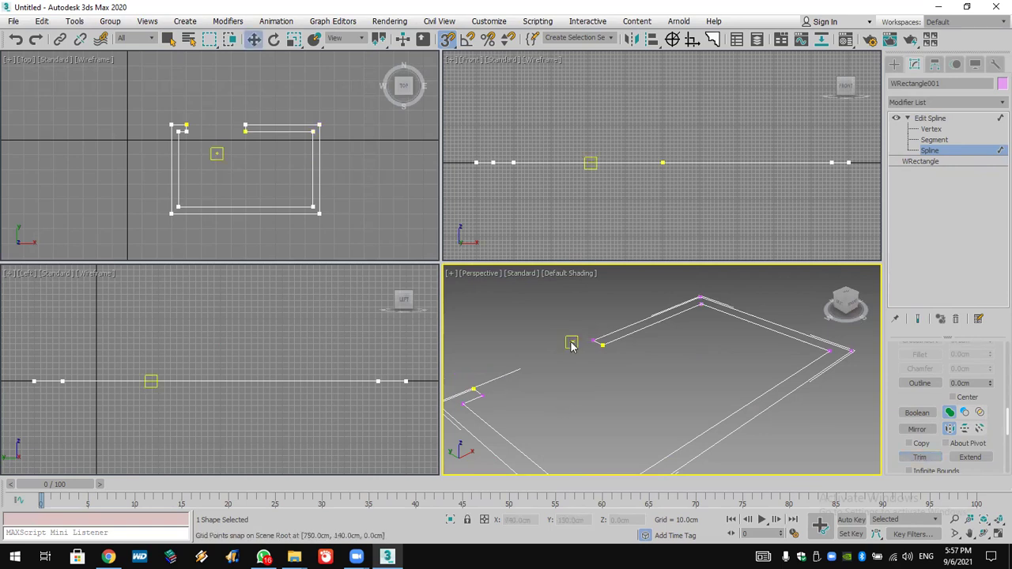
click(894, 65)
scroll(767, 322, down, 3)
scroll(759, 324, up, 2)
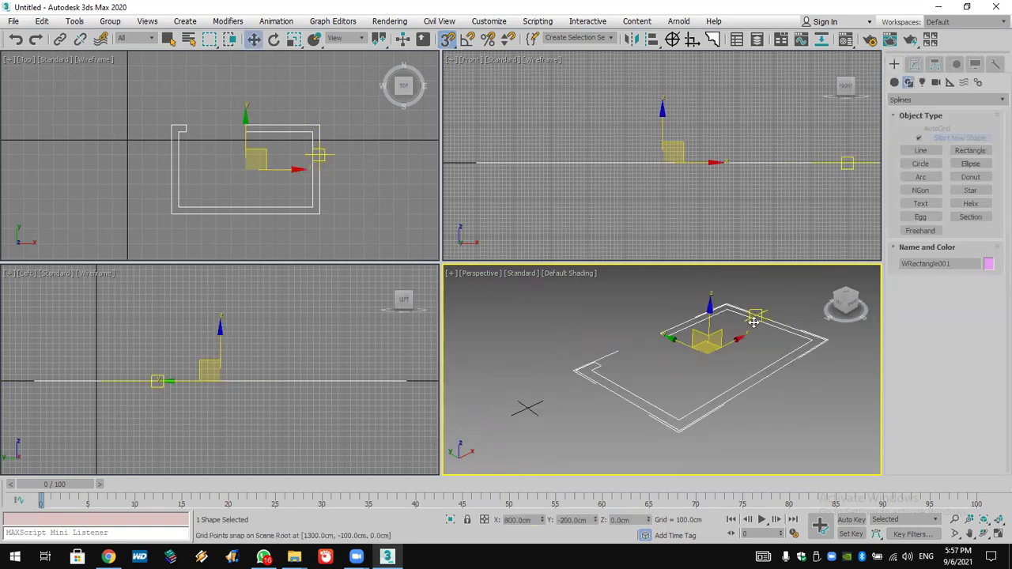
click(614, 348)
drag(758, 434, 693, 388)
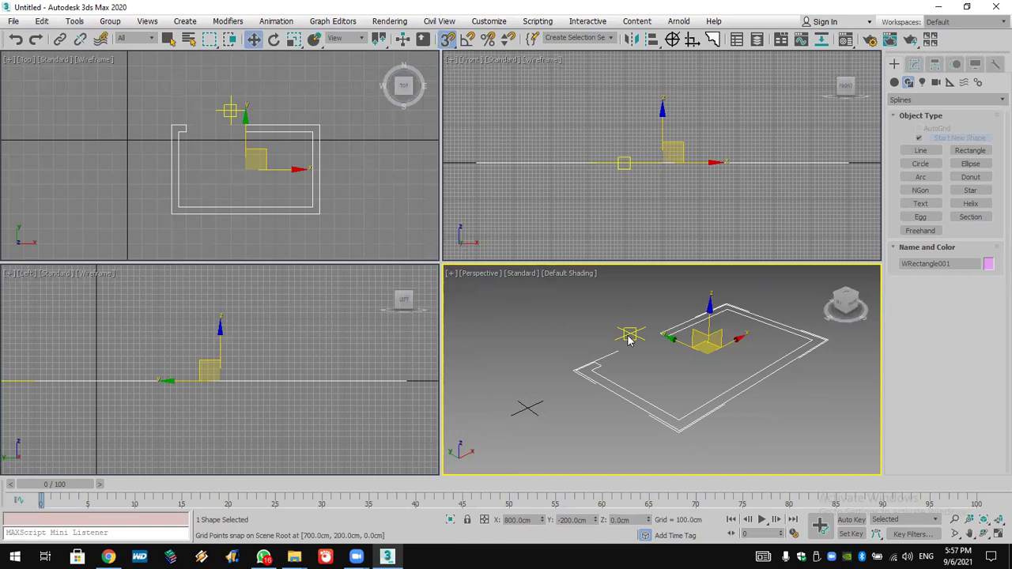
Select all vertices of the trimmed outline and weld them with a 0.1 cm threshold
click(915, 63)
click(932, 130)
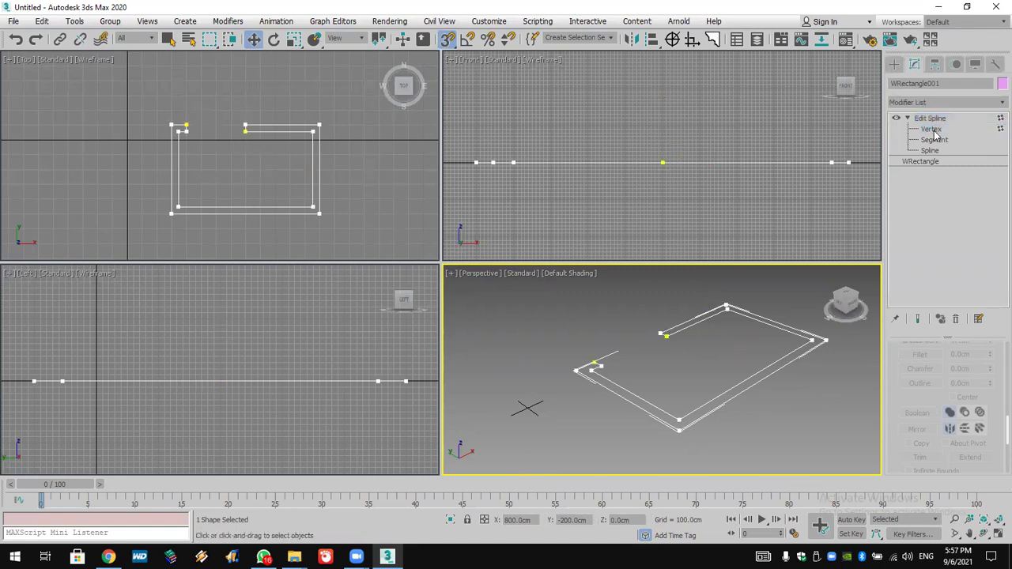
key(ctrl+a)
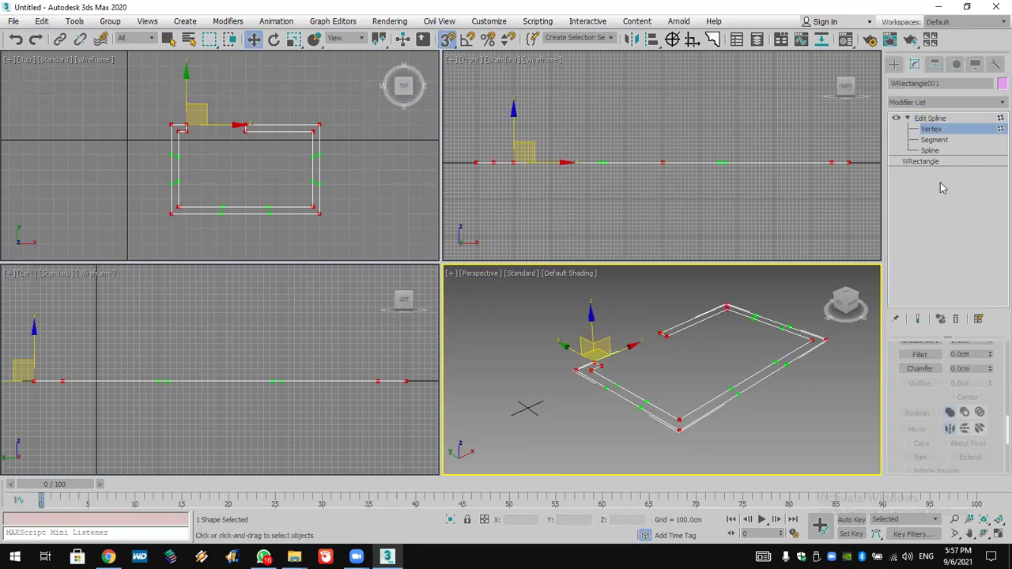
scroll(920, 402, up, 3)
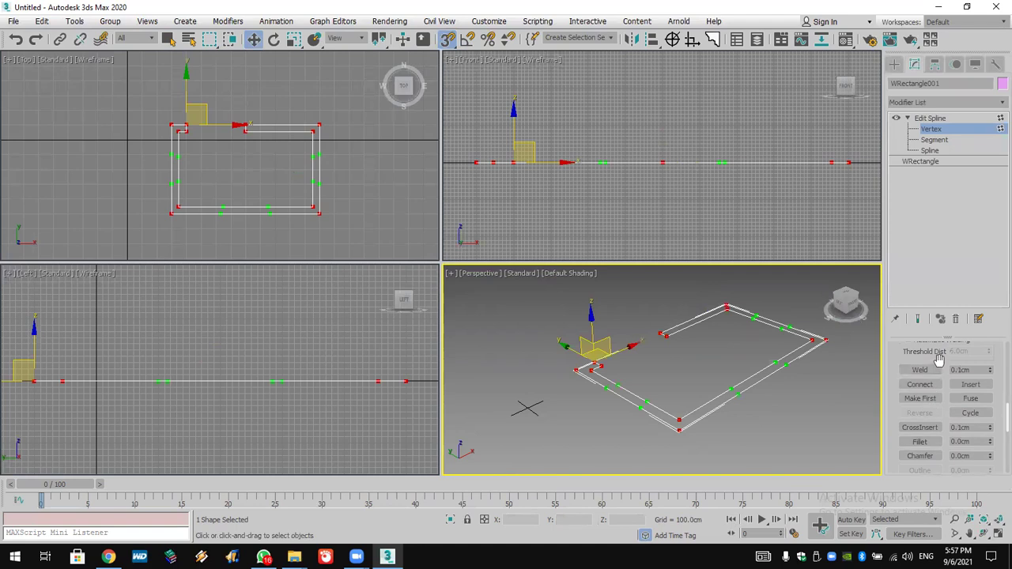
click(920, 370)
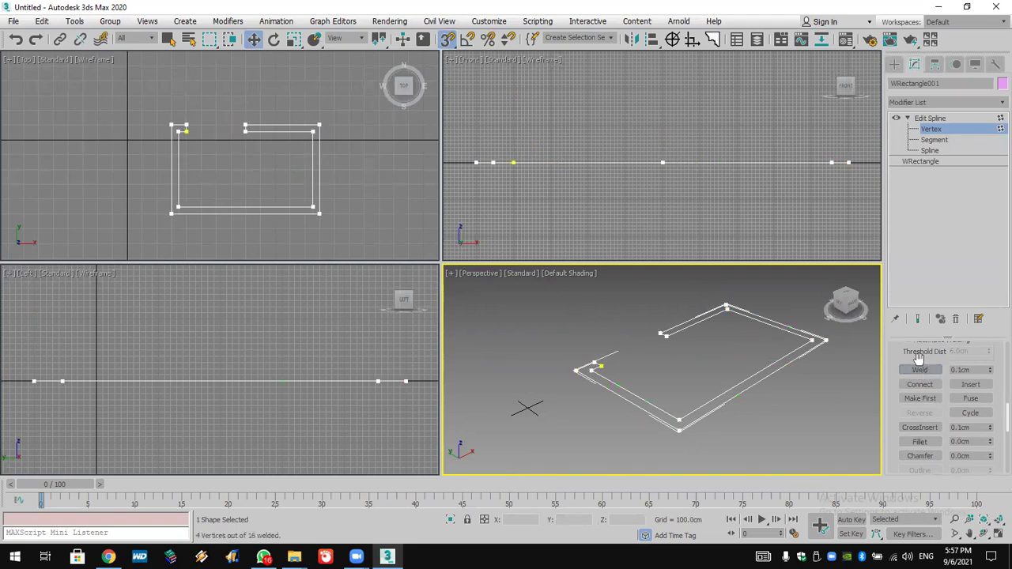
Add an Extrude modifier to the welded outline to raise the room walls with the opening
click(943, 104)
key(e)
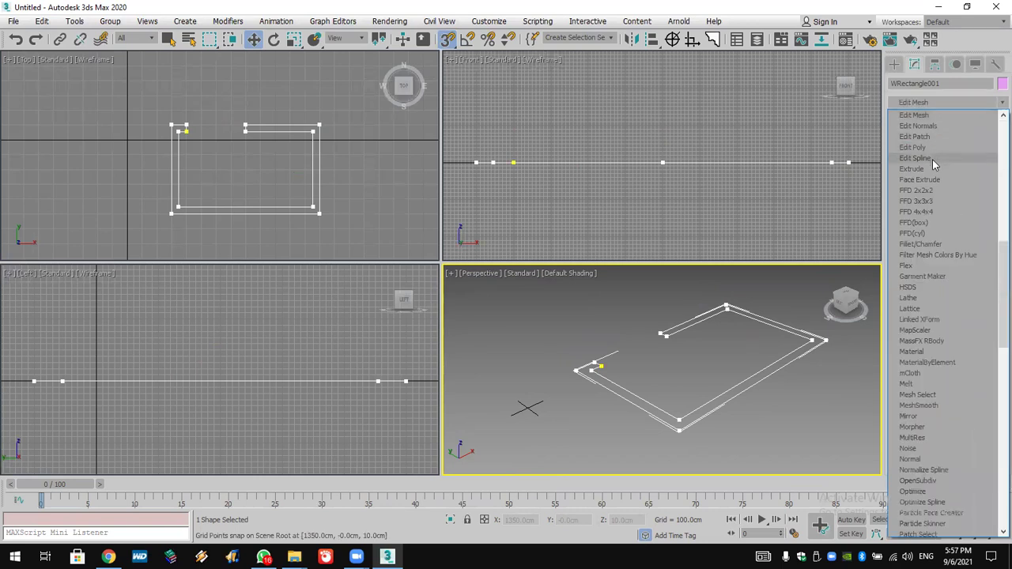
click(932, 166)
scroll(730, 363, down, 5)
scroll(730, 362, up, 5)
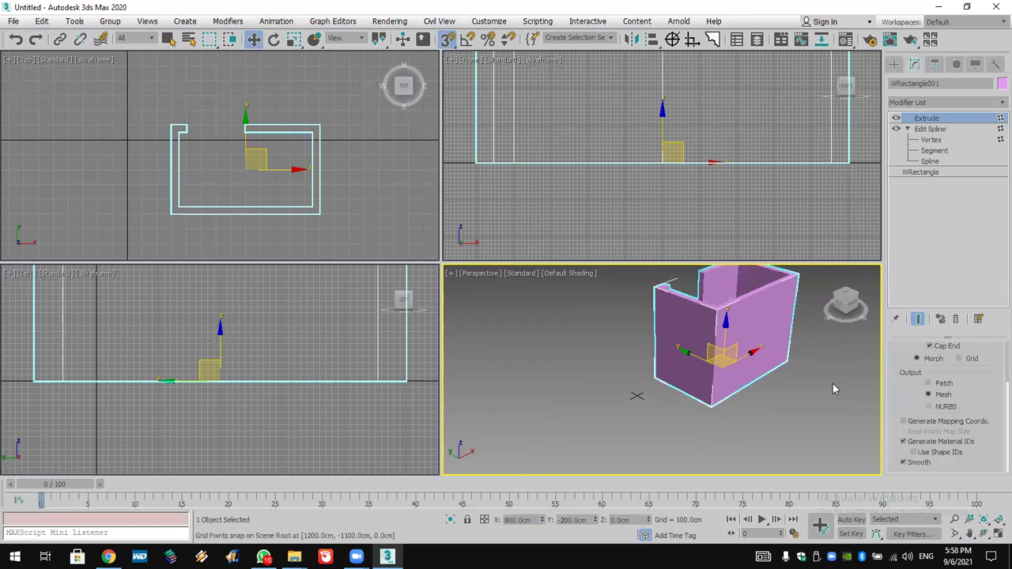
Reset the scene without saving the extruded WRectangle walls
click(14, 21)
click(23, 58)
click(477, 301)
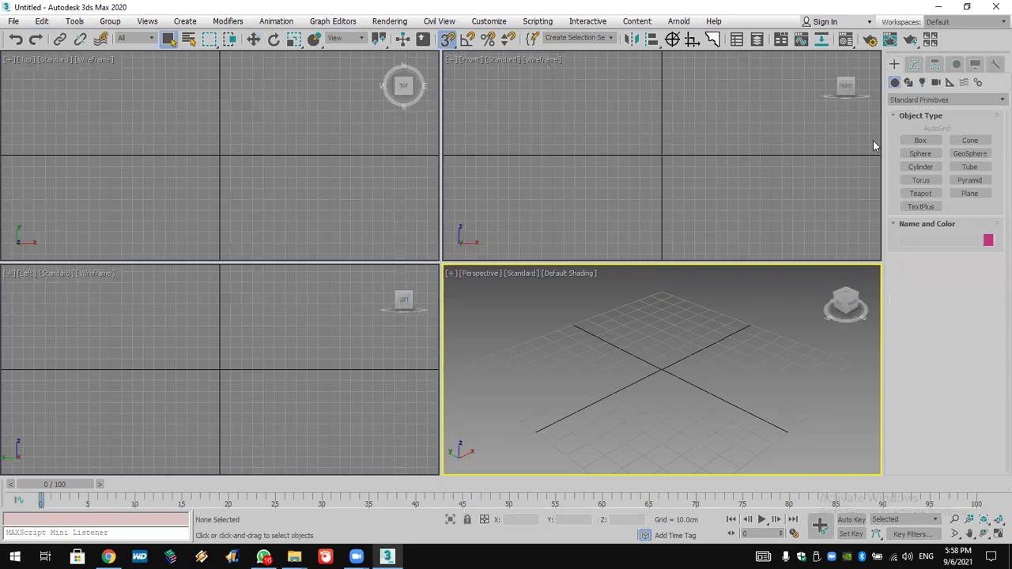
With Start New Shape off, draw a rectangle about 119 by 273 cm in the Front view with three small rectangles inside it
click(908, 82)
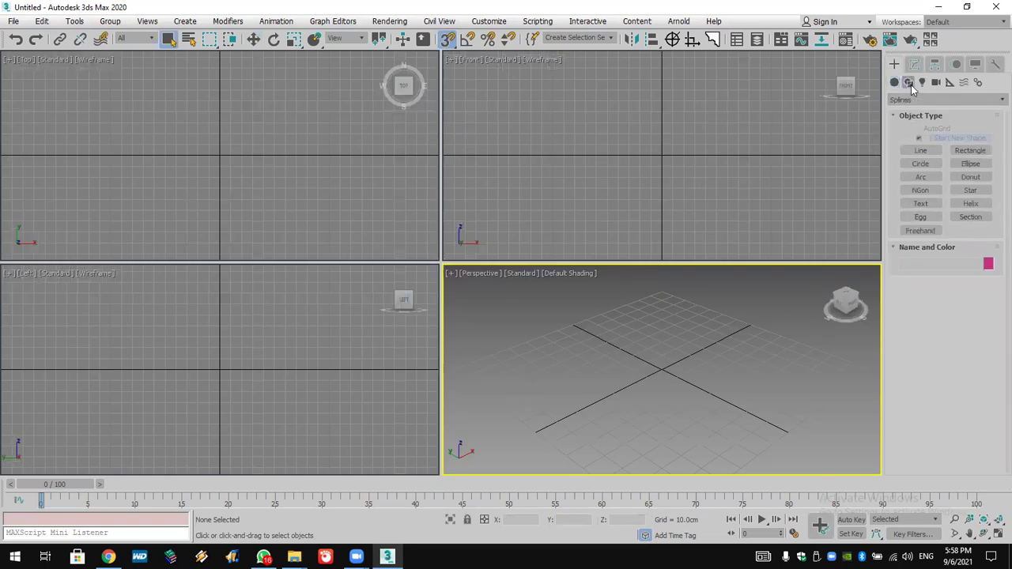
click(973, 151)
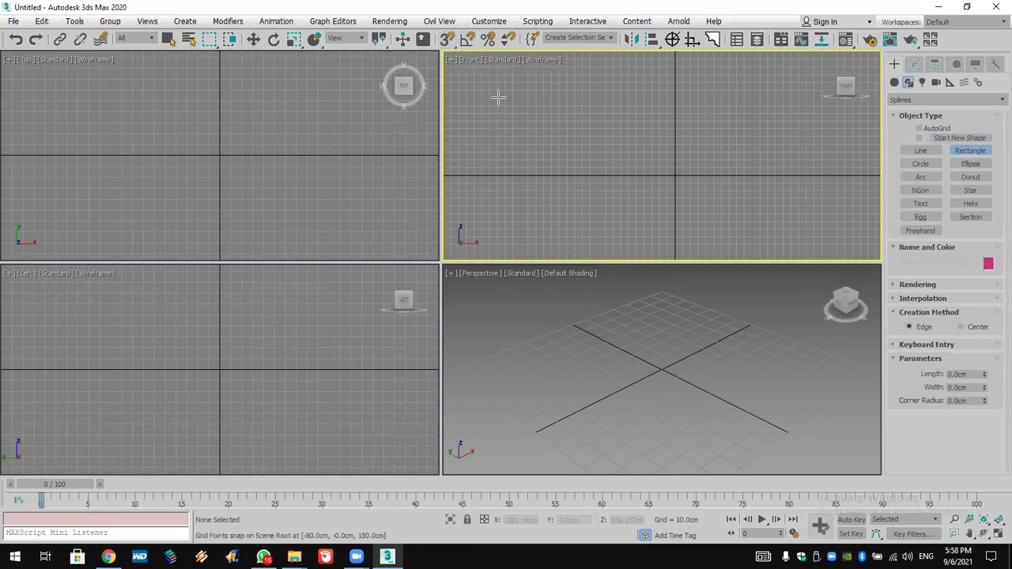
drag(536, 79, 746, 173)
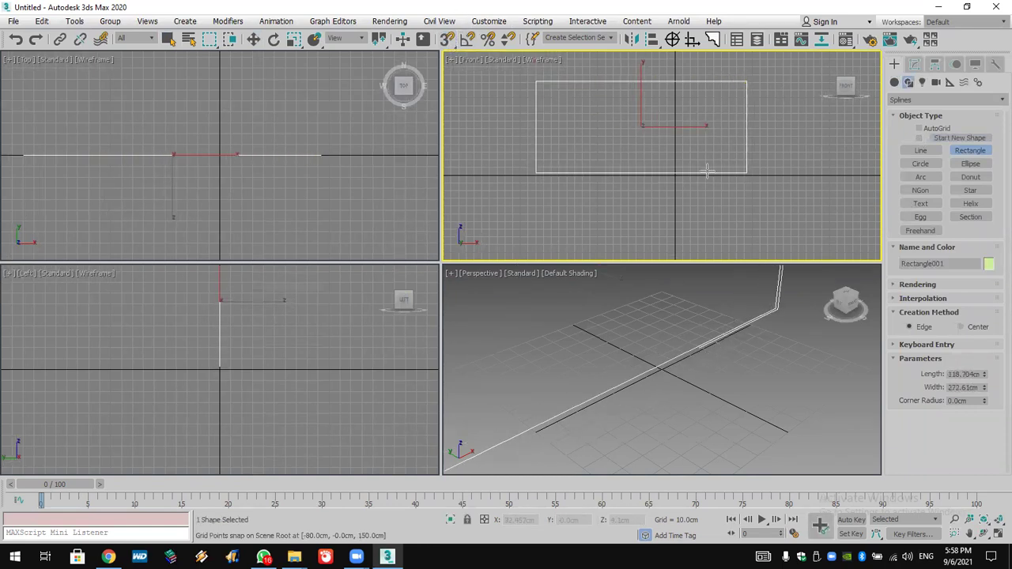
mouse_move(573, 113)
mouse_down()
mouse_move(592, 140)
mouse_move(642, 128)
mouse_move(712, 142)
mouse_up()
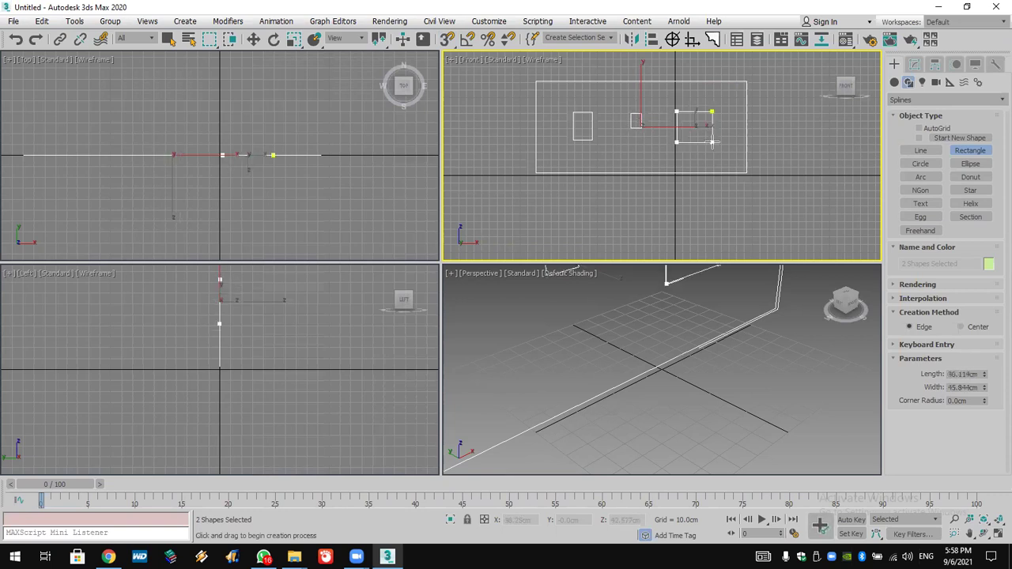
Add an Extrude modifier of 16.5 cm to the front-view rectangle and its three inner rectangles to form a wall with window holes
click(915, 64)
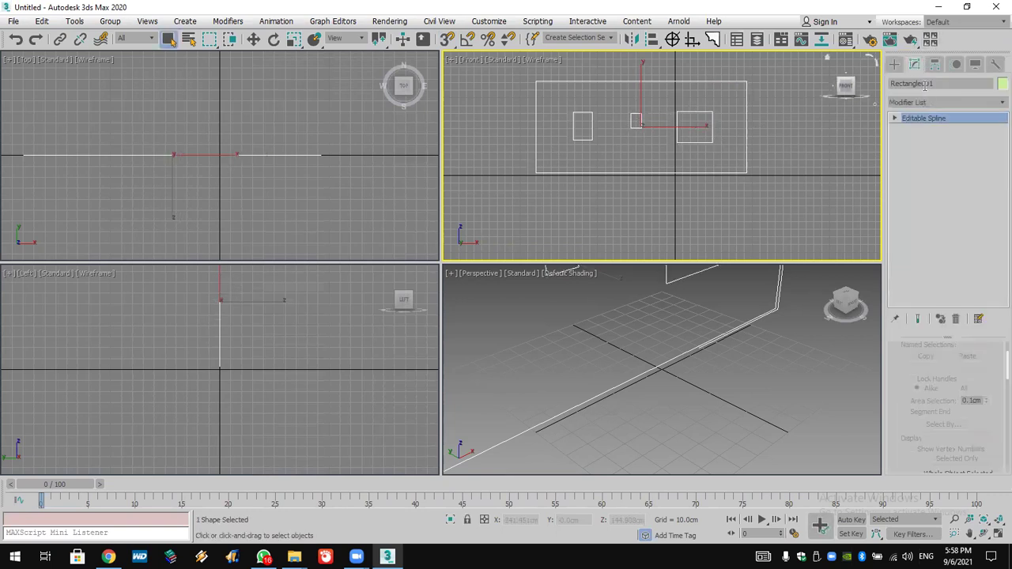
click(919, 102)
key(e)
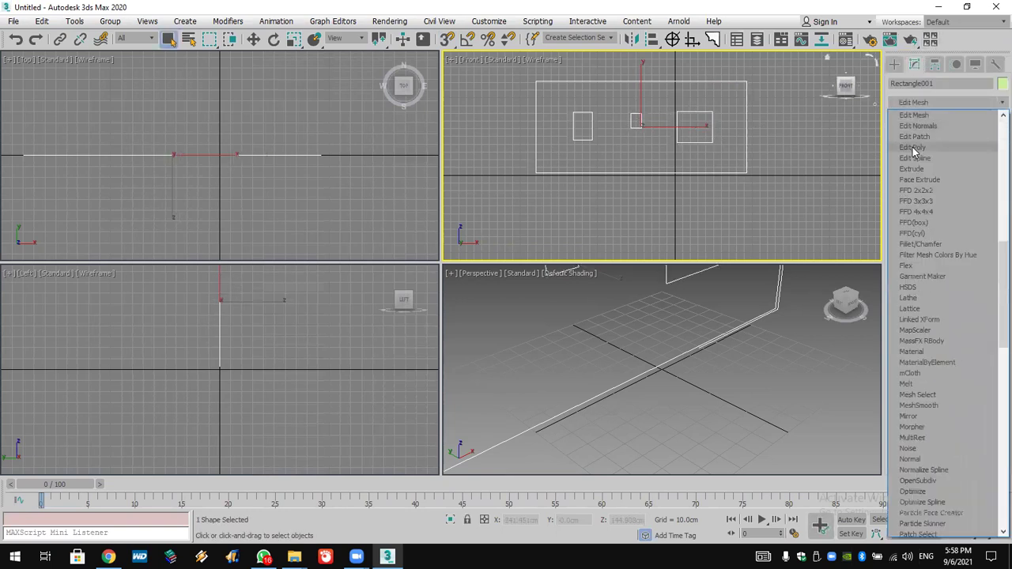
click(912, 170)
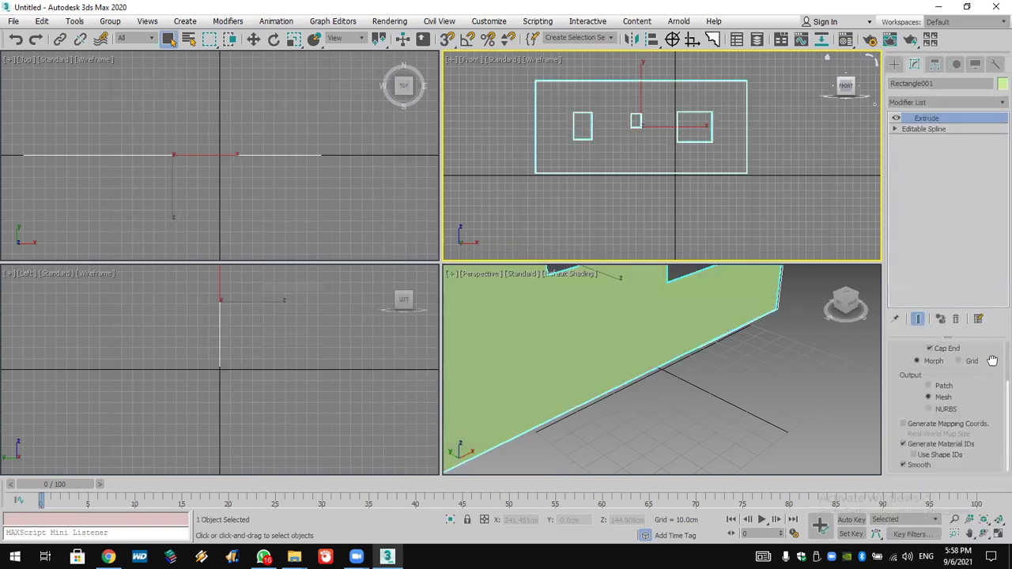
drag(981, 368, 989, 351)
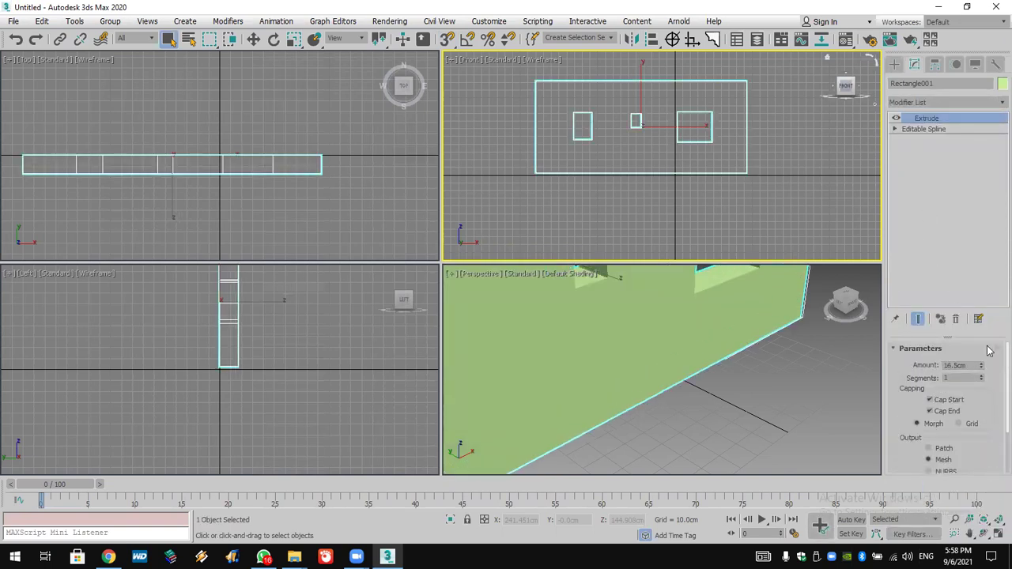
click(997, 521)
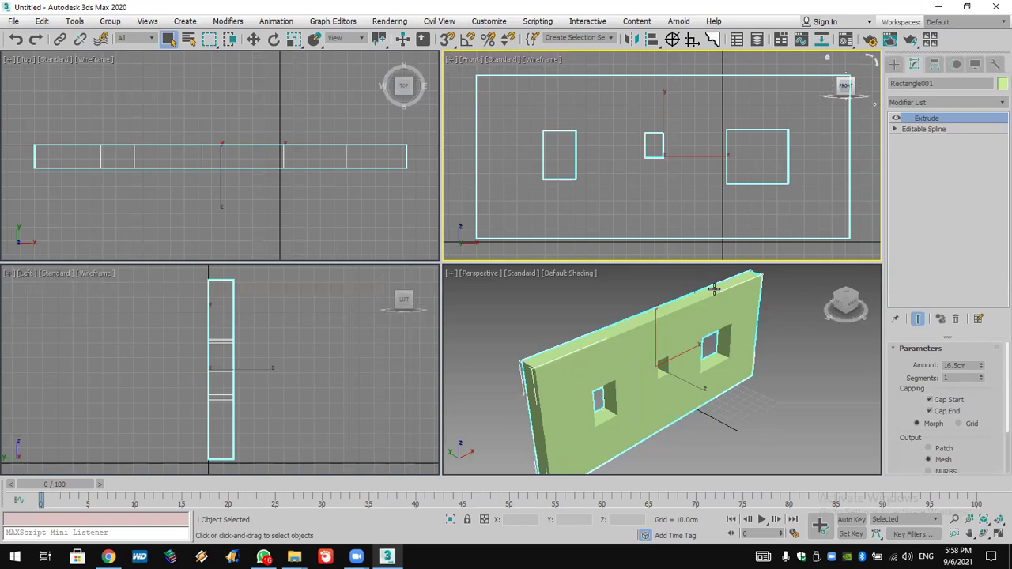
Look through the reference photos in the desktop's Vray Pics folder and return to 3ds Max
key(super+d)
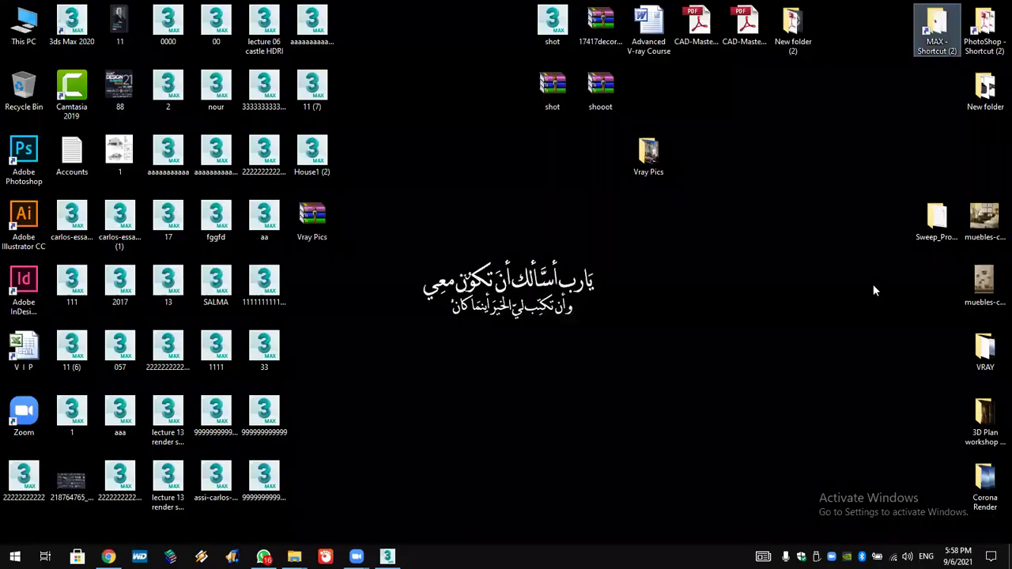
double_click(649, 154)
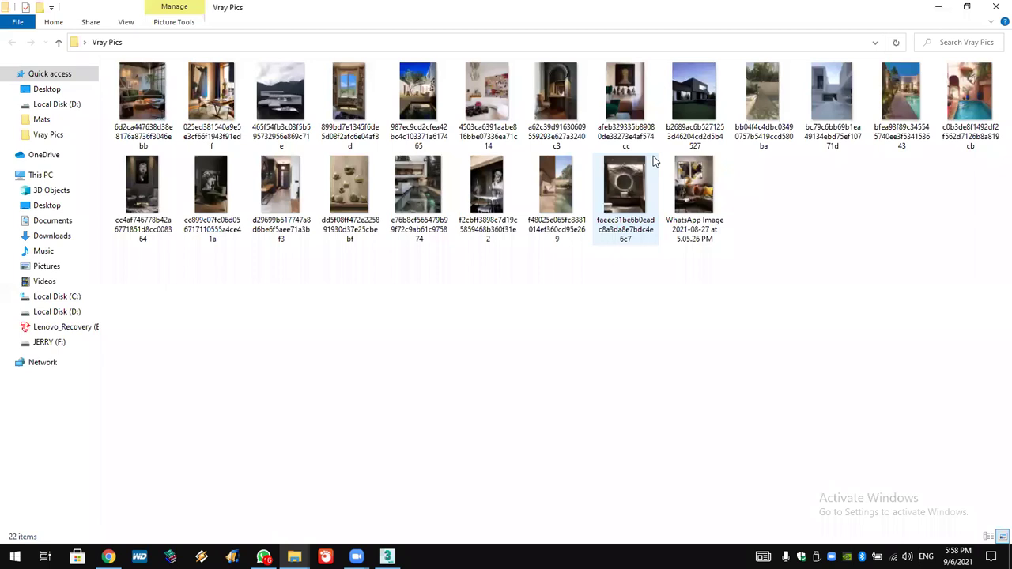
double_click(691, 187)
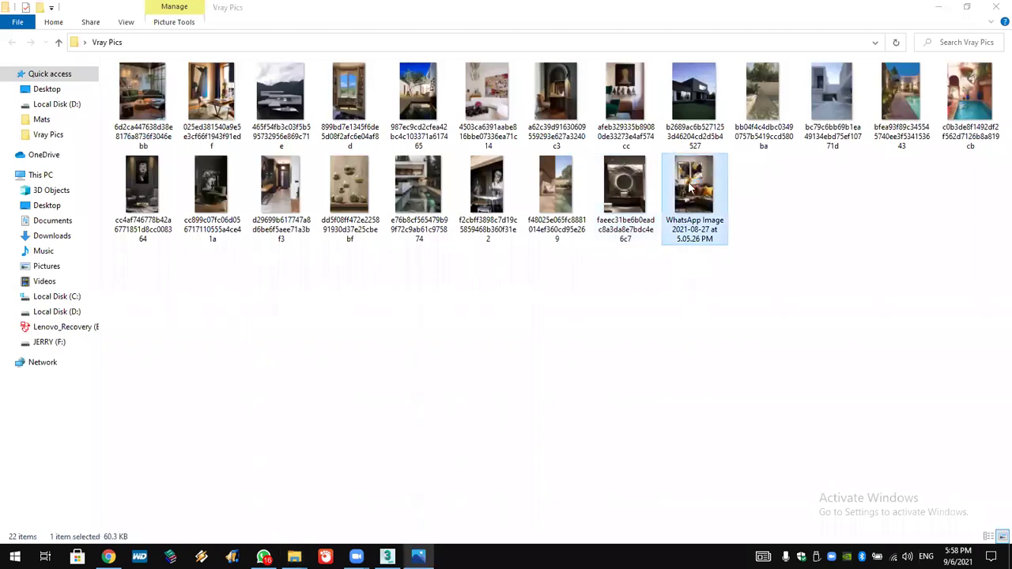
key(Right)
key(Right)
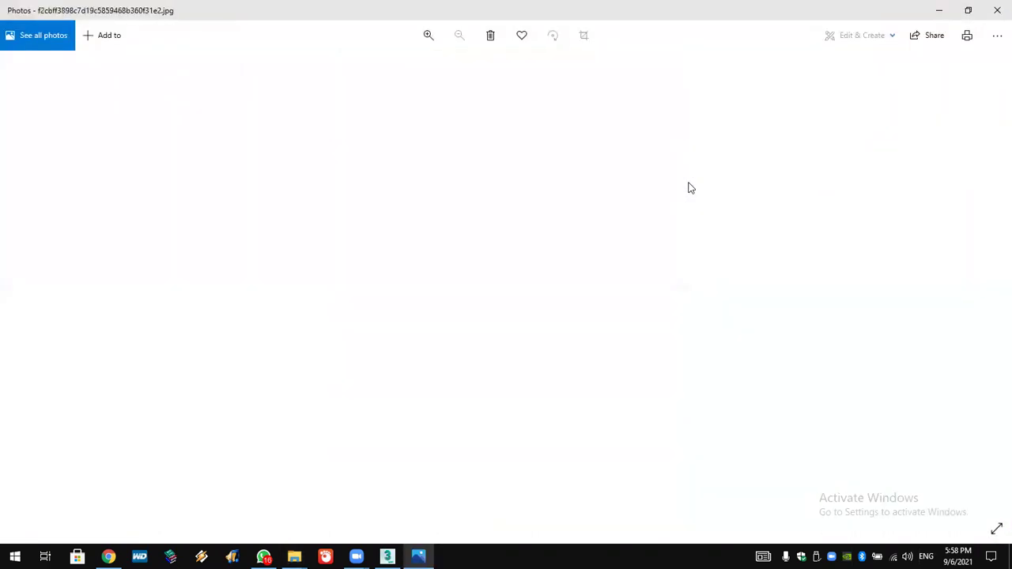
key(Right)
key(Right)
key(Right)
key(Right)
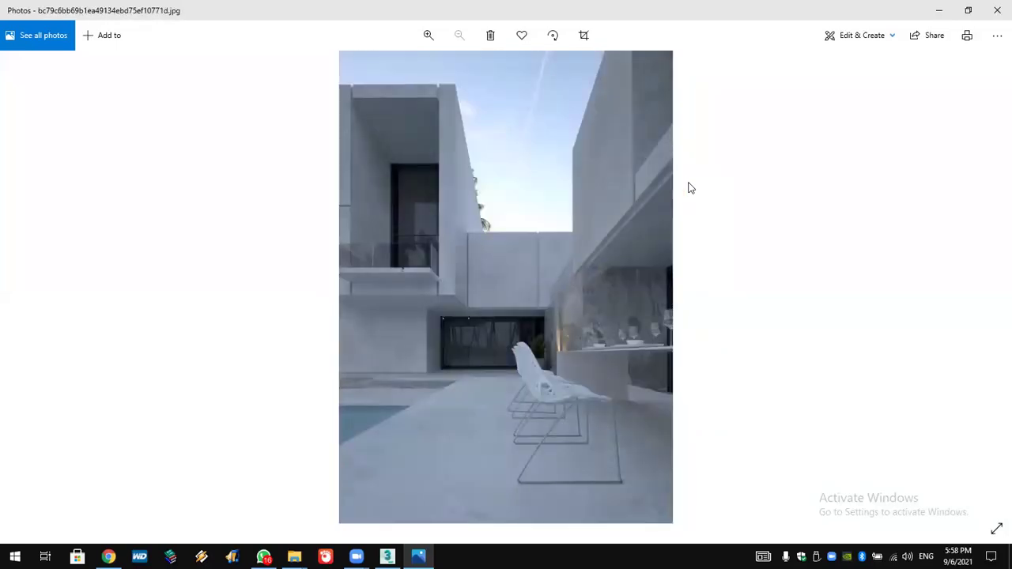
click(997, 11)
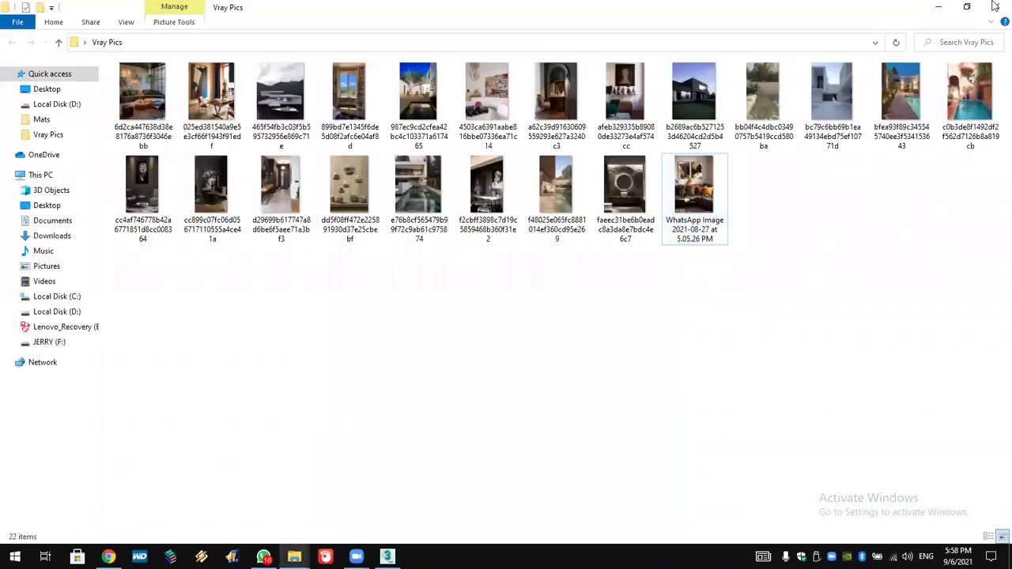
click(995, 6)
click(387, 556)
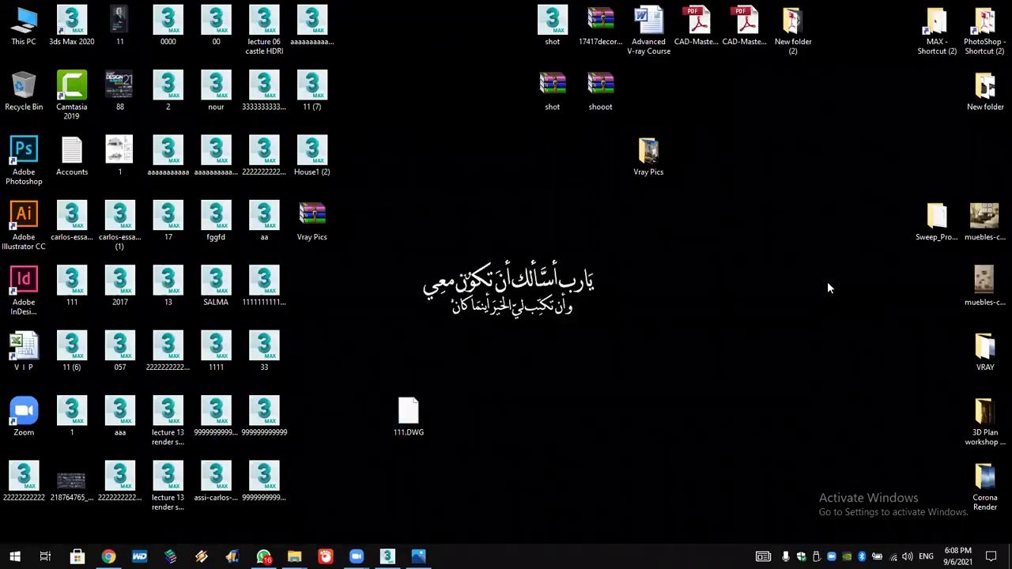
Bring 111.DWG from the desktop into the Perspective viewport using the Import File option
drag(408, 415, 635, 304)
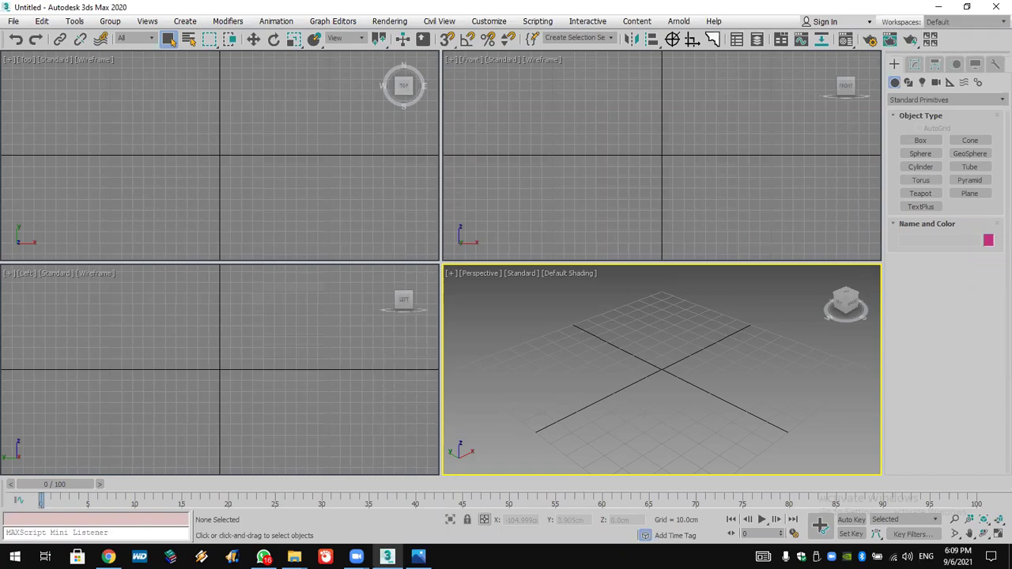
key(super+d)
drag(402, 415, 545, 350)
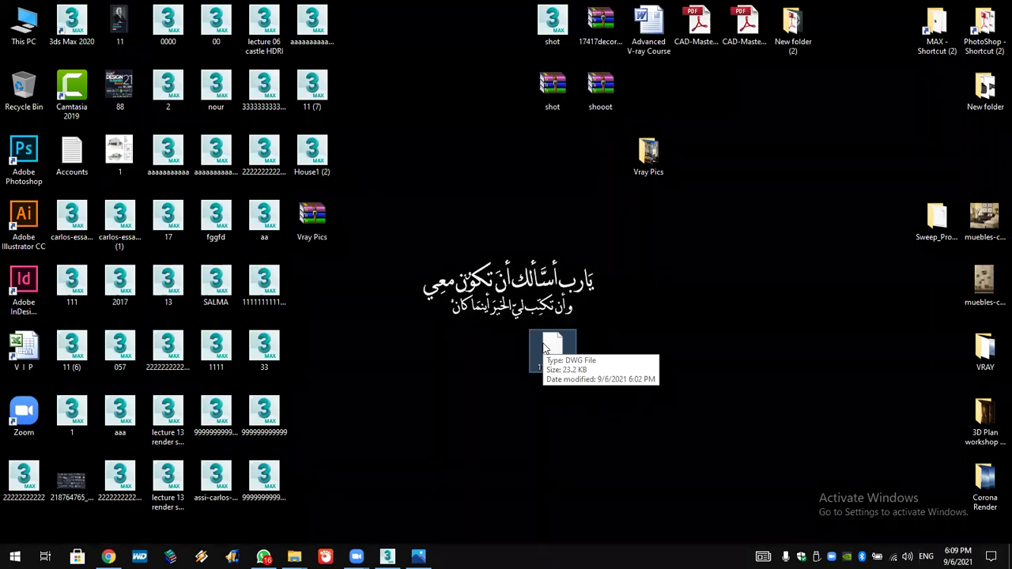
drag(544, 348, 643, 345)
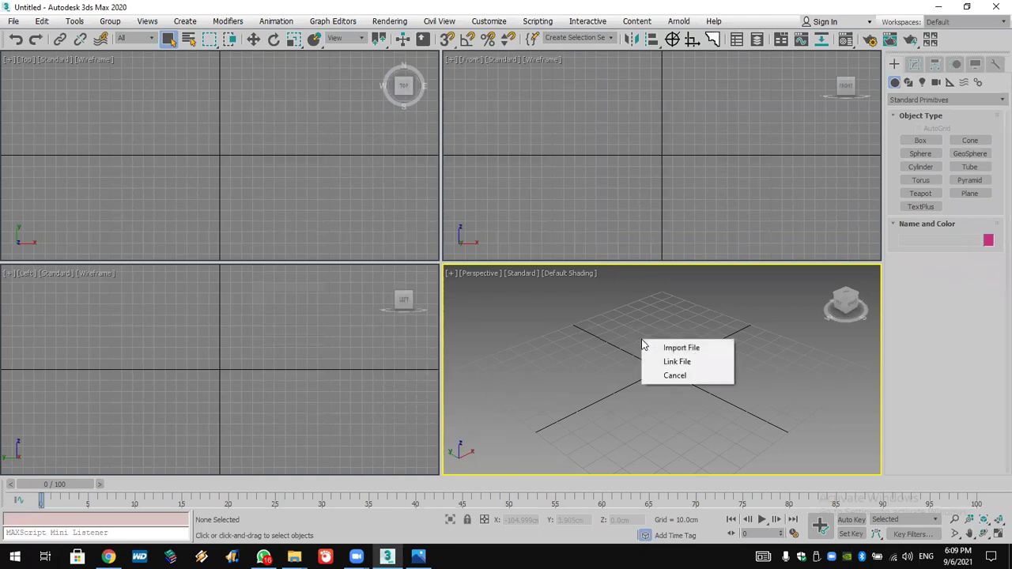
click(699, 349)
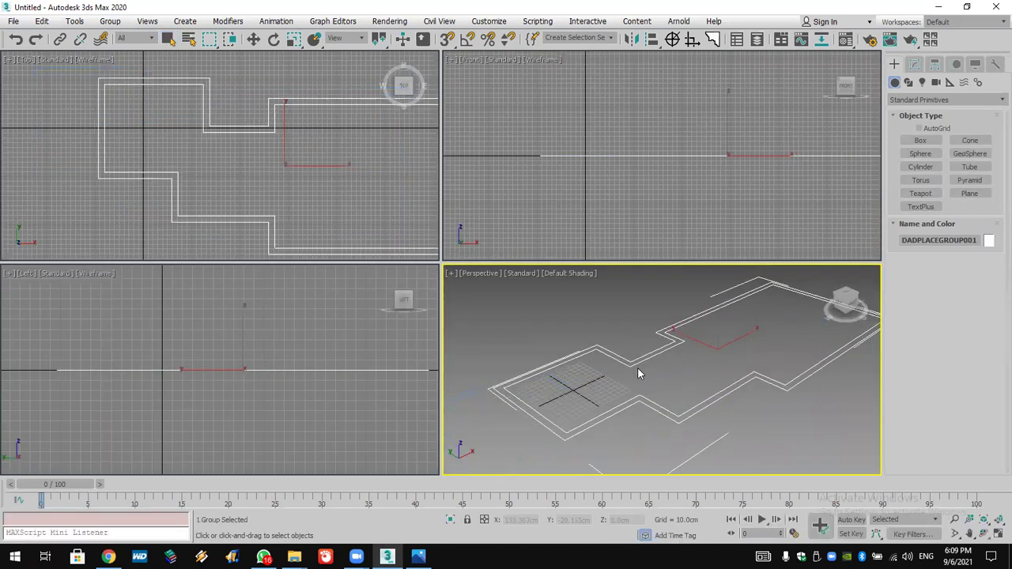
Delete the imported floor plan from the scene
key(w)
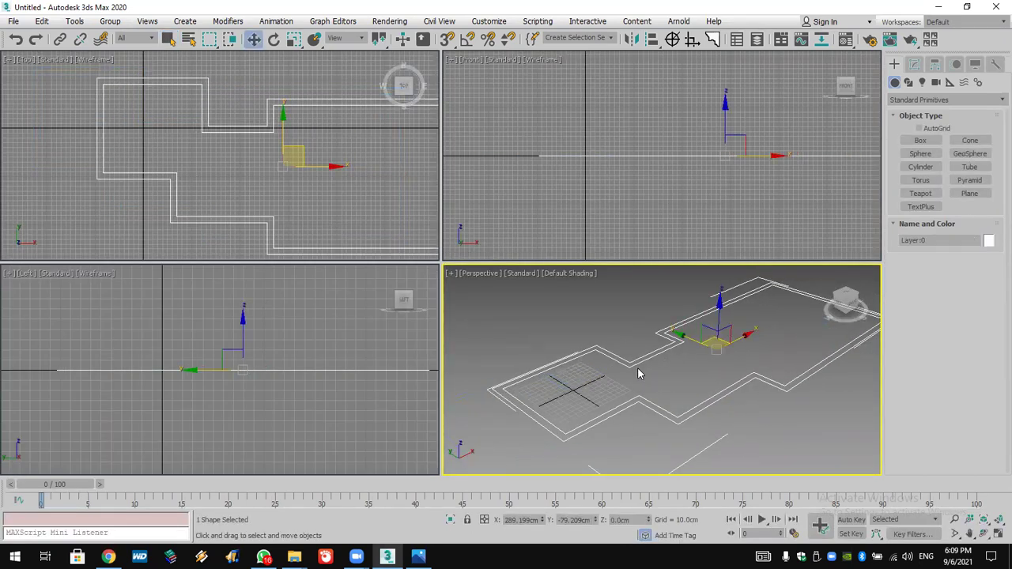
middle_drag(722, 420, 669, 416)
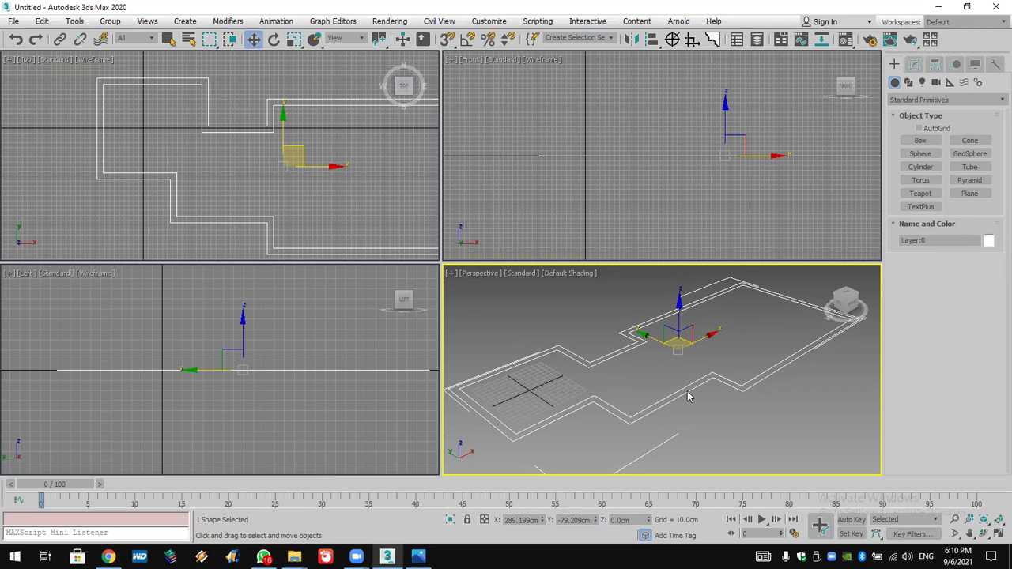
key(Delete)
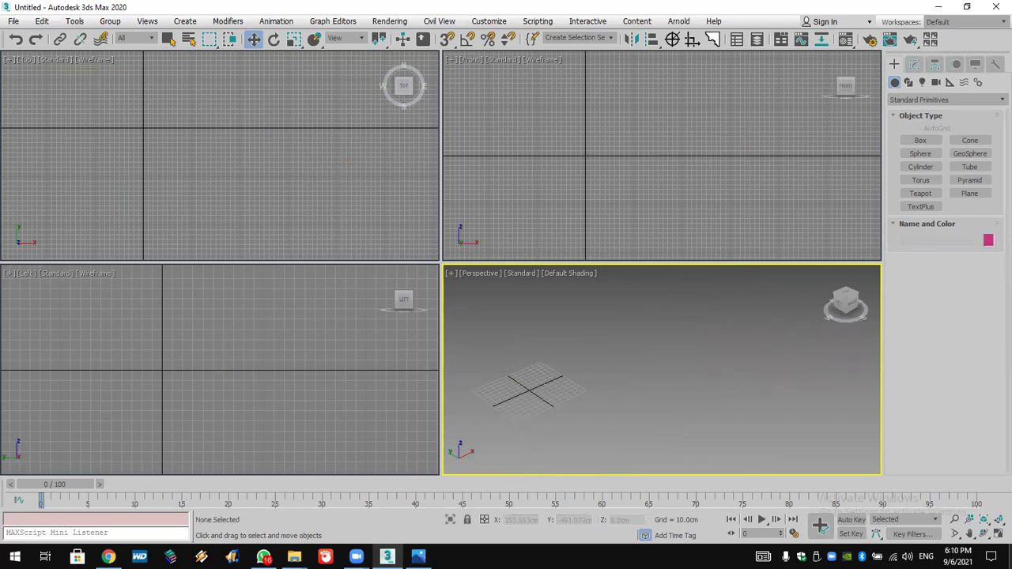
click(998, 534)
click(998, 534)
Start a file import and open 111.DWG from the desktop
click(14, 22)
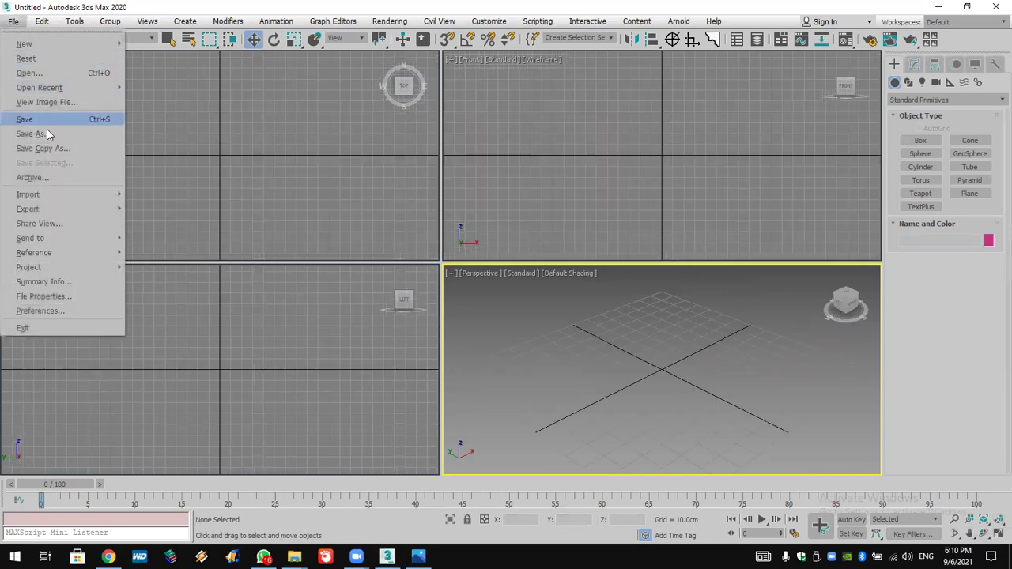
mouse_move(41, 195)
click(141, 195)
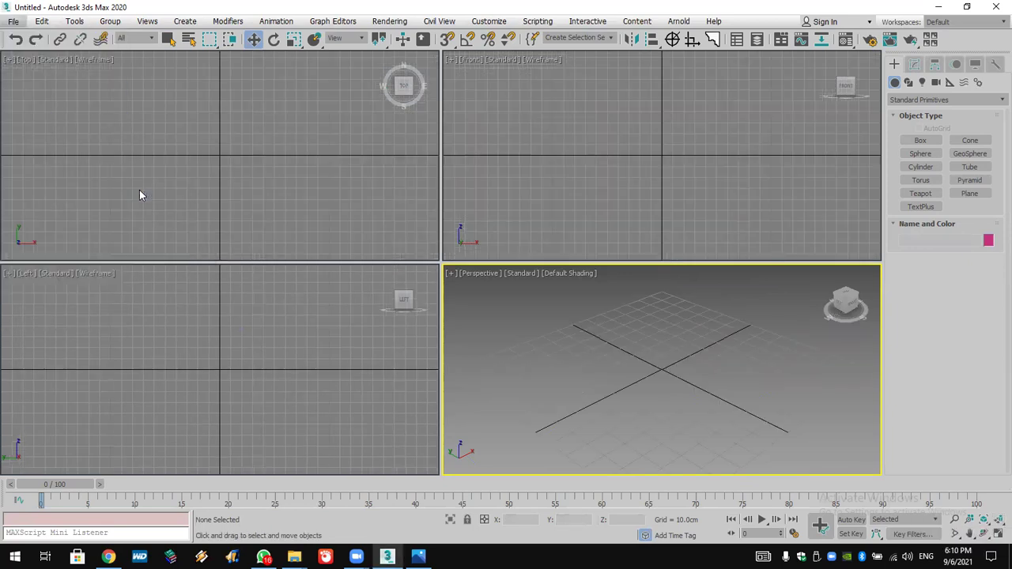
click(37, 136)
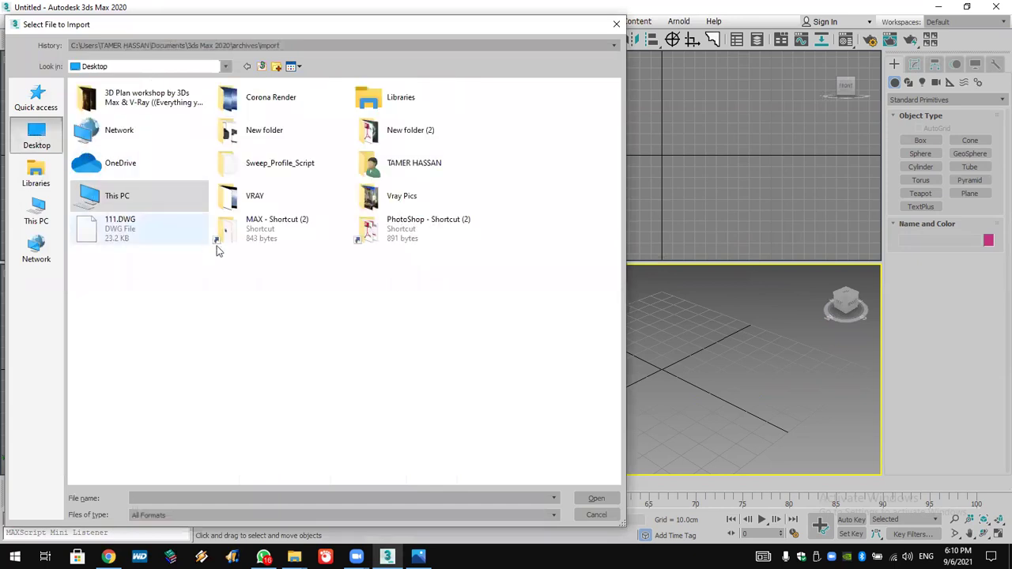
click(140, 237)
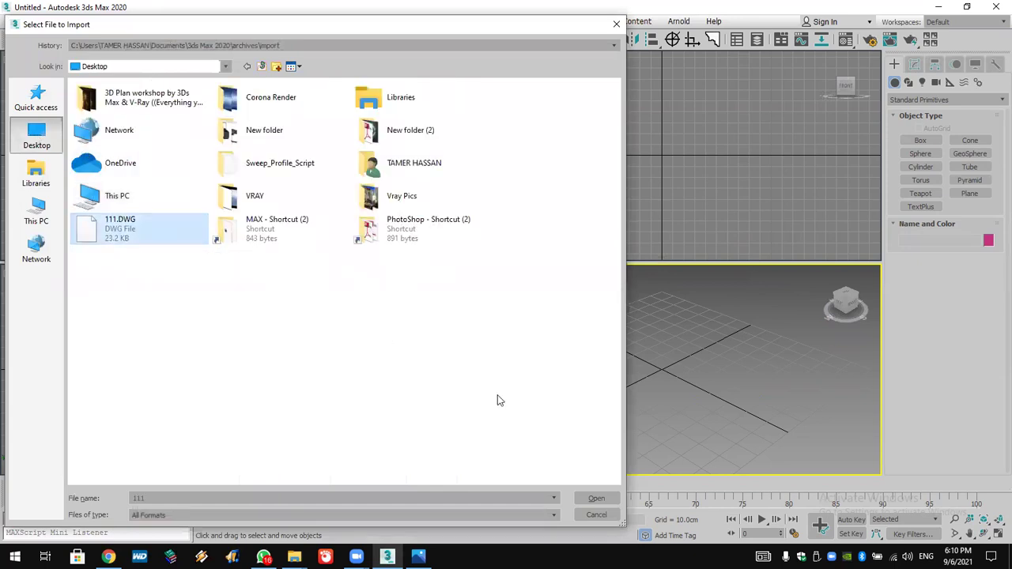
click(598, 499)
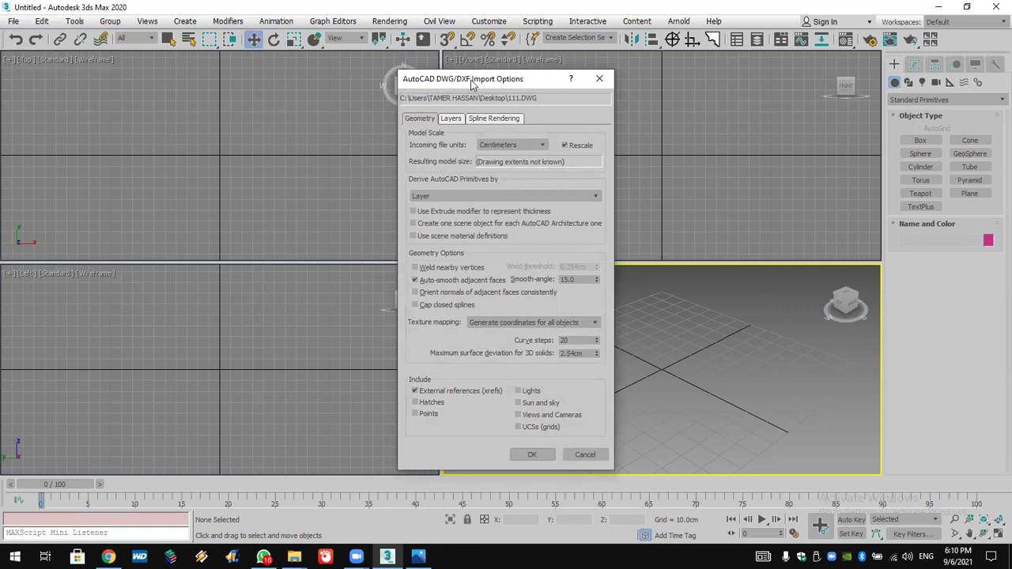
Review the drawing's layer list and the incoming file unit choices in the DWG import options
drag(471, 80, 469, 30)
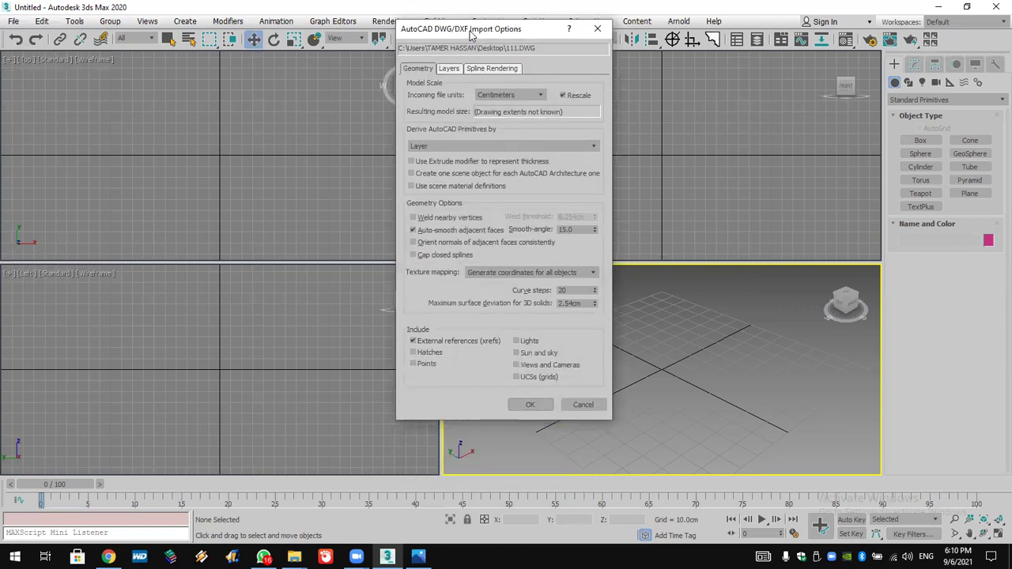
click(449, 68)
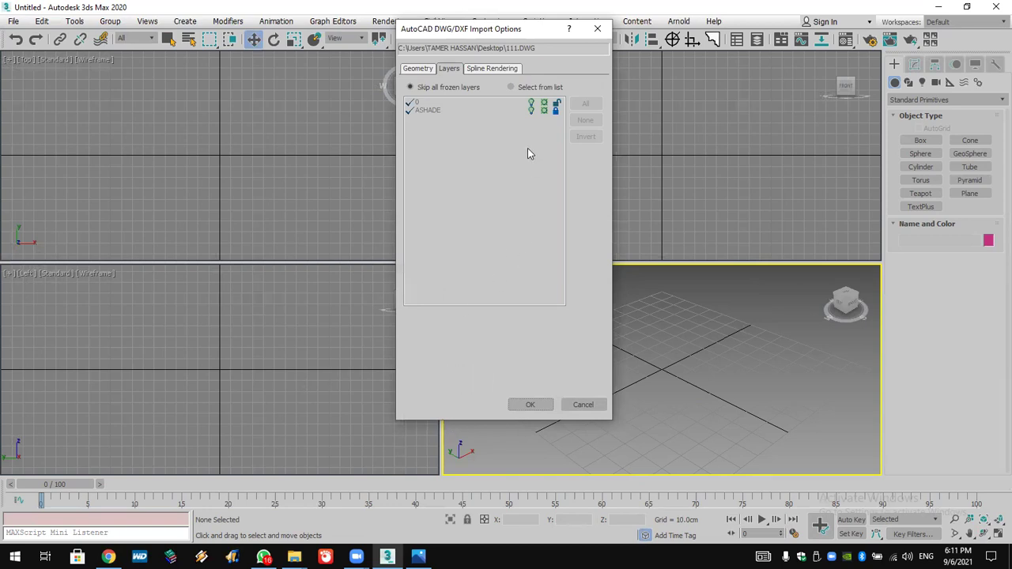
click(418, 69)
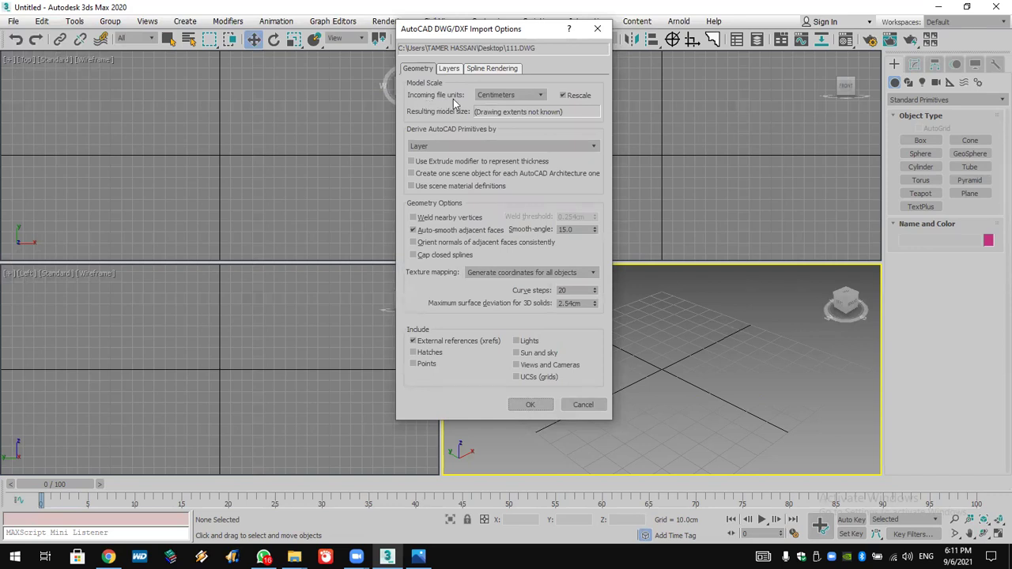
click(515, 94)
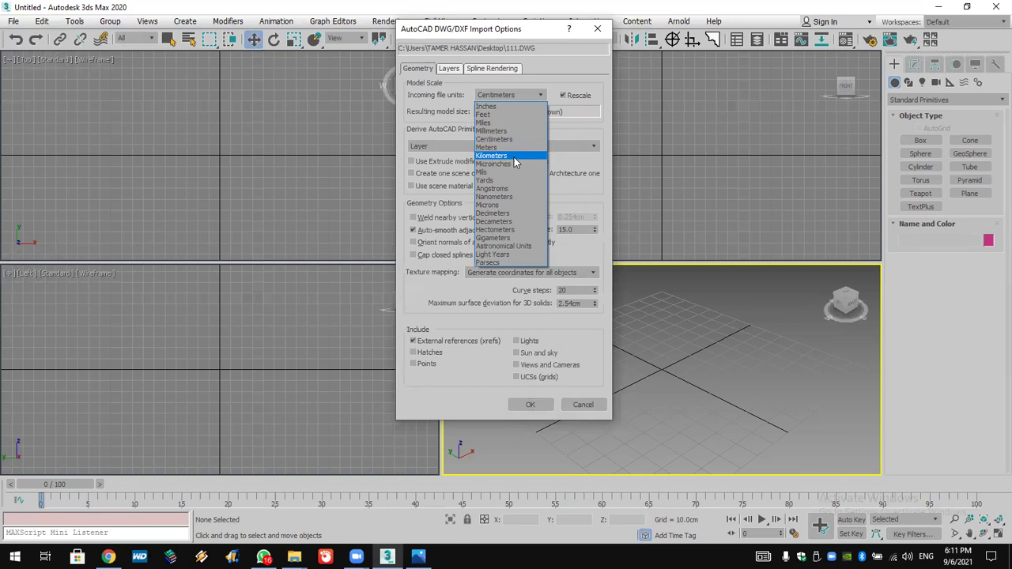
click(542, 67)
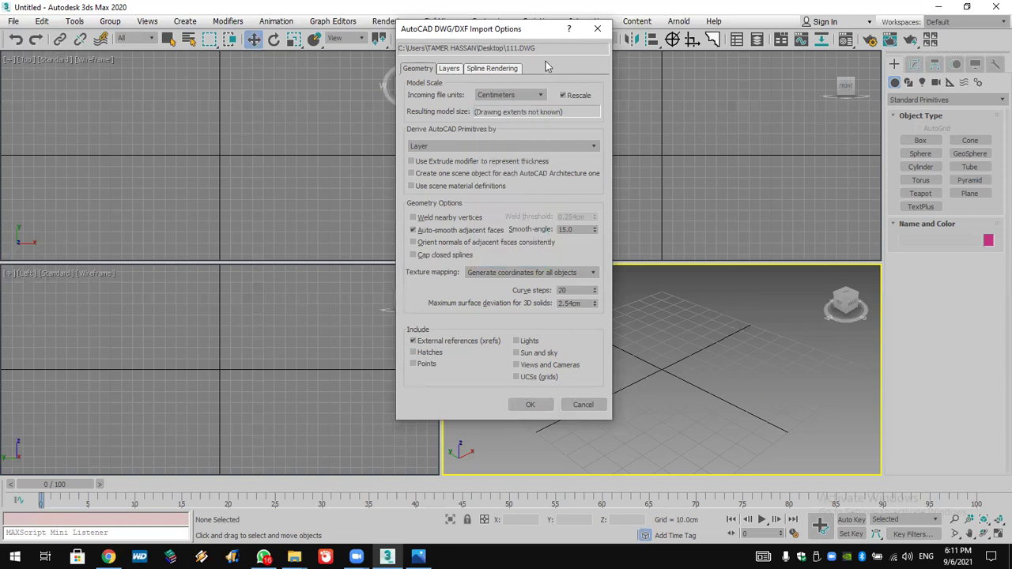
Set the AutoCAD primitives to derive by Color and import the floor plan into the scene
click(511, 149)
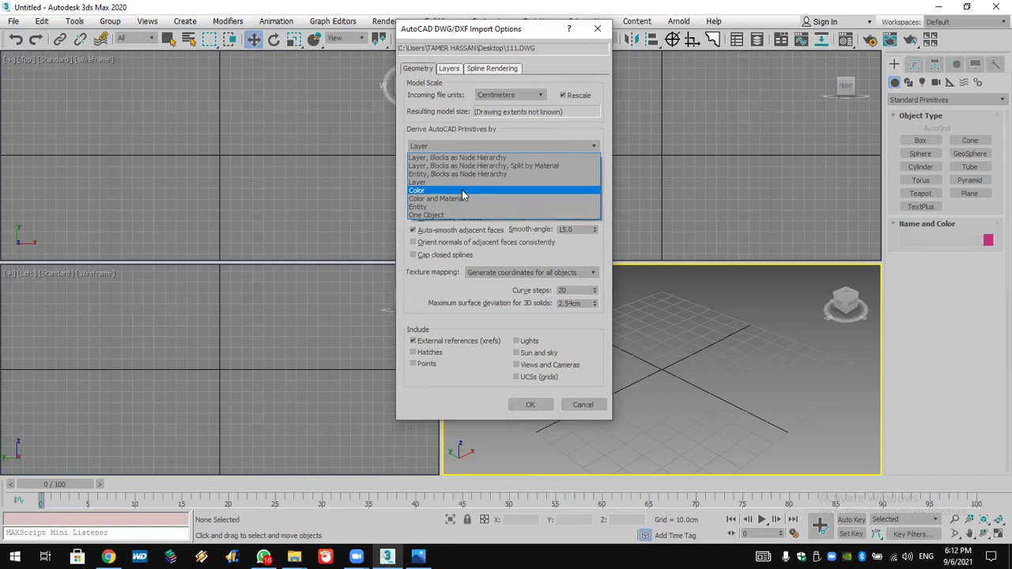
click(461, 190)
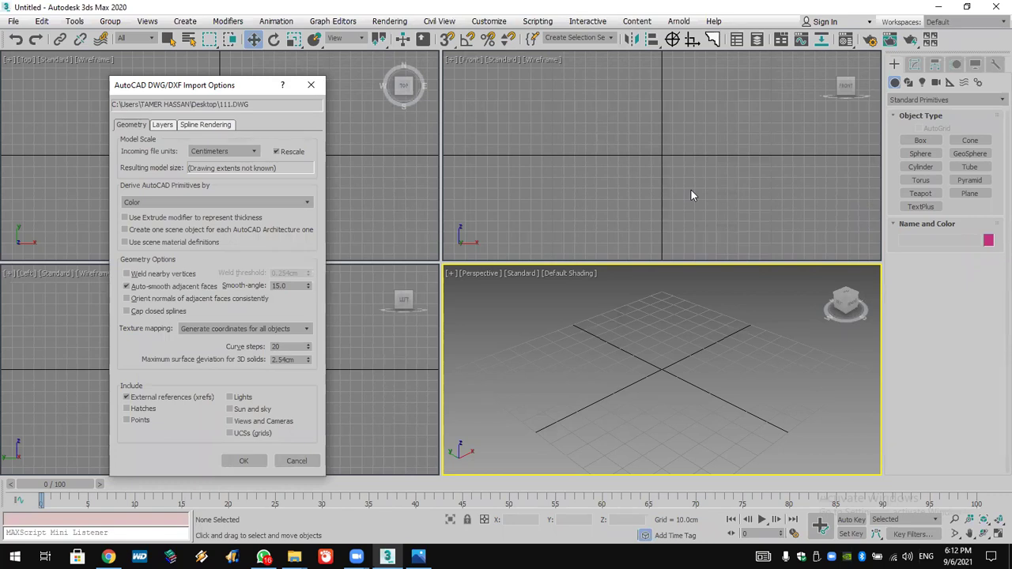
click(278, 346)
drag(294, 285, 256, 284)
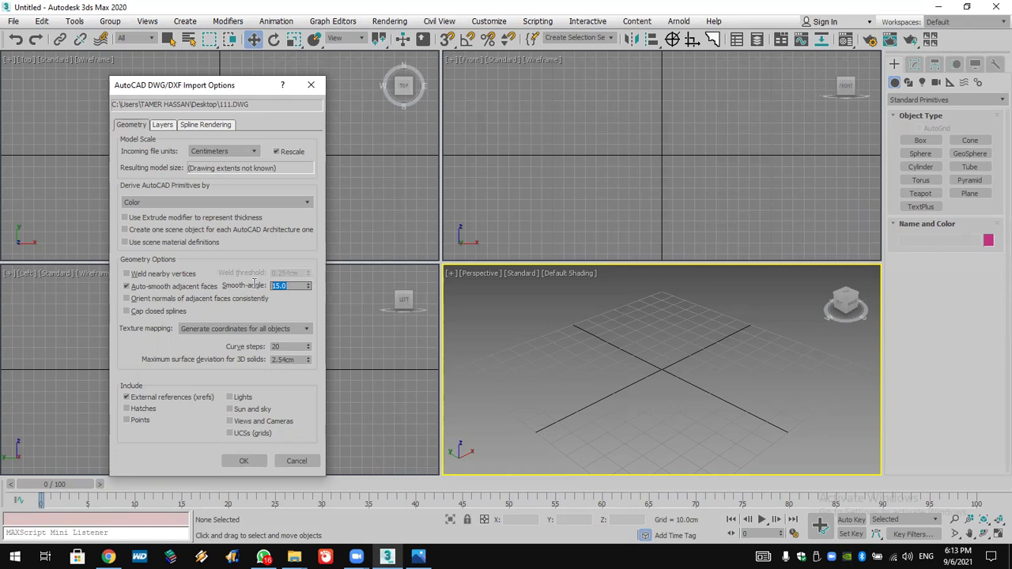
click(245, 463)
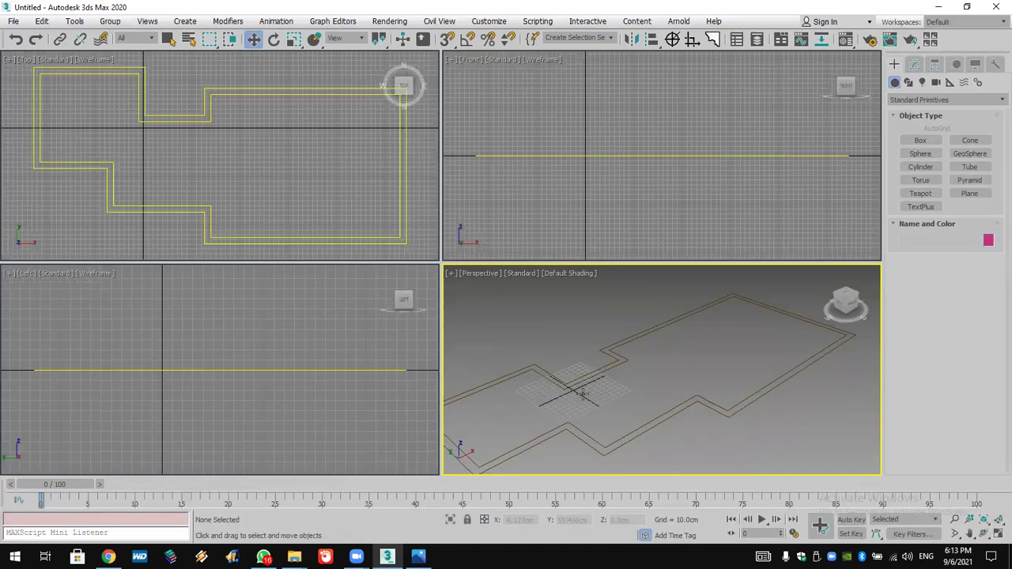
scroll(658, 432, down, 4)
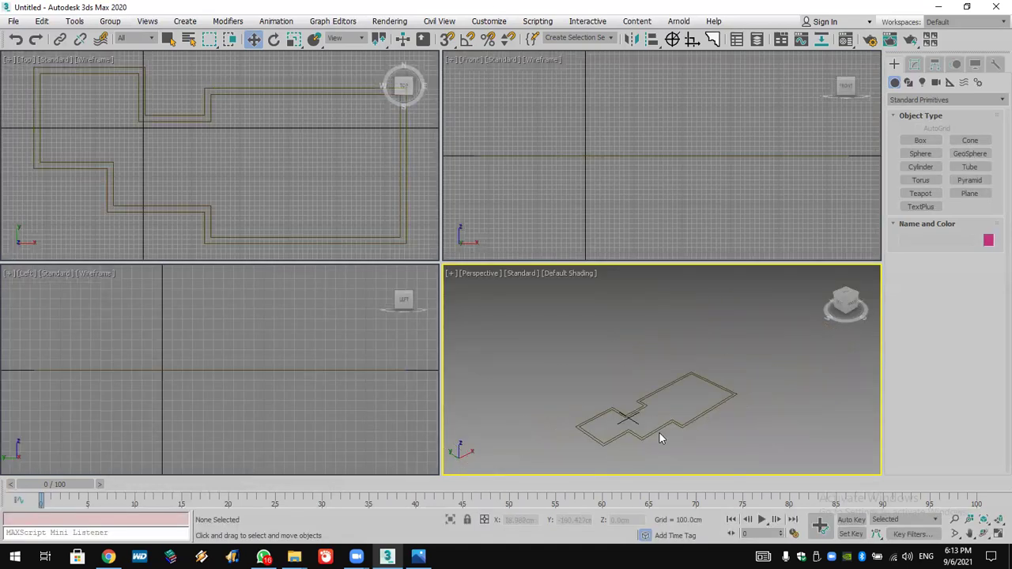
scroll(663, 427, up, 2)
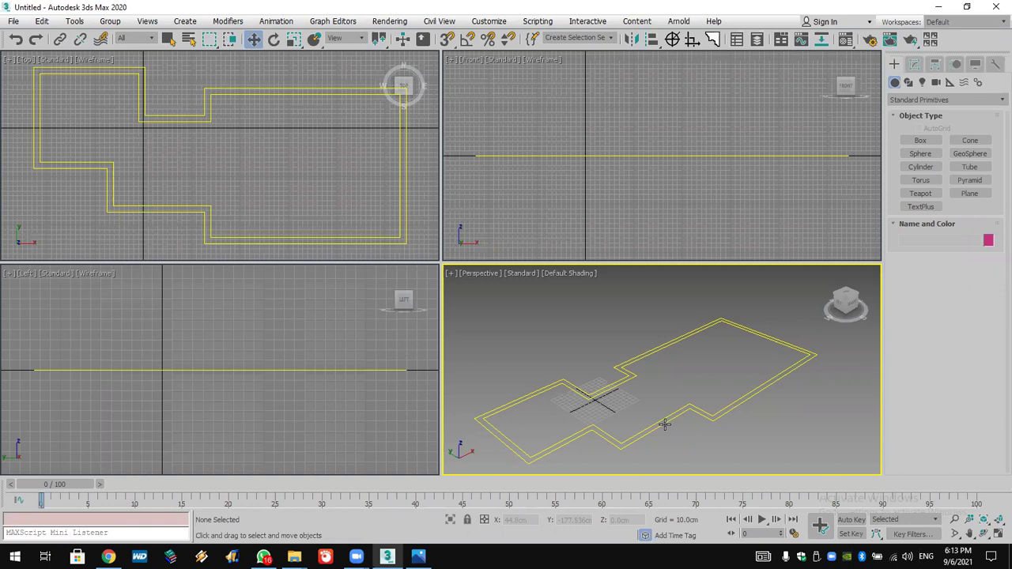
Select the imported floor plan, show the Layers toolbar and examine the plan's layer in the Layer Explorer
click(665, 425)
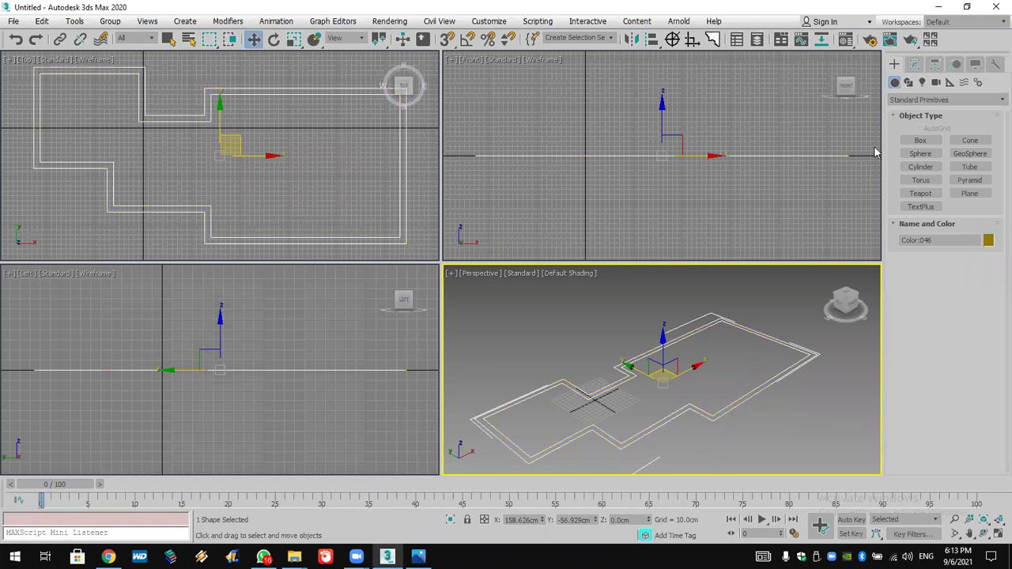
right_click(953, 36)
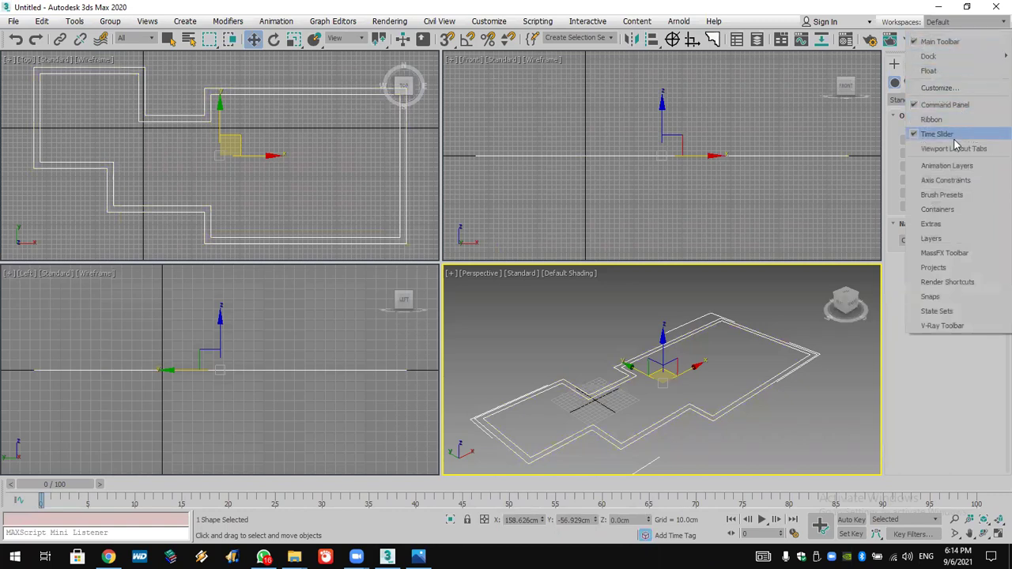
click(949, 227)
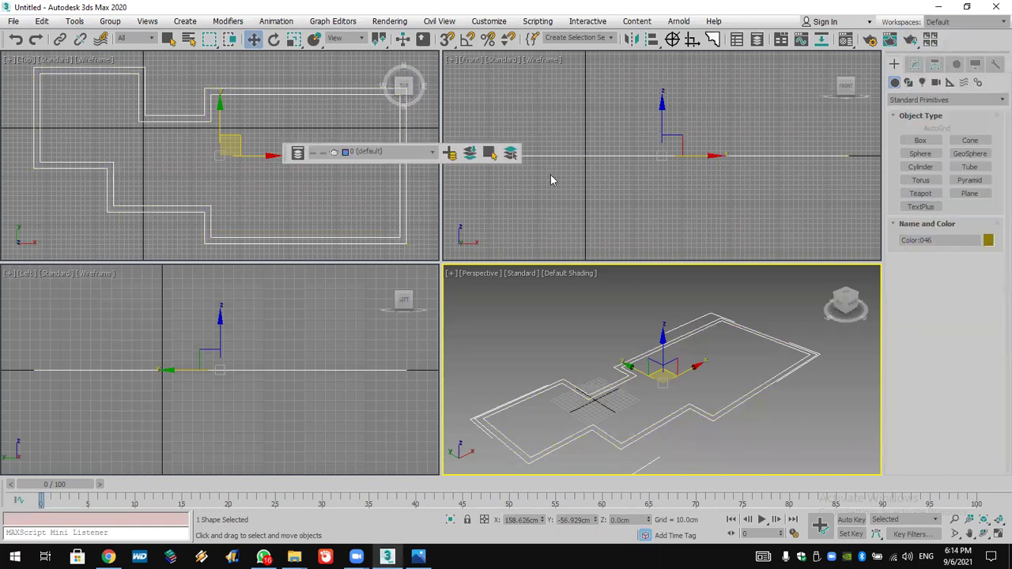
click(298, 155)
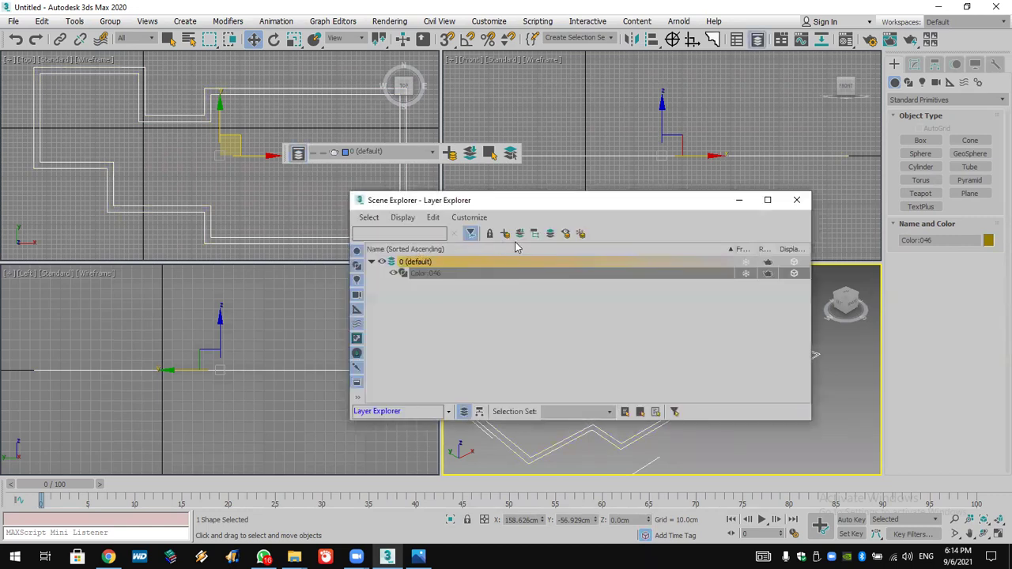
click(391, 276)
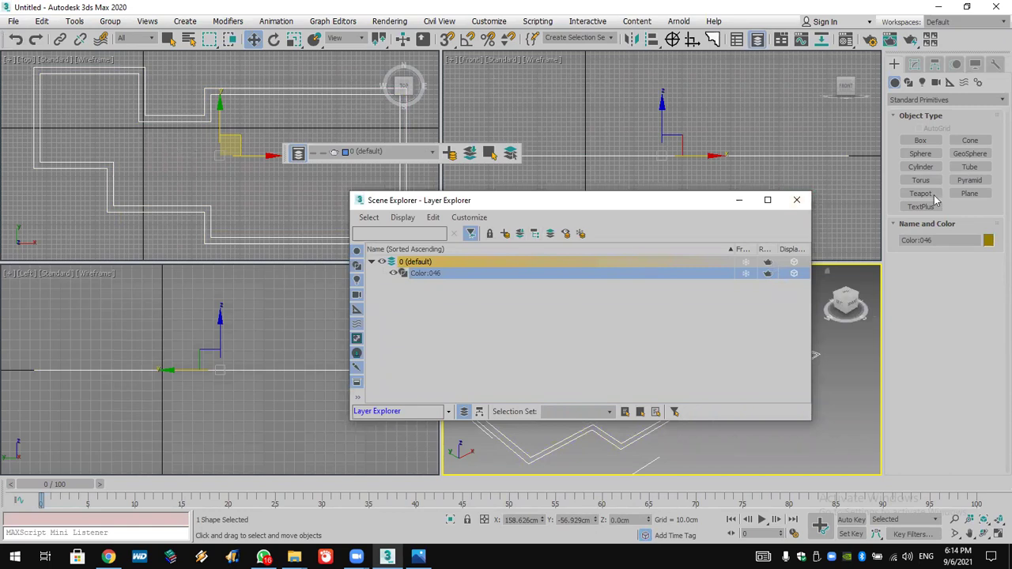
click(796, 201)
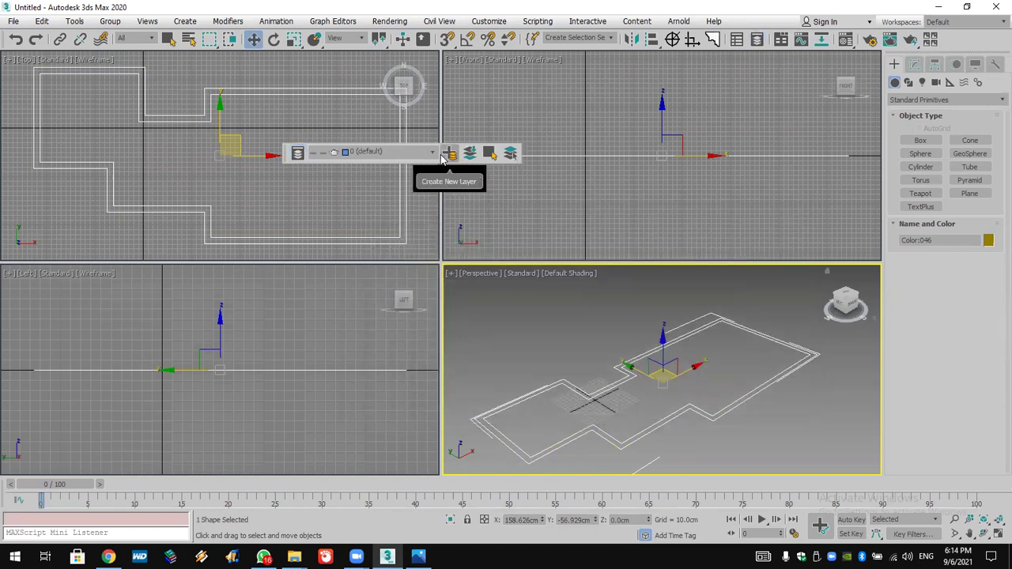
Delete the floor plan and import 111.DWG from the desktop again, reviewing the drawing's layers in the import options
key(Delete)
click(13, 20)
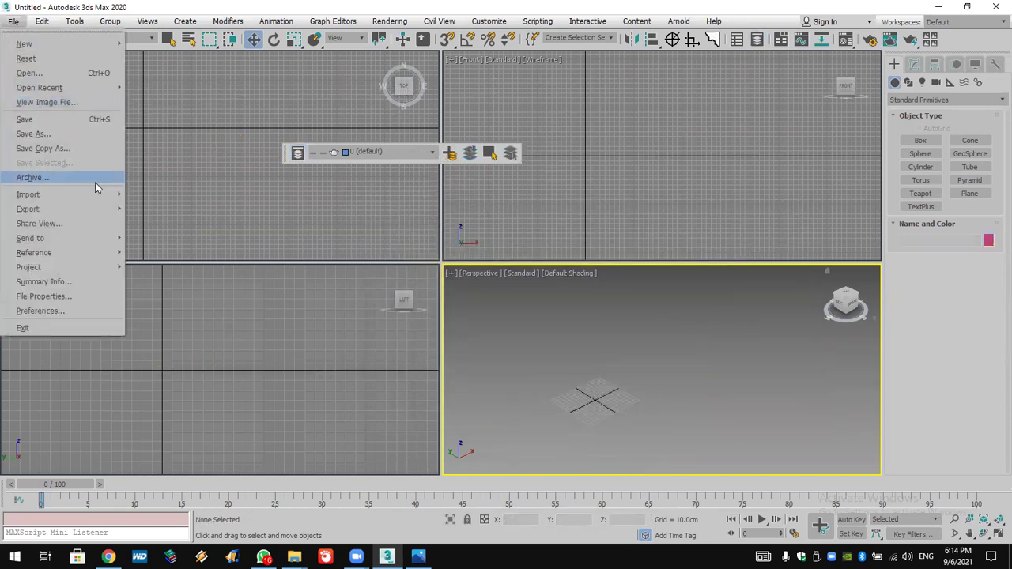
mouse_move(95, 194)
click(158, 196)
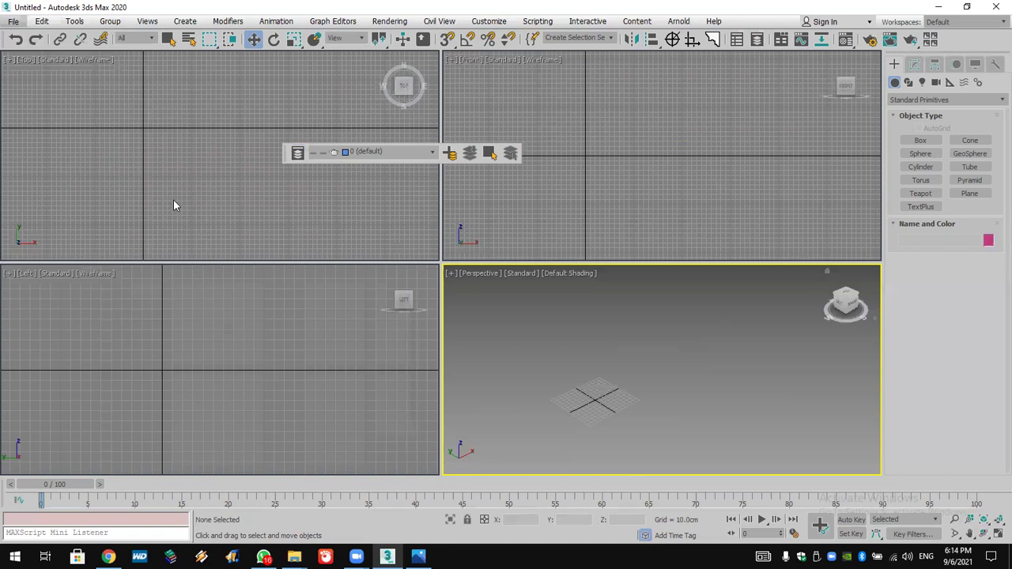
click(36, 136)
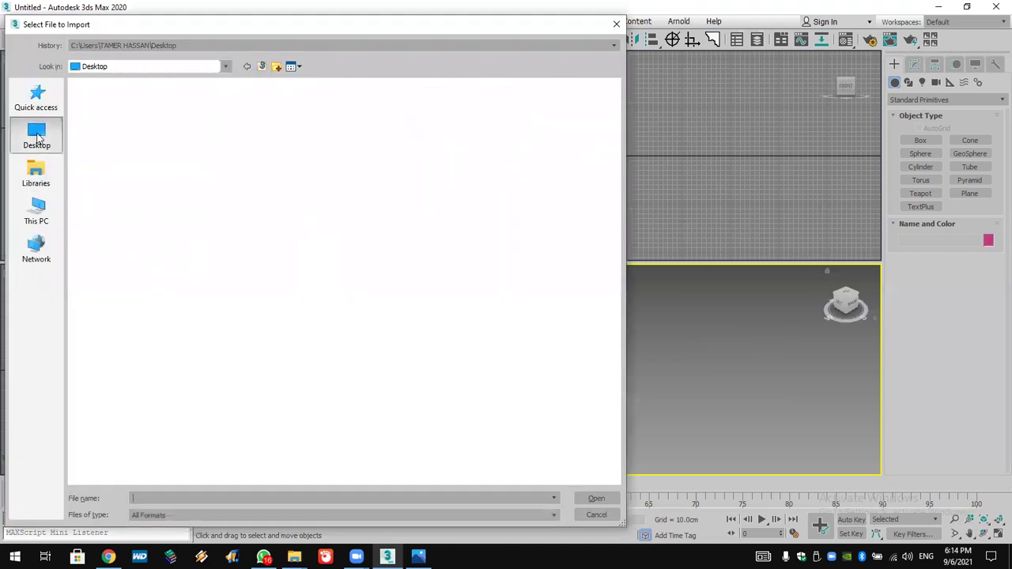
double_click(150, 242)
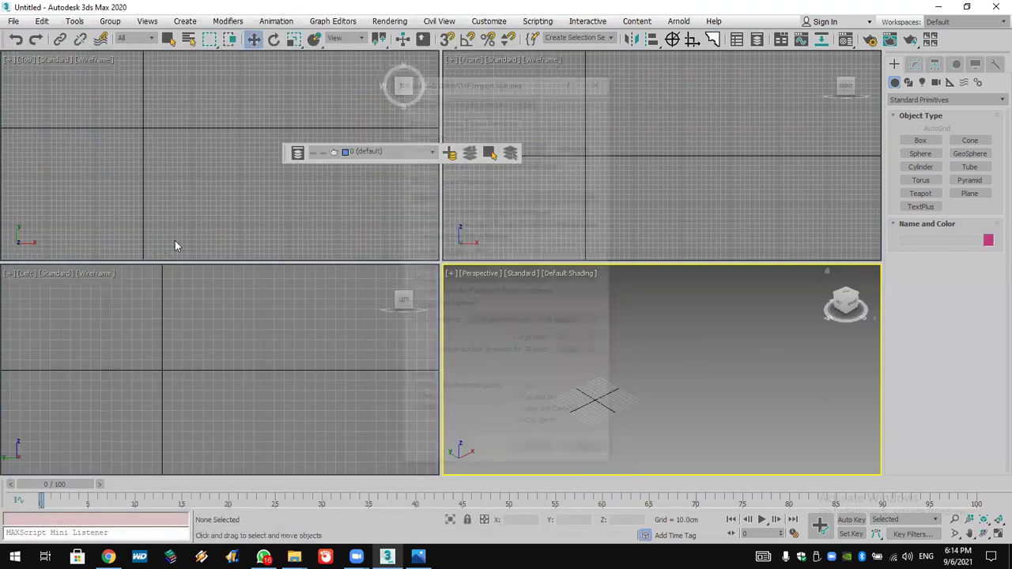
click(449, 119)
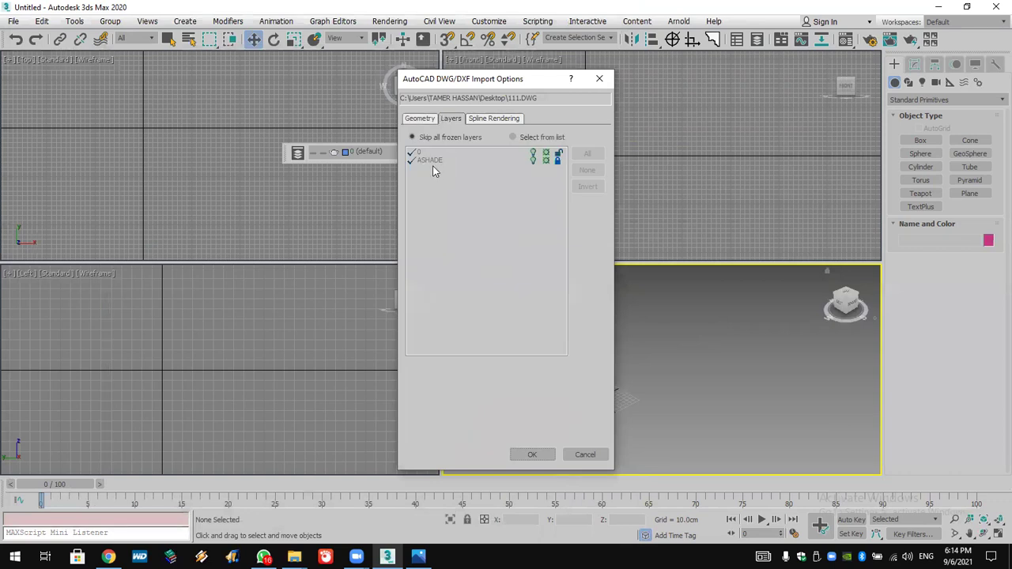
click(541, 457)
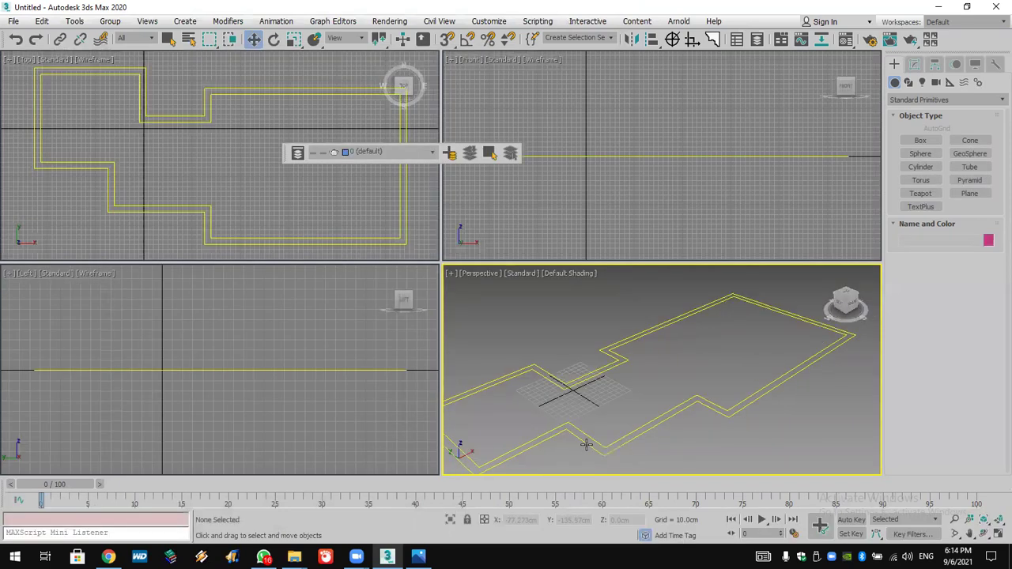
Select the re-imported floor plan and hide the floating Layers toolbar
click(585, 443)
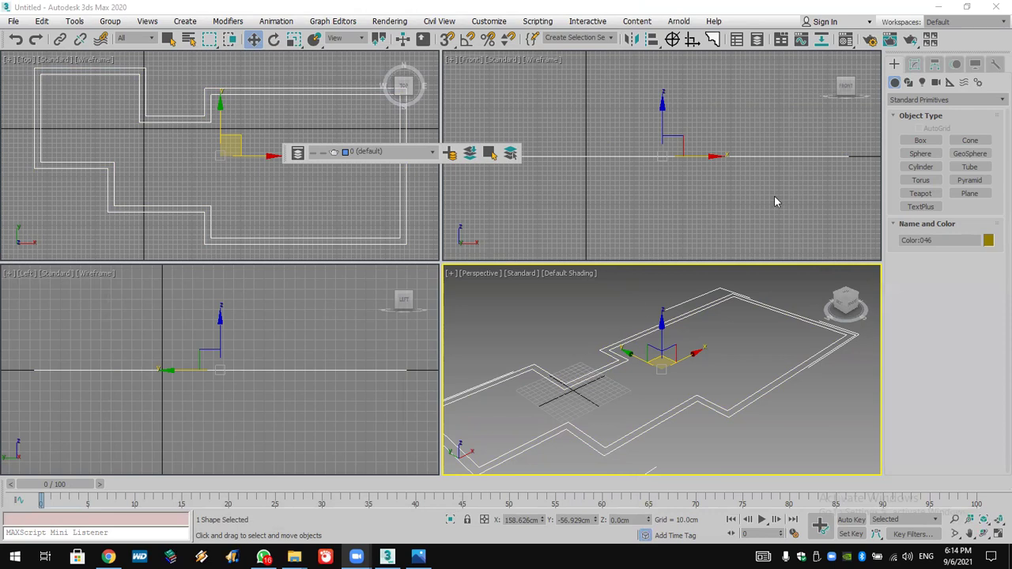
right_click(977, 46)
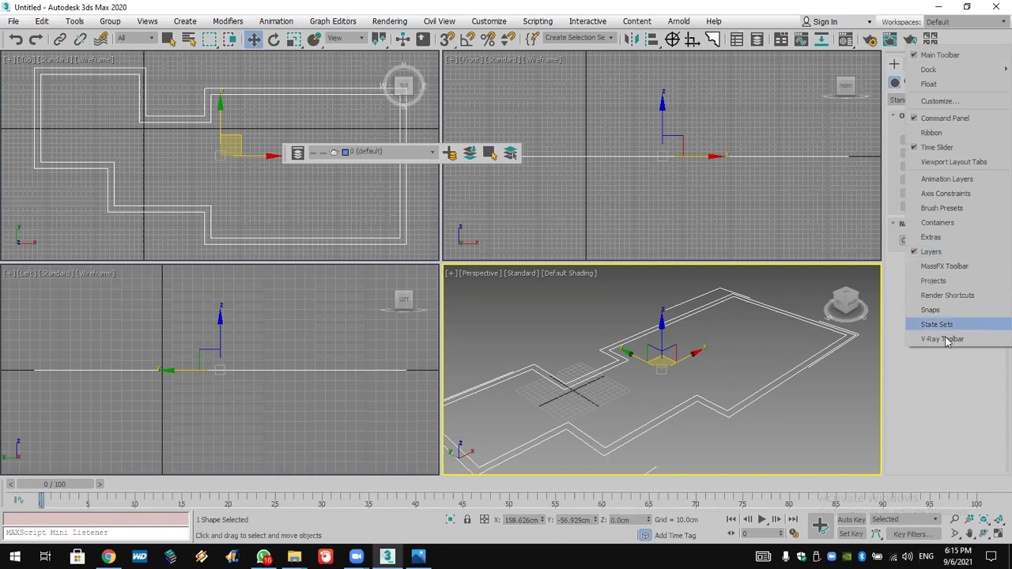
click(931, 379)
right_click(956, 50)
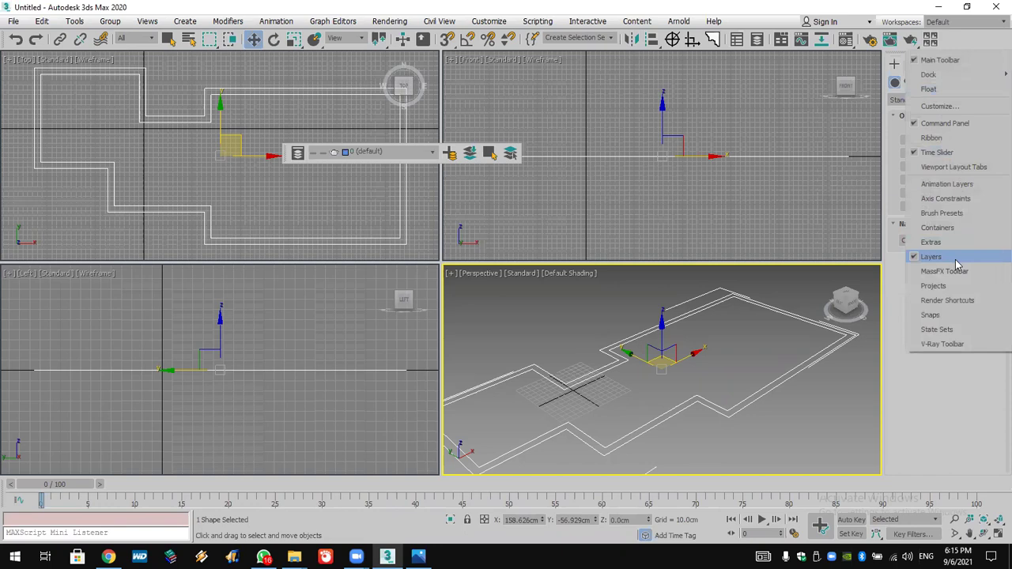
click(911, 383)
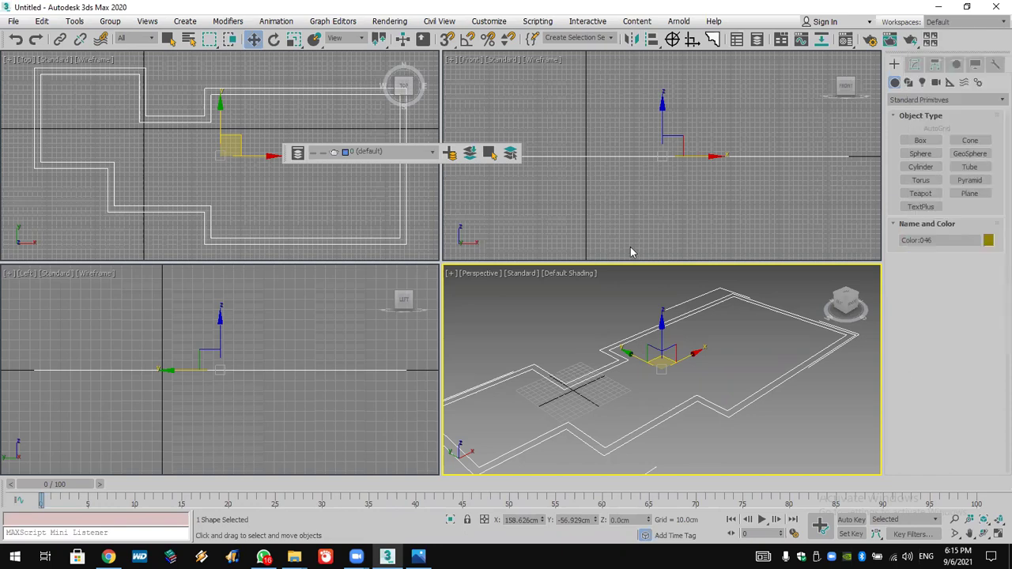
drag(288, 154, 556, 103)
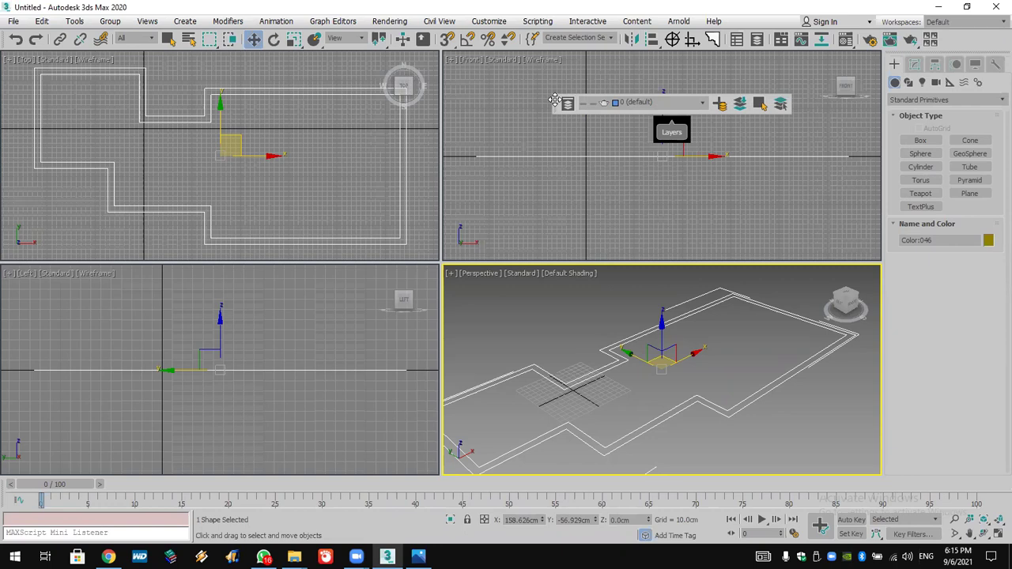
right_click(959, 40)
click(934, 244)
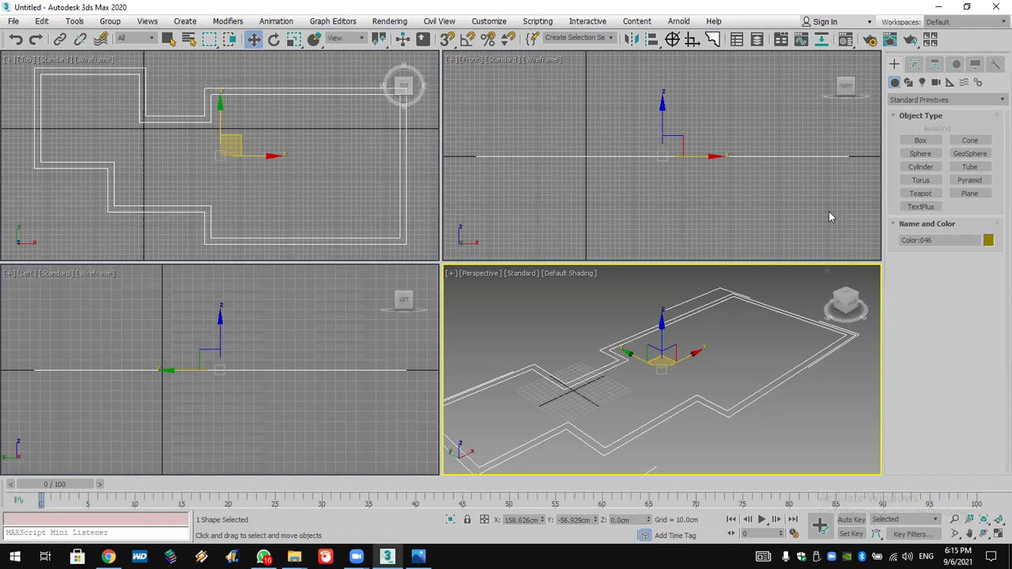
Open the floor plan's Editable Spline for editing at Vertex level
click(915, 65)
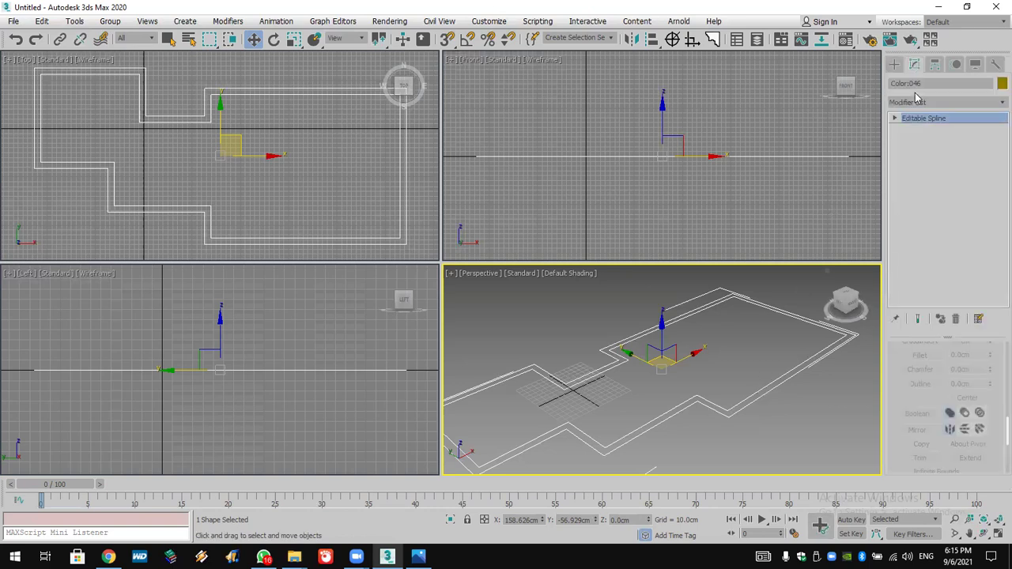
click(915, 102)
click(916, 103)
click(894, 118)
click(918, 129)
Try to fillet the two vertices at the lower-right corner of the floor plan in the Top view
drag(381, 237, 411, 249)
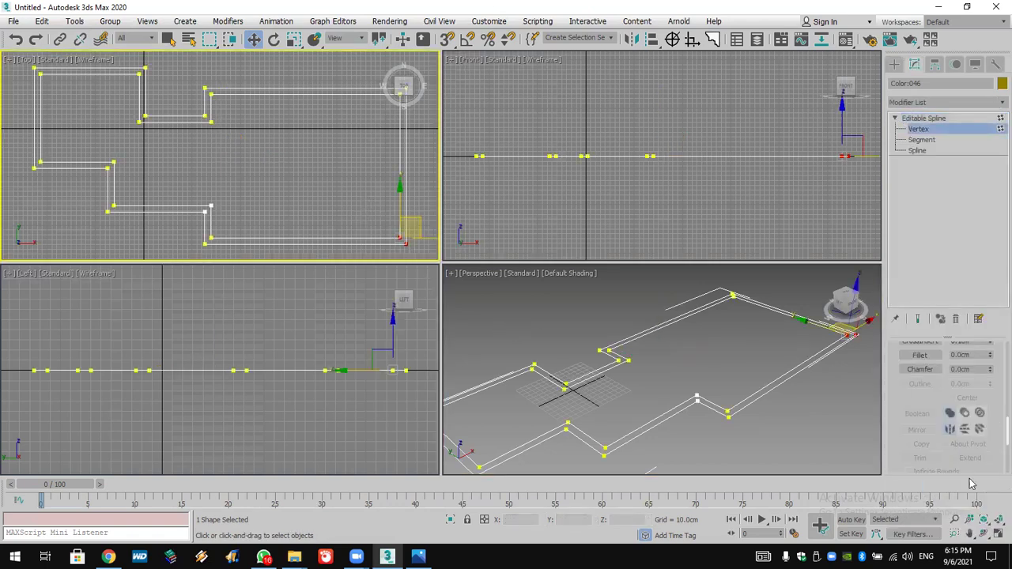
click(919, 355)
mouse_move(408, 239)
mouse_down()
mouse_move(405, 180)
mouse_move(403, 244)
mouse_up()
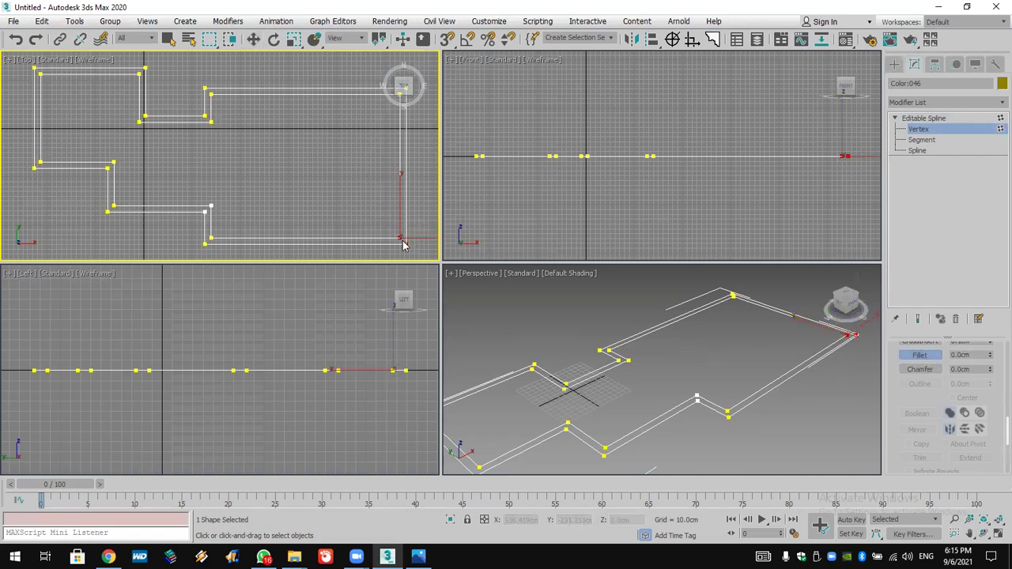
key(w)
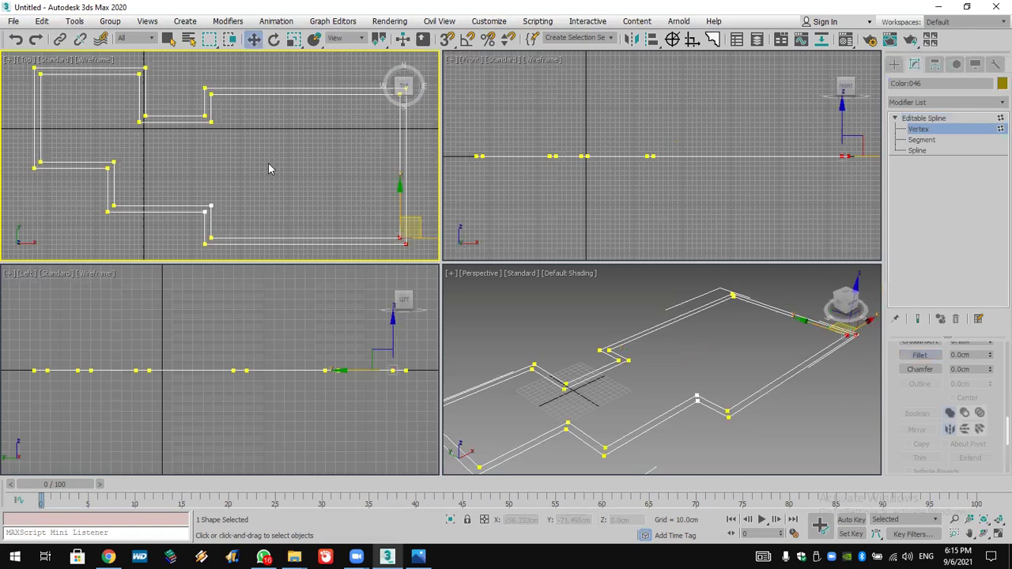
Try to fillet the vertices of the short wall sections near the middle of the floor plan
click(209, 209)
click(211, 237)
right_click(214, 235)
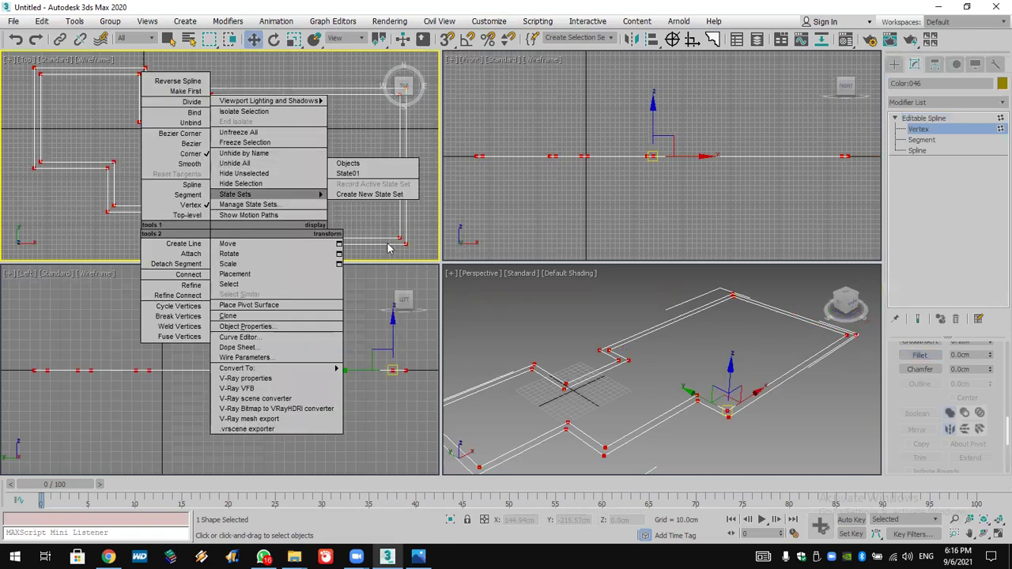
key(ctrl+a)
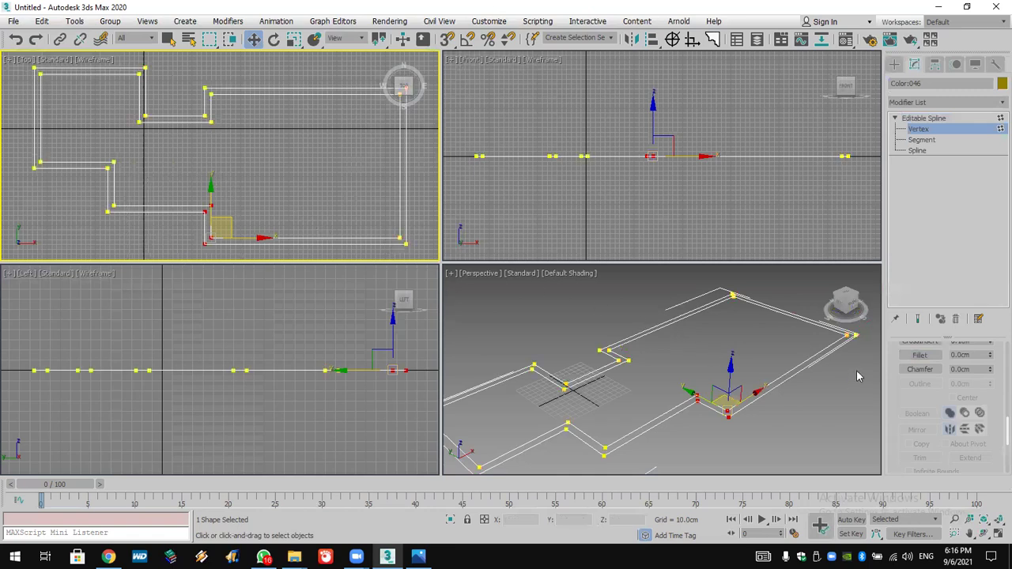
click(920, 356)
drag(204, 246, 233, 151)
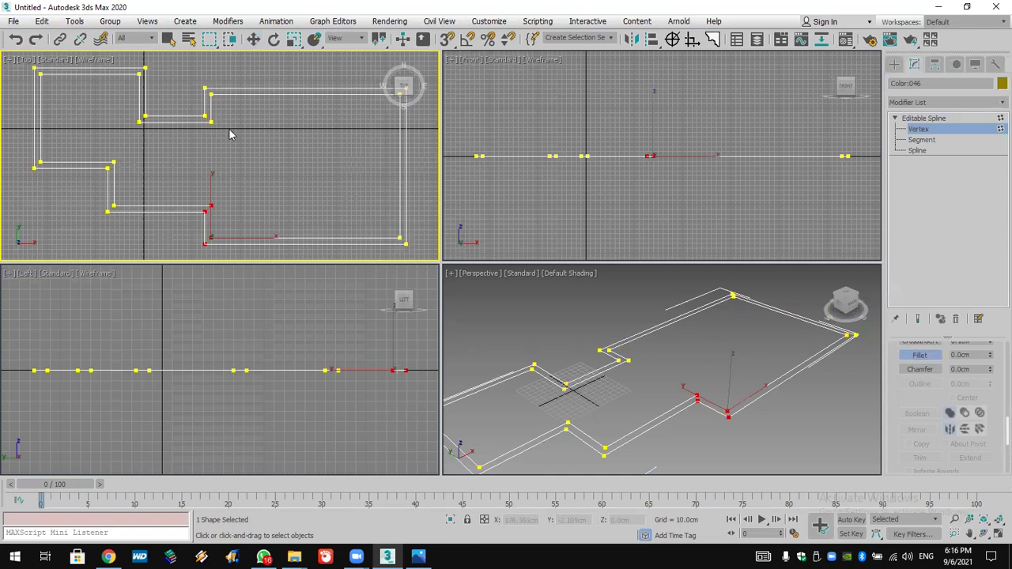
drag(207, 90, 207, 112)
key(w)
Try to chamfer the inner-corner vertices of the floor plan in the Top view
drag(112, 108, 168, 136)
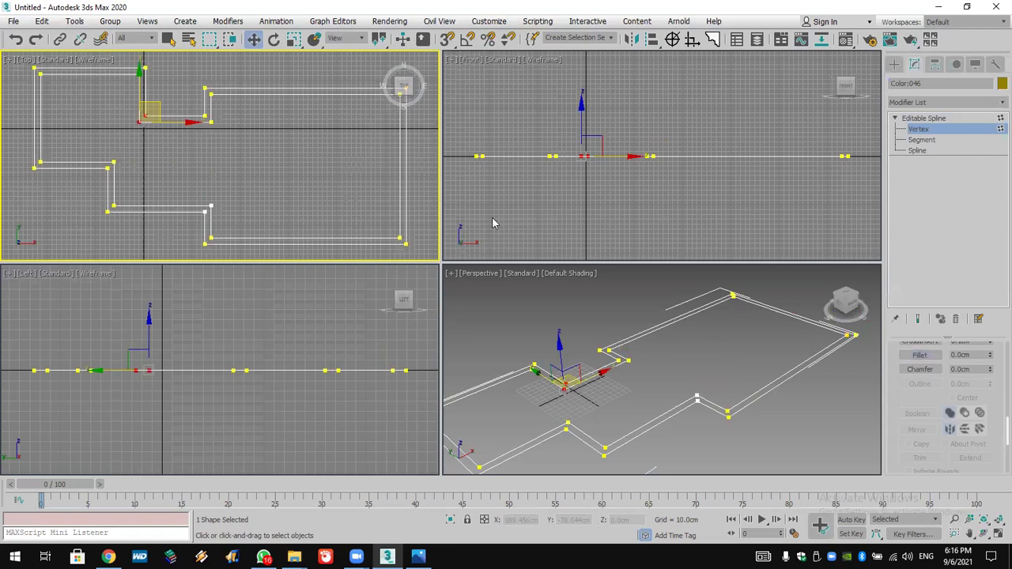
click(922, 369)
drag(126, 174, 114, 126)
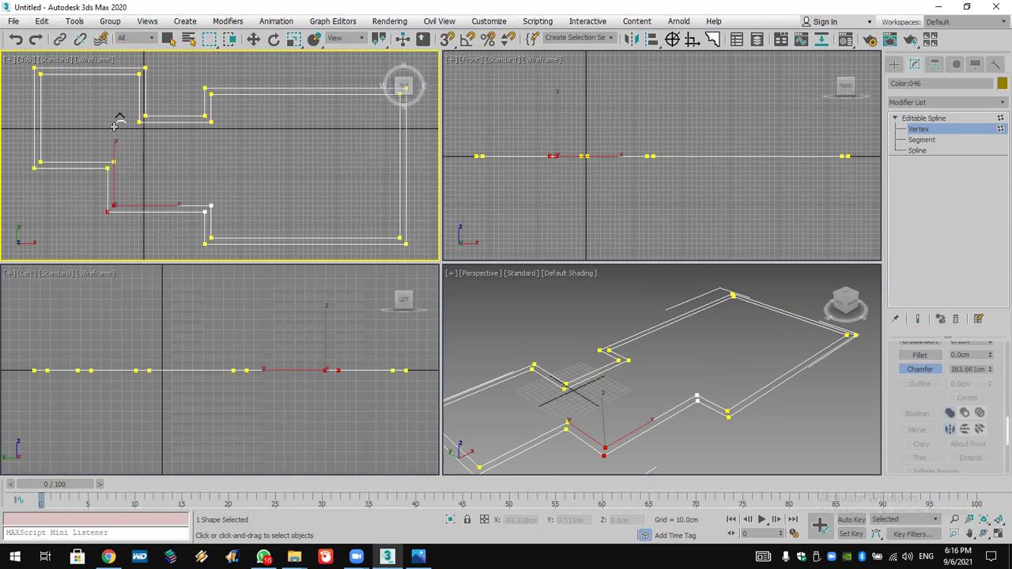
Try the Extrude modifier on the unwelded floor plan spline, check its parameters, and undo it
click(927, 118)
click(930, 102)
text(esh)
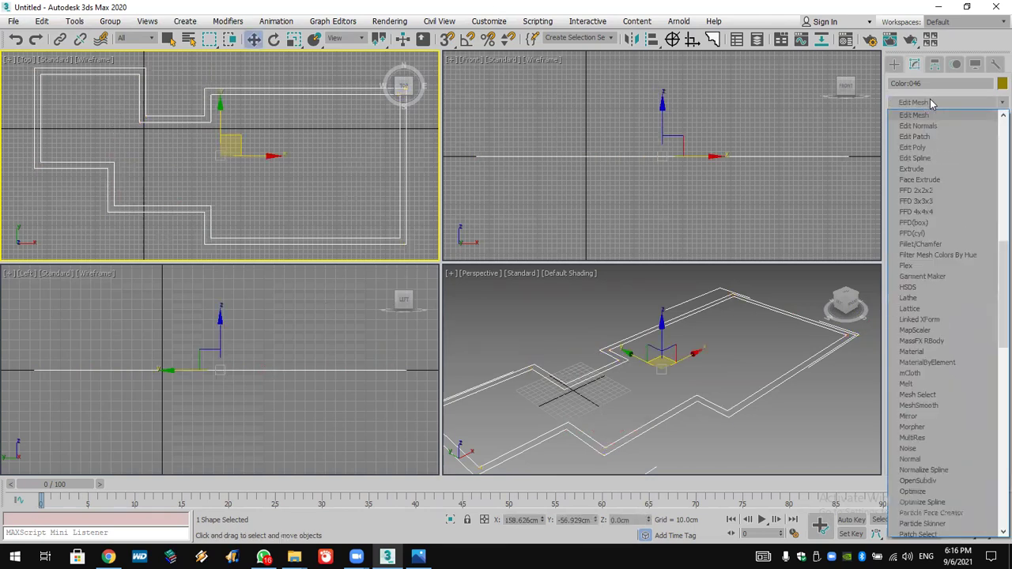
click(939, 169)
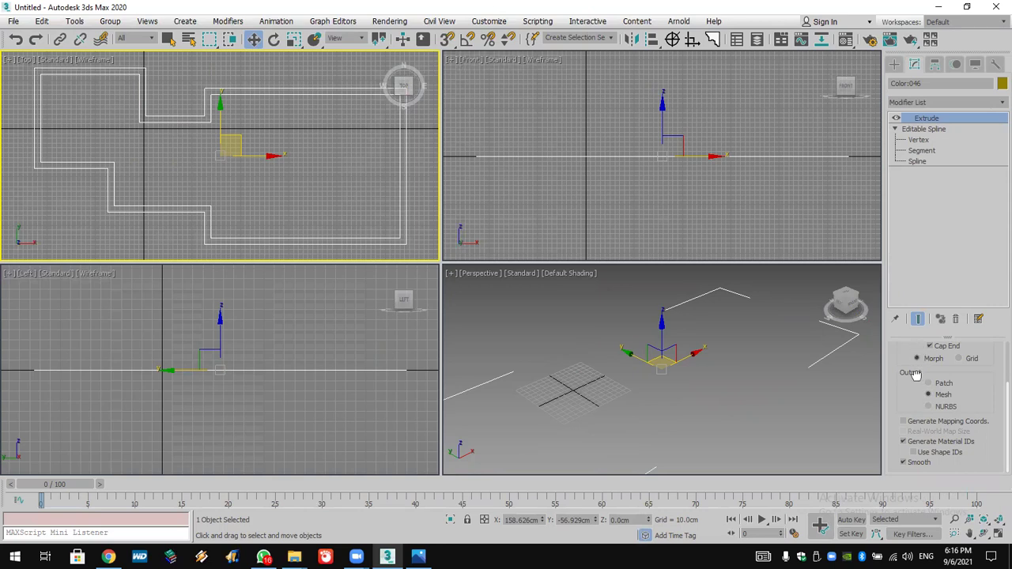
drag(915, 374, 904, 442)
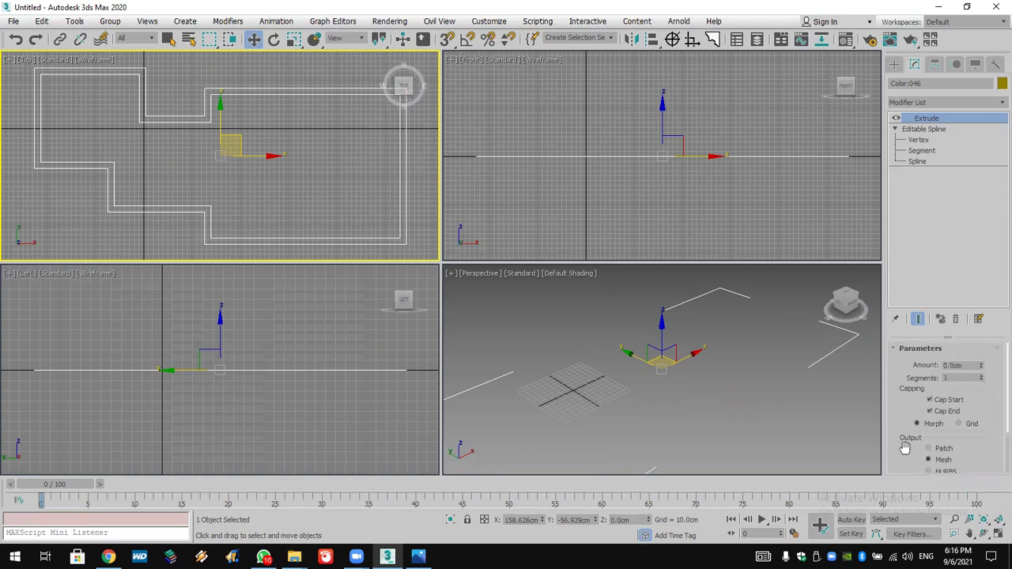
click(17, 40)
Select all vertices of the floor plan spline and weld them with a 0.1 cm threshold
click(918, 129)
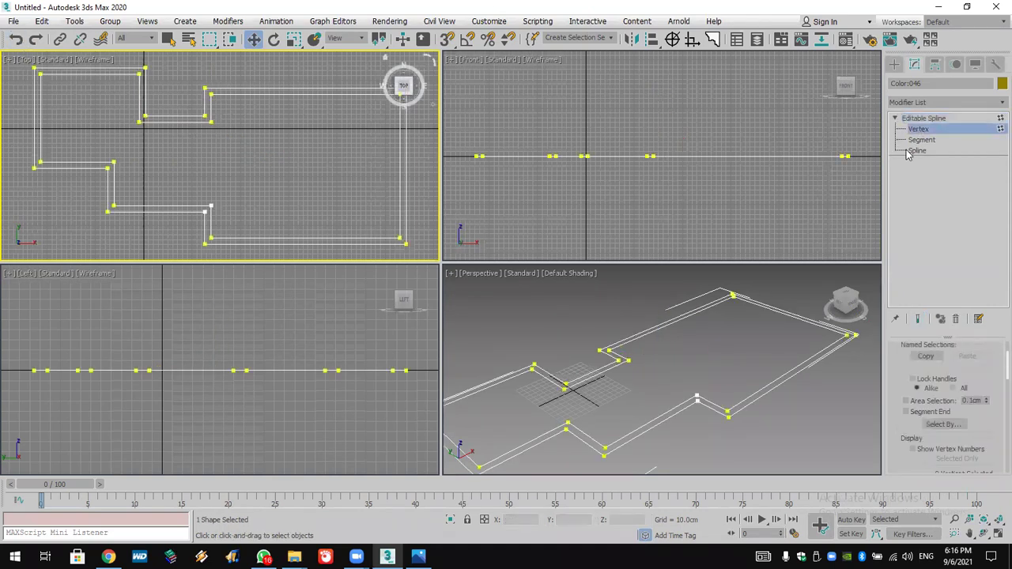
key(ctrl+a)
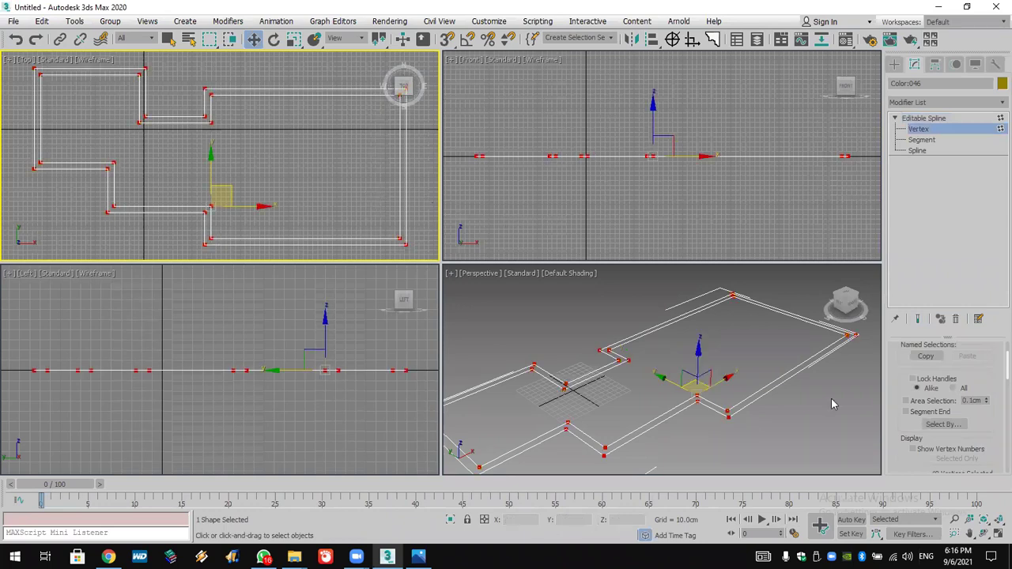
scroll(895, 387, up, 2)
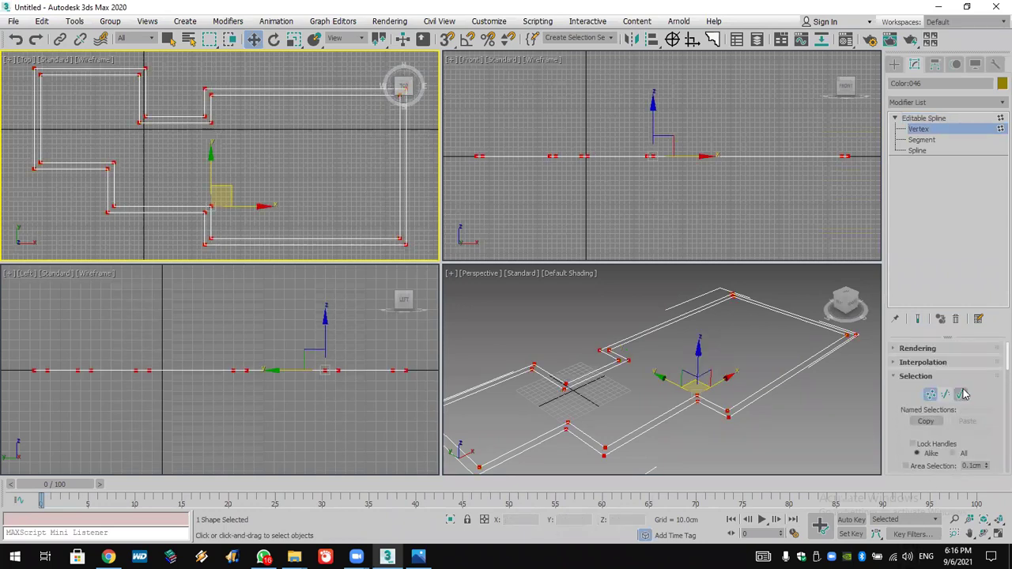
scroll(949, 431, down, 5)
scroll(937, 445, down, 5)
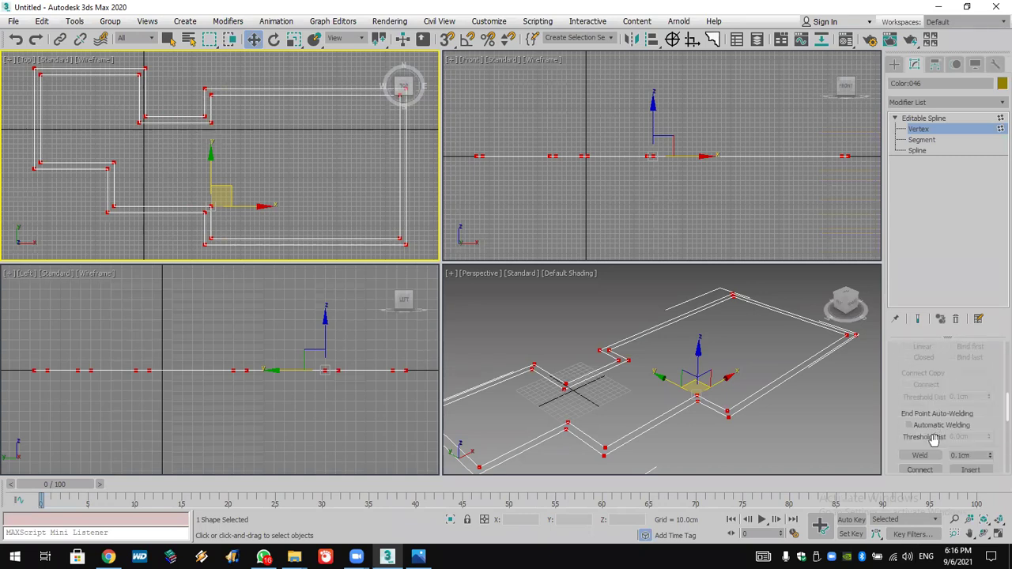
scroll(934, 440, down, 1)
click(922, 417)
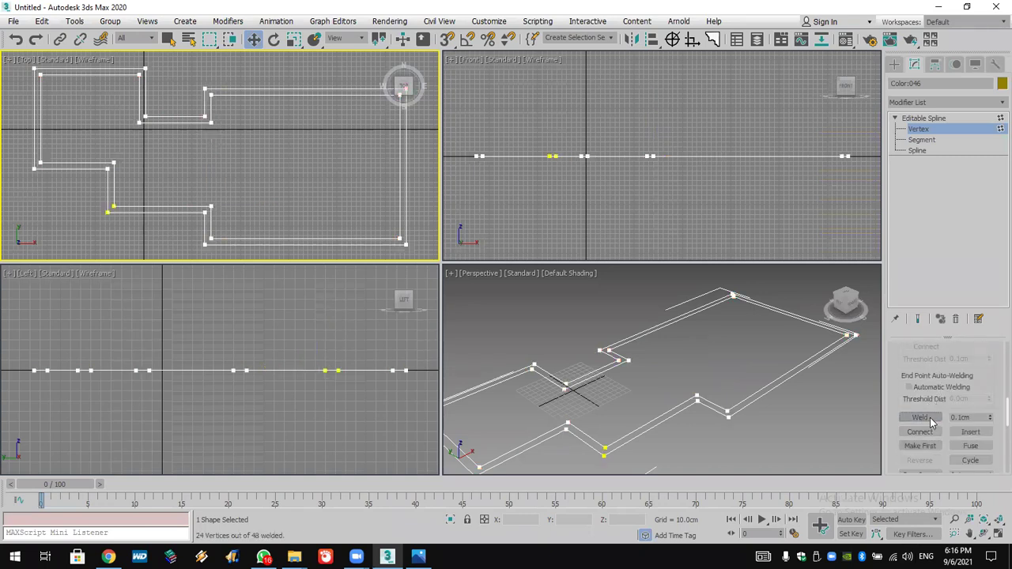
Fillet the inner and outer vertices of the floor plan's lower-right corner into a wide curve in the Top view
click(404, 240)
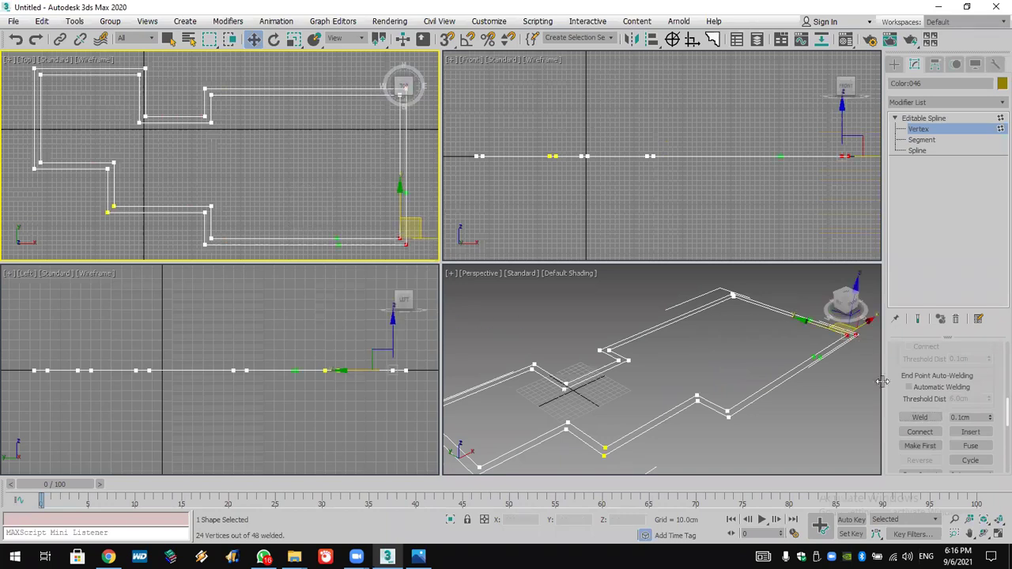
scroll(895, 431, down, 5)
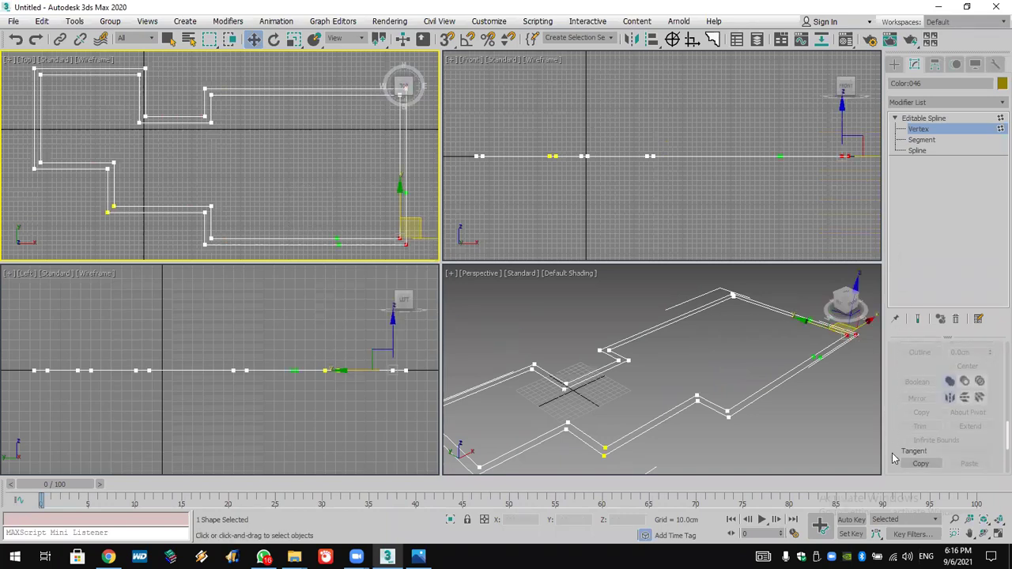
scroll(902, 455, down, 2)
scroll(918, 447, up, 4)
click(920, 399)
drag(851, 334, 855, 251)
click(333, 219)
Chamfer the four vertices of the short wall section along the floor plan's lower edge
drag(186, 261, 218, 202)
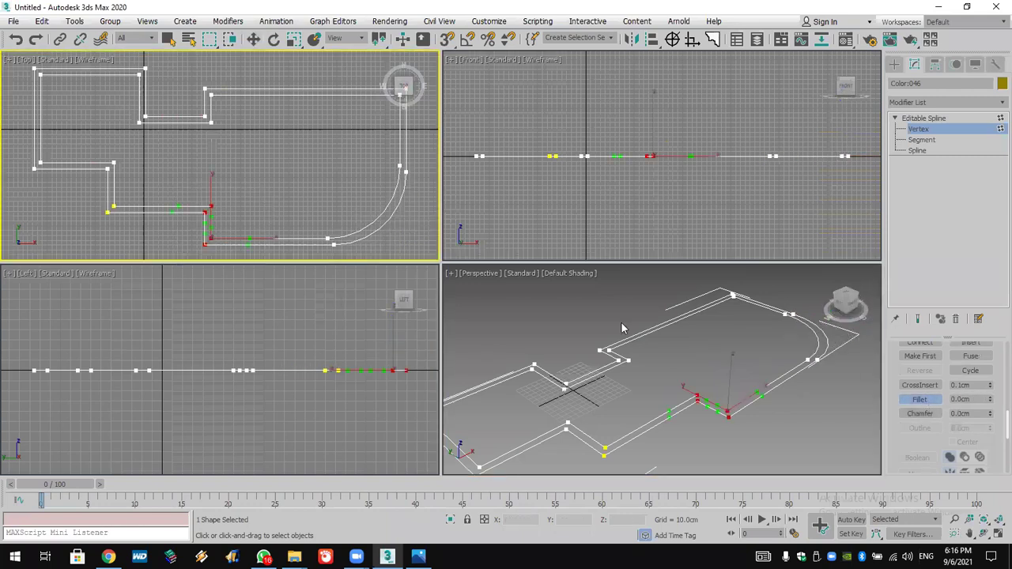
click(920, 413)
drag(208, 235, 208, 233)
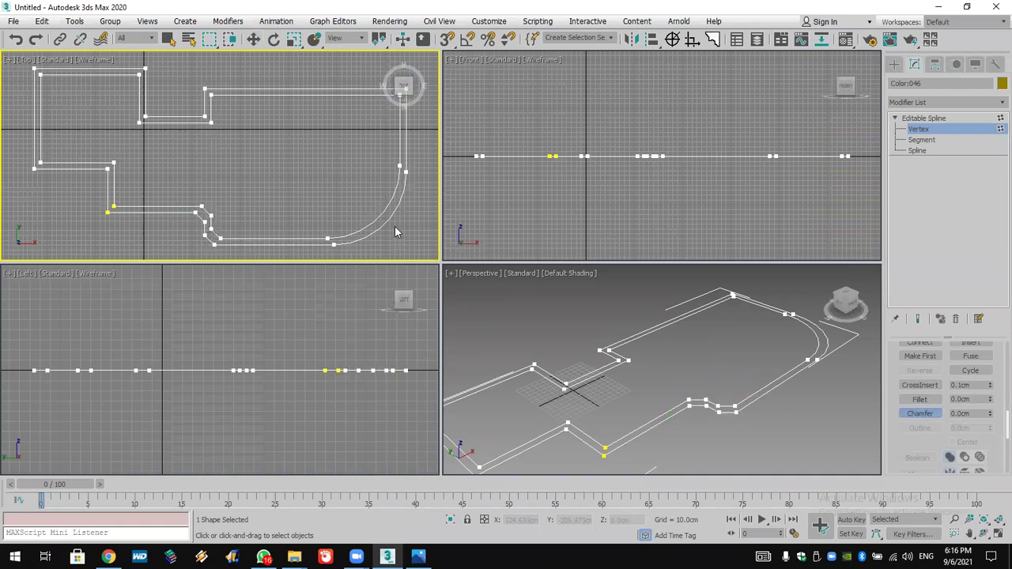
Set the spline's interpolation steps to 100 to smooth the filleted wall corner
scroll(397, 232, up, 5)
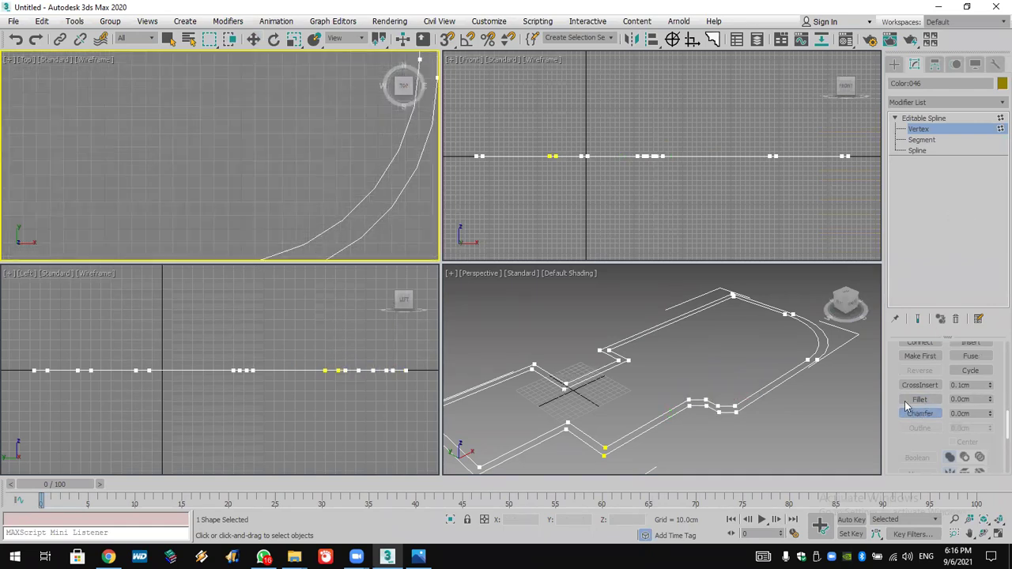
scroll(972, 402, up, 4)
scroll(973, 402, up, 3)
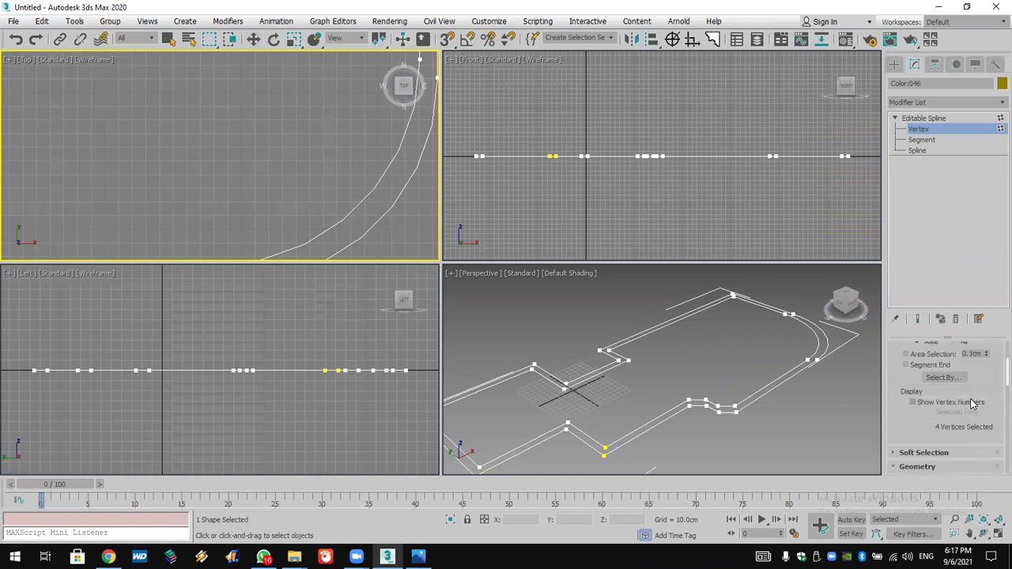
scroll(969, 398, up, 5)
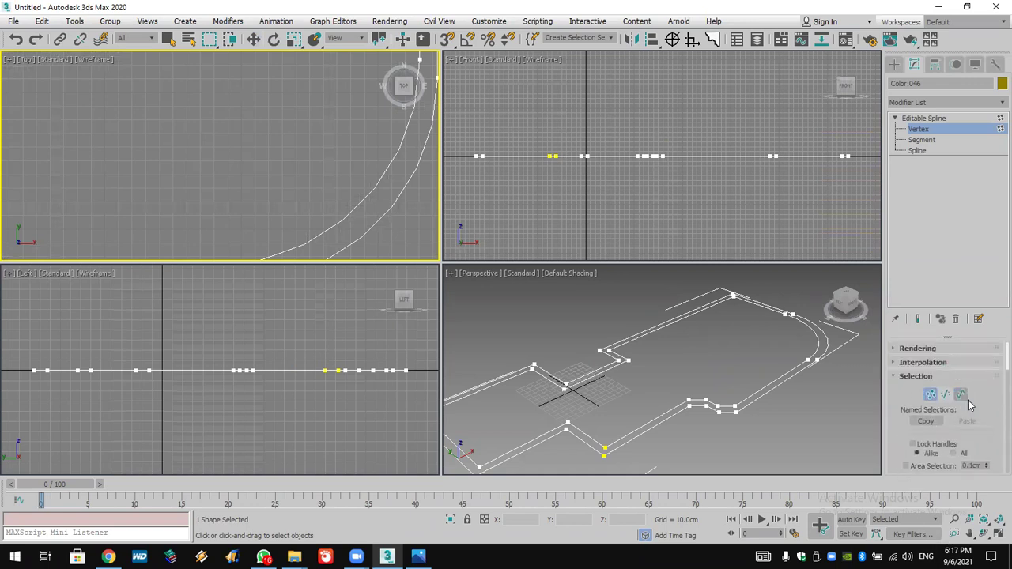
click(971, 363)
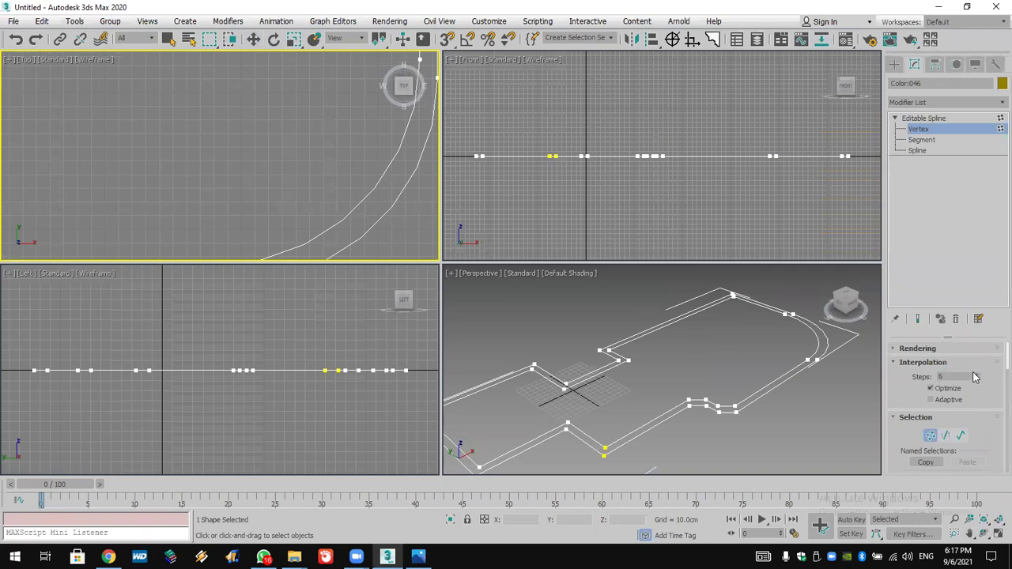
drag(978, 381, 929, 217)
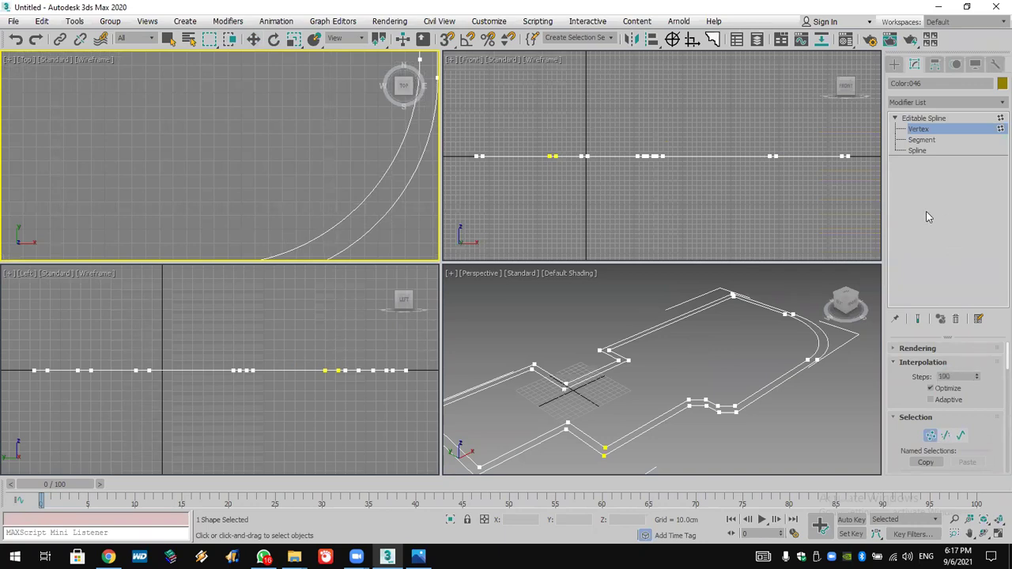
Apply an Extrude modifier to the floor plan spline with an amount of 777.5 cm to raise the walls
click(937, 102)
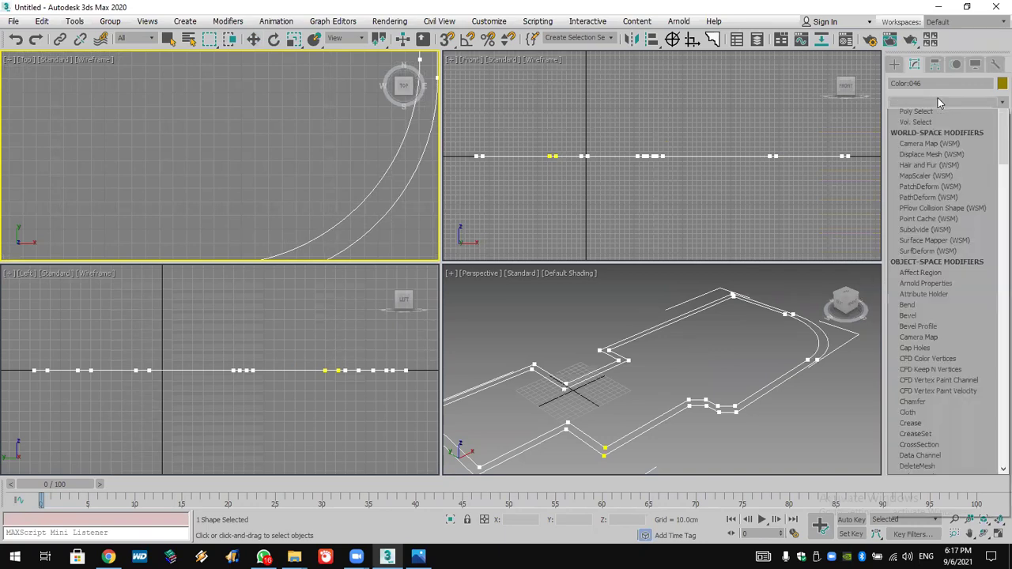
key(e)
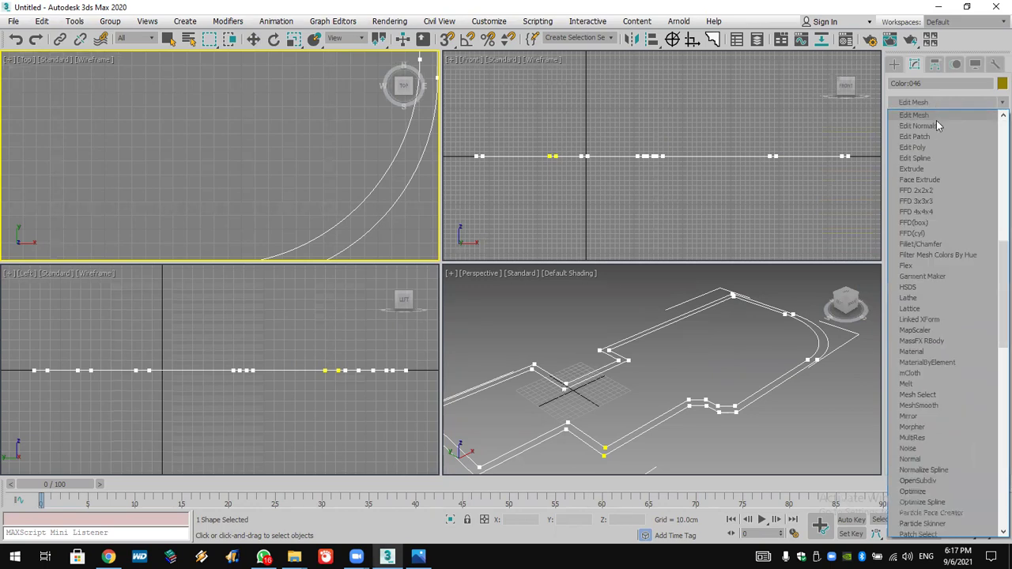
click(933, 168)
drag(981, 366, 980, 320)
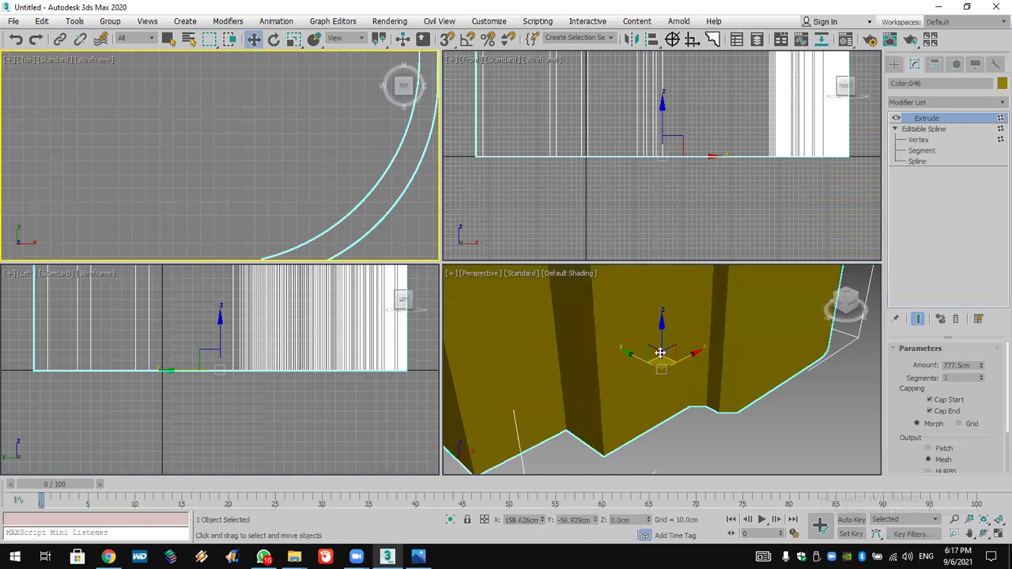
scroll(668, 414, down, 10)
scroll(676, 414, up, 5)
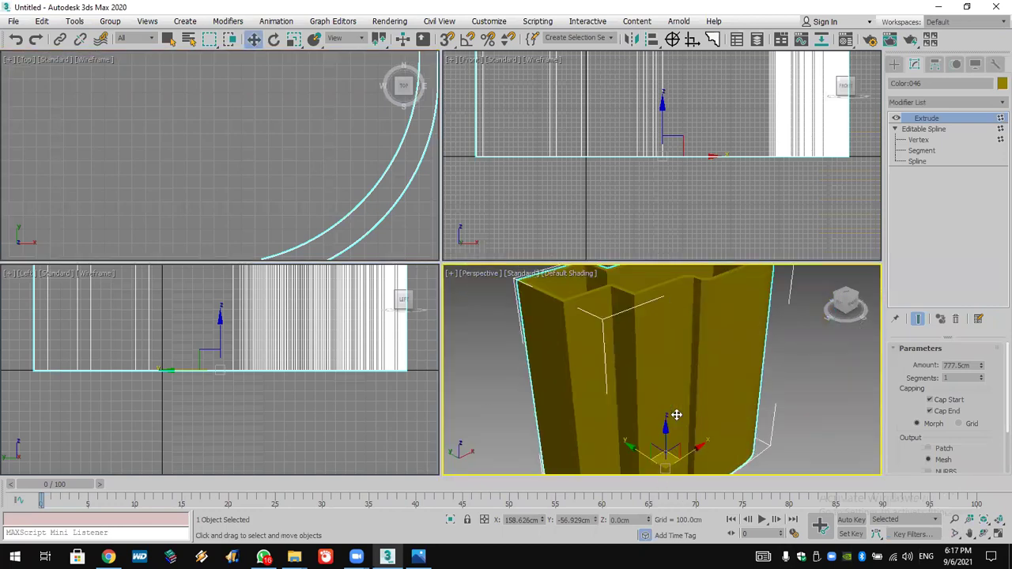
Select the inner wall outline at Spline level and clone it about 922 cm along X, beside the floor plan
click(911, 162)
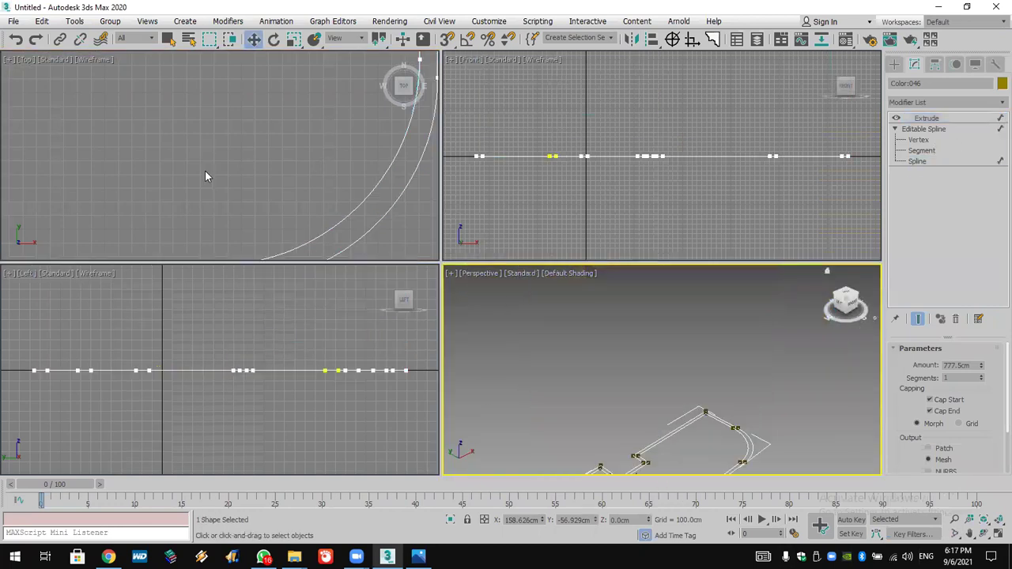
scroll(204, 170, down, 5)
click(231, 204)
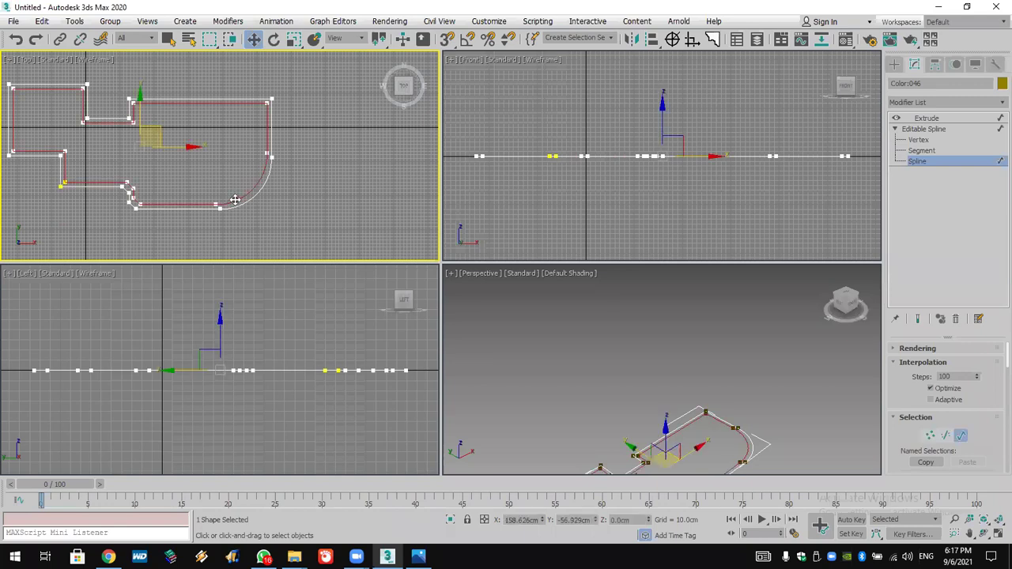
shift+drag(165, 150, 555, 149)
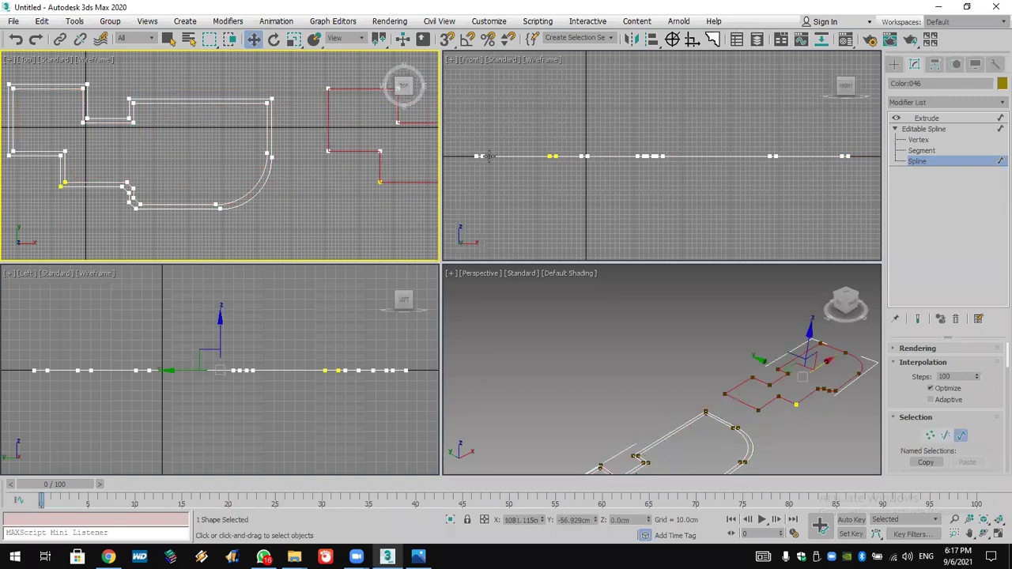
Detach the copied inner outline as a separate object named Shape001
scroll(909, 403, down, 10)
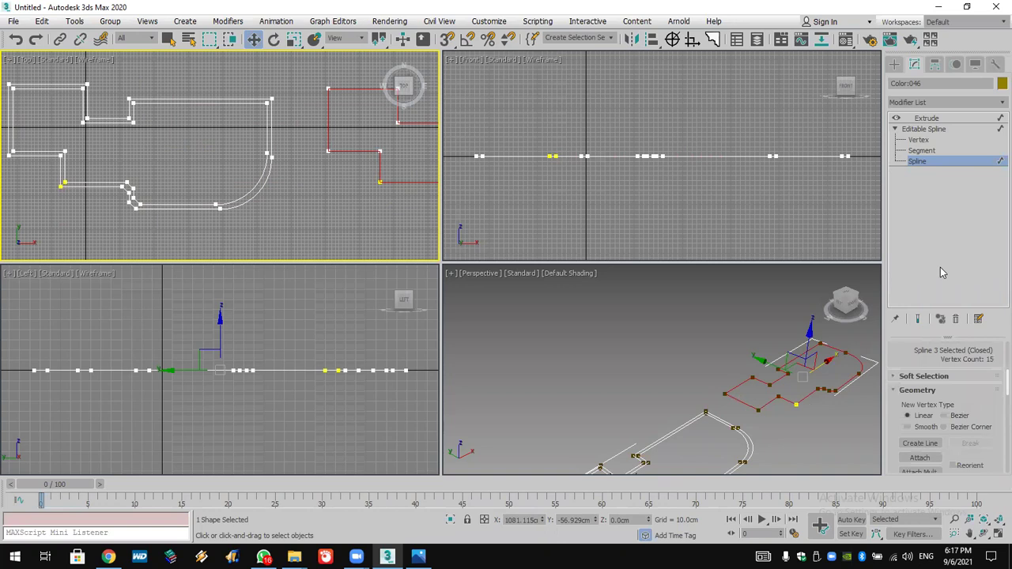
scroll(946, 447, down, 3)
scroll(946, 446, down, 8)
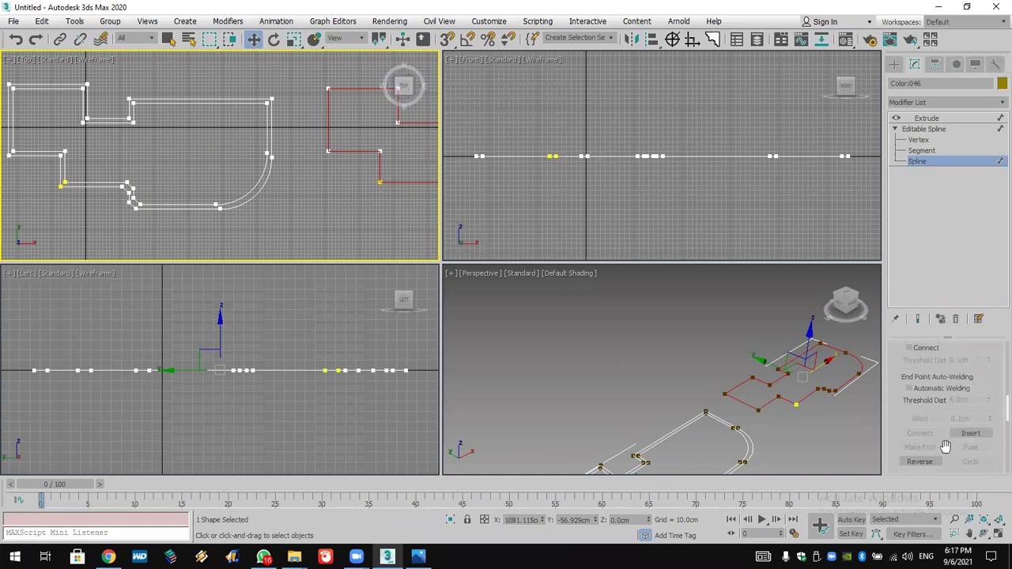
scroll(945, 446, down, 5)
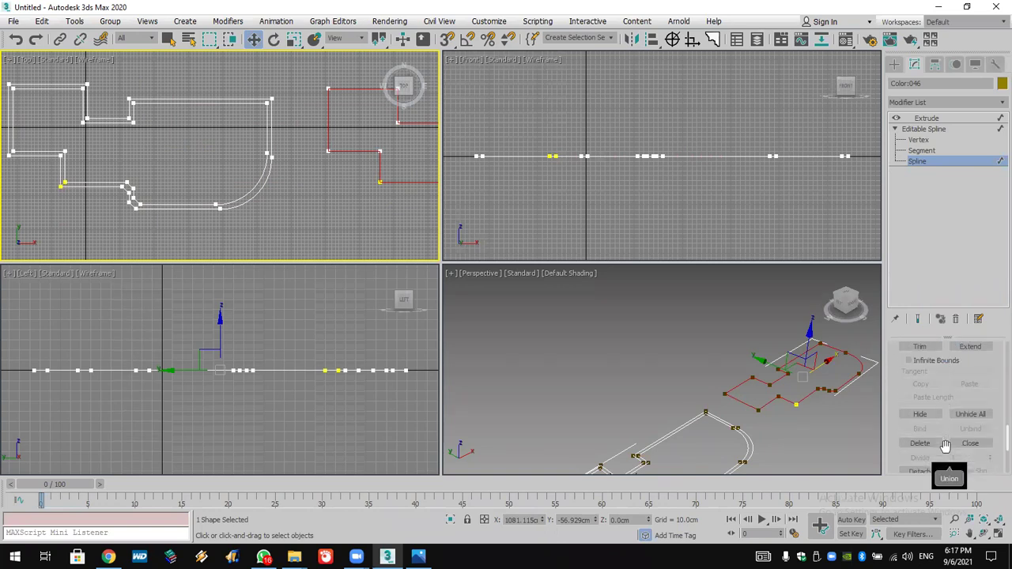
click(919, 395)
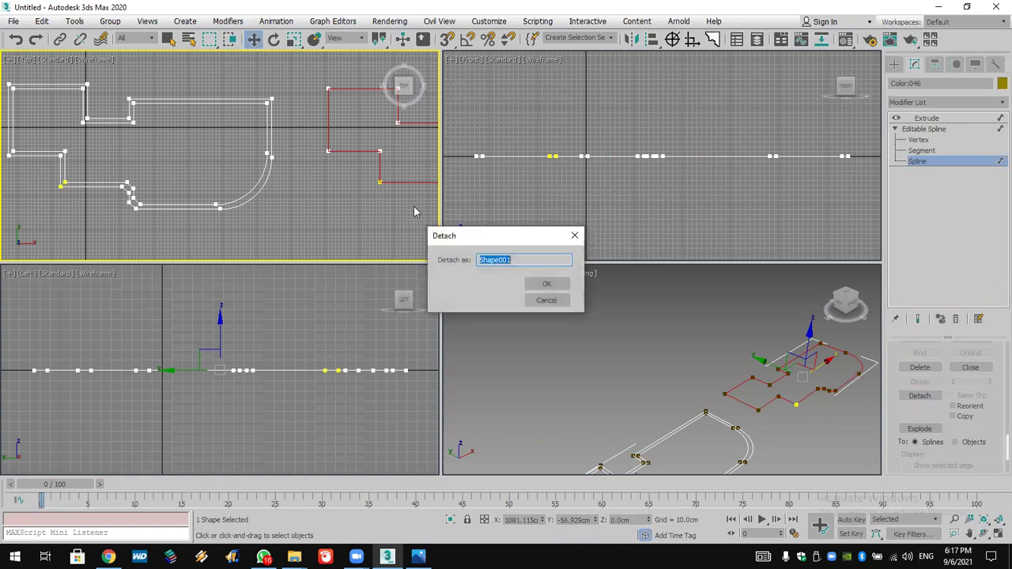
click(537, 285)
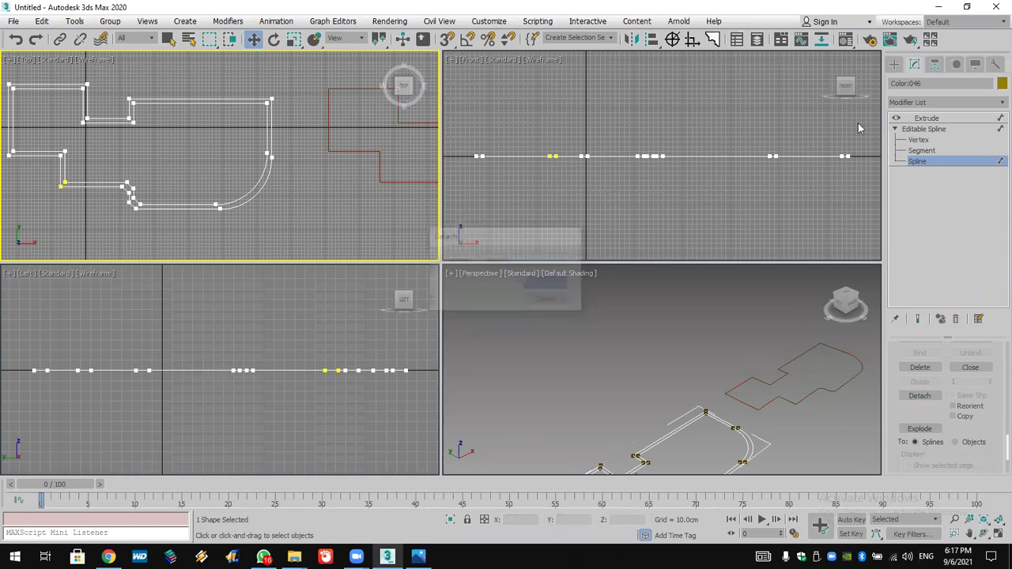
Apply an Extrude modifier to the detached outline Shape001 and set its amount to 1 cm to form a thin slab
click(929, 118)
click(939, 103)
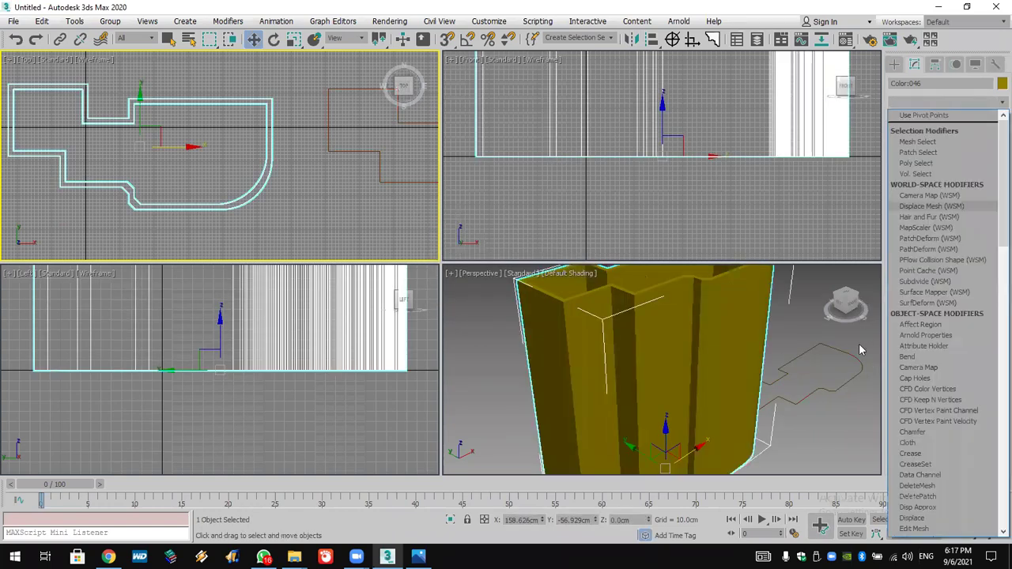
key(Escape)
click(844, 382)
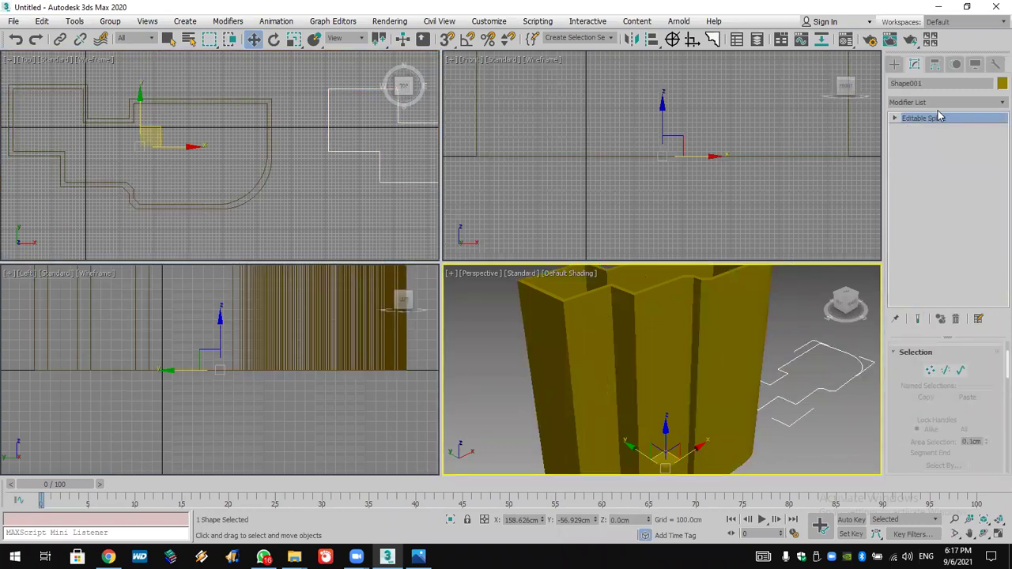
key(e)
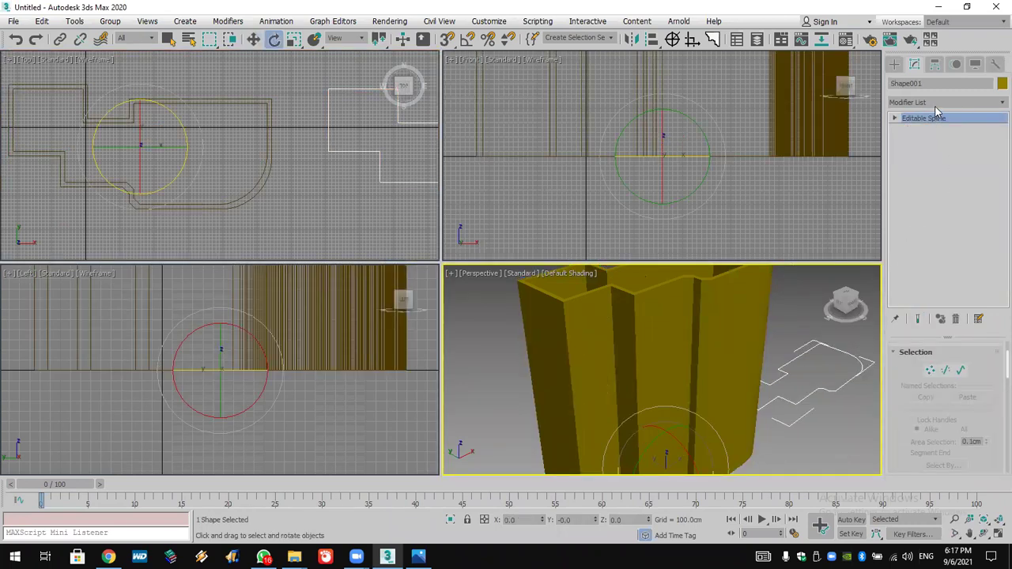
click(928, 101)
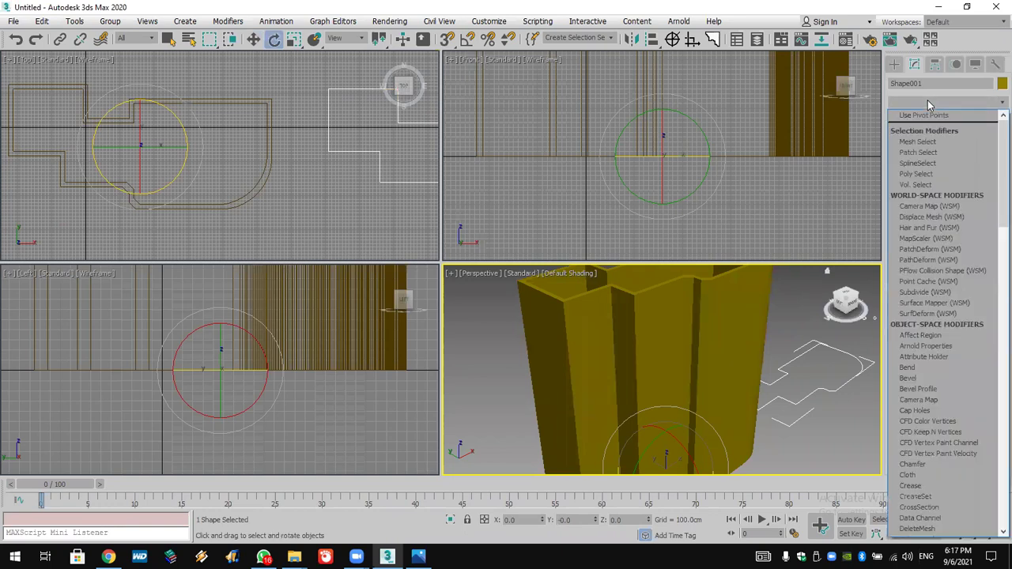
key(e)
click(934, 169)
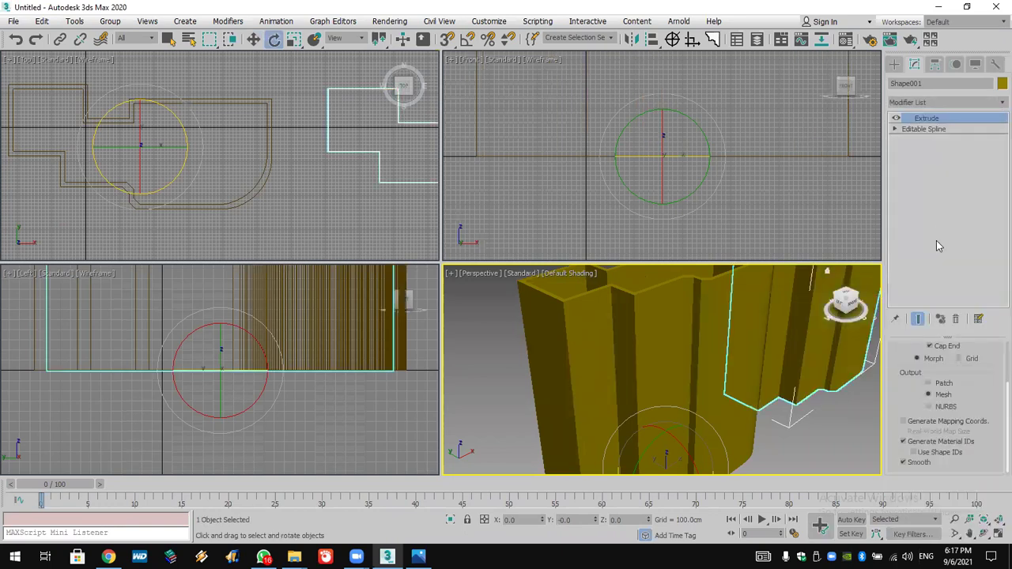
click(968, 365)
text(1)
key(Return)
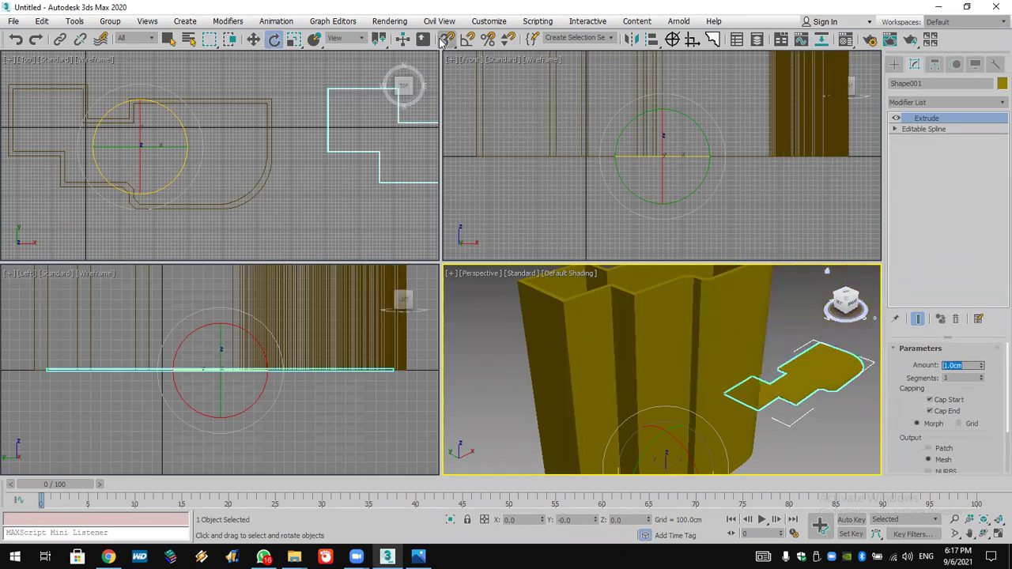
Enable vertex snapping and move the thin slab so its corner snaps to the matching inner corner of the extruded walls
right_click(447, 38)
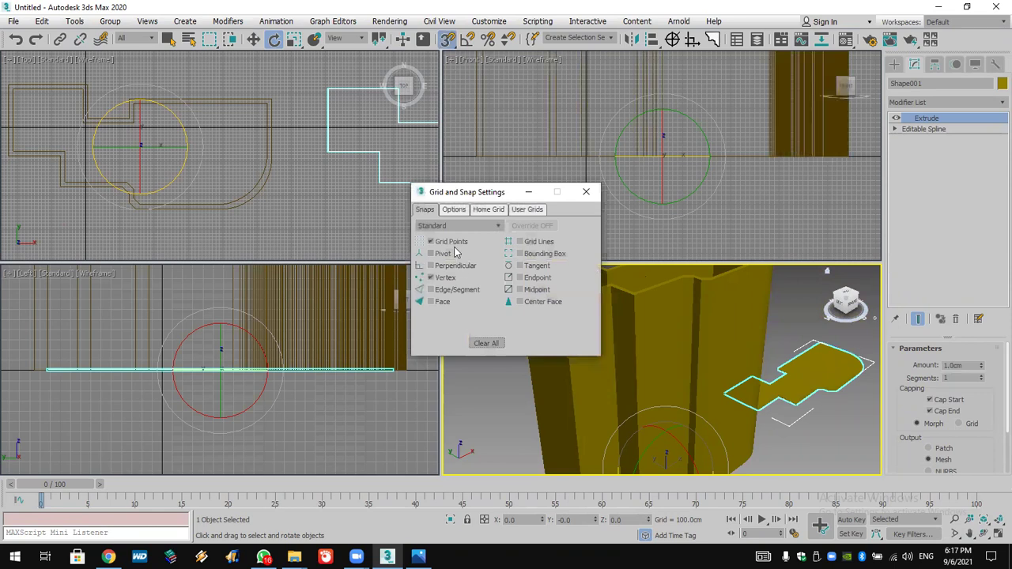
click(586, 192)
mouse_move(332, 154)
middle_down()
mouse_move(327, 161)
mouse_move(345, 169)
middle_up()
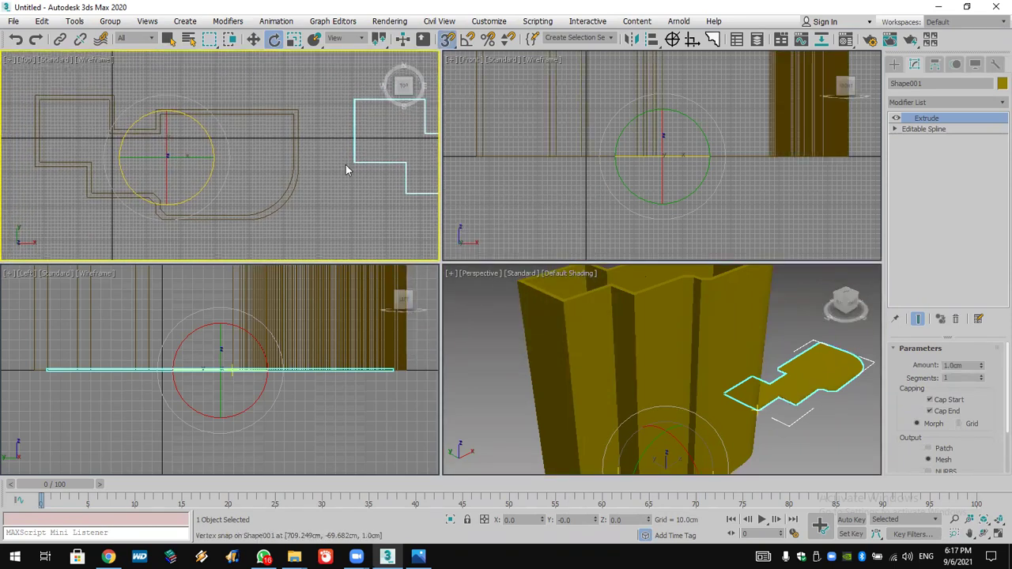
click(252, 40)
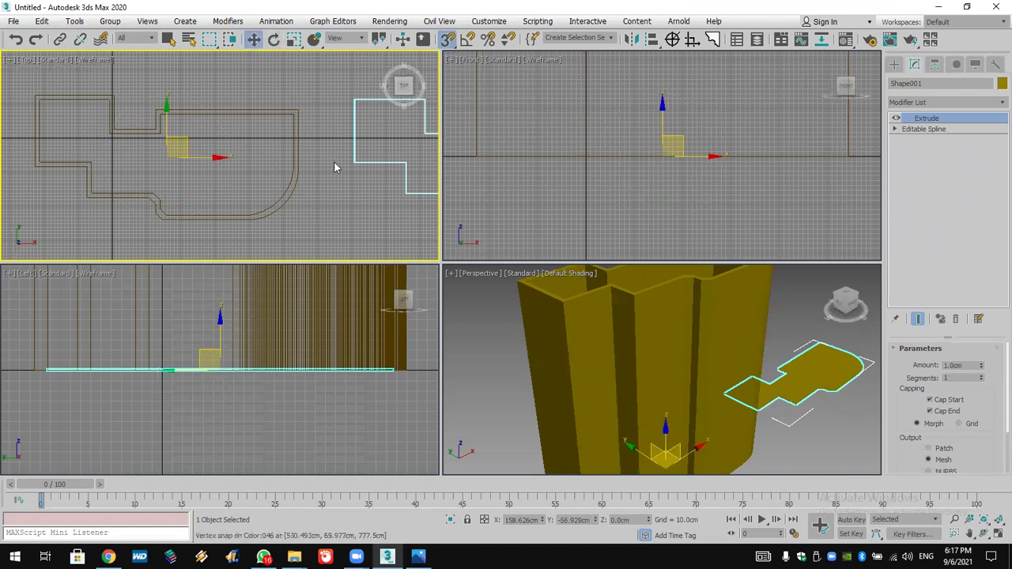
drag(355, 164, 36, 162)
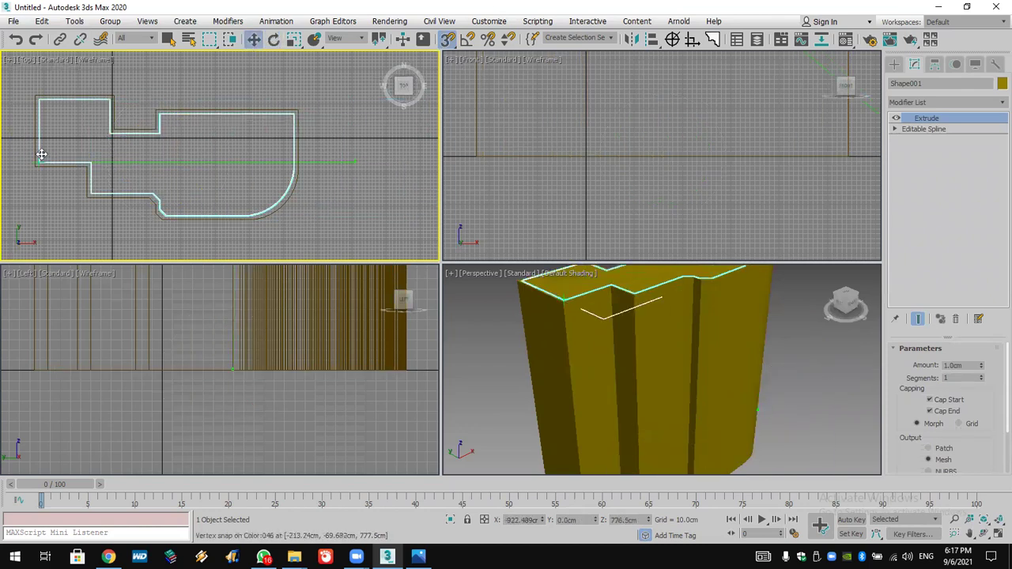
alt+middle_drag(554, 332, 507, 328)
scroll(514, 316, down, 2)
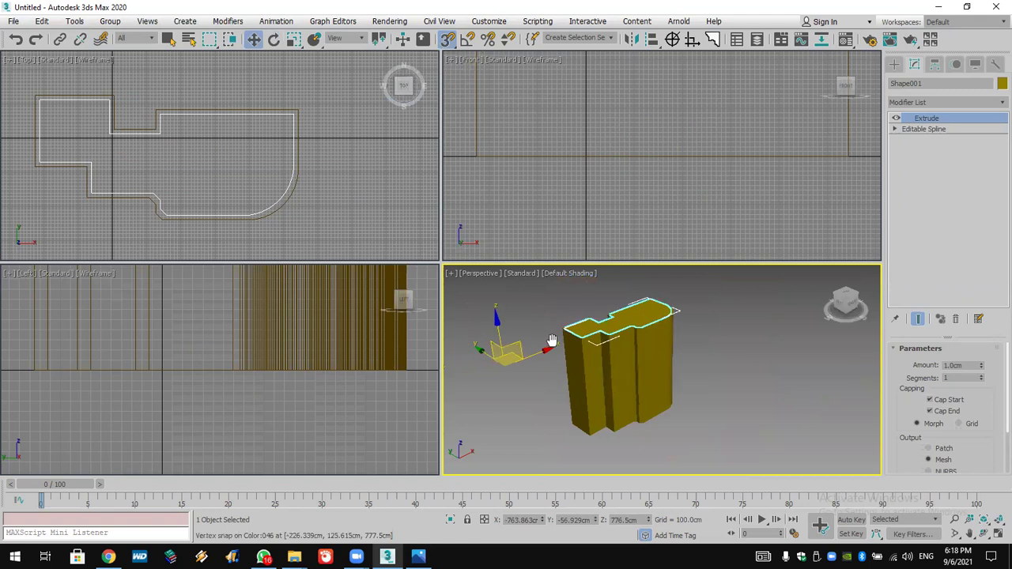
Turn snapping off and lower the slab inside the walls to a Z position of about 690 cm
key(s)
drag(505, 340, 503, 352)
scroll(573, 354, up, 4)
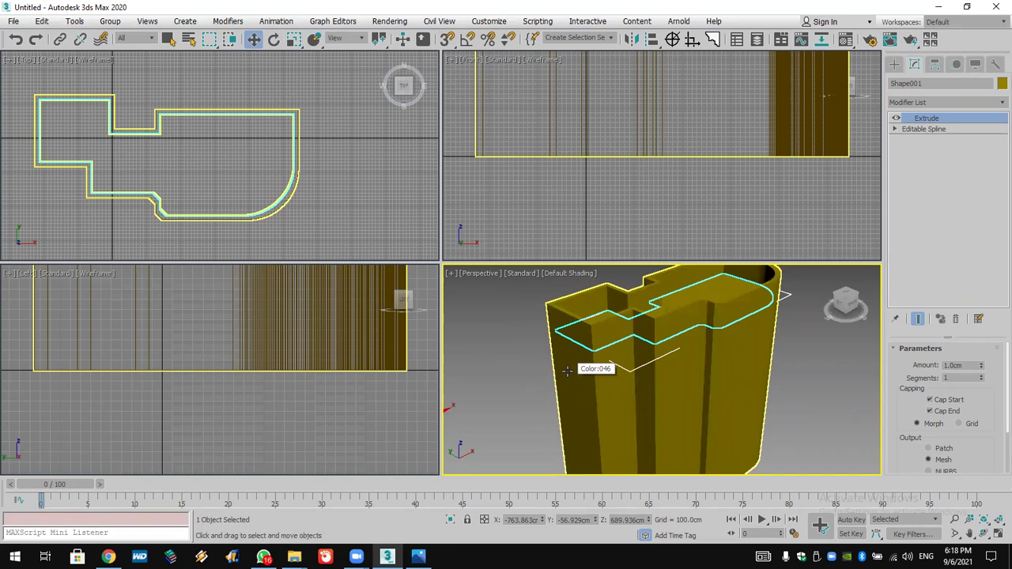
Reset the scene without saving the walls and slab model
click(21, 22)
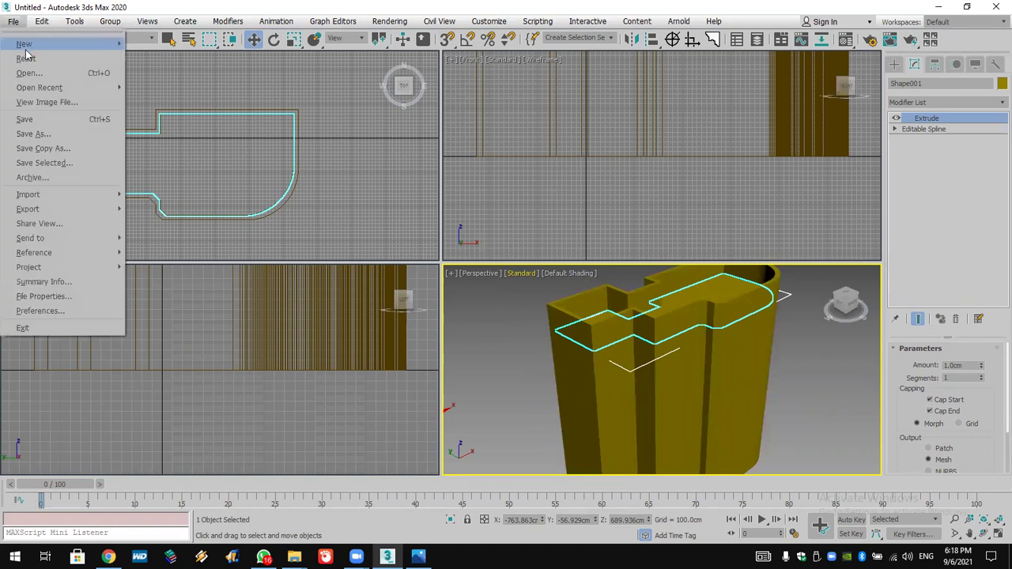
click(35, 56)
click(508, 303)
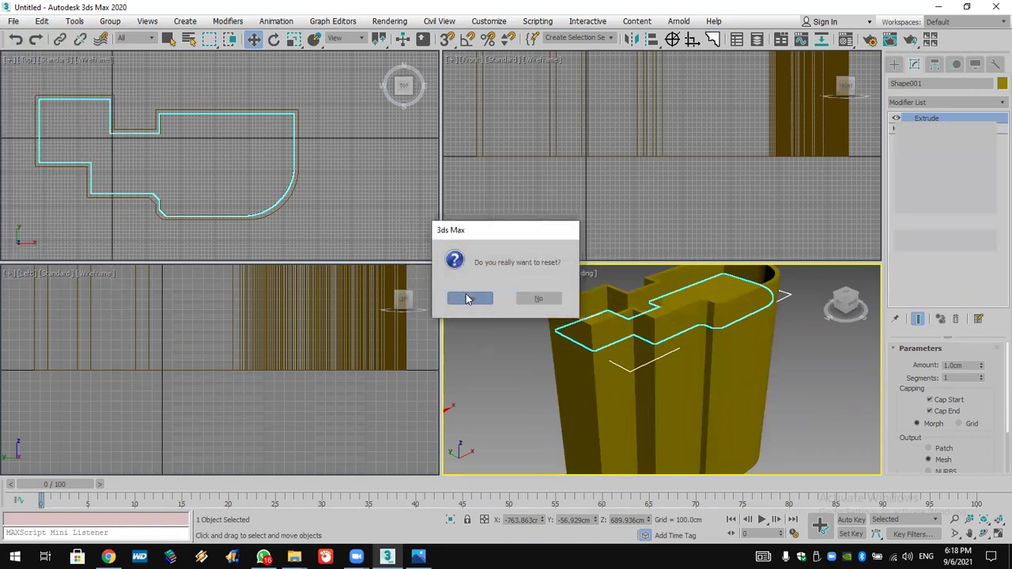
click(468, 298)
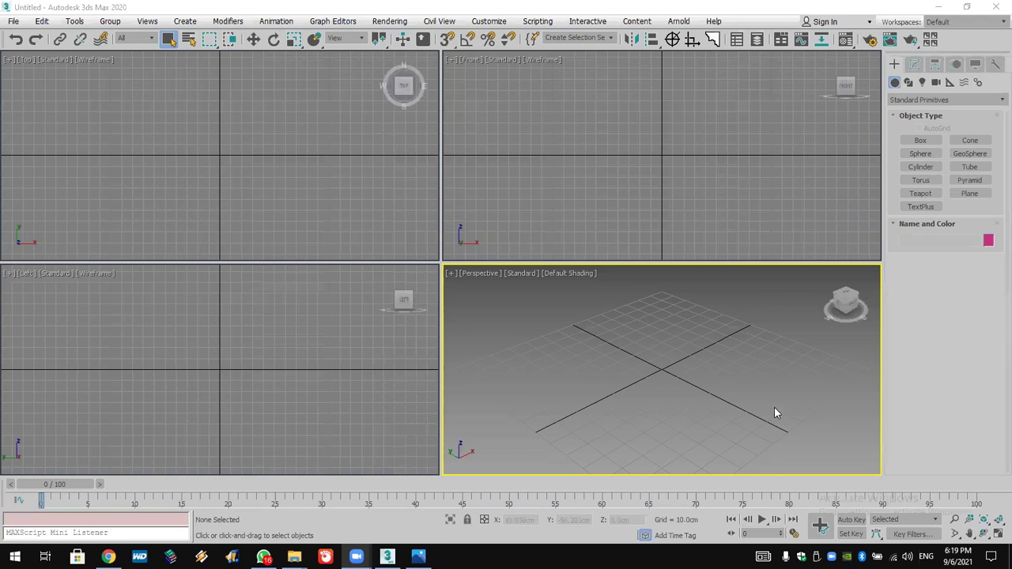
drag(788, 431, 639, 351)
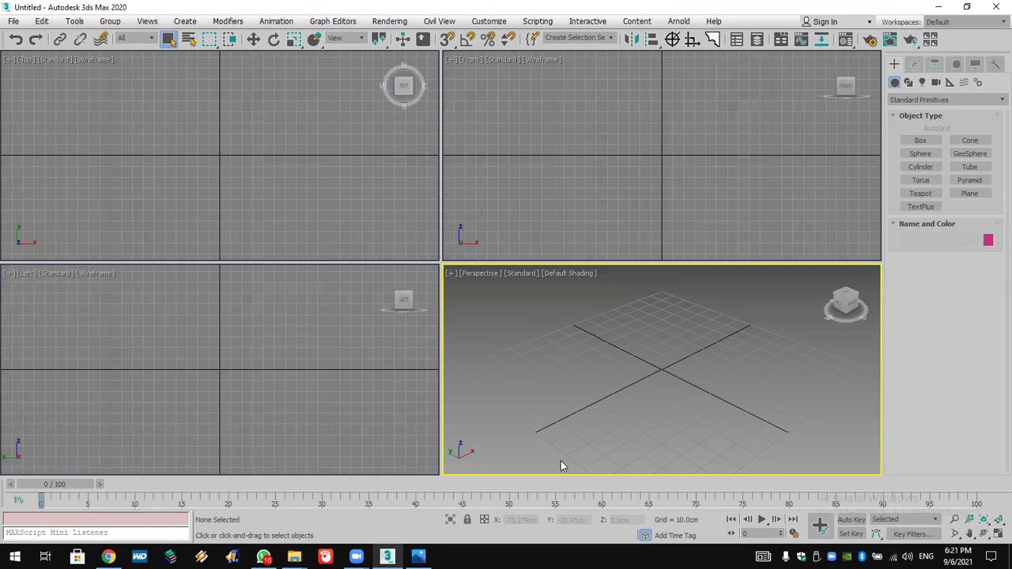
click(368, 214)
click(507, 357)
drag(338, 346, 536, 220)
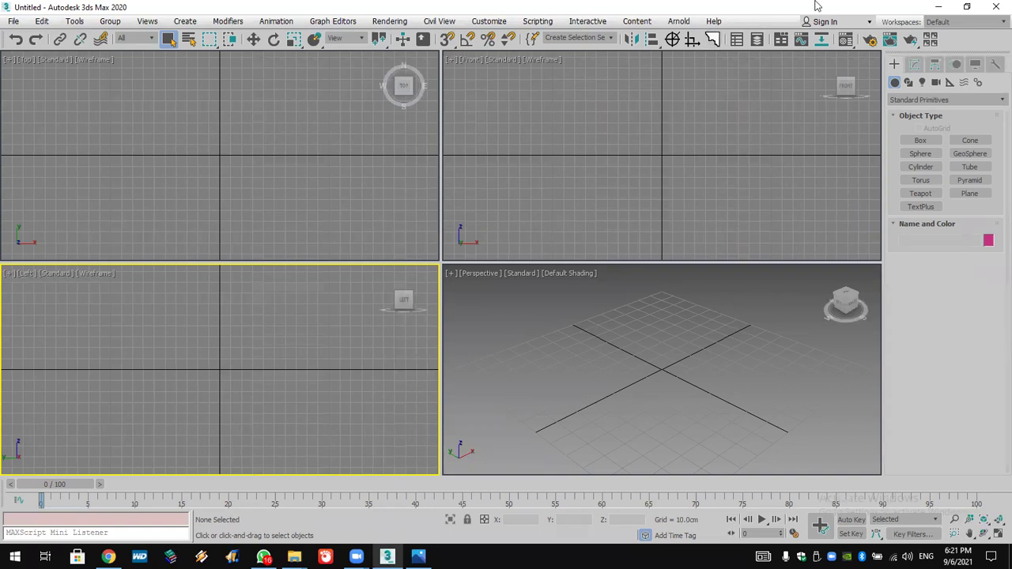
Look through the Extended Splines shape types and return to the standard Splines category
click(909, 83)
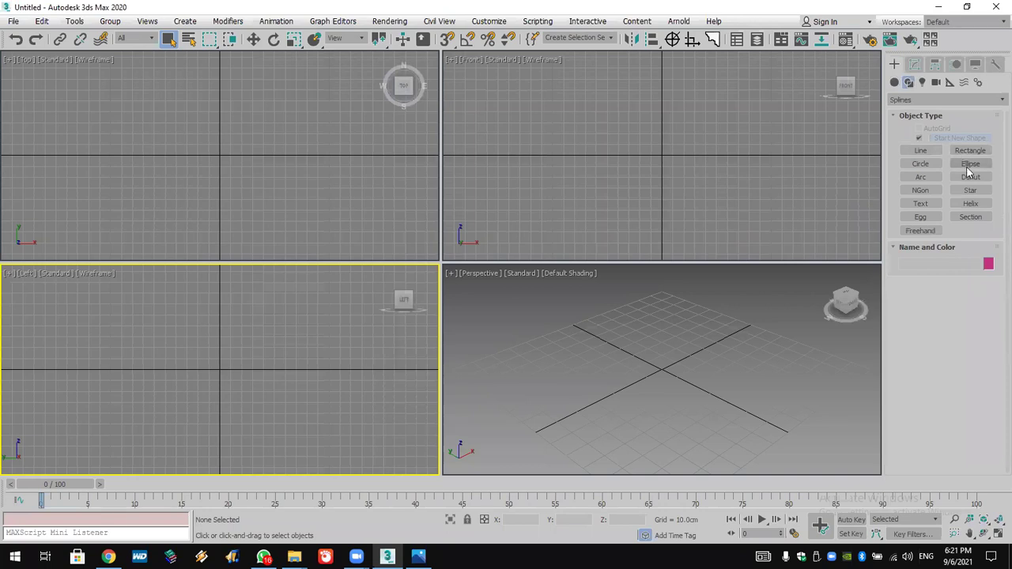
click(947, 100)
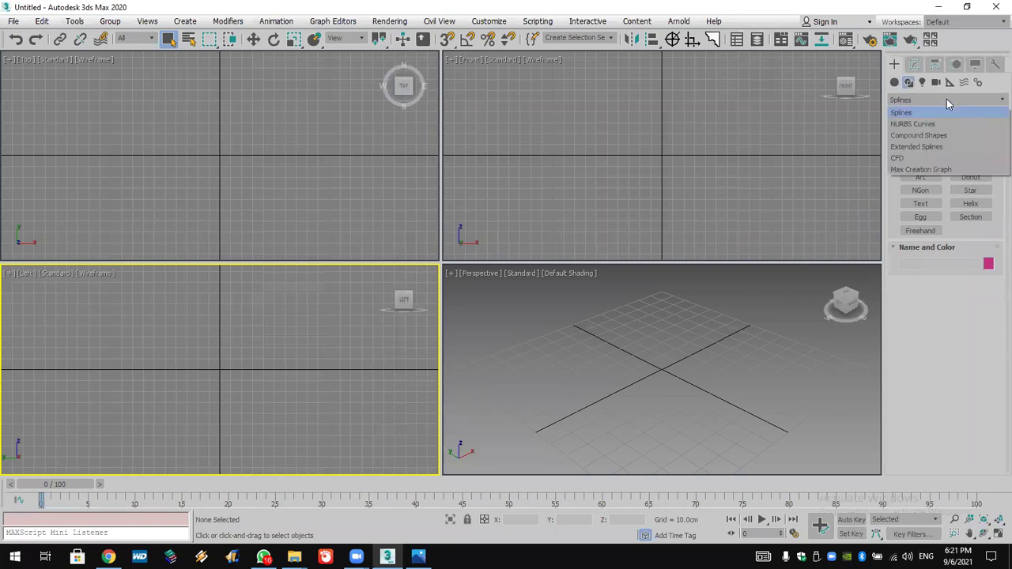
click(951, 147)
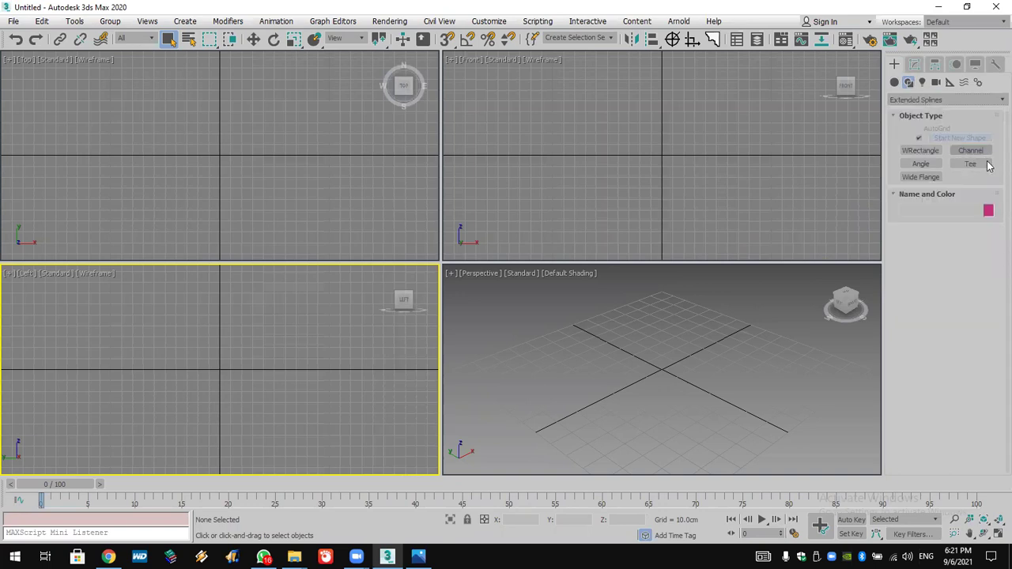
click(917, 105)
click(919, 109)
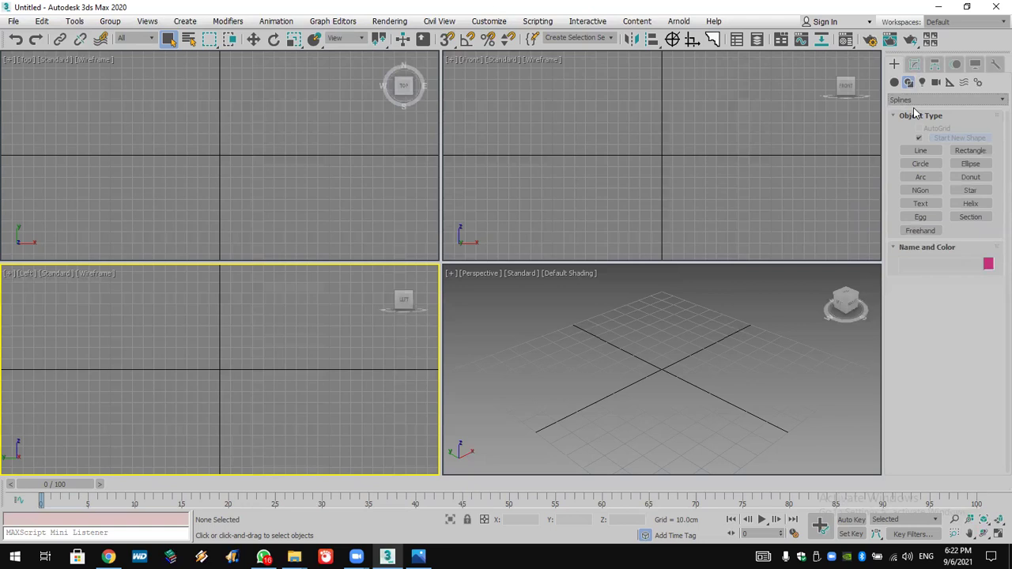
Try drawing a freeform curved line in the Top view with the Line tool, and undo it
click(922, 151)
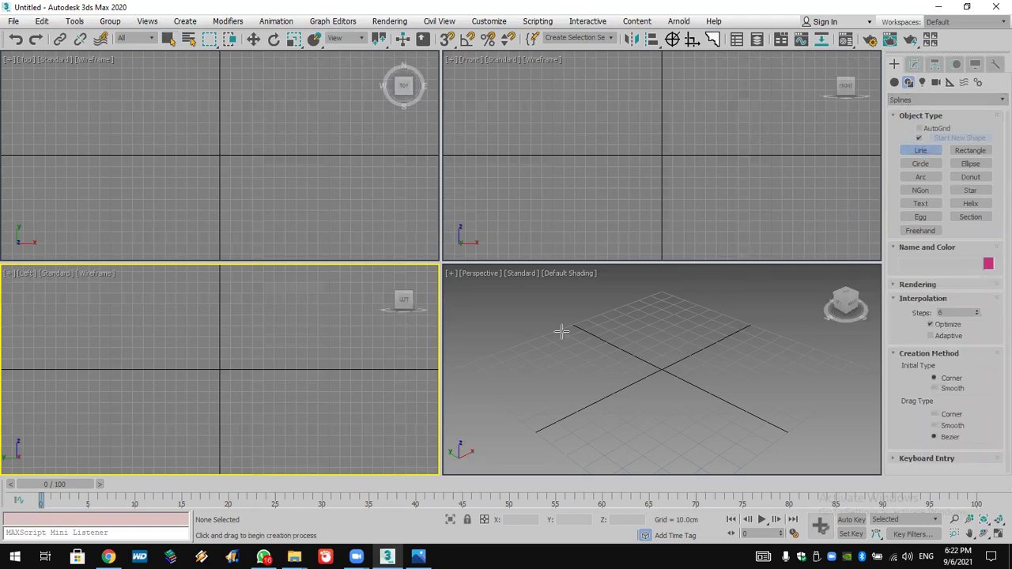
drag(170, 58, 102, 129)
click(373, 152)
click(300, 108)
click(242, 100)
right_click(260, 84)
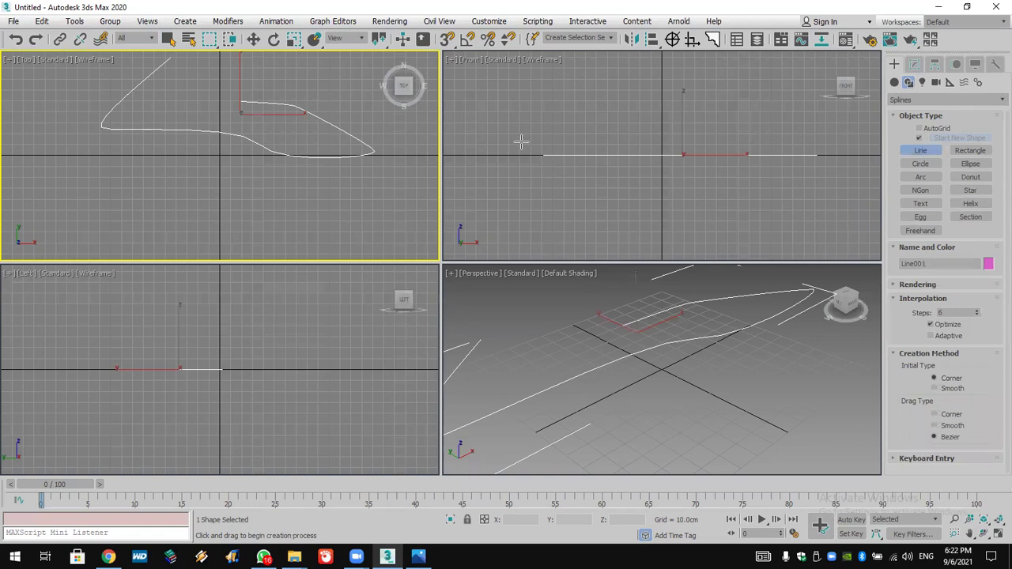
key(ctrl+z)
right_click(464, 104)
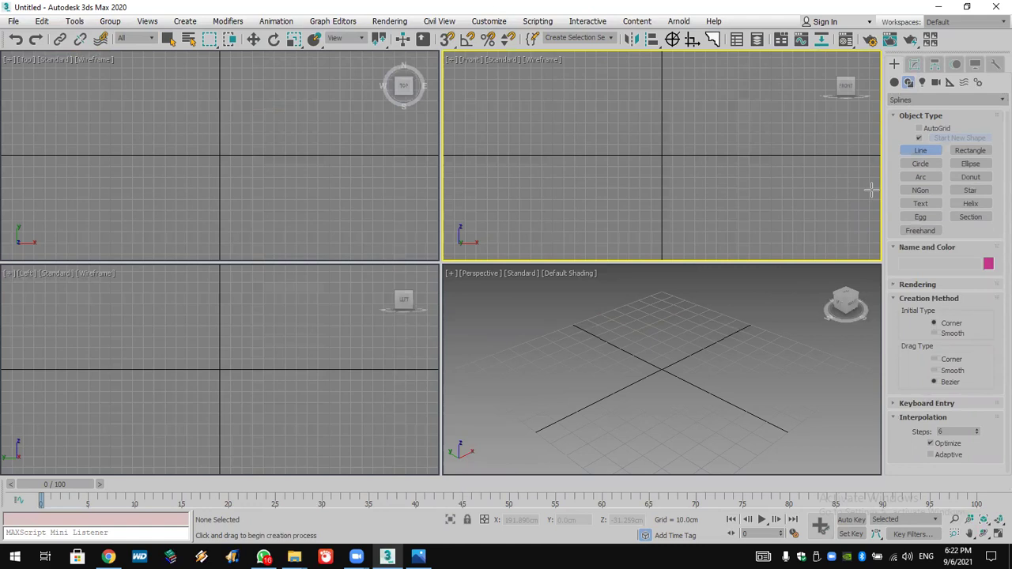
Draw a helix of about 27.8 cm radius and 76.3 cm height at the origin in Perspective, and delete it
click(976, 207)
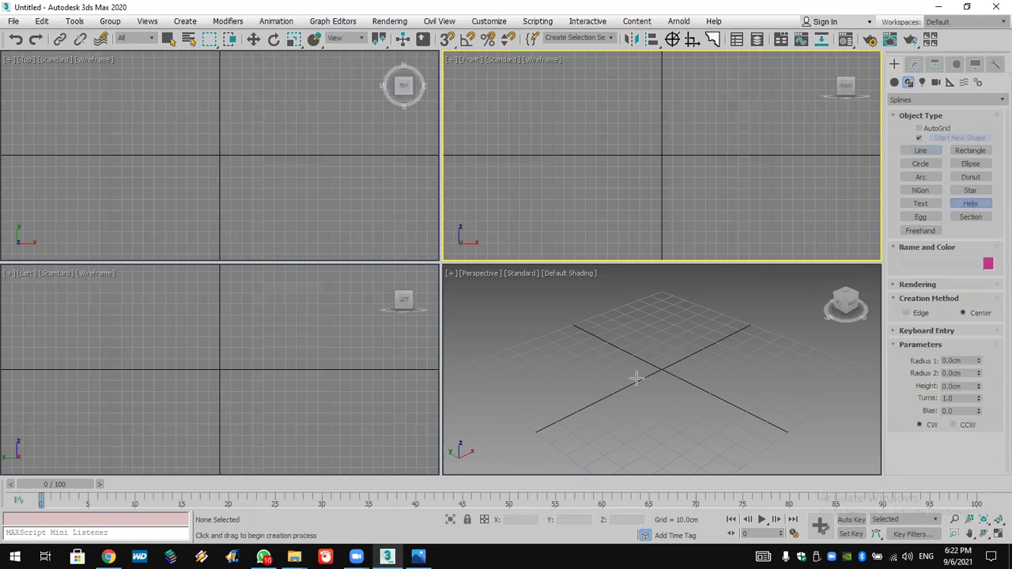
drag(662, 368, 668, 413)
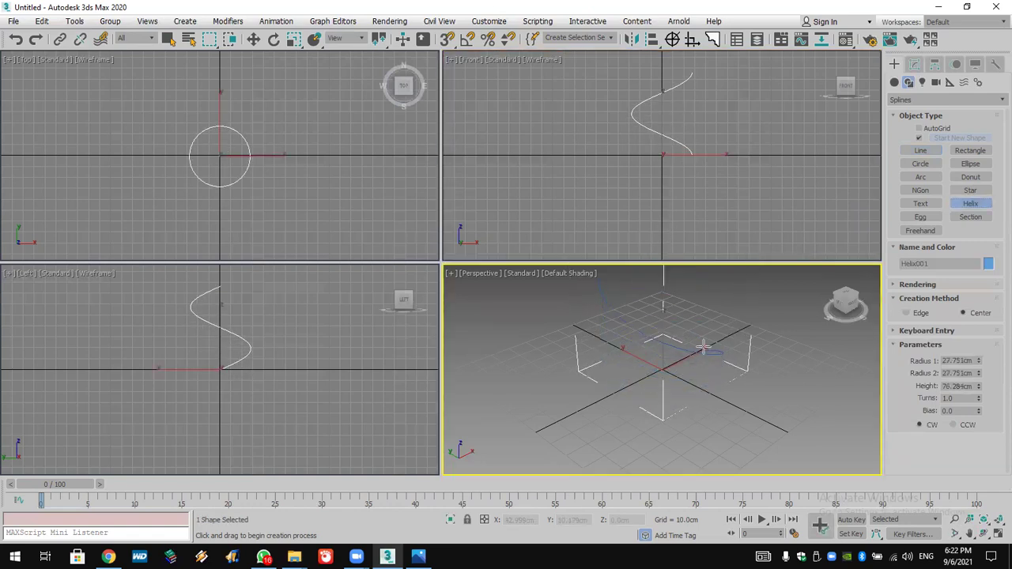
middle_drag(672, 393, 671, 443)
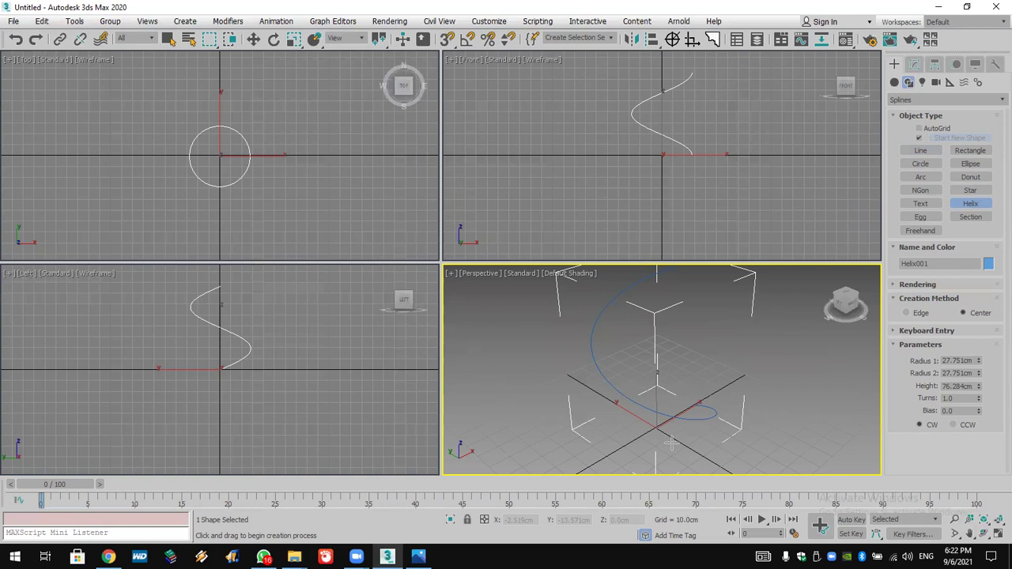
key(Delete)
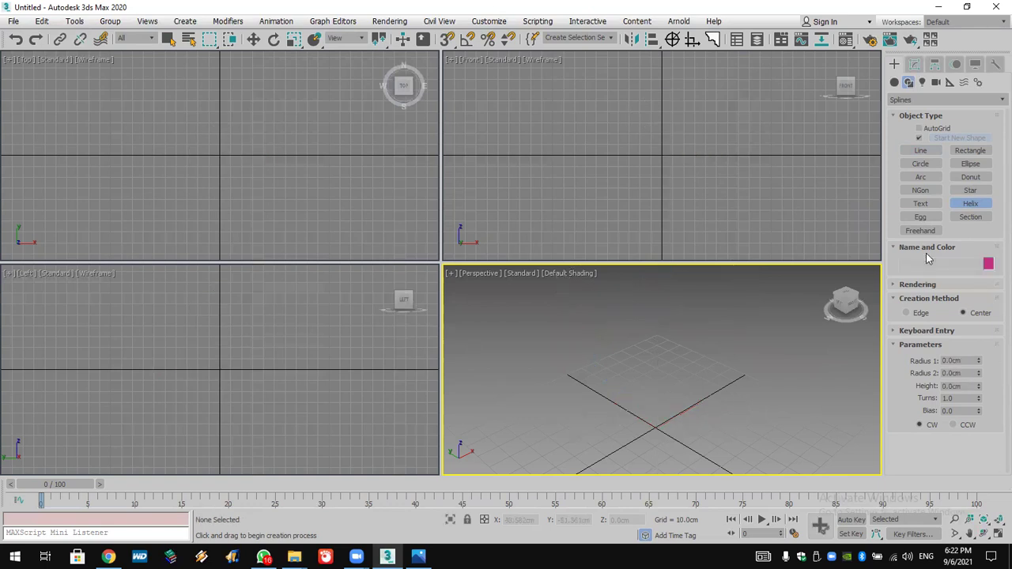
Draw a star with radii of about 38.7 cm and 29.7 cm, with 12 points and Fillet Radius 1 about 5.9 cm
click(970, 190)
drag(653, 412, 662, 395)
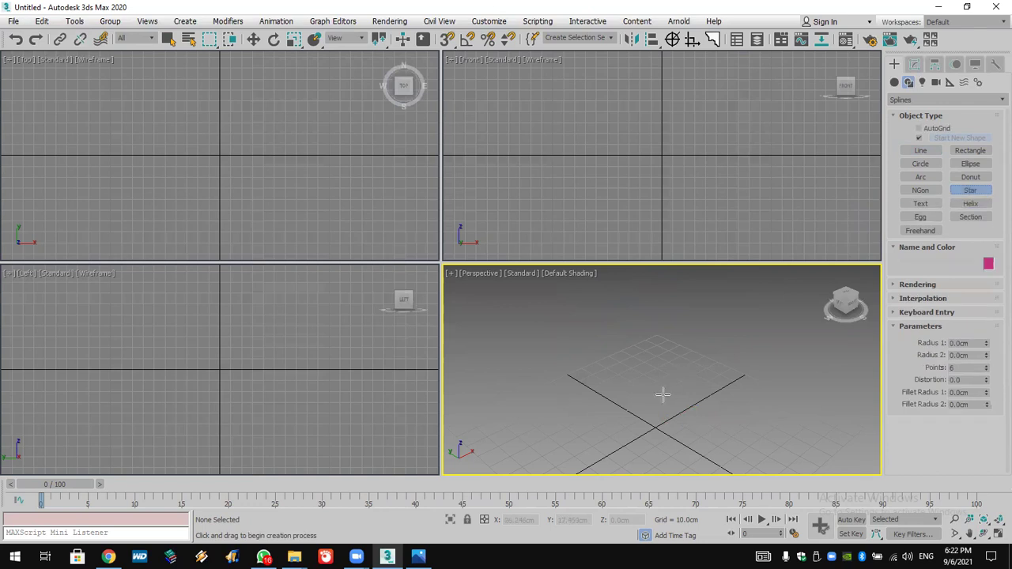
drag(664, 449, 672, 457)
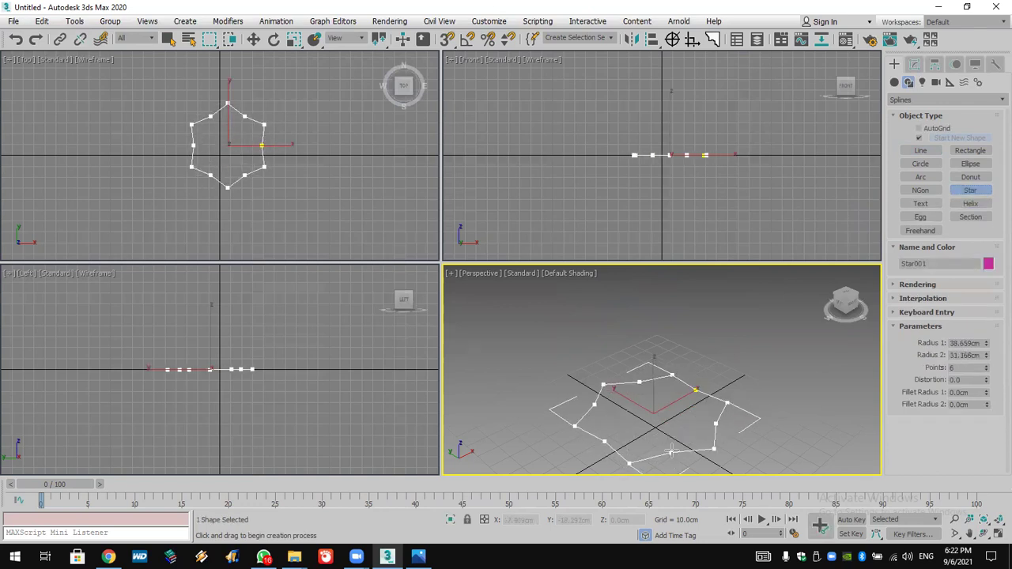
alt+middle_drag(669, 451, 671, 366)
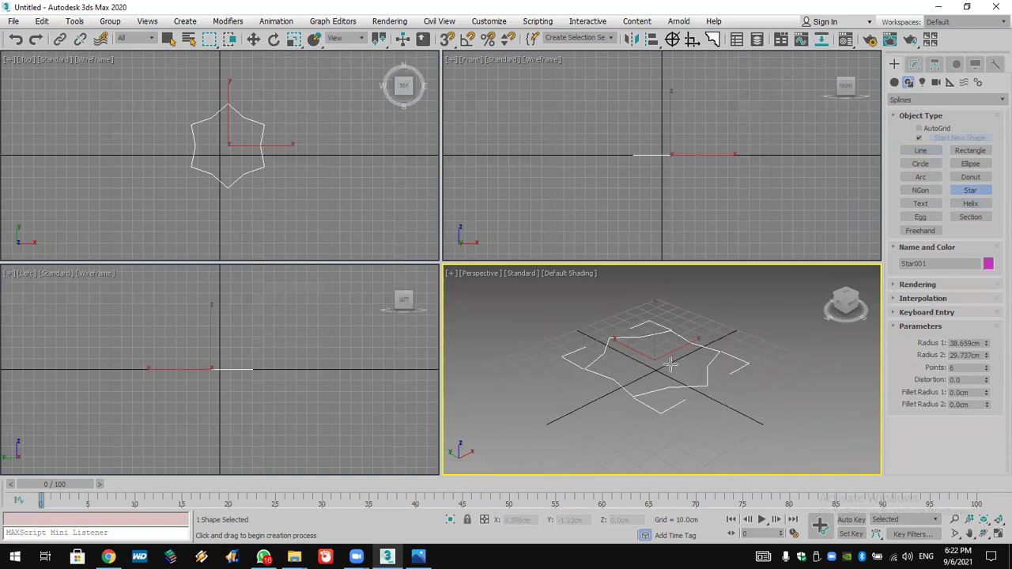
scroll(671, 364, down, 4)
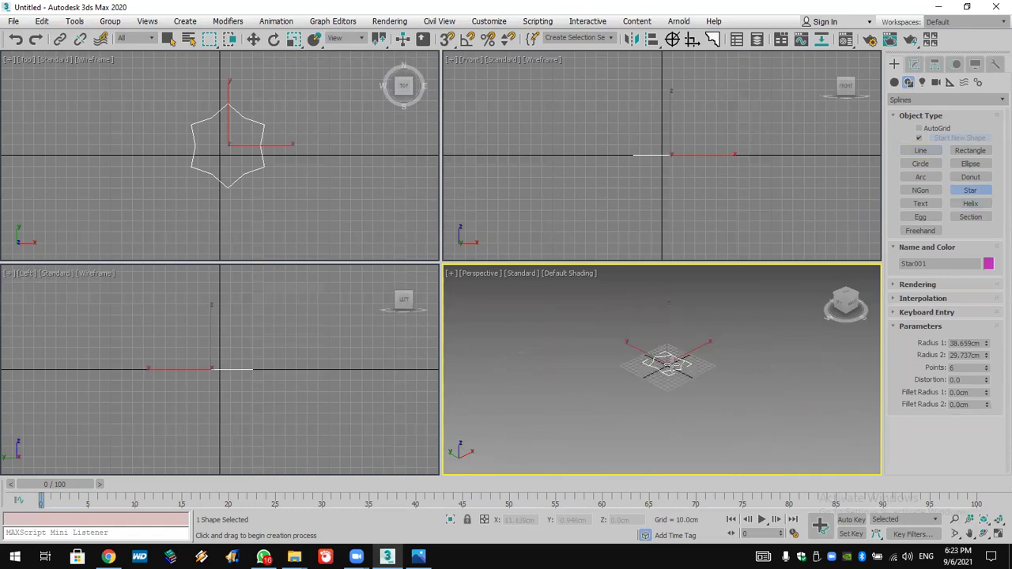
scroll(671, 364, up, 5)
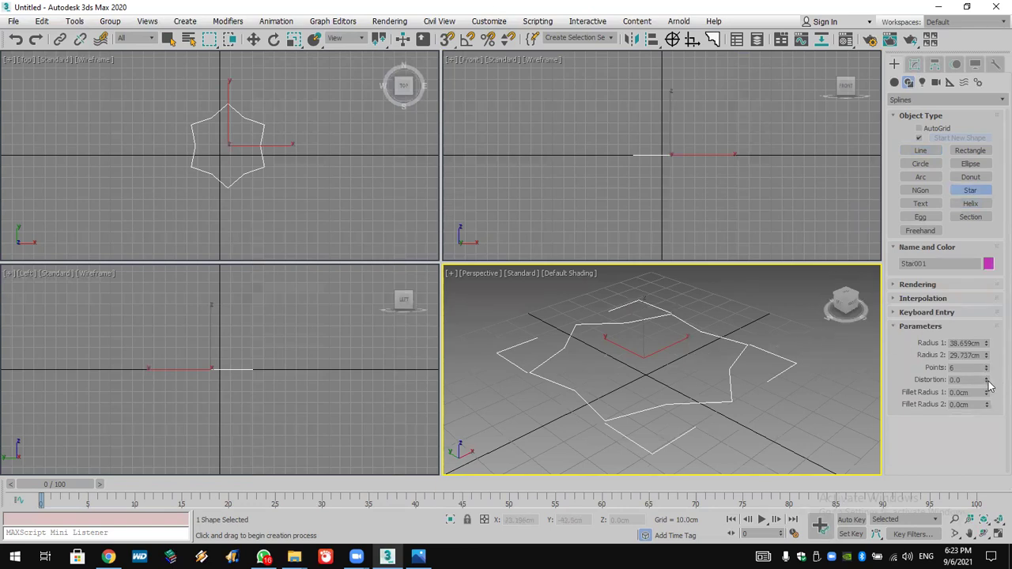
drag(987, 366, 941, 28)
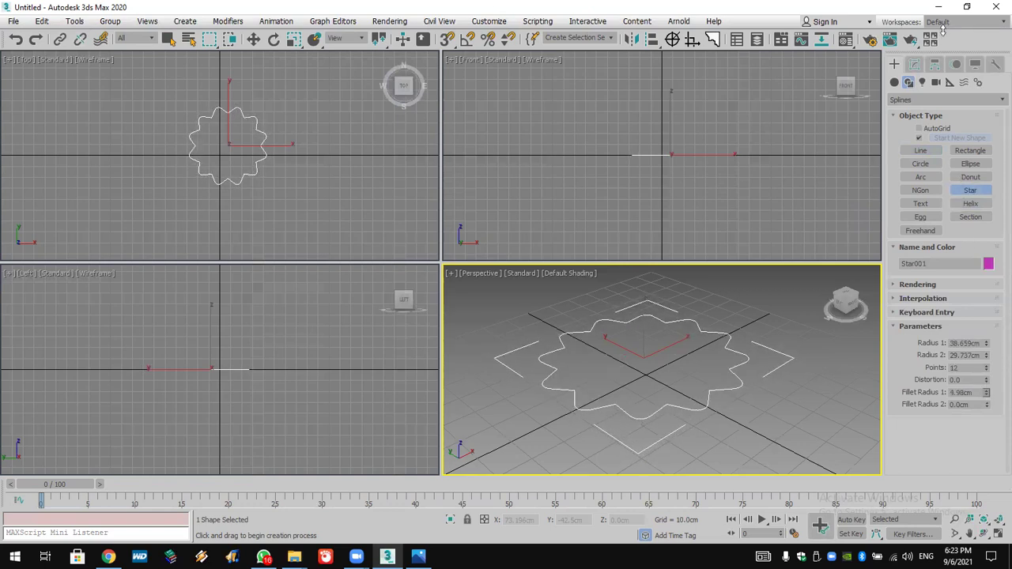
Apply an Extrude modifier to the star and raise its amount to about 226 cm
click(915, 64)
click(939, 101)
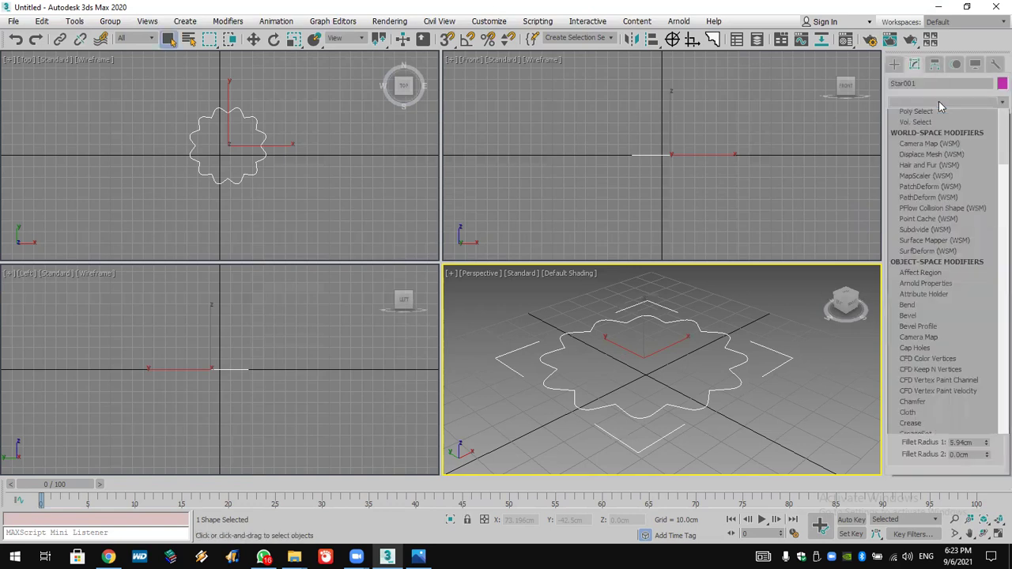
scroll(939, 101, down, 1)
scroll(937, 158, down, 10)
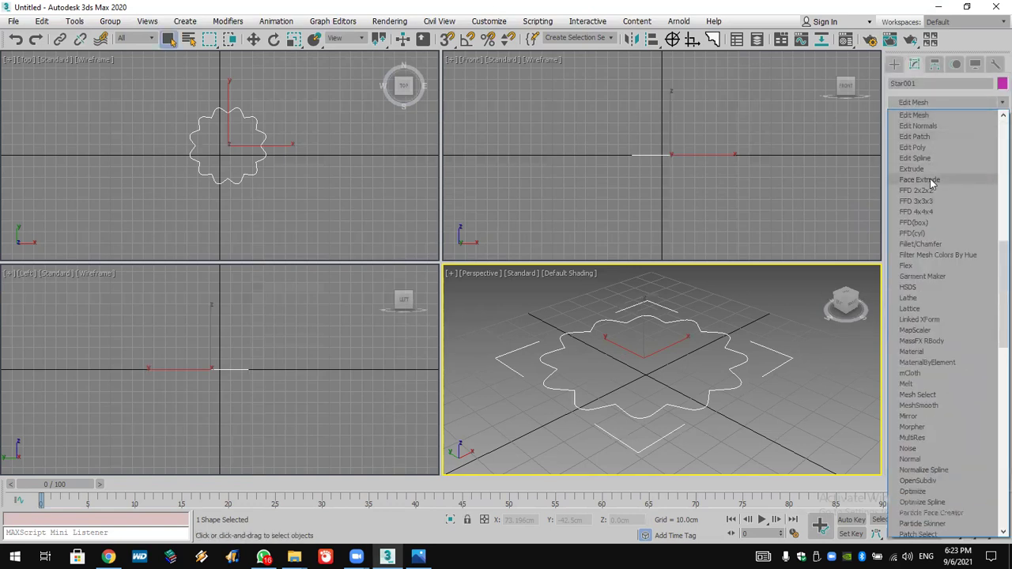
click(934, 170)
drag(982, 366, 950, 71)
scroll(695, 419, down, 5)
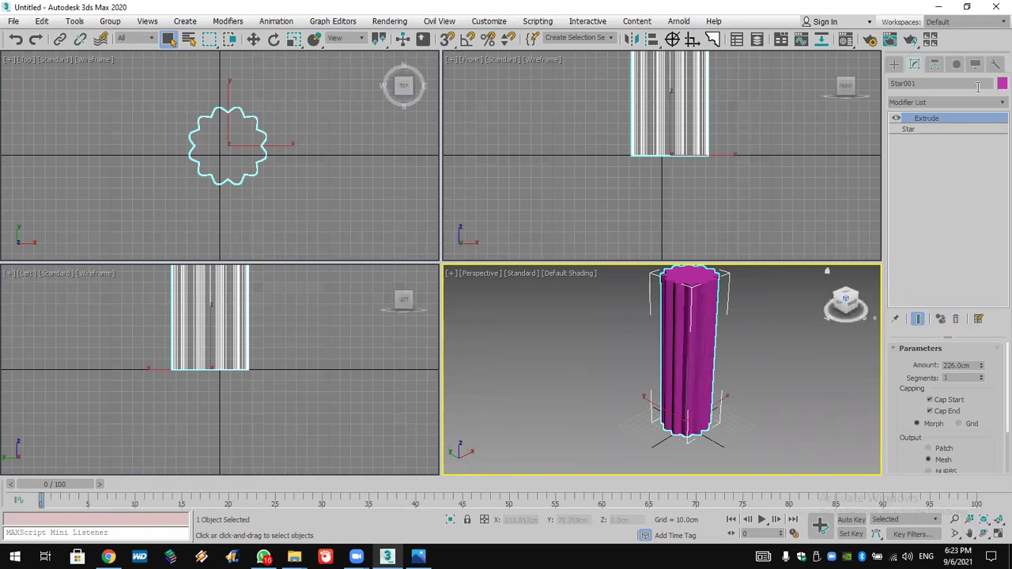
Try a taller extrusion of about 407.5 cm on the star
drag(986, 365, 974, 10)
click(974, 10)
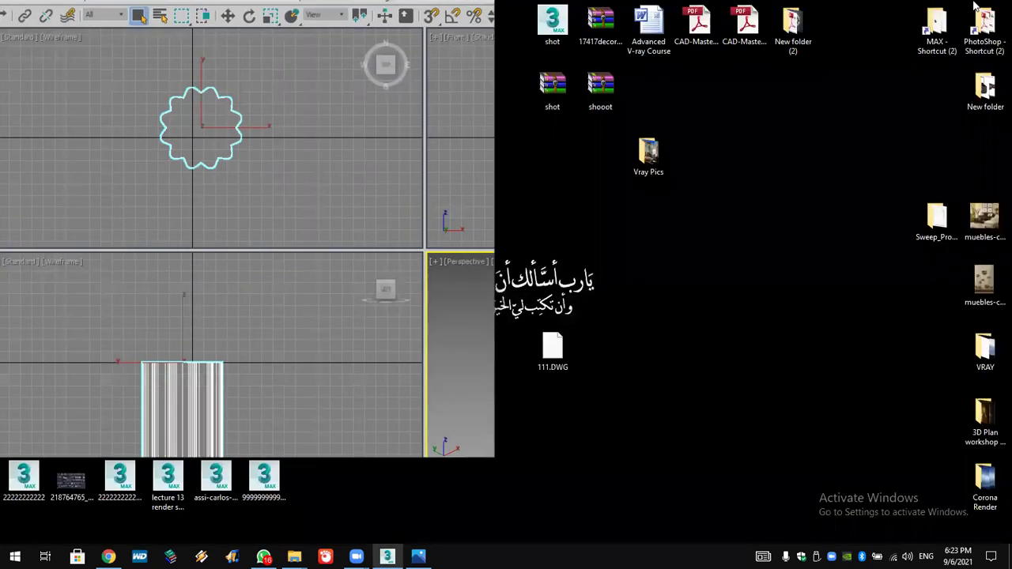
double_click(267, 7)
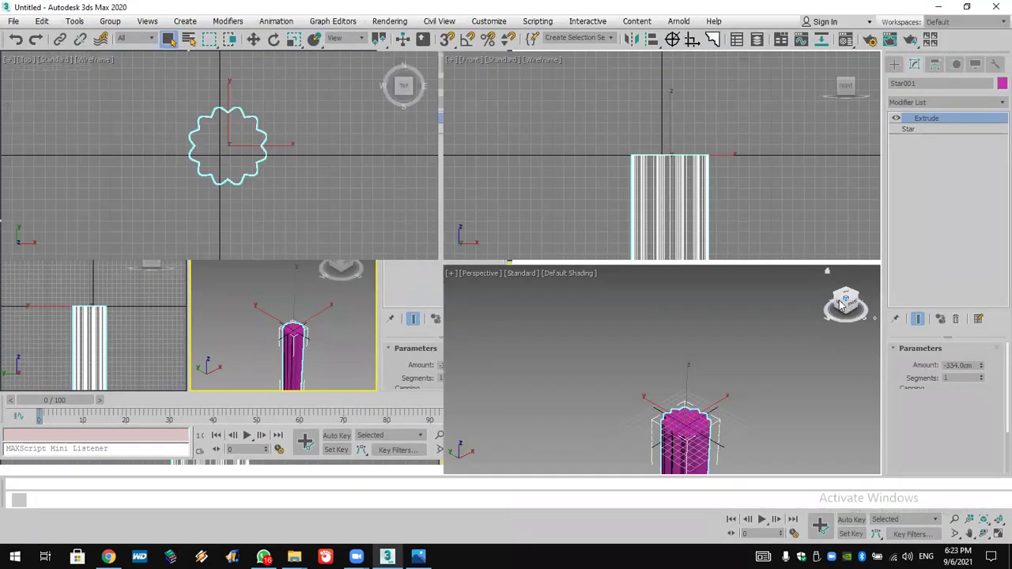
drag(984, 370, 964, 69)
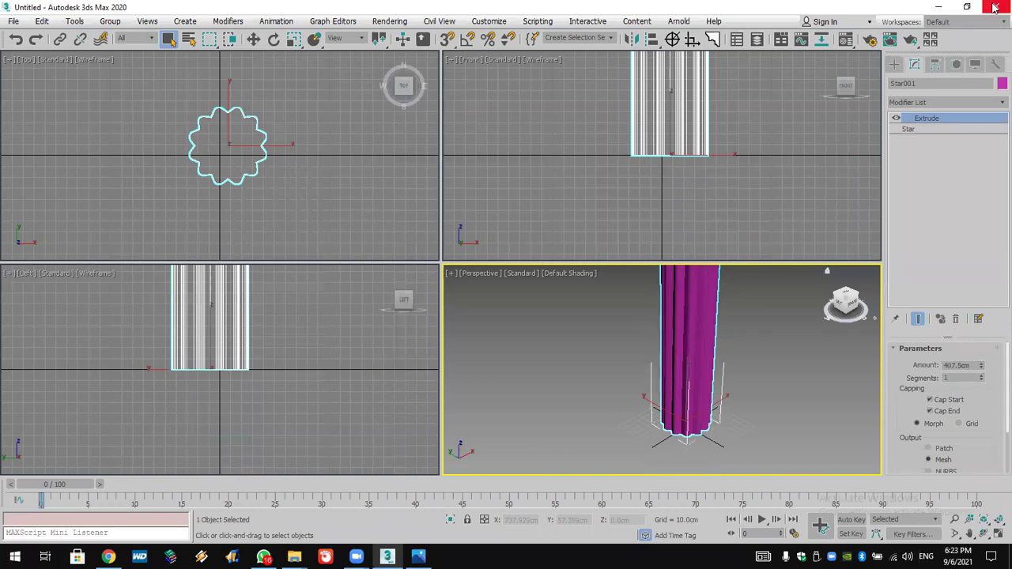
Reduce the star's extrusion amount to a short column and increase its number of height segments
drag(983, 370, 995, 466)
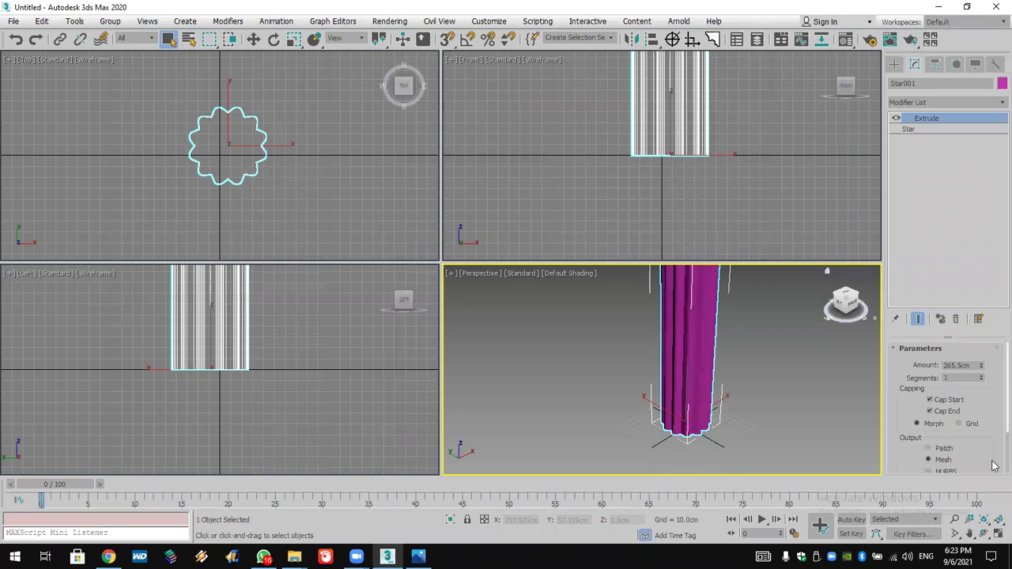
drag(983, 373, 978, 522)
drag(980, 372, 982, 317)
Apply an FFD 4x4x4 modifier to the extruded star and enter its Control Points level
click(945, 103)
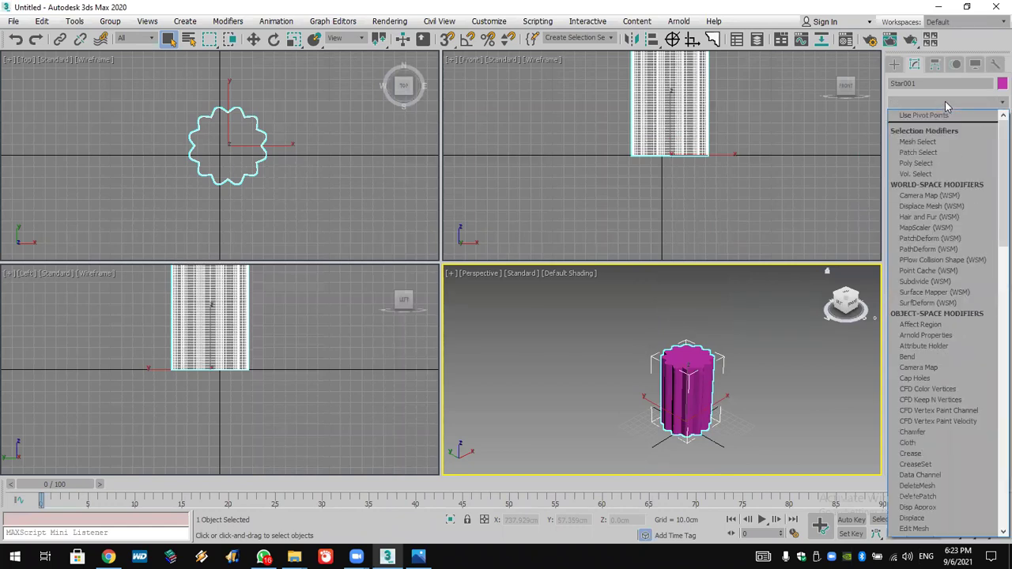
key(f)
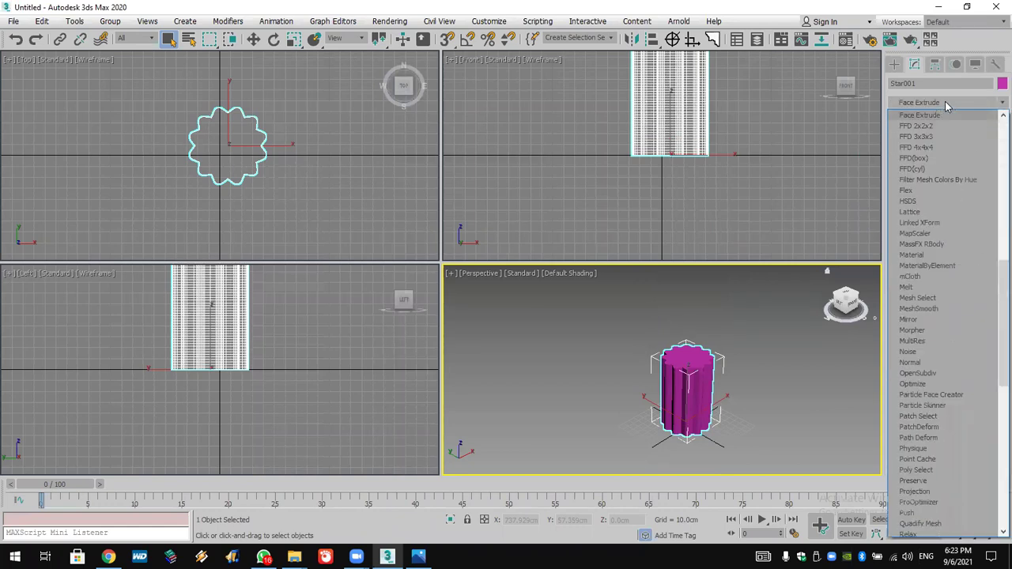
click(950, 147)
click(678, 141)
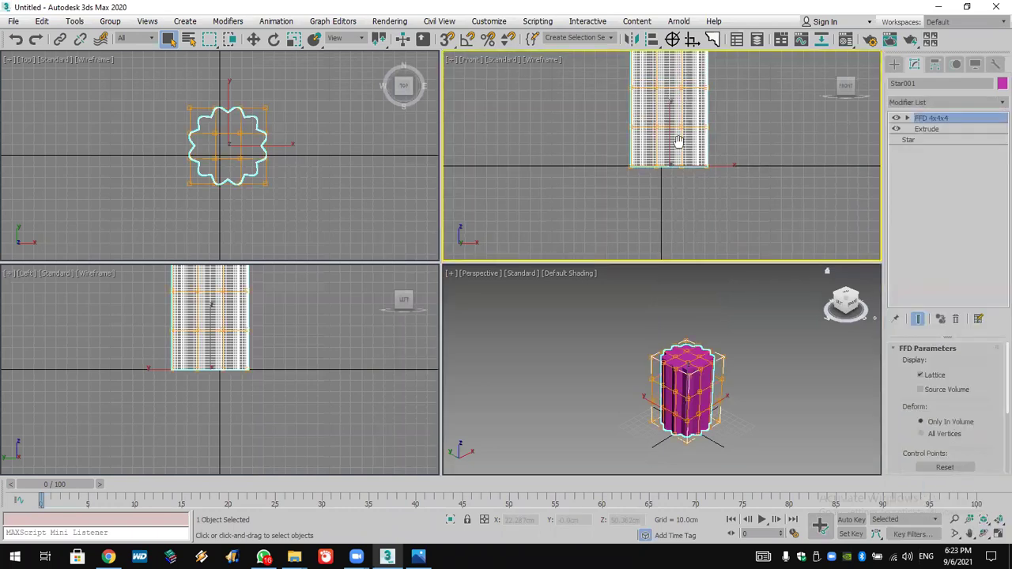
click(897, 119)
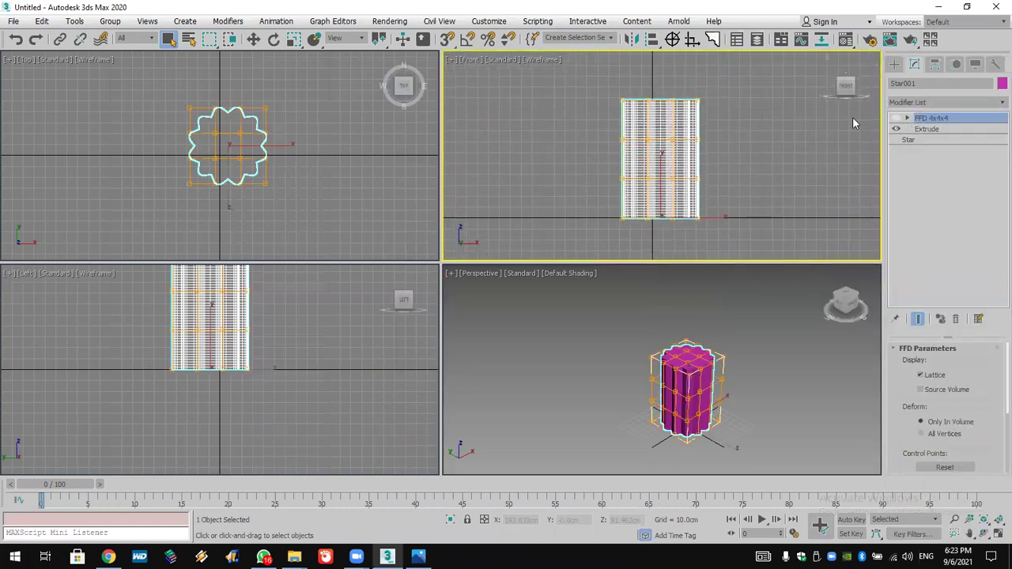
click(908, 118)
click(987, 129)
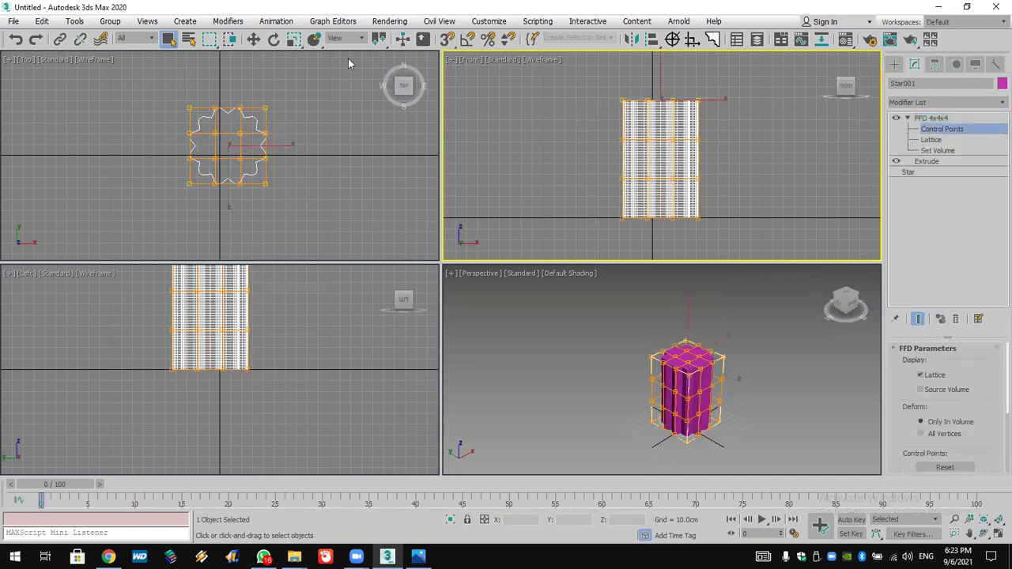
Scale the top row of FFD control points inward to a single point and select the bottom row in the Front view
click(294, 39)
drag(670, 96, 660, 138)
middle_drag(660, 138, 662, 119)
drag(735, 196, 578, 235)
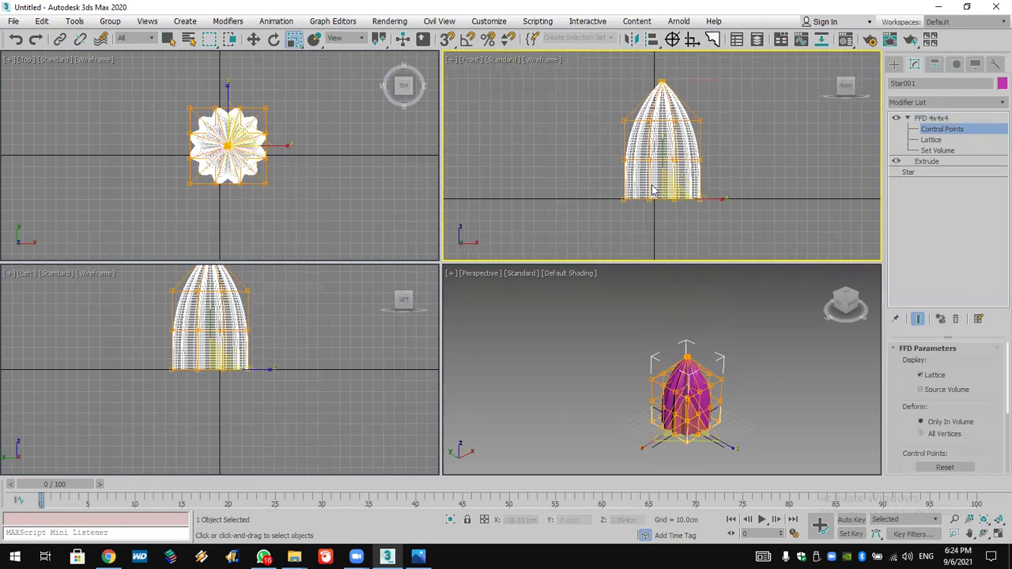
Raise the bottom row of FFD control points slightly and scale the row above it outward to bulge the dome
click(253, 39)
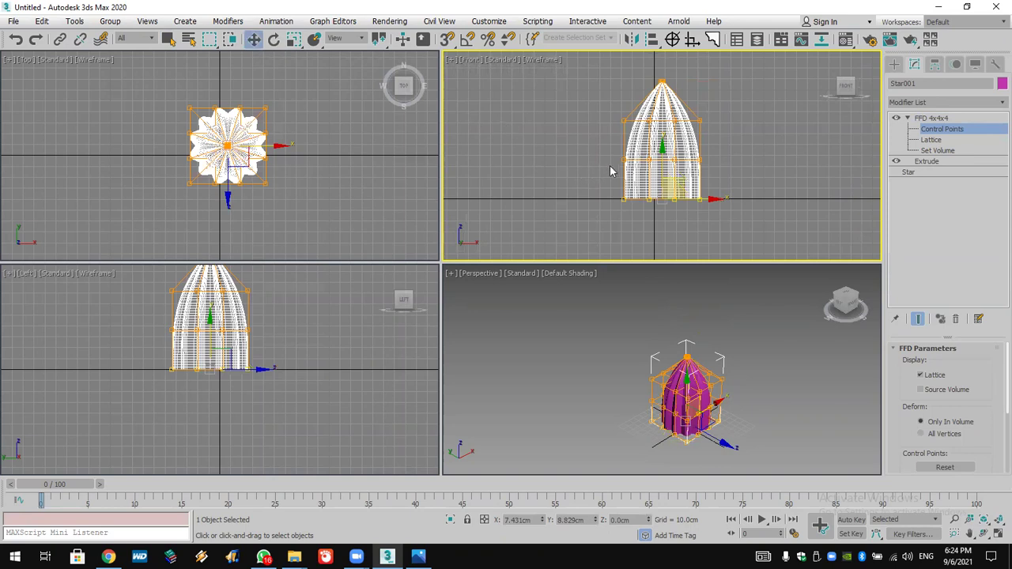
drag(672, 160, 555, 155)
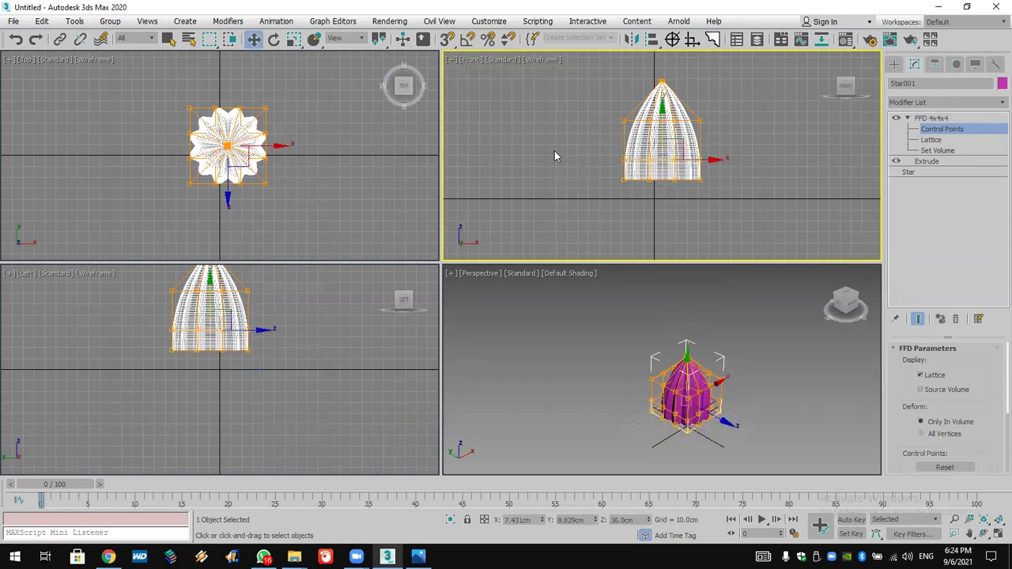
click(294, 40)
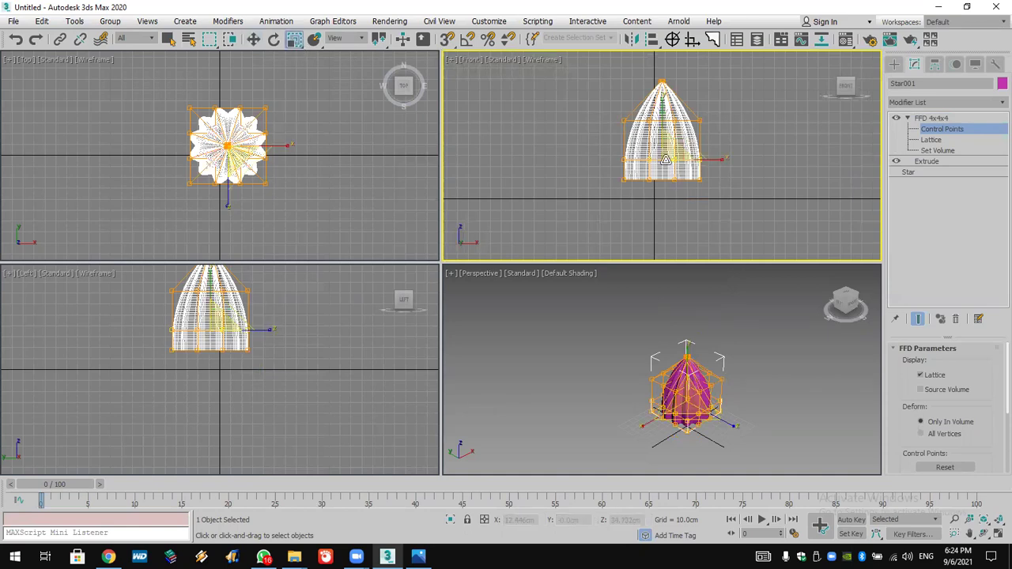
drag(666, 161, 783, 202)
scroll(687, 412, up, 5)
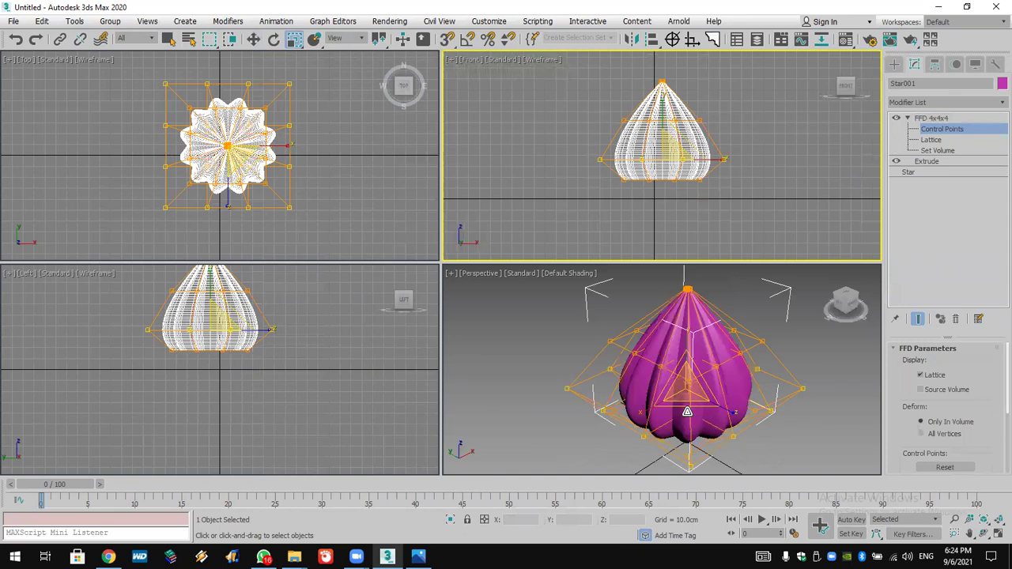
middle_drag(779, 388, 763, 388)
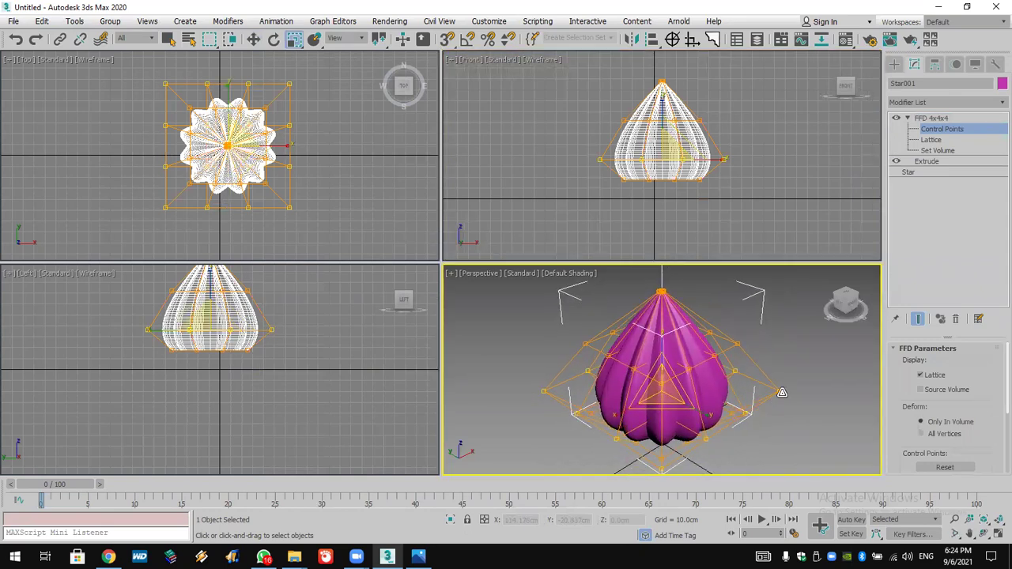
Set the star's points to 23 and rotate the widened row of FFD control points to twist the dome's ribs
click(936, 173)
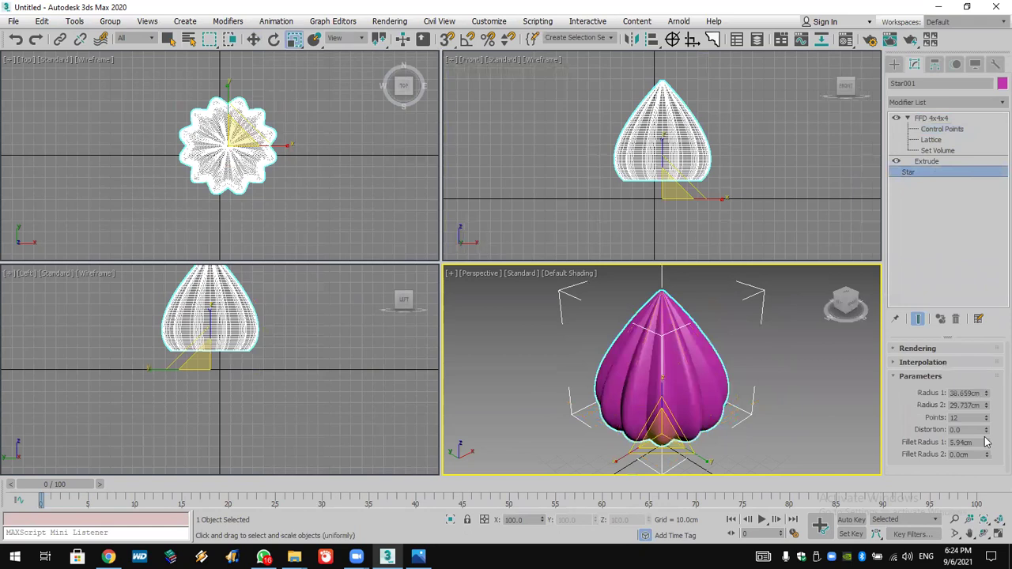
drag(986, 418, 986, 417)
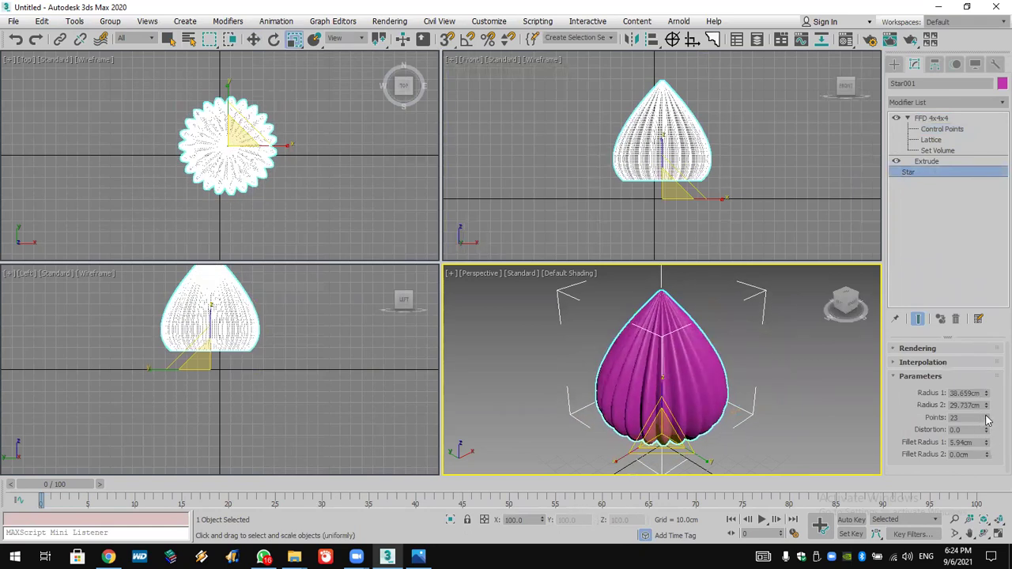
click(935, 129)
drag(756, 149, 564, 176)
click(274, 39)
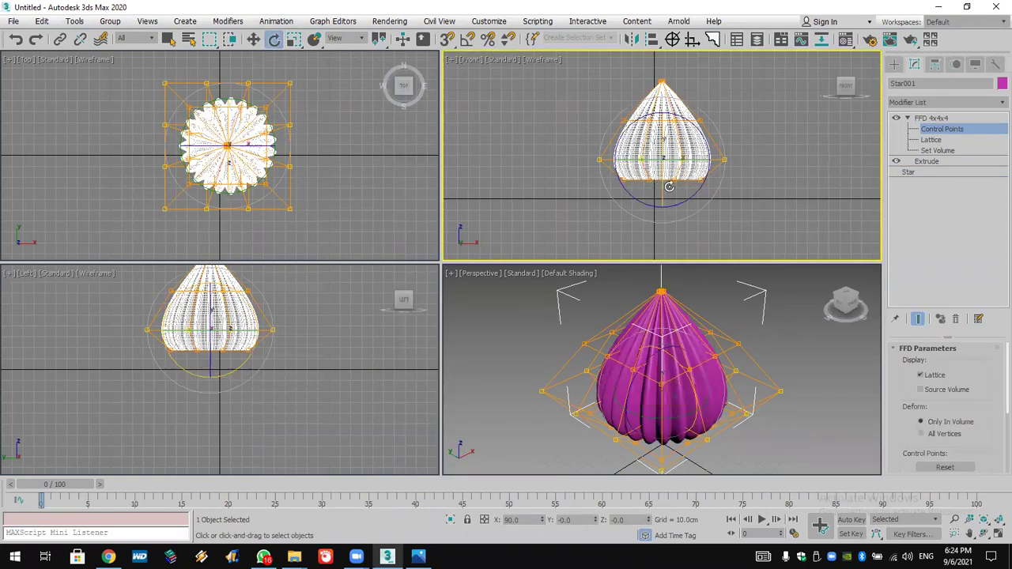
drag(678, 160, 724, 167)
Show the desktop and open the MAX Plc folder through the MAX shortcut in File Explorer
click(1010, 557)
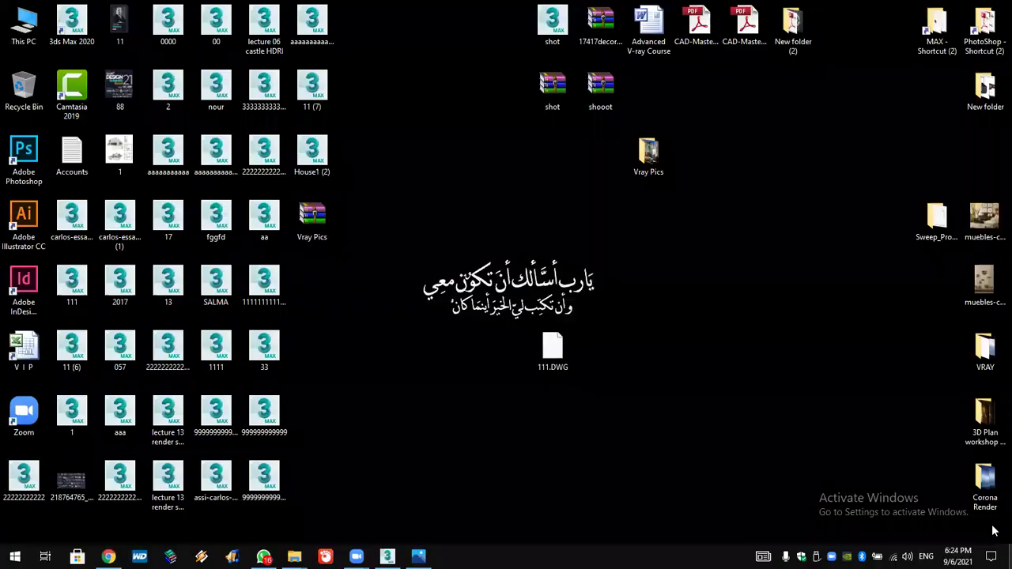
double_click(933, 22)
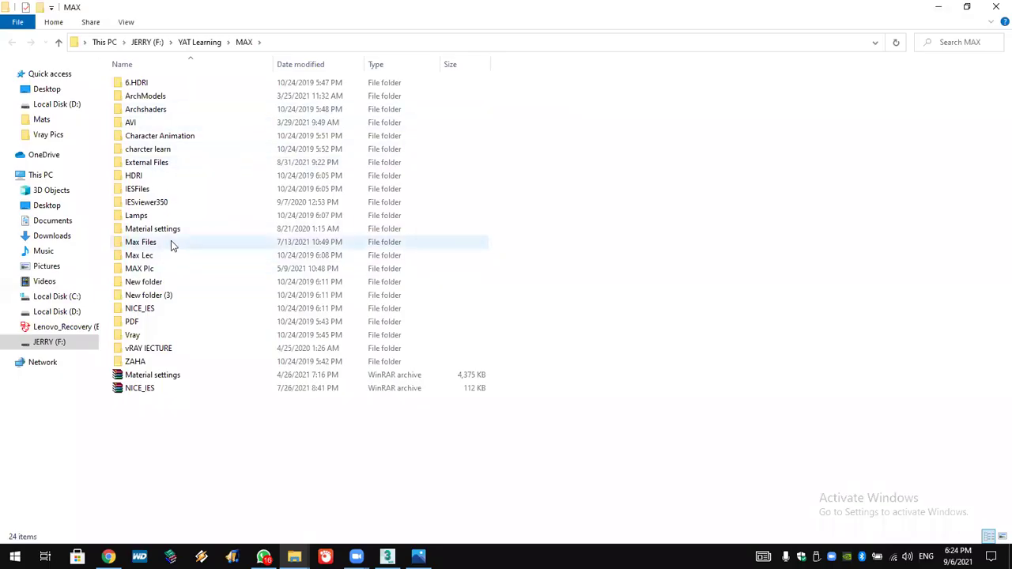
double_click(169, 269)
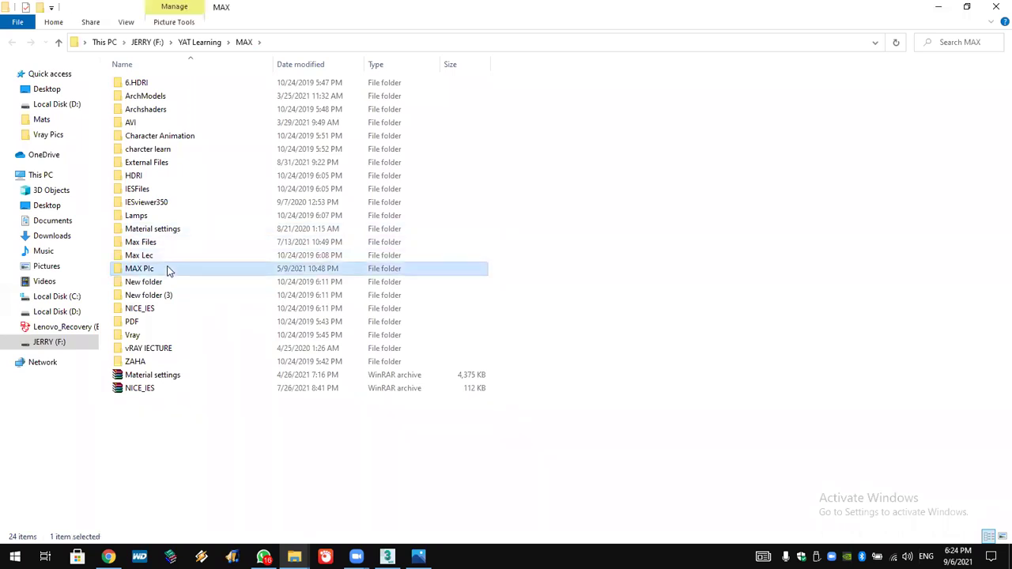
Browse the reference pictures and open famous-architecture-buildings-in-russia-7 in Photos
scroll(433, 371, down, 8)
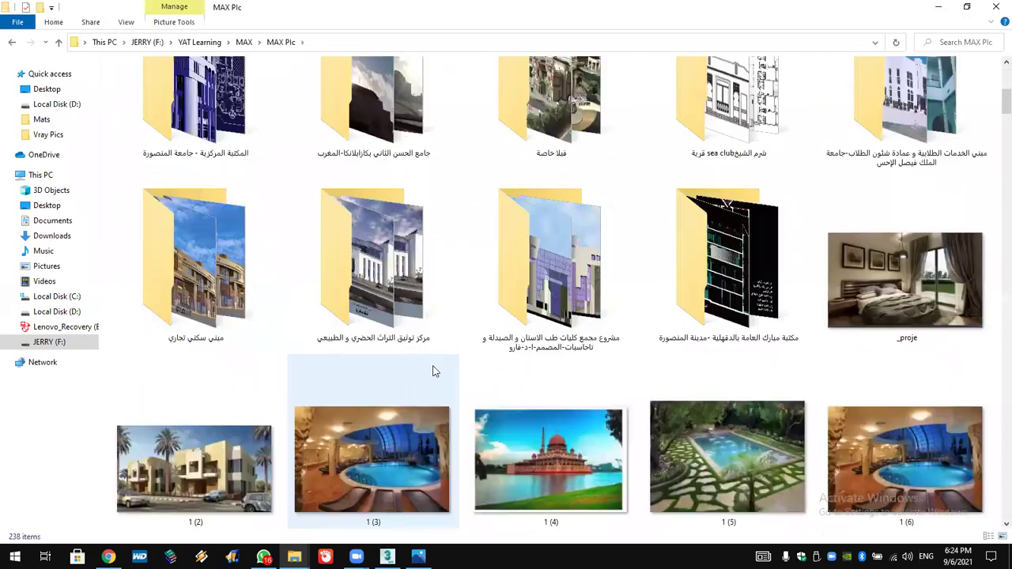
mouse_move(995, 120)
mouse_down()
mouse_move(995, 514)
mouse_move(994, 89)
mouse_move(995, 113)
mouse_up()
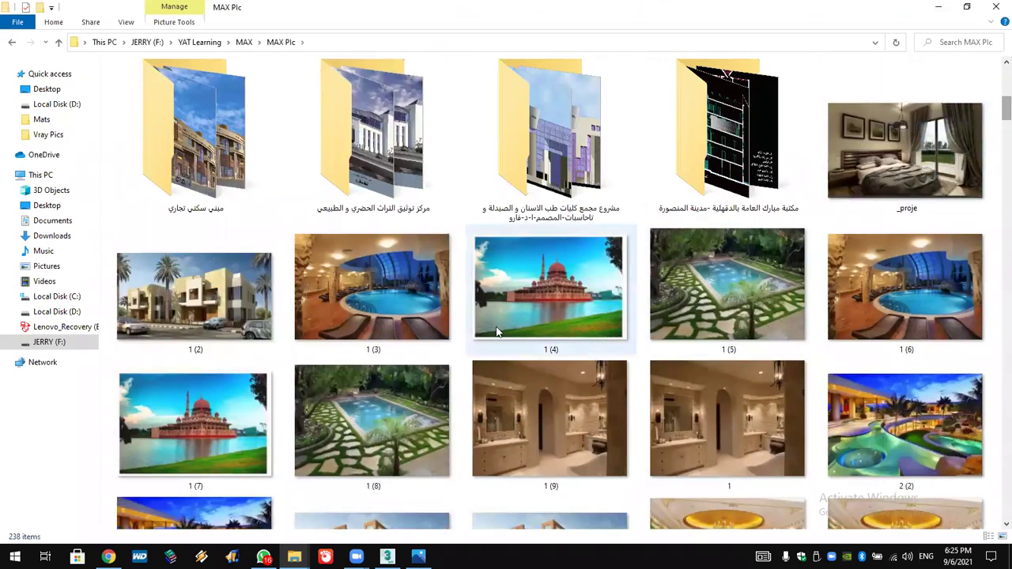
click(236, 428)
scroll(234, 428, up, 2)
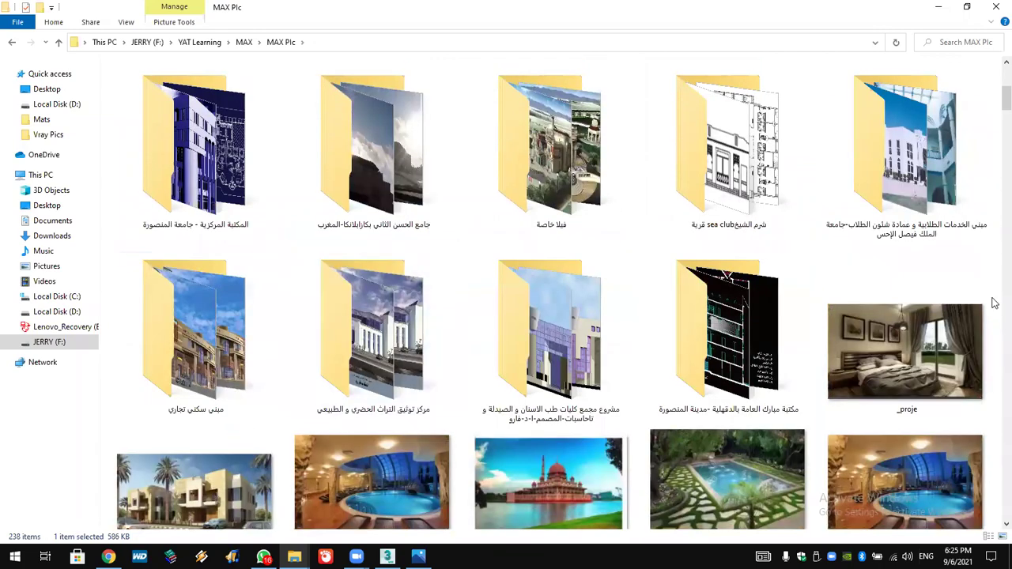
drag(995, 109, 994, 371)
scroll(976, 178, down, 3)
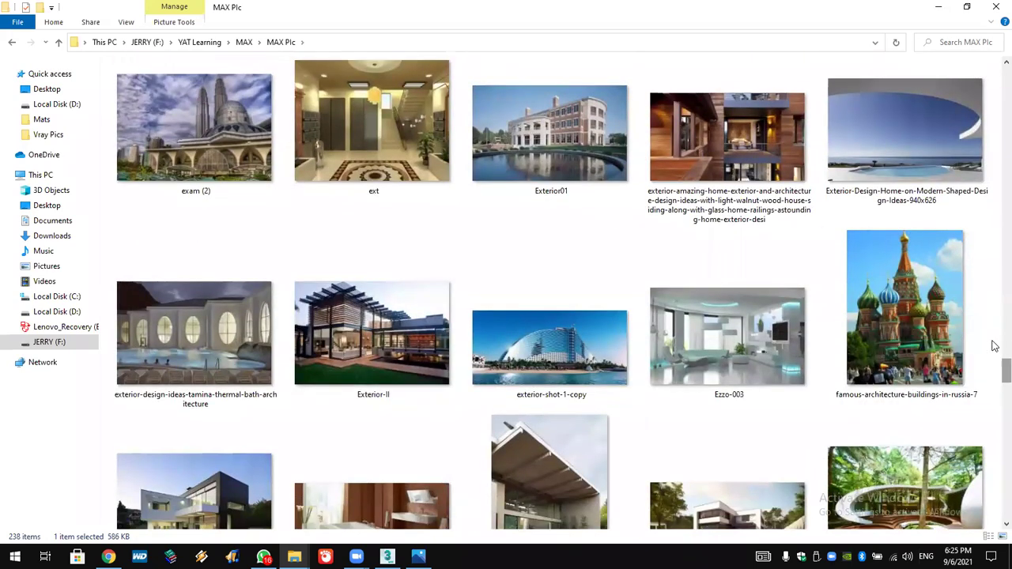
click(926, 300)
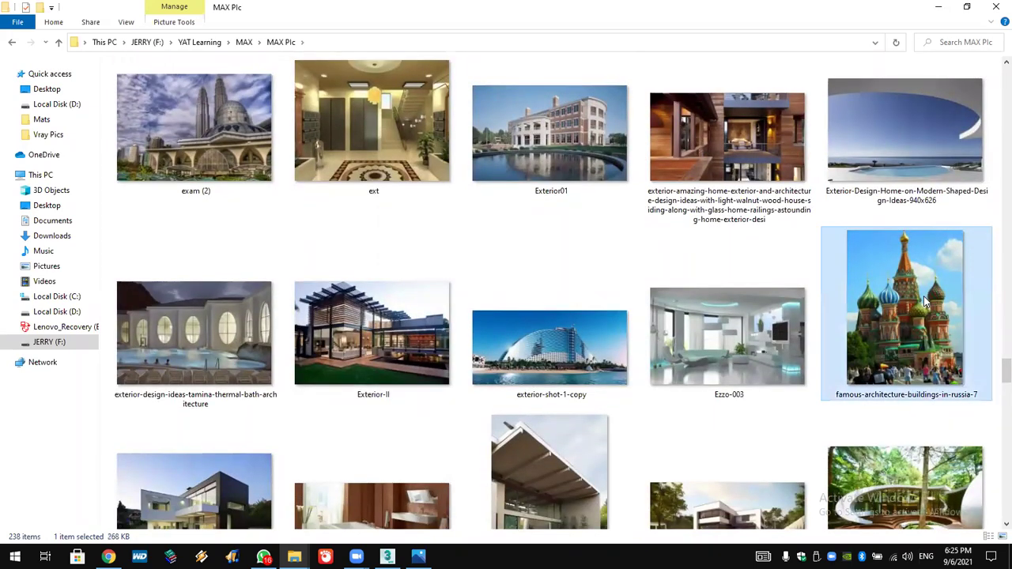
double_click(917, 296)
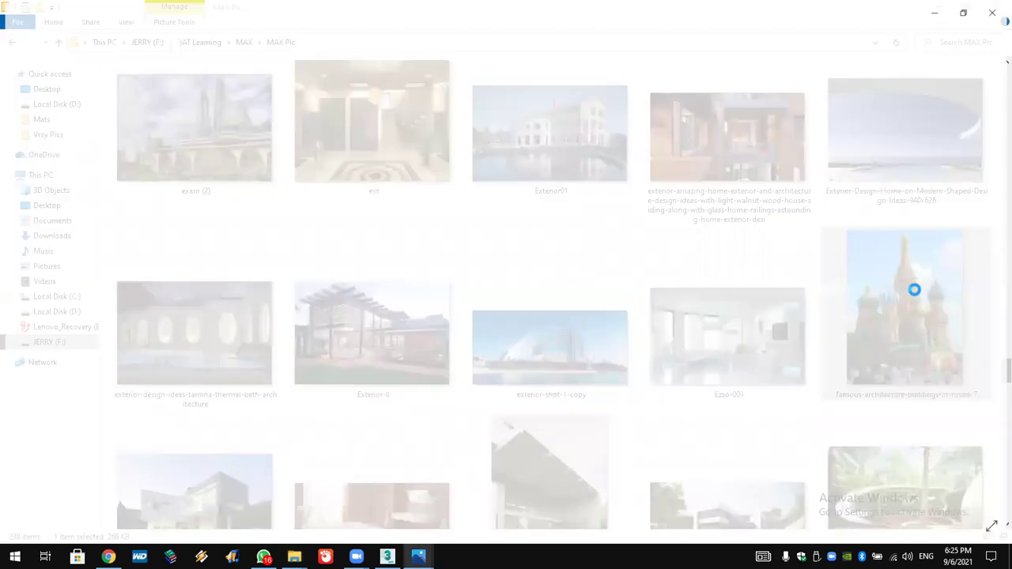
Examine the striped and twisted onion domes in the reference photo up close
scroll(574, 291, up, 3)
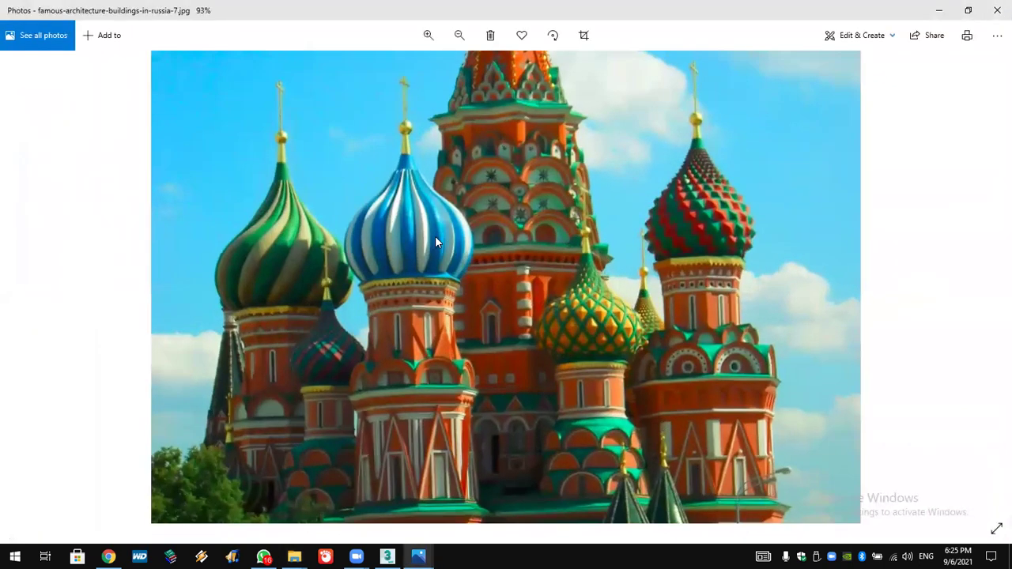
click(428, 36)
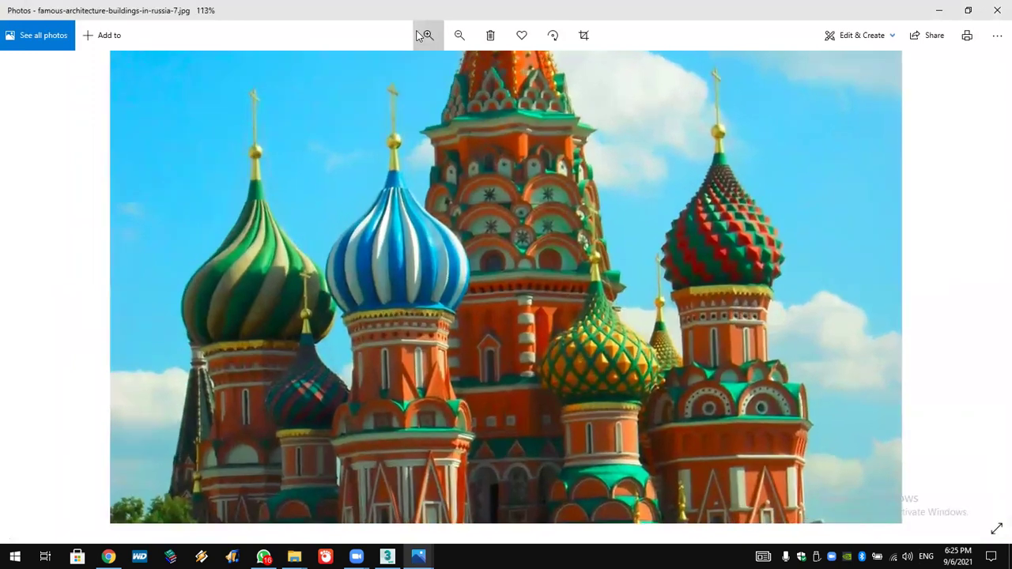
click(428, 36)
click(427, 36)
drag(495, 294, 635, 290)
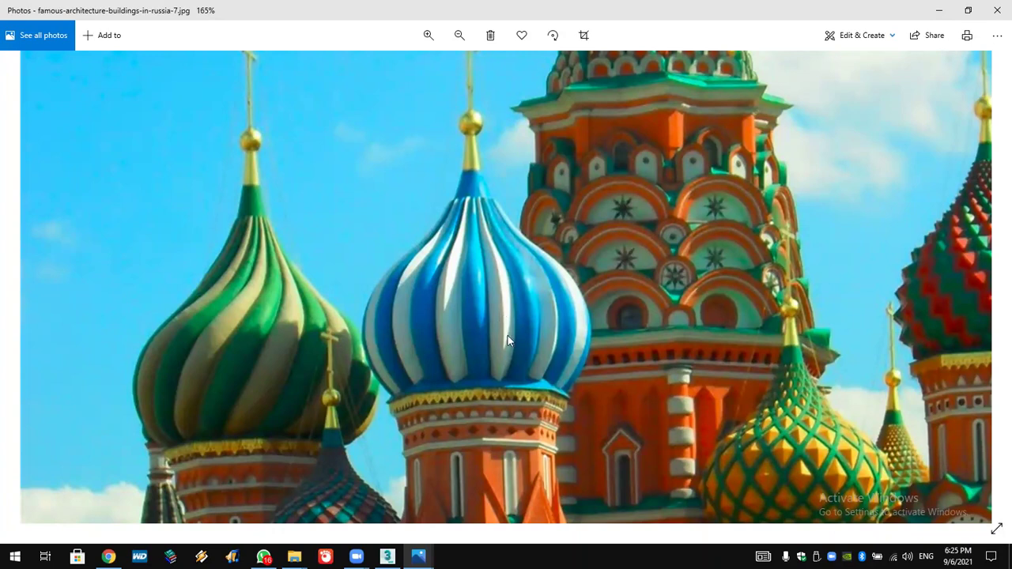
Switch back to 3ds Max, undo the FFD shaping back to the straight column, and delete the star
click(387, 556)
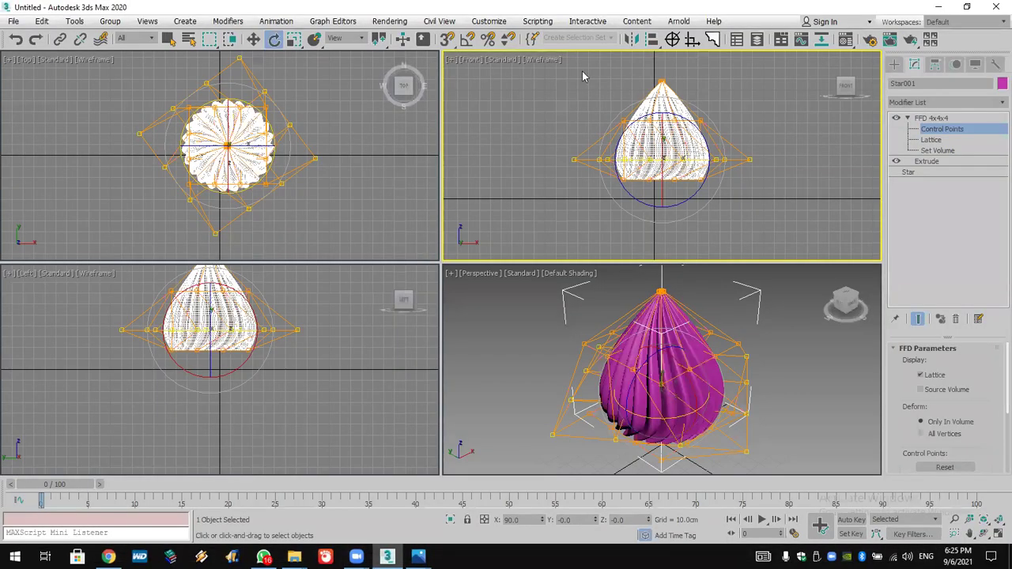
click(24, 41)
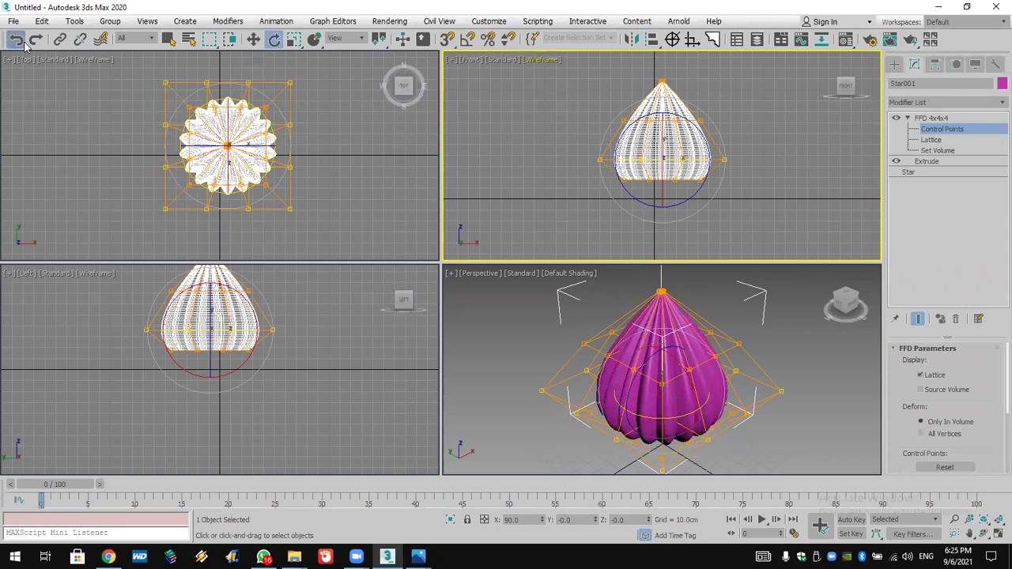
click(24, 41)
click(24, 42)
click(24, 41)
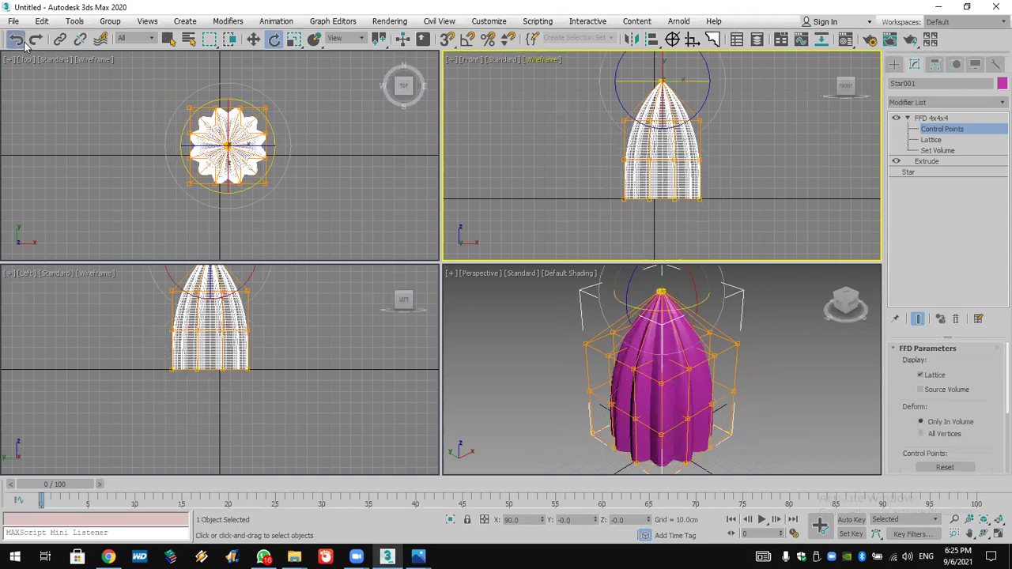
click(23, 42)
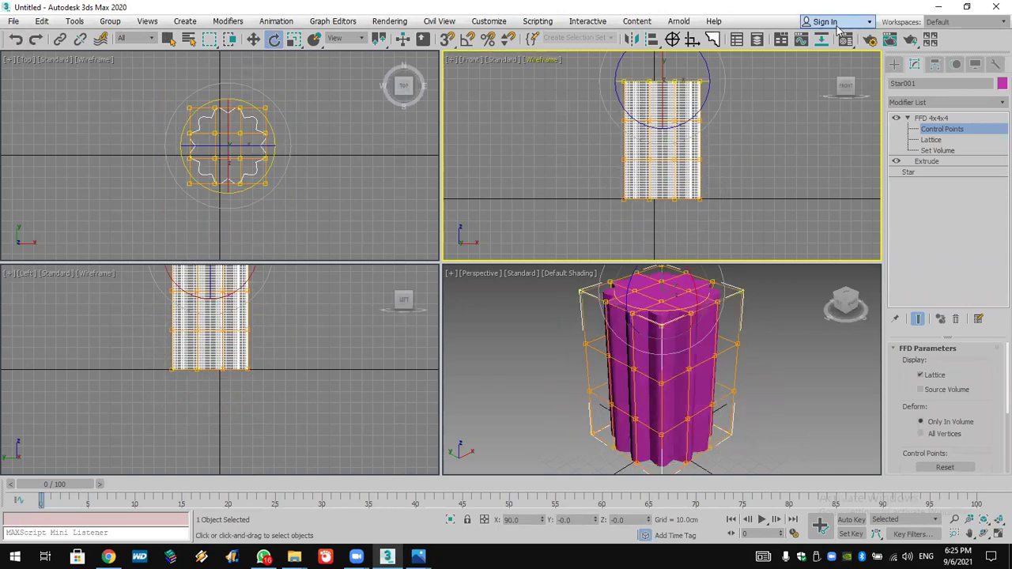
click(893, 64)
key(Delete)
Try drawing an ellipse spline in the Perspective view
click(921, 150)
click(970, 164)
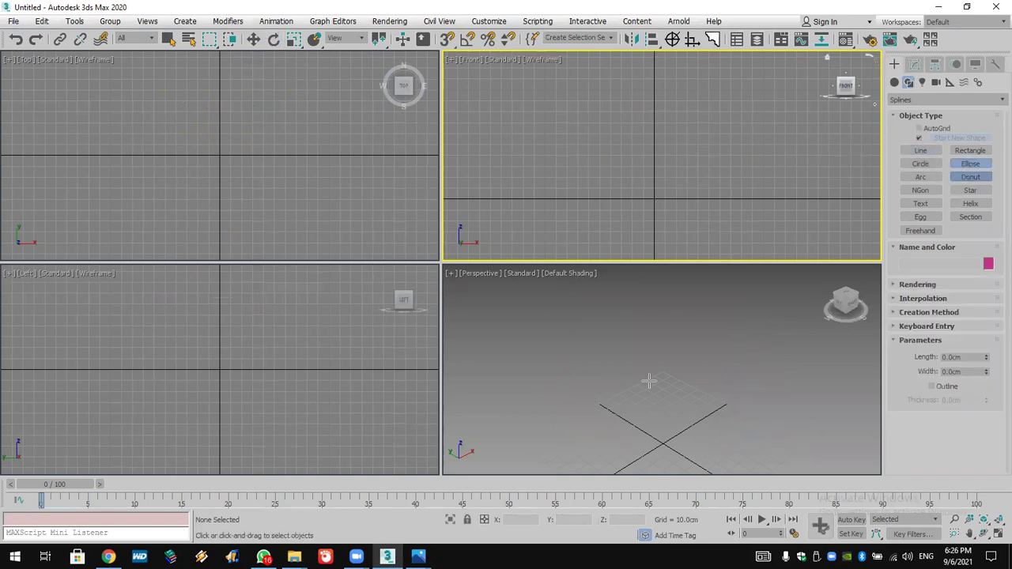
drag(653, 400, 673, 442)
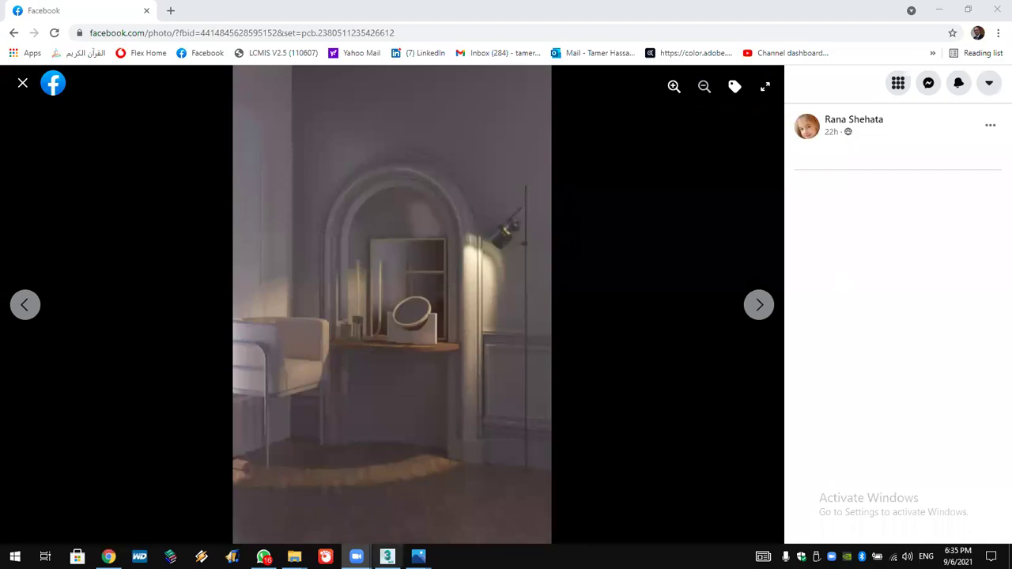
Switch to 3ds Max and start a line spline in the Top view with five straight segments between corner vertices
click(387, 556)
click(907, 82)
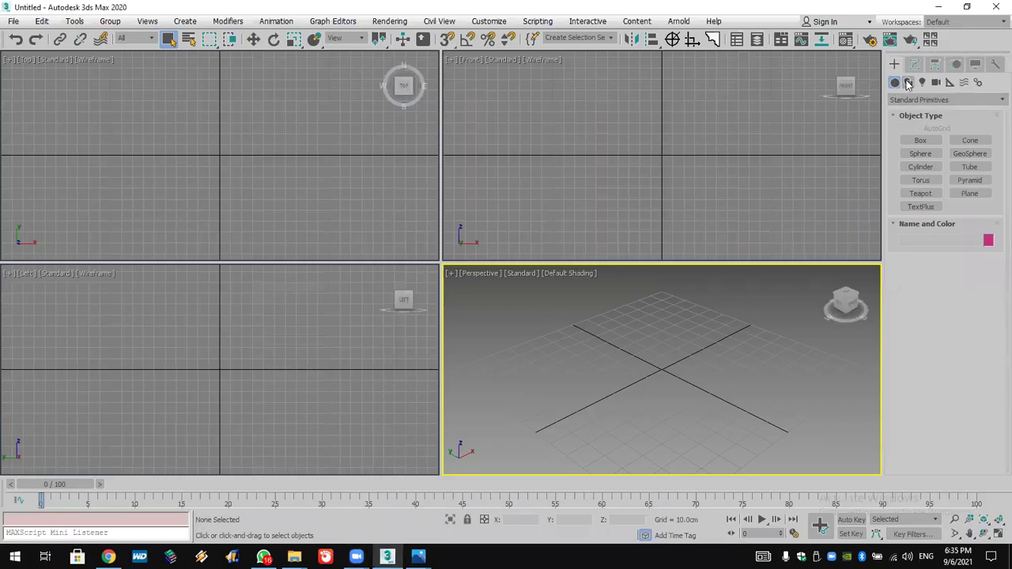
click(921, 151)
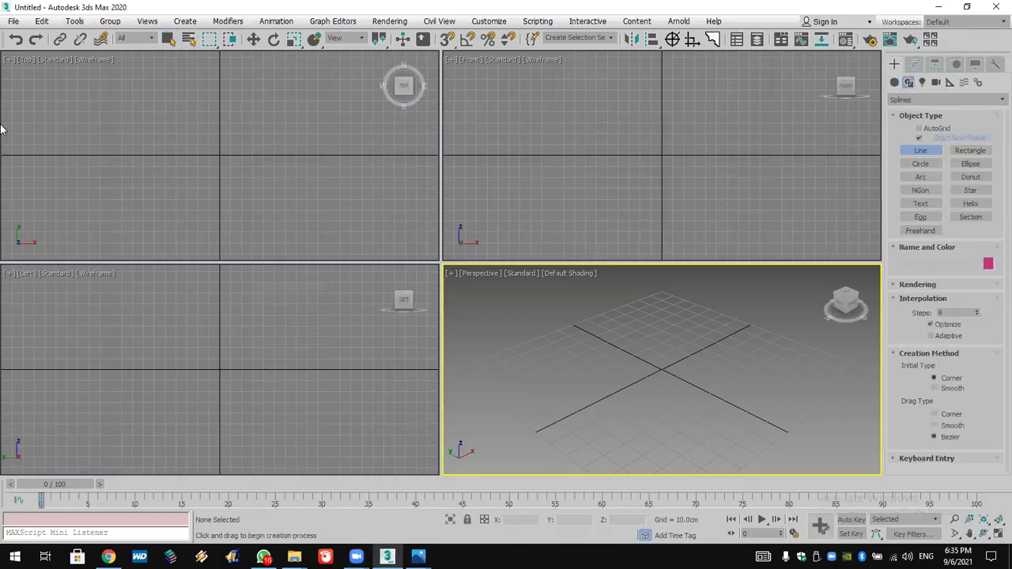
click(127, 93)
click(265, 89)
click(309, 169)
click(246, 225)
click(197, 171)
click(117, 221)
Continue the line with a winding run of curved Bezier segments in the Top view, finish it, and delete it
click(80, 178)
drag(87, 169, 104, 136)
drag(84, 101, 103, 99)
click(120, 136)
click(138, 117)
click(169, 138)
click(201, 107)
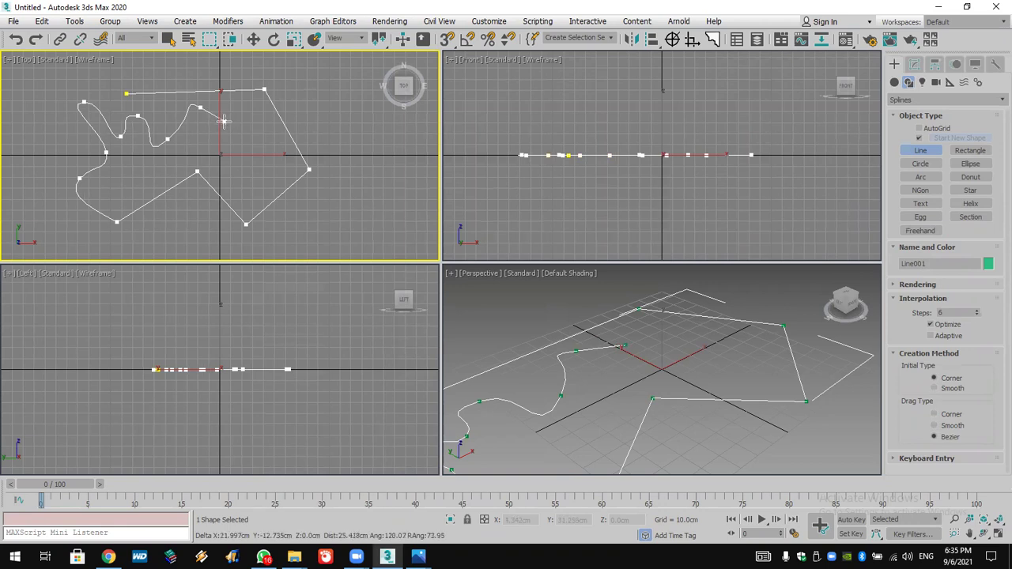
right_click(224, 120)
click(224, 121)
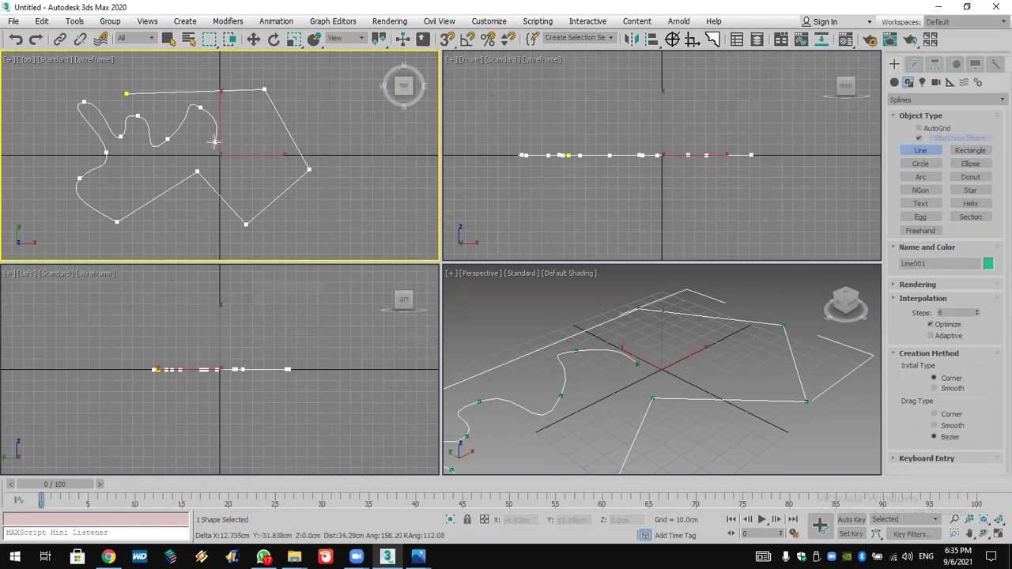
drag(214, 141, 234, 149)
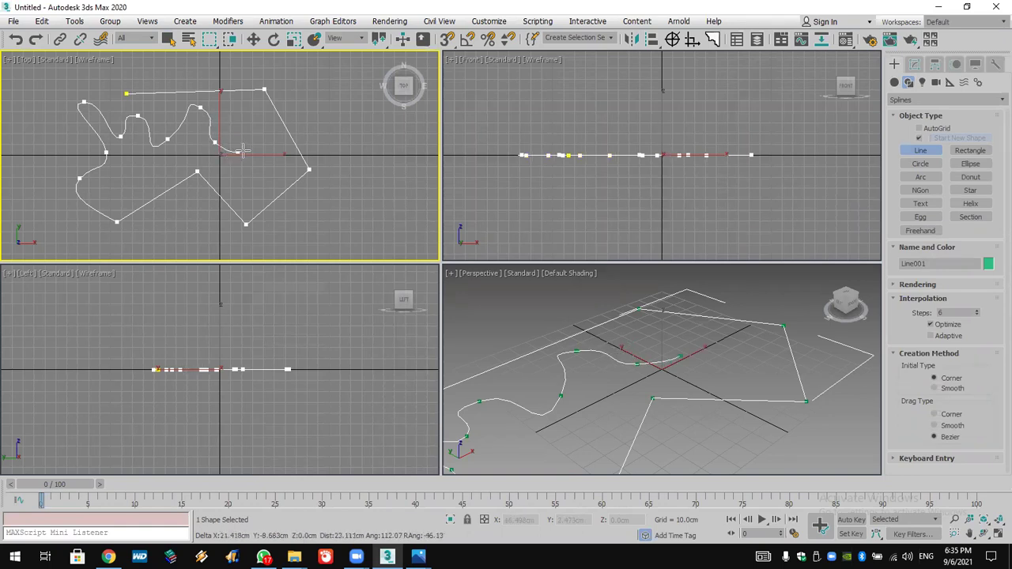
click(259, 138)
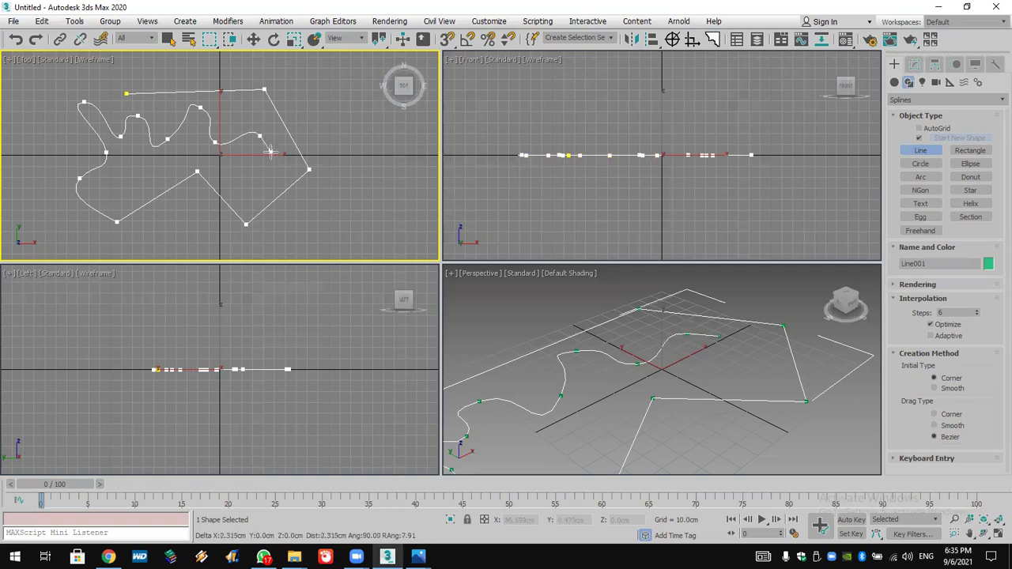
click(252, 161)
click(284, 161)
click(239, 173)
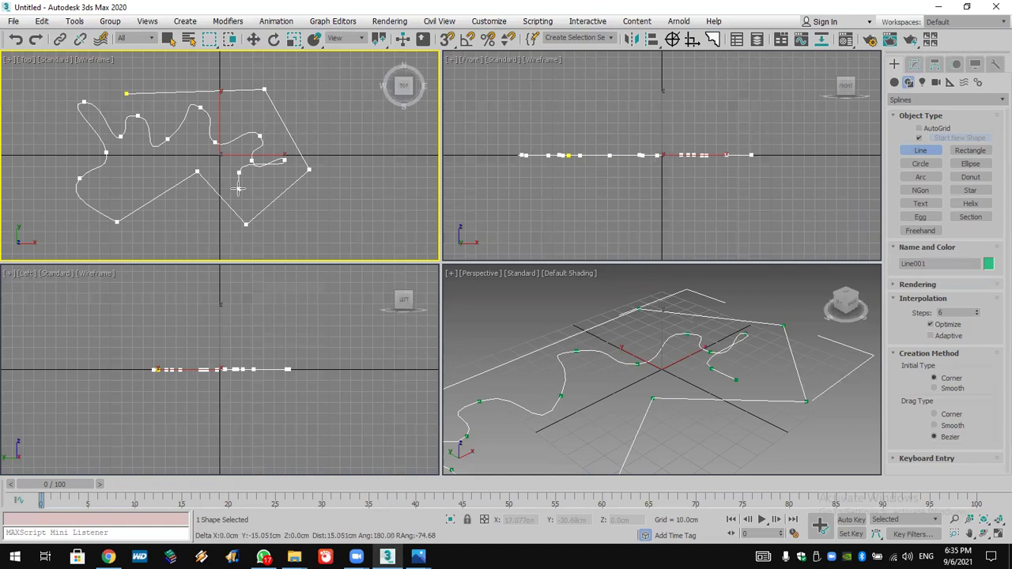
right_click(239, 188)
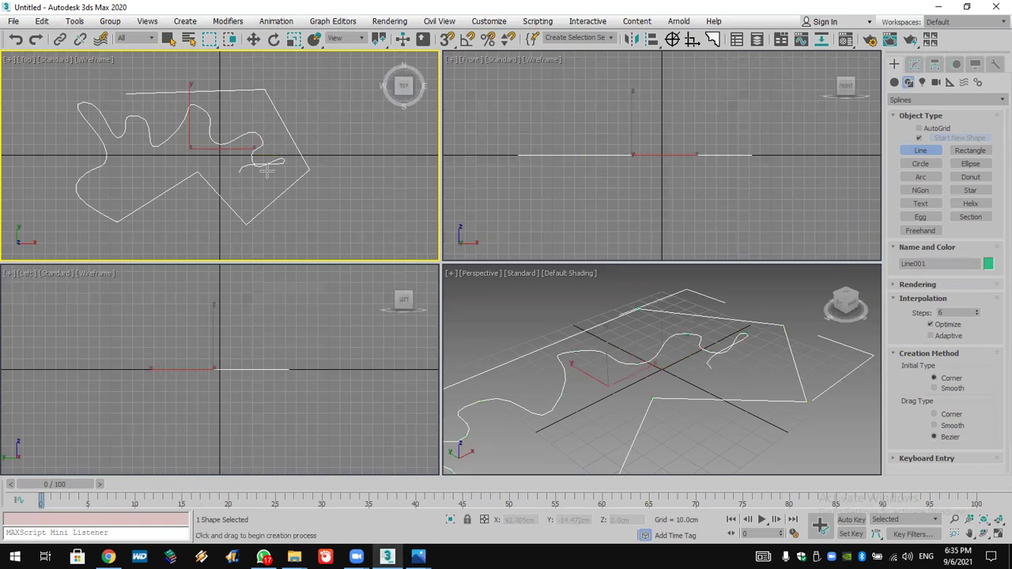
key(Delete)
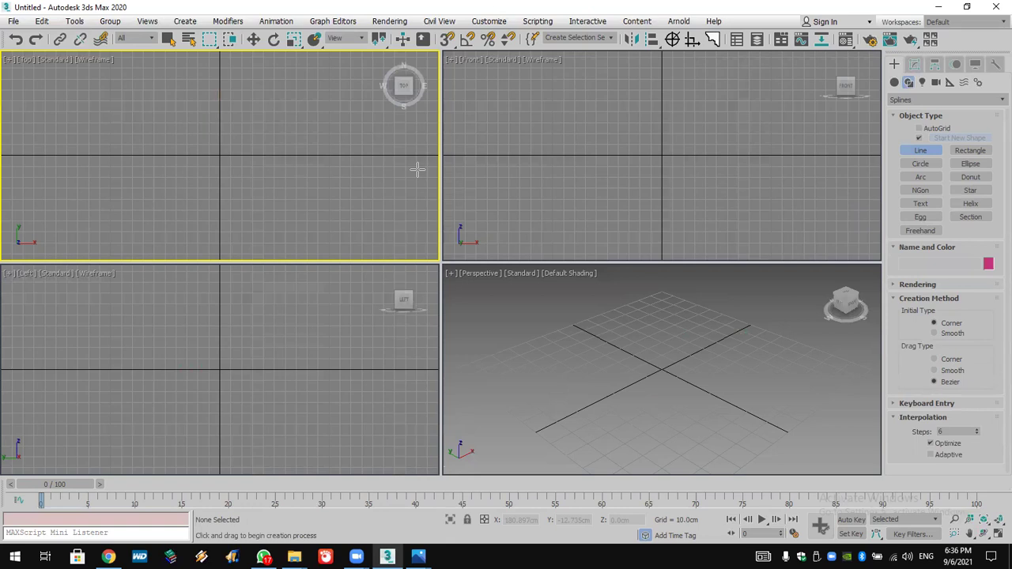
Draw a line spline with straight segments through five corner vertices in the Top view, finish it, and delete it
click(136, 88)
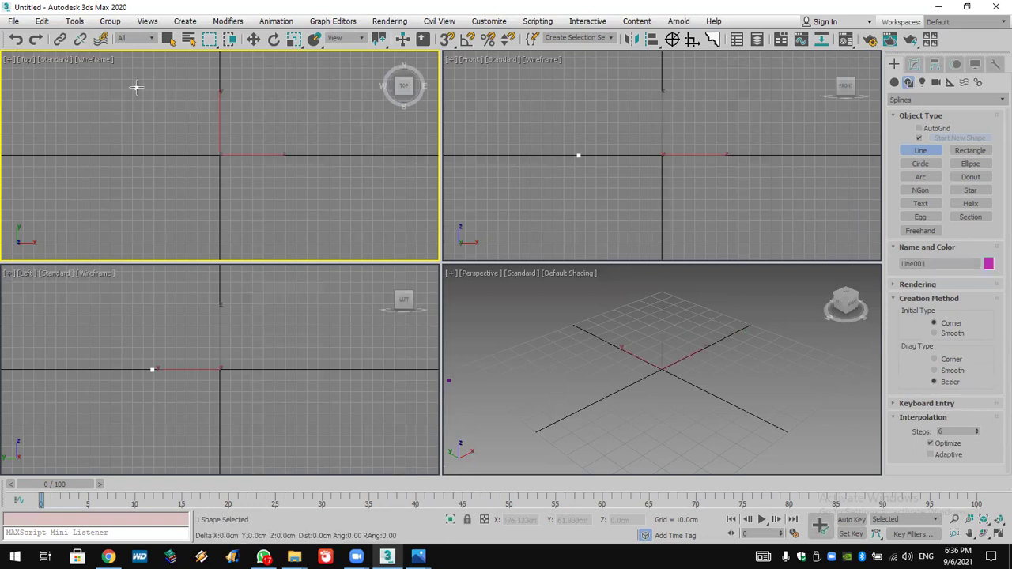
click(285, 96)
click(255, 176)
click(167, 186)
click(166, 218)
right_click(227, 214)
key(Delete)
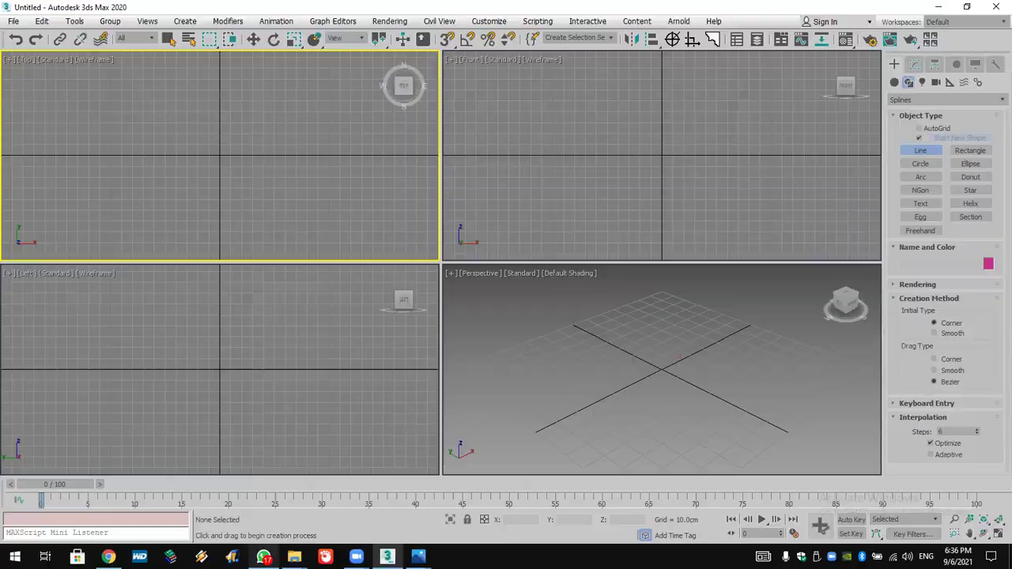
Switch to Chrome, close the enlarged house photo, and look through the pending posts of the TASMEMAT group
click(264, 557)
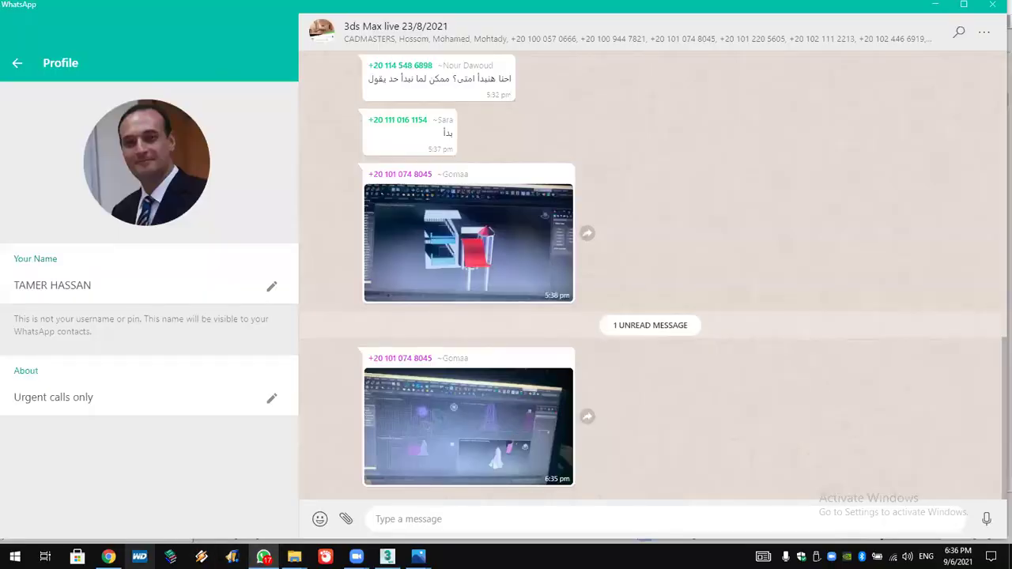
click(110, 557)
key(Left)
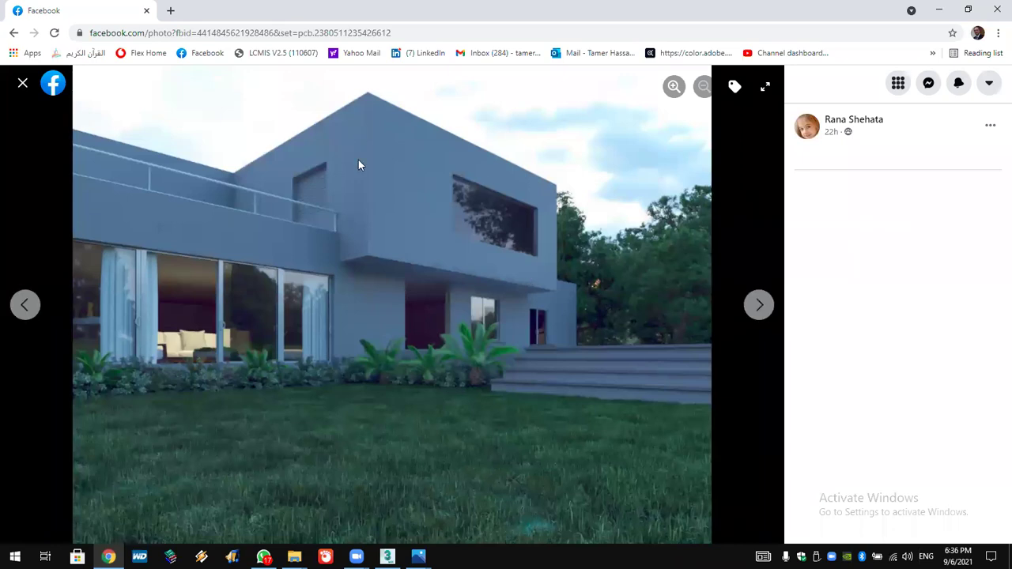
click(23, 83)
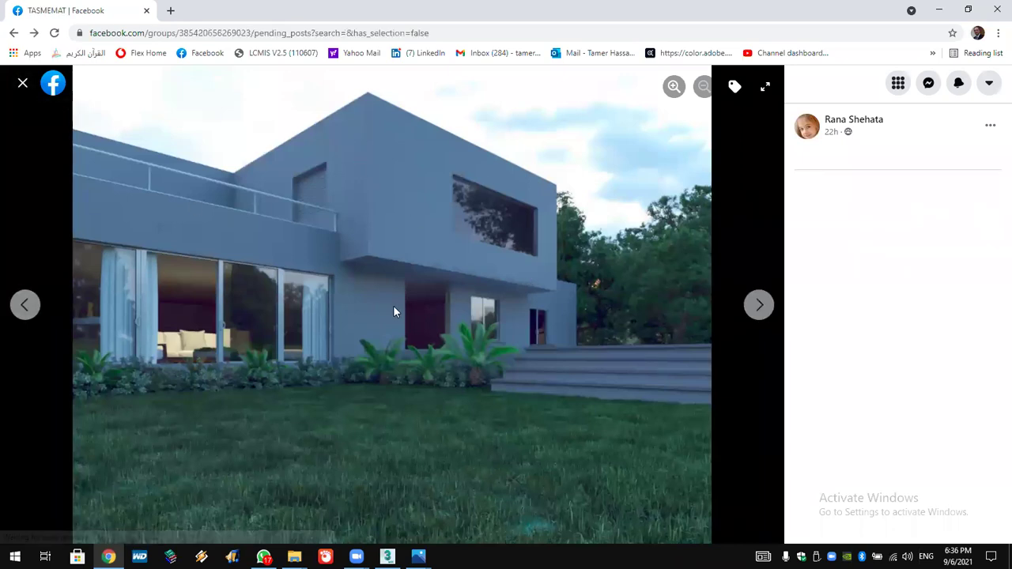
scroll(401, 332, down, 9)
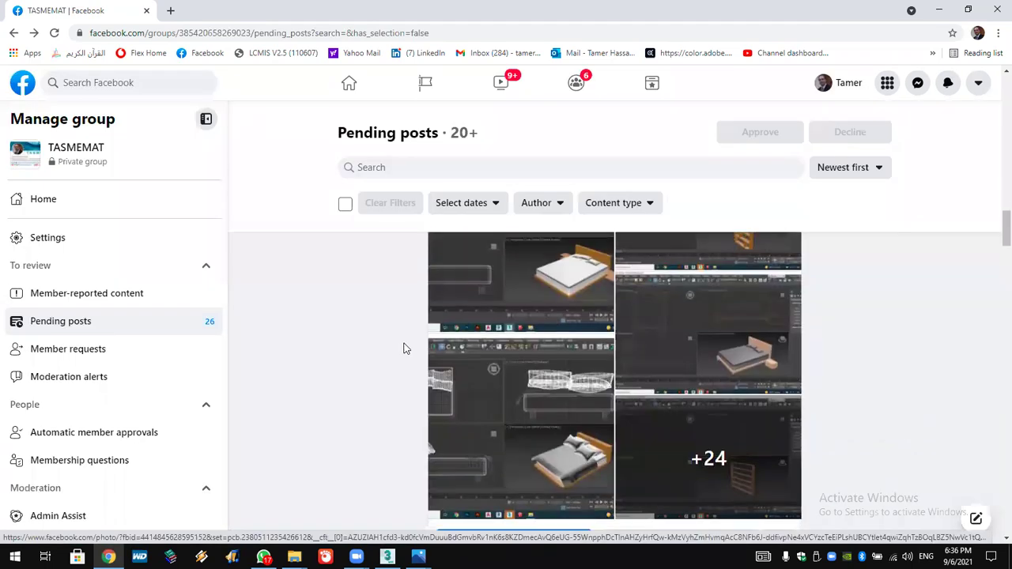
scroll(403, 351, down, 4)
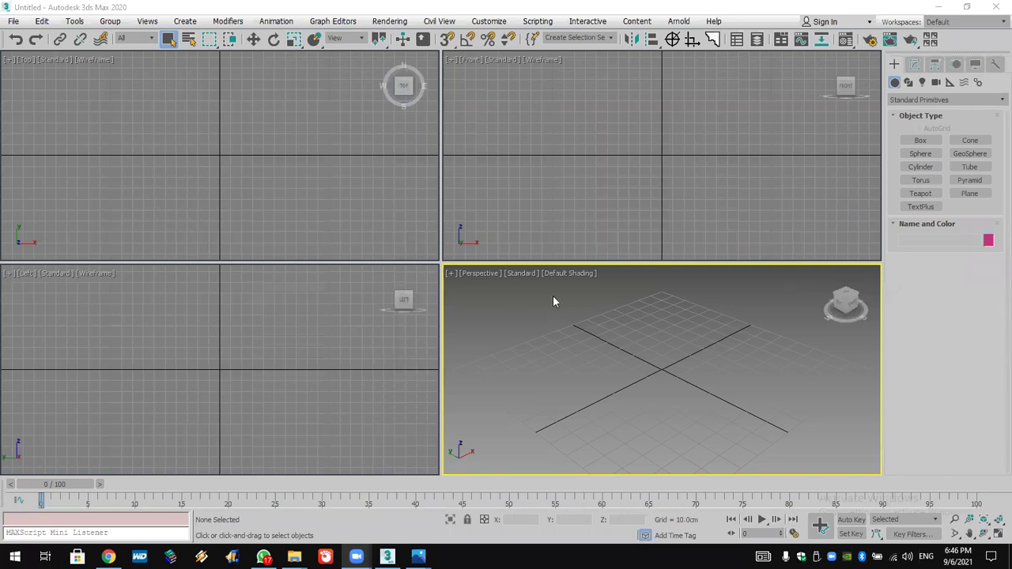
View the Russian domes photo, close it, and draw a circle spline of about 78 cm radius around the origin in 3ds Max's Top view
click(909, 83)
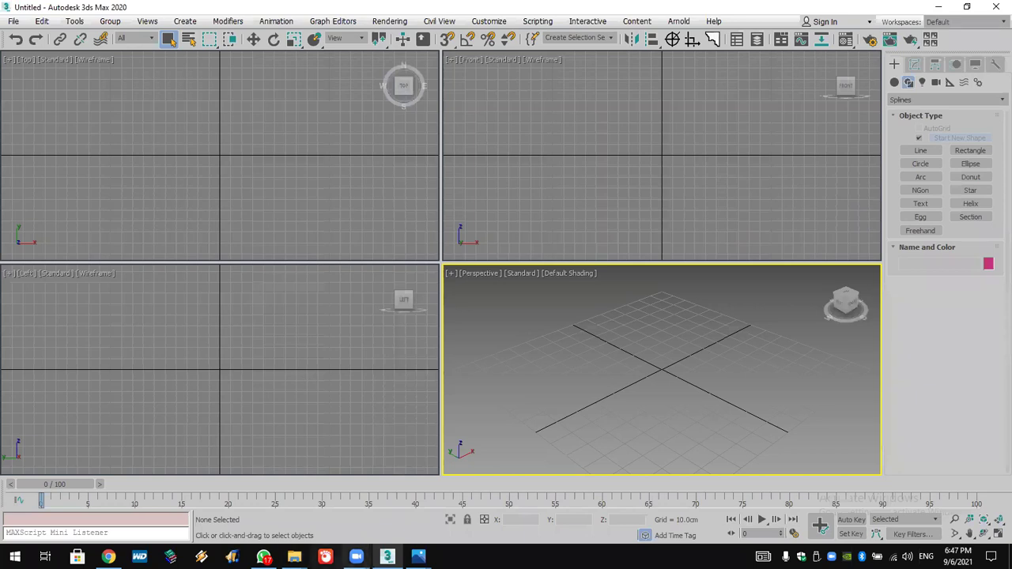
click(419, 556)
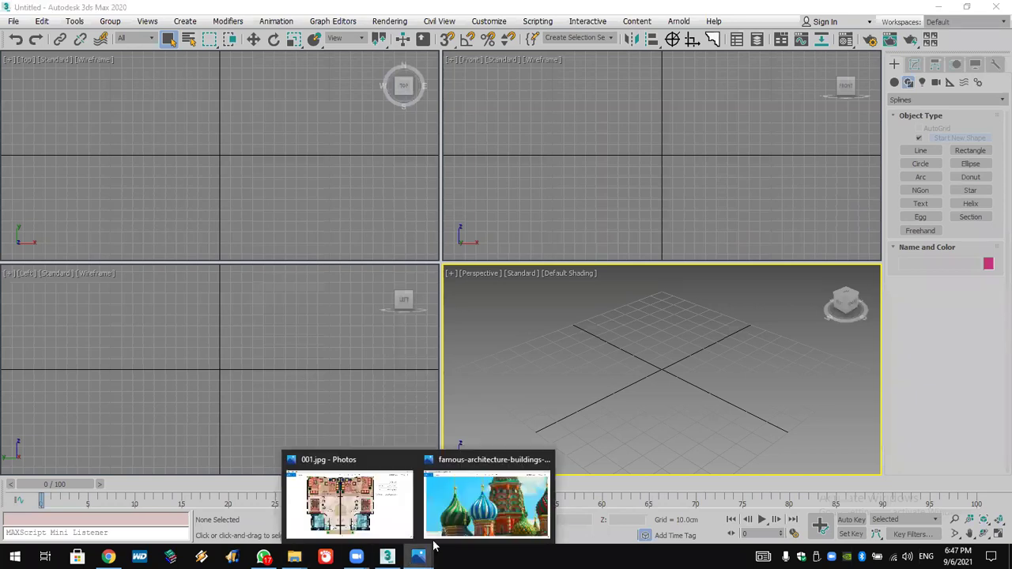
click(463, 504)
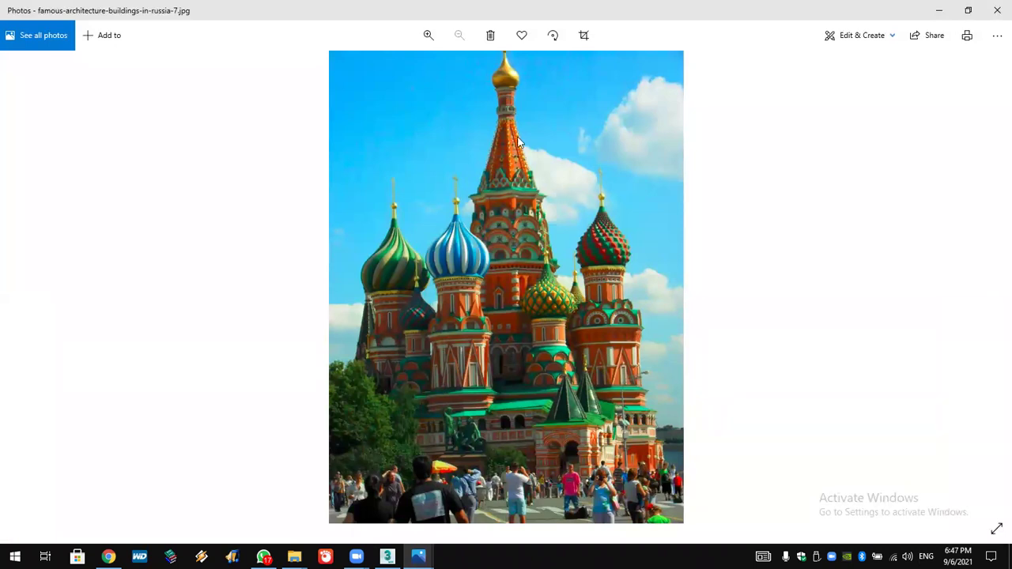
click(997, 11)
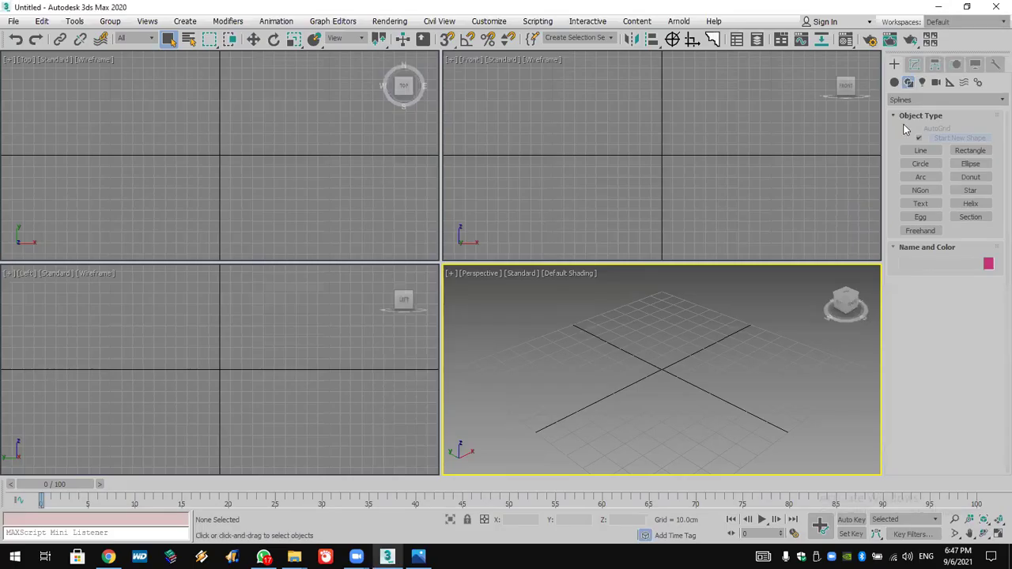
click(921, 164)
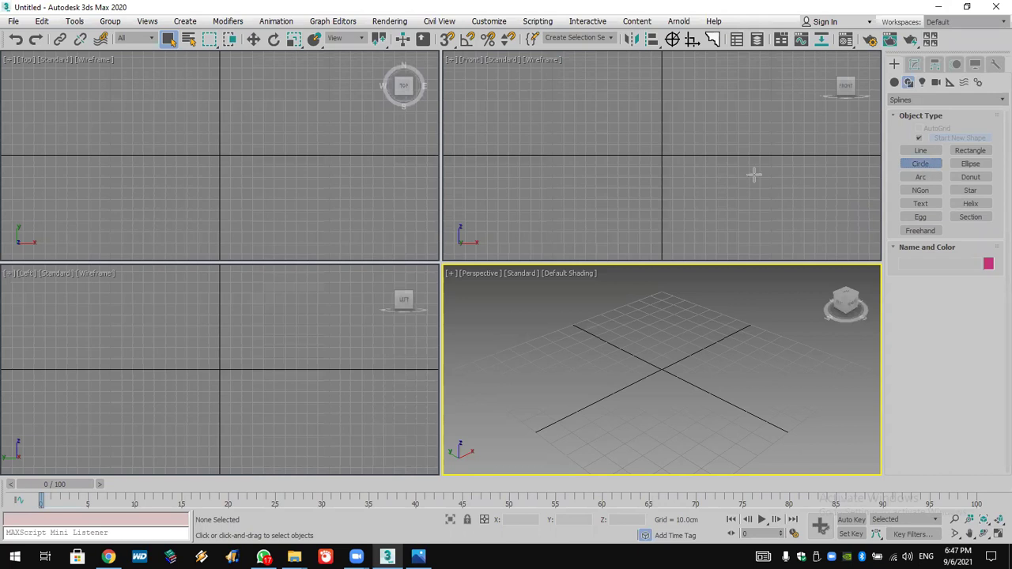
drag(217, 155, 252, 231)
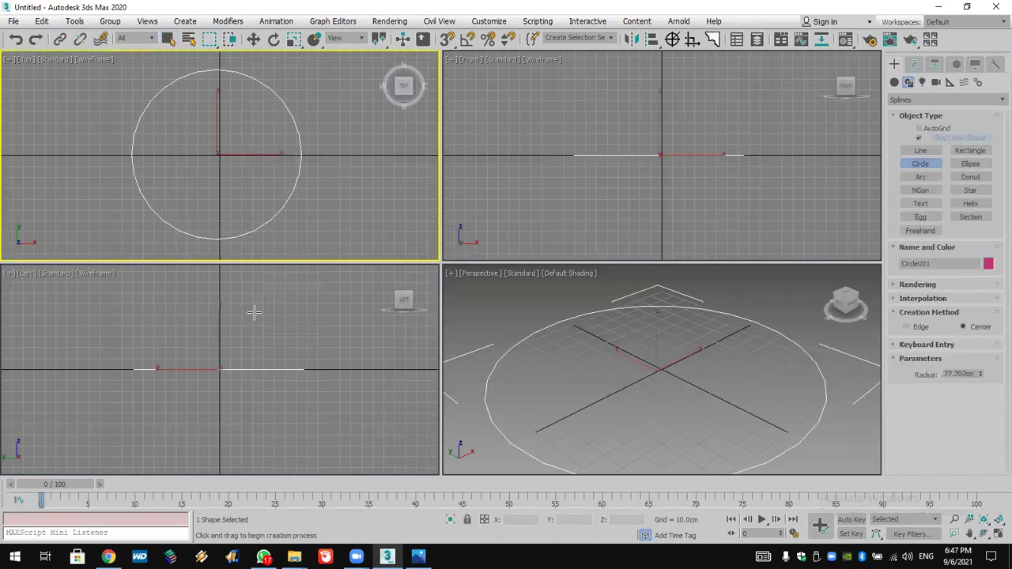
Create a small box with a base about 12 cm long and 35 cm wide just outside the circle in the Top view
click(894, 82)
click(919, 141)
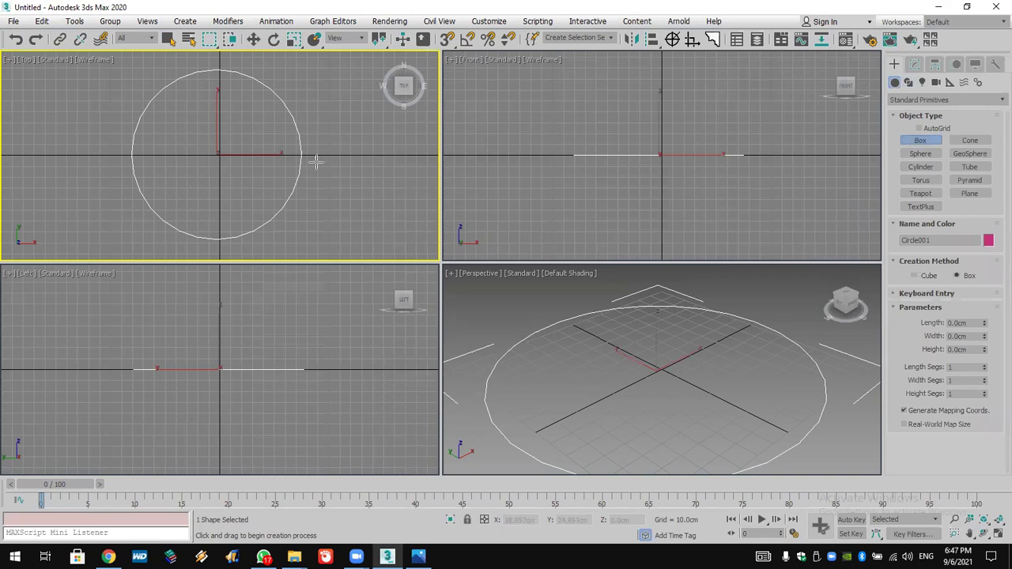
drag(340, 148, 369, 152)
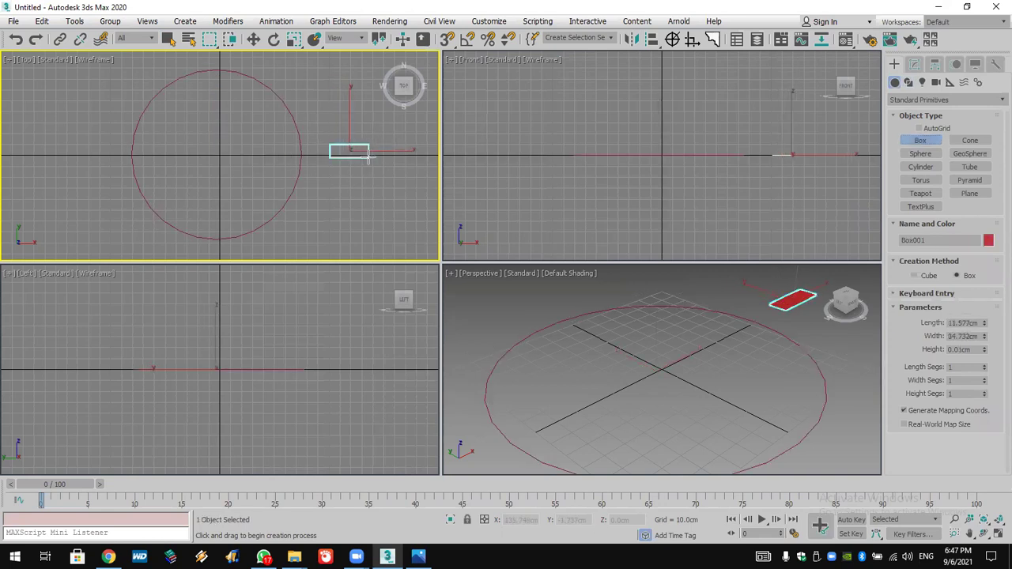
Create a box about 11.6 cm long, 34.7 cm wide and 5.8 cm high outside the circle in the top view
click(369, 151)
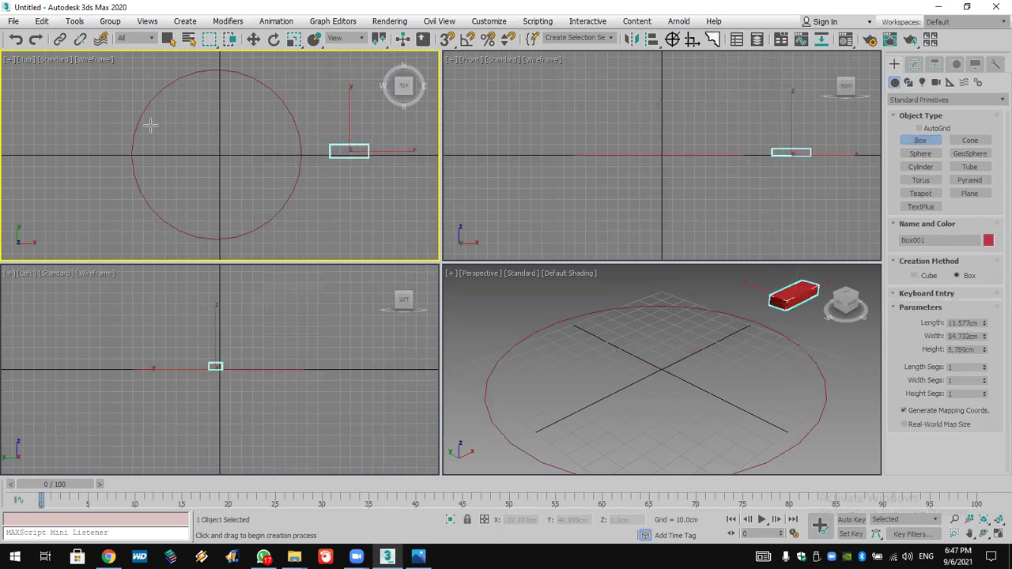
right_click(366, 190)
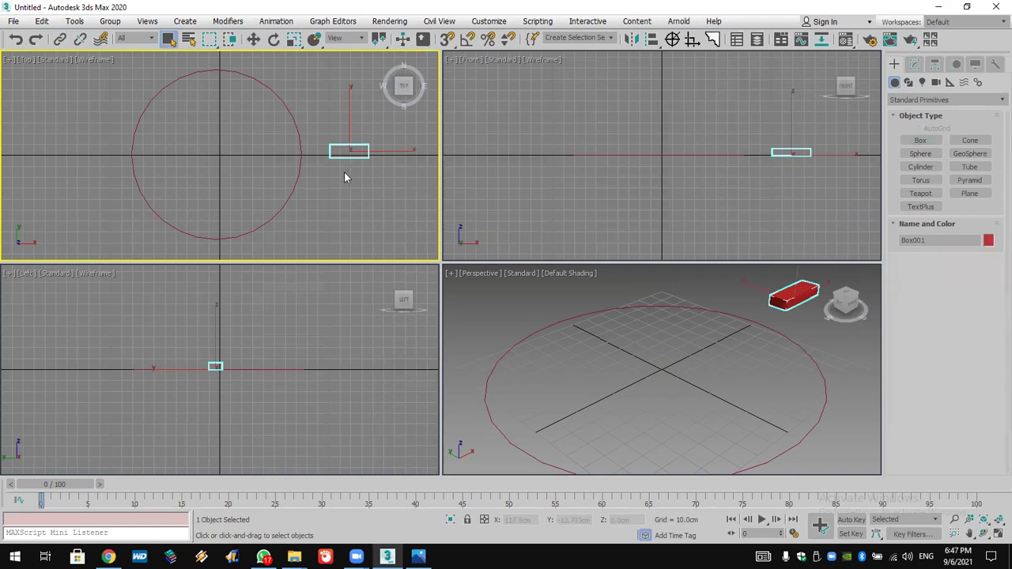
click(507, 345)
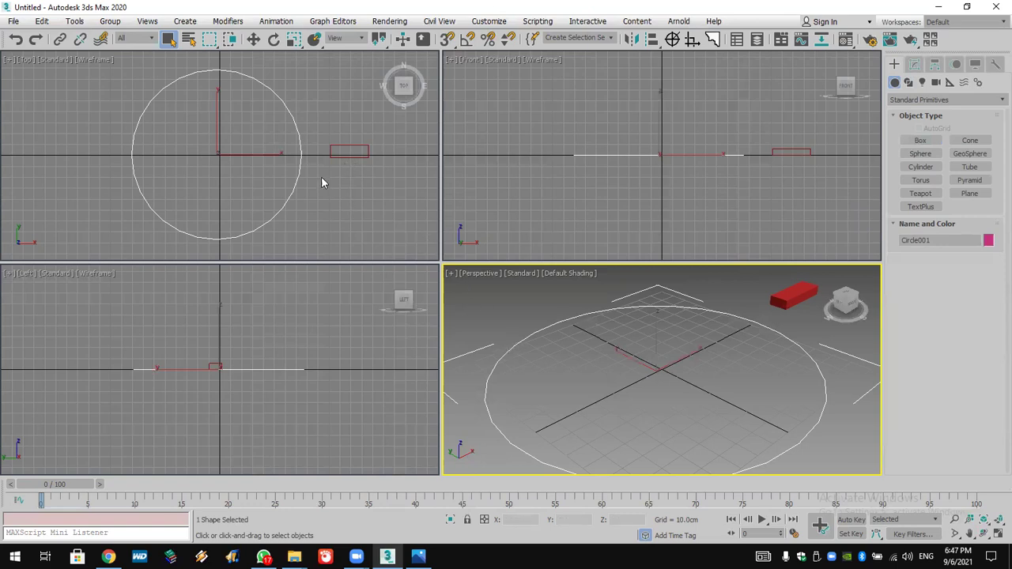
click(332, 204)
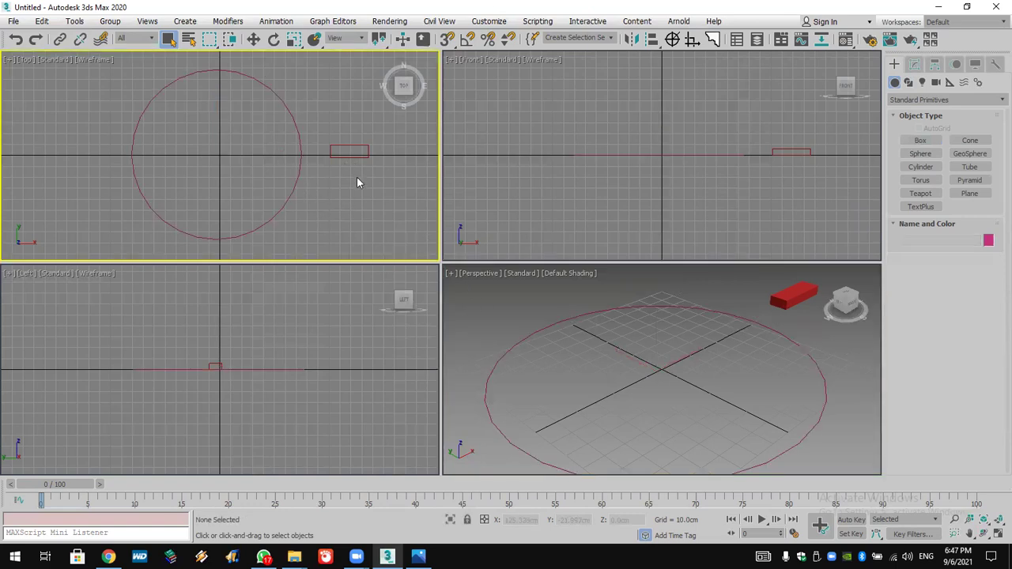
Attach the red box to the circle with a Path Constraint
click(799, 297)
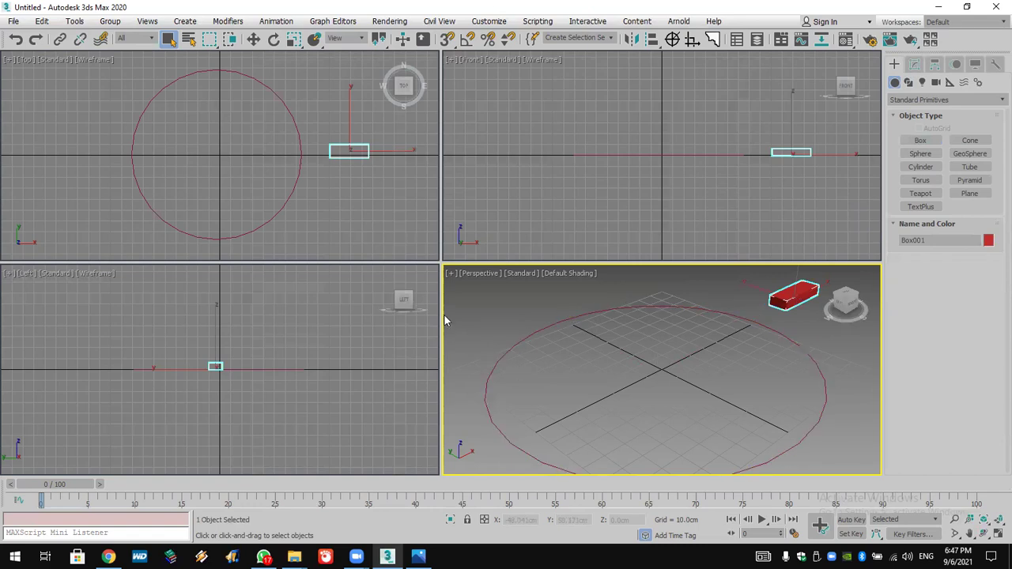
click(289, 26)
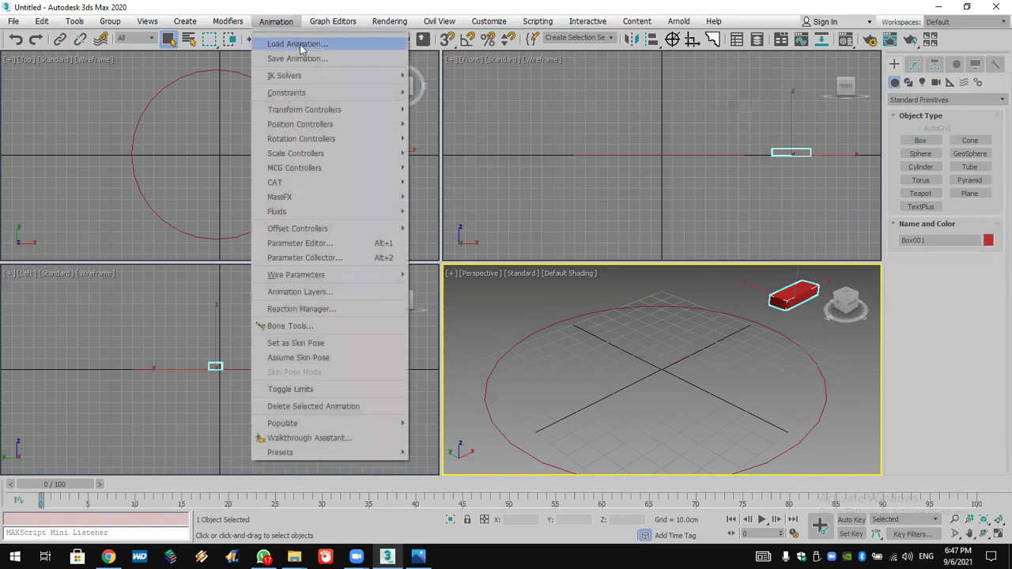
mouse_move(333, 97)
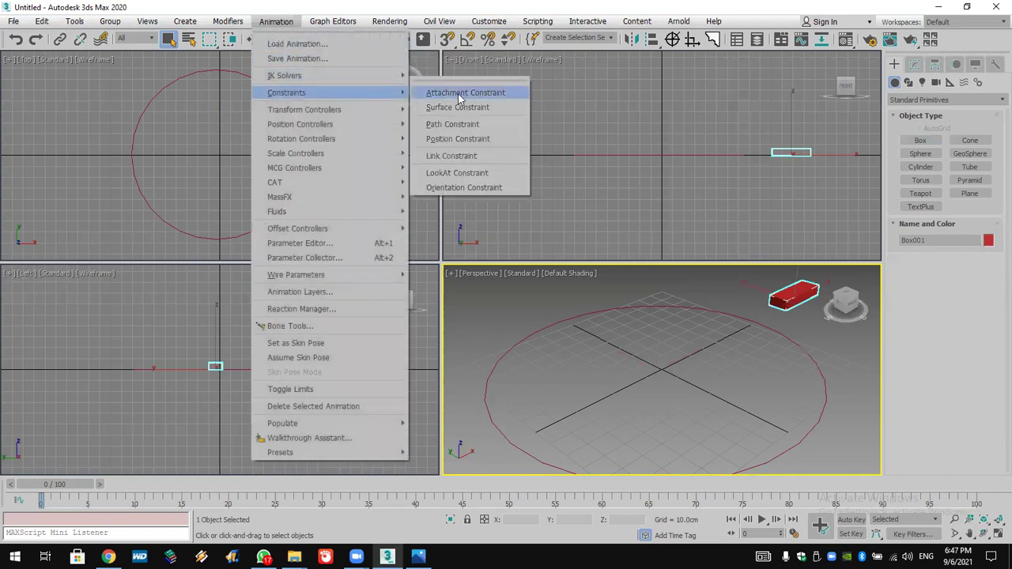
click(500, 126)
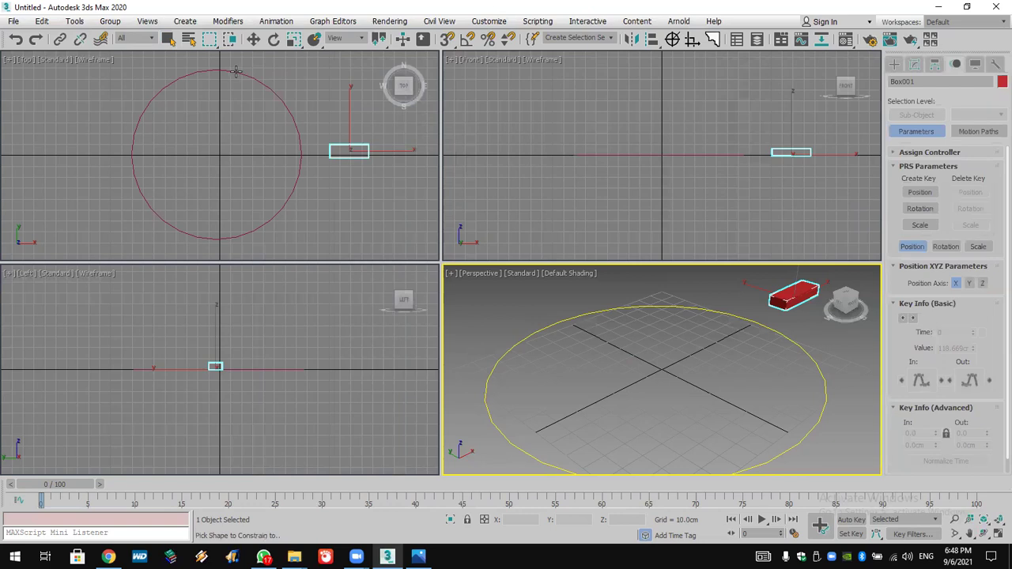
click(235, 71)
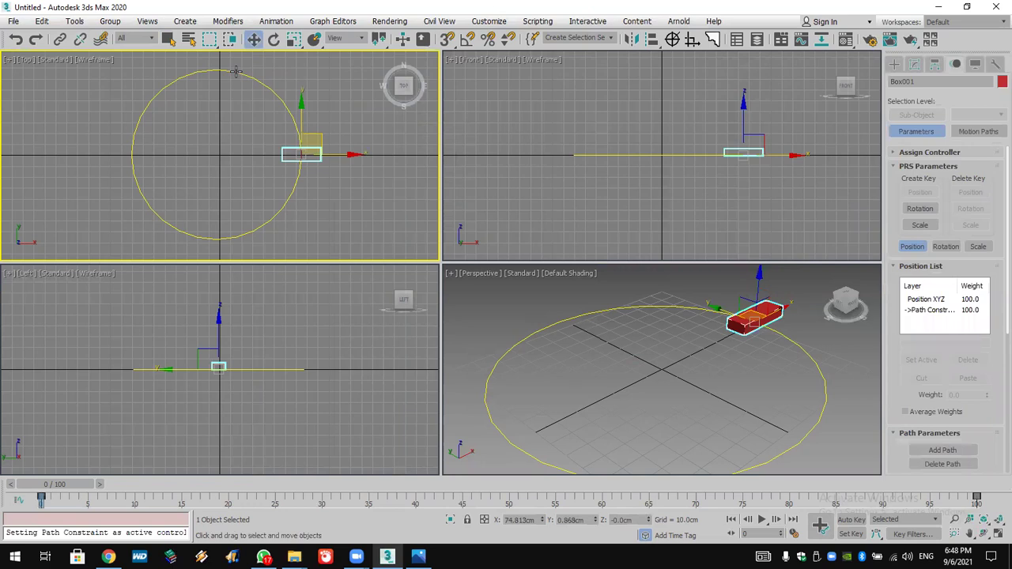
Turn on Follow for the box's path constraint and play the animation in the perspective view
drag(892, 345, 913, 65)
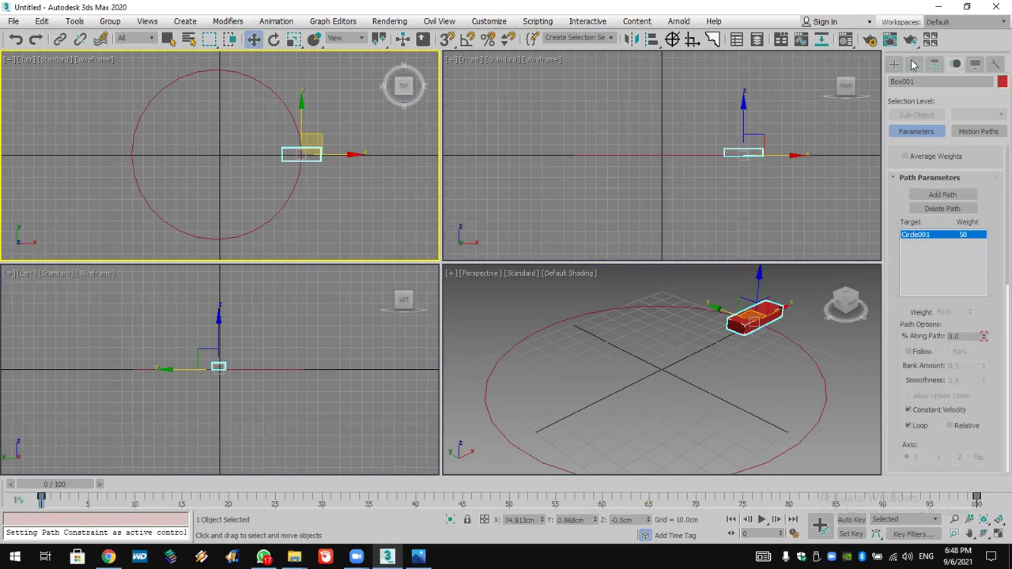
click(910, 351)
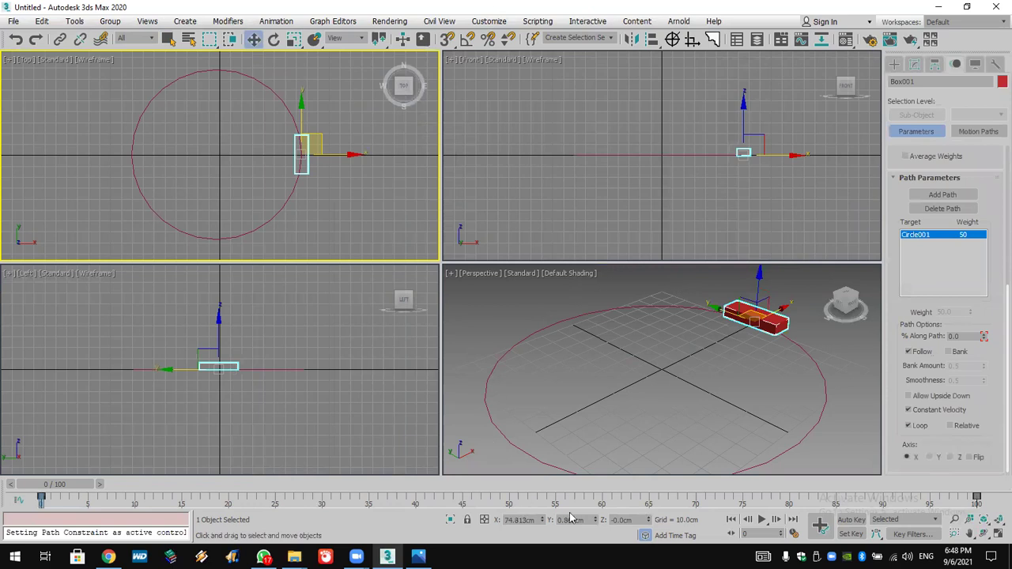
click(762, 520)
middle_click(752, 413)
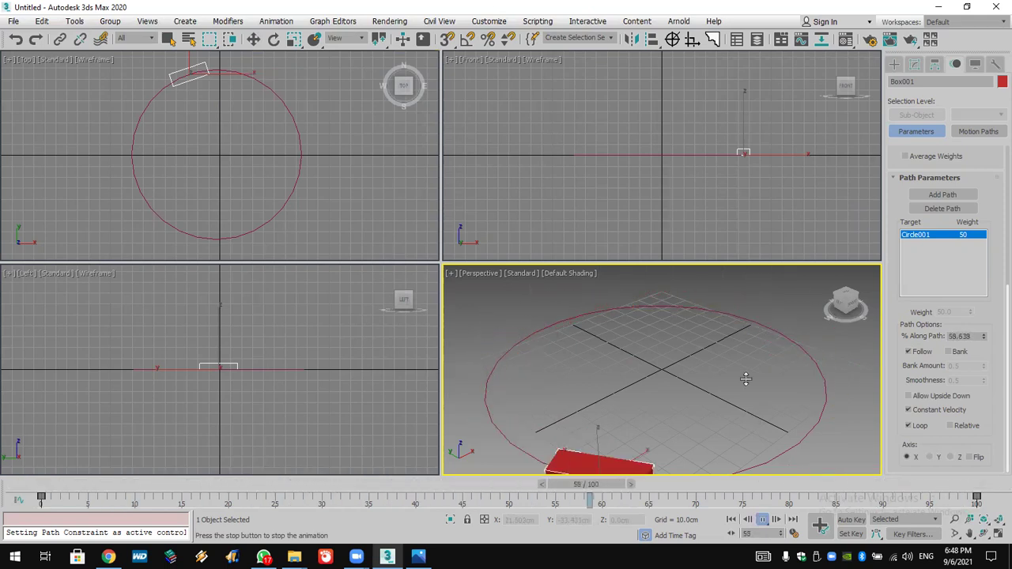
Reset the scene to start over with an empty one
click(13, 21)
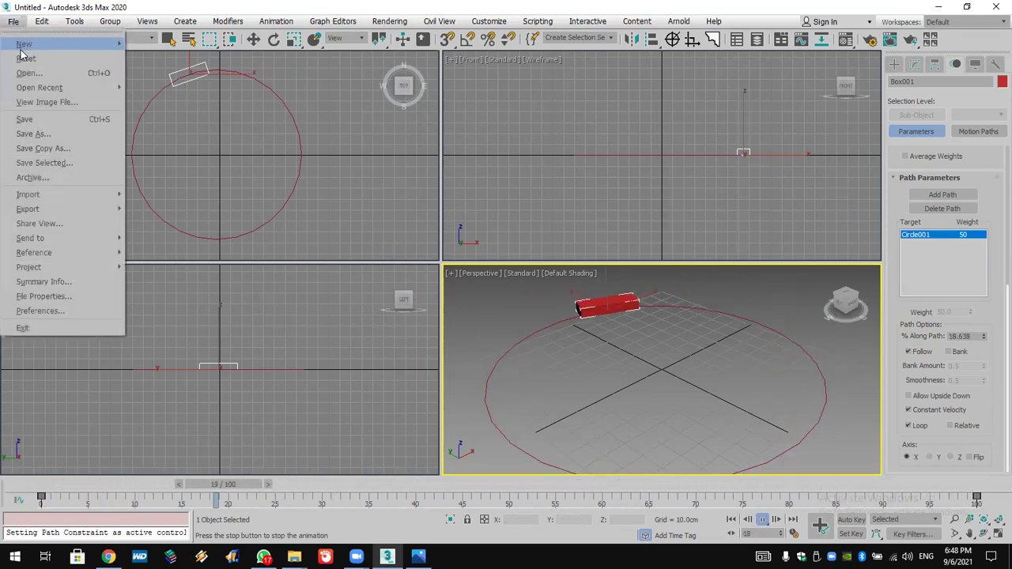
click(23, 56)
click(504, 297)
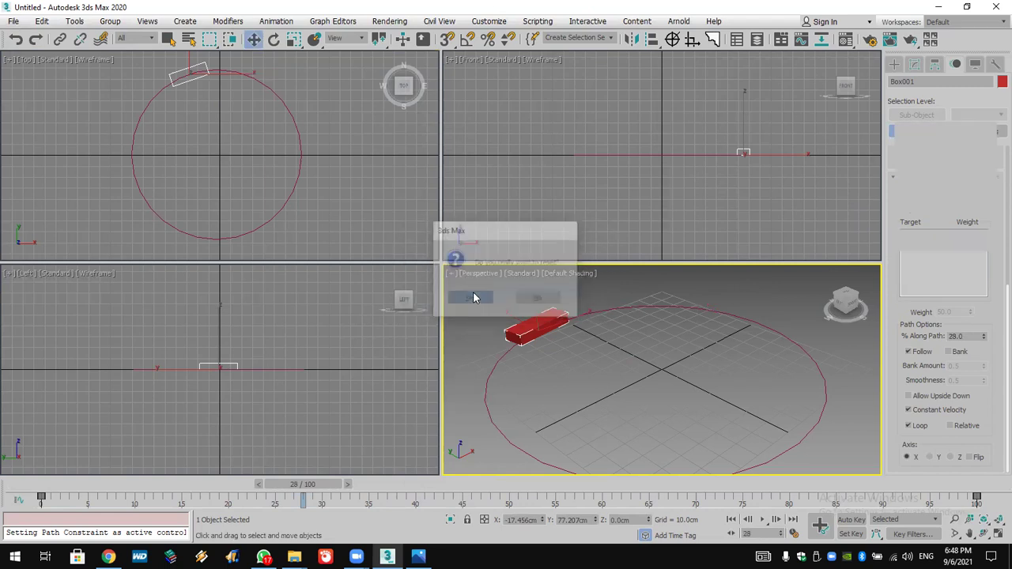
Create a one-turn helix near the origin with both radii about 29.8 cm and a height of about 66.1 cm
click(908, 82)
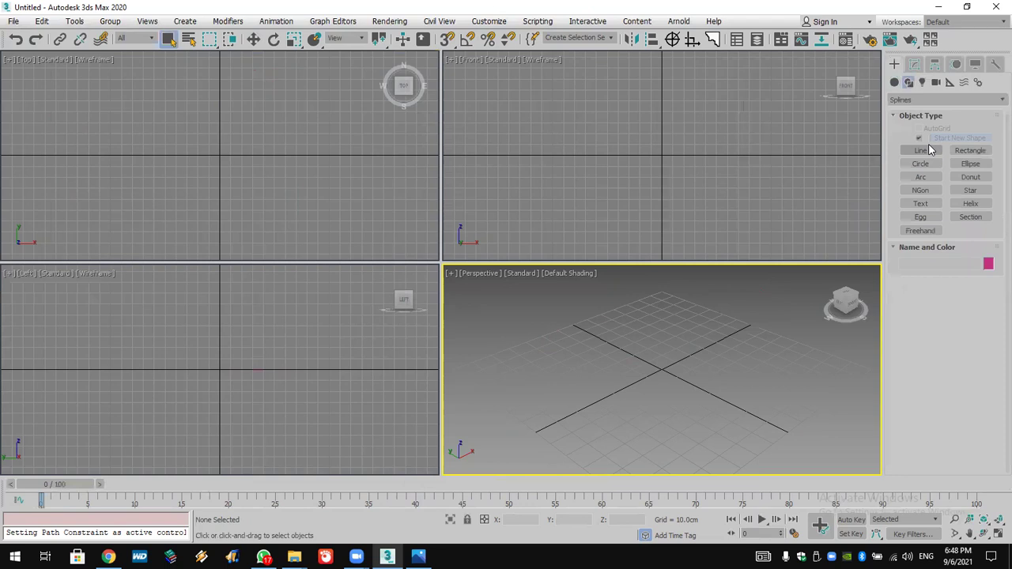
click(970, 203)
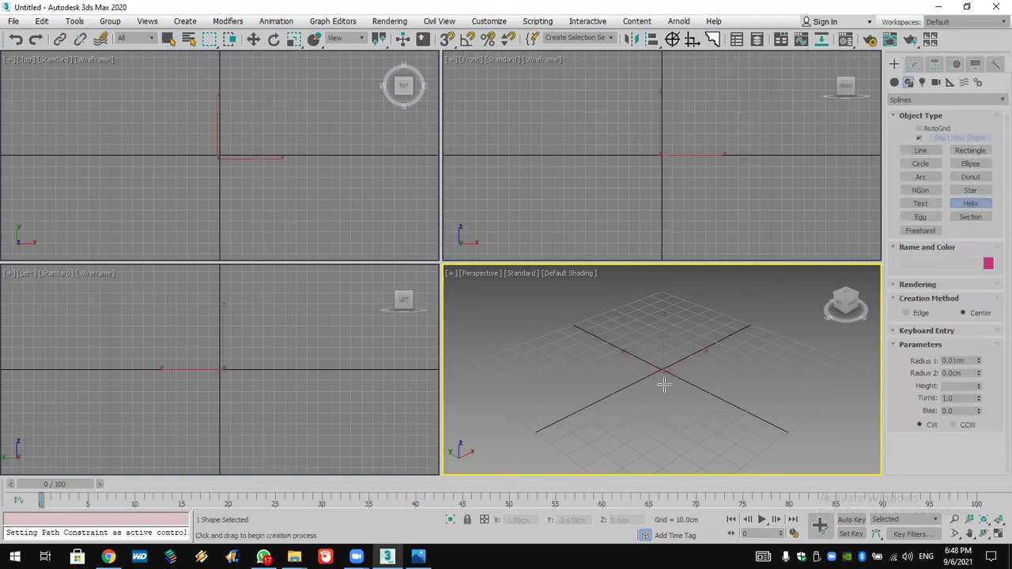
drag(663, 372, 690, 385)
click(658, 250)
click(659, 251)
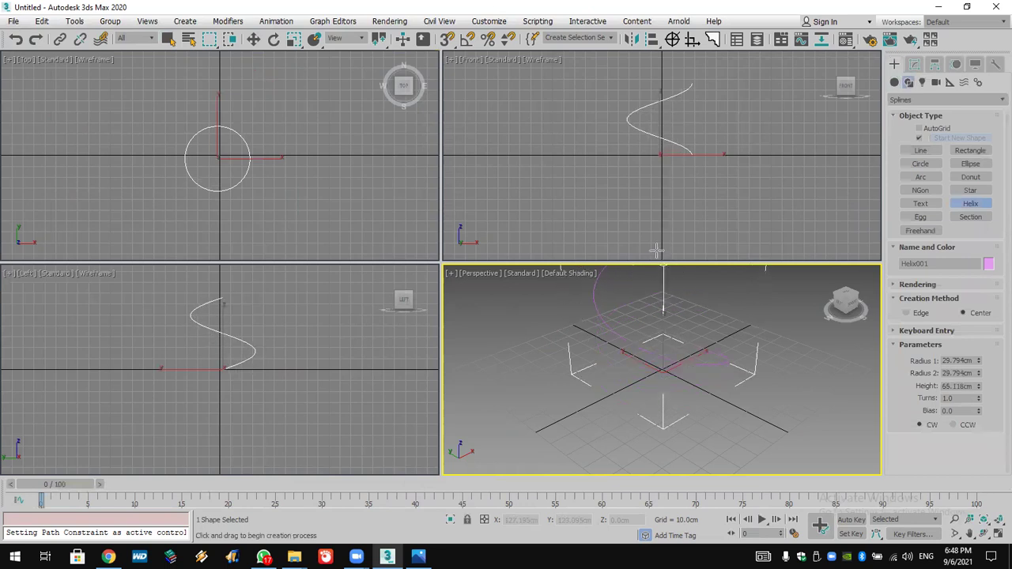
scroll(693, 356, up, 2)
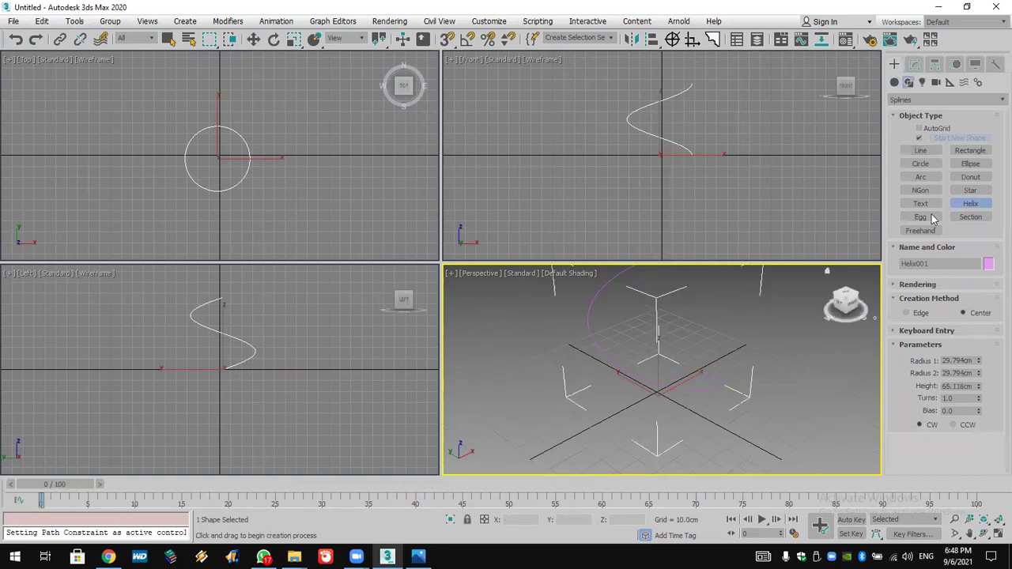
Create a box about 11 cm long, 37 cm wide and 5.2 cm high beside the helix in the top view
click(894, 83)
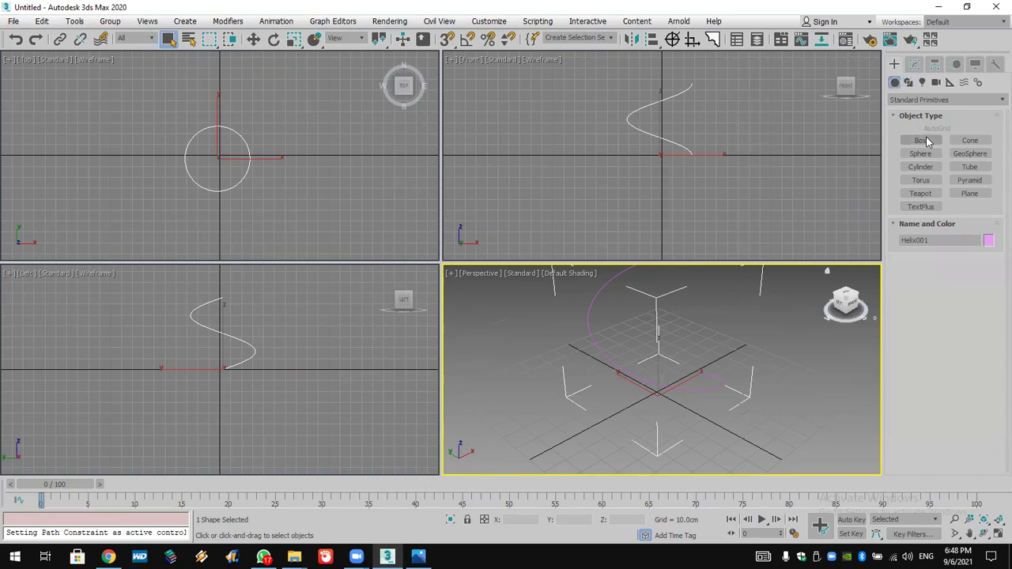
click(921, 140)
drag(302, 144, 342, 155)
click(344, 151)
scroll(567, 352, down, 2)
click(667, 371)
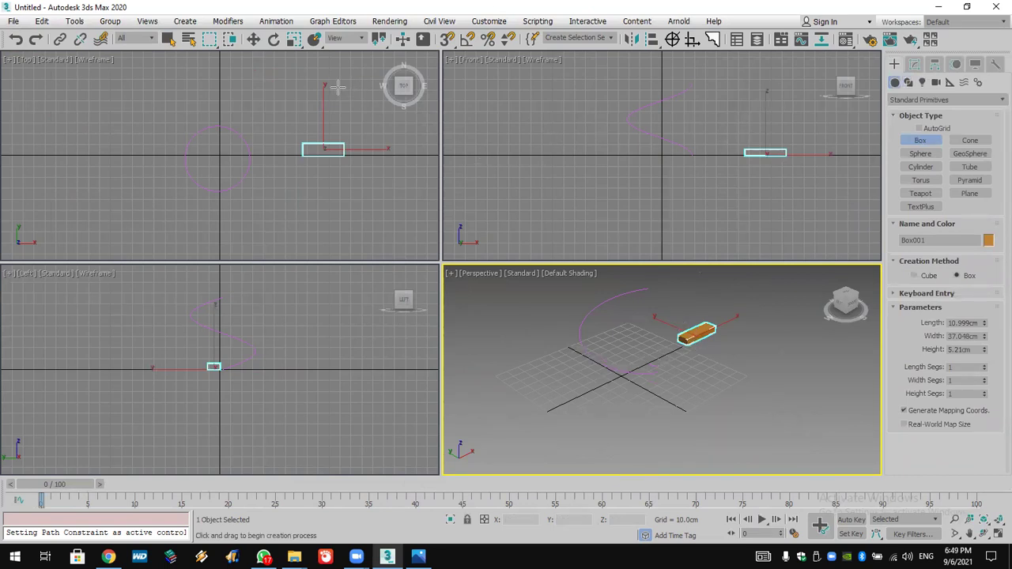
Attach the new box to the helix with a Path Constraint
click(275, 22)
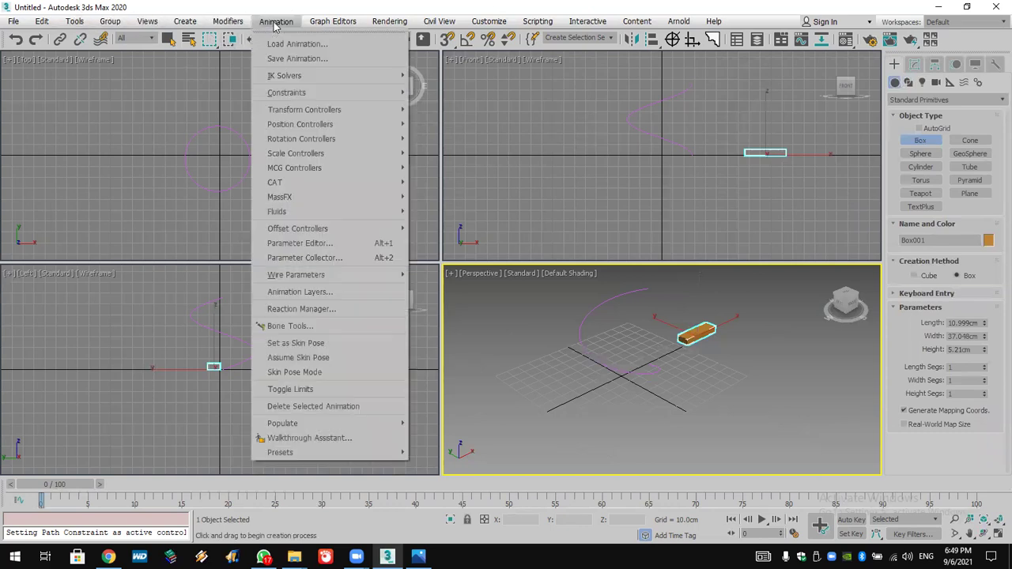
mouse_move(316, 95)
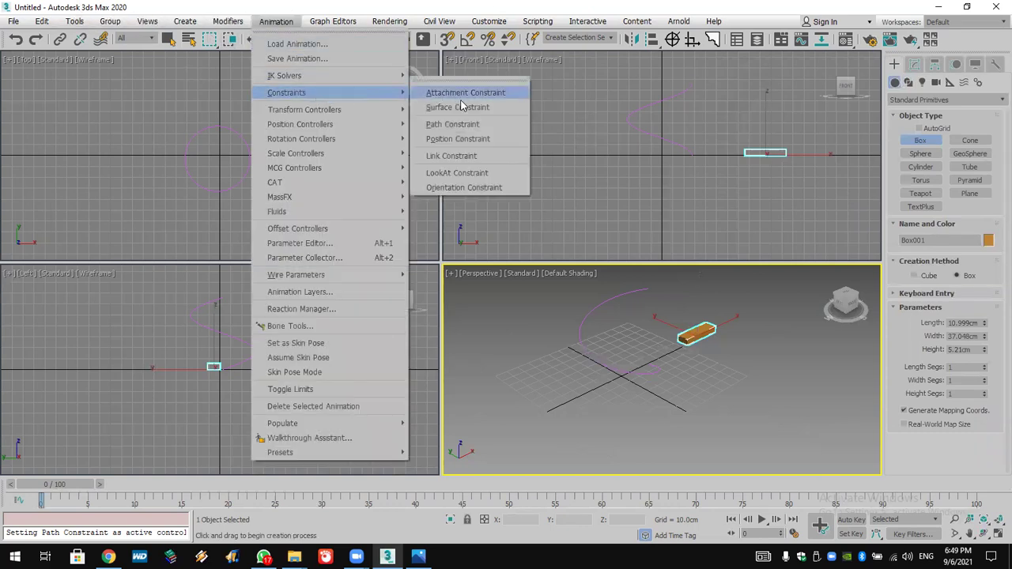
click(477, 124)
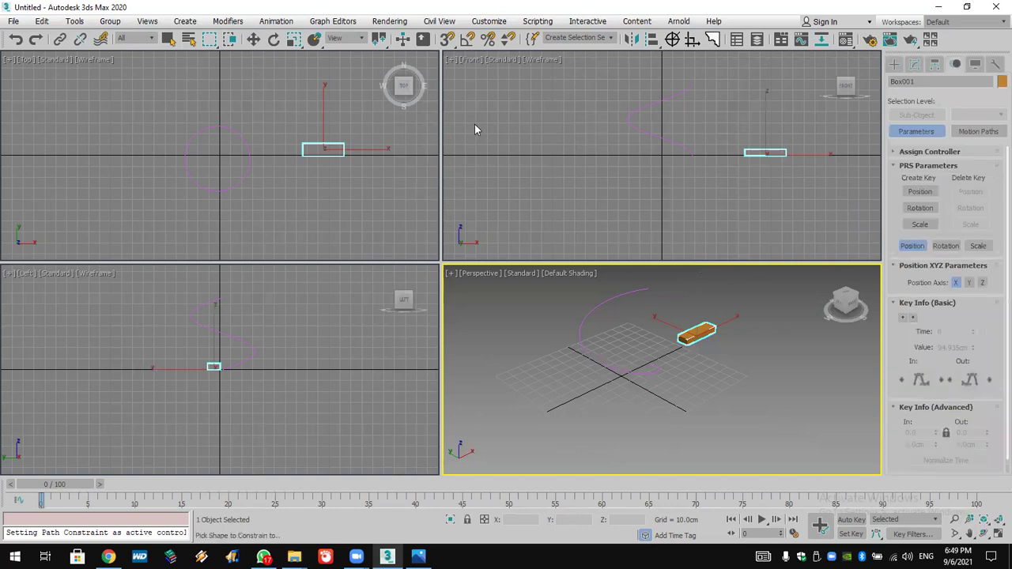
click(249, 146)
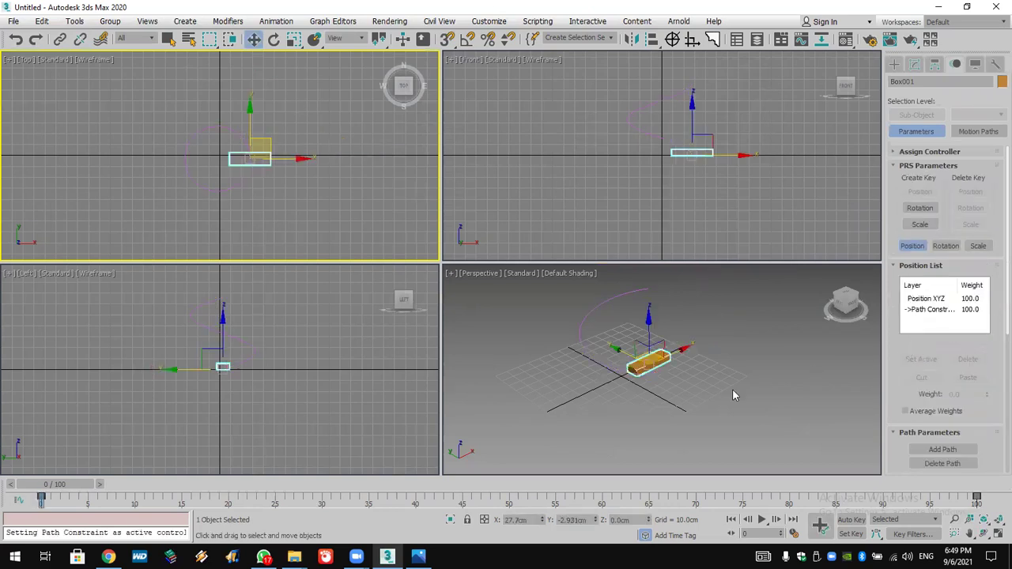
Play the animation in the perspective view and turn on Follow so the box orients along the helix
right_click(744, 449)
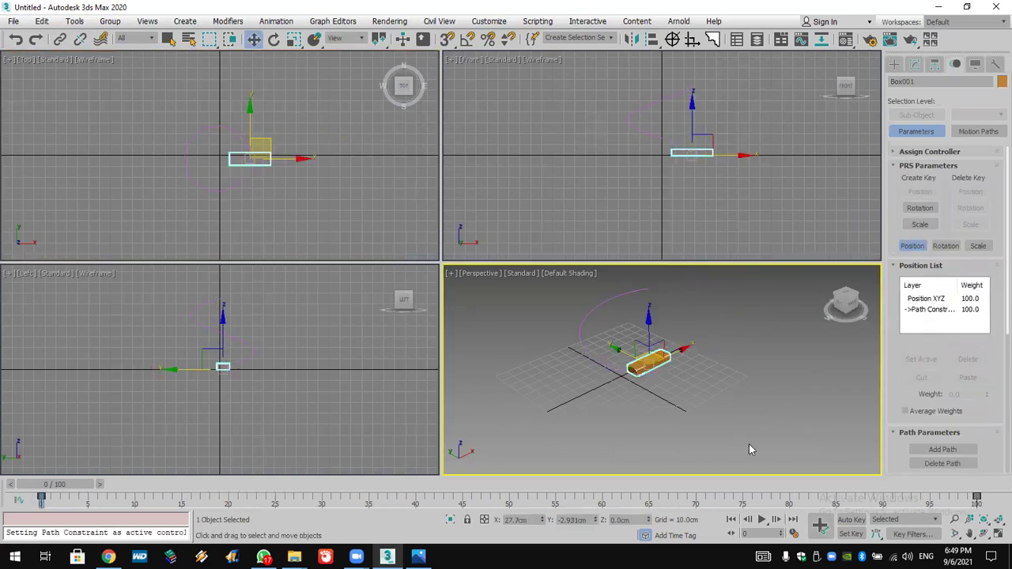
click(761, 520)
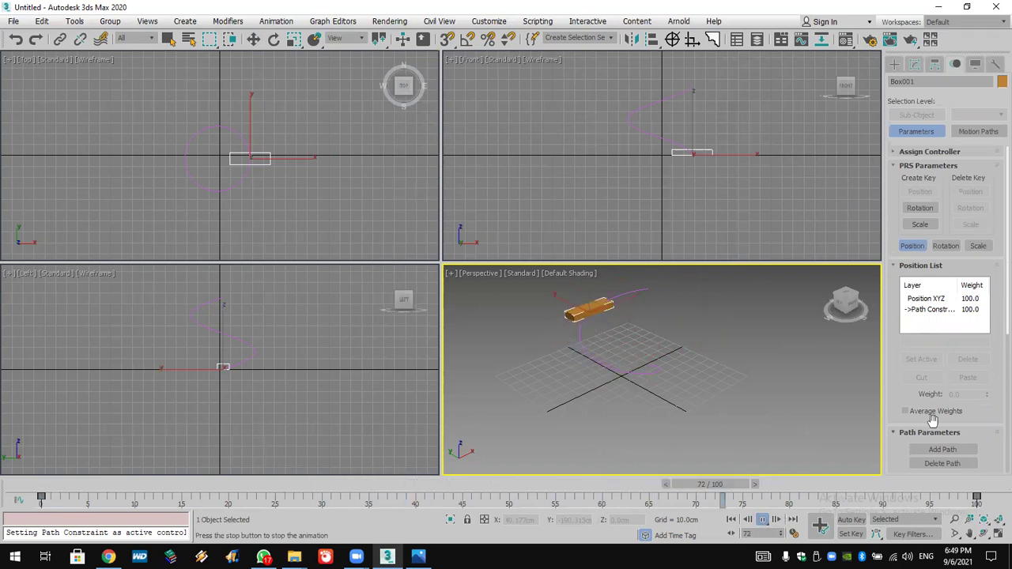
scroll(915, 394, down, 5)
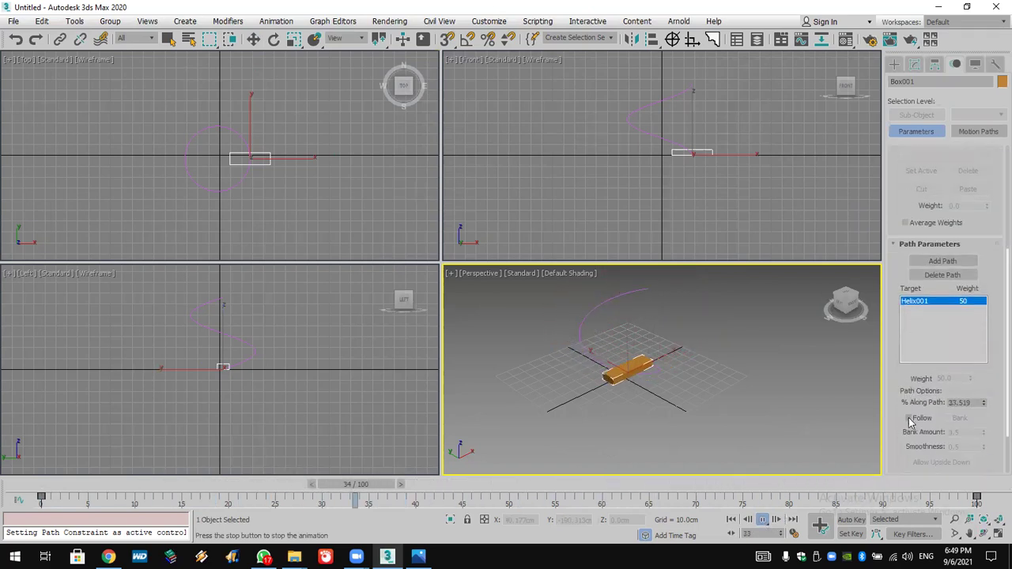
click(913, 419)
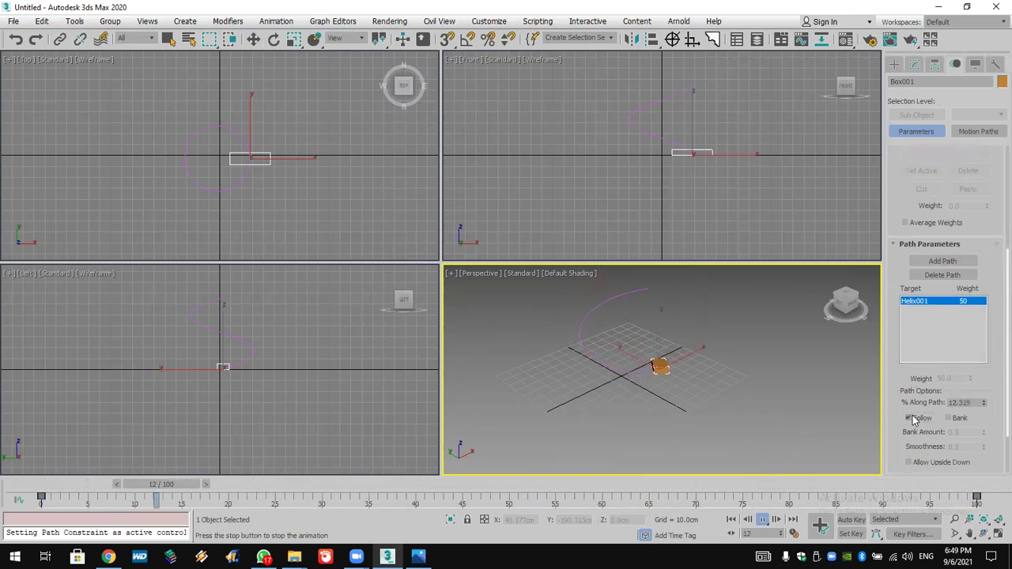
click(997, 521)
scroll(810, 399, down, 5)
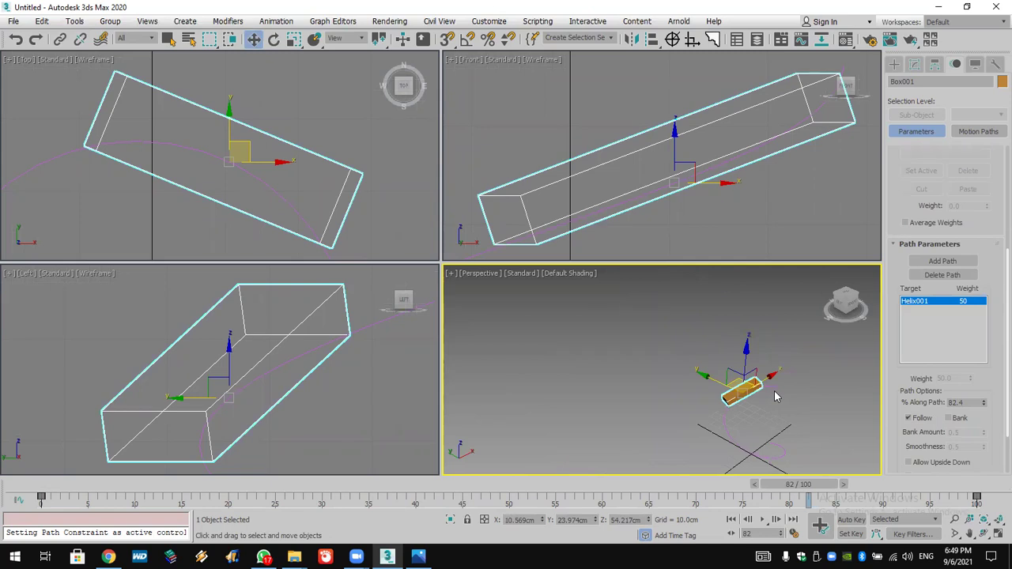
scroll(777, 397, down, 2)
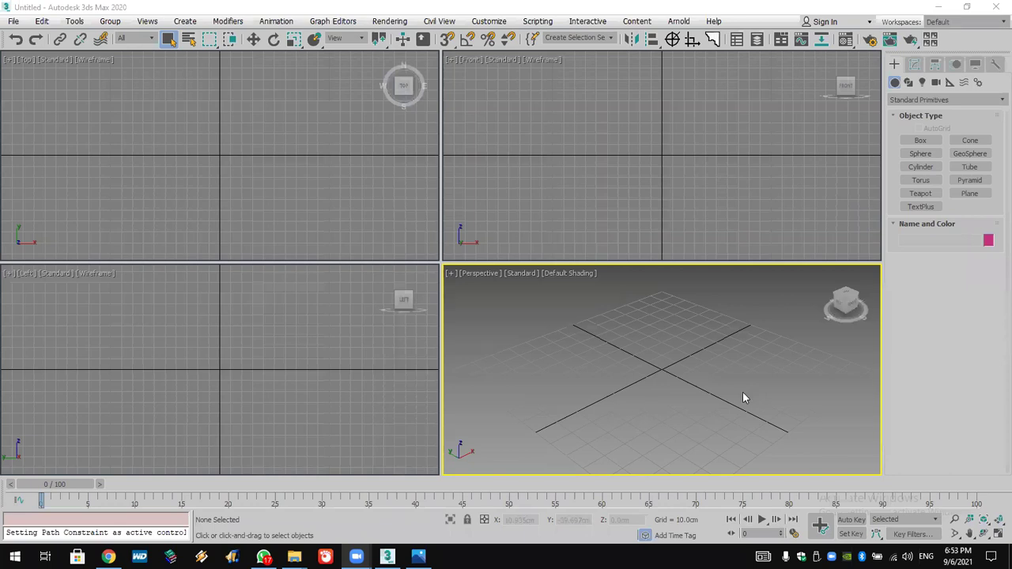
click(909, 84)
click(918, 100)
click(894, 82)
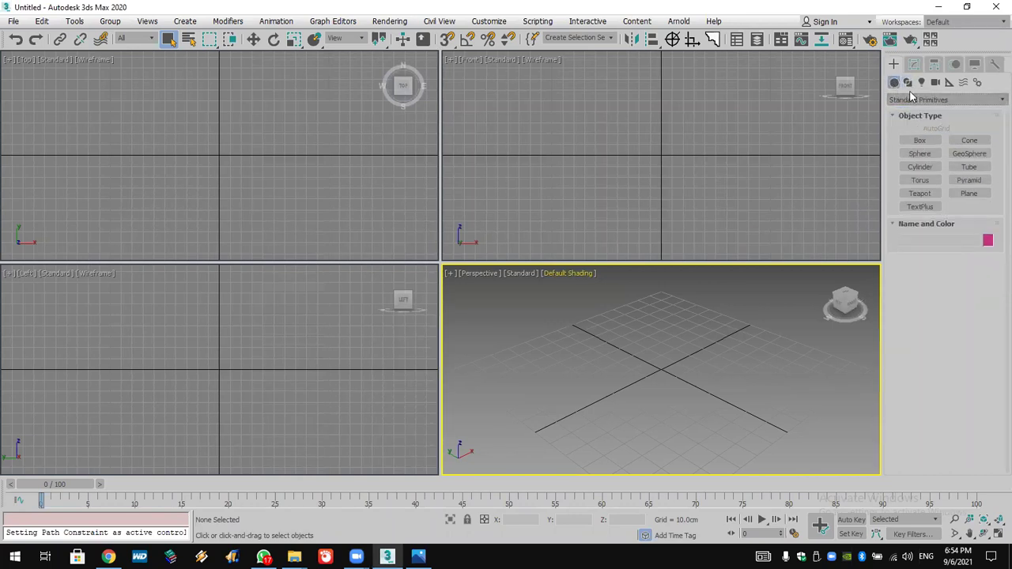
Draw a downward-bulging arc with a radius of about 114.4 cm in the top view, spanning both sides of the vertical axis
click(907, 83)
click(920, 150)
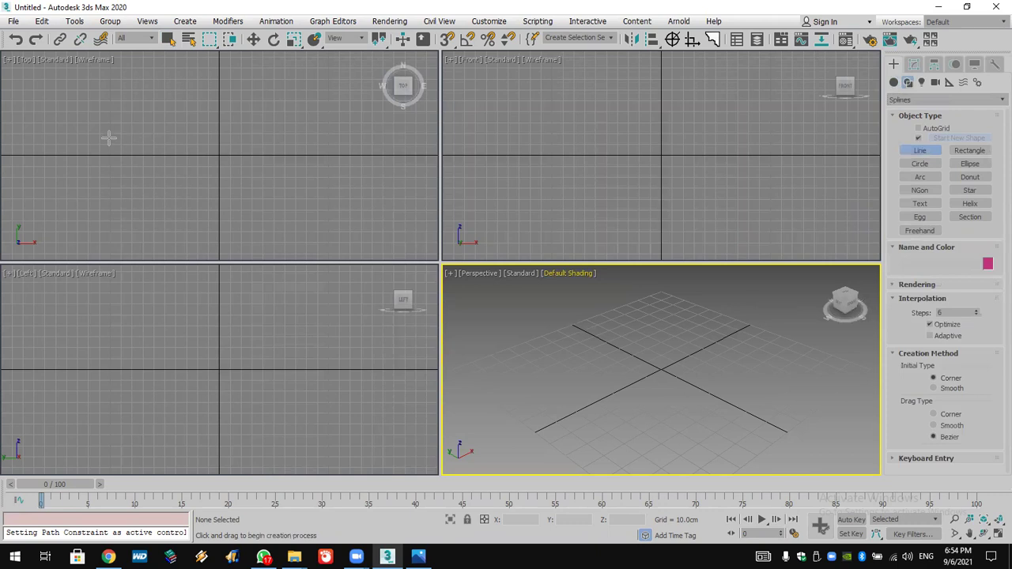
click(930, 177)
drag(97, 169, 325, 167)
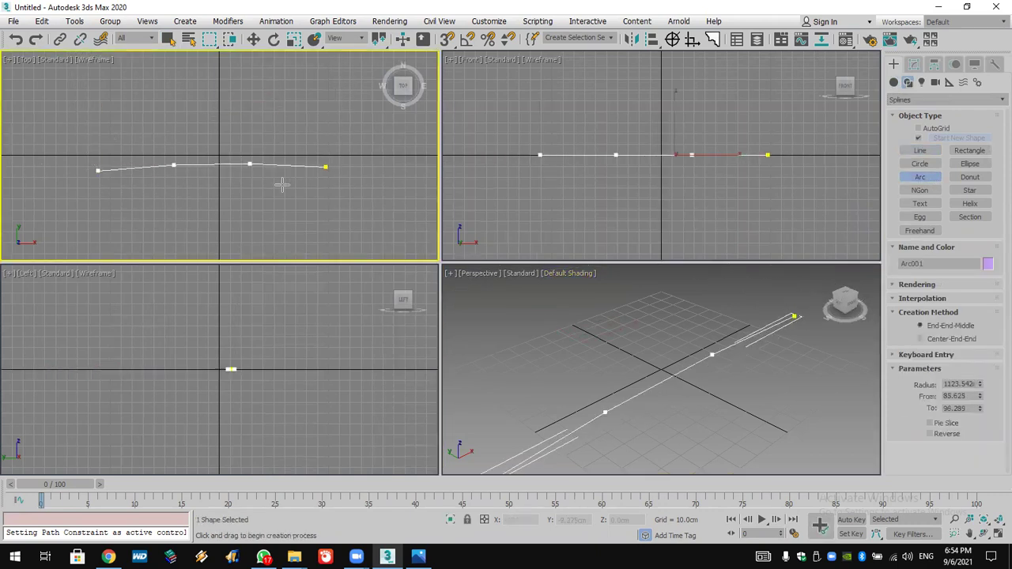
click(276, 223)
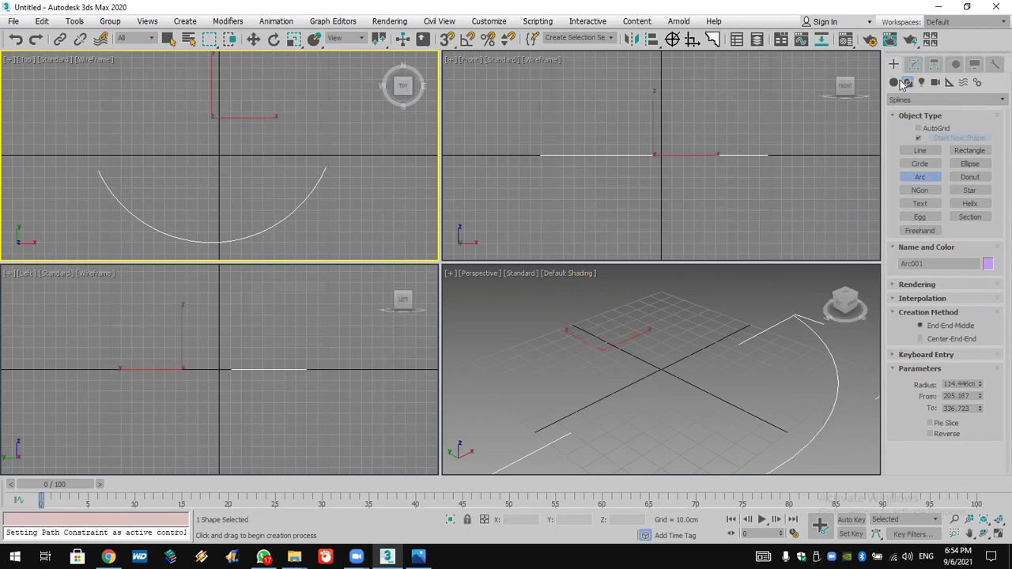
Create a hose about 47.7 cm high from the extended primitives, standing near the grid centre in the perspective view
click(894, 82)
click(971, 100)
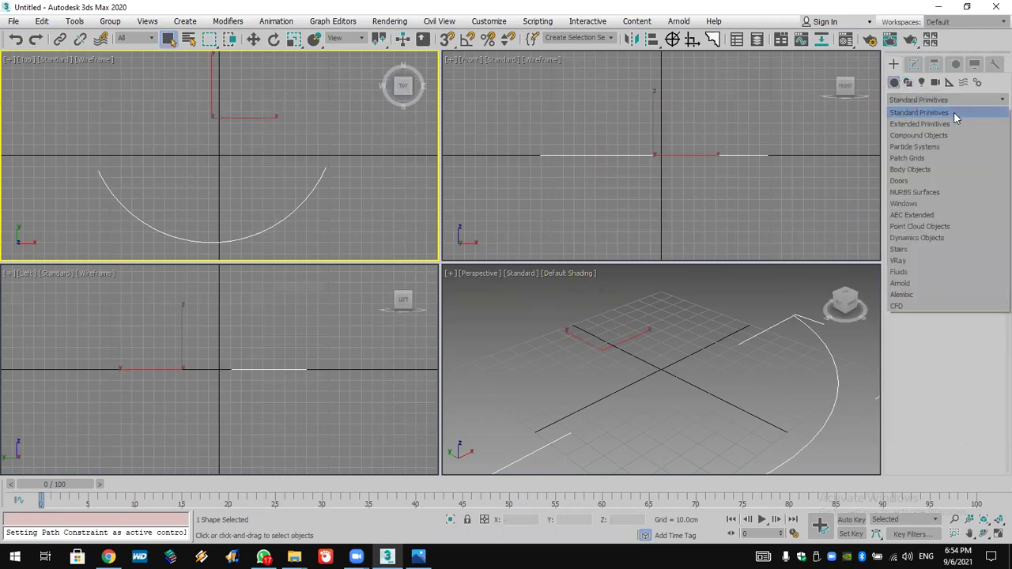
click(953, 114)
click(969, 206)
drag(705, 326, 707, 294)
click(708, 265)
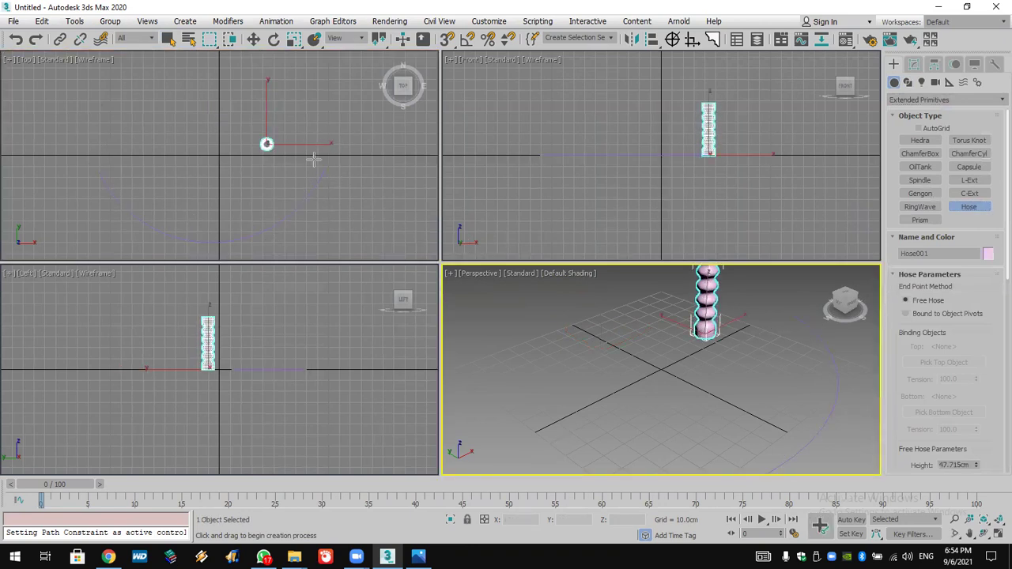
scroll(779, 431, down, 3)
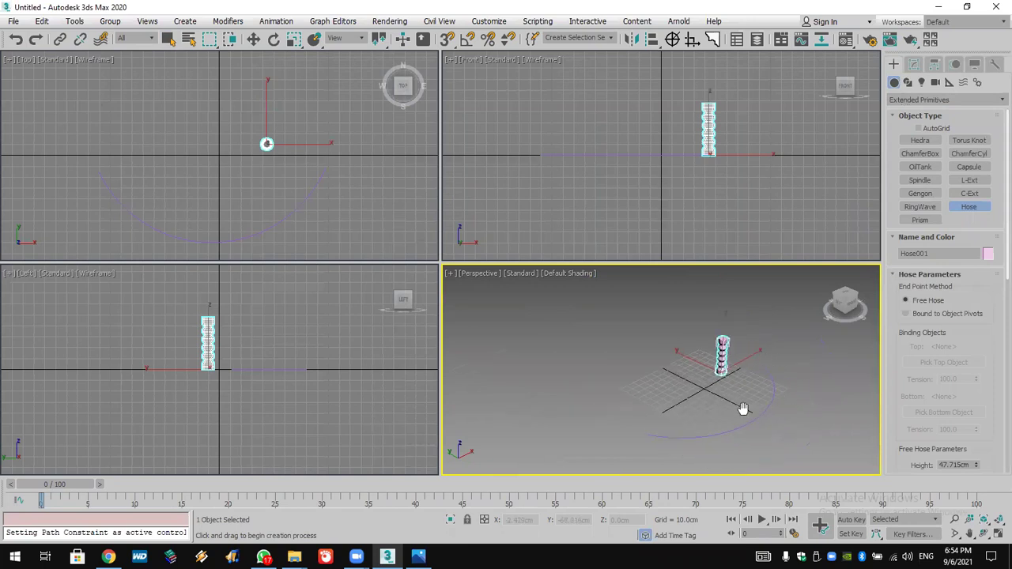
scroll(727, 406, up, 2)
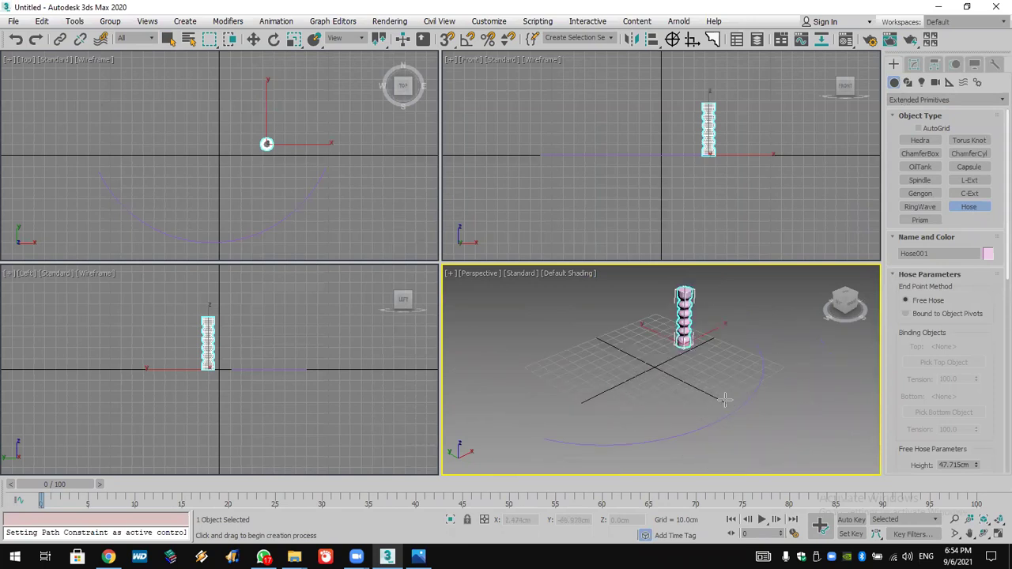
Select the arc in the top view and delete it
right_click(344, 196)
key(w)
drag(345, 113, 356, 152)
drag(339, 240, 199, 212)
key(Delete)
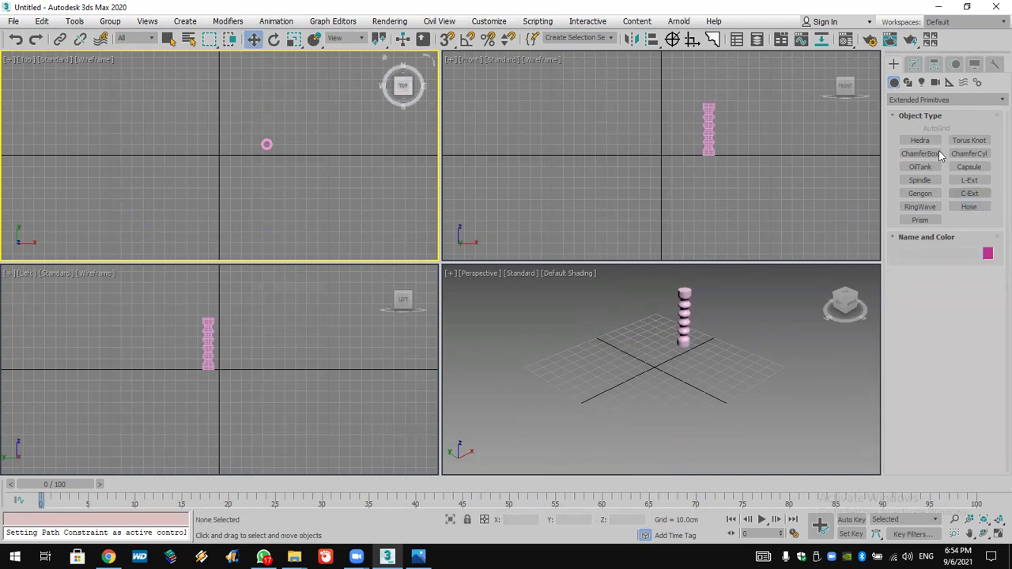
Draw a smooth wavy line through seven points in the top view, running across the vertical axis below the hose
click(907, 82)
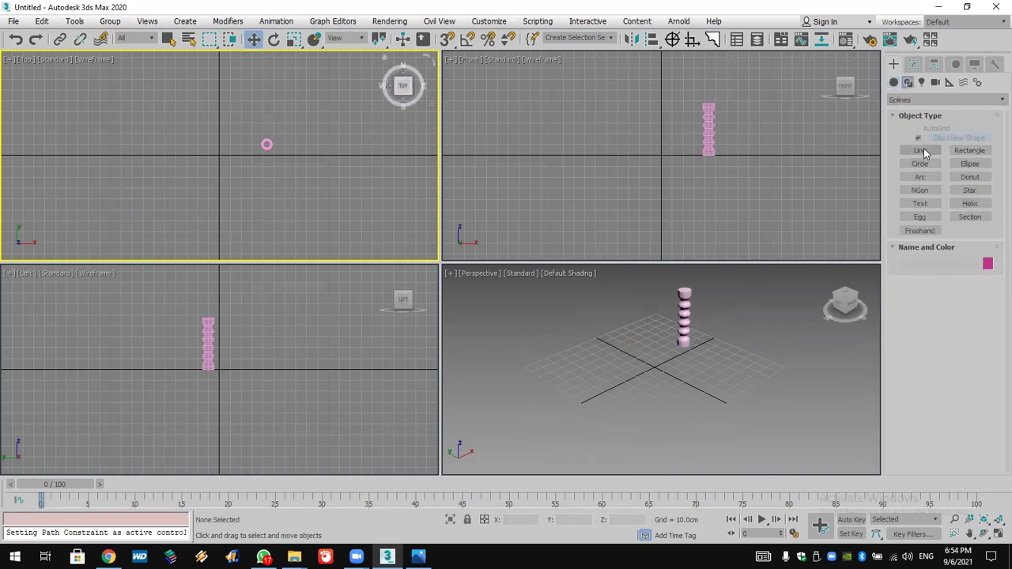
click(920, 150)
click(104, 163)
click(151, 183)
click(196, 225)
click(234, 195)
click(302, 220)
click(372, 196)
click(354, 149)
right_click(355, 151)
key(w)
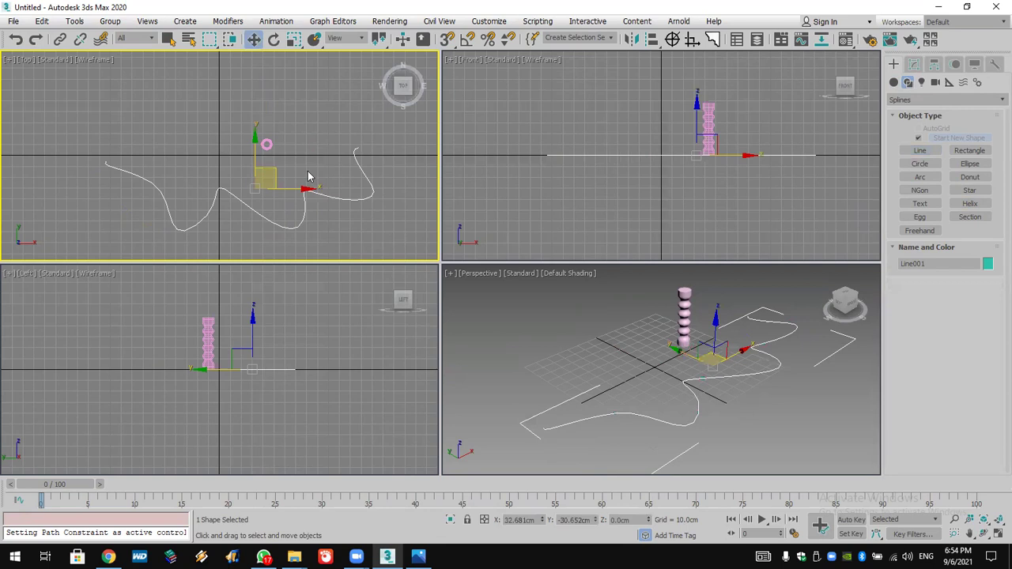
click(332, 121)
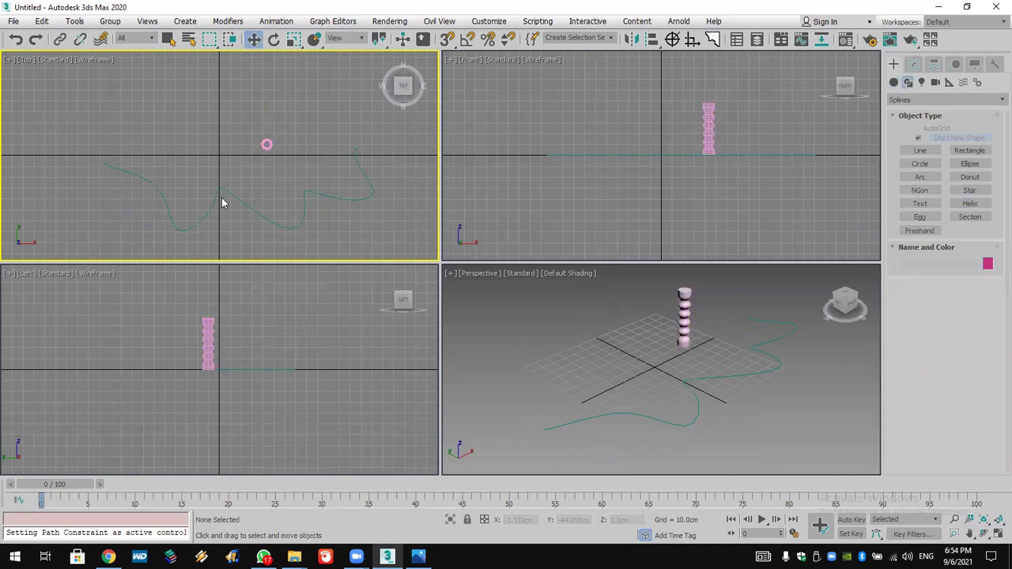
Try distributing 26 evenly spaced instances of the hose along the wavy line with the Spacing Tool, then cancel
click(267, 145)
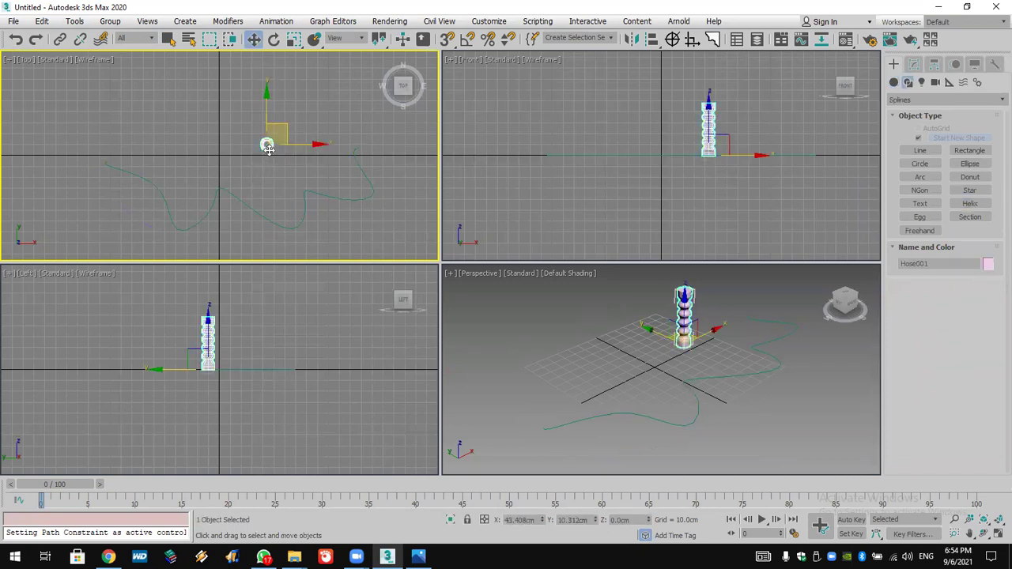
click(75, 24)
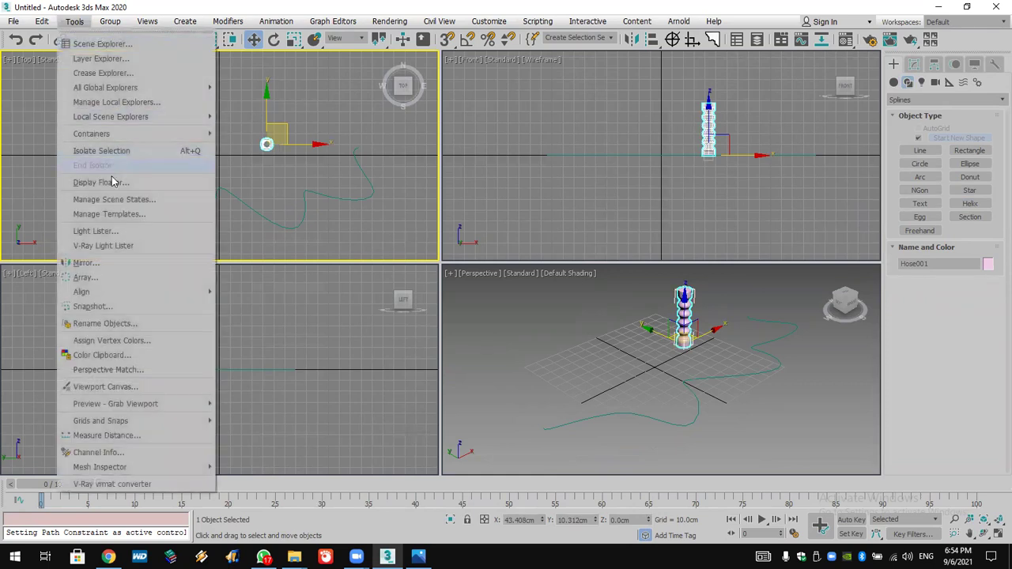
mouse_move(134, 299)
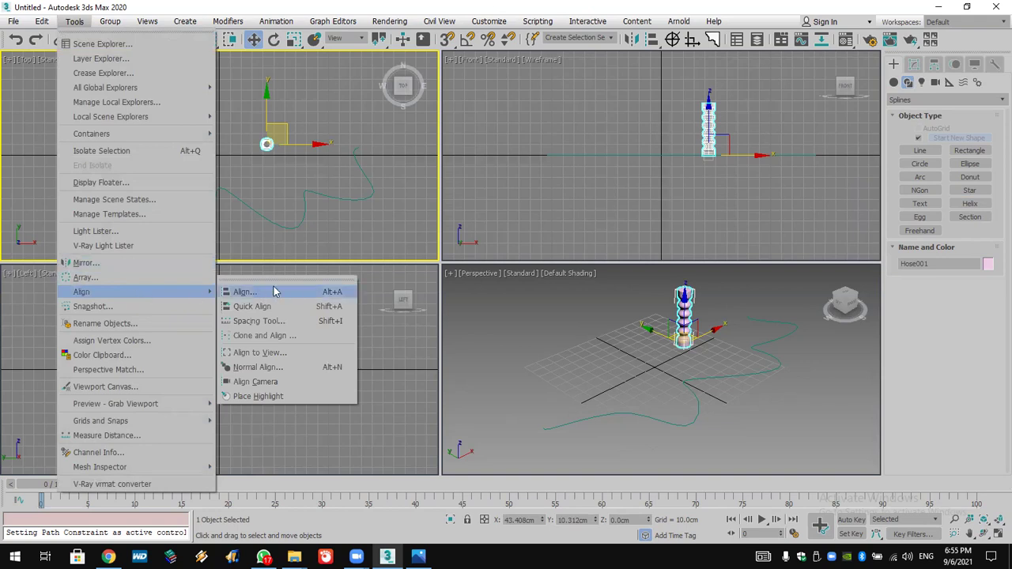
click(323, 322)
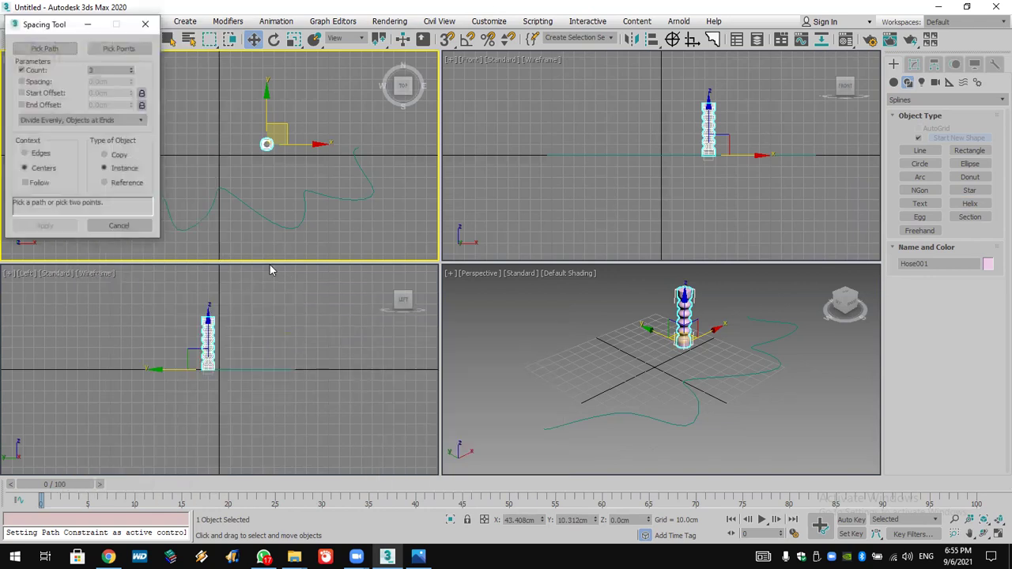
click(64, 52)
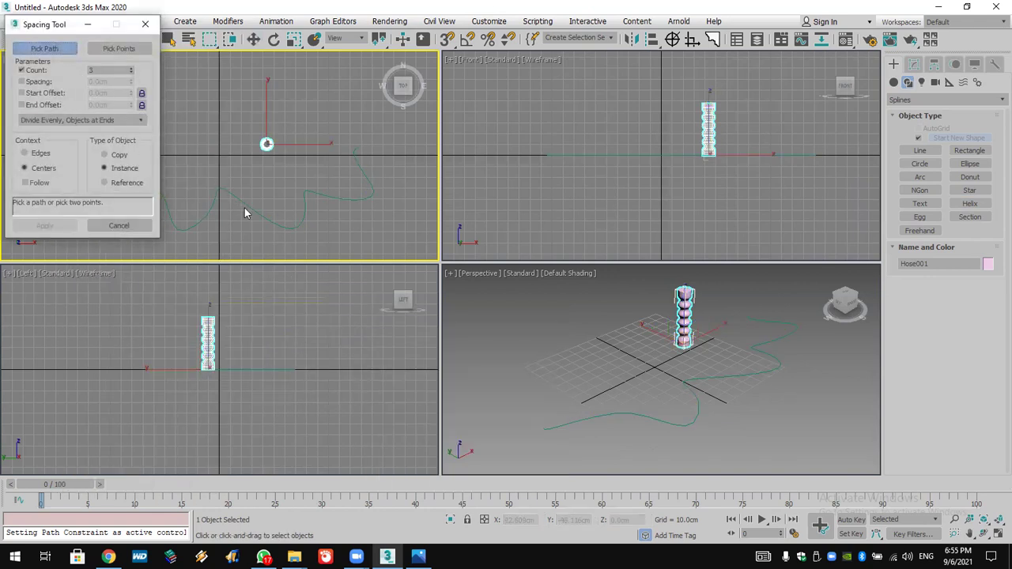
click(248, 205)
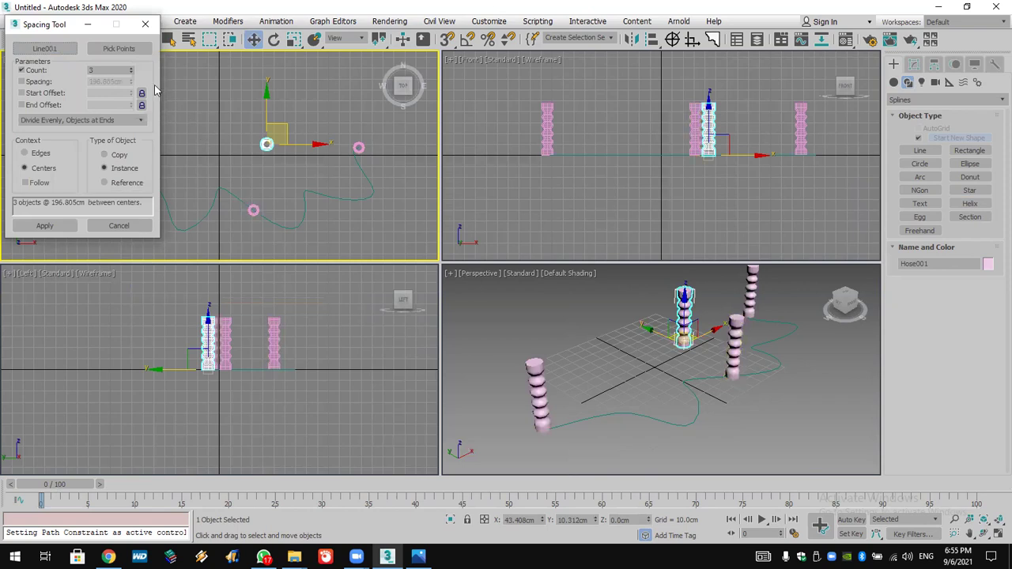
drag(131, 72, 108, 57)
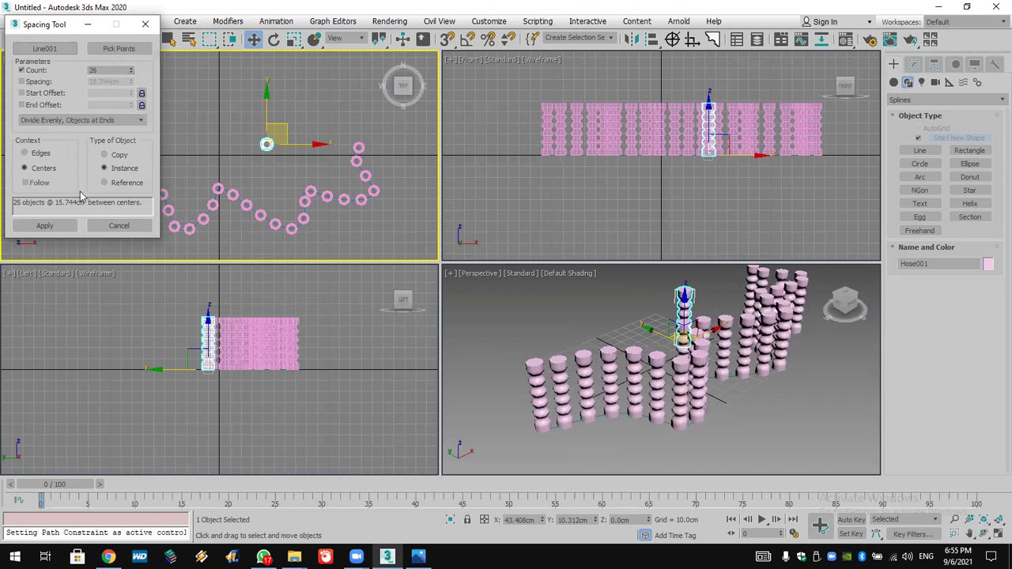
click(128, 232)
click(288, 382)
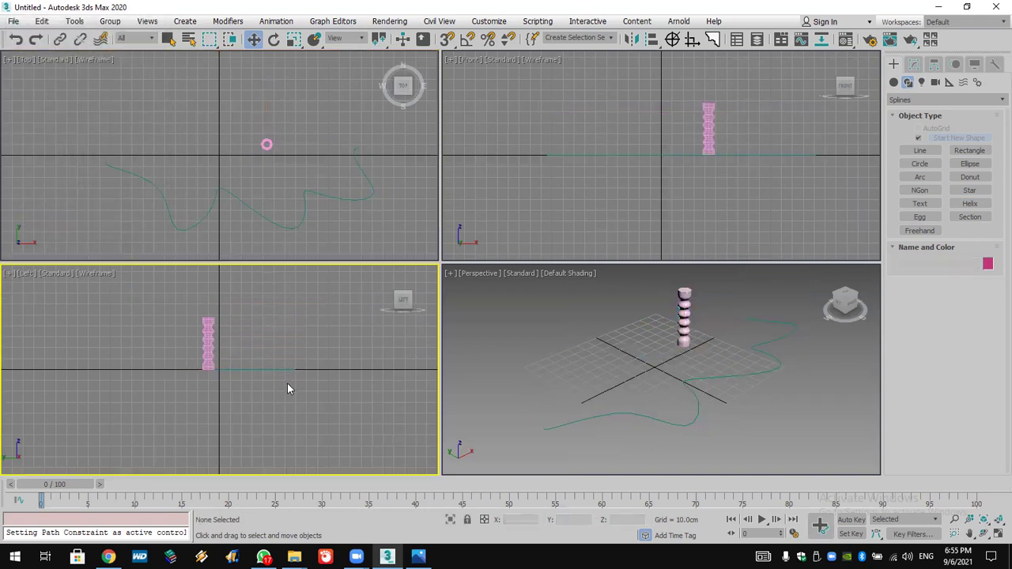
Select the hose and the wavy line together and set their object color to white
drag(368, 114, 142, 227)
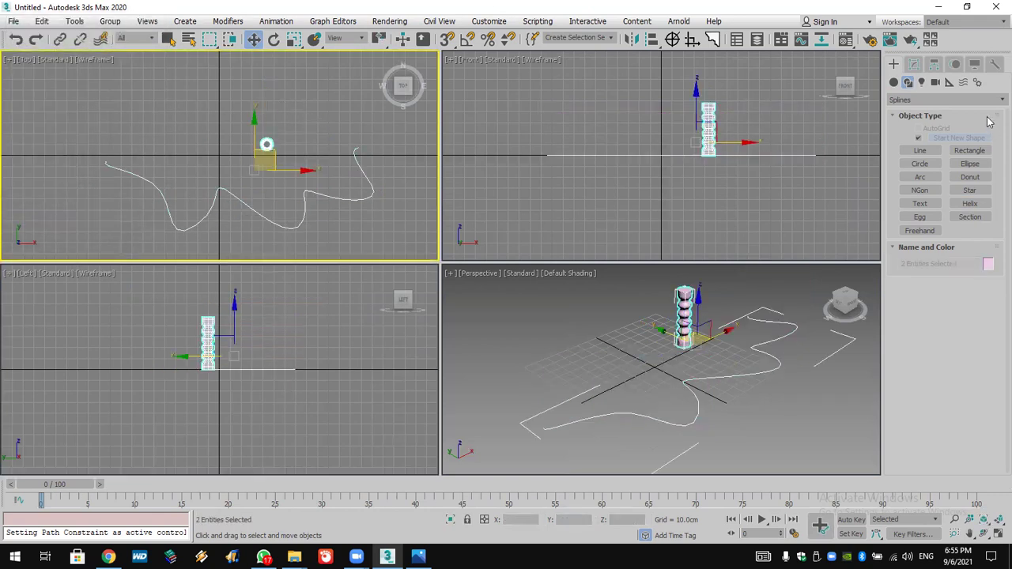
click(989, 265)
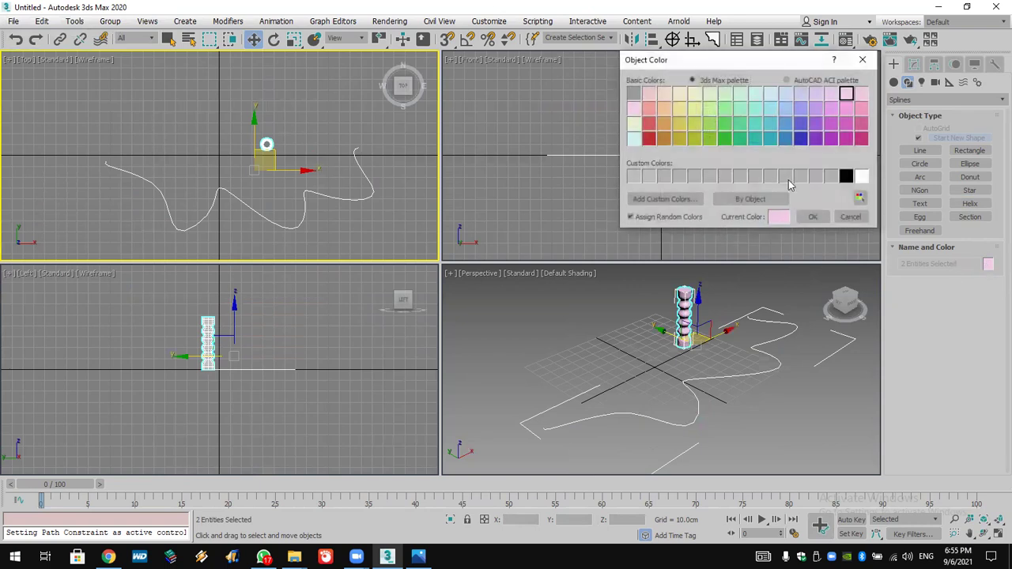
click(850, 217)
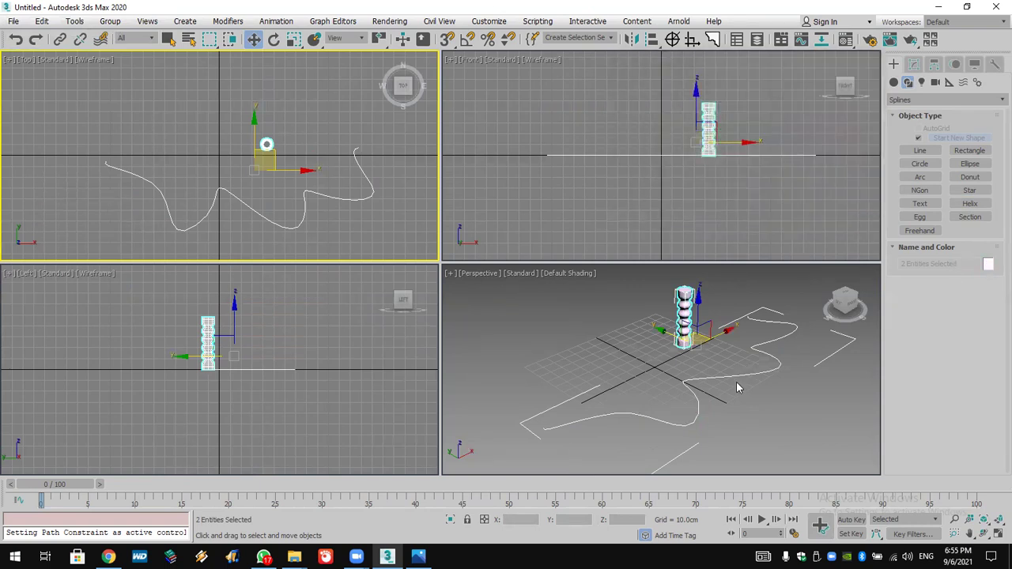
click(760, 412)
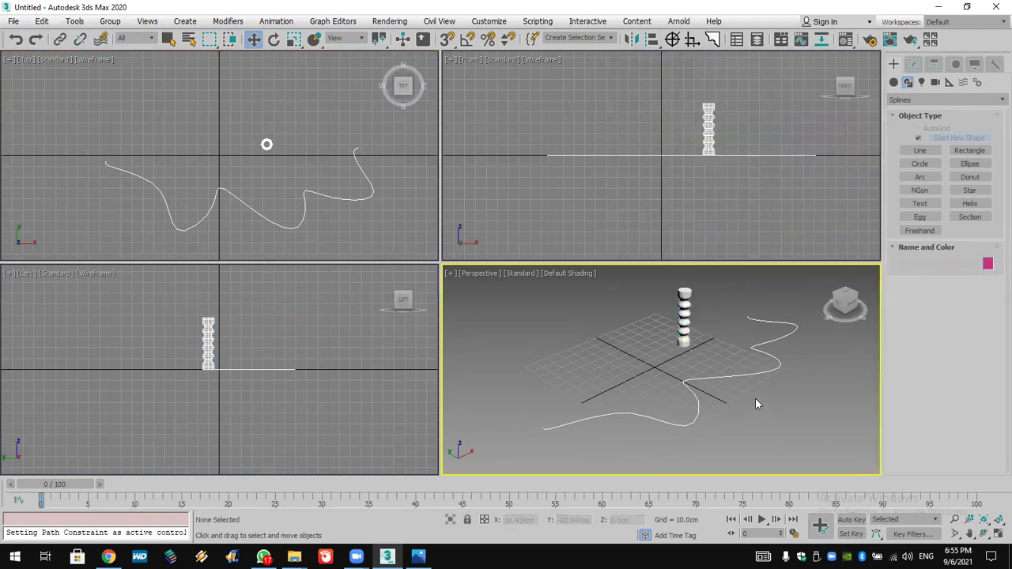
Preview 29 evenly divided instances of the white hose along the wavy line with the Spacing Tool
click(687, 328)
click(710, 377)
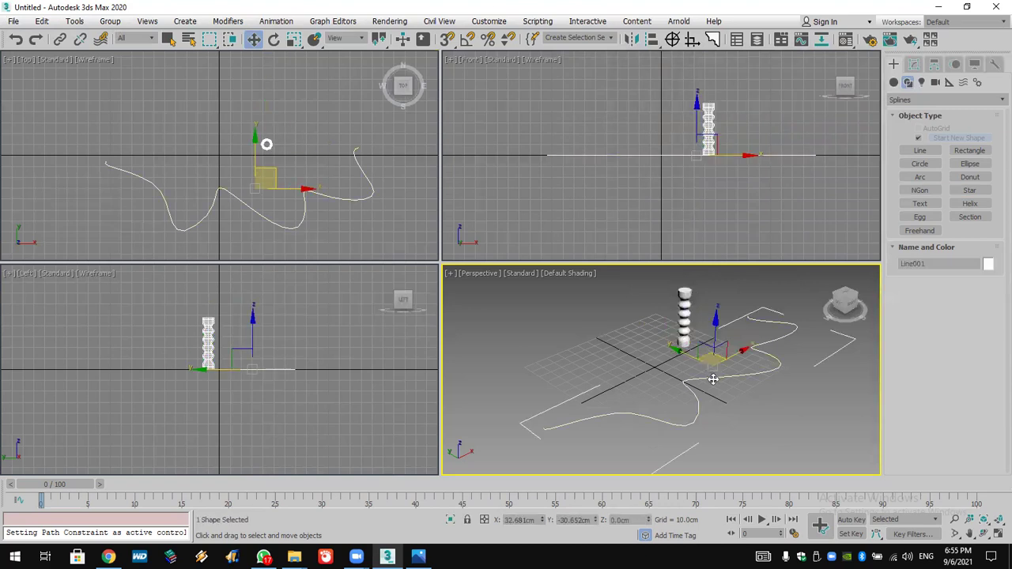
click(685, 299)
click(81, 24)
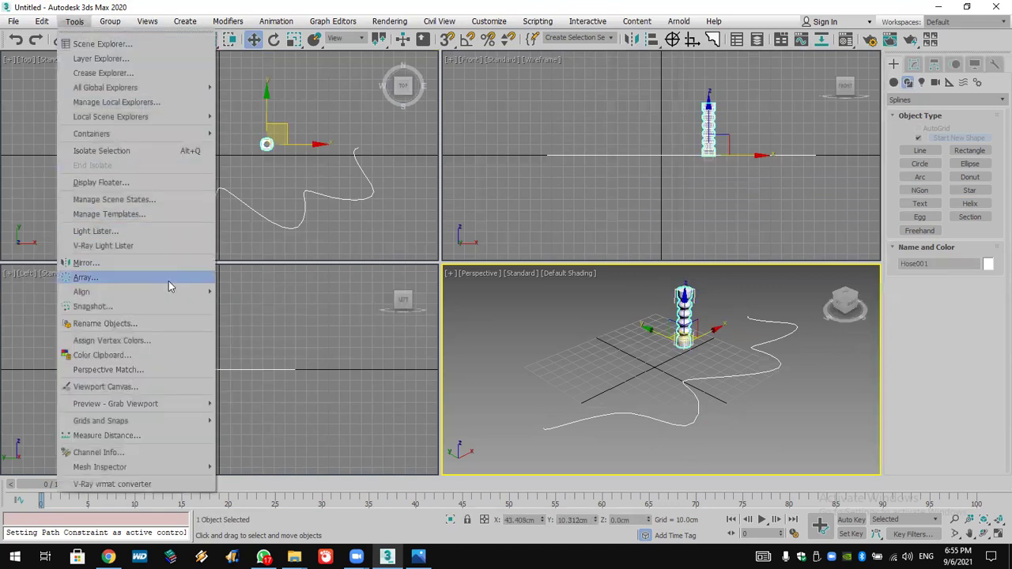
mouse_move(174, 293)
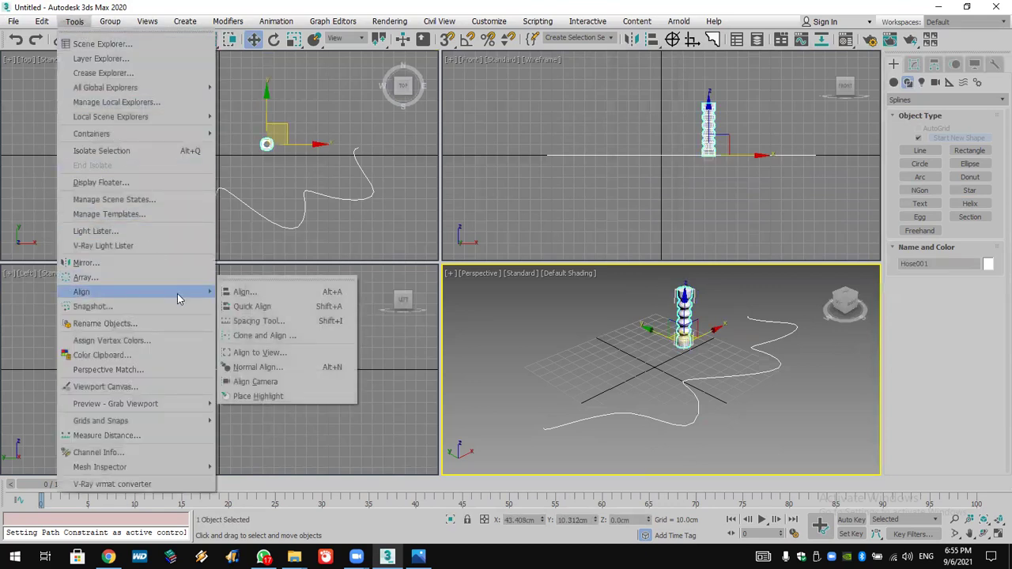
click(275, 321)
click(26, 50)
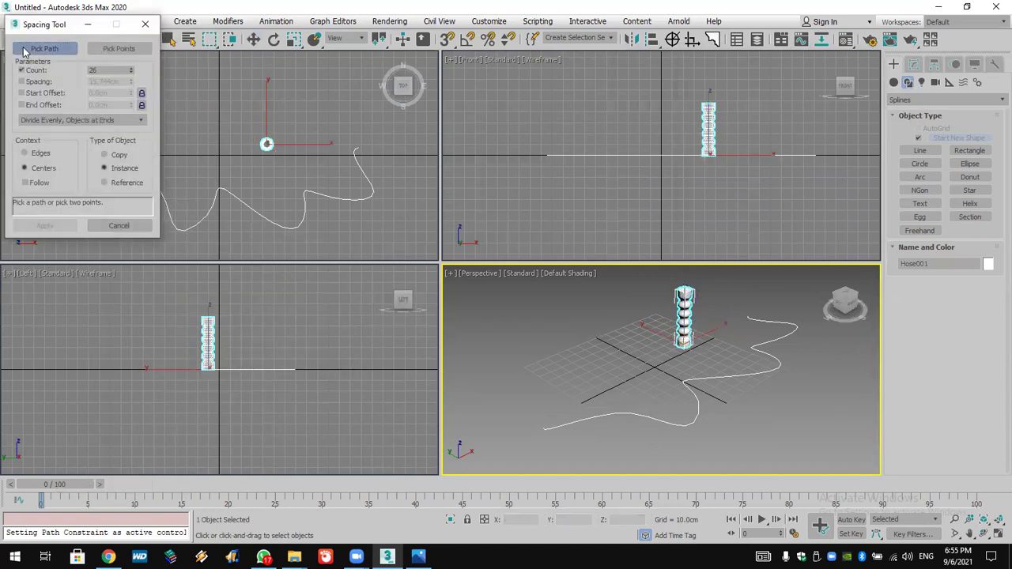
click(258, 213)
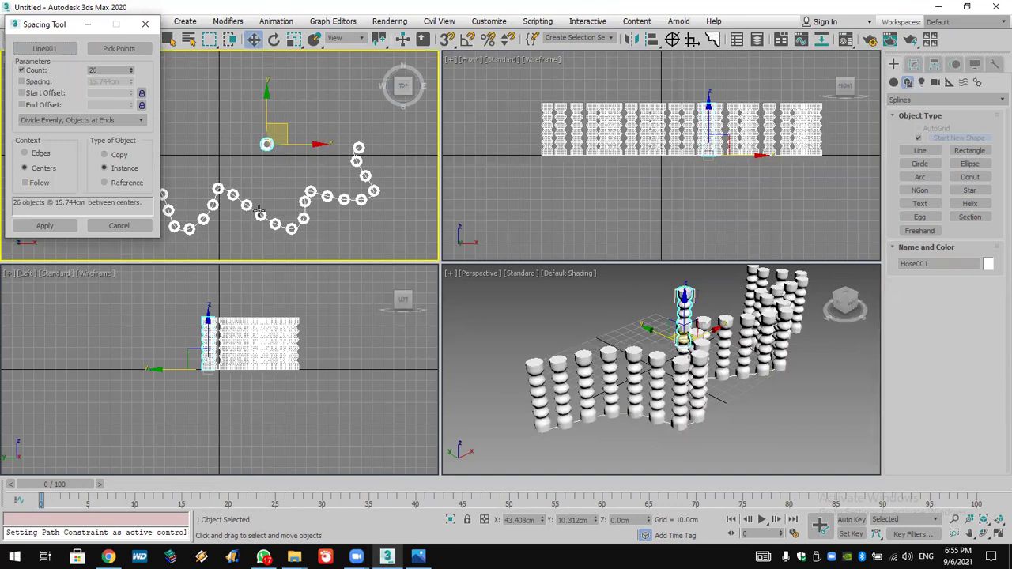
mouse_move(132, 74)
mouse_down()
mouse_move(135, 105)
mouse_move(124, 71)
mouse_up()
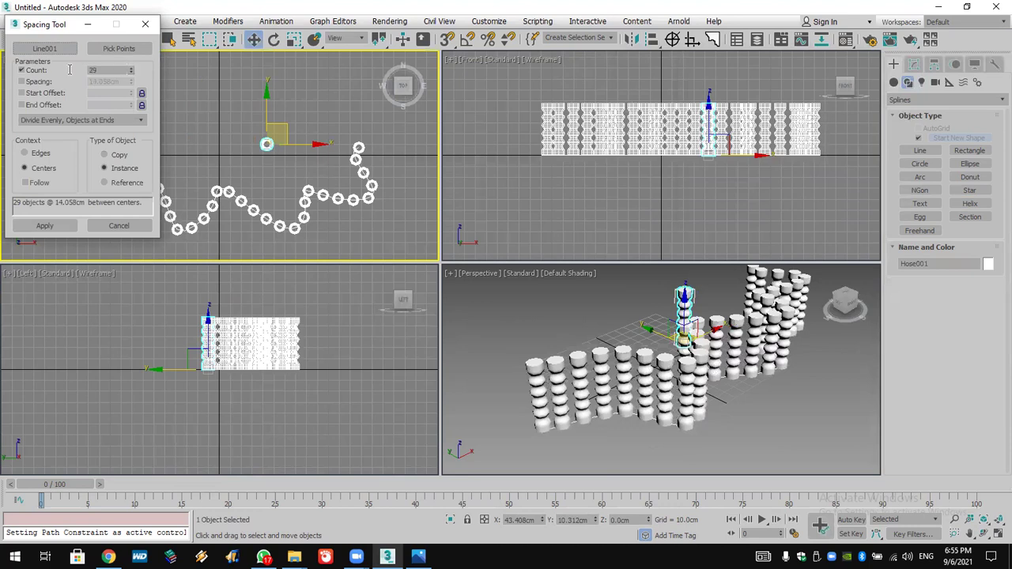
Try enabling the fixed Spacing parameter, turn it off again and cancel the Spacing Tool
click(37, 83)
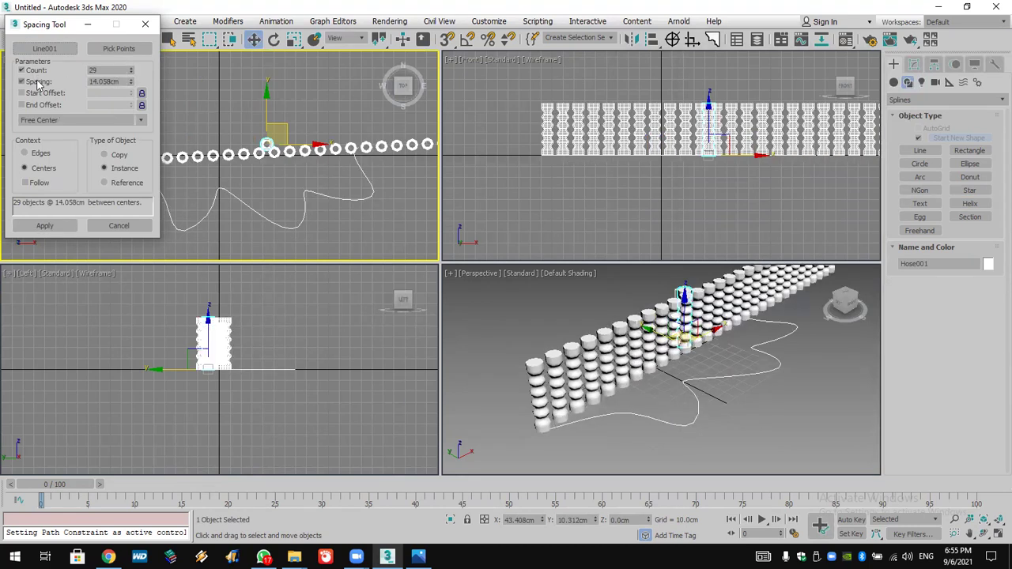
click(36, 82)
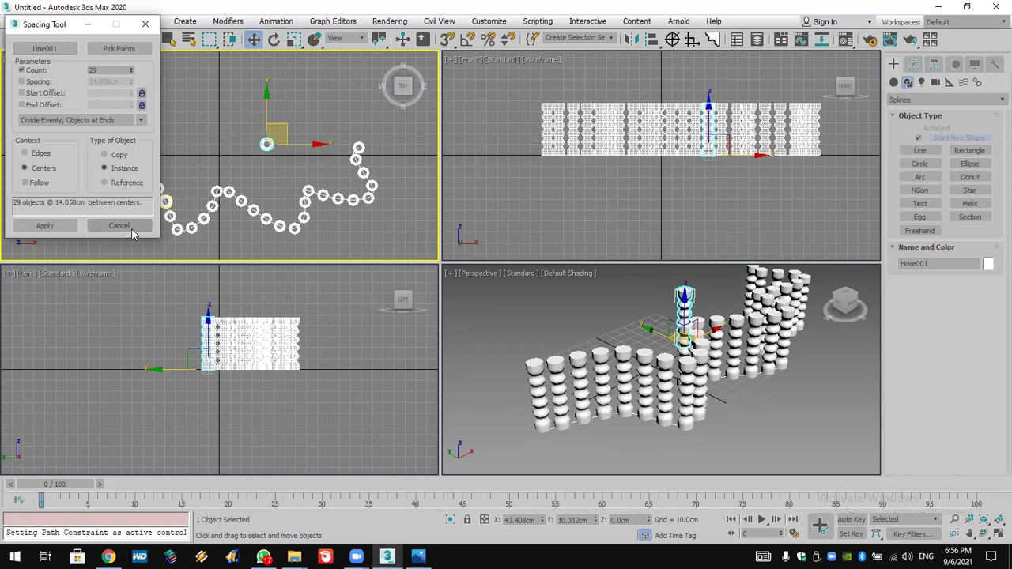
click(118, 226)
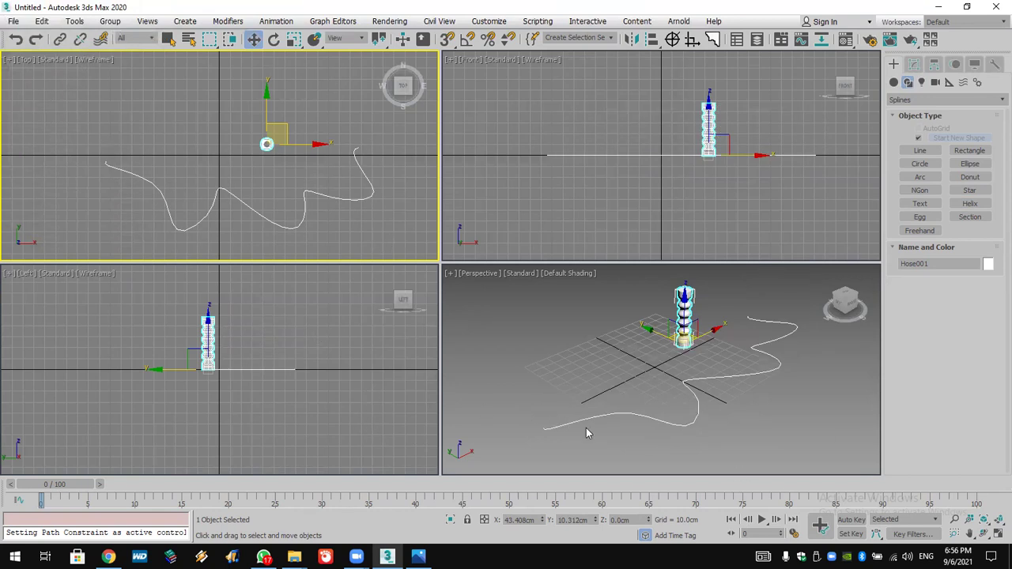
middle_drag(675, 395, 672, 395)
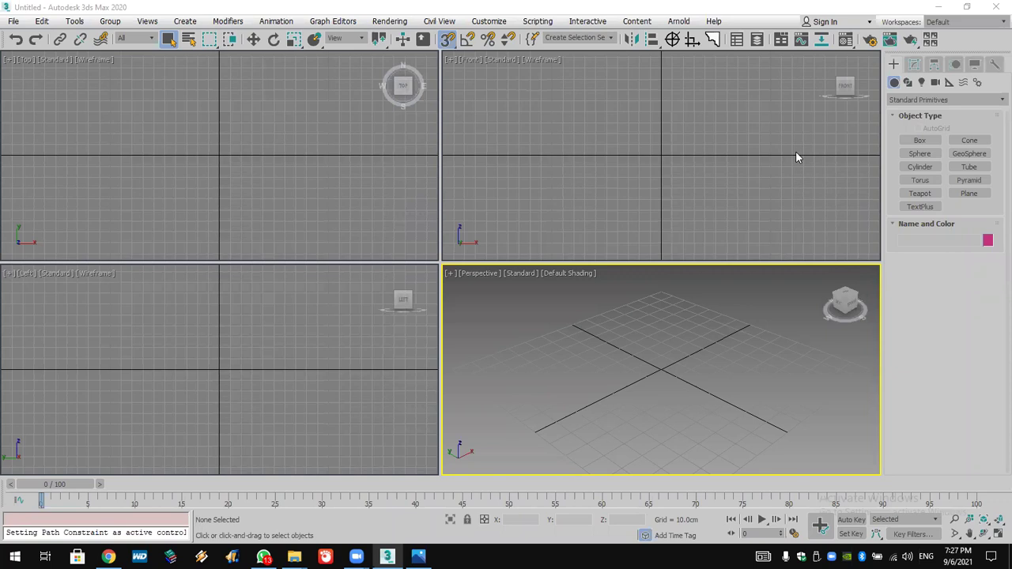
Draw a rectangle spline about 123.5 cm long and 200 cm wide in the top view of the empty scene
click(908, 85)
click(971, 150)
drag(117, 107, 203, 164)
drag(265, 209, 335, 242)
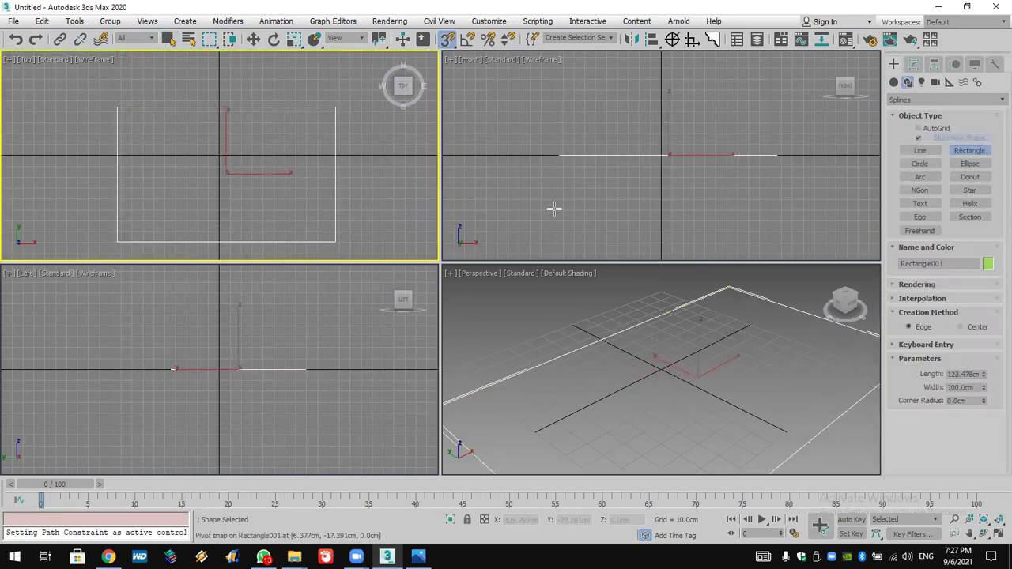
Apply a Sweep modifier to the rectangle and examine a corner of the swept frame in the perspective view
click(914, 65)
click(923, 102)
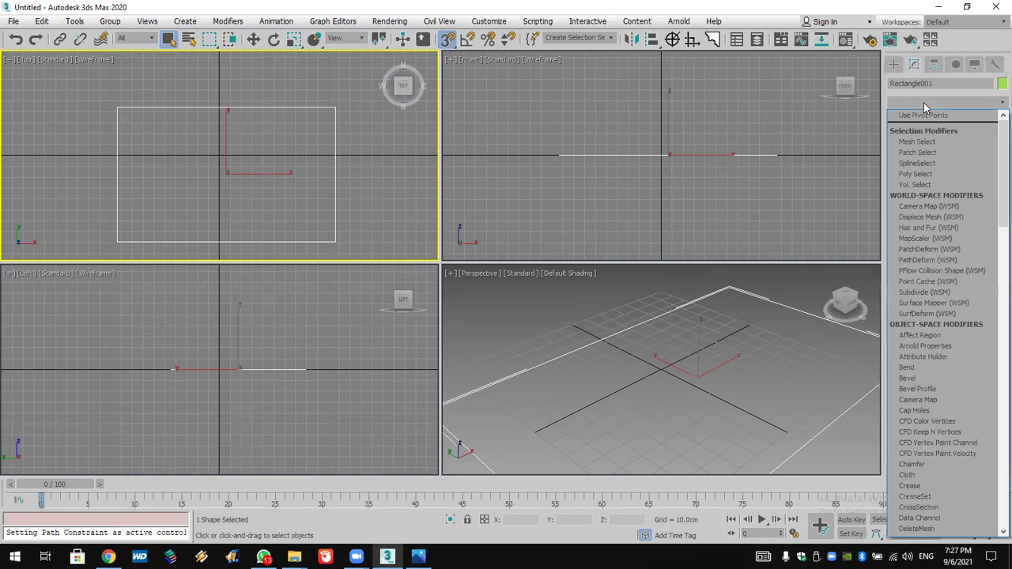
text(sweep)
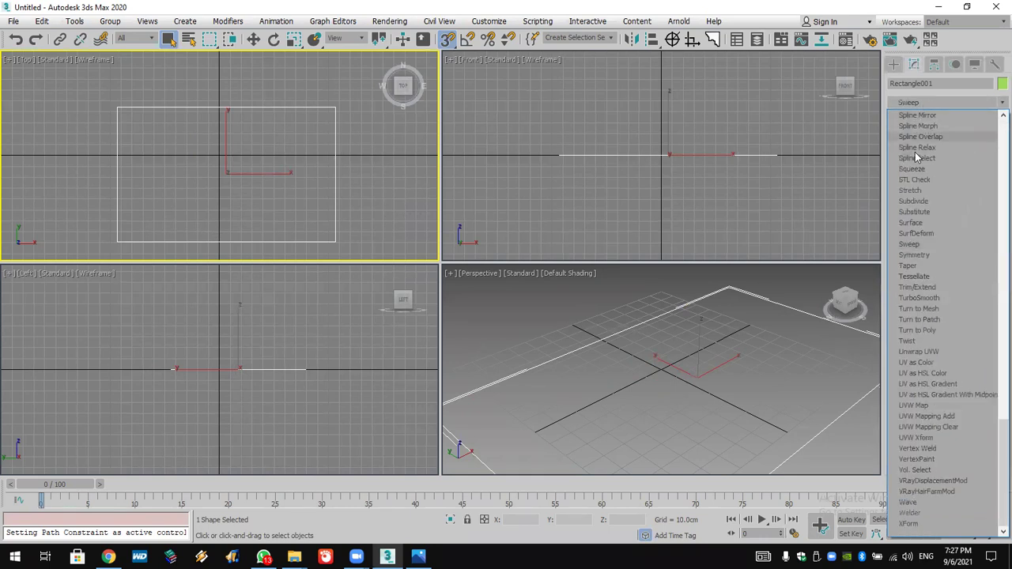
click(950, 246)
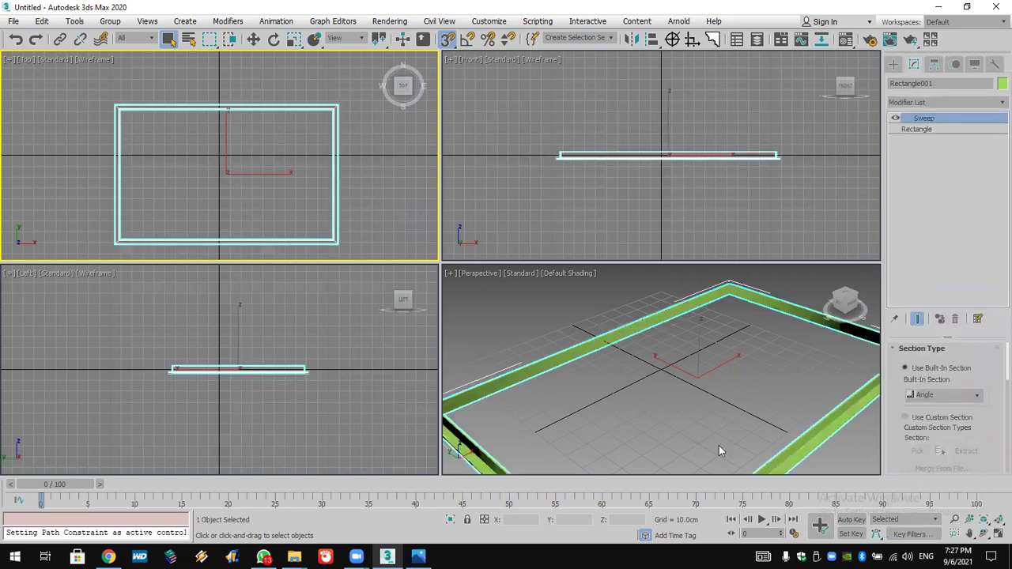
alt+middle_drag(715, 444, 718, 348)
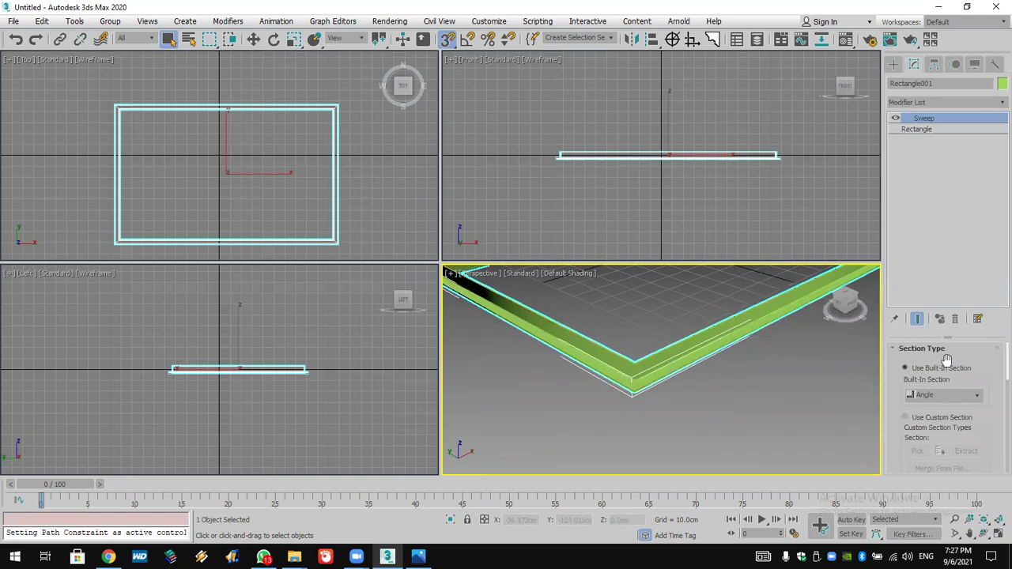
Change the sweep's built-in section to Wide Flange, with a thickness of 1.9 cm and a width of 7.52 cm
click(945, 396)
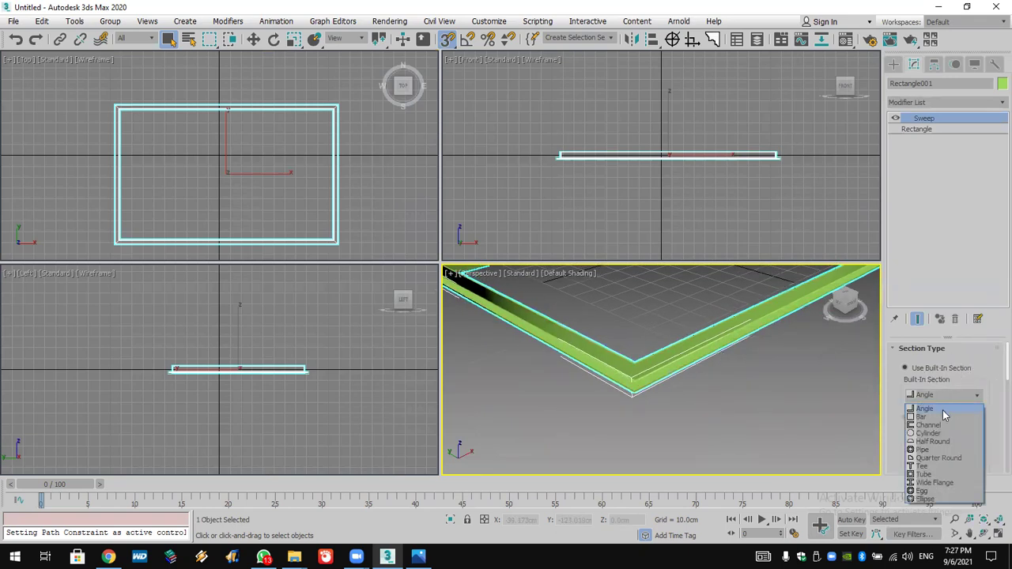
click(940, 483)
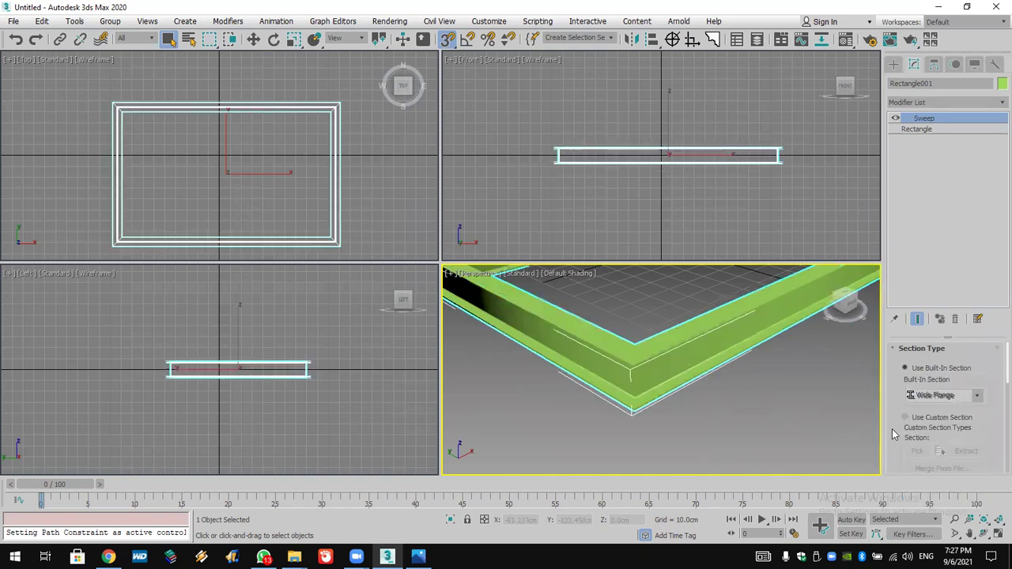
drag(894, 427, 910, 271)
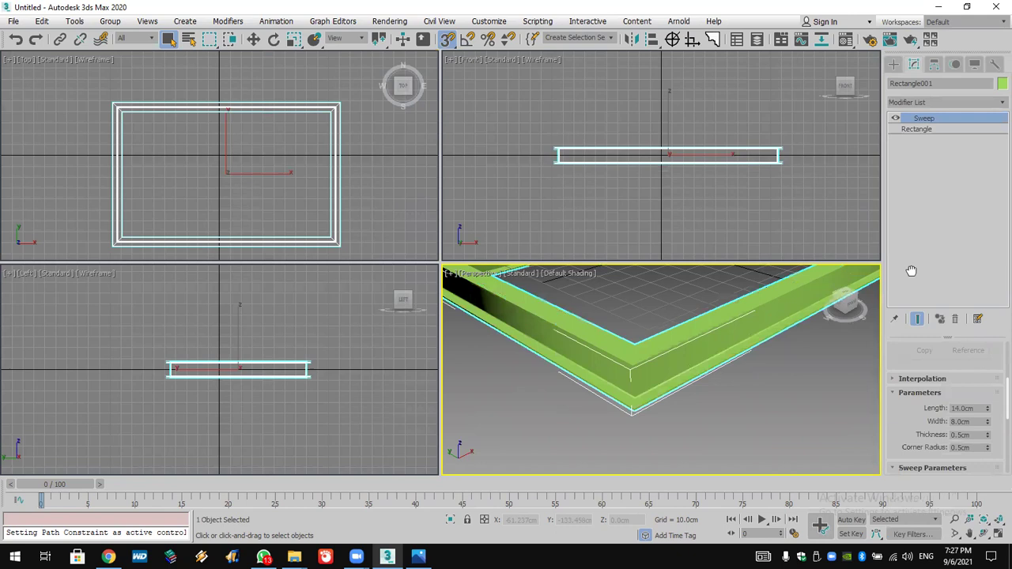
drag(987, 425, 982, 340)
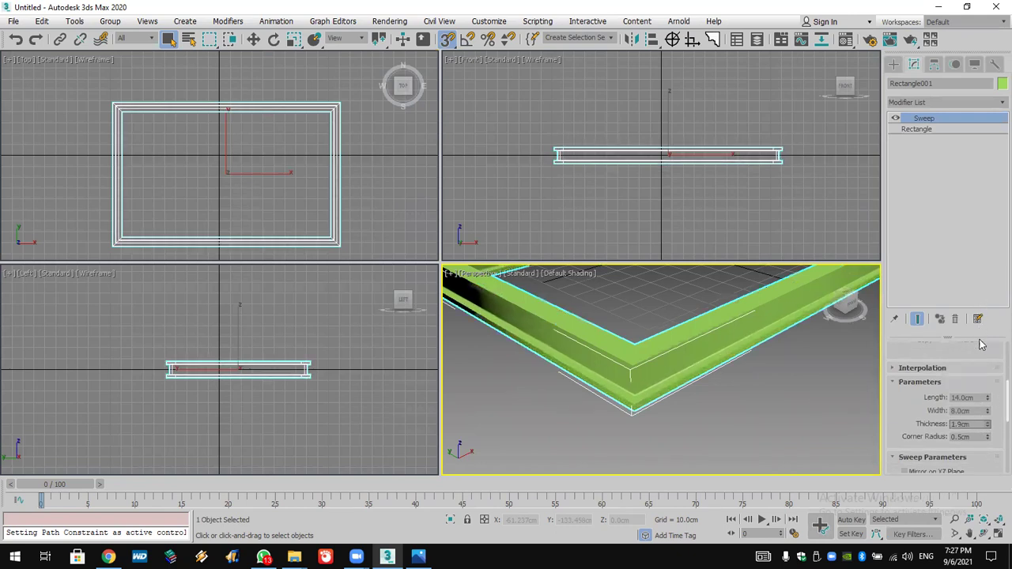
mouse_move(987, 412)
mouse_down()
mouse_move(989, 391)
mouse_move(992, 413)
mouse_up()
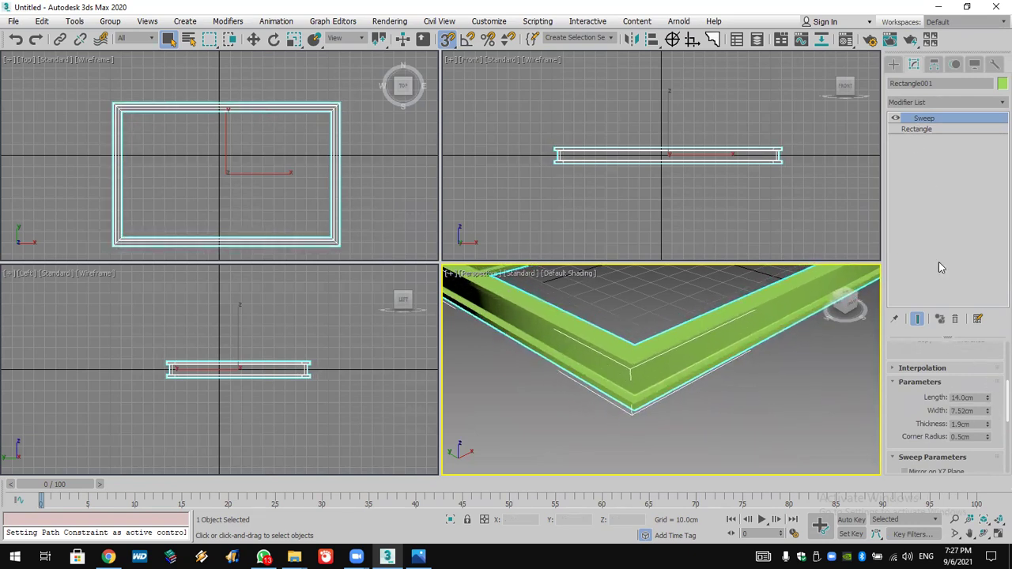
Switch the sweep to use a custom section and deselect the frame
drag(896, 429, 896, 439)
scroll(896, 439, up, 5)
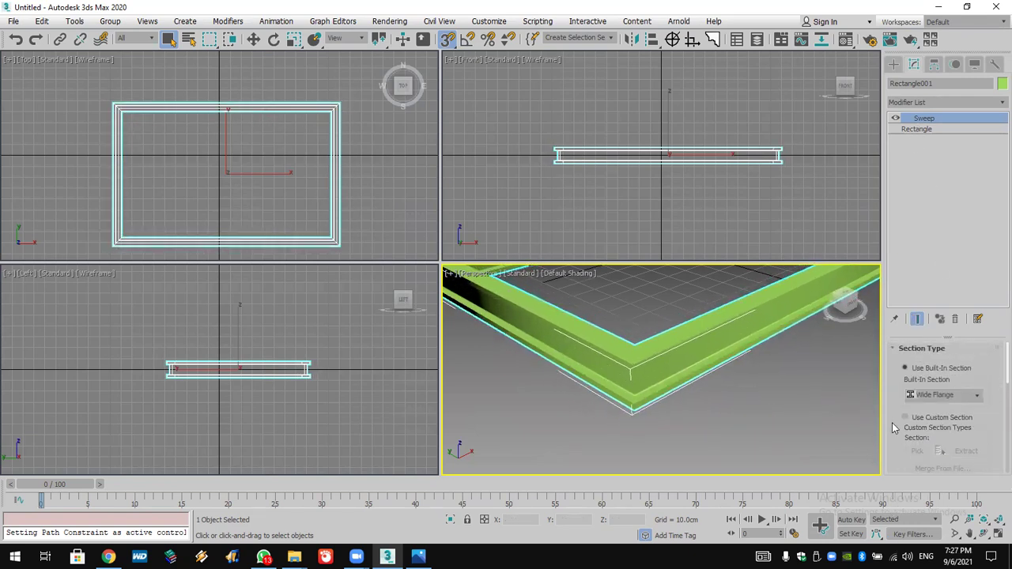
click(946, 423)
click(652, 324)
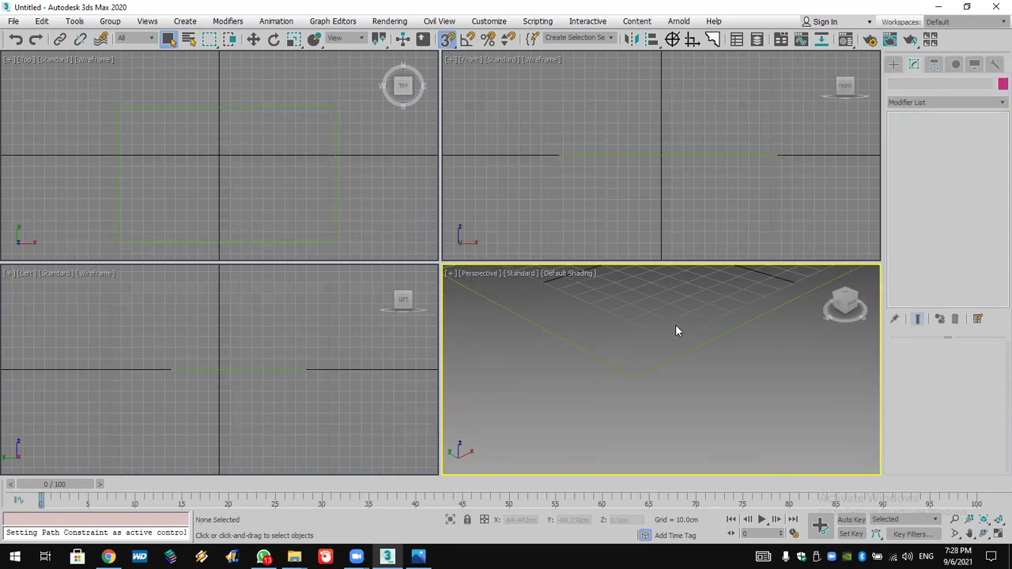
Draw a small rectangle spline about 30 cm long and 28 cm wide in the front view, beside the frame
click(894, 64)
click(970, 151)
middle_drag(838, 142, 708, 185)
drag(732, 81, 761, 114)
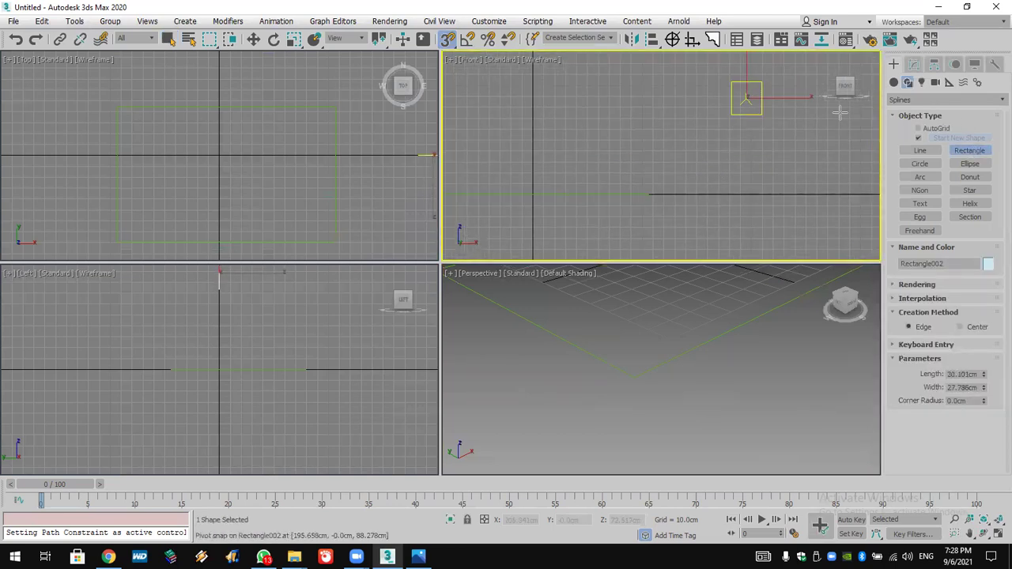
Add an Edit Spline modifier to the small rectangle and move its lower outer vertex inward to form a curved moulding profile
click(914, 64)
click(940, 101)
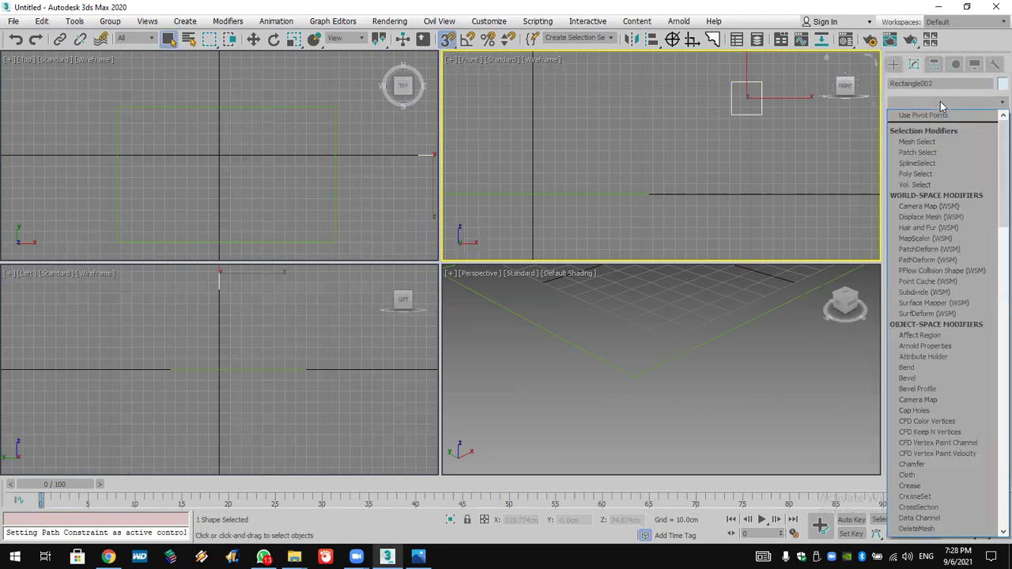
key(e)
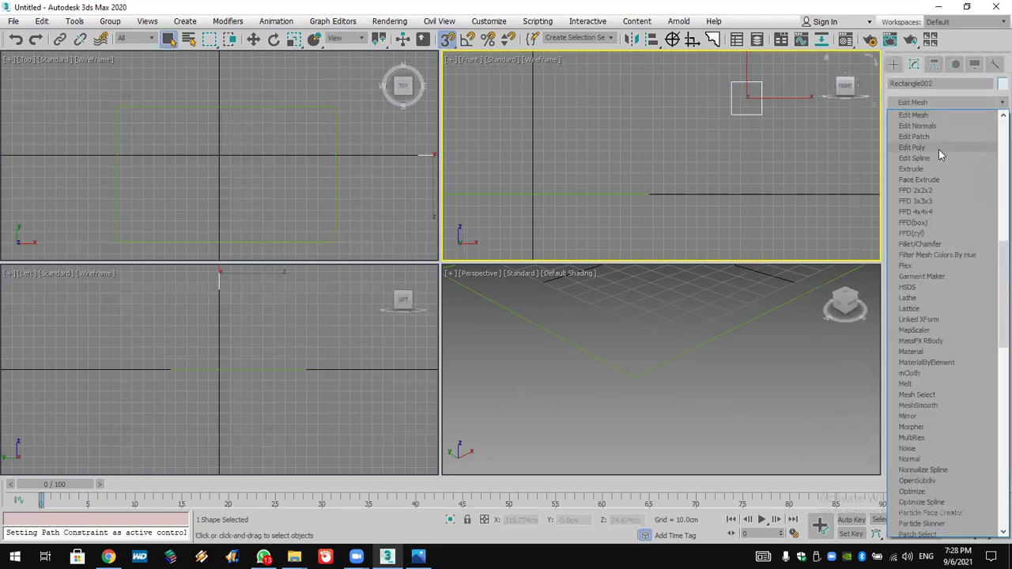
click(917, 159)
click(907, 117)
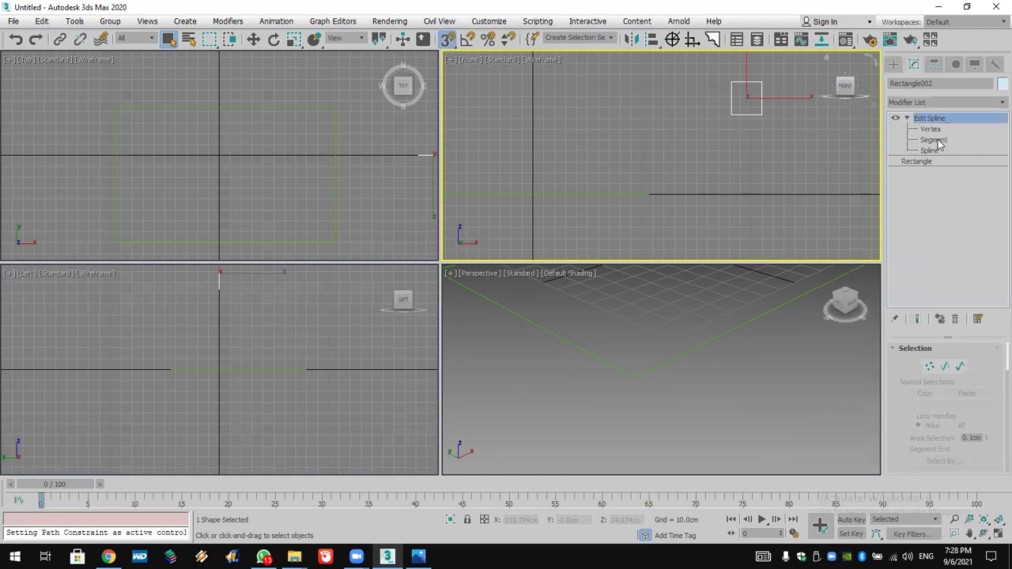
click(931, 128)
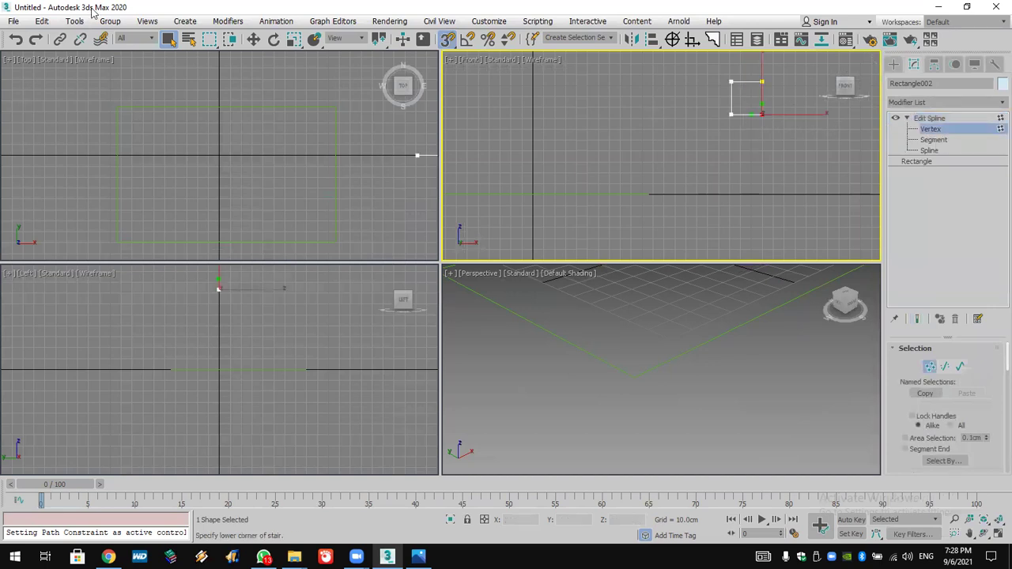
click(253, 39)
drag(787, 99, 775, 83)
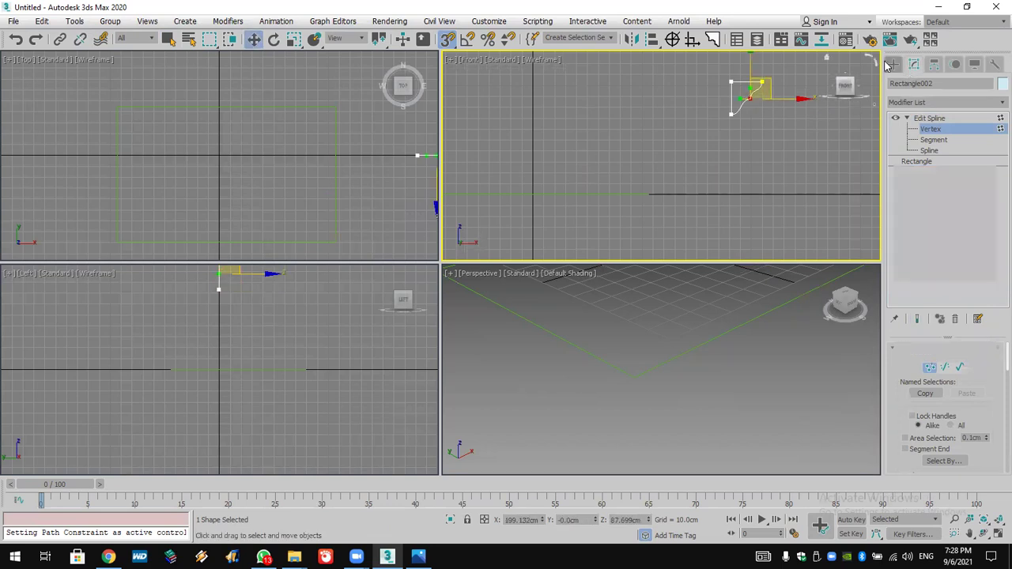
click(894, 64)
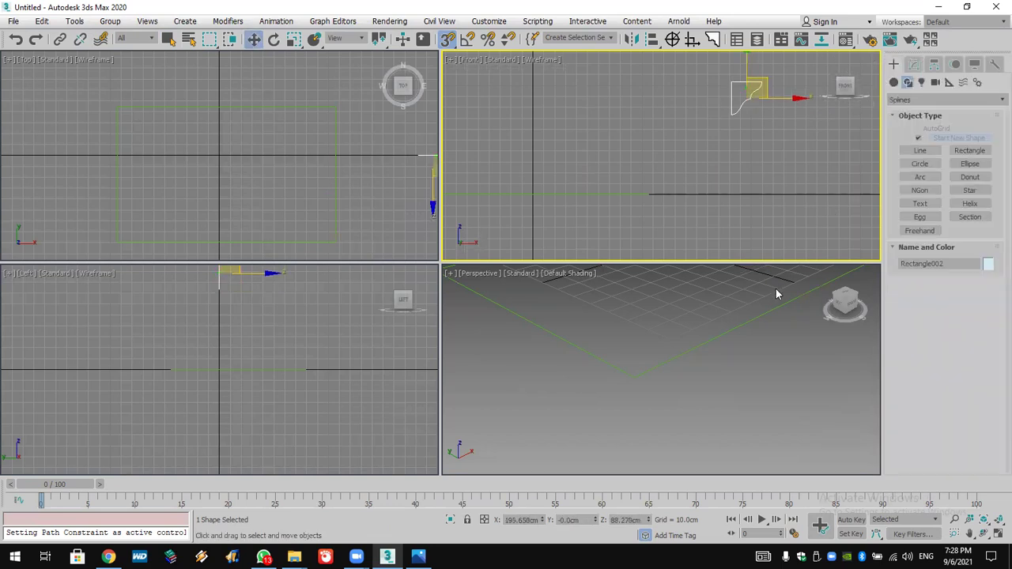
Select the large swept rectangle and pick the curved profile in the front view as its custom section
click(914, 64)
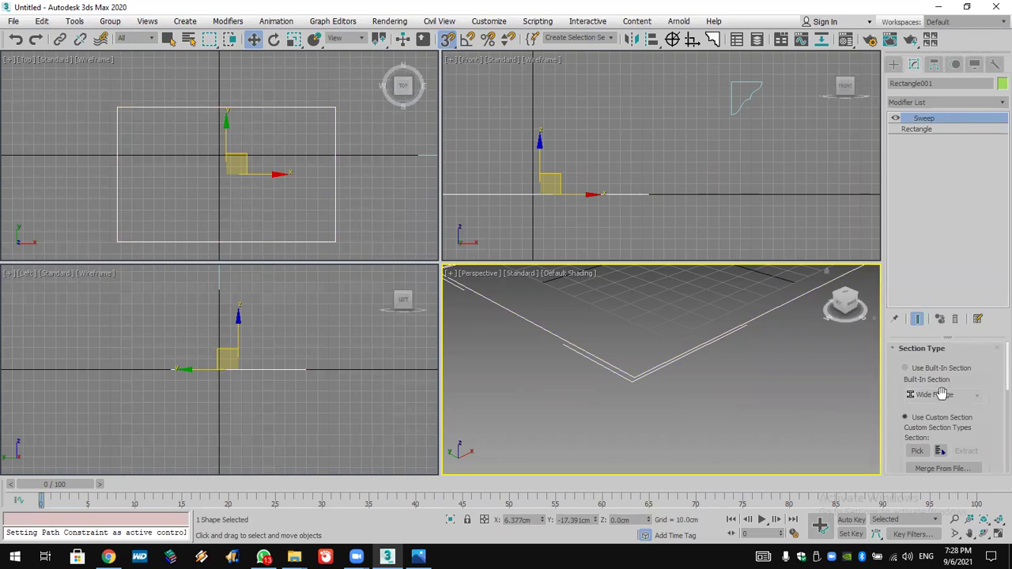
scroll(945, 388, down, 2)
scroll(957, 367, up, 1)
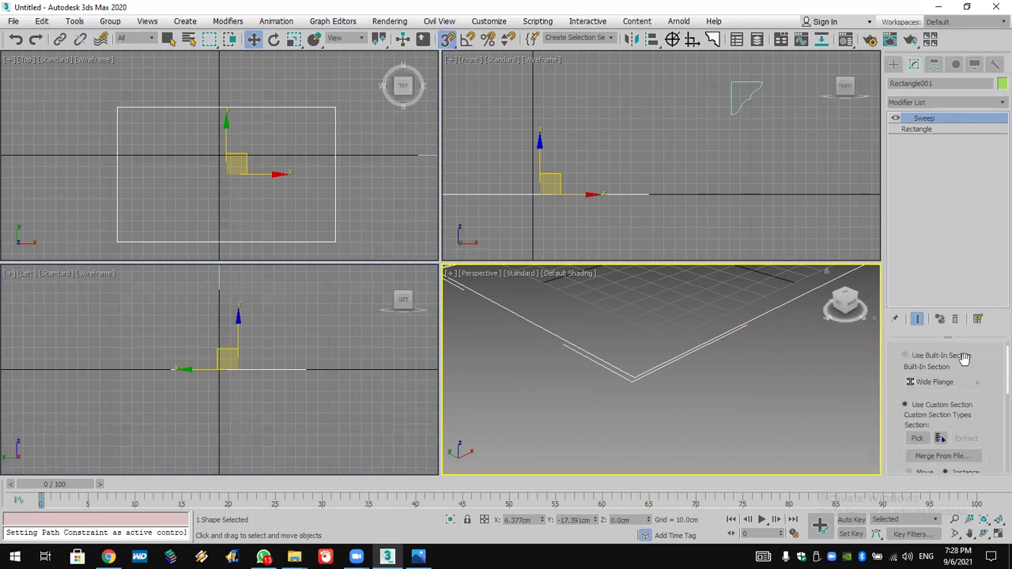
click(916, 439)
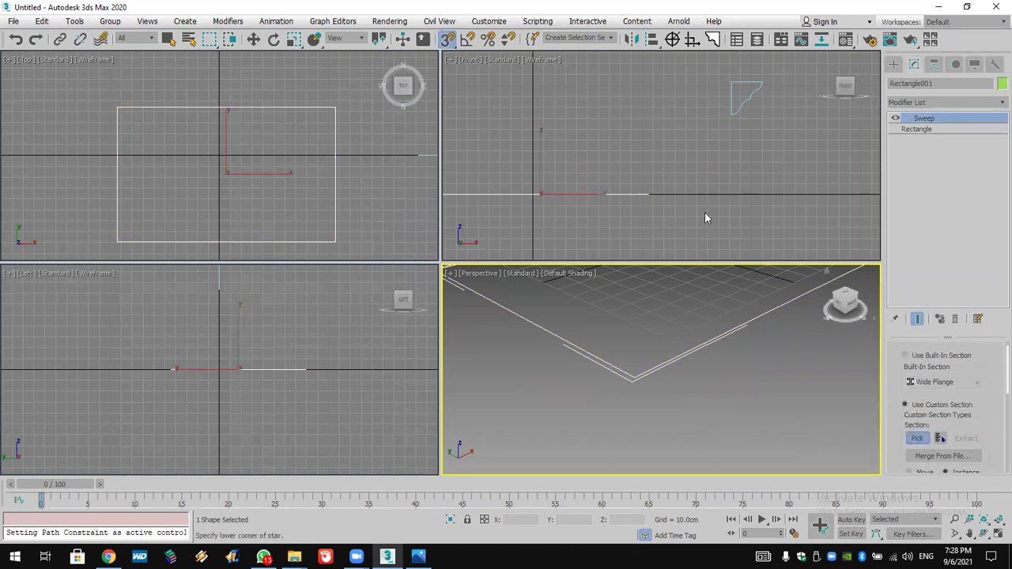
click(736, 112)
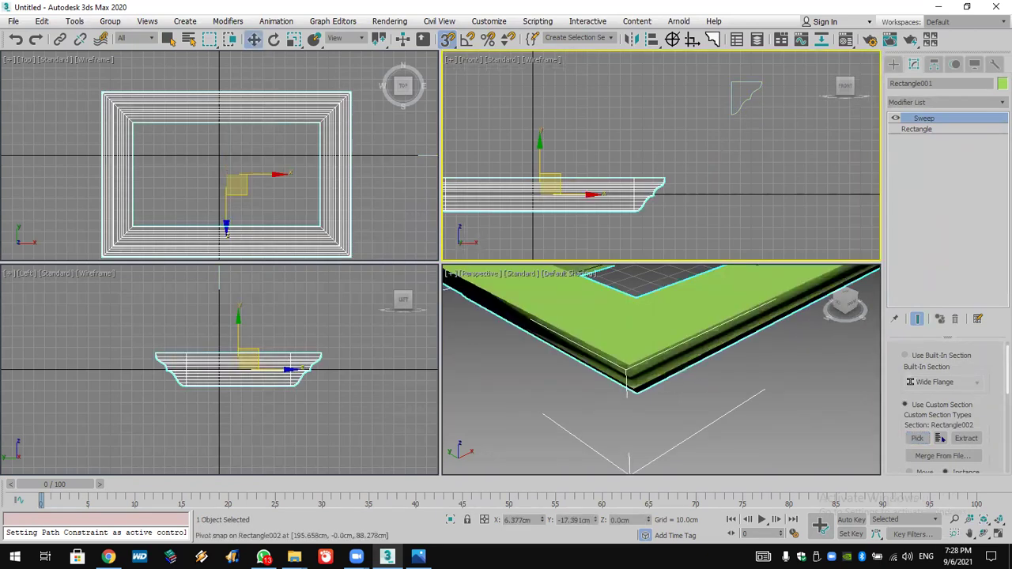
Mirror the swept section on the XZ plane and try mirroring on the XY plane, viewing the frame from below
click(984, 535)
drag(697, 392, 865, 388)
scroll(901, 391, down, 5)
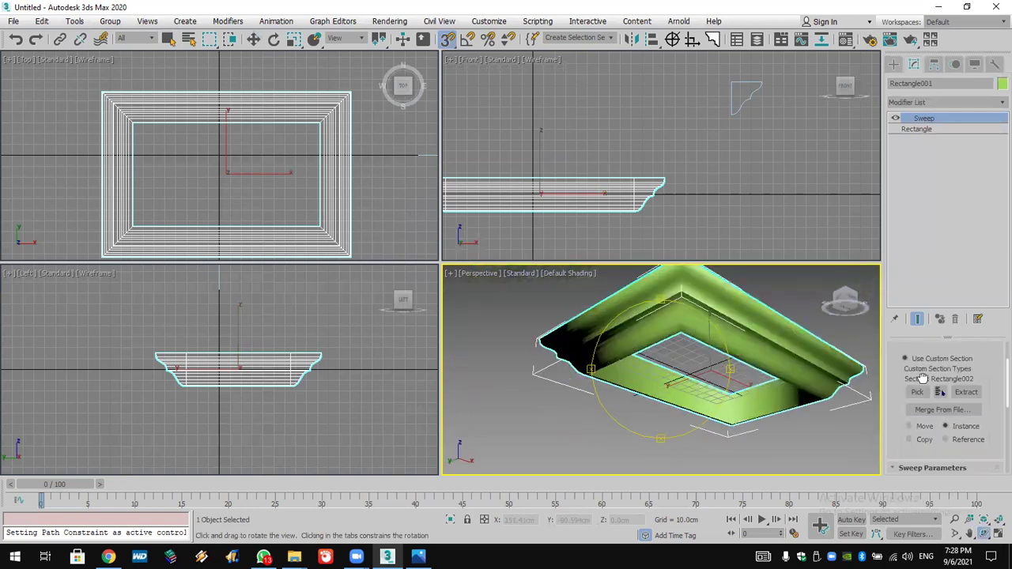
click(924, 359)
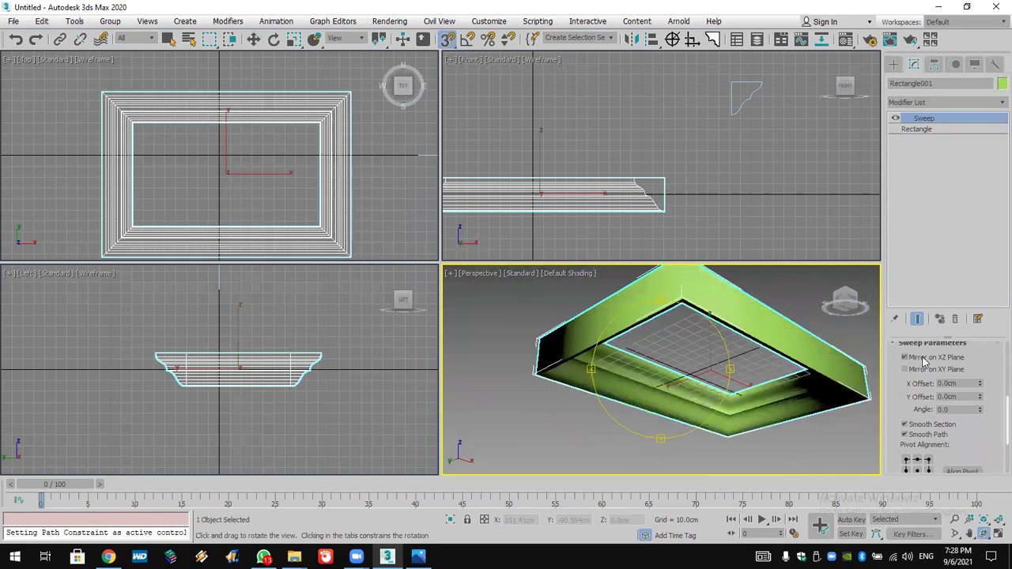
click(921, 370)
click(922, 370)
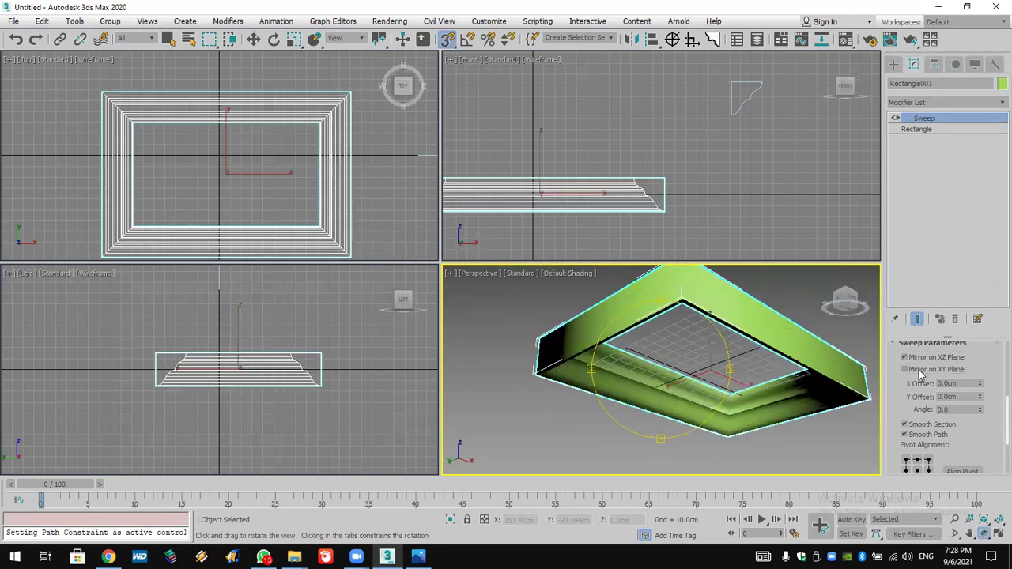
click(920, 360)
click(920, 360)
click(922, 370)
click(923, 370)
Switch the sweep back to the built-in Wide Flange section and look through the available built-in sections
drag(896, 402, 935, 512)
scroll(961, 396, up, 3)
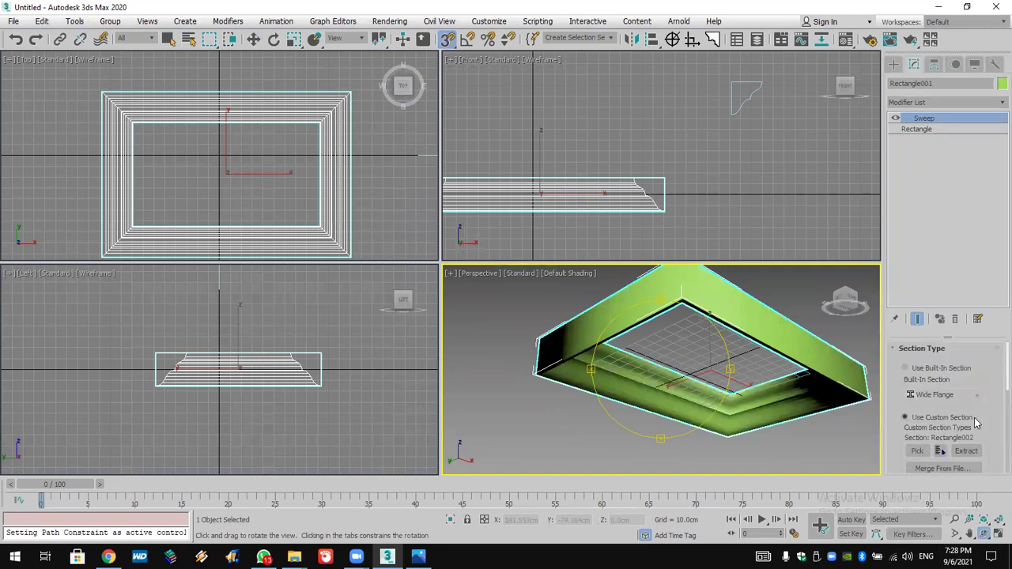
click(964, 370)
click(954, 395)
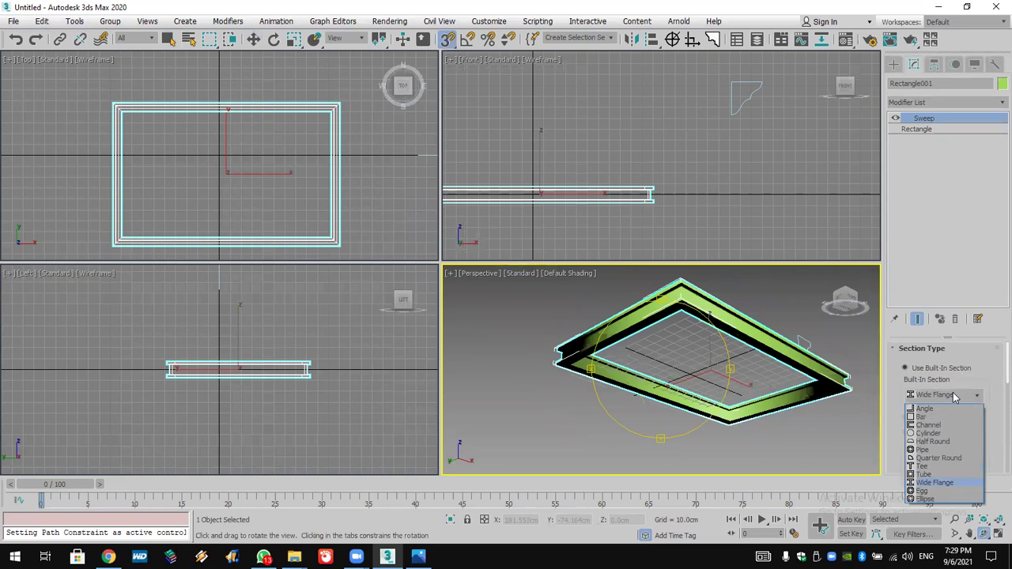
click(954, 396)
click(955, 395)
click(954, 395)
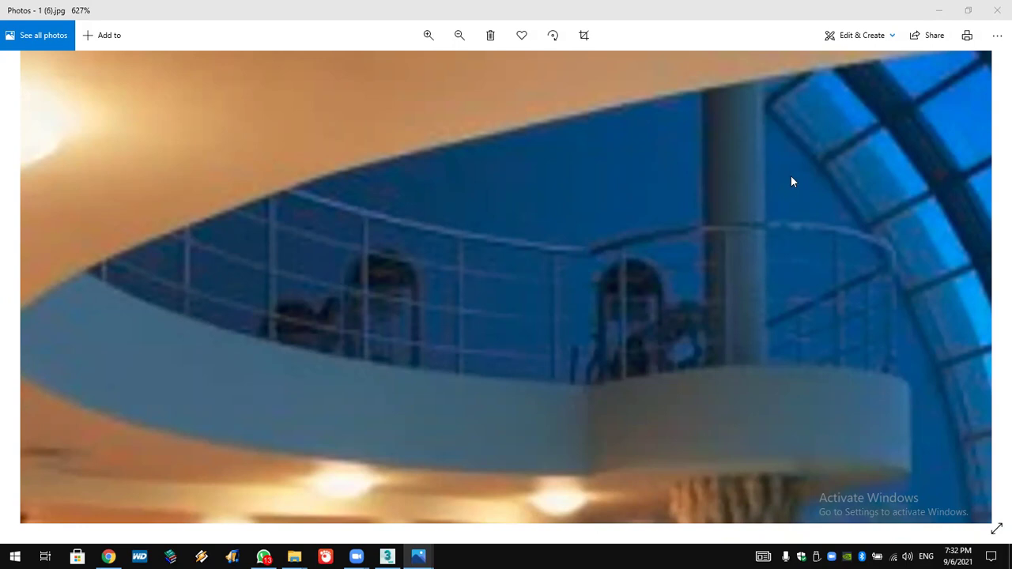
Fit the pool photo 1 (6).jpg to the maximized Photos window and enlarge it to 285% around the upper balcony
double_click(593, 10)
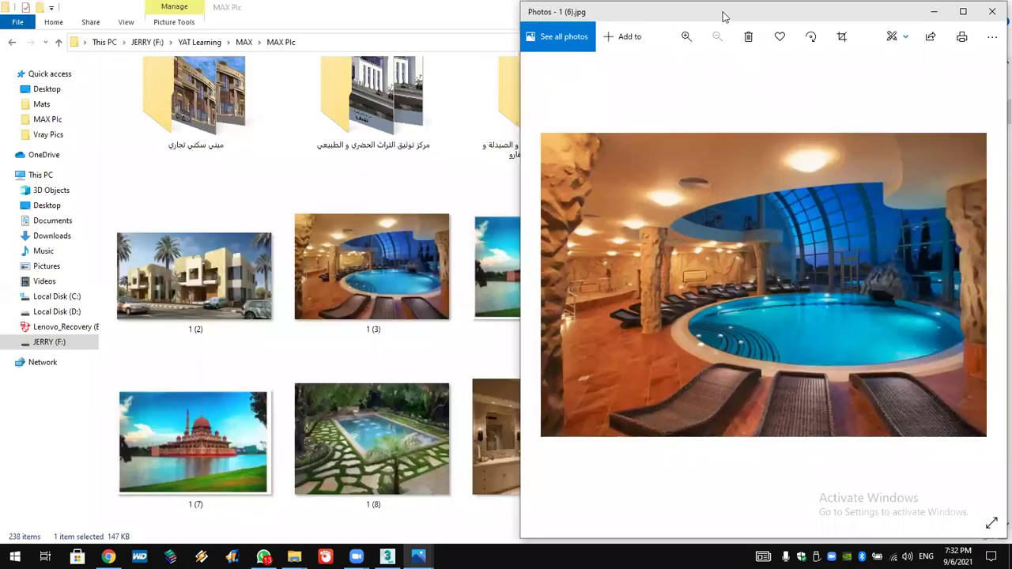
drag(722, 16, 395, 15)
double_click(515, 18)
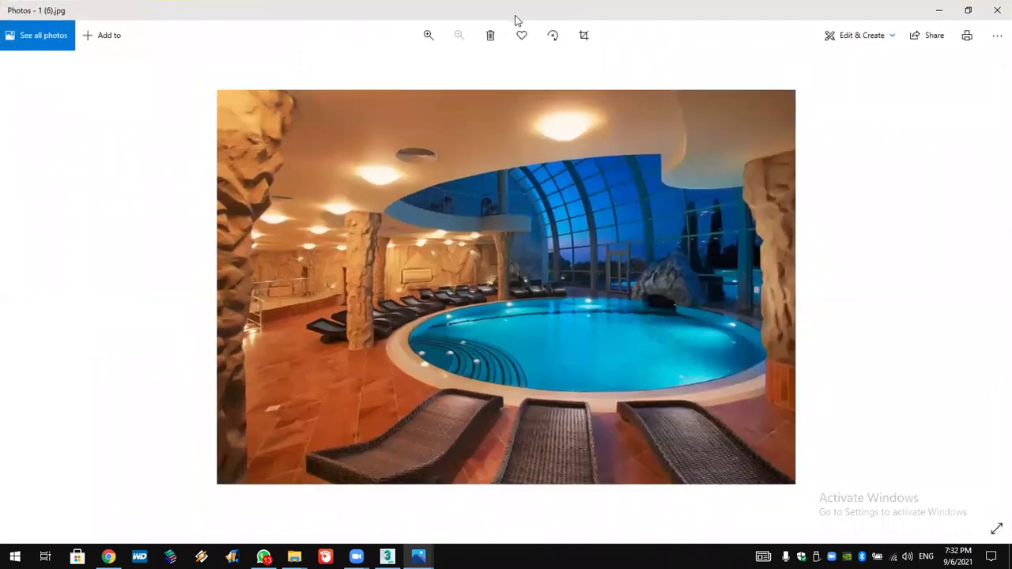
click(428, 35)
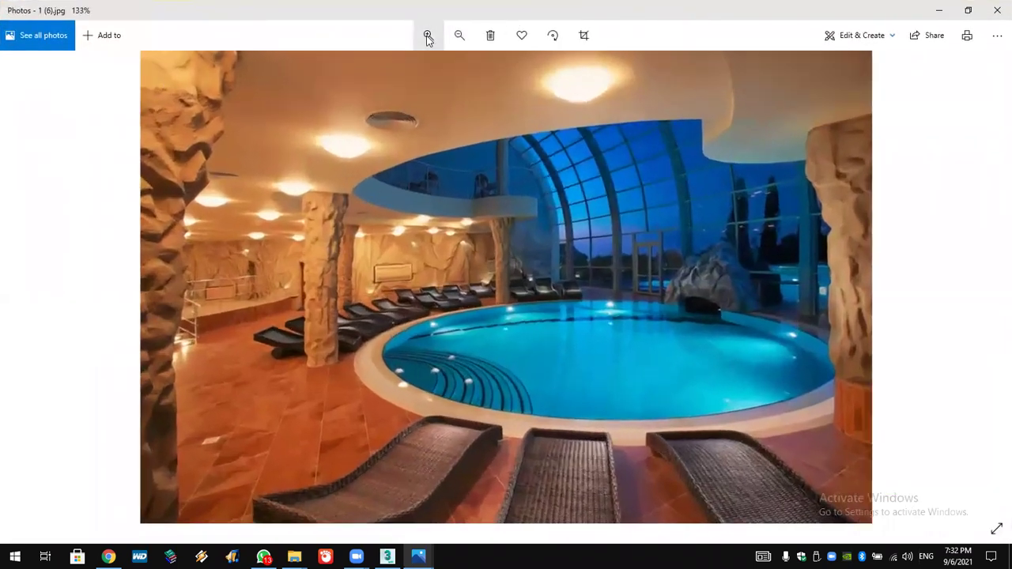
click(427, 35)
click(428, 35)
click(428, 35)
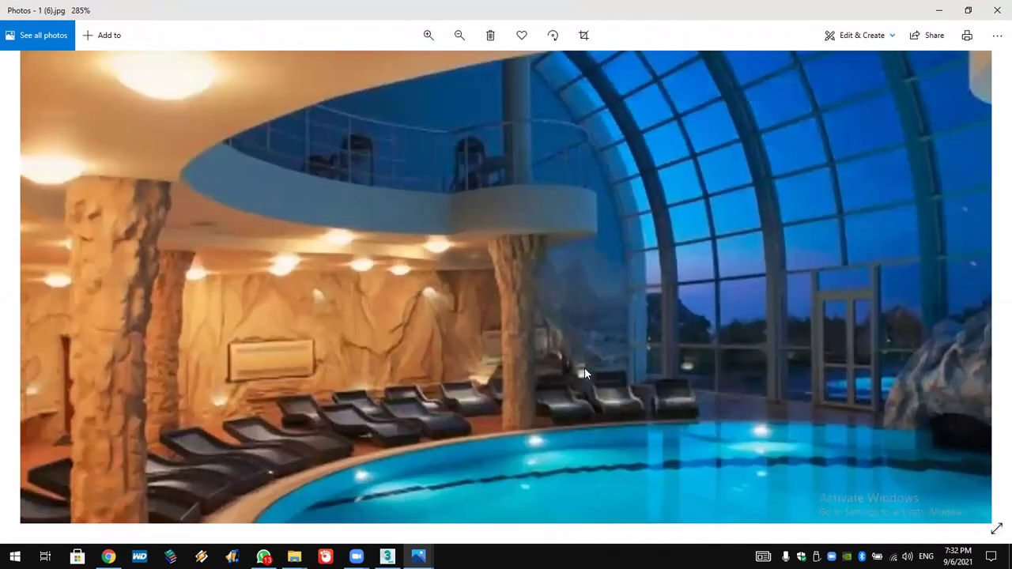
drag(584, 368, 612, 436)
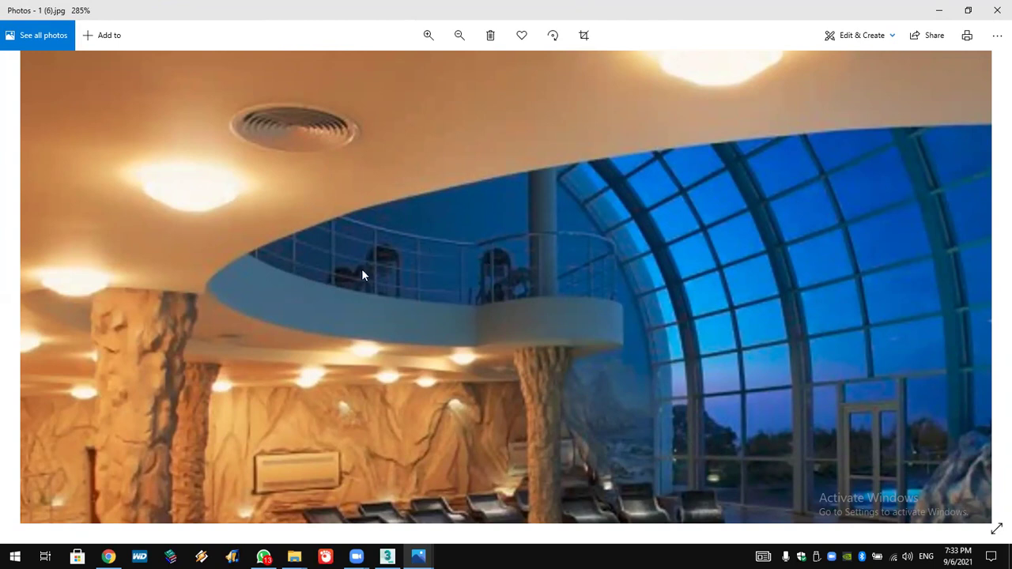
Examine the curved balcony's slab, railing posts and horizontal bars up close in the pool photo, and return to 3ds Max
click(428, 35)
drag(447, 208, 517, 327)
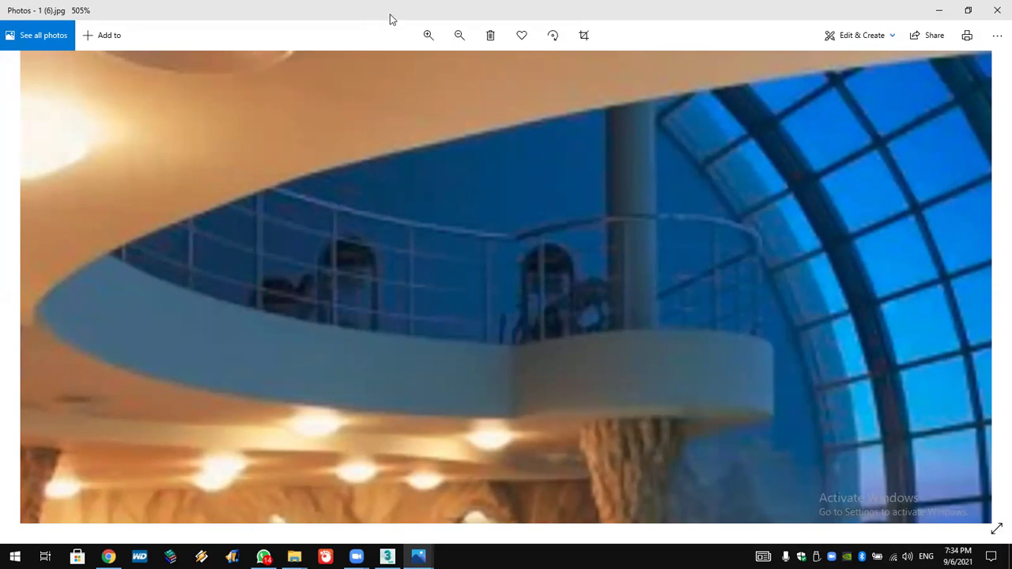
click(426, 36)
click(427, 35)
drag(635, 334, 523, 321)
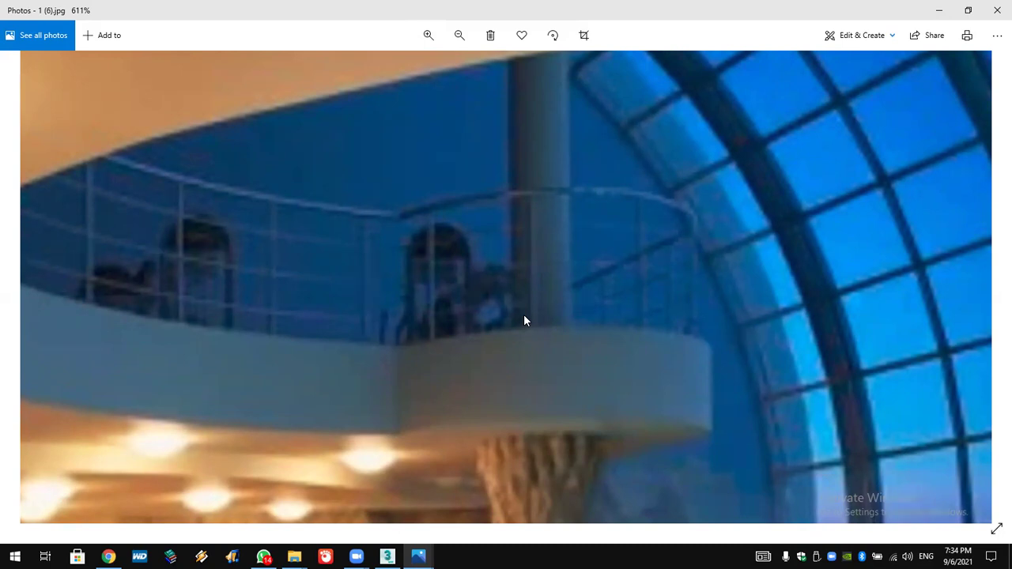
drag(524, 315, 549, 315)
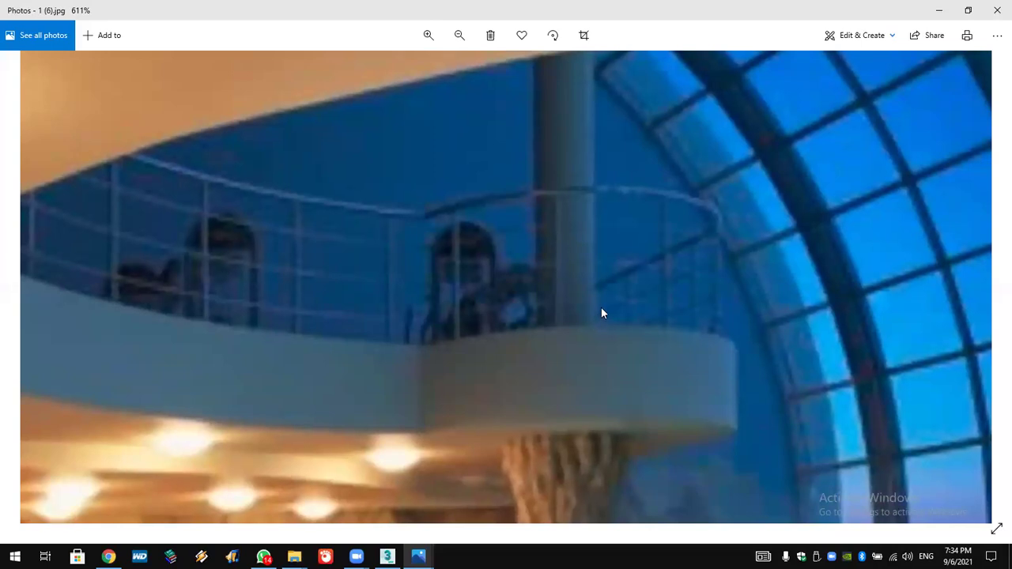
drag(601, 308, 621, 307)
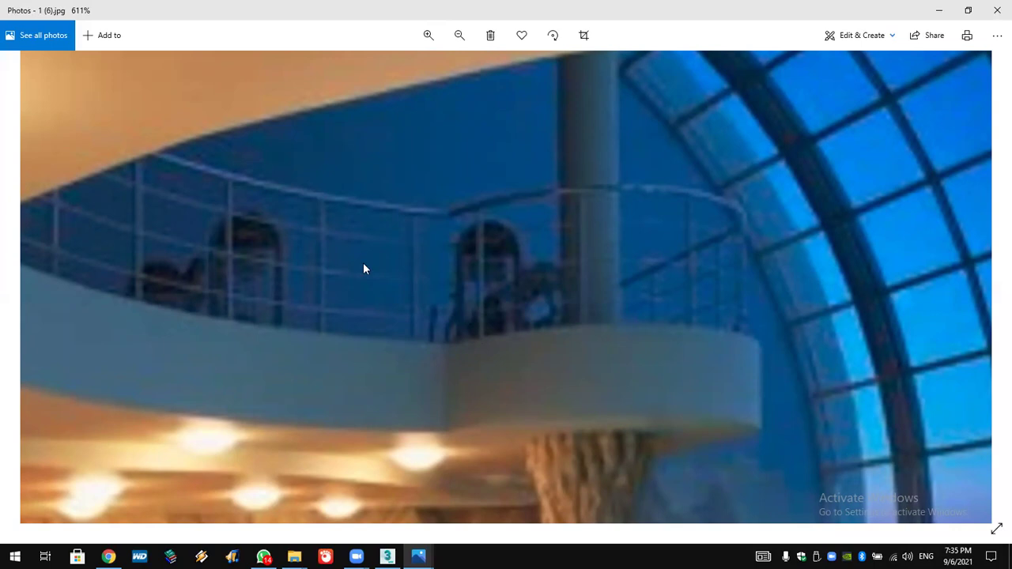
drag(410, 328, 451, 327)
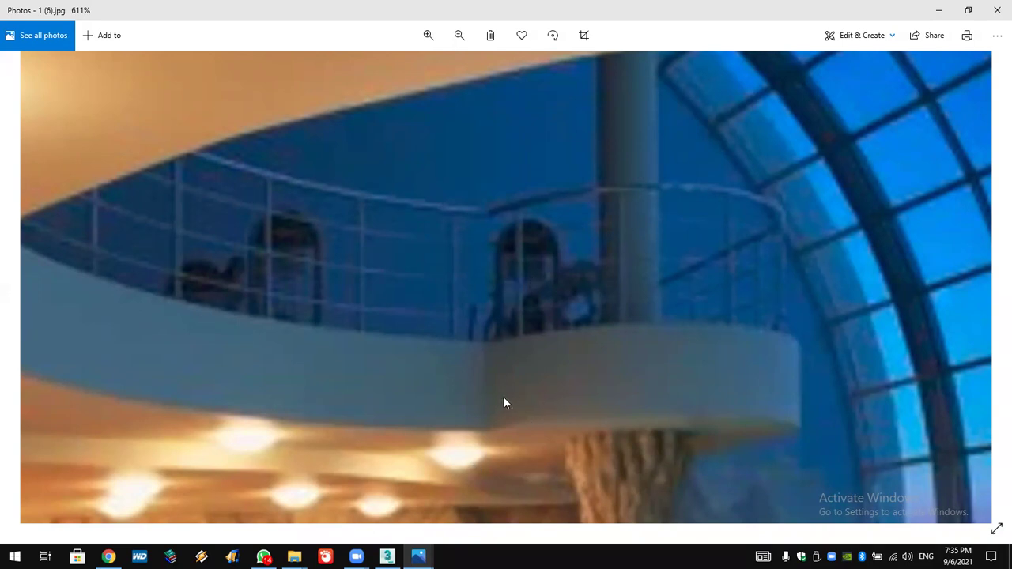
scroll(481, 494, down, 5)
key(alt+Tab)
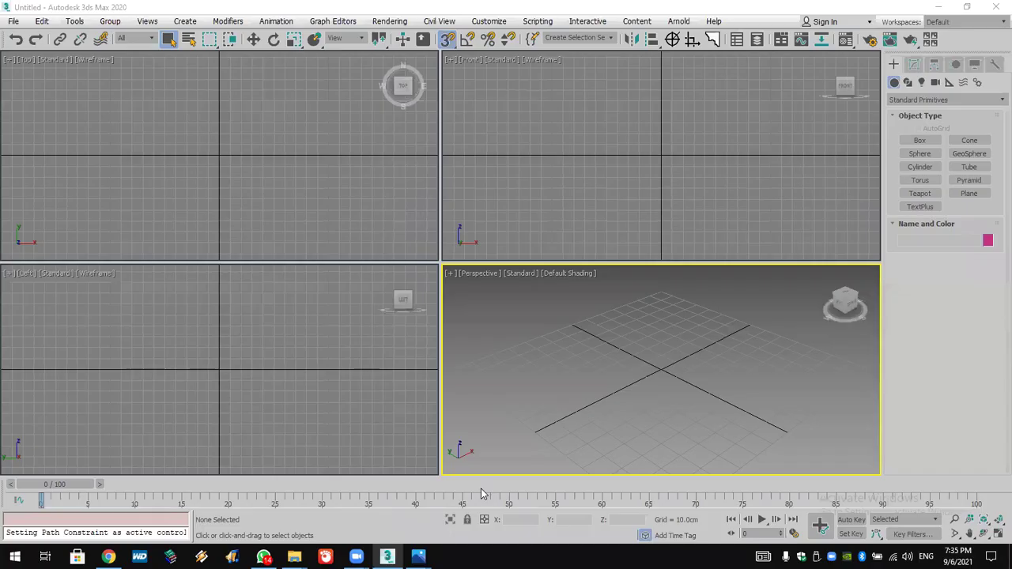
click(908, 82)
click(919, 151)
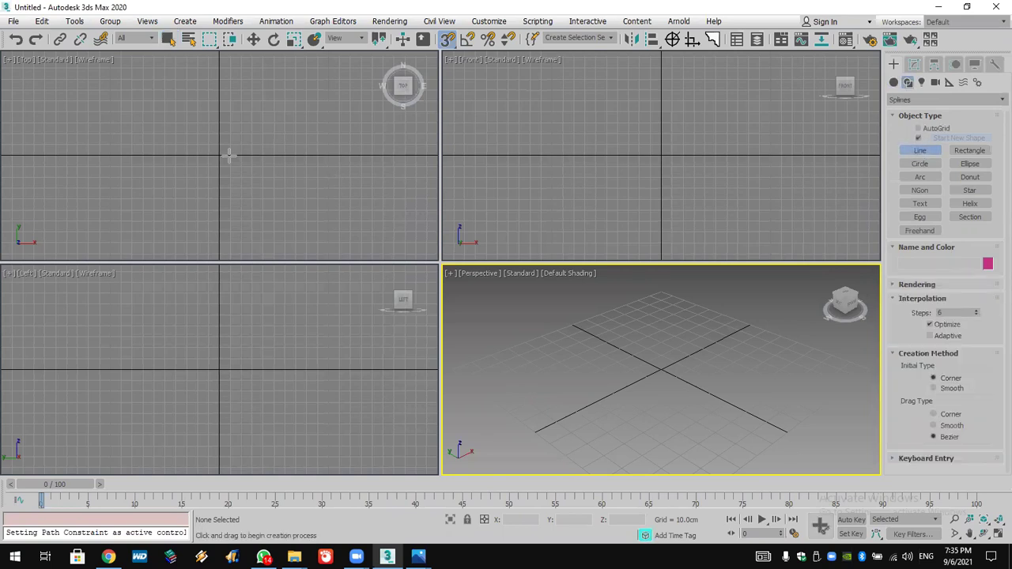
click(84, 128)
mouse_move(219, 156)
mouse_down()
mouse_move(245, 158)
mouse_move(261, 187)
mouse_up()
right_click(261, 187)
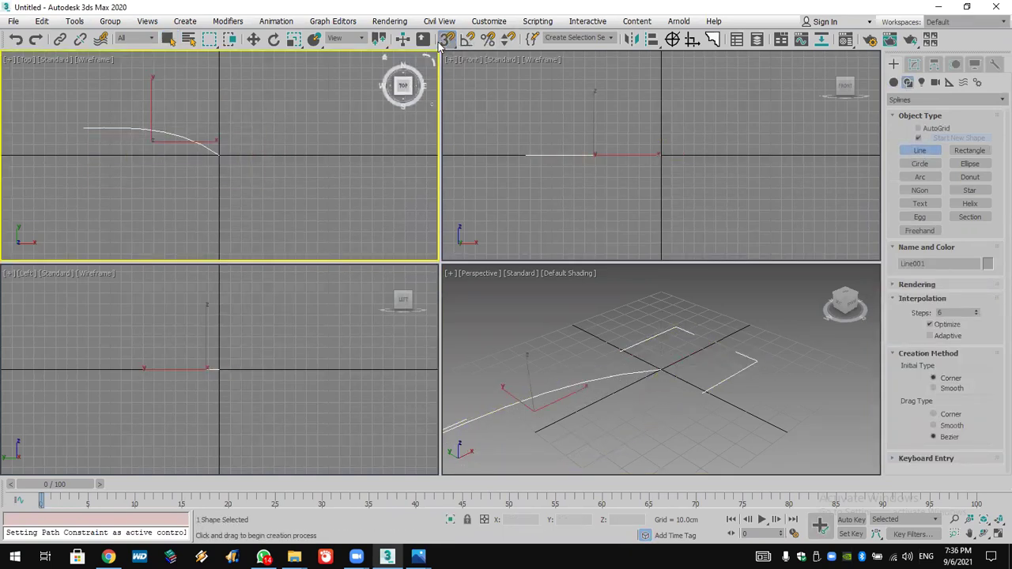
key(ctrl+z)
Draw an open, wavy five-point Line spline with smooth Bezier curves across the Top viewport
click(46, 110)
drag(81, 203, 110, 199)
drag(155, 139, 182, 154)
drag(273, 189, 301, 170)
drag(344, 112, 369, 118)
right_click(395, 140)
Turn on Adaptive interpolation for the wavy line to smooth its curves
middle_drag(732, 386, 741, 359)
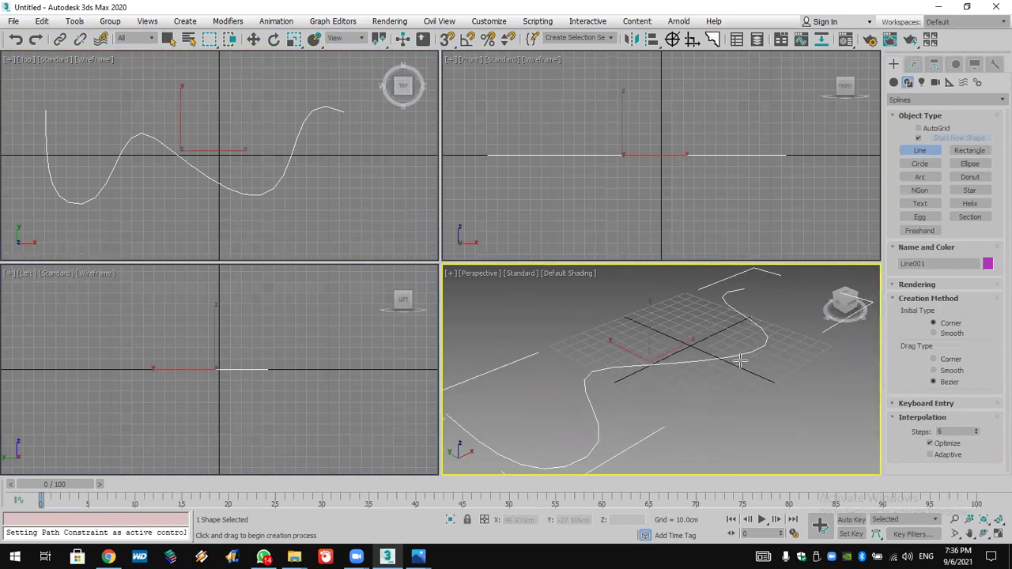
middle_drag(659, 414, 663, 411)
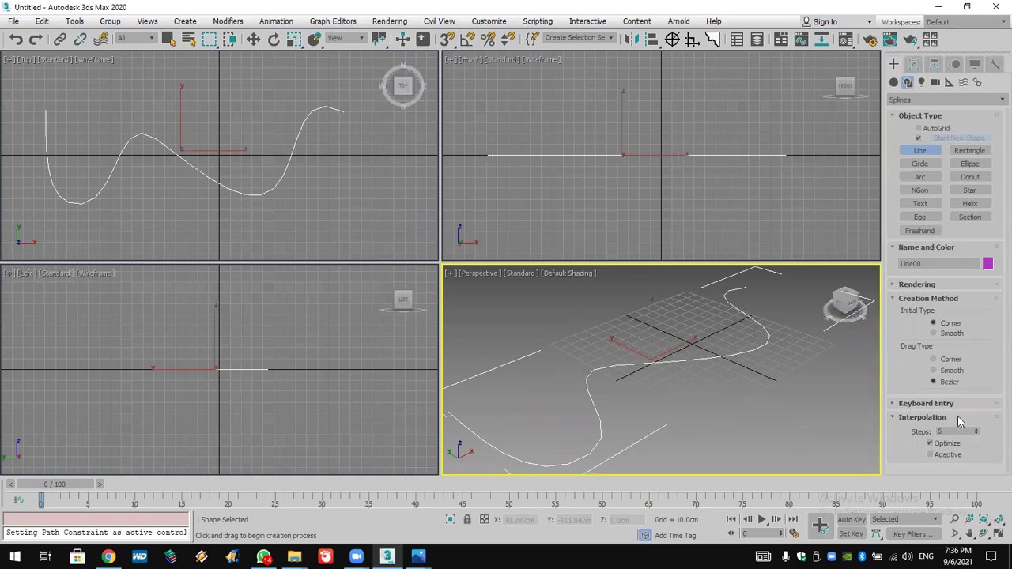
click(931, 455)
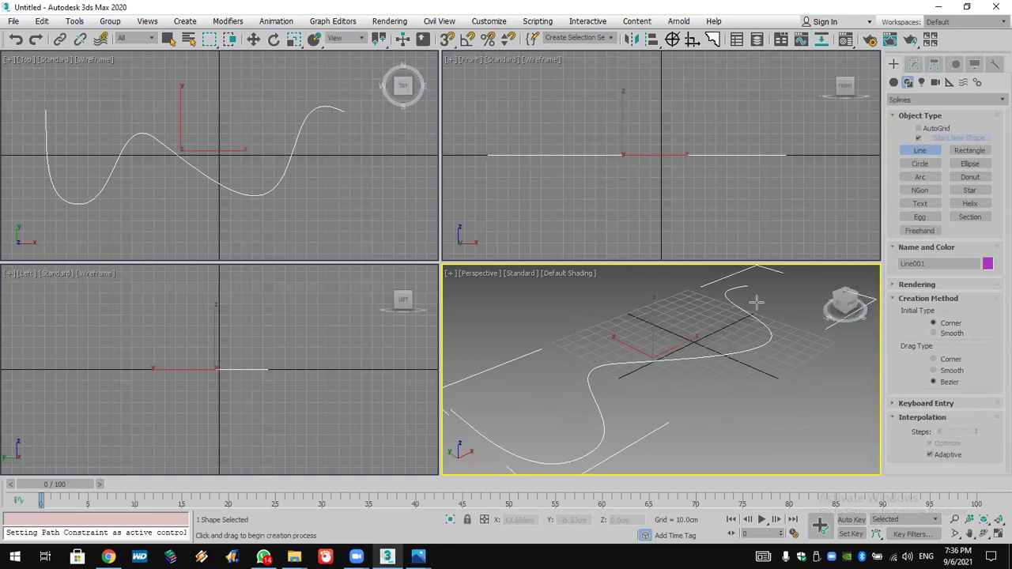
alt+middle_drag(495, 421, 572, 388)
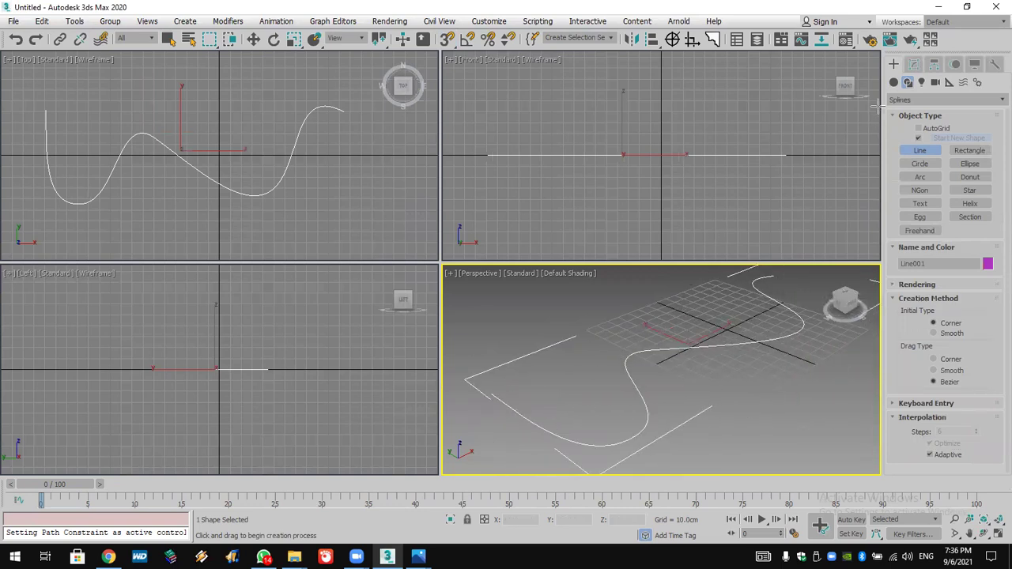
Create an AEC Extended Railing using the wavy line as its railing path
click(894, 83)
click(937, 100)
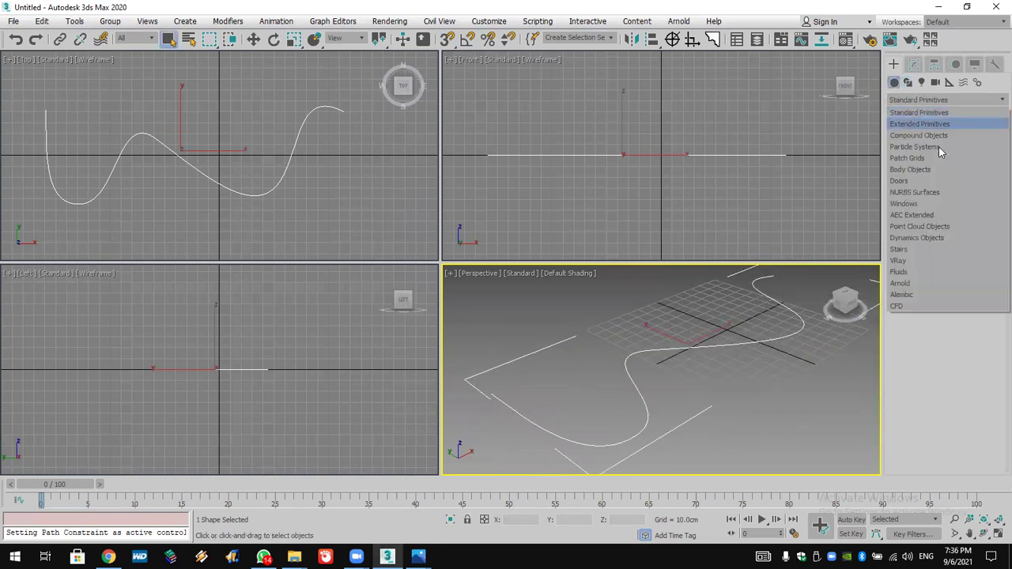
click(941, 218)
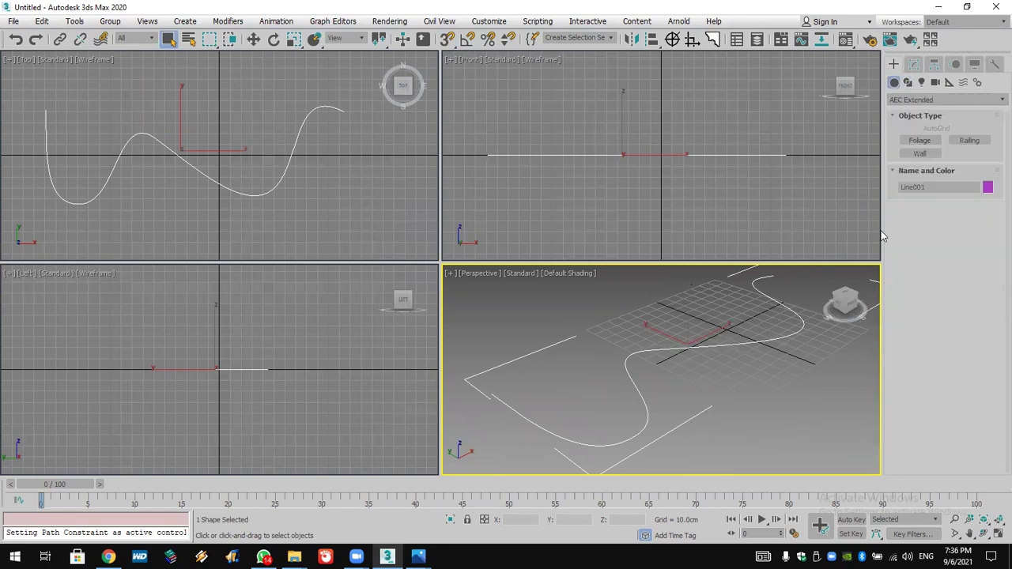
click(979, 142)
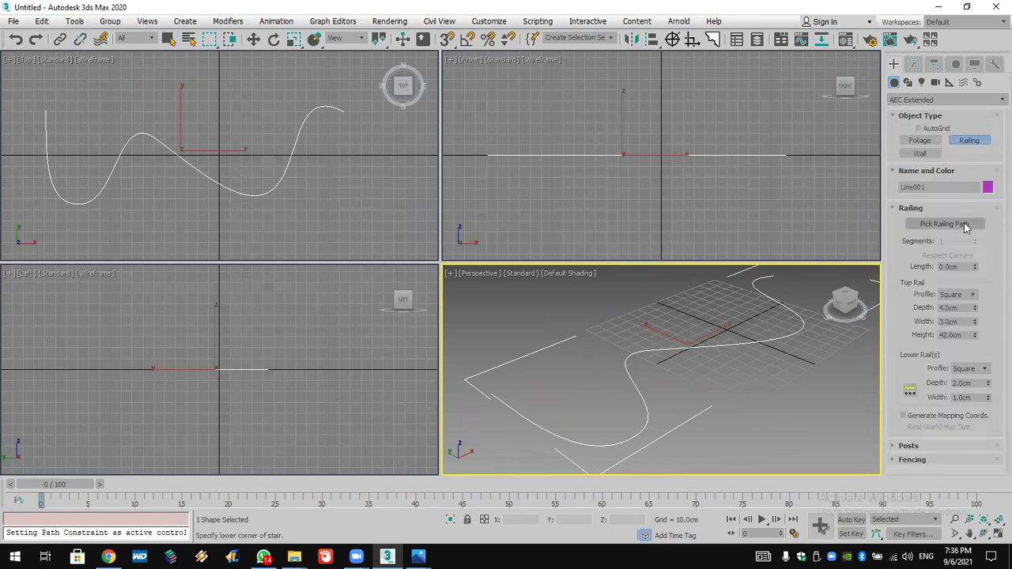
click(973, 226)
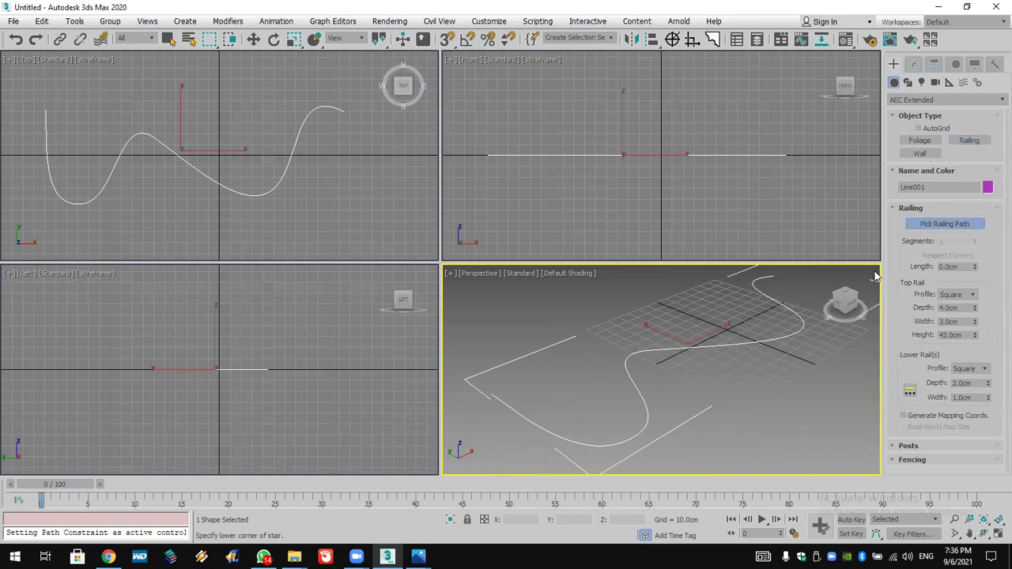
click(756, 348)
alt+middle_drag(757, 348, 753, 401)
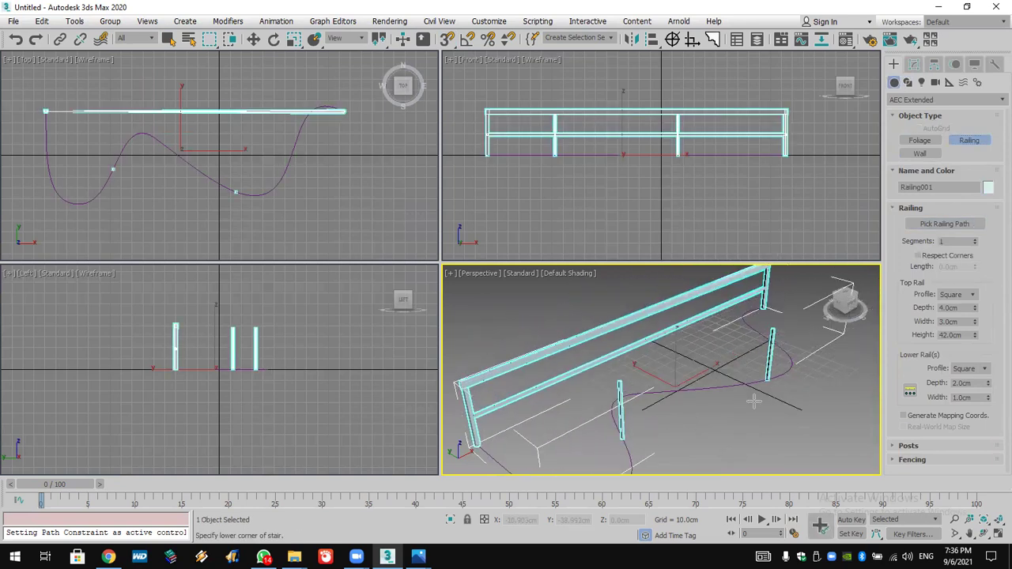
Maximize the Perspective viewport and raise the railing's segments to 117 so it follows the curved path
click(996, 536)
middle_drag(515, 274, 524, 274)
scroll(522, 272, down, 3)
scroll(523, 273, up, 3)
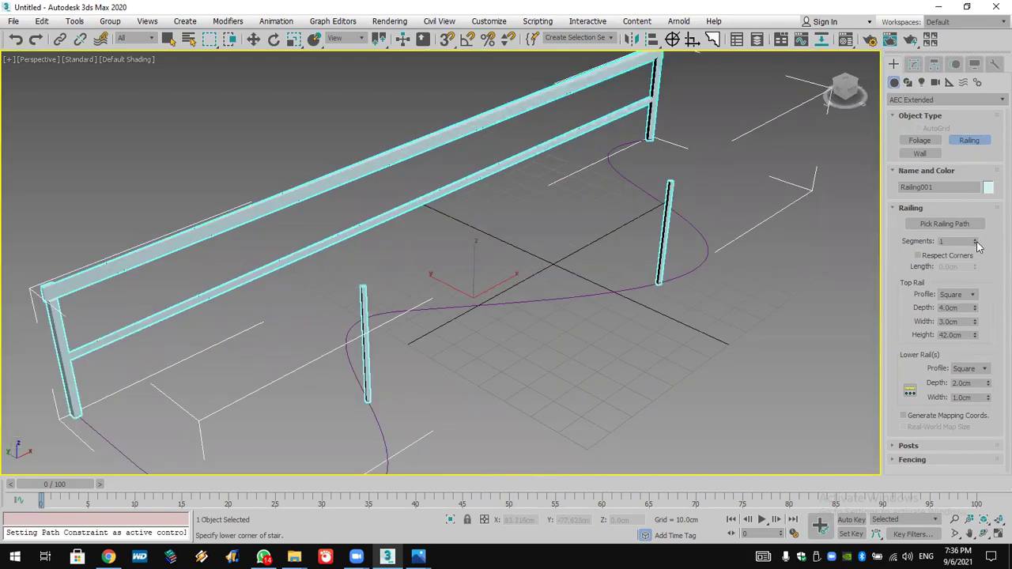
drag(977, 244, 971, 168)
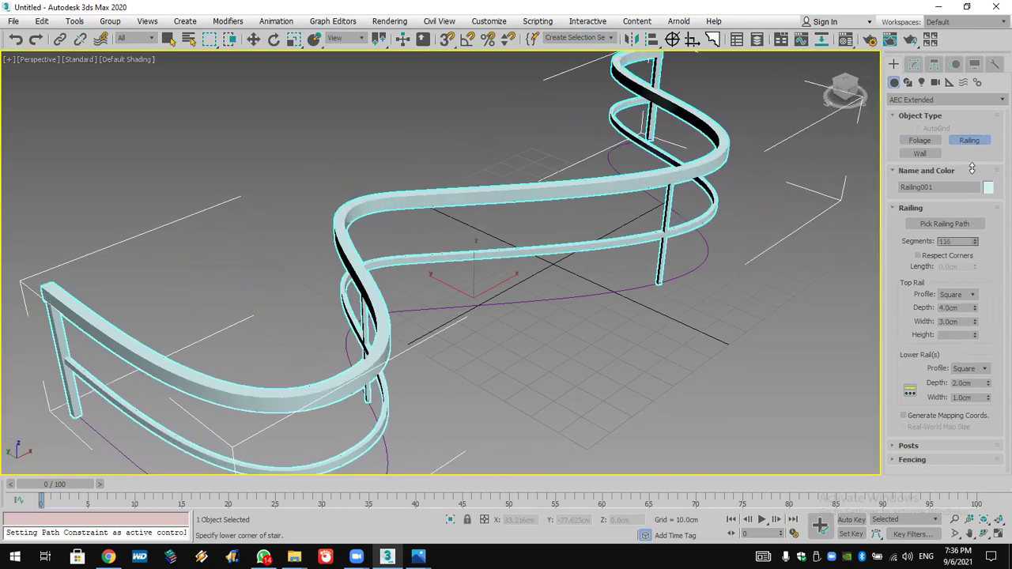
scroll(685, 365, up, 5)
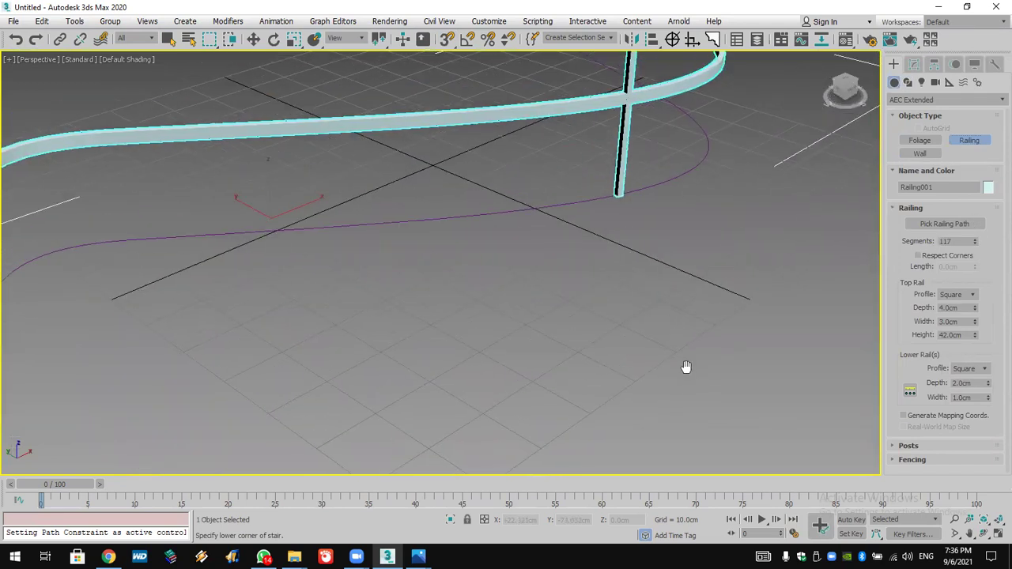
key(z)
alt+middle_drag(685, 367, 640, 353)
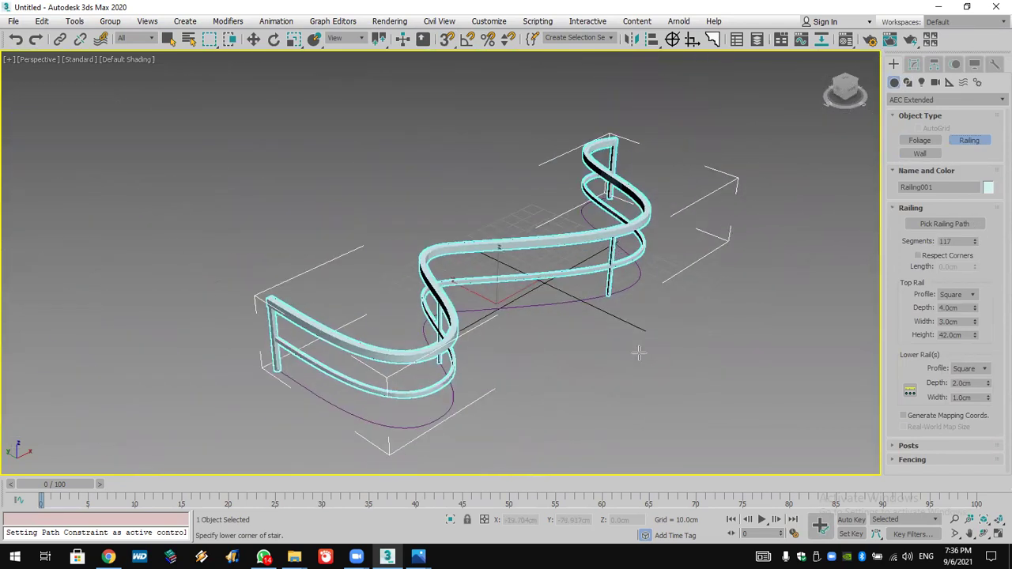
Give the railing's top rail a Round profile with a depth of 4.52 cm
click(984, 534)
drag(537, 314, 534, 291)
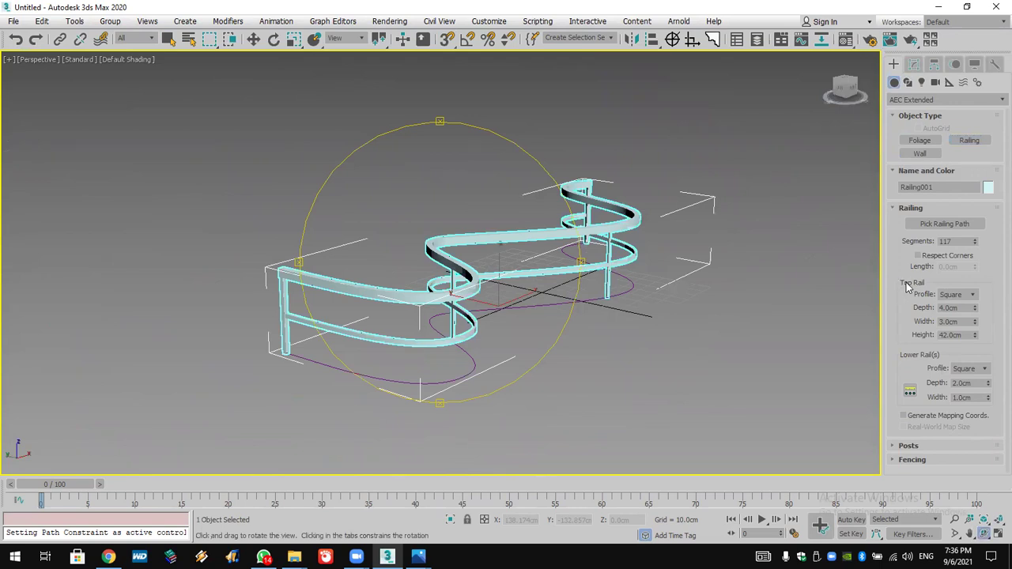
click(964, 295)
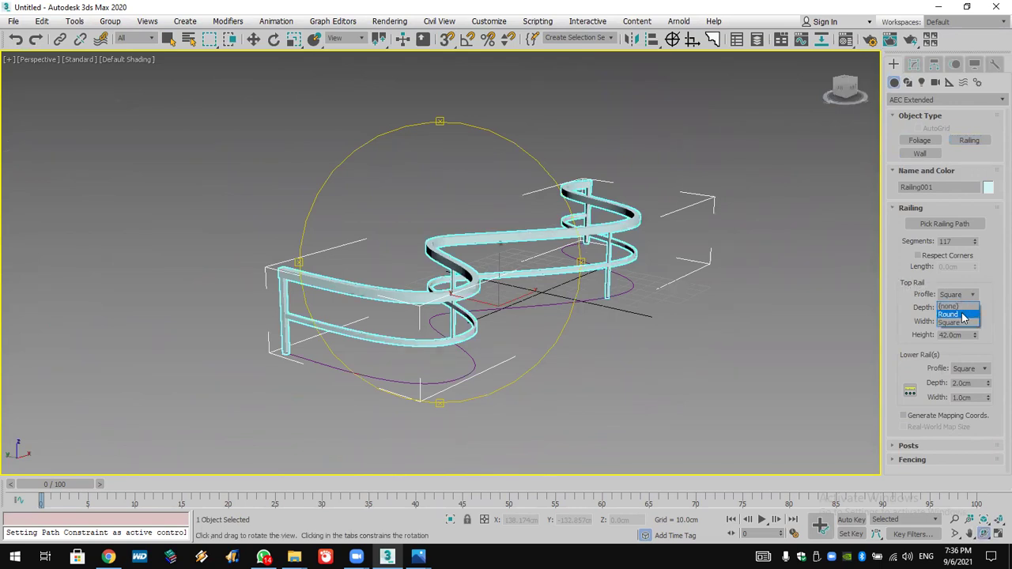
click(962, 317)
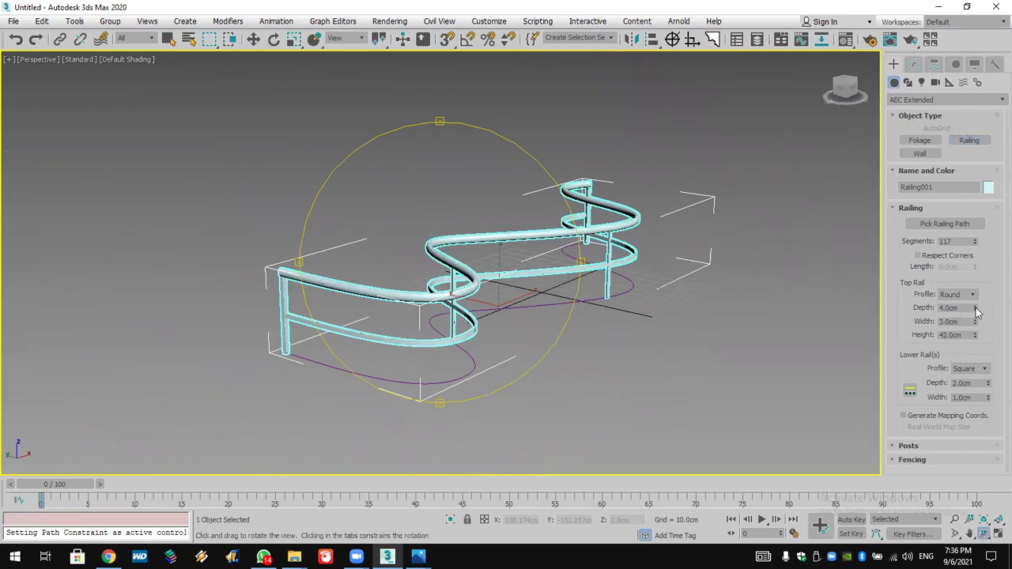
mouse_move(977, 315)
mouse_down()
mouse_move(979, 286)
mouse_move(979, 310)
mouse_up()
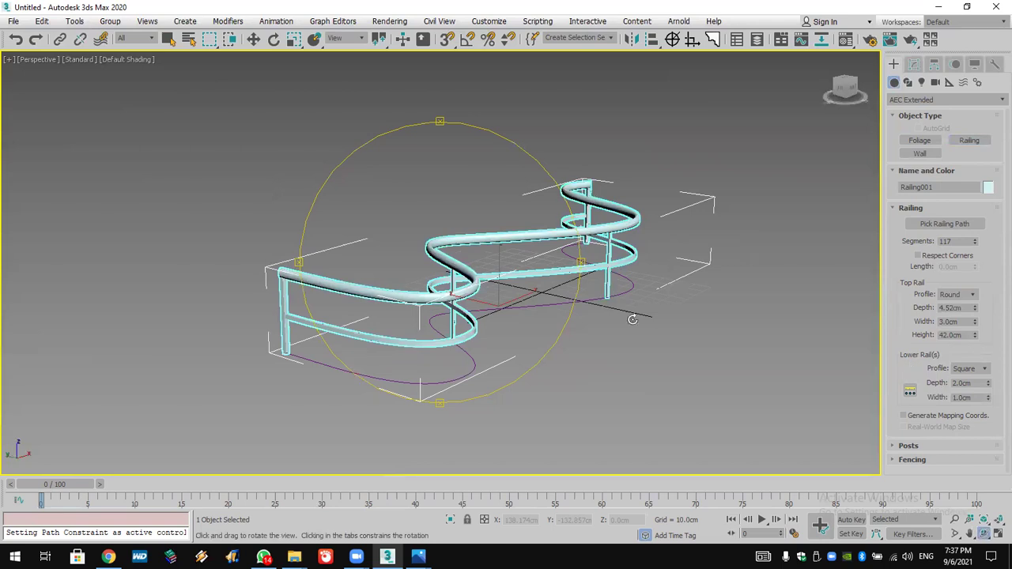
right_click(570, 269)
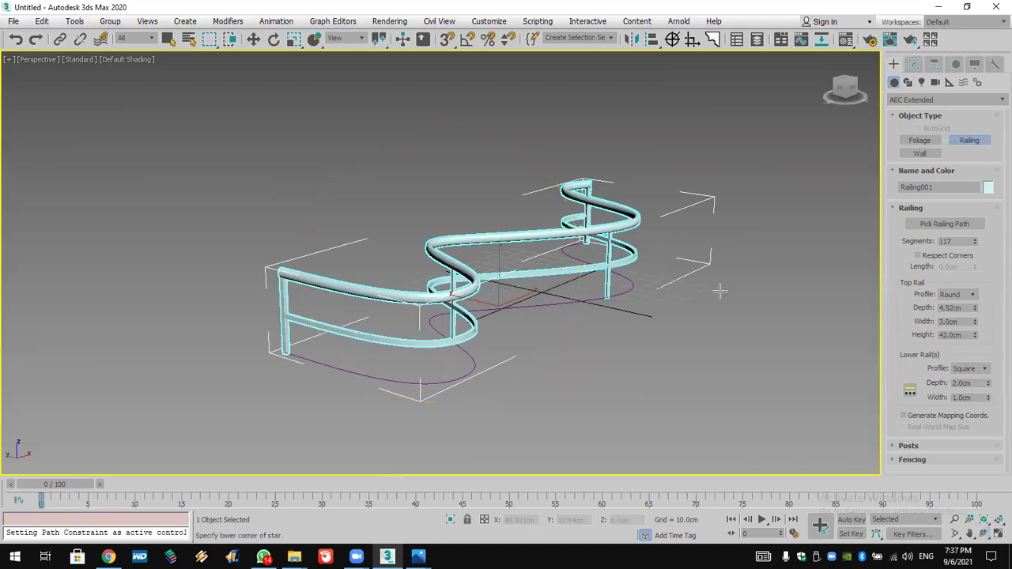
click(910, 392)
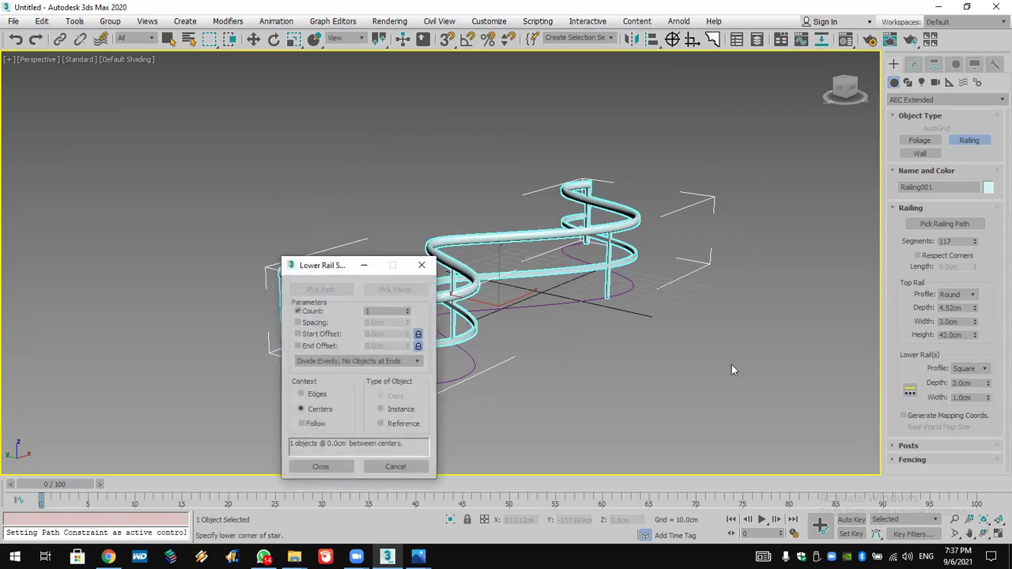
drag(348, 268, 770, 183)
click(830, 226)
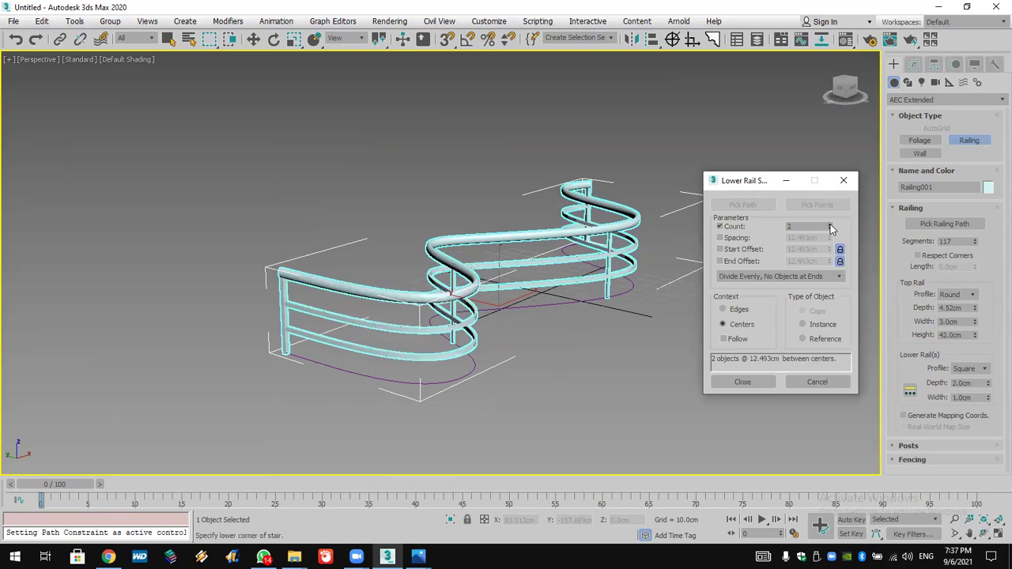
click(831, 225)
click(830, 225)
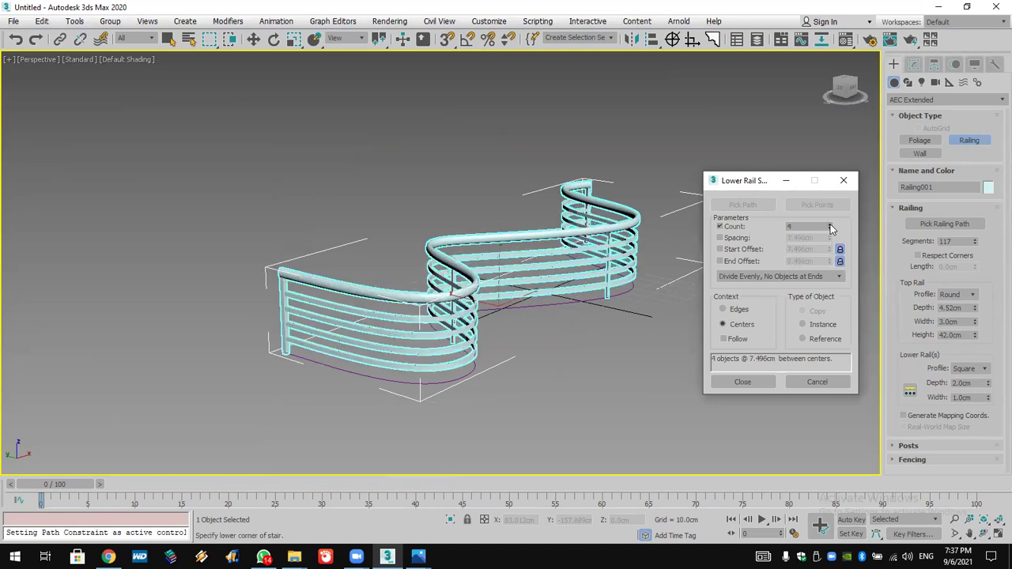
click(827, 382)
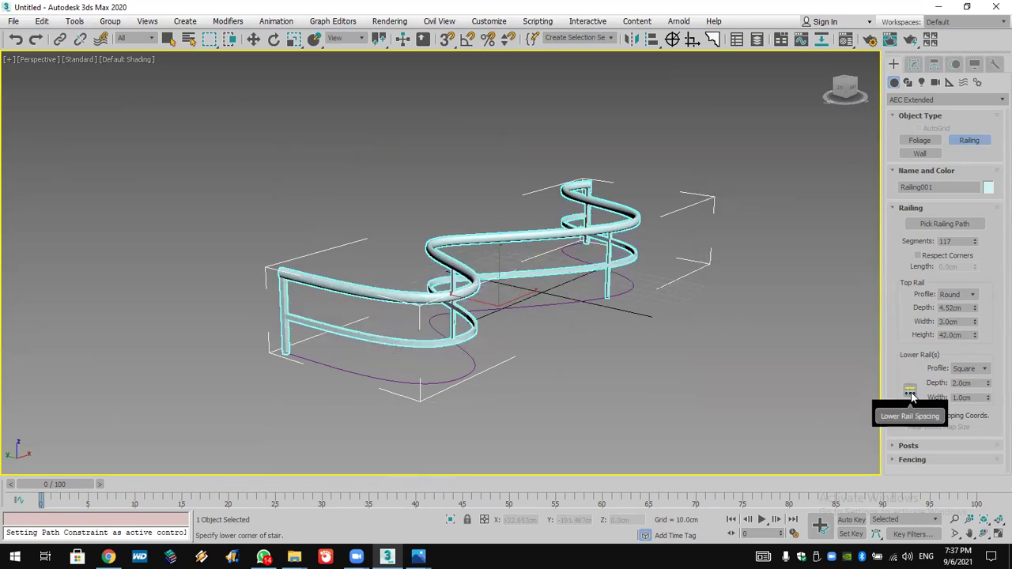
Try different lower rail counts in the Lower Rail Spacing settings and keep a count of 2
click(910, 393)
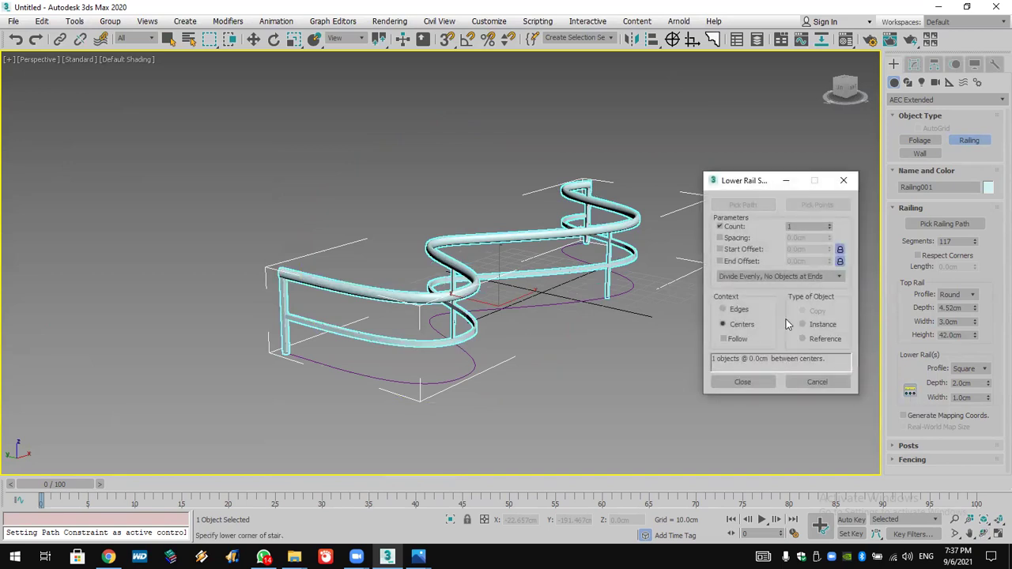
click(829, 225)
click(829, 225)
click(828, 225)
click(829, 226)
click(829, 225)
click(828, 225)
click(829, 230)
click(830, 229)
click(830, 229)
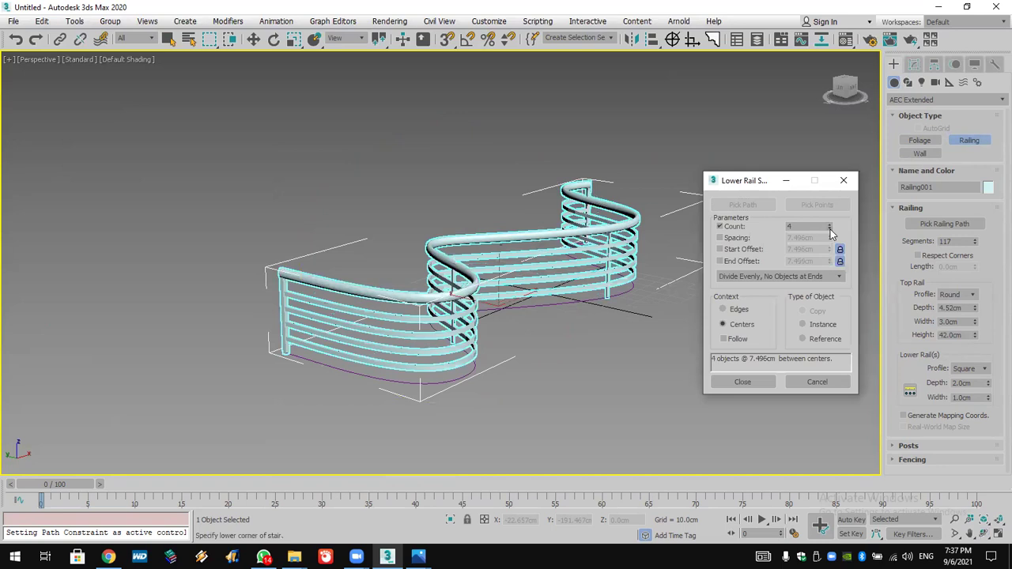
click(830, 229)
click(830, 229)
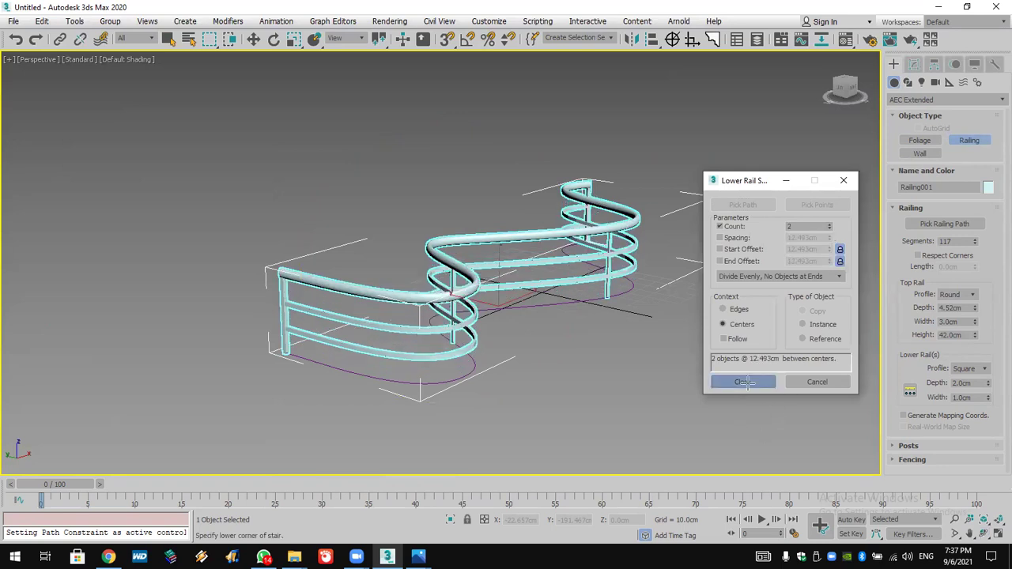
click(714, 382)
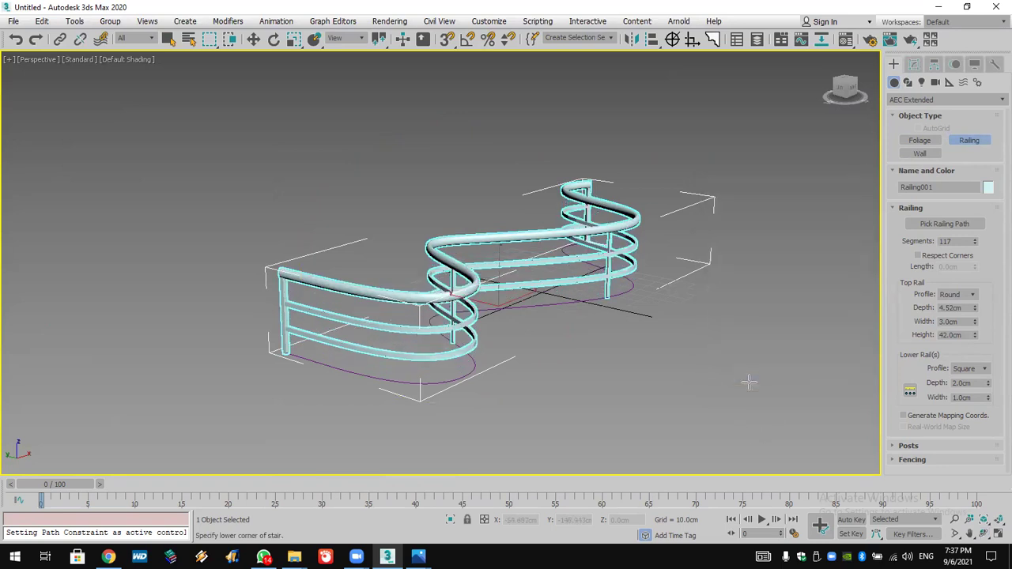
Try a much larger depth for the railing's square posts, reset it to 0, and set it to 0.49 cm
click(909, 446)
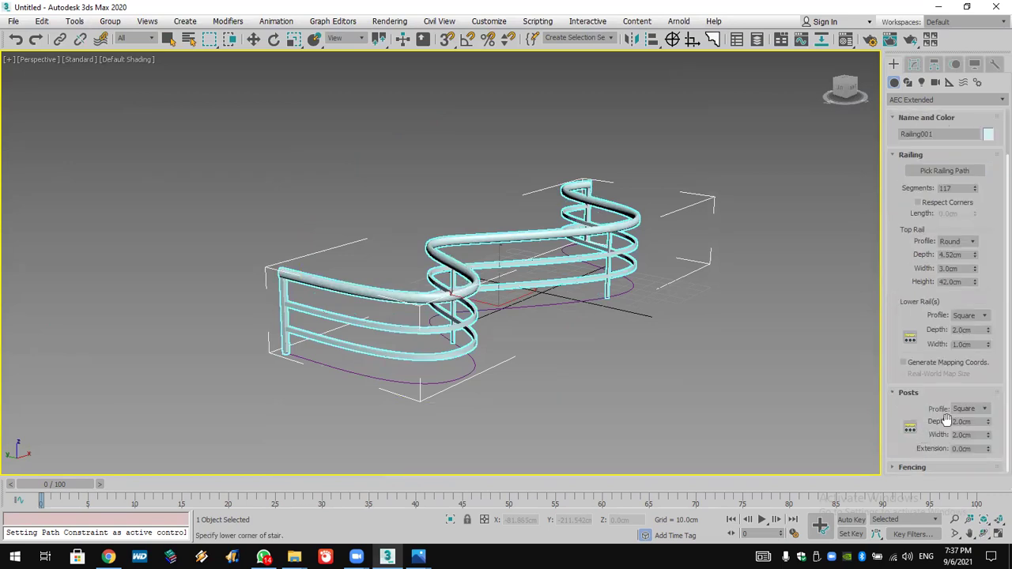
drag(986, 424, 986, 413)
drag(919, 450, 911, 369)
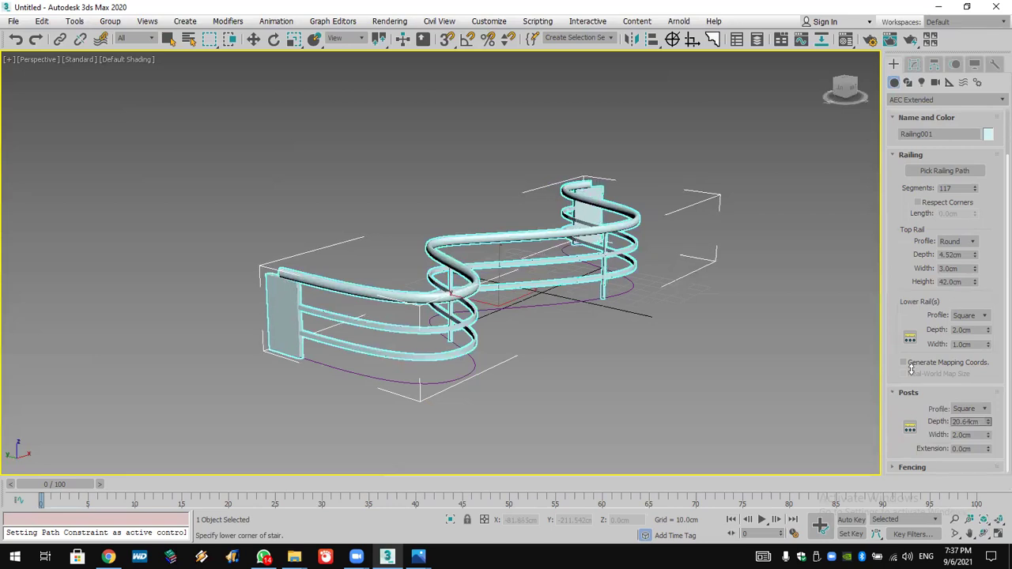
text(0)
key(Return)
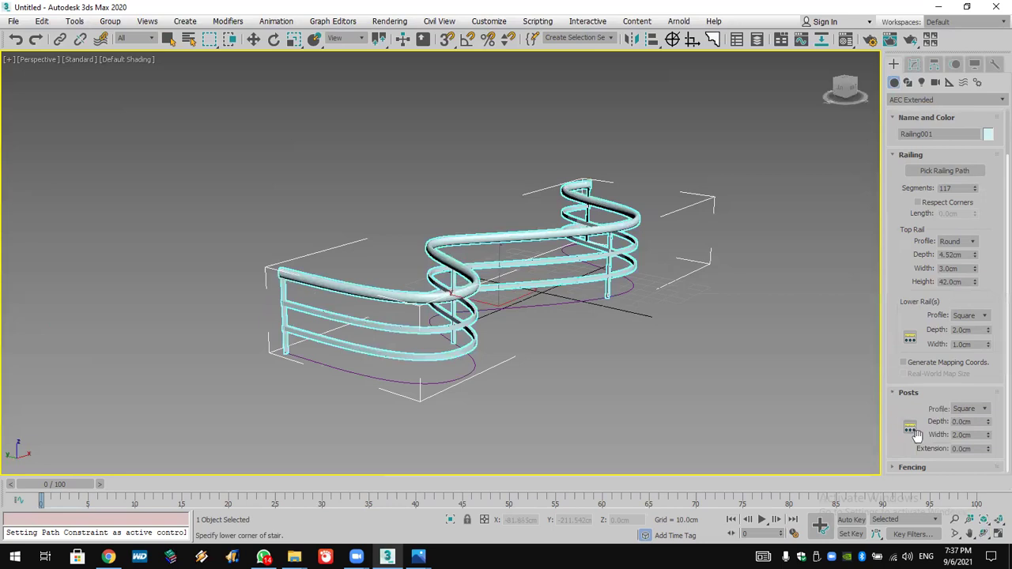
click(988, 419)
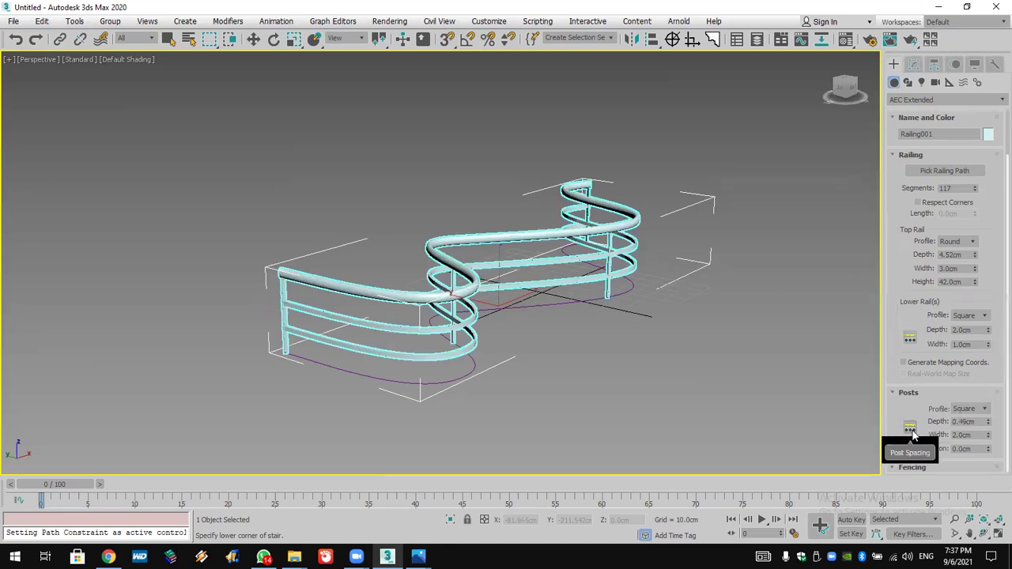
Increase the post count in the Post Spacing settings to add more evenly divided posts along the railing
click(911, 428)
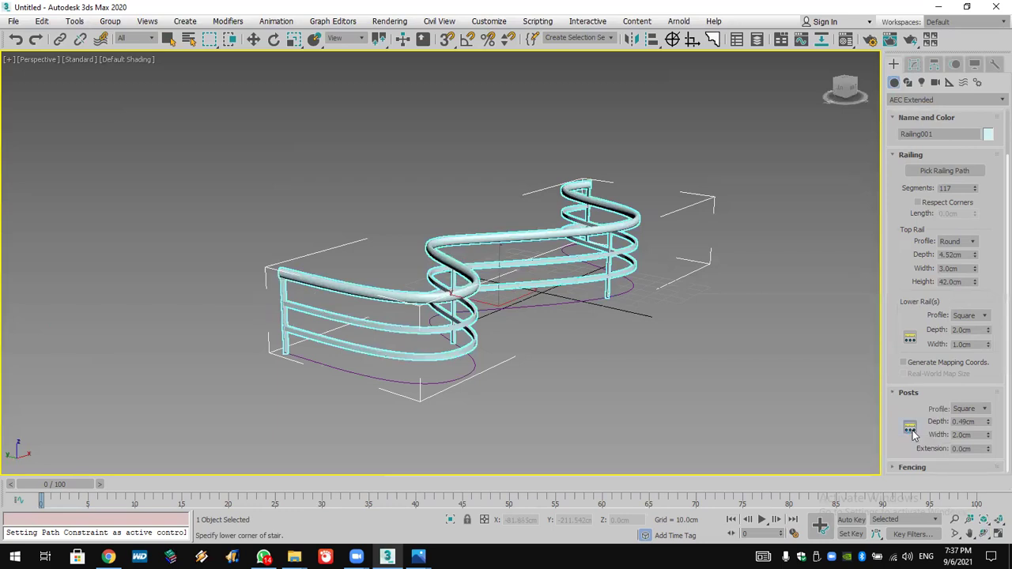
mouse_move(831, 224)
mouse_down()
mouse_move(829, 172)
mouse_move(816, 232)
mouse_up()
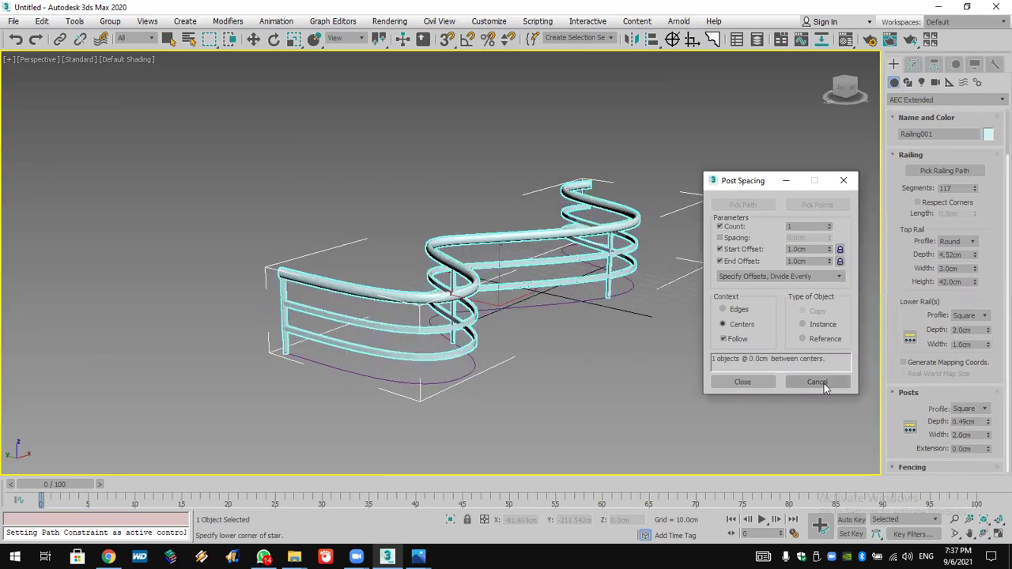
click(831, 224)
click(830, 224)
click(831, 223)
click(744, 382)
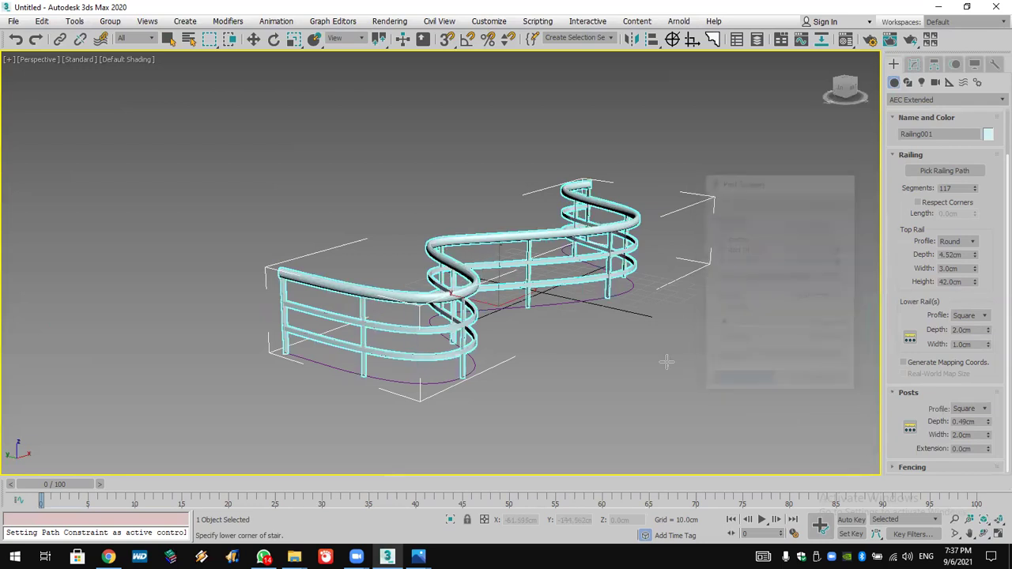
Set the railing fence's square picket depth to about 5.85 cm in the Fencing settings
click(938, 468)
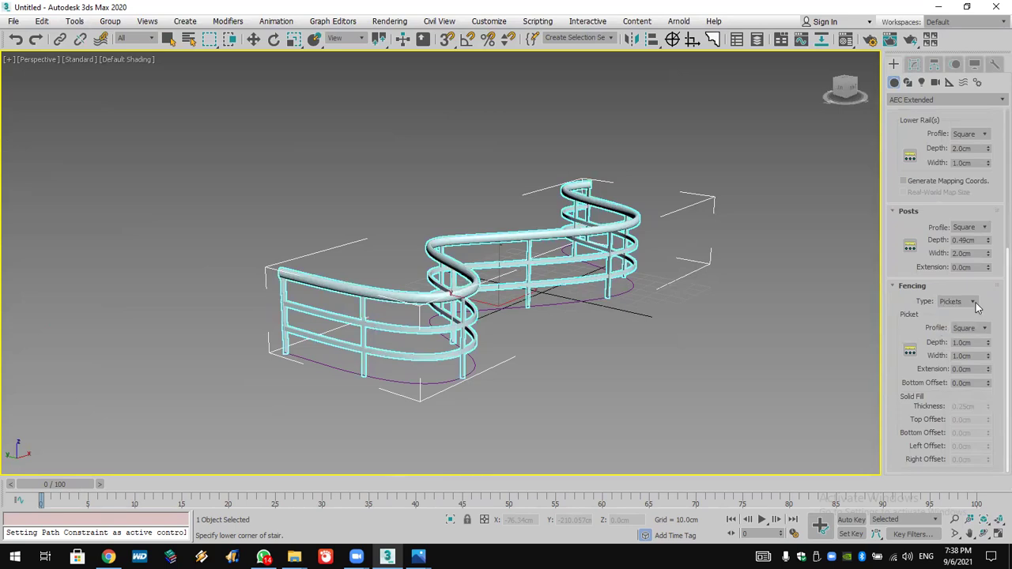
click(986, 329)
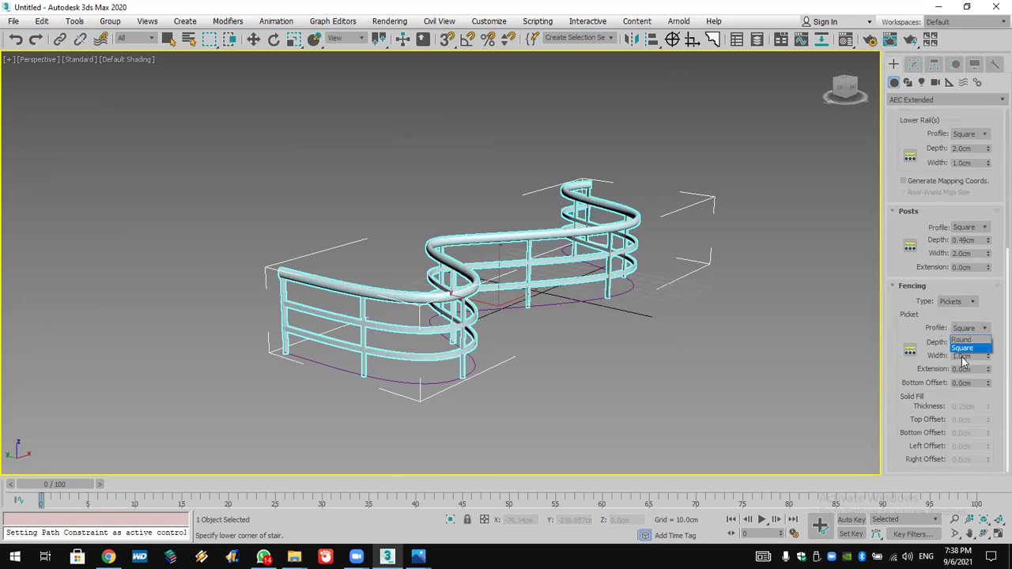
click(979, 356)
drag(987, 343, 862, 224)
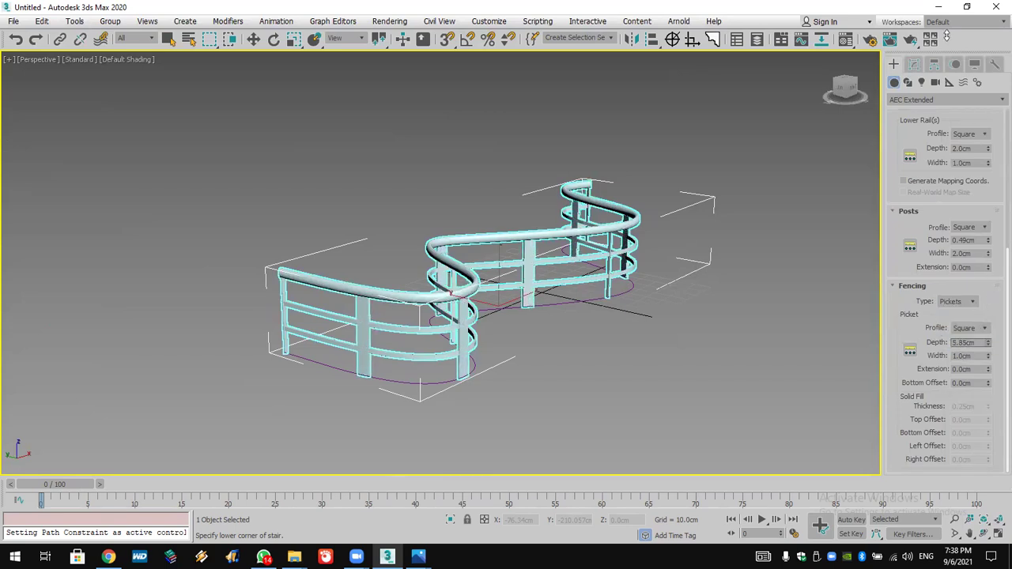
Try a count of 10 in the railing's Picket Spacing settings and cancel the change
click(909, 351)
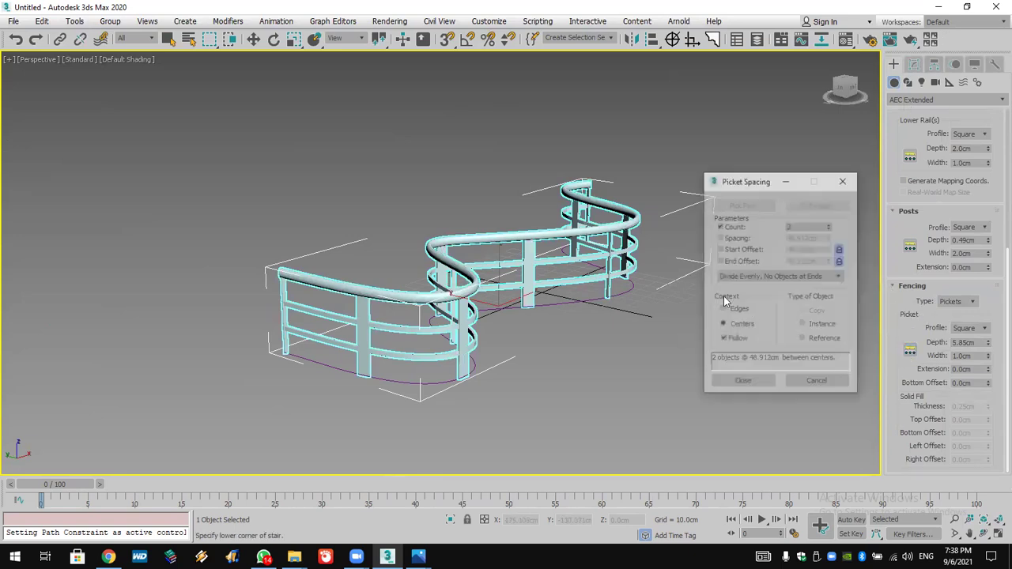
drag(829, 228, 829, 227)
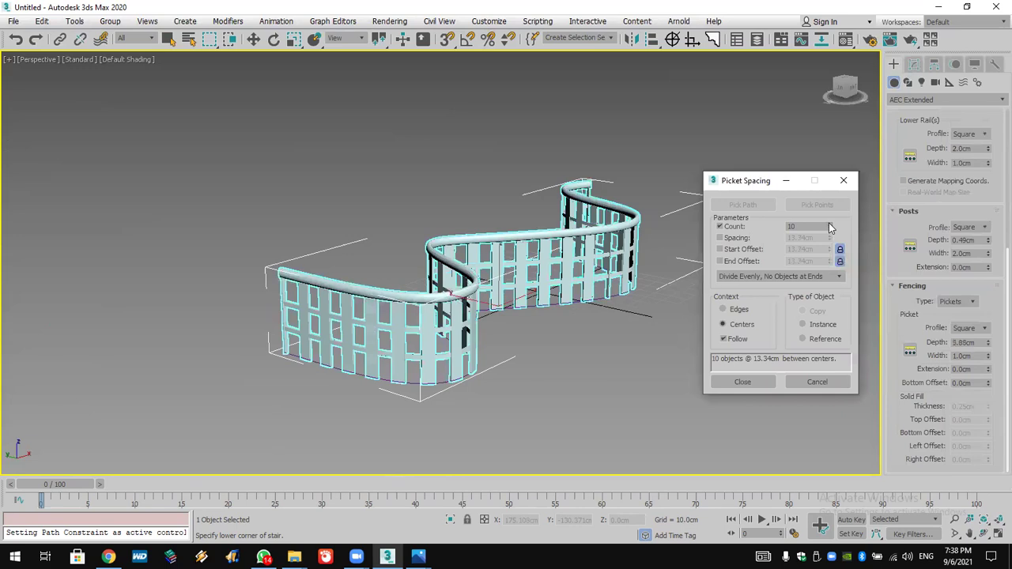
click(812, 382)
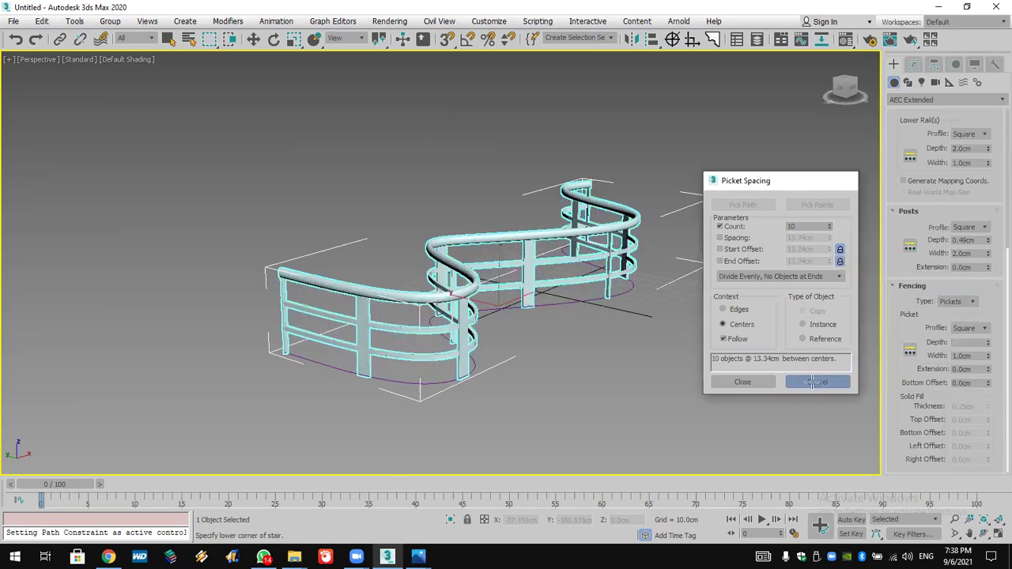
Reset the scene to an empty one and confirm the reset
click(13, 22)
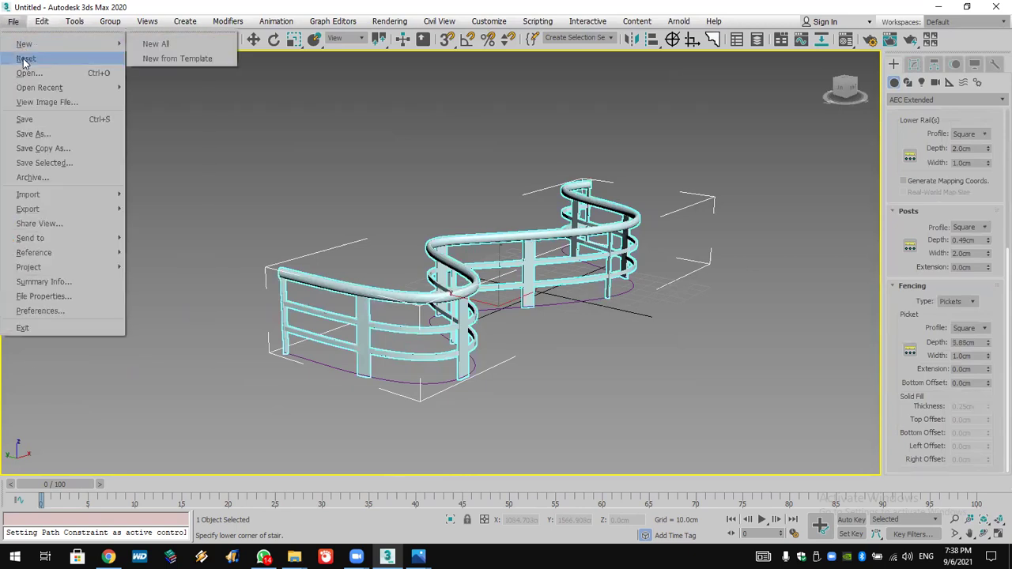
click(24, 59)
click(506, 299)
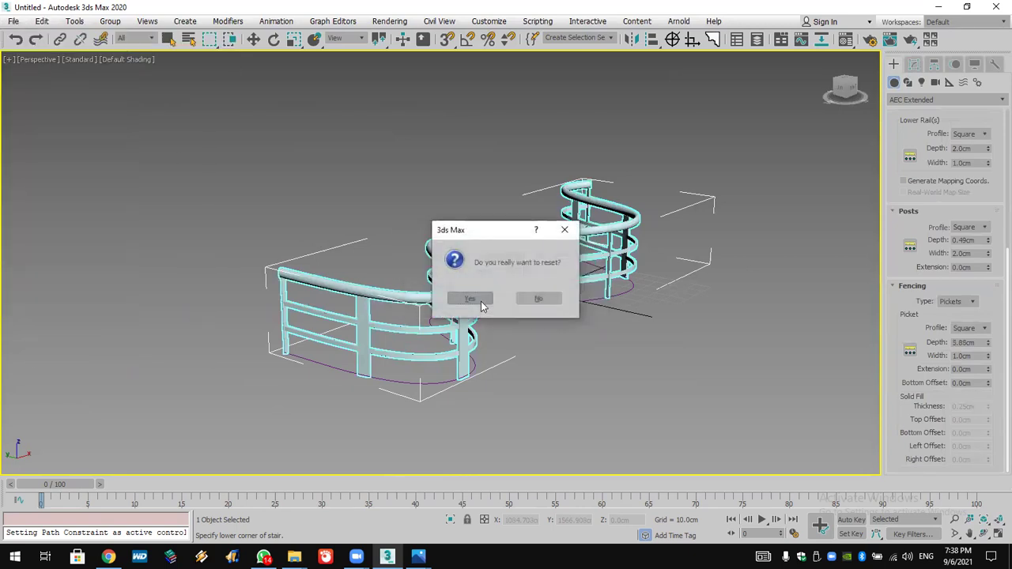
click(479, 300)
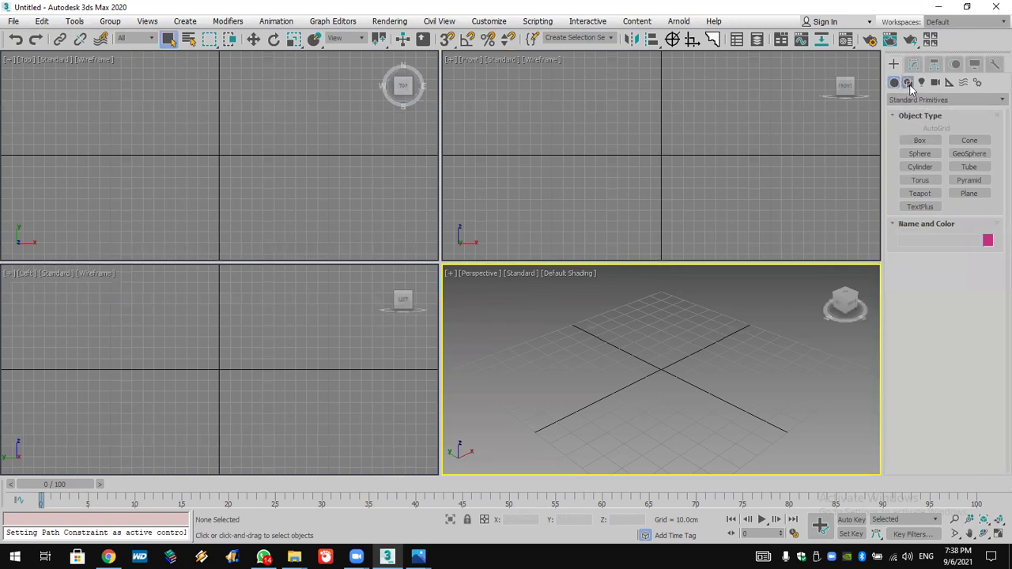
Draw an open curved Line spline across the Top viewport, curving down and back up at its right end
click(908, 82)
click(919, 150)
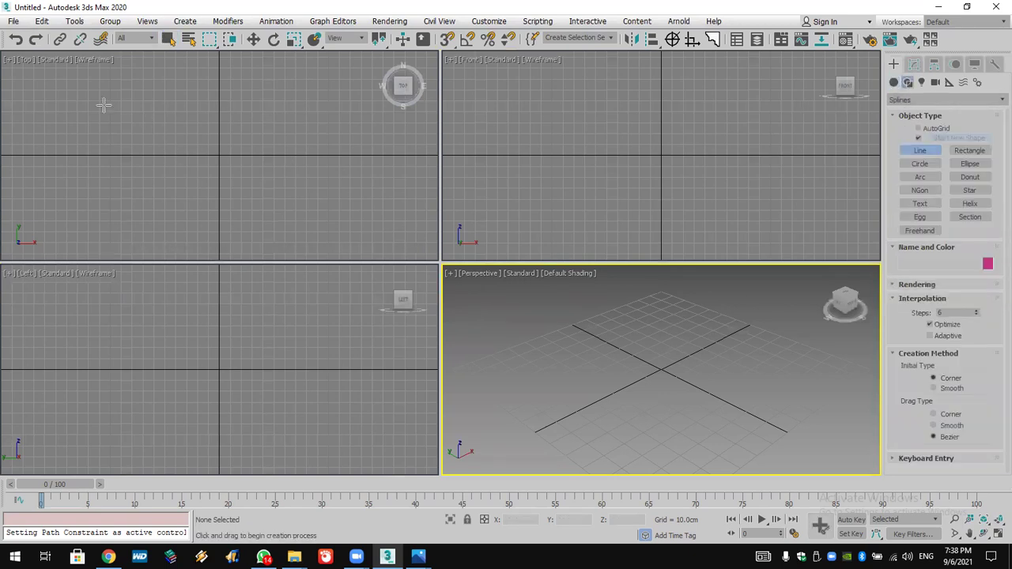
click(103, 105)
click(261, 147)
click(341, 220)
click(320, 114)
right_click(328, 119)
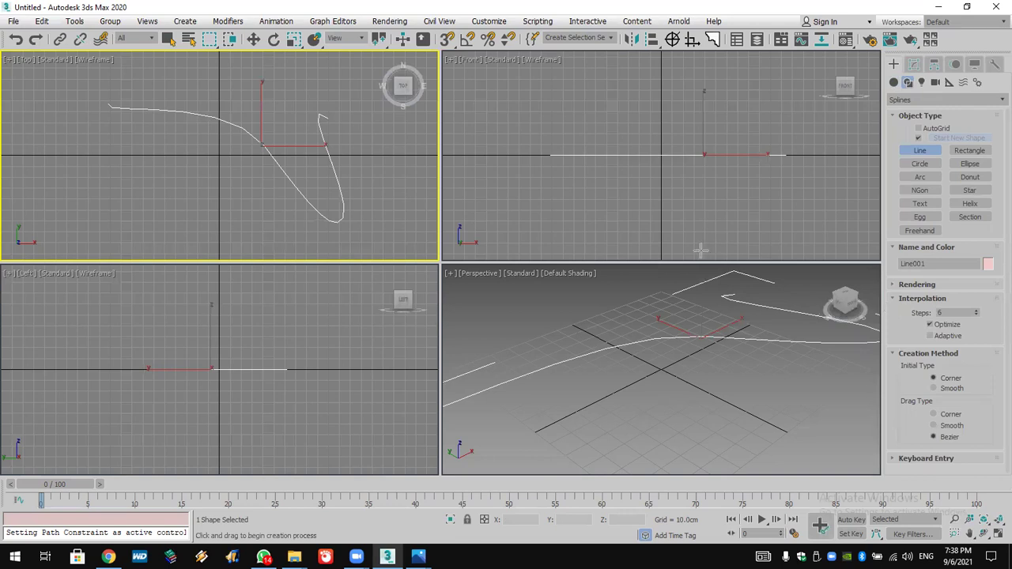
Create an AEC Extended Railing with the curved line as its railing path and raise its segments to about 72
click(894, 82)
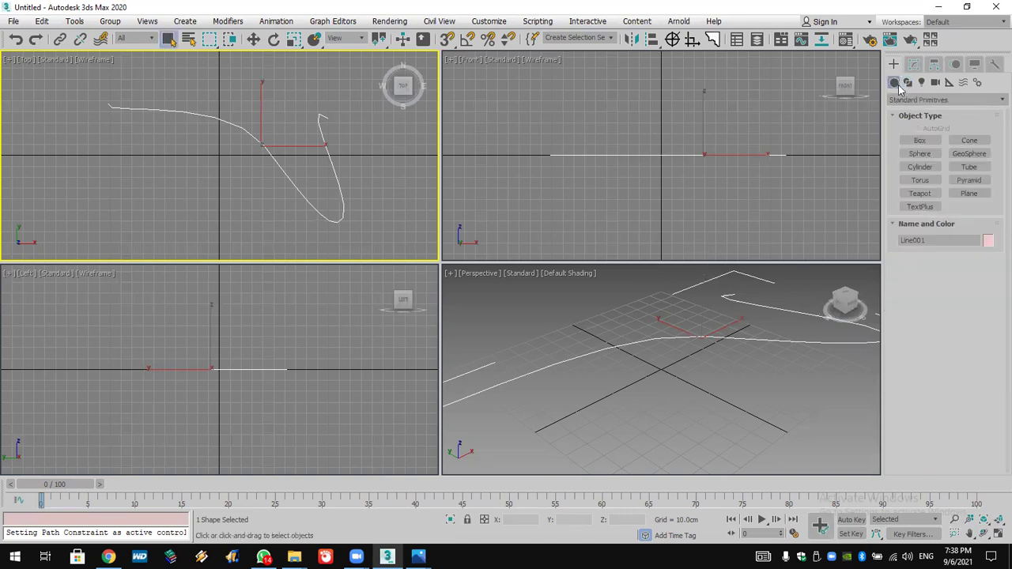
click(945, 99)
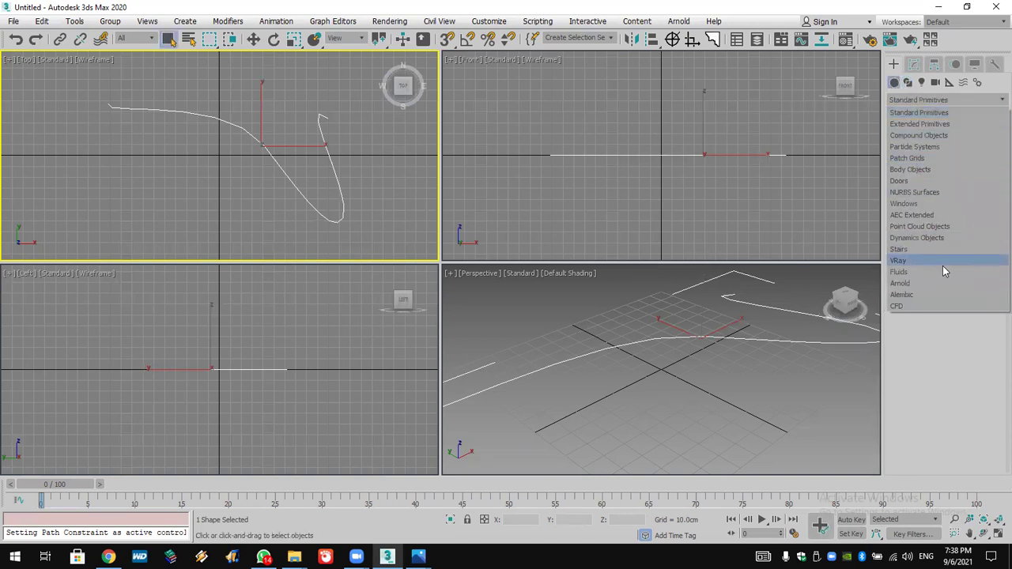
click(946, 215)
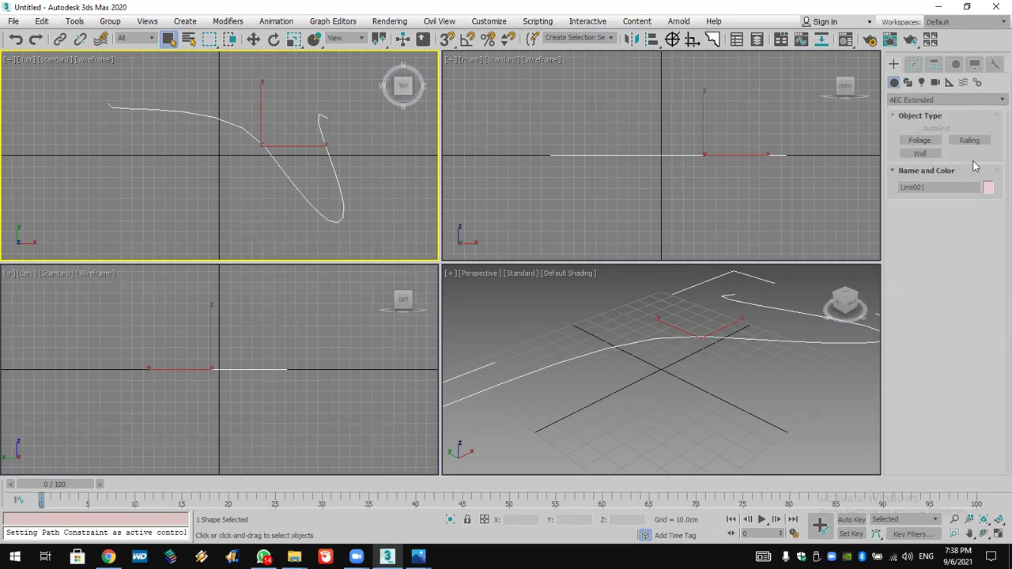
click(980, 140)
click(943, 225)
click(777, 335)
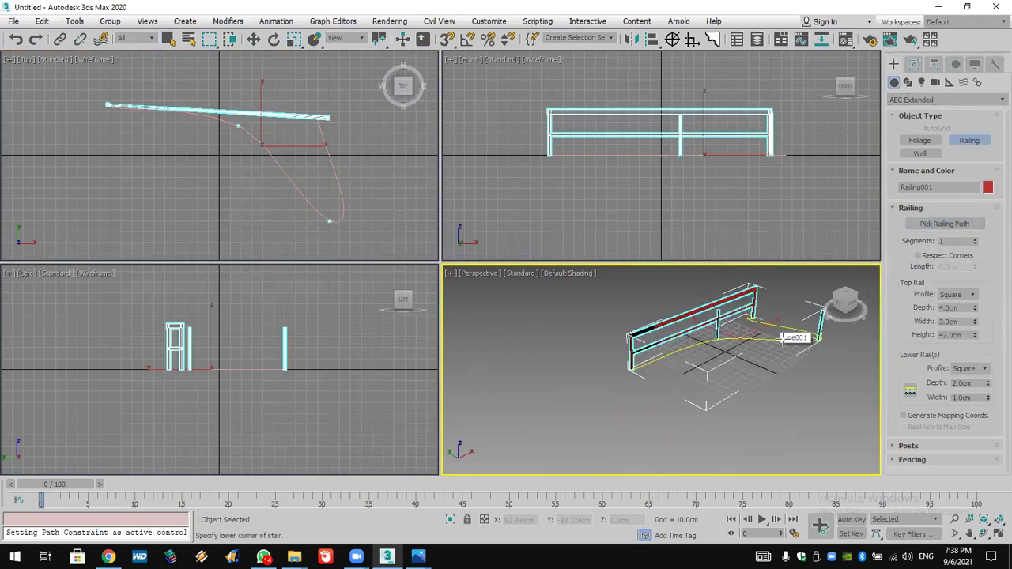
drag(974, 245, 975, 213)
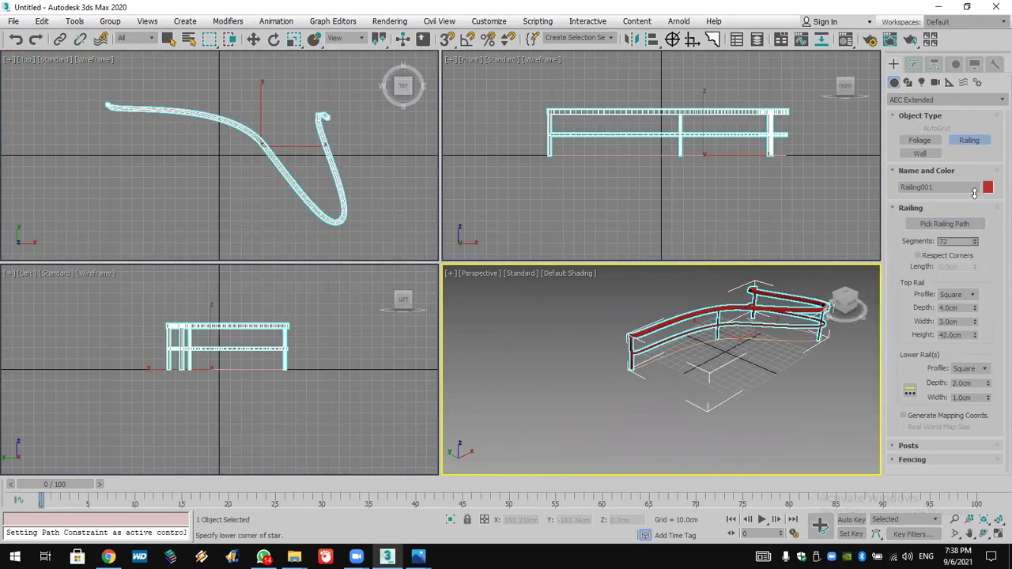
middle_drag(696, 381, 646, 421)
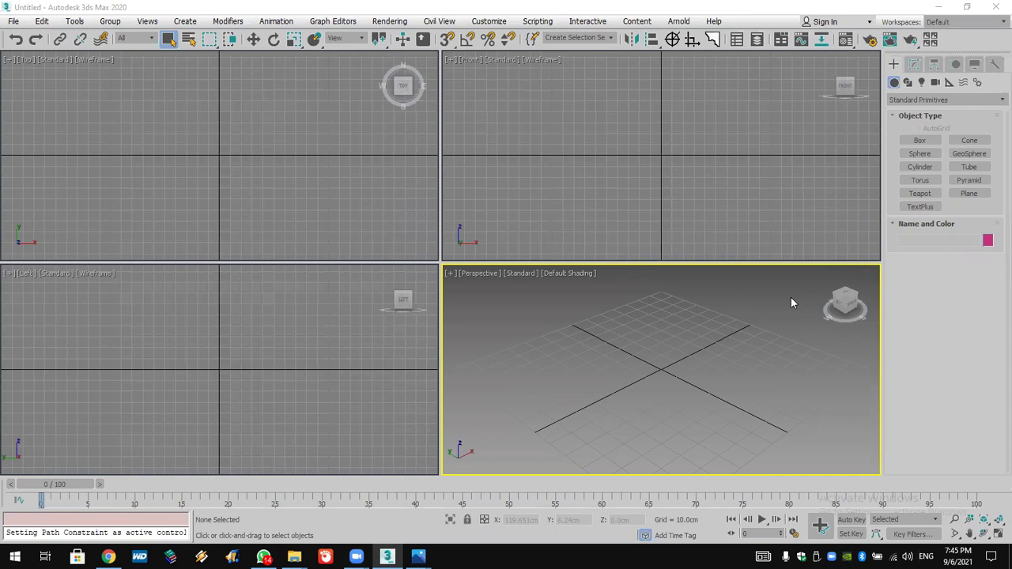
Switch the Snaps Toggle to 2D snapping and review the snap types in the Grid and Snap Settings
click(444, 44)
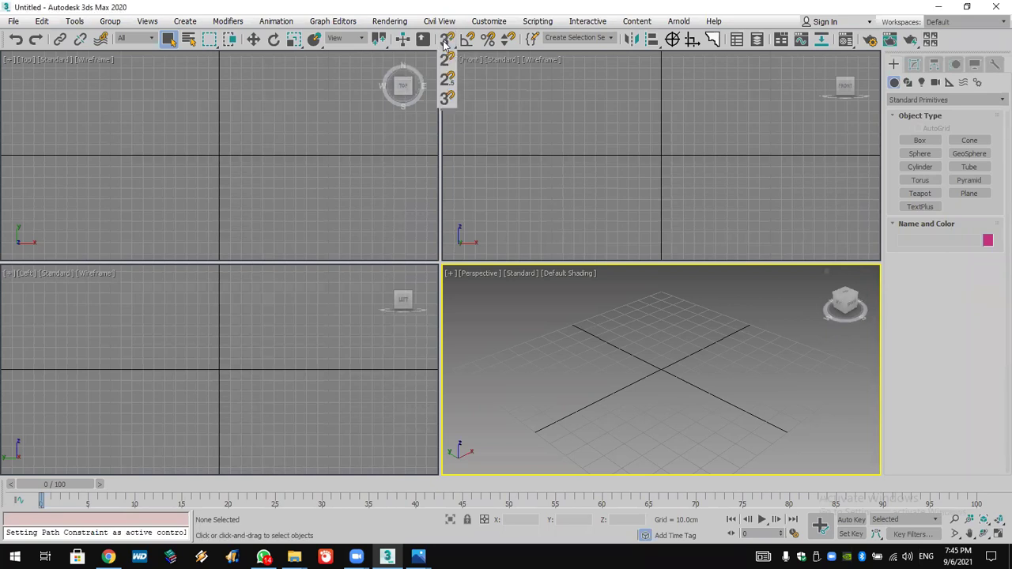
drag(444, 44, 453, 63)
drag(452, 64, 447, 82)
drag(448, 83, 446, 66)
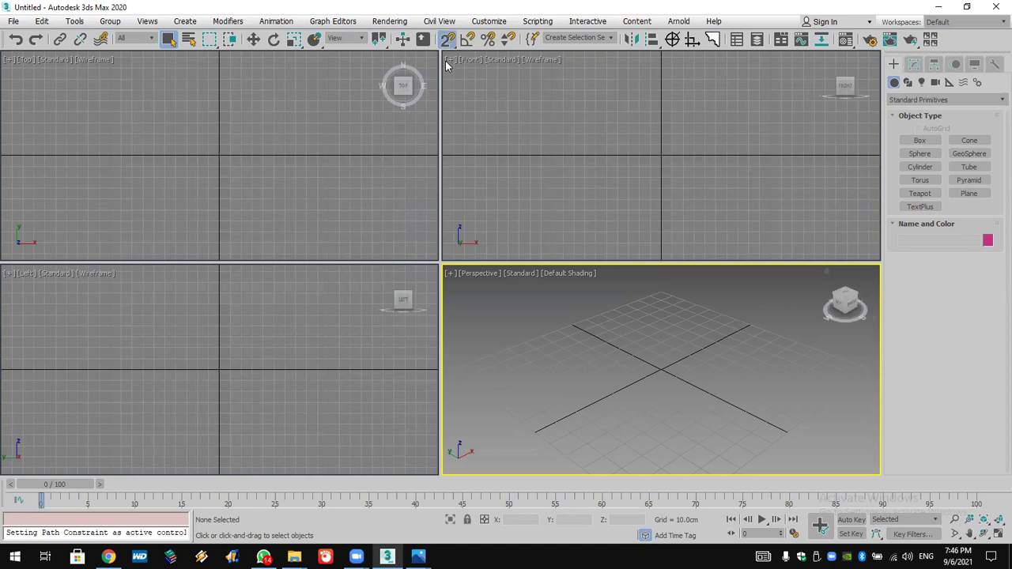
right_click(447, 40)
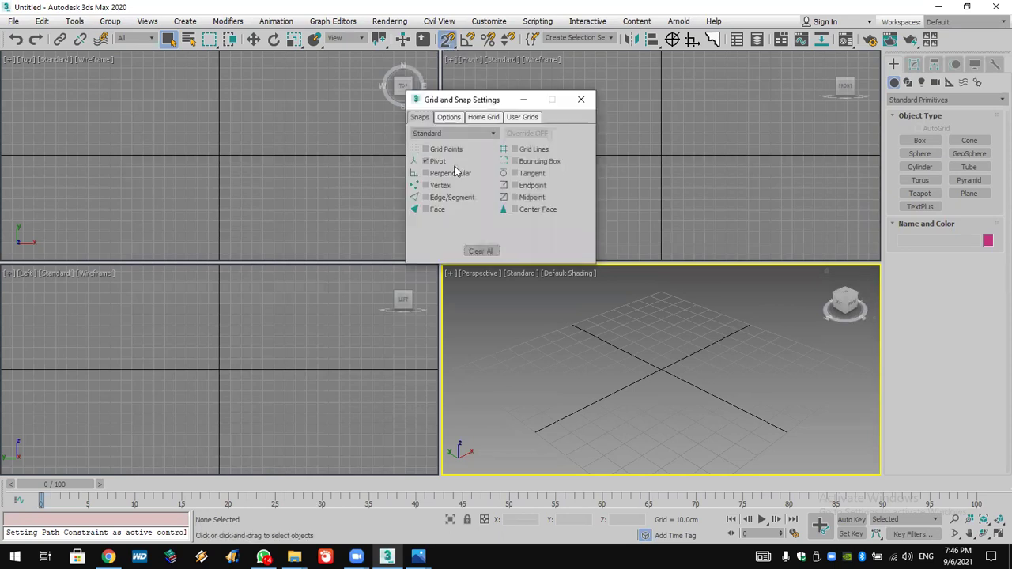
click(581, 99)
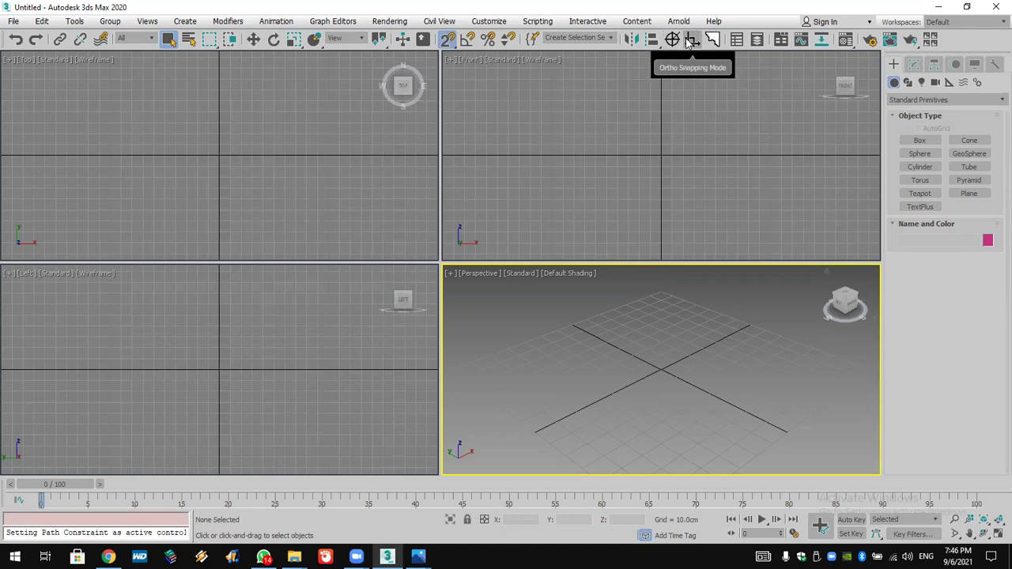
Find the Ortho Snapping Mode action among the toolbar commands in the Customize User Interface dialog
right_click(955, 48)
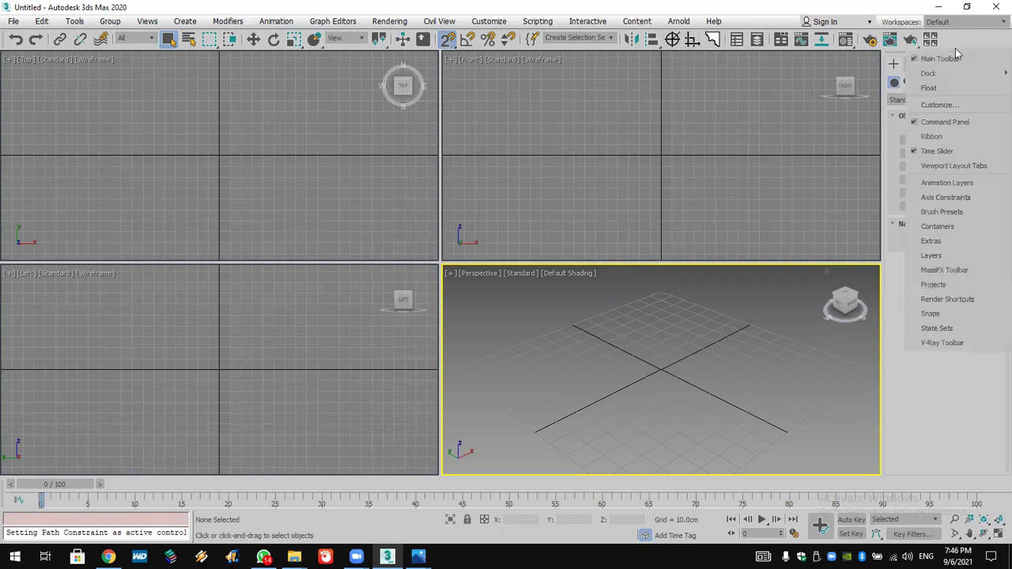
click(979, 106)
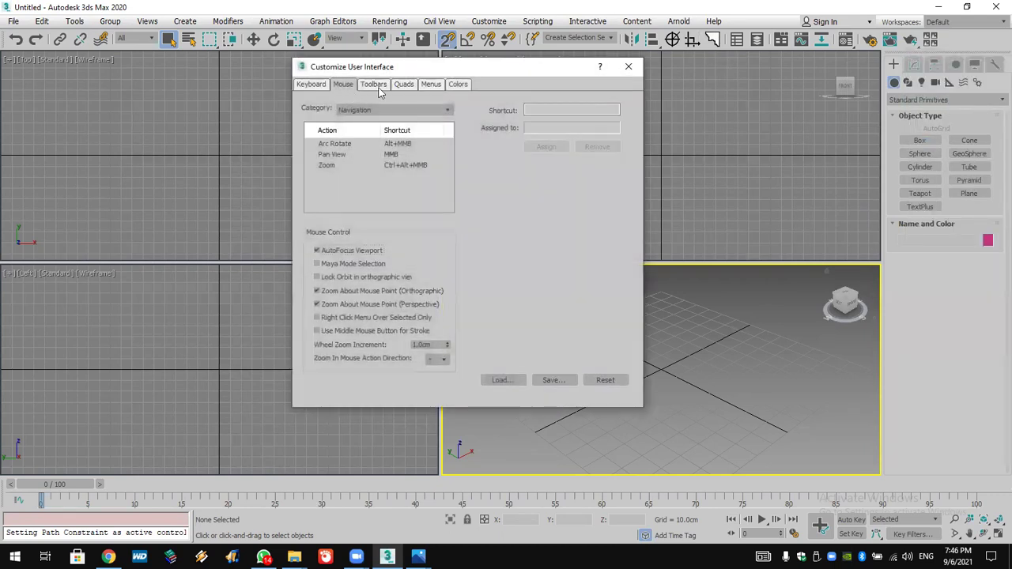
click(379, 87)
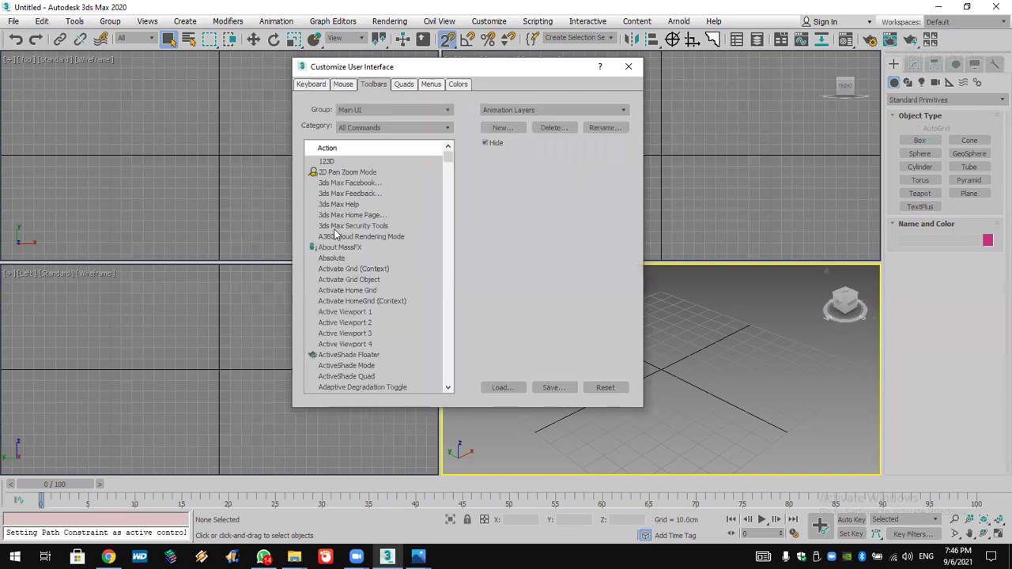
click(335, 228)
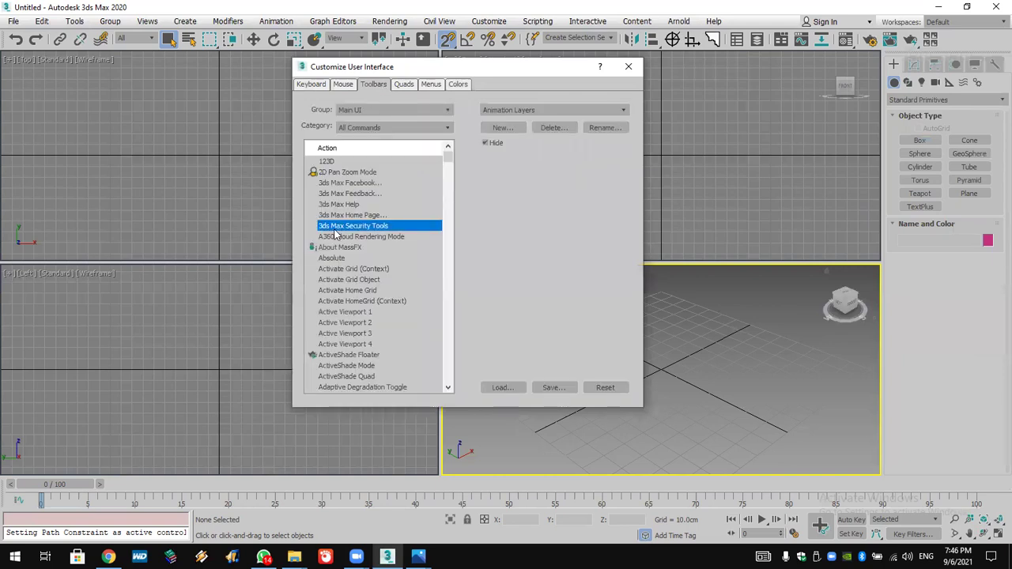
key(o)
key(r)
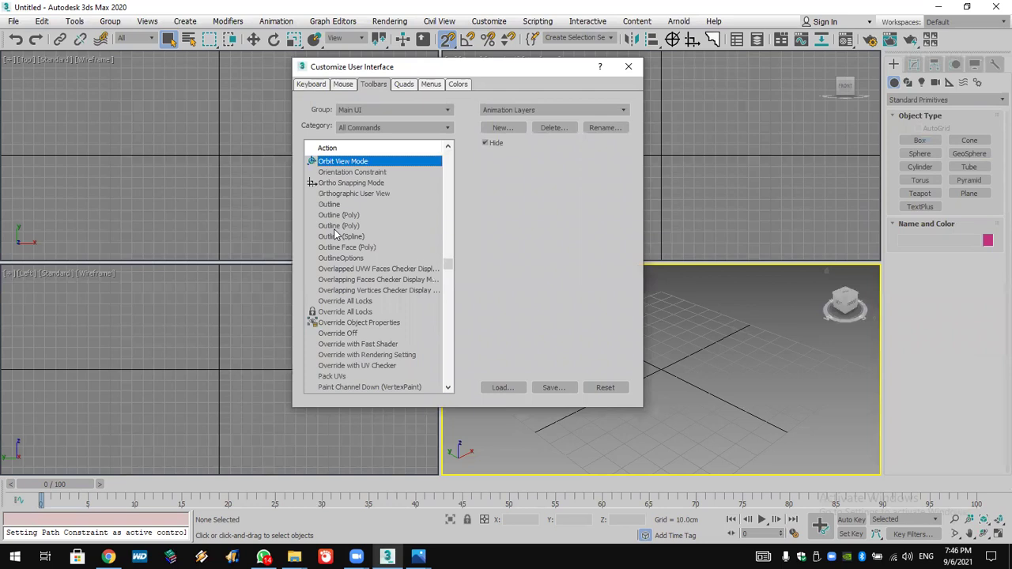
click(342, 183)
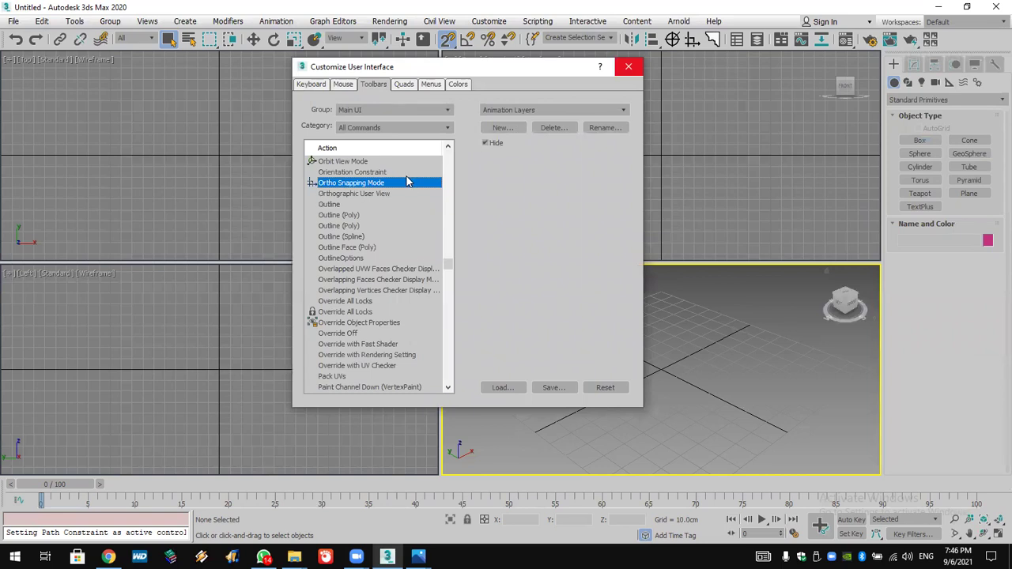
Find the Polar Snapping Mode action in the toolbar command list and close the customization dialog
key(p)
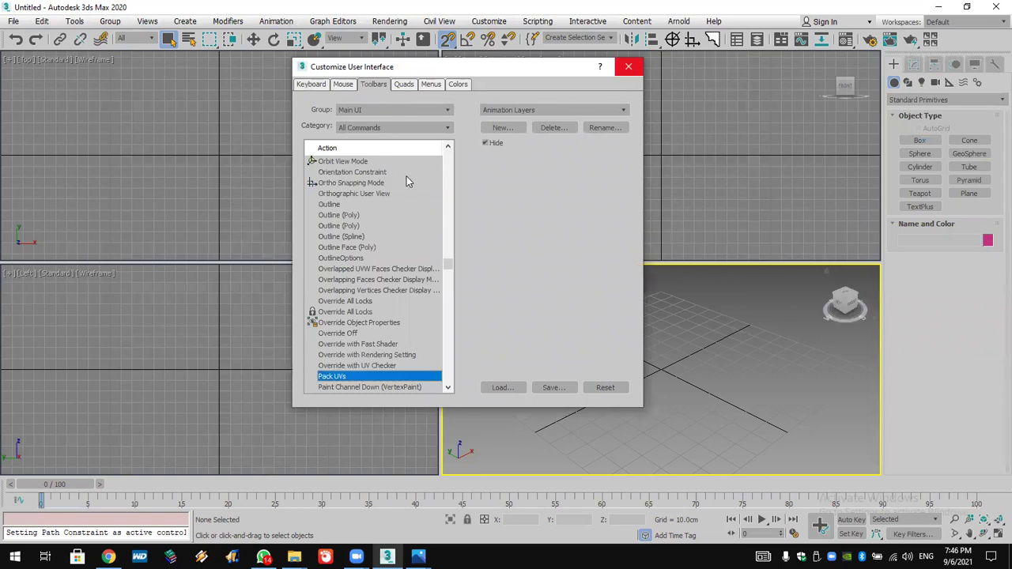
key(o)
drag(356, 226, 416, 230)
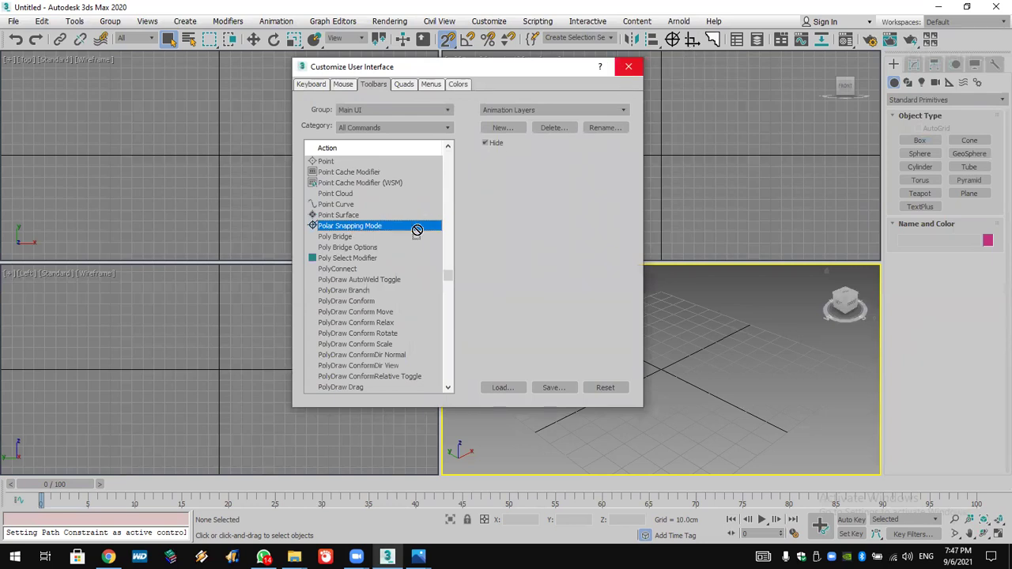
click(629, 66)
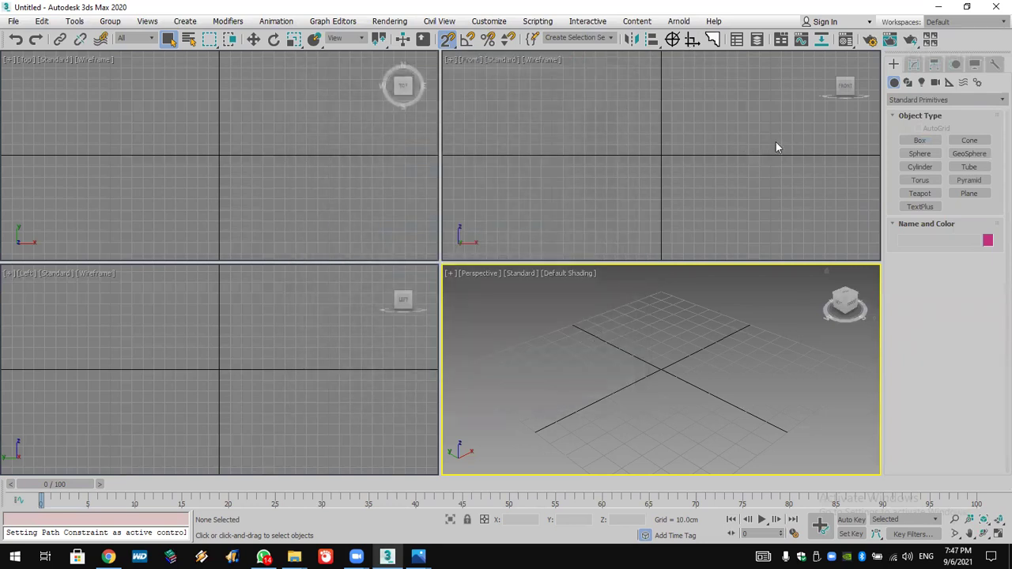
Draw a stepped line of right-angled segments in the Top viewport with Ortho Snapping Mode on, and undo it
click(909, 83)
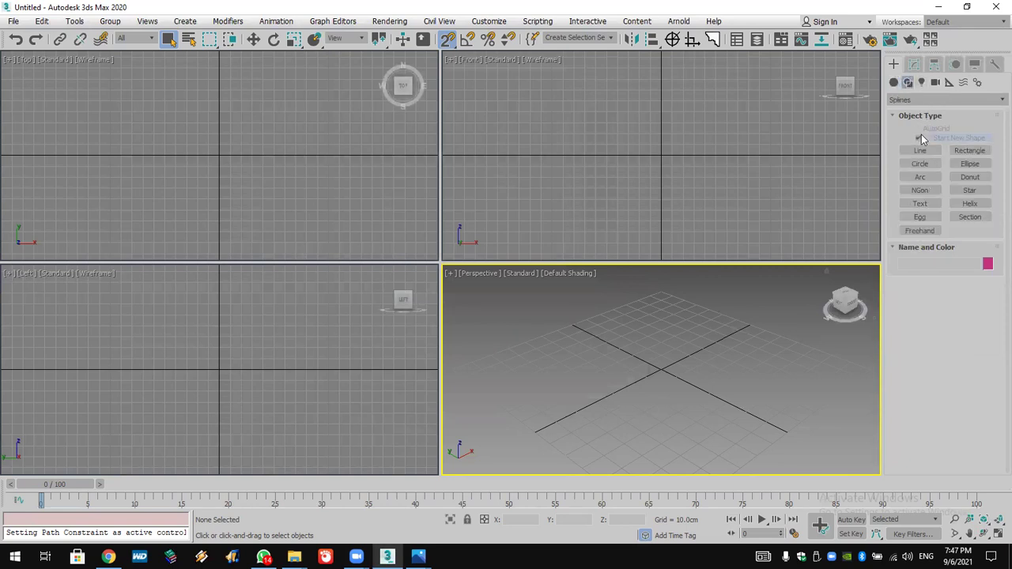
click(920, 150)
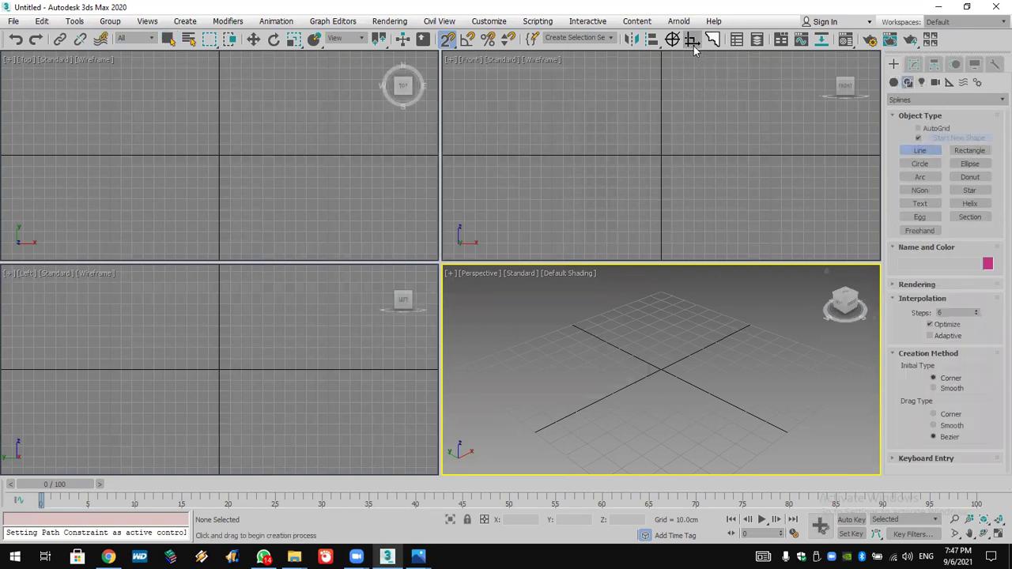
click(117, 97)
click(245, 98)
click(245, 155)
click(219, 155)
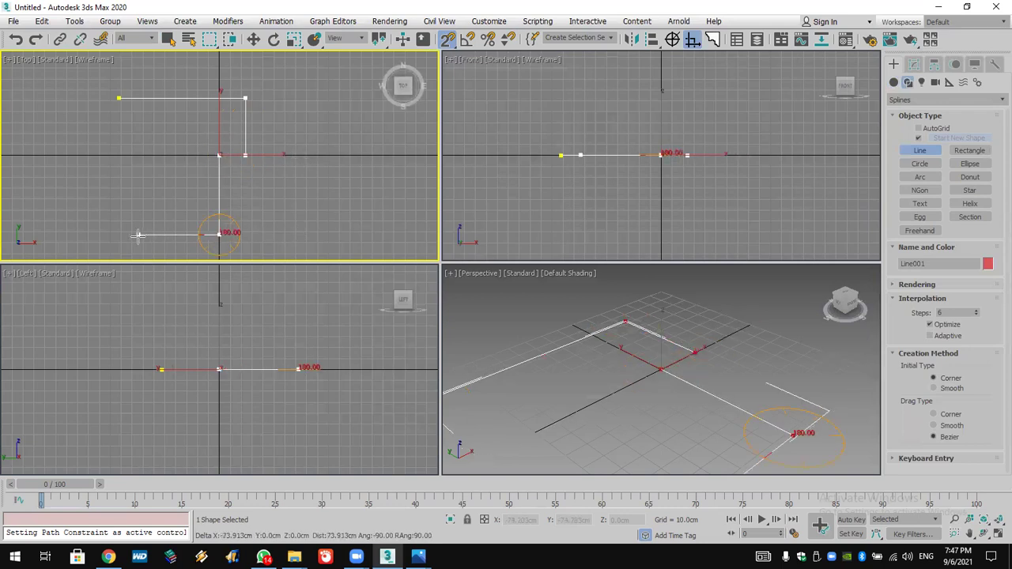
key(ctrl+z)
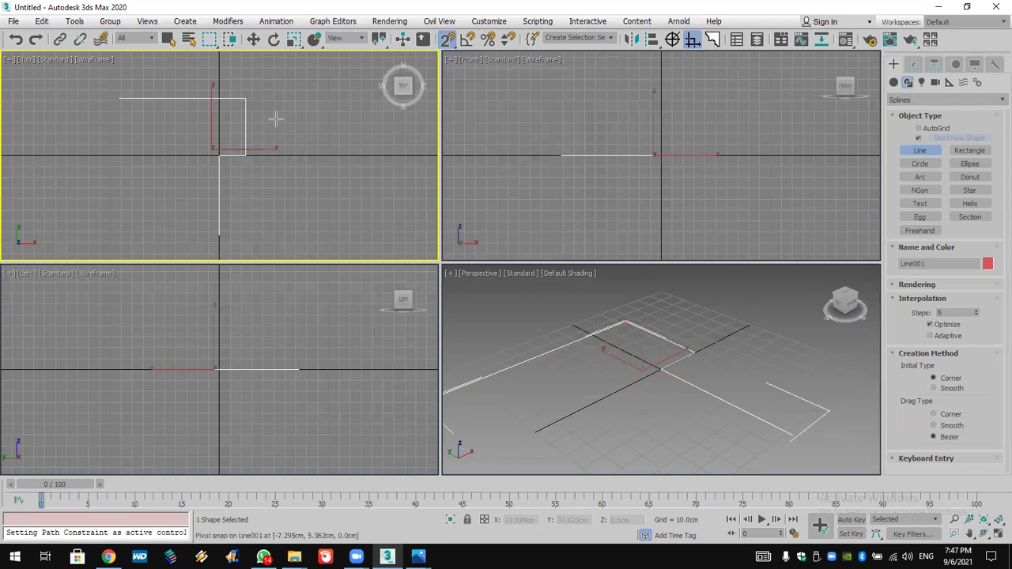
key(ctrl+z)
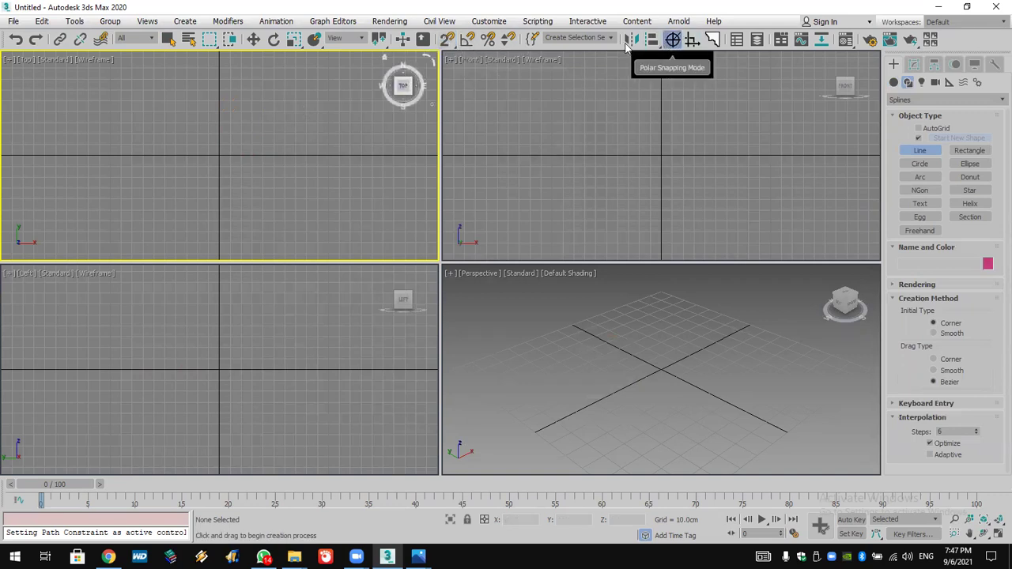
Set the snap angle to 45 degrees in the Grid and Snap Settings
right_click(474, 40)
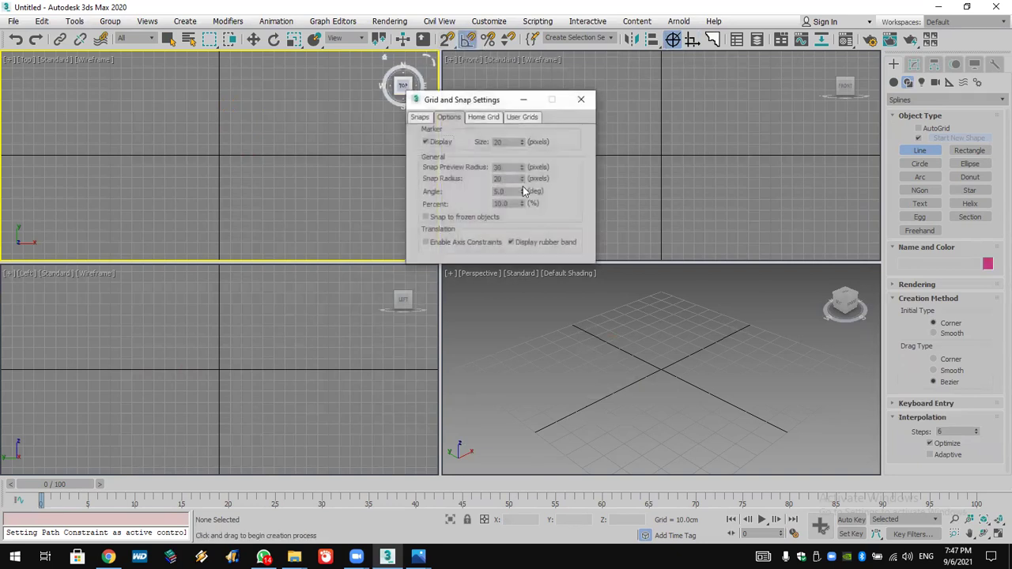
drag(512, 191, 434, 187)
text(4)
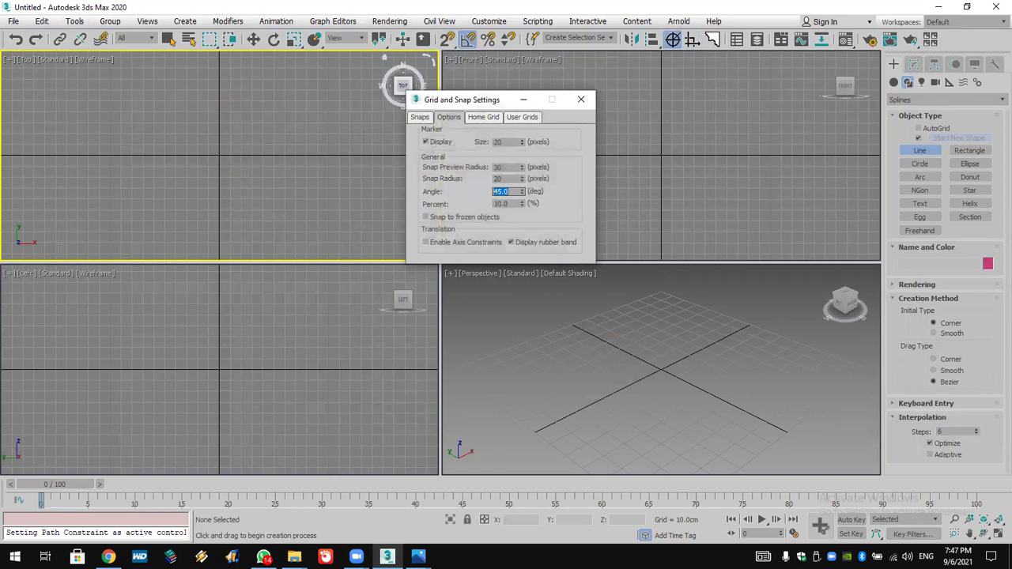
Draw a line with horizontal, 45-degree diagonal and vertical segments in the Top viewport using Polar Snapping Mode, and close the snap settings
click(96, 106)
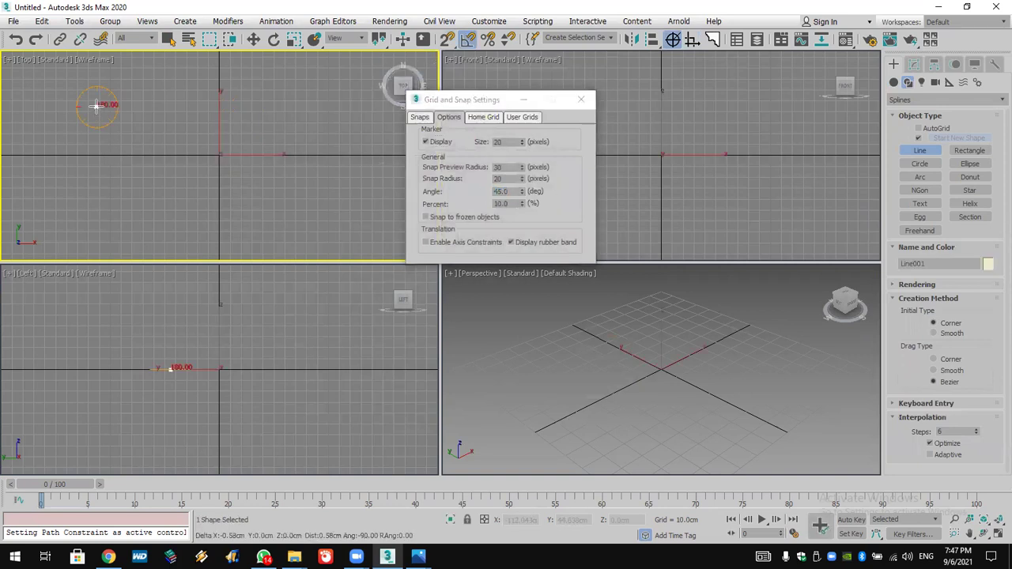
click(262, 106)
click(331, 177)
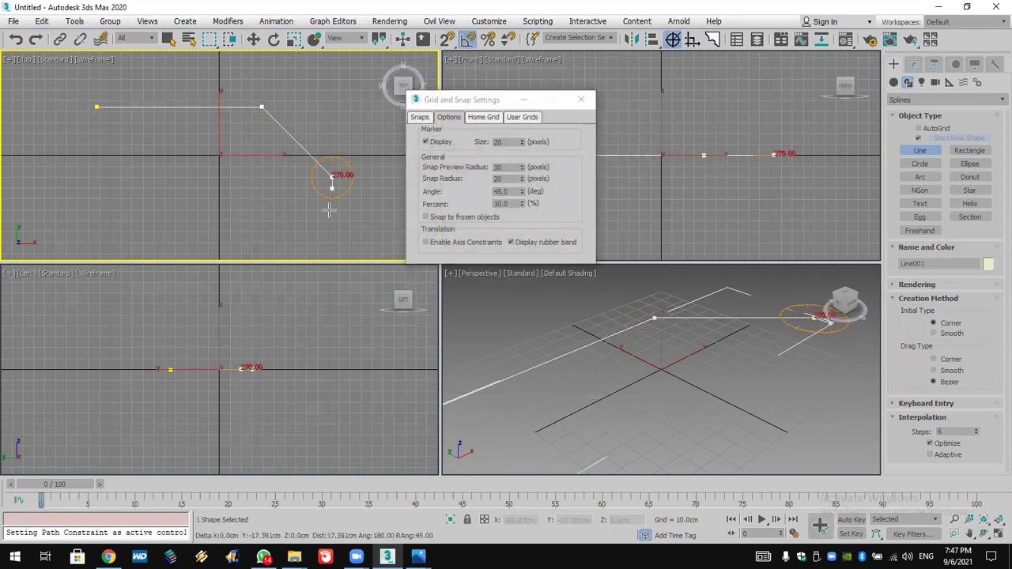
click(332, 247)
right_click(331, 246)
scroll(278, 181, down, 2)
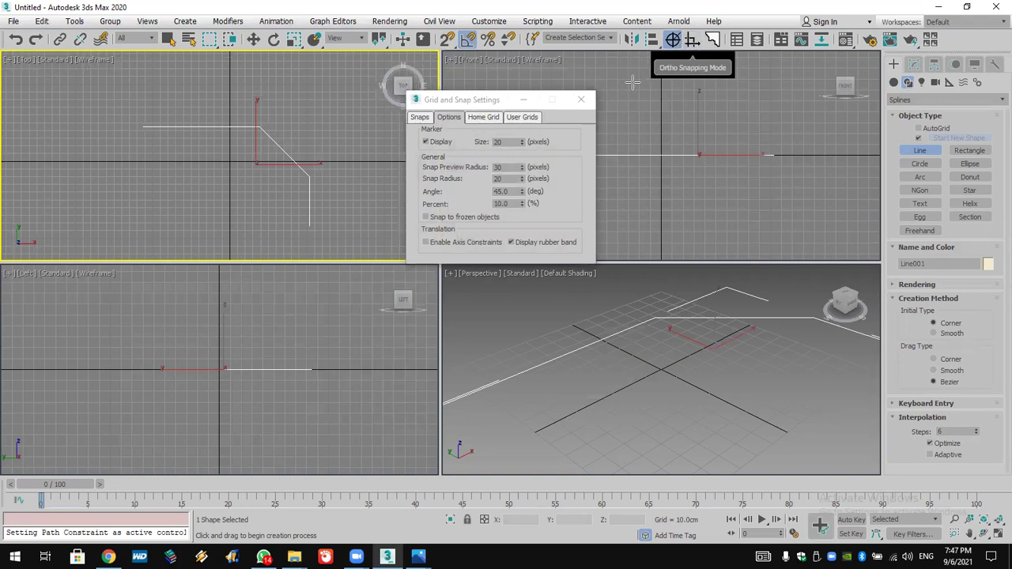
click(589, 104)
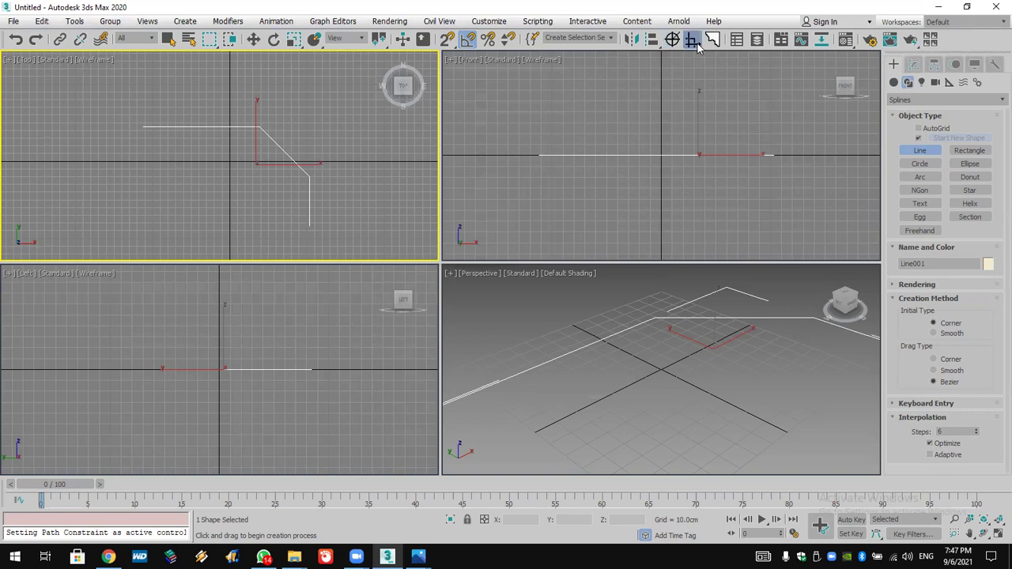
click(673, 40)
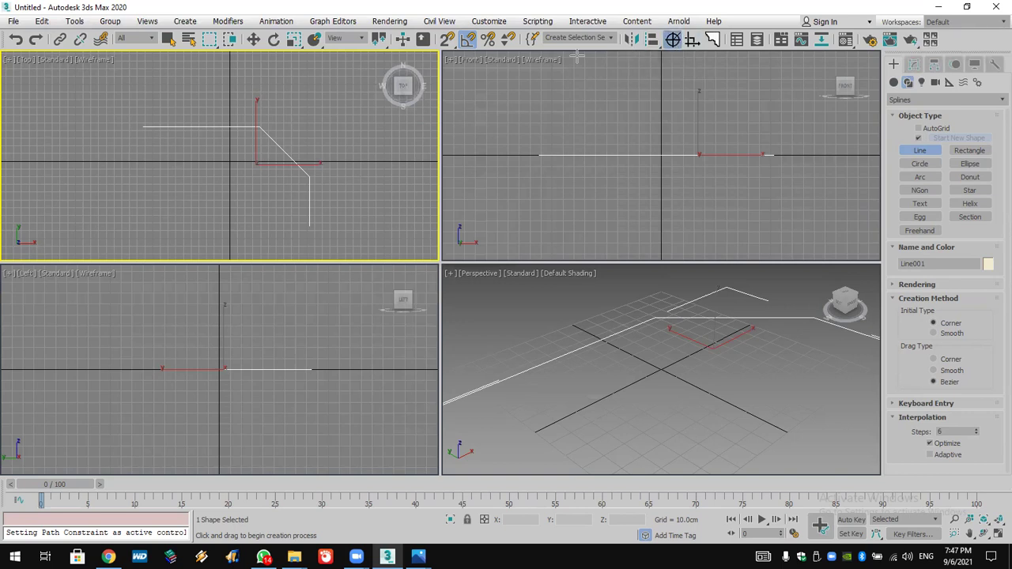
Reset the scene without saving the changes
click(13, 21)
click(26, 58)
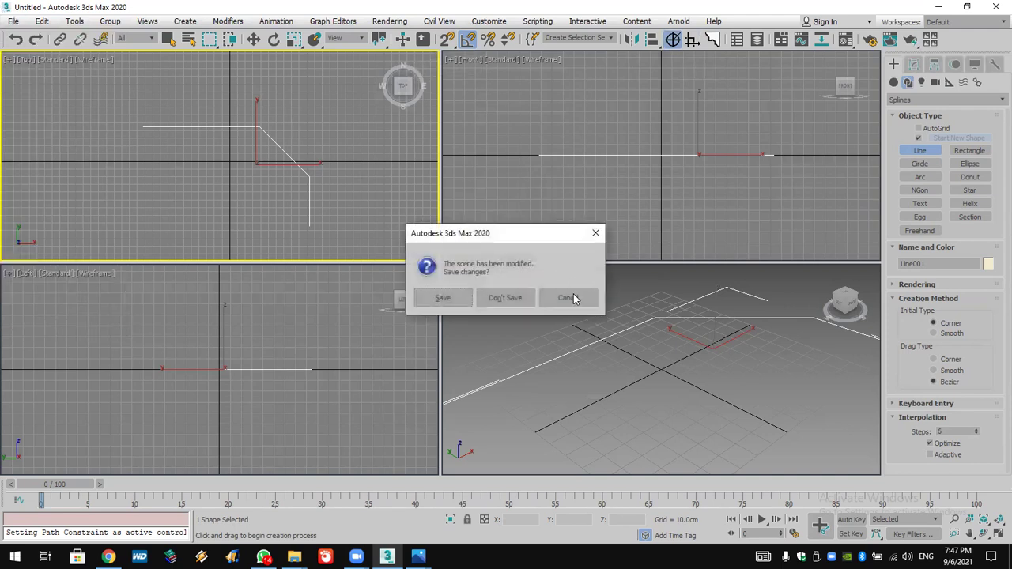
click(506, 295)
click(474, 295)
Turn on 2D snapping for the Front viewport and check the active snap types in the Grid and Snap Settings
click(652, 158)
mouse_move(656, 154)
middle_down()
mouse_move(640, 181)
mouse_move(563, 195)
mouse_move(563, 228)
middle_up()
drag(447, 39, 449, 63)
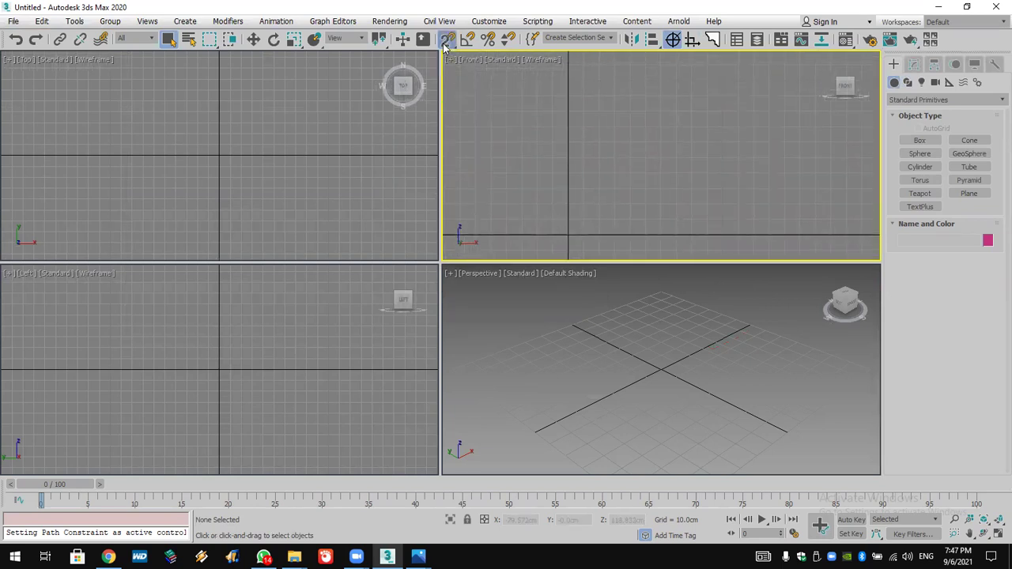
right_click(446, 38)
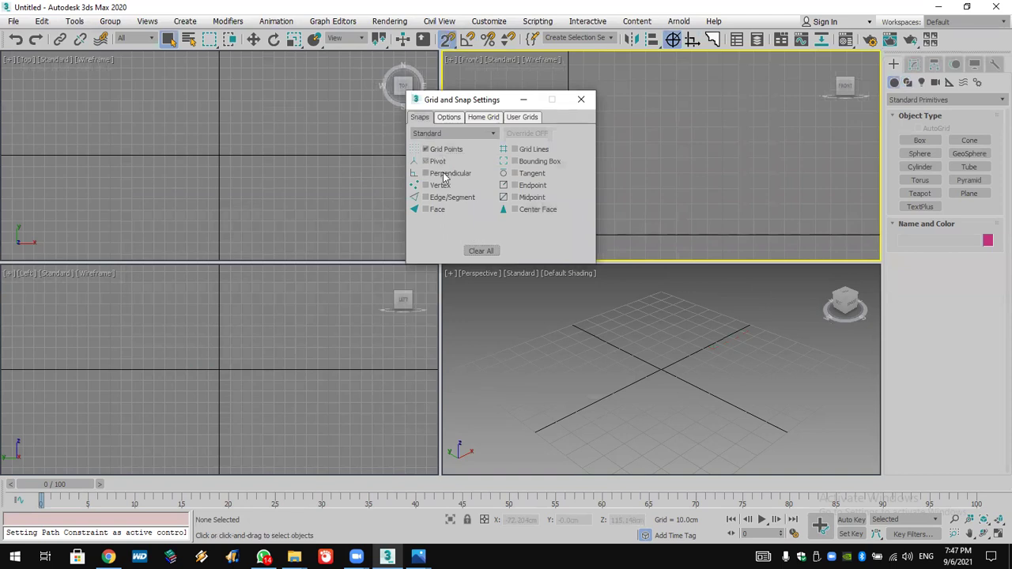
click(581, 99)
With Polar Snapping Mode off, start a grid-snapped line in the Front viewport: 100 cm vertically down, then 100 cm along the baseline to the origin
click(907, 82)
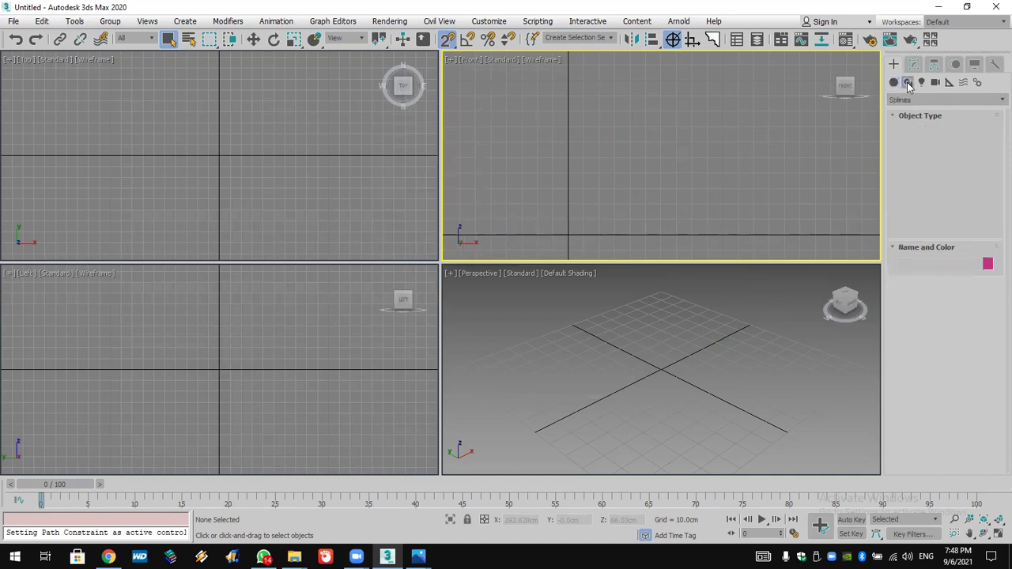
click(920, 151)
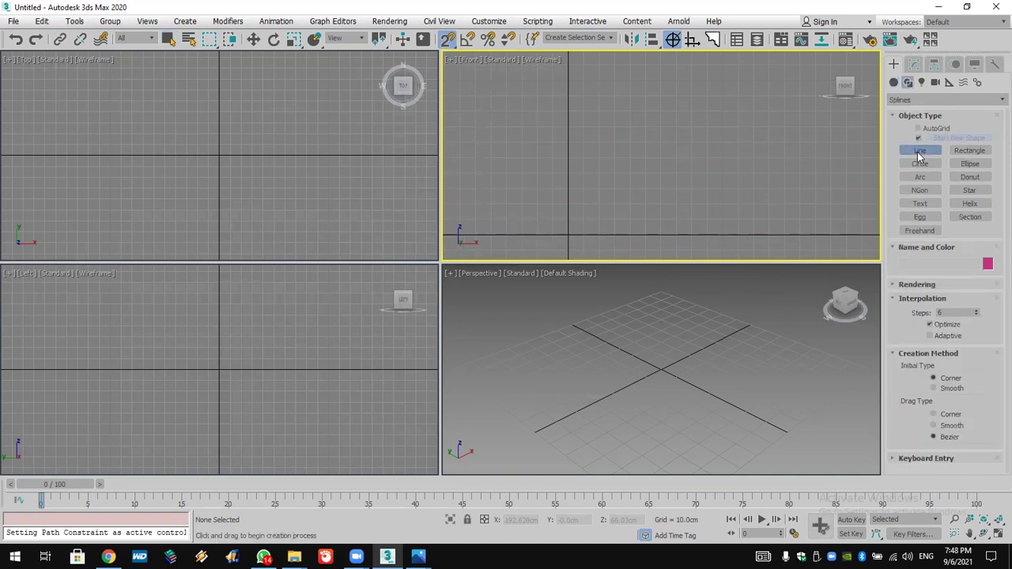
click(722, 80)
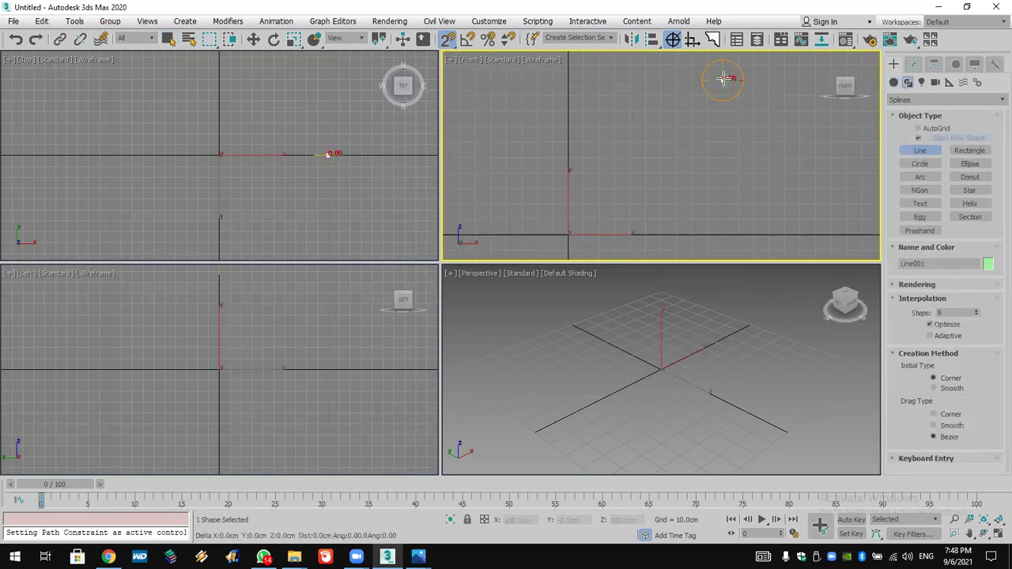
right_click(722, 80)
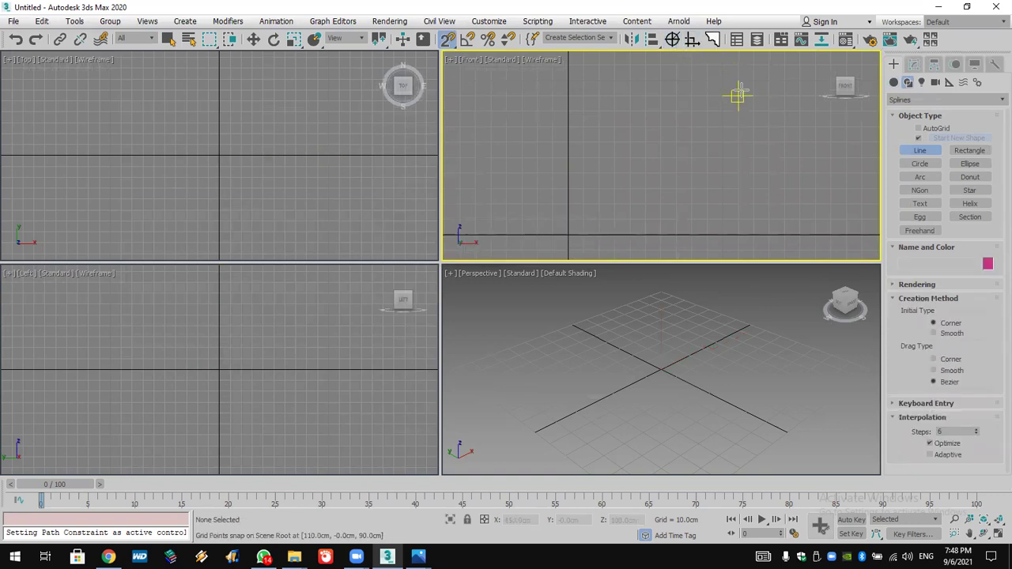
click(722, 80)
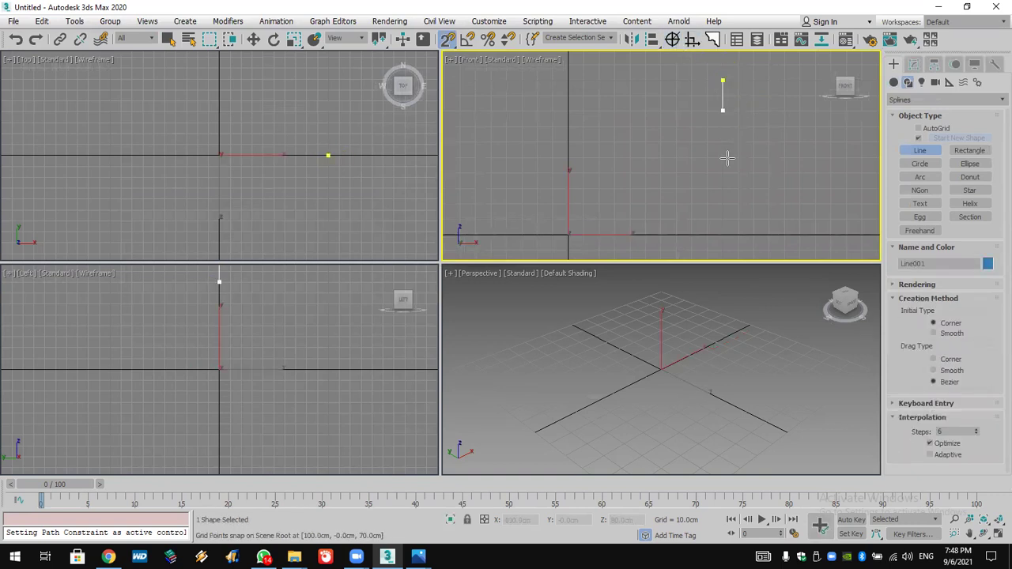
click(722, 234)
click(567, 234)
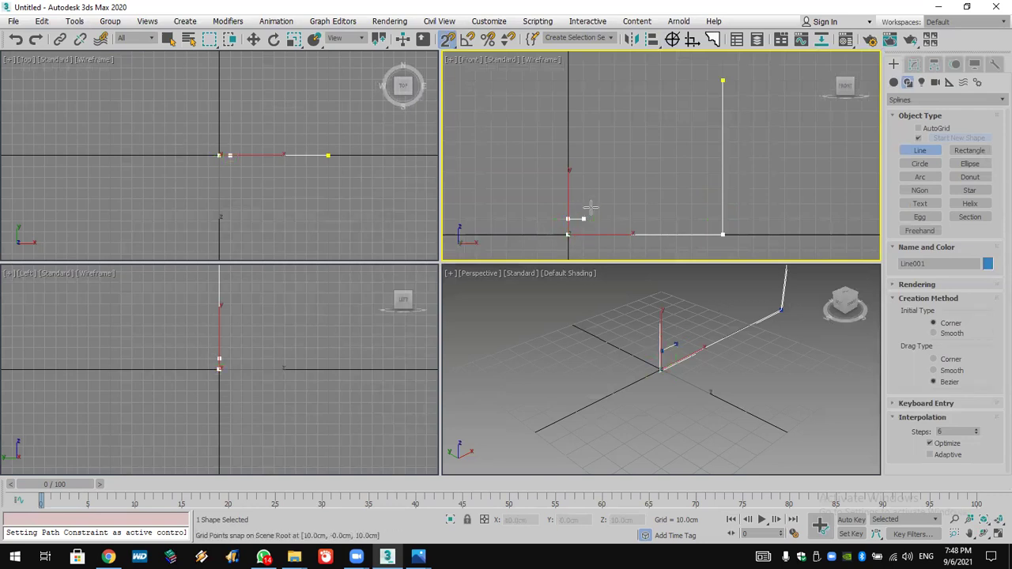
Continue the line up from the origin as a staircase of 10 cm risers and treads to a height of 70 cm
click(583, 203)
click(599, 204)
click(614, 188)
click(615, 186)
click(630, 174)
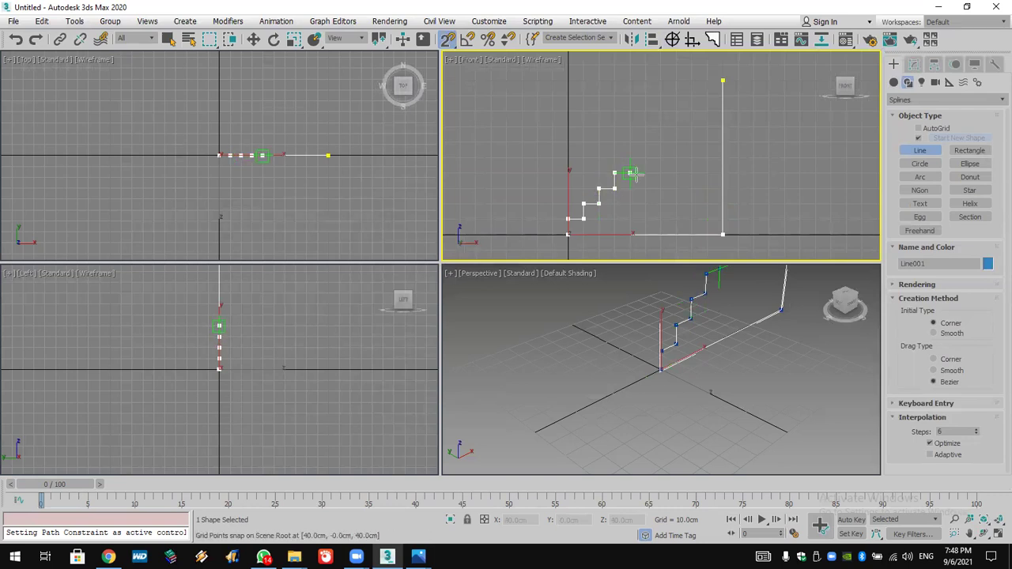
click(630, 144)
click(645, 141)
click(645, 141)
click(660, 141)
click(660, 125)
click(676, 127)
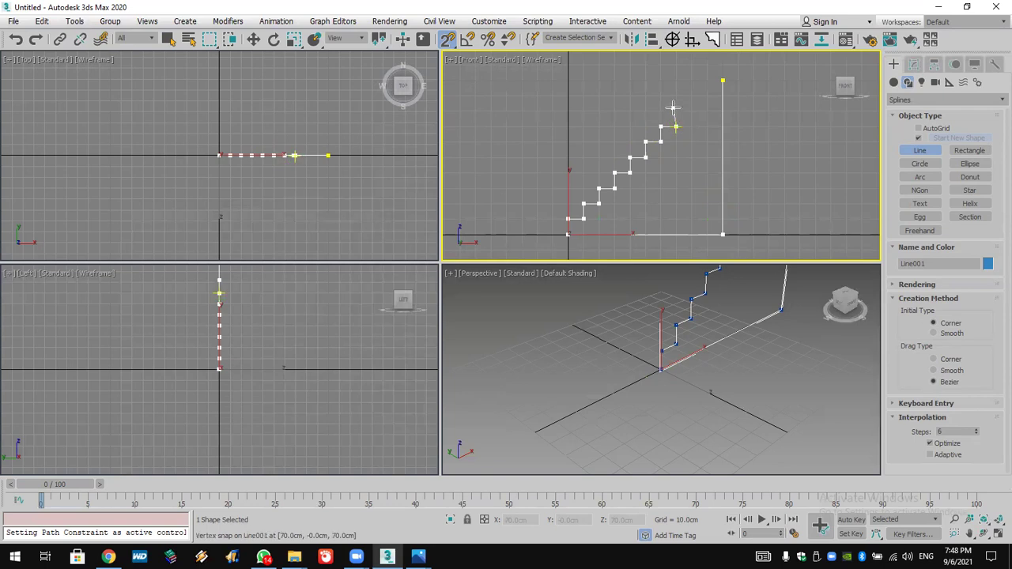
Add the remaining 10 cm risers and treads up to the starting vertex and close the spline
scroll(676, 119, up, 4)
click(680, 100)
click(712, 101)
click(712, 69)
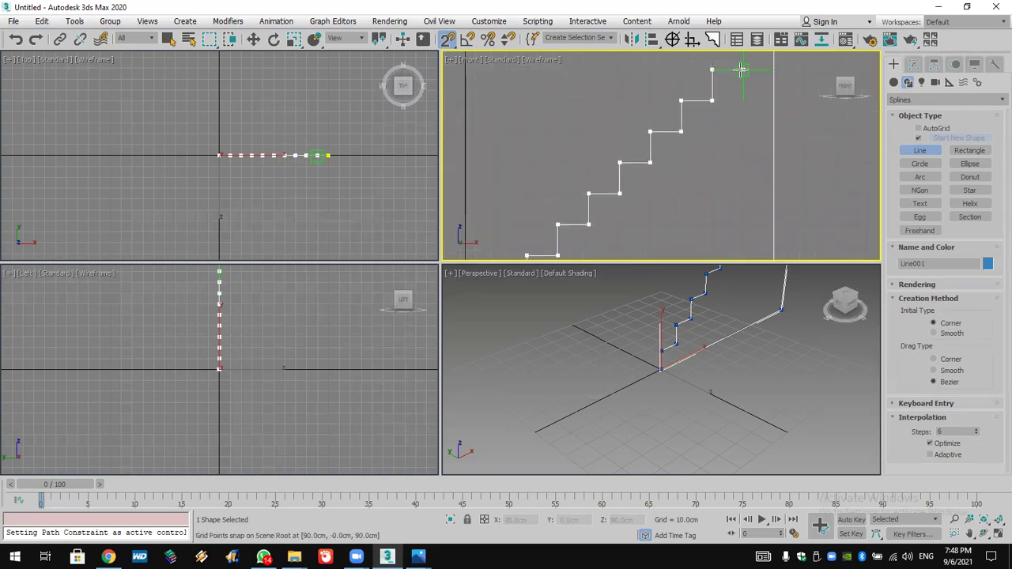
scroll(743, 70, down, 6)
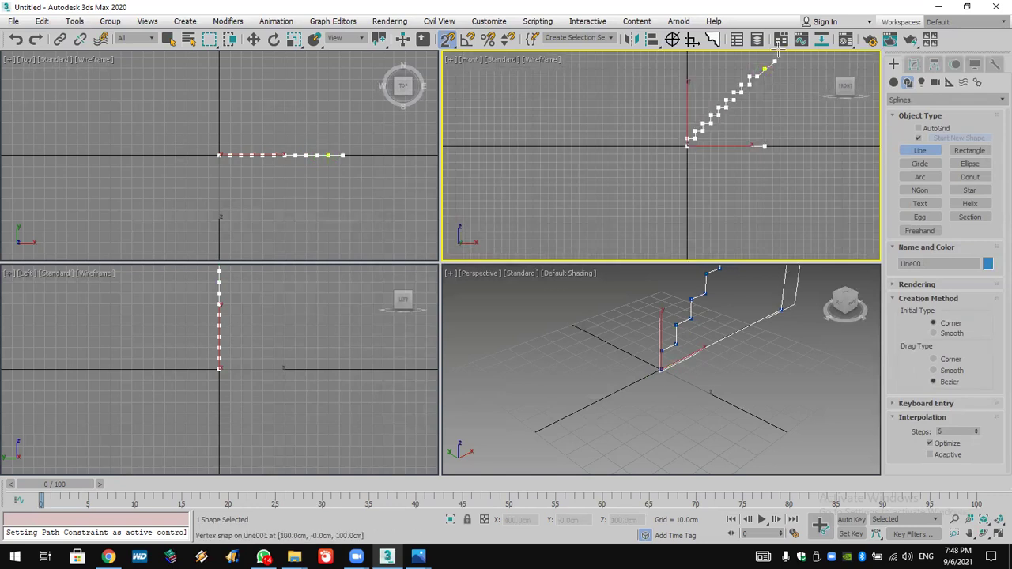
scroll(777, 62, up, 7)
click(680, 93)
click(710, 94)
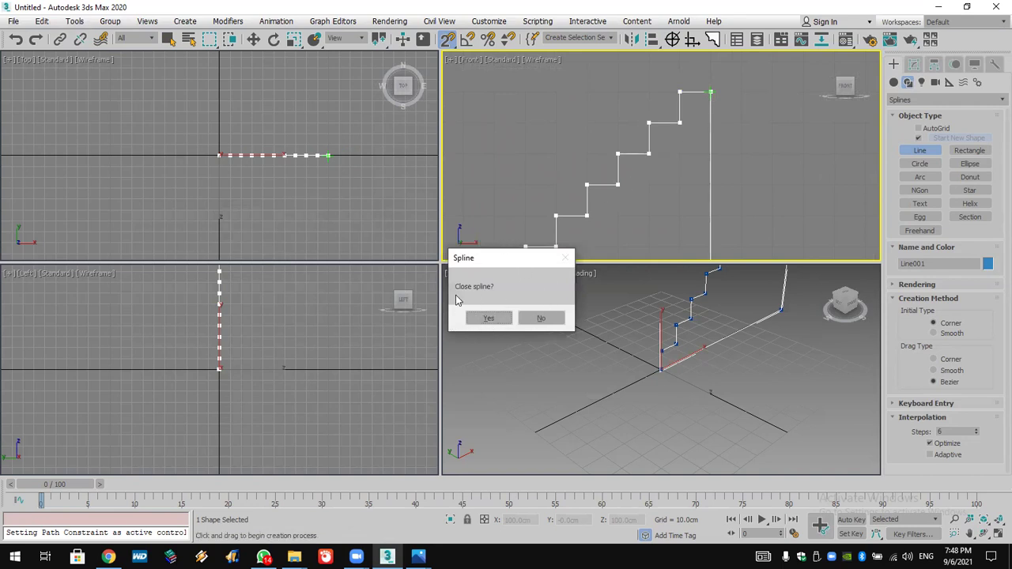
click(488, 317)
Clone the closed stair profile about 245 cm along the X axis in the Front viewport
scroll(641, 143, down, 2)
middle_drag(642, 143, 622, 131)
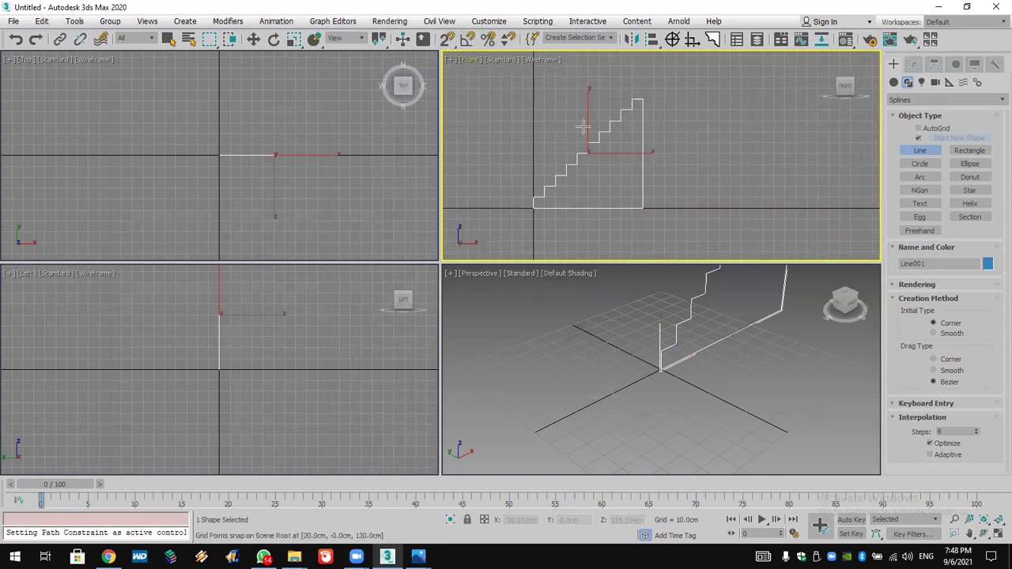
click(253, 39)
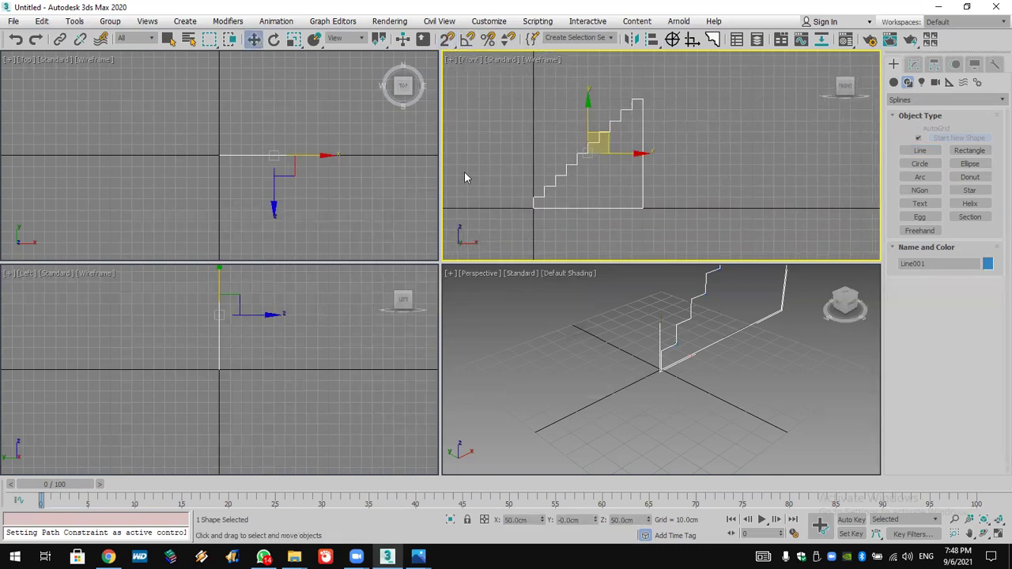
mouse_move(621, 154)
shift+mouse_down()
mouse_move(813, 153)
mouse_move(775, 223)
shift+mouse_up()
click(507, 332)
Apply an Extrude modifier to the cloned stair profile with an amount of about 183.5 cm
scroll(713, 388, down, 3)
mouse_move(712, 387)
middle_down()
mouse_move(565, 434)
mouse_move(603, 422)
middle_up()
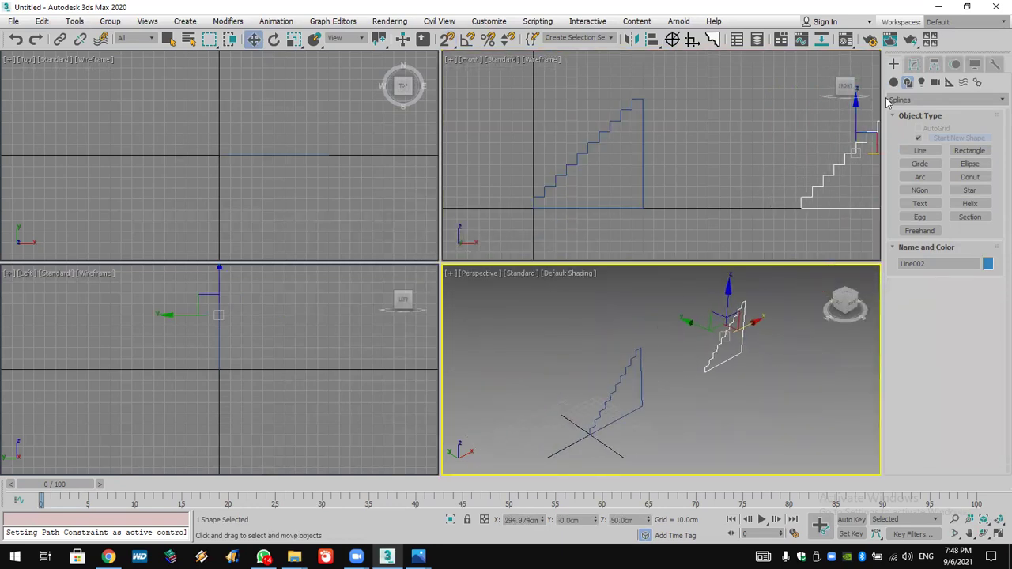
click(914, 64)
click(921, 101)
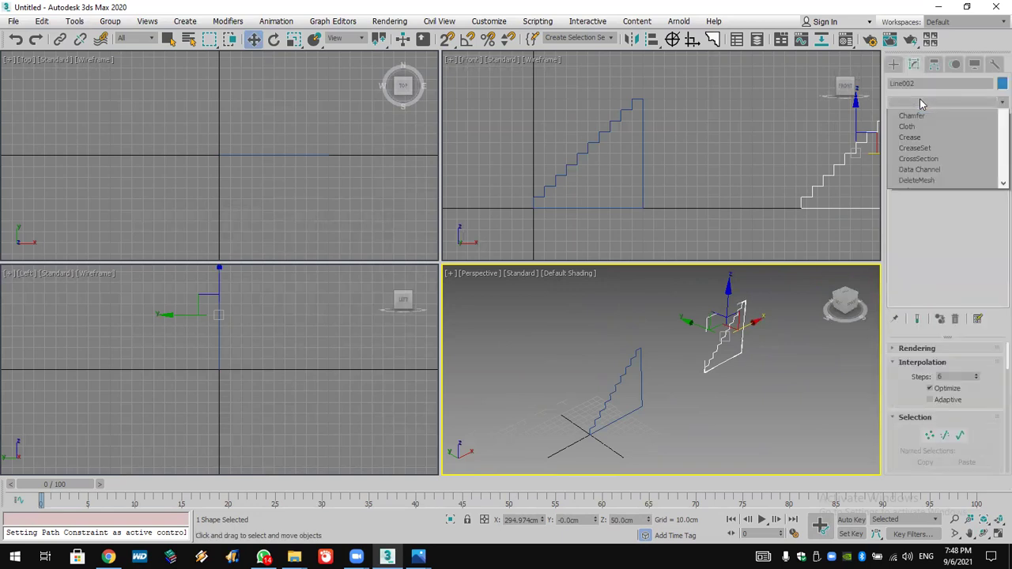
key(e)
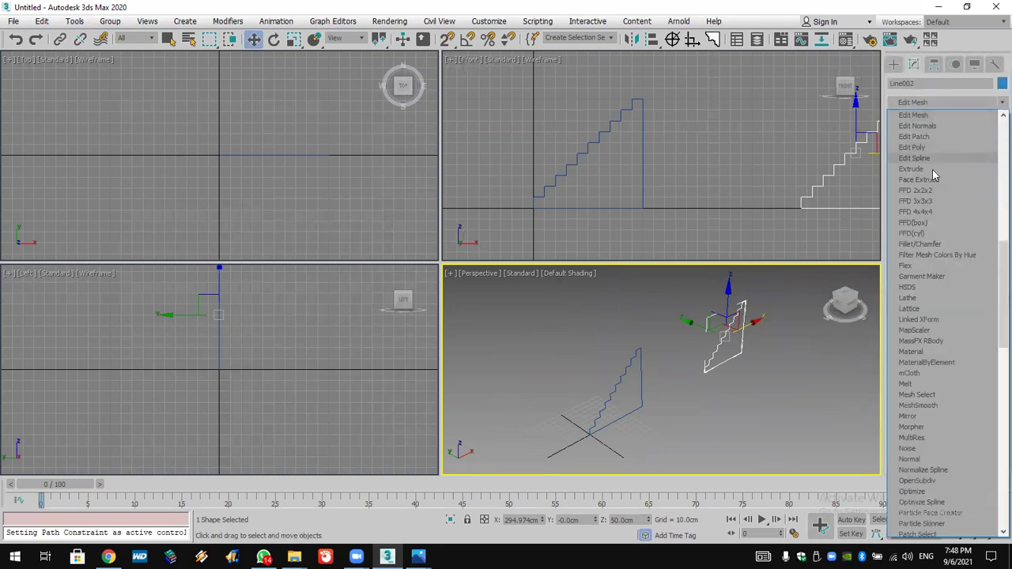
click(932, 169)
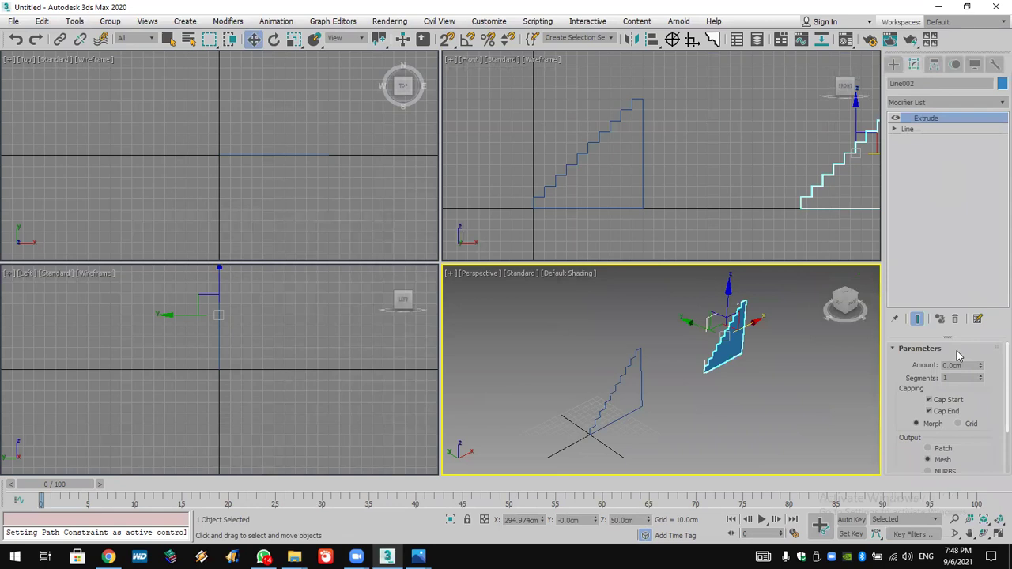
drag(981, 368, 538, 365)
middle_drag(691, 398, 613, 377)
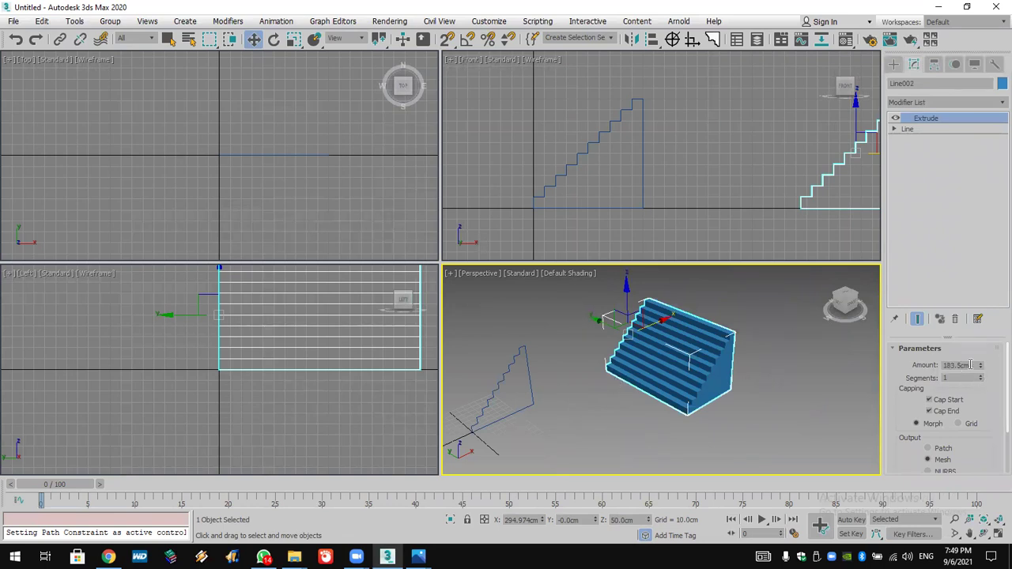
Increase the Extrude modifier's segments to 79
drag(974, 364, 906, 365)
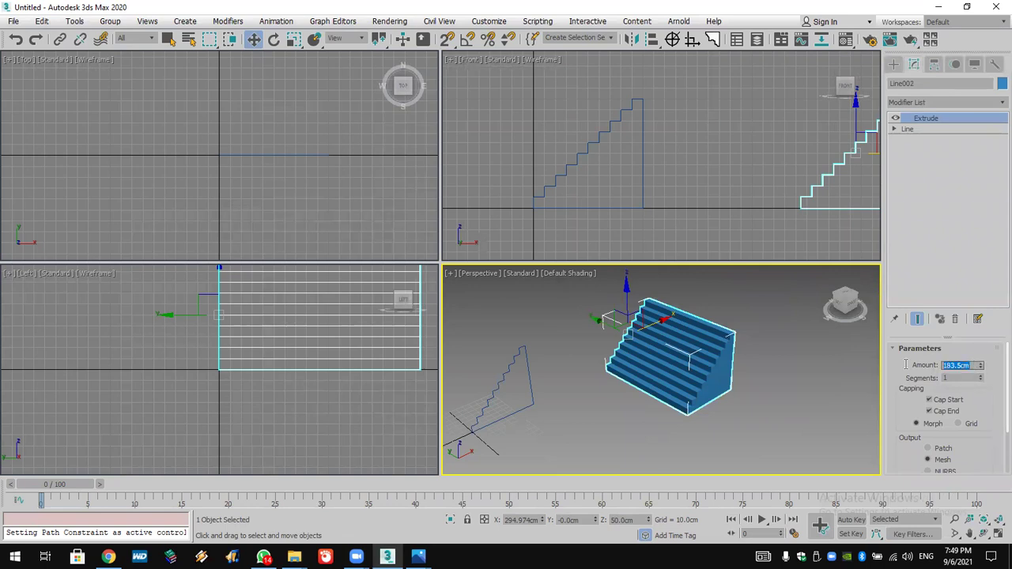
click(968, 378)
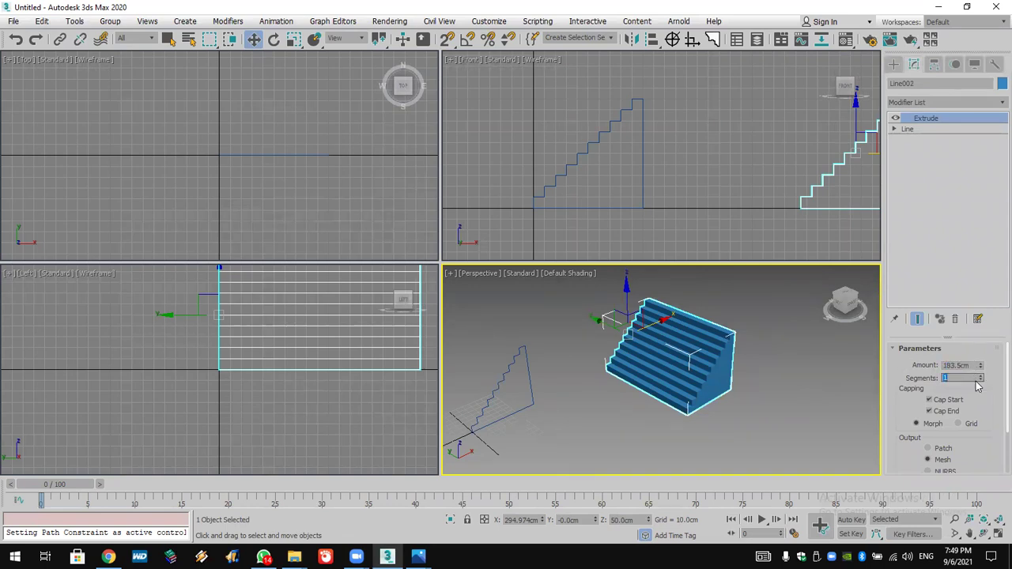
drag(981, 382, 931, 233)
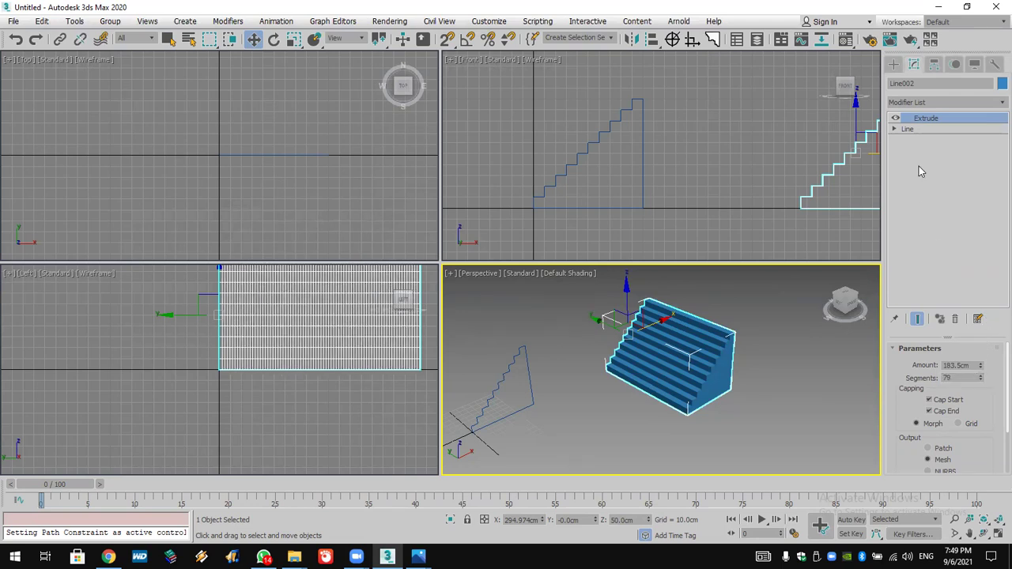
Bend the extruded stairs by about -60.5 degrees on the Z axis with a Bend modifier, and remove the modifier
click(921, 103)
scroll(921, 108, down, 10)
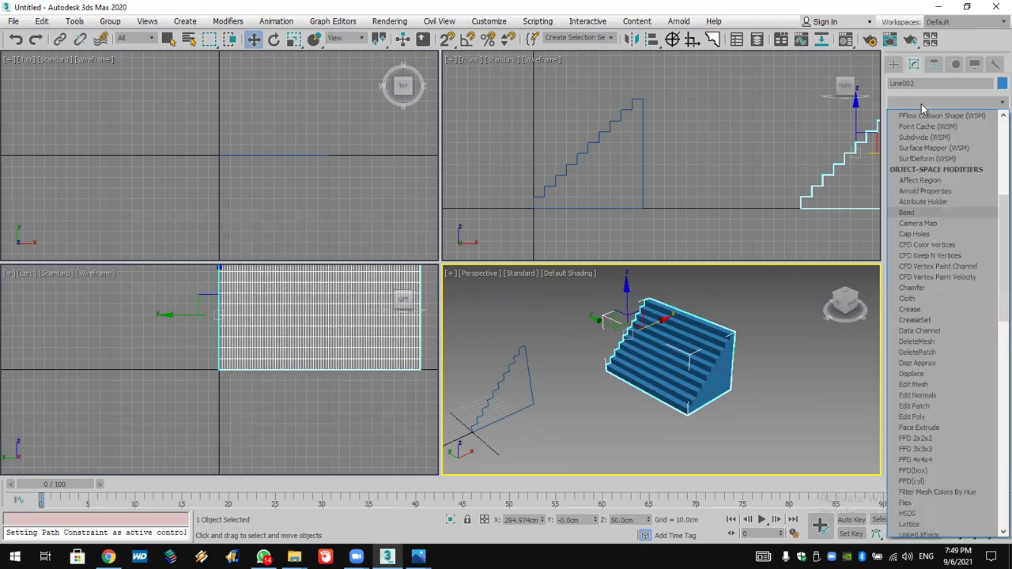
click(925, 117)
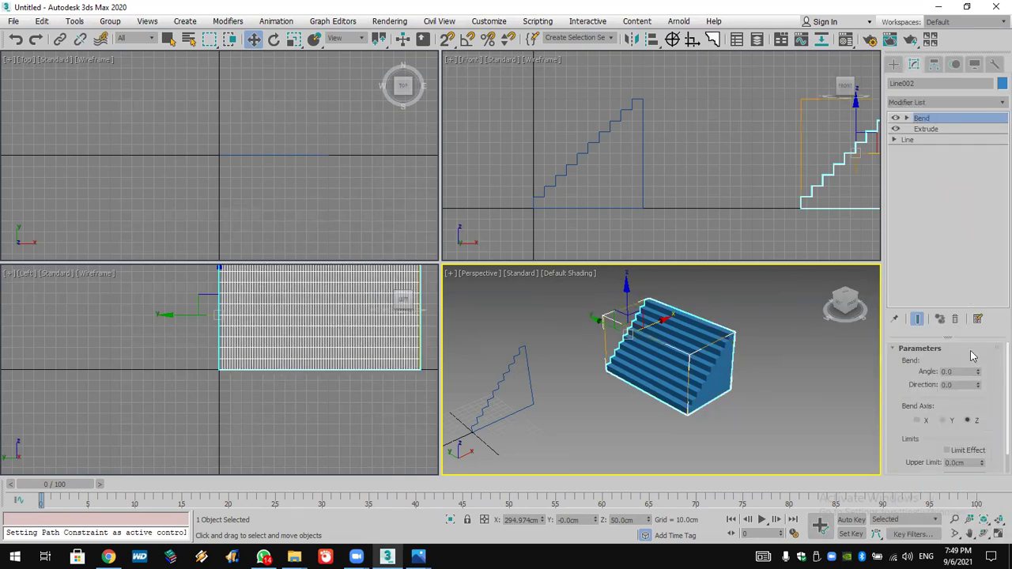
drag(978, 372, 975, 447)
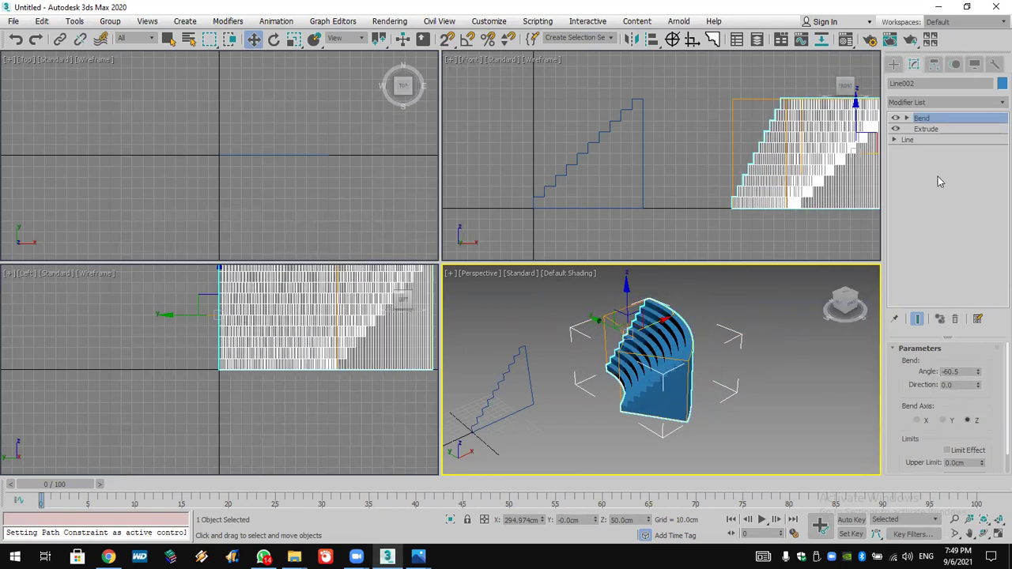
click(955, 320)
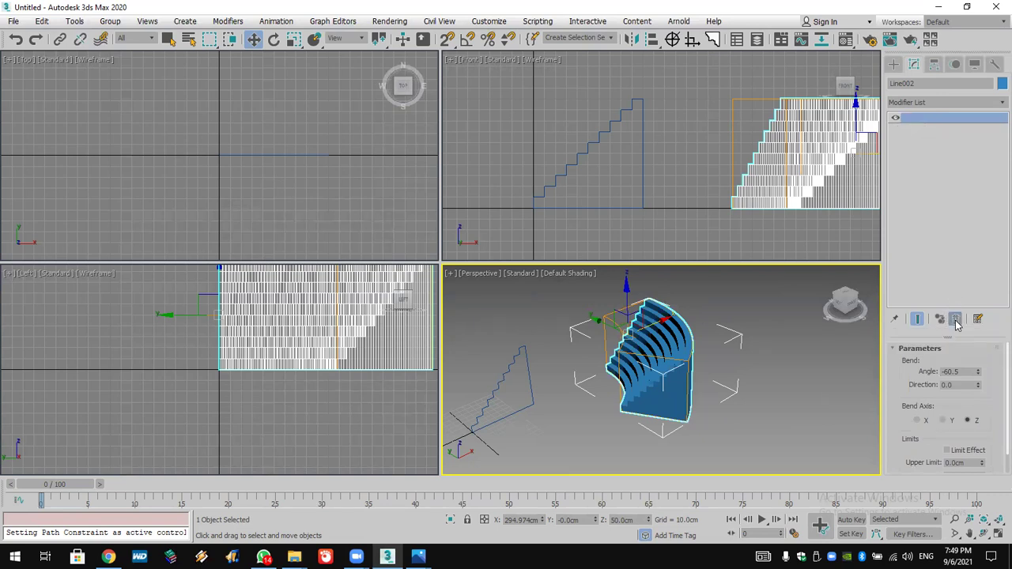
Set the Extrude modifier's segments on the stairs to 1
right_click(979, 382)
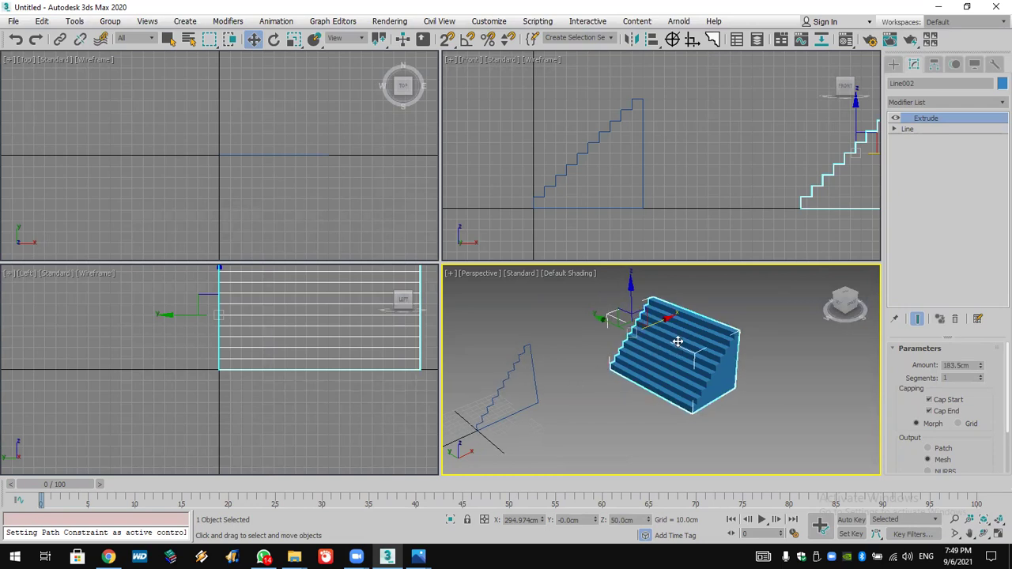
Apply a Lathe modifier to the original closed stair profile, and switch its effect off and on again to compare
scroll(603, 386, down, 2)
middle_drag(606, 389, 745, 363)
scroll(720, 367, up, 3)
click(554, 412)
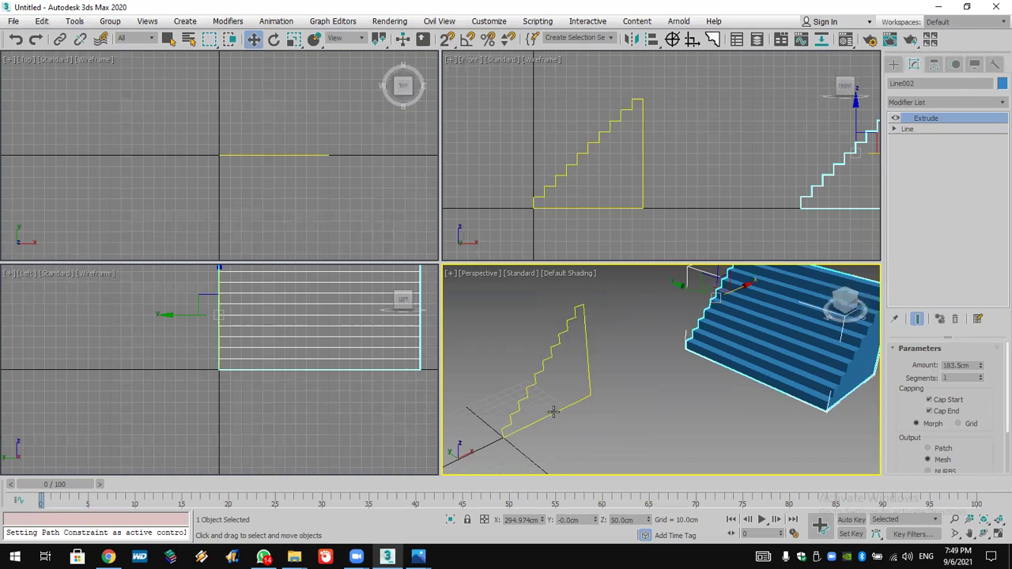
click(929, 103)
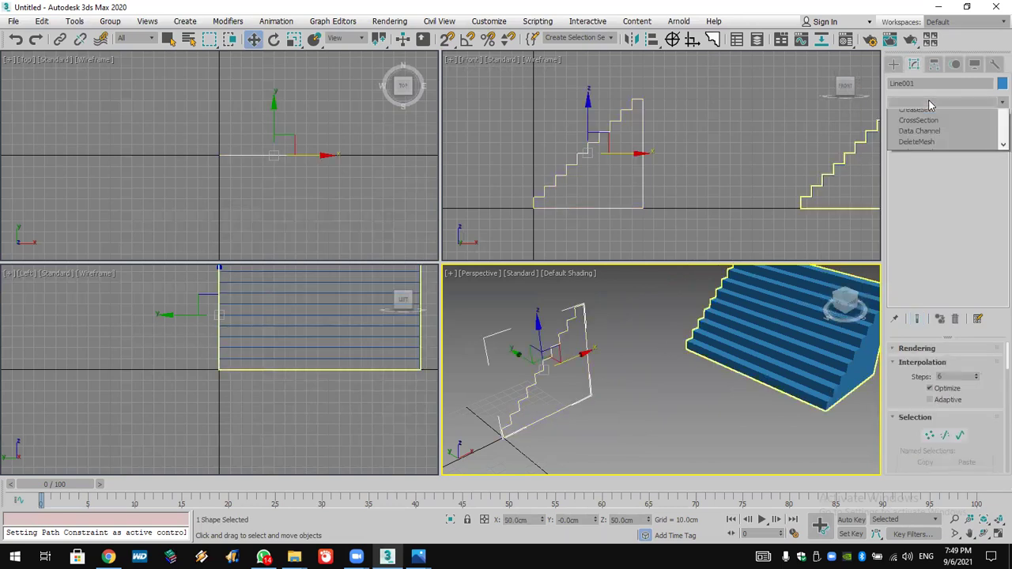
key(l)
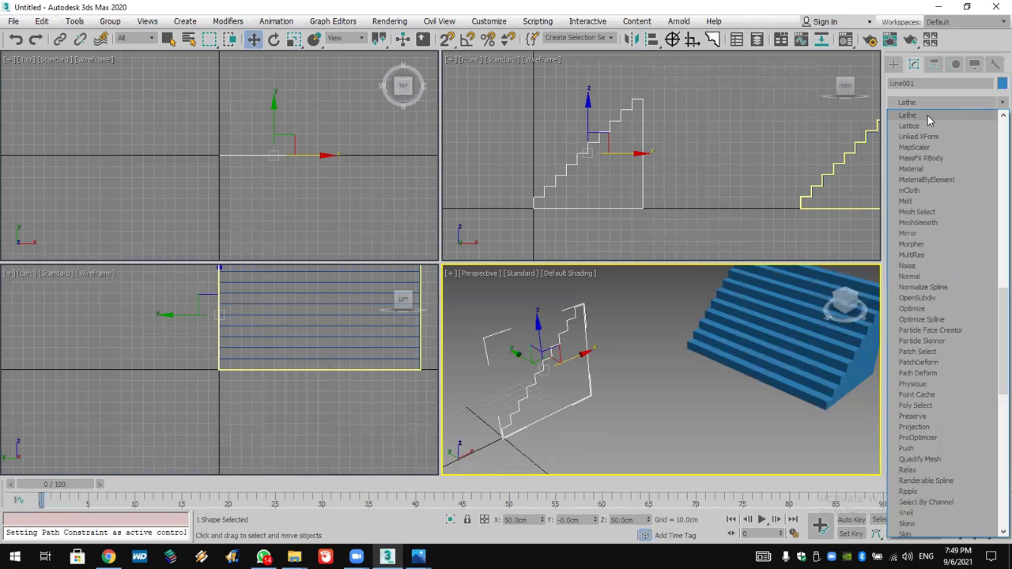
click(928, 116)
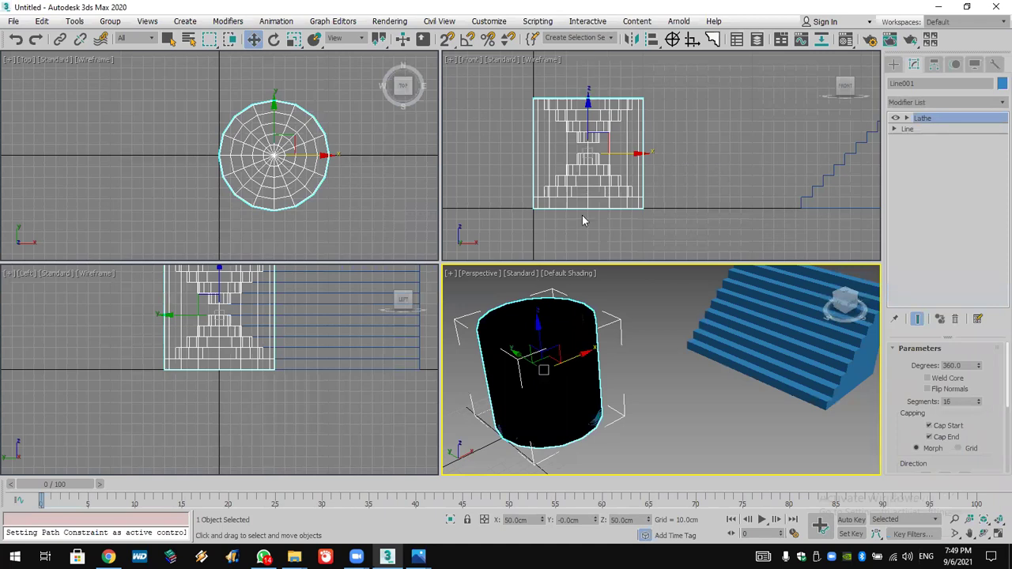
click(897, 117)
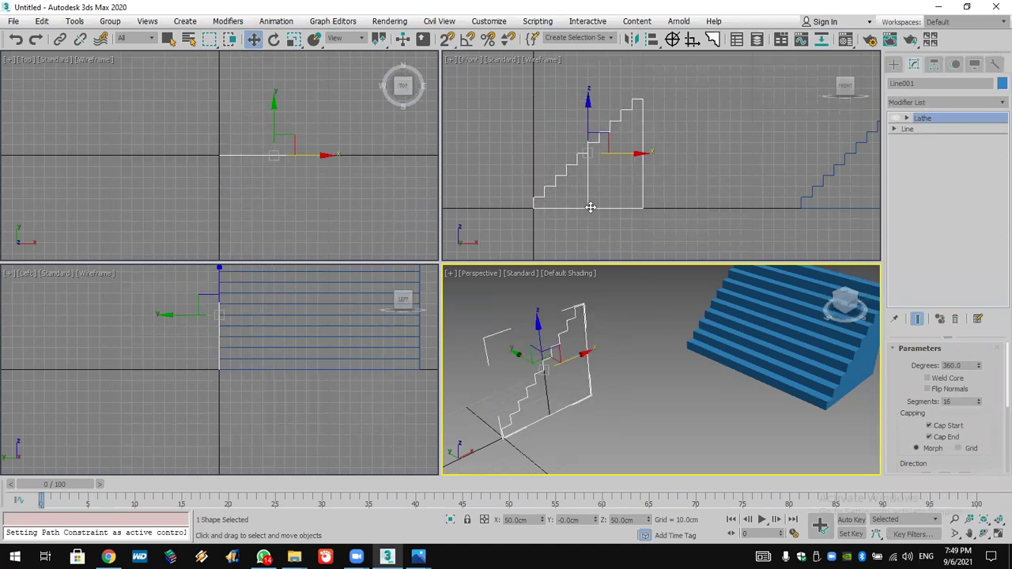
click(897, 119)
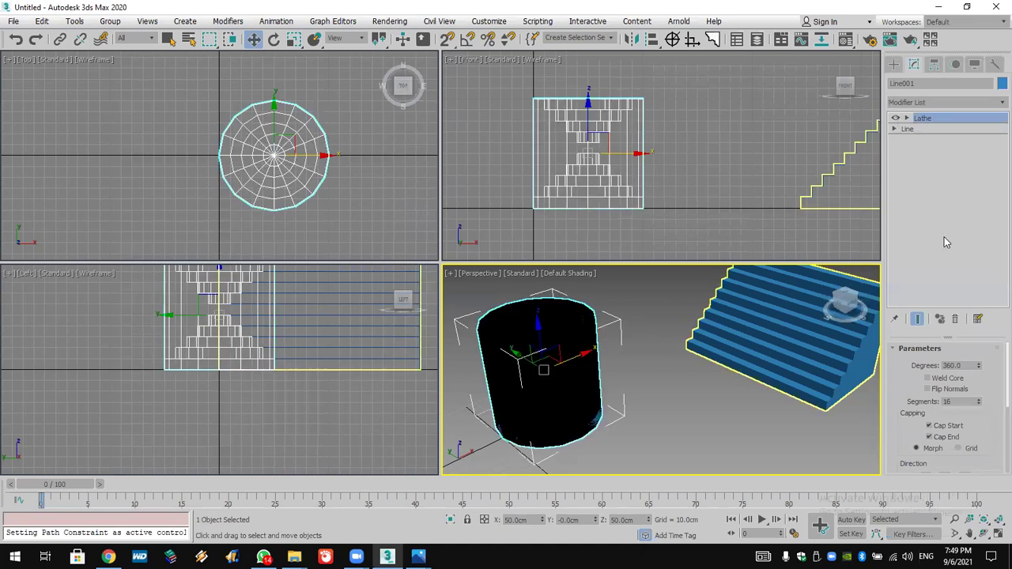
Try the Lathe's Min and Center alignments, and set the alignment to Max
scroll(914, 427, down, 3)
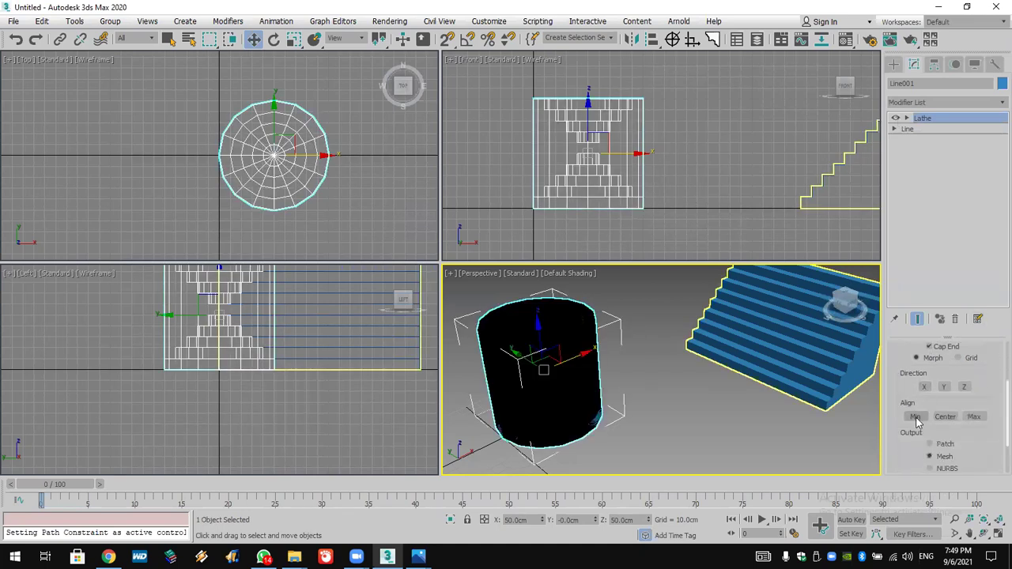
click(915, 416)
click(945, 417)
click(974, 417)
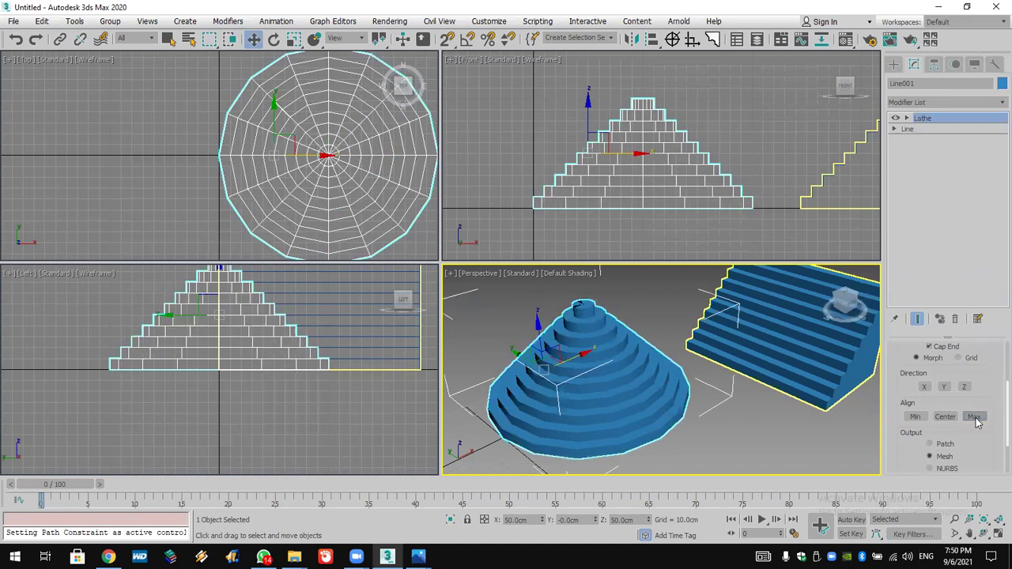
Increase the Lathe modifier's segments to 49 to smooth the round stairs
scroll(965, 403, up, 3)
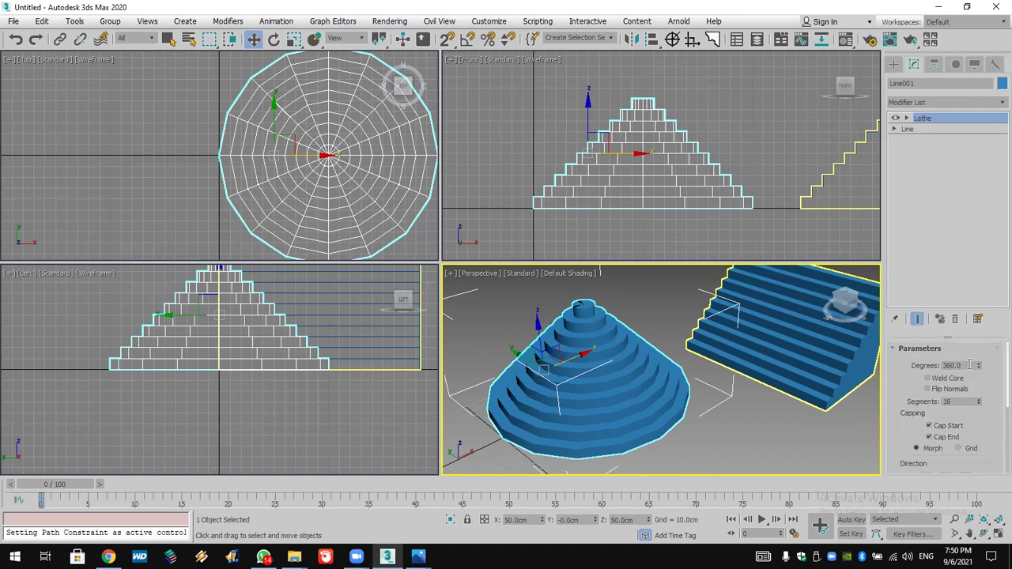
drag(977, 367, 3, 380)
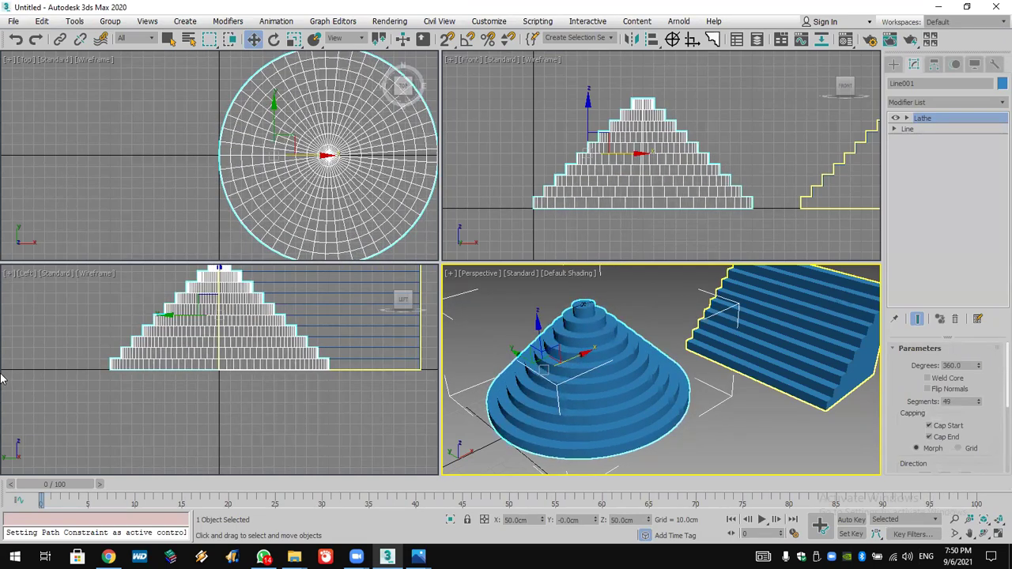
right_click(35, 253)
right_click(557, 369)
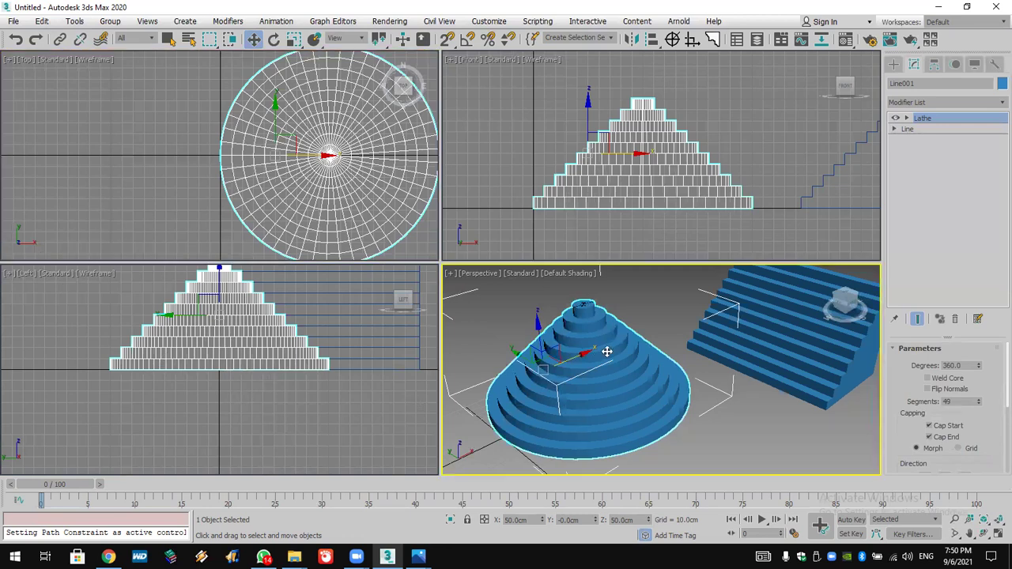
scroll(607, 351, down, 4)
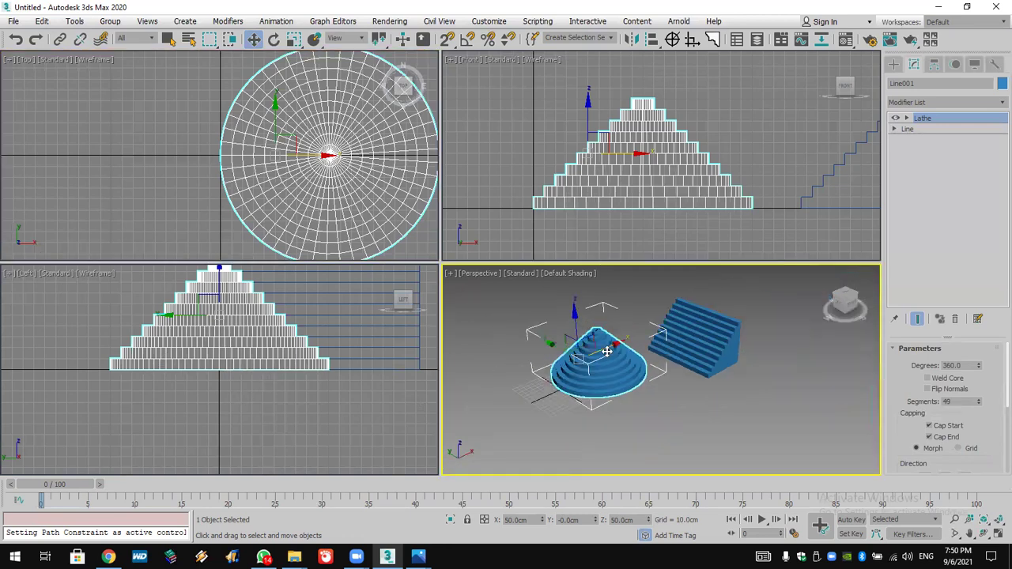
click(699, 337)
click(620, 366)
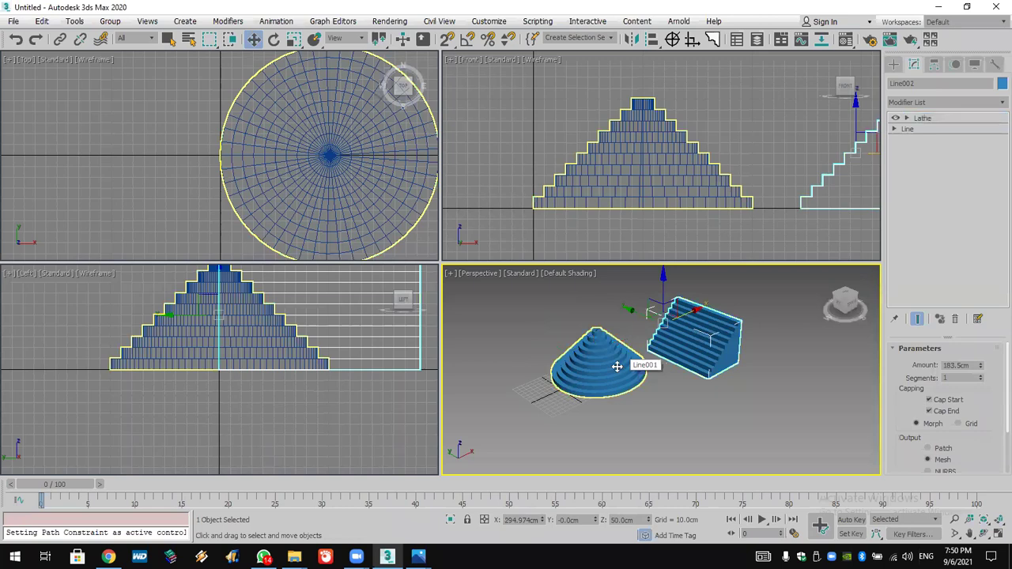
scroll(617, 342, up, 4)
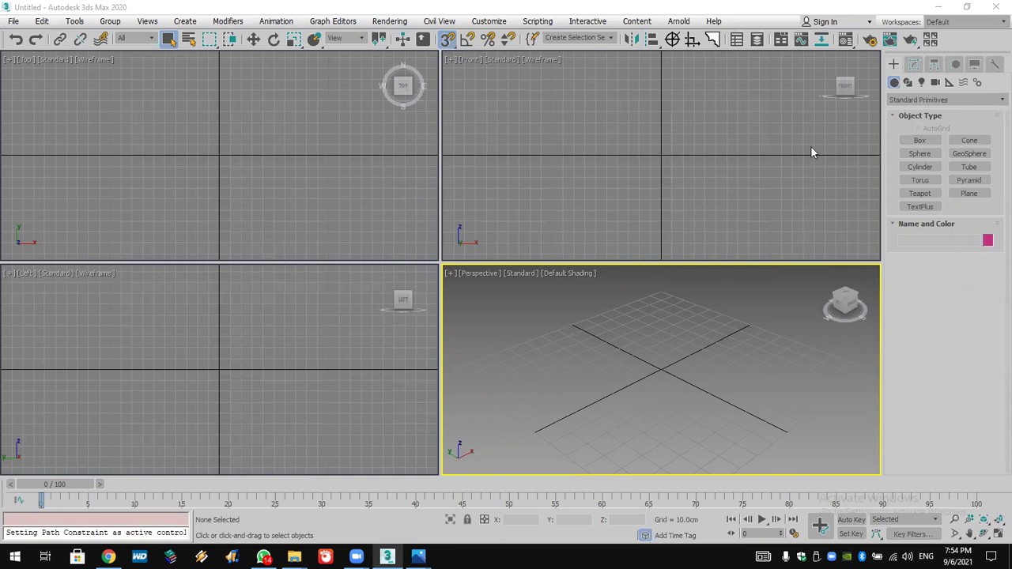
Maximize the Front viewport, start the spline Line tool and switch snapping to 2D
click(741, 145)
middle_drag(725, 138, 690, 180)
scroll(691, 178, up, 2)
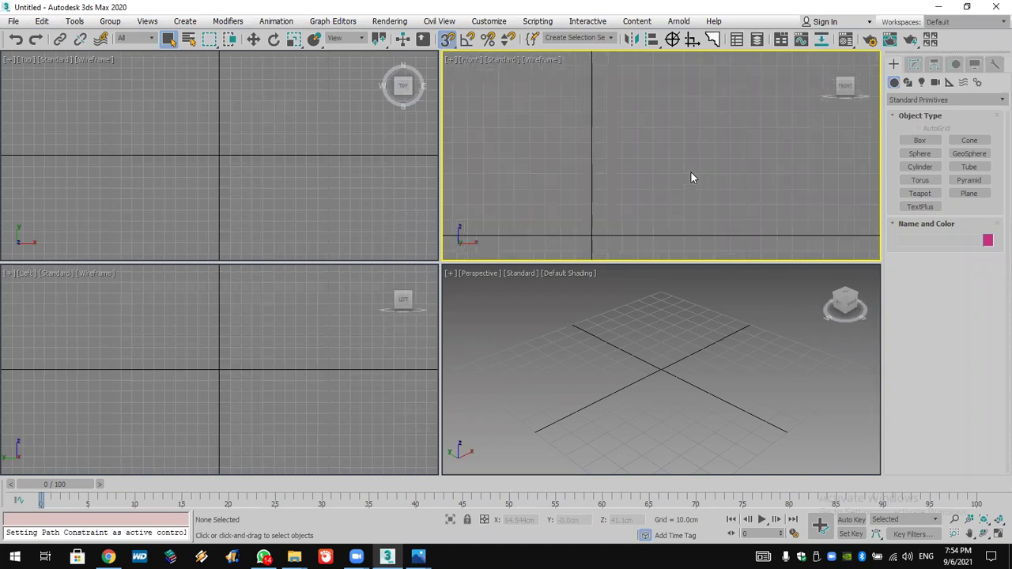
click(995, 537)
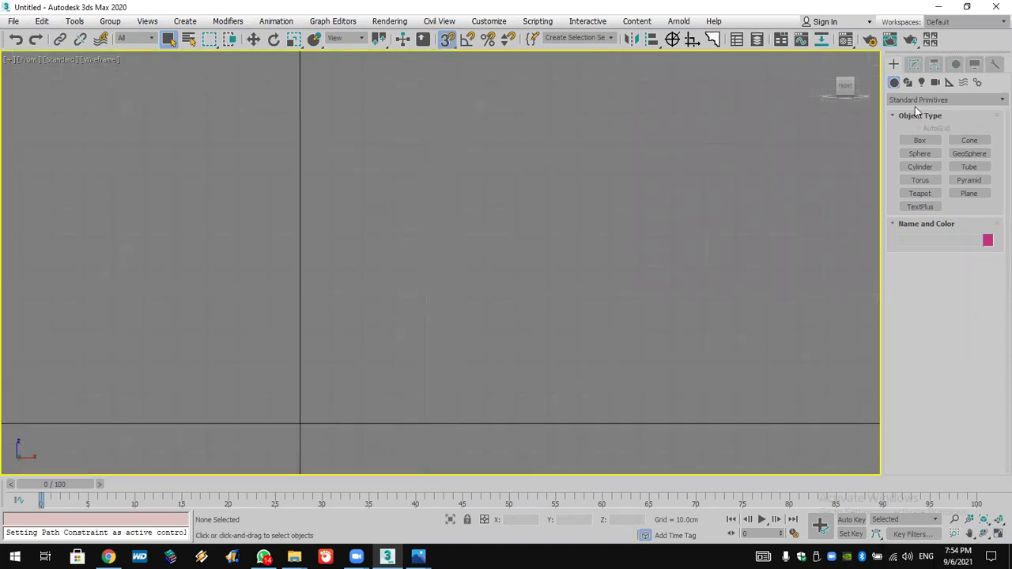
click(908, 82)
click(920, 150)
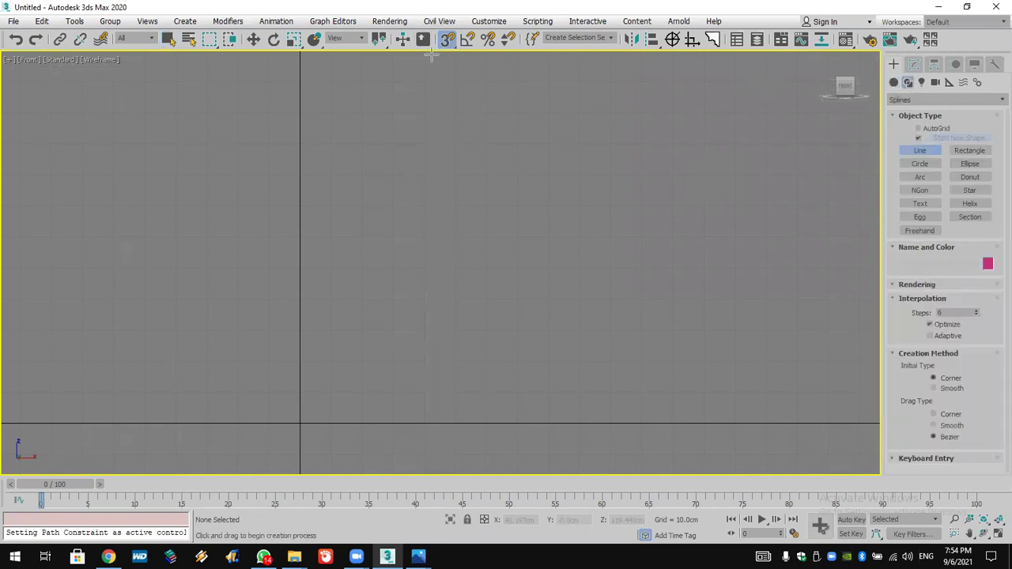
drag(445, 47, 449, 52)
right_click(447, 41)
click(581, 100)
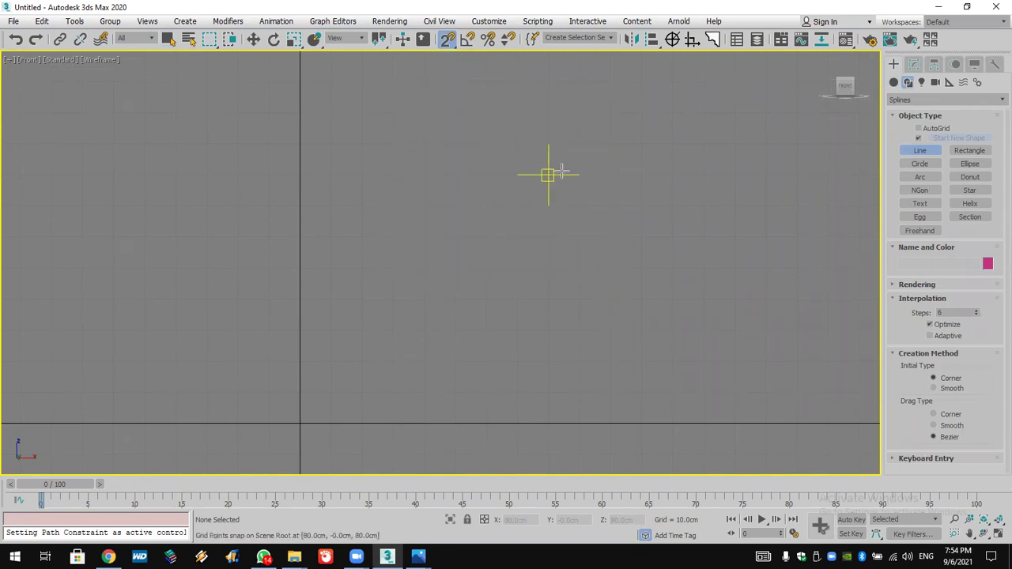
Draw a line from X 100, Z 90 cm to X 0, down to the origin, and up two 10 cm steps to X 20, Z 20 cm
click(610, 144)
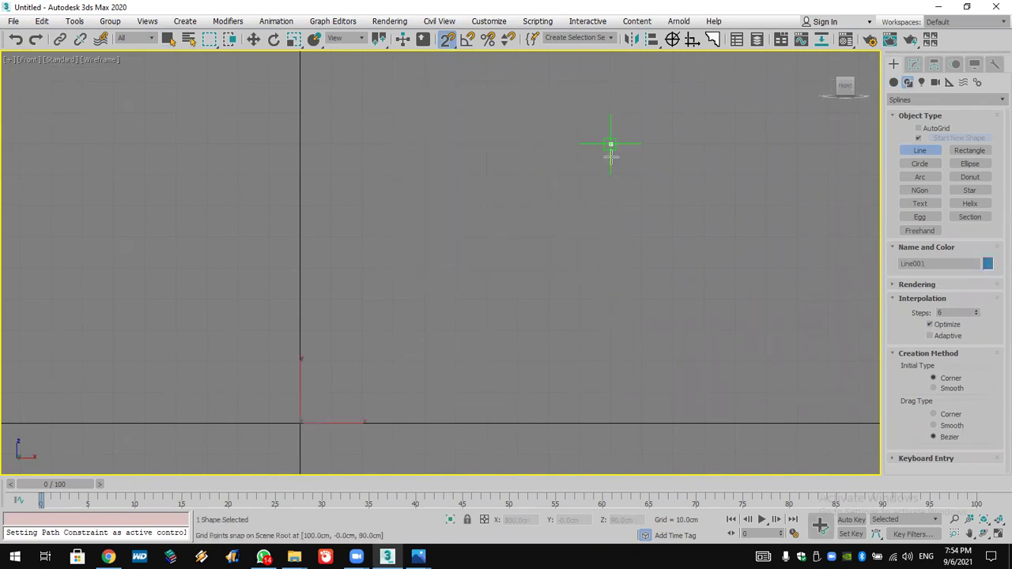
click(299, 144)
click(299, 423)
click(331, 424)
click(331, 392)
click(362, 393)
click(363, 362)
right_click(362, 361)
Draw a second line from X 100, Z 90 cm descending in two 10 cm steps to X 80, Z 70 cm
click(611, 144)
click(610, 175)
click(579, 175)
click(579, 206)
click(549, 205)
right_click(549, 205)
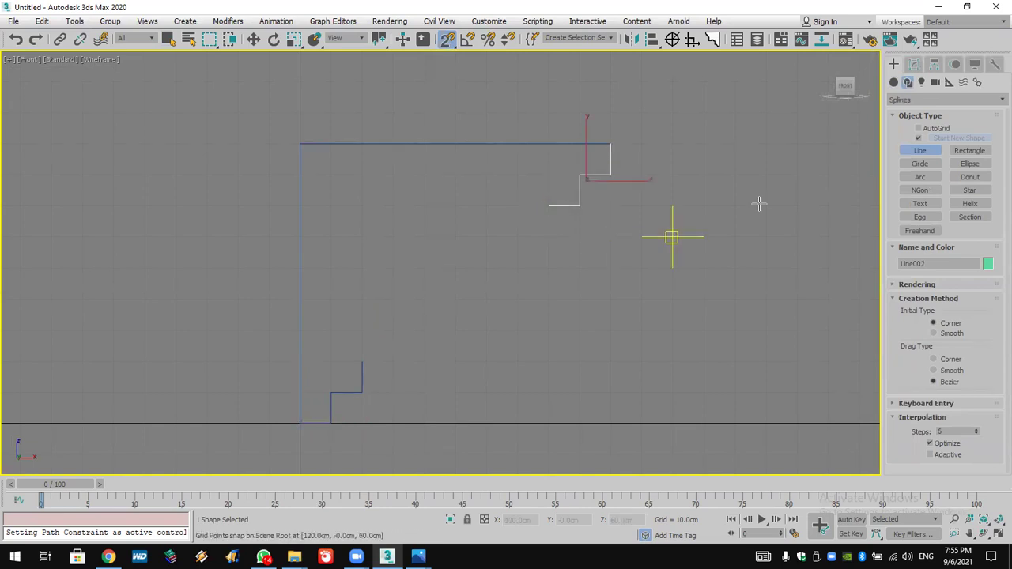
Draw an outward-bulging arc of about 20 cm radius from the upper steps' end to X 60, Z 40 cm
click(919, 178)
drag(549, 205, 486, 299)
click(542, 267)
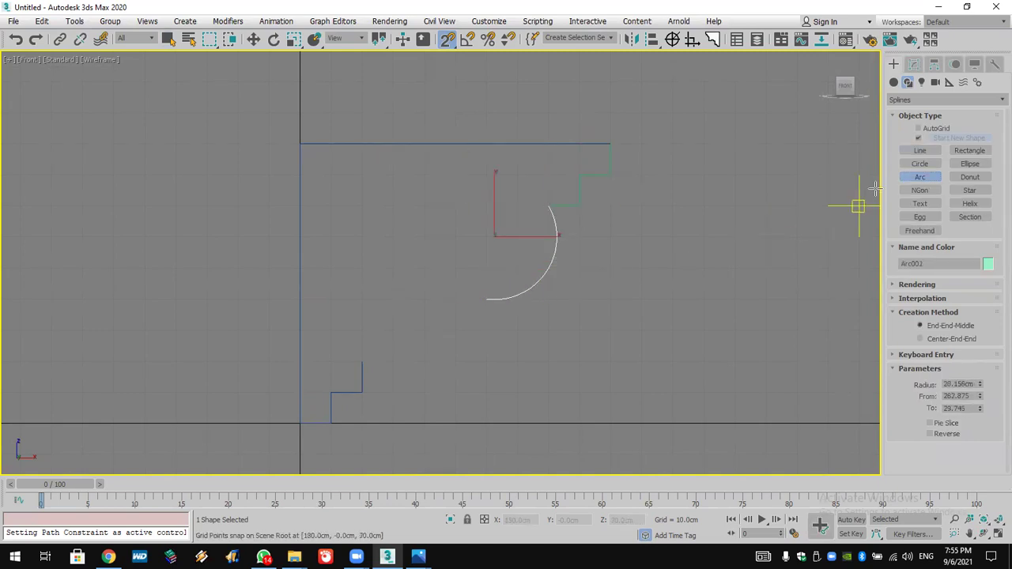
Draw a line from the arc's lower end 10 cm down and 10 cm left
click(920, 149)
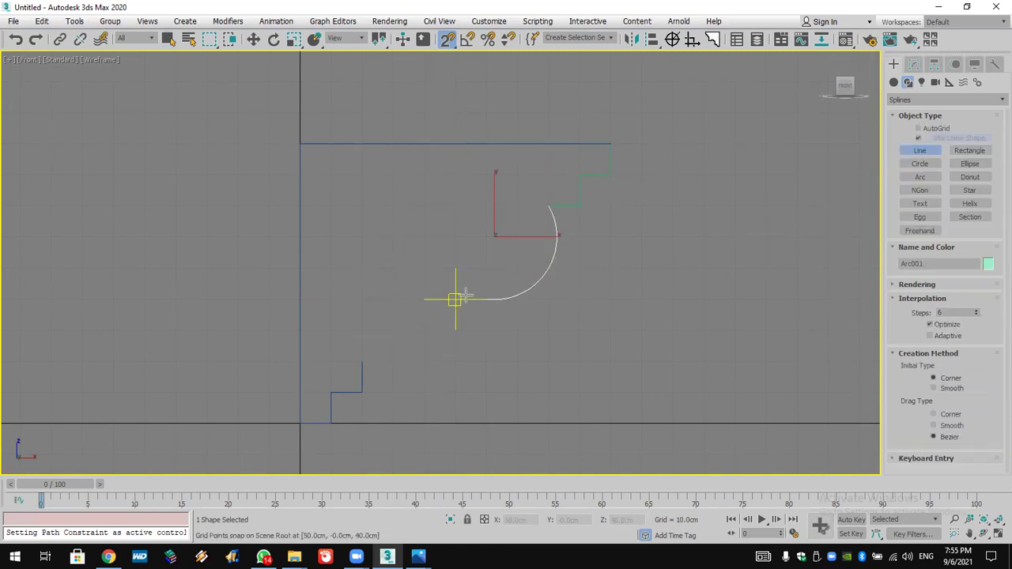
click(482, 299)
click(482, 330)
click(453, 329)
right_click(453, 330)
Draw an upward-bulging arc of about 22.4 cm radius from the small middle step to the end of the lower steps
click(920, 176)
drag(453, 329, 363, 361)
click(389, 332)
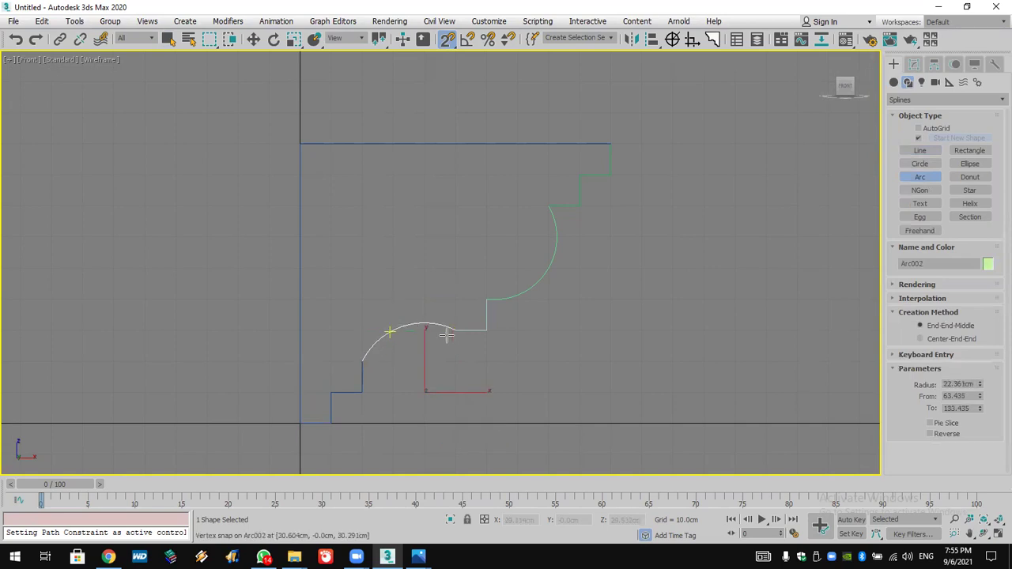
right_click(446, 335)
Turn snapping off and attach the other lines and arcs to the first line
click(546, 143)
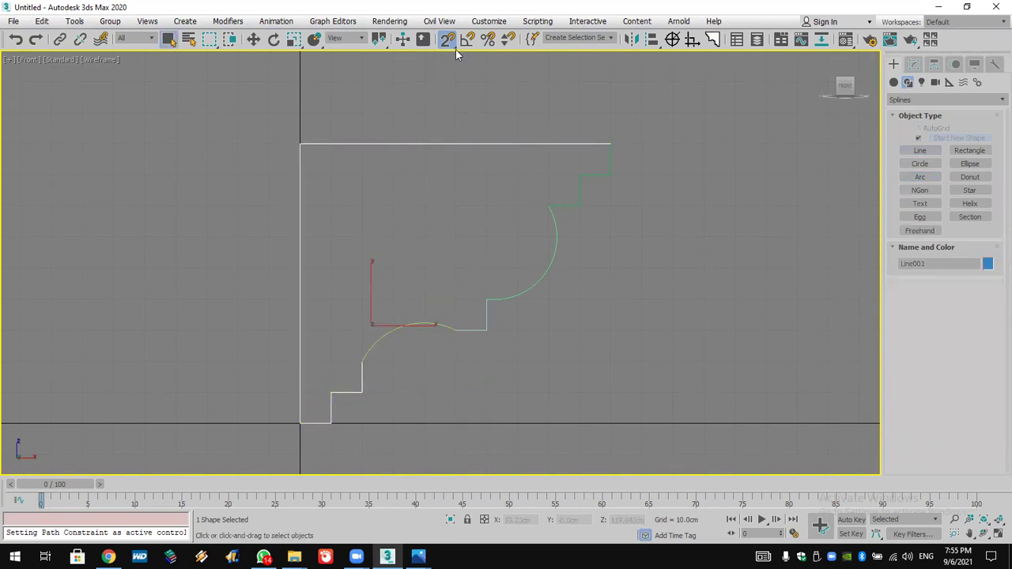
click(914, 64)
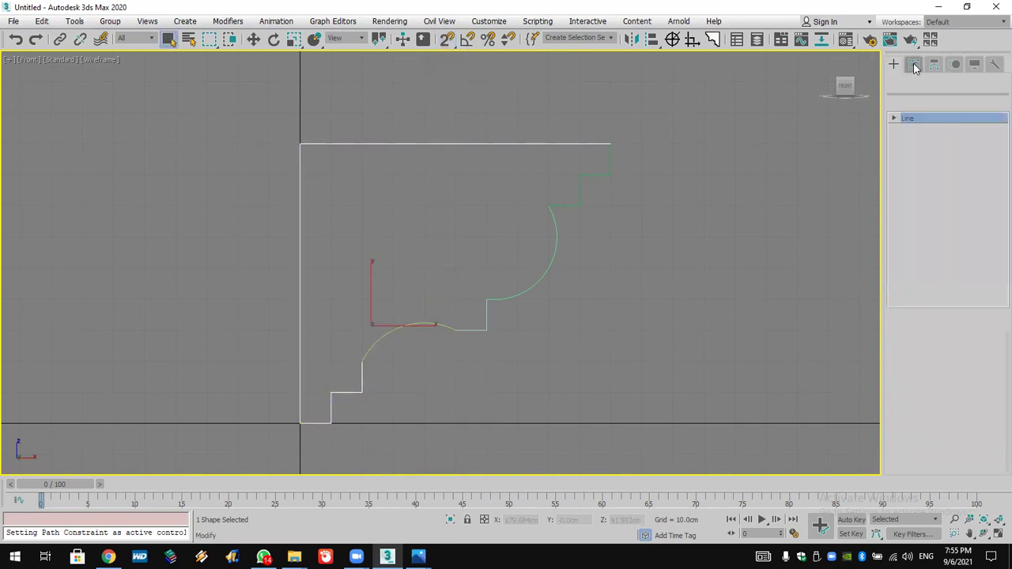
drag(892, 402, 872, 187)
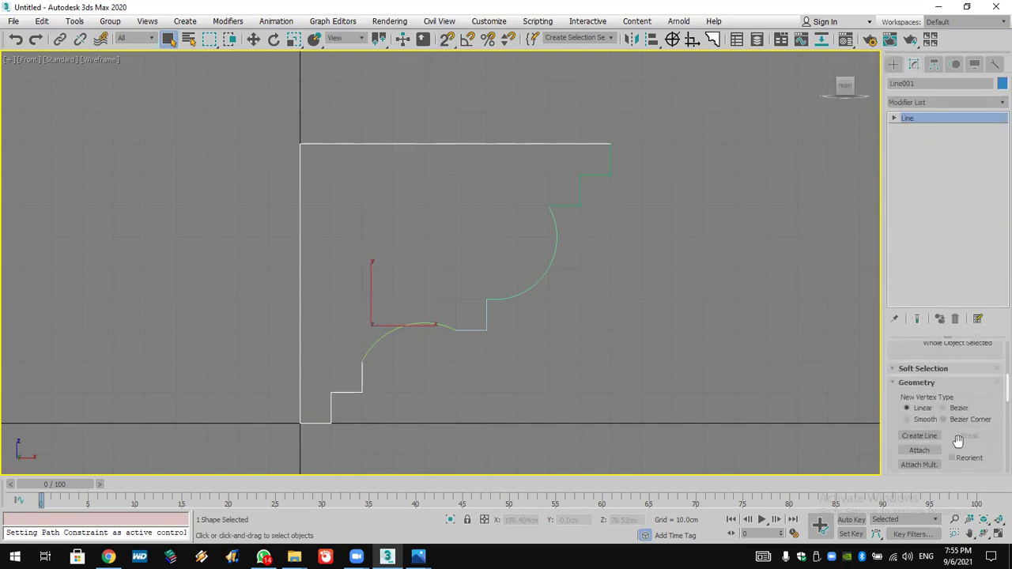
click(919, 450)
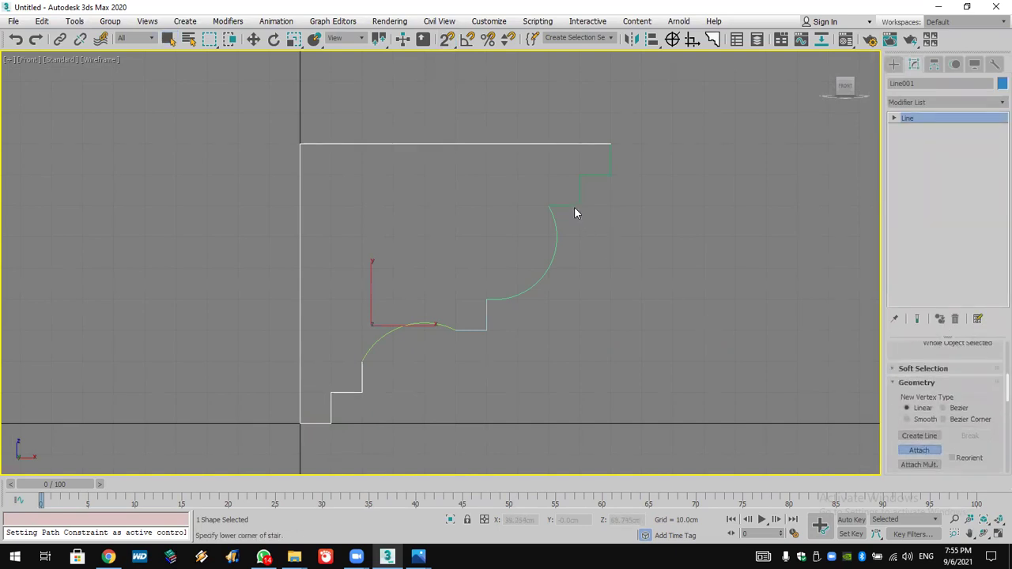
click(560, 227)
Select all vertices of the attached profile and weld them with a 0.1 cm threshold
click(895, 117)
click(918, 129)
key(w)
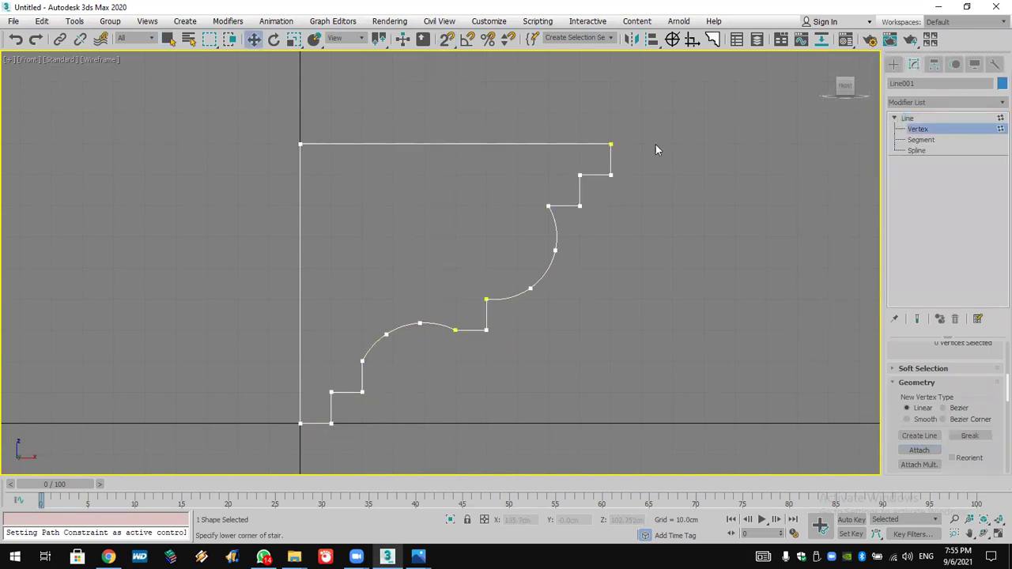
drag(655, 144, 194, 484)
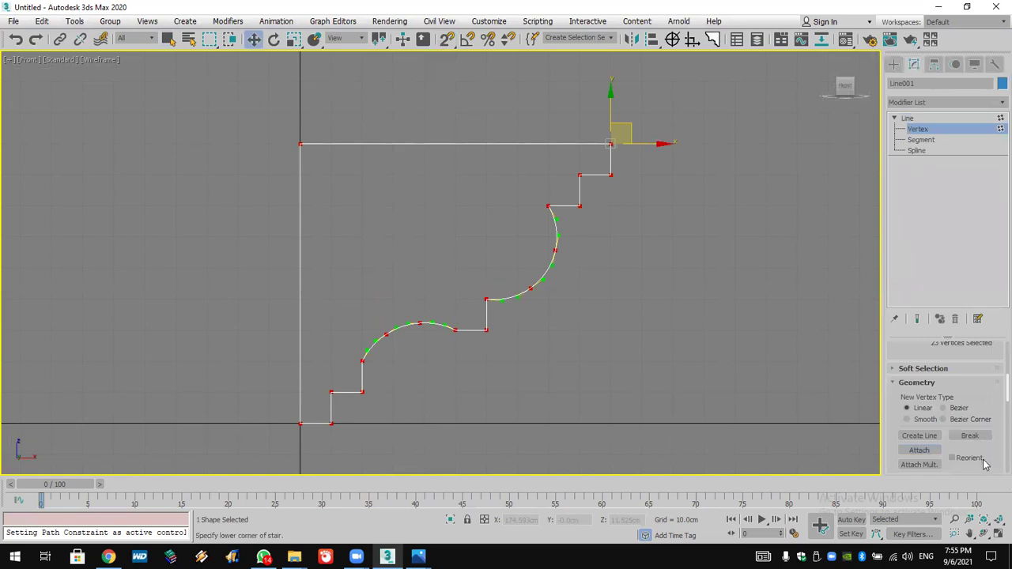
drag(986, 454, 983, 233)
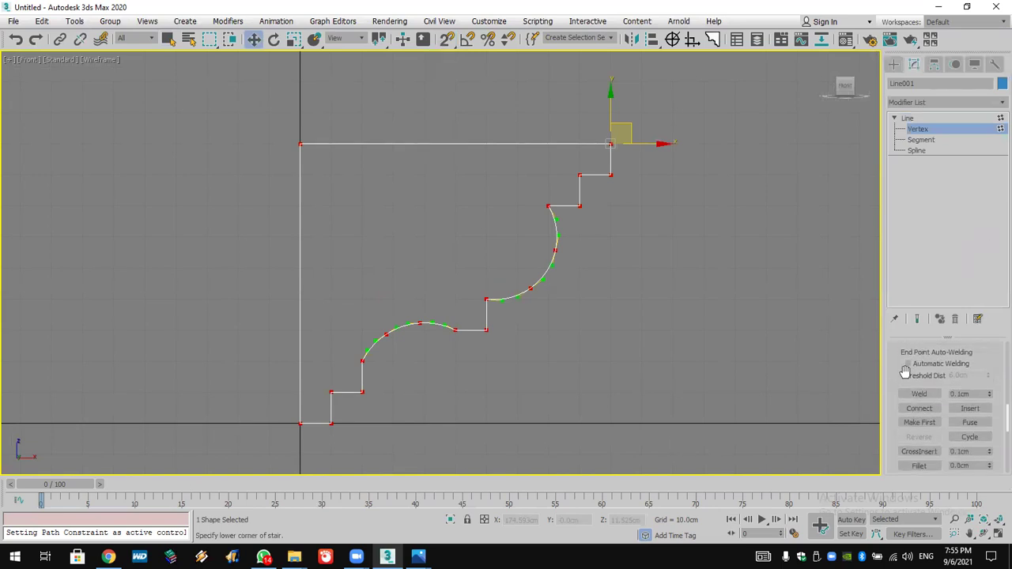
click(917, 393)
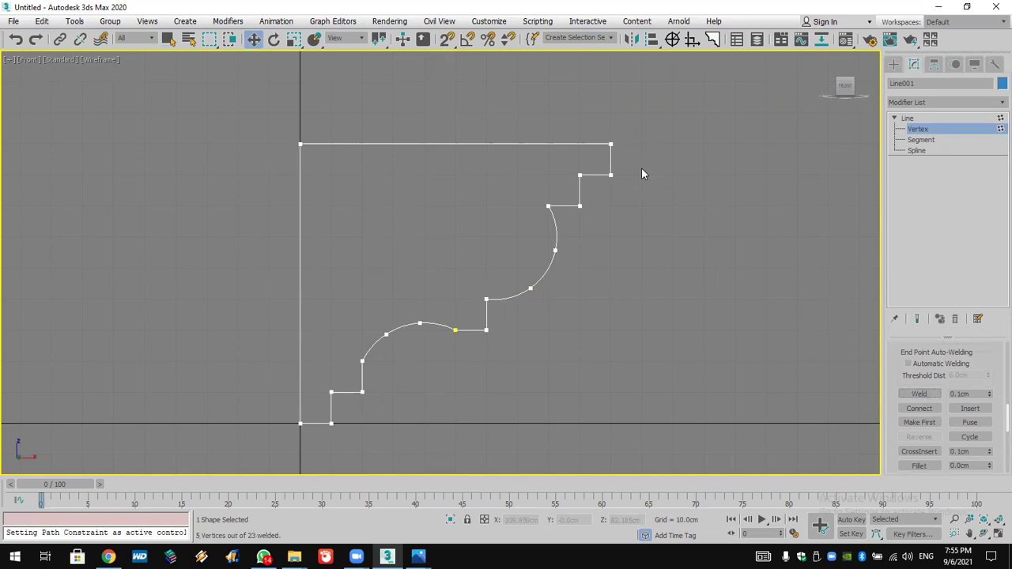
Fillet all vertices along the stepped, curved edge, leaving out the three outer corners of the profile
drag(610, 158, 324, 458)
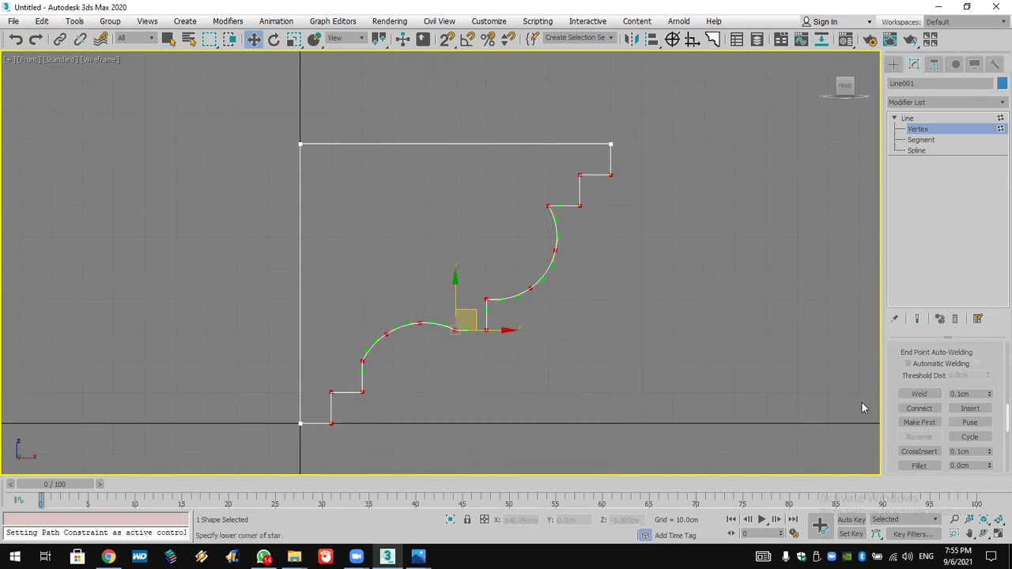
scroll(911, 375, down, 2)
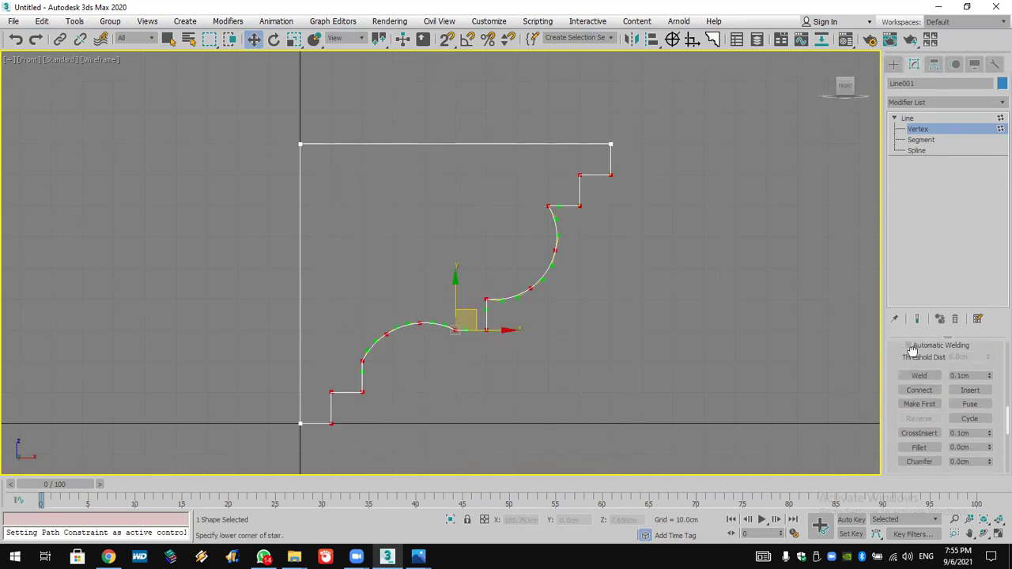
click(920, 442)
drag(618, 178, 620, 161)
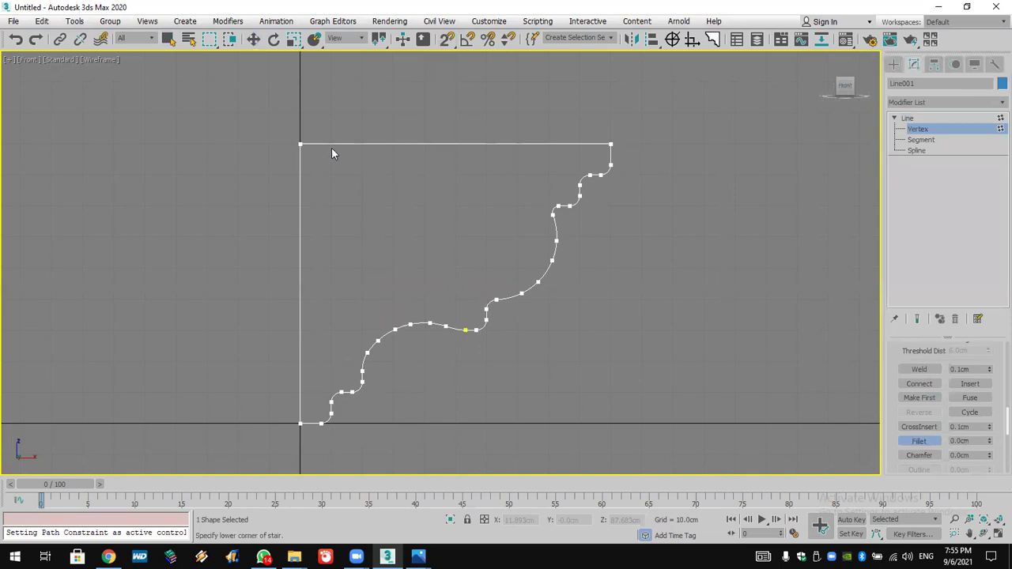
Show all four viewports and draw a rectangle about 466 cm long and 649 cm wide around the profile in the Top view
click(894, 64)
scroll(787, 246, down, 4)
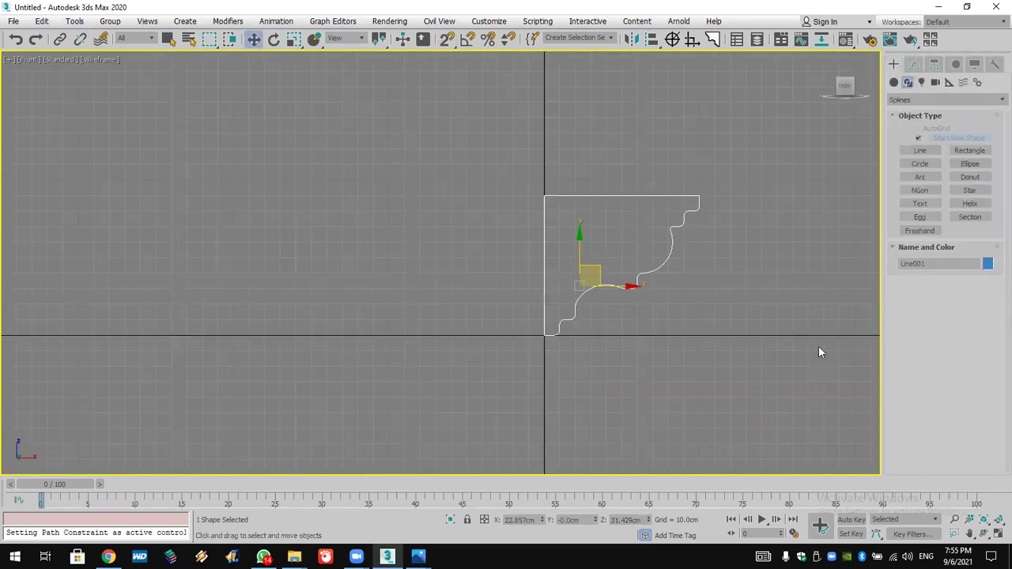
scroll(723, 334, down, 4)
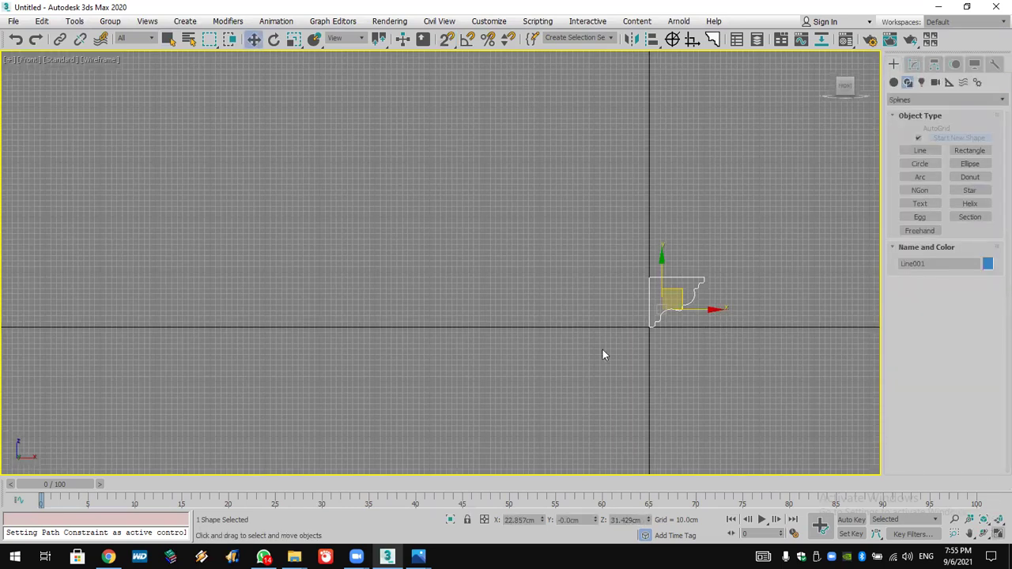
key(alt+w)
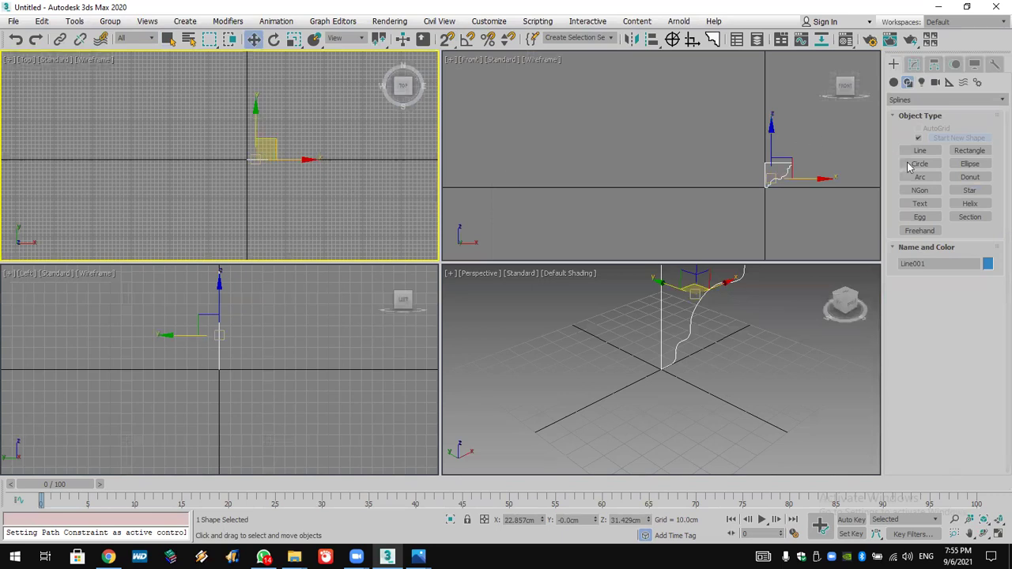
click(966, 151)
drag(93, 92, 348, 274)
scroll(538, 332, down, 3)
alt+middle_drag(538, 332, 740, 416)
scroll(593, 361, up, 5)
middle_drag(630, 361, 651, 359)
key(w)
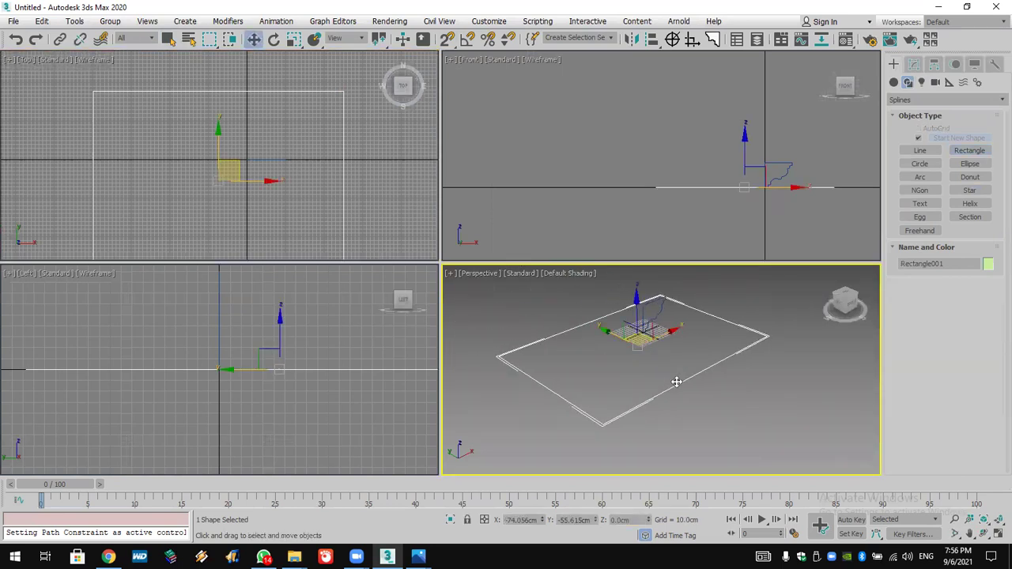
Apply a Sweep modifier to the rectangle
click(913, 64)
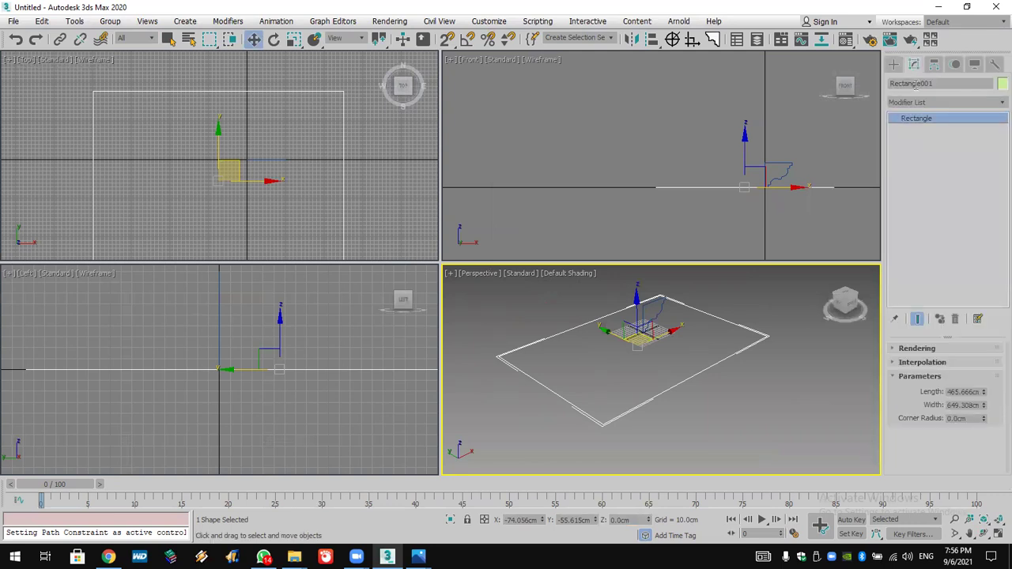
click(913, 101)
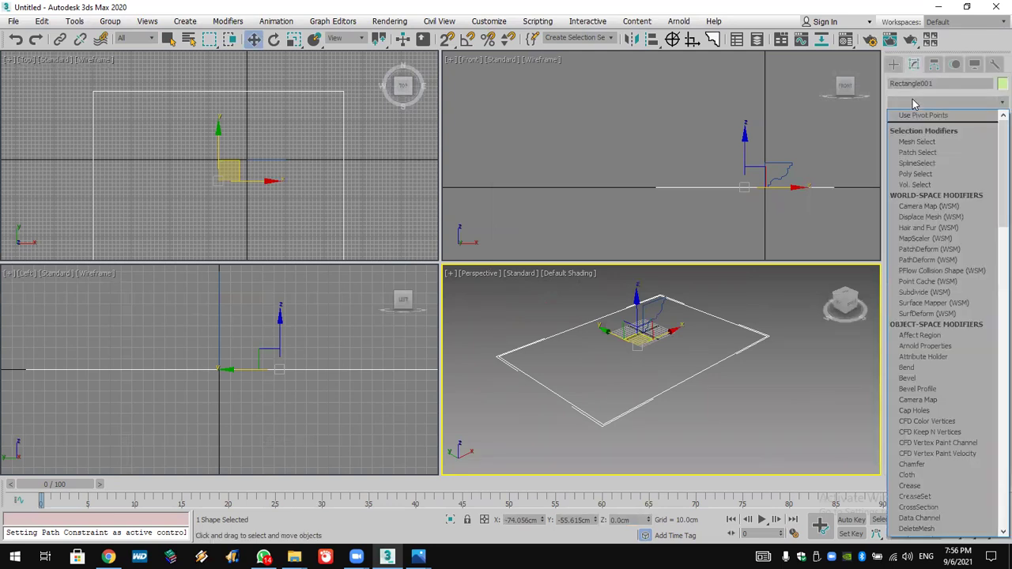
text(swe)
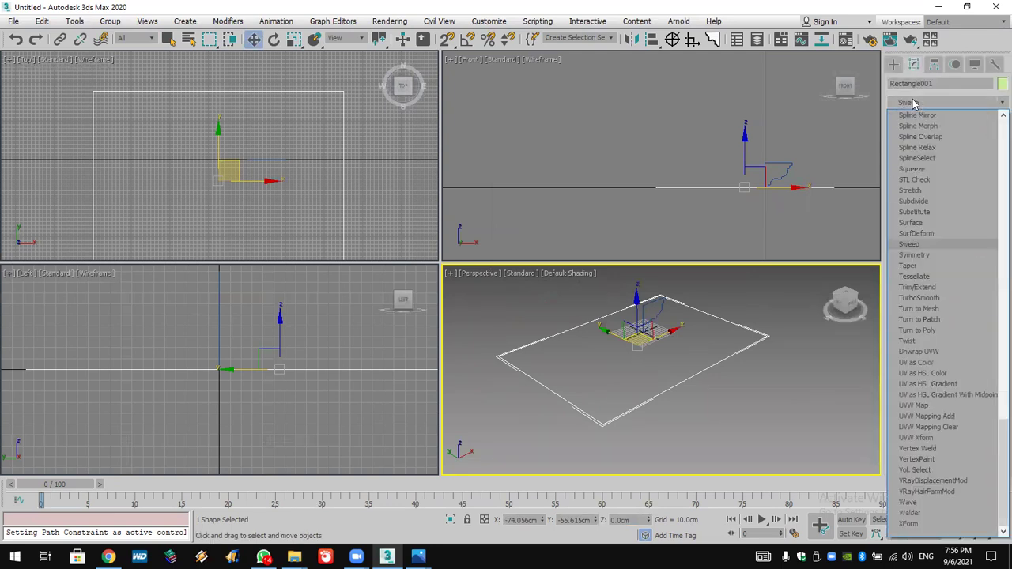
click(927, 244)
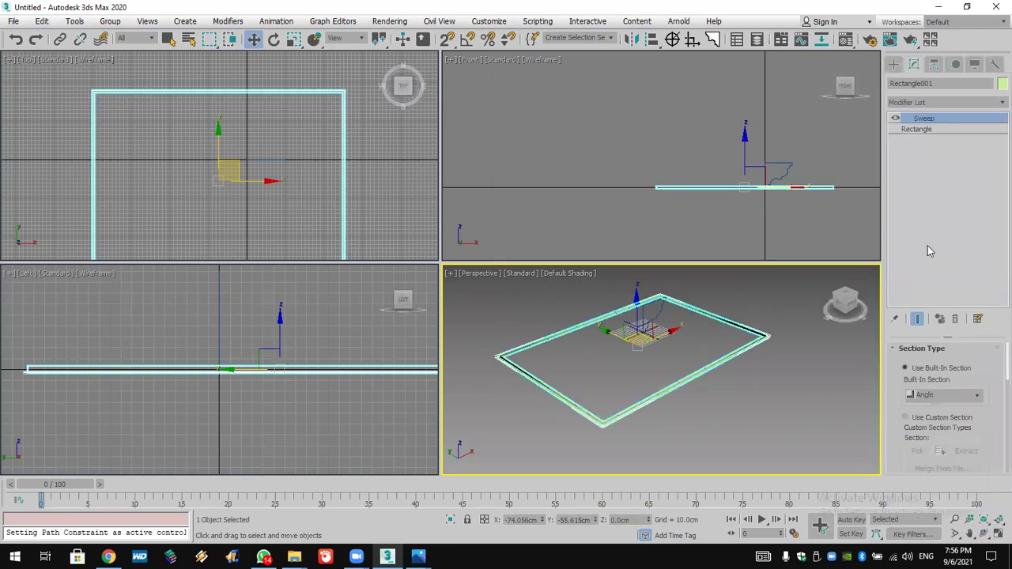
Try the built-in Tube section on the sweep with its length raised to 36.36 cm
click(960, 395)
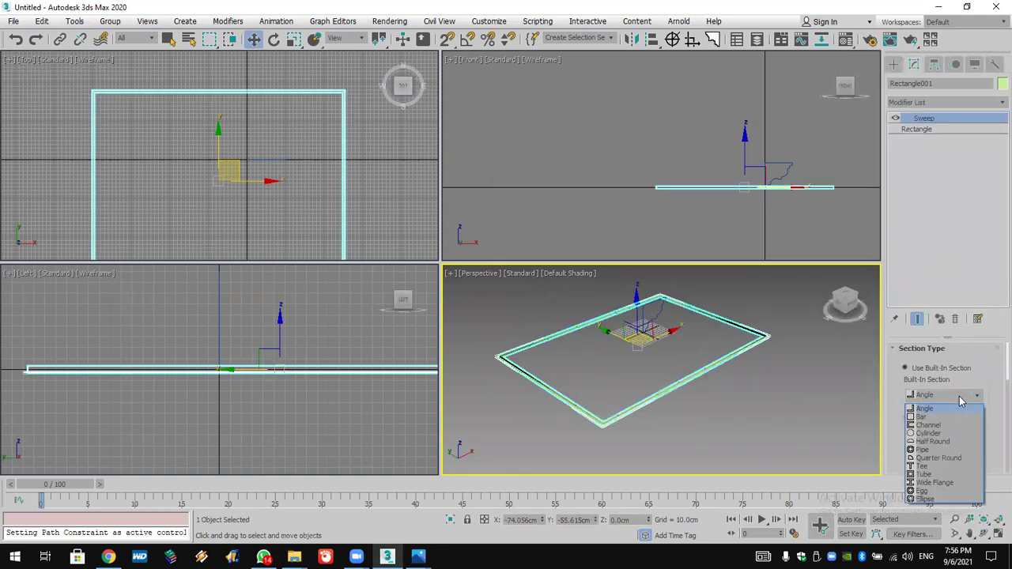
click(941, 476)
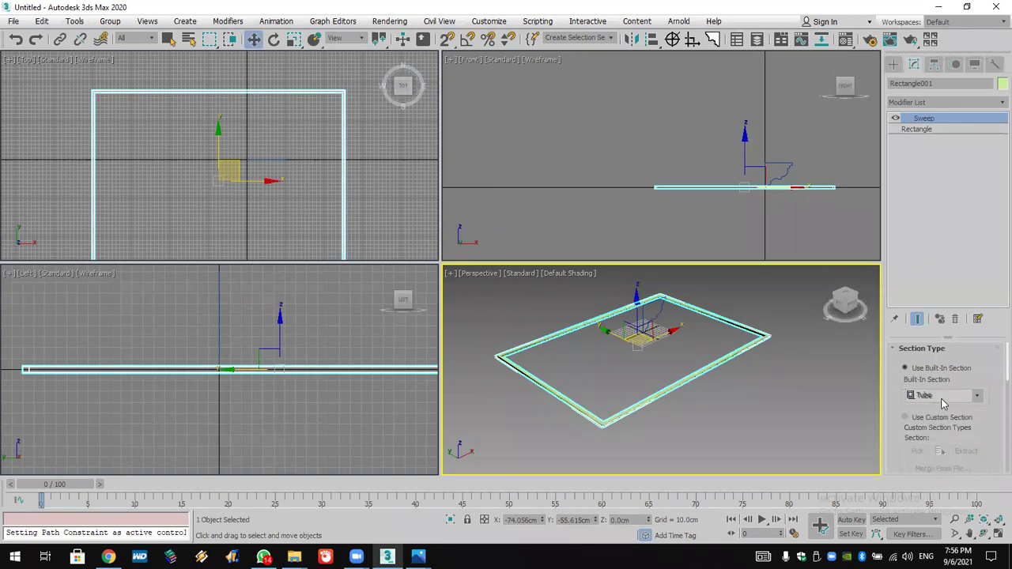
scroll(907, 353, down, 1)
scroll(907, 354, down, 3)
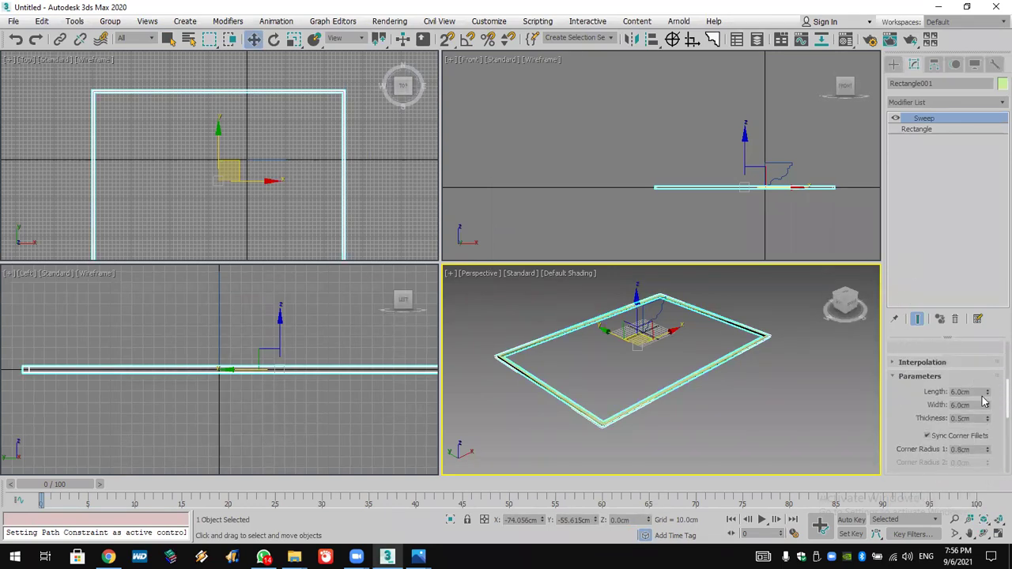
drag(987, 391, 995, 73)
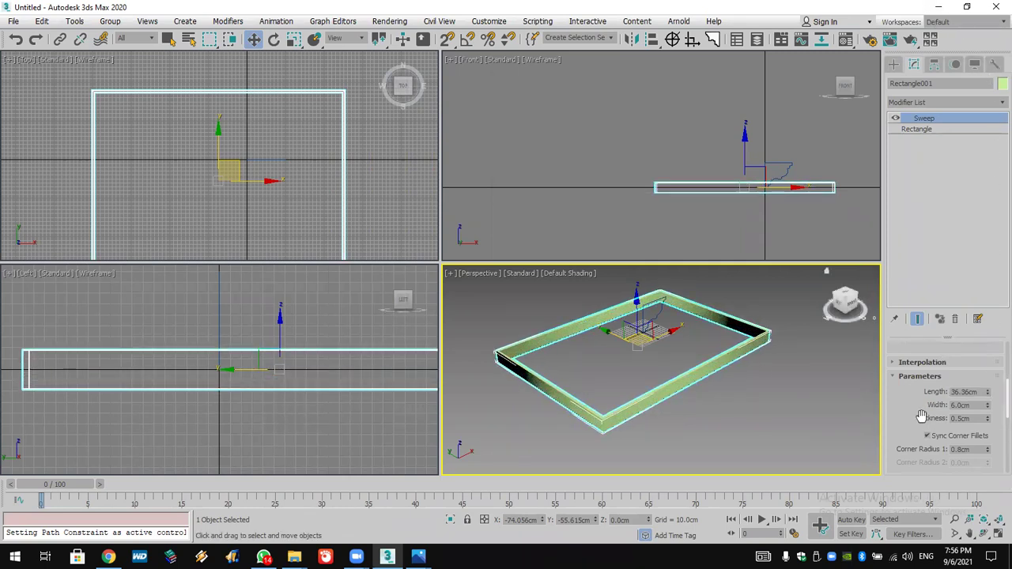
Switch the sweep to a custom section and pick the moulding profile line as that section
scroll(905, 399, up, 3)
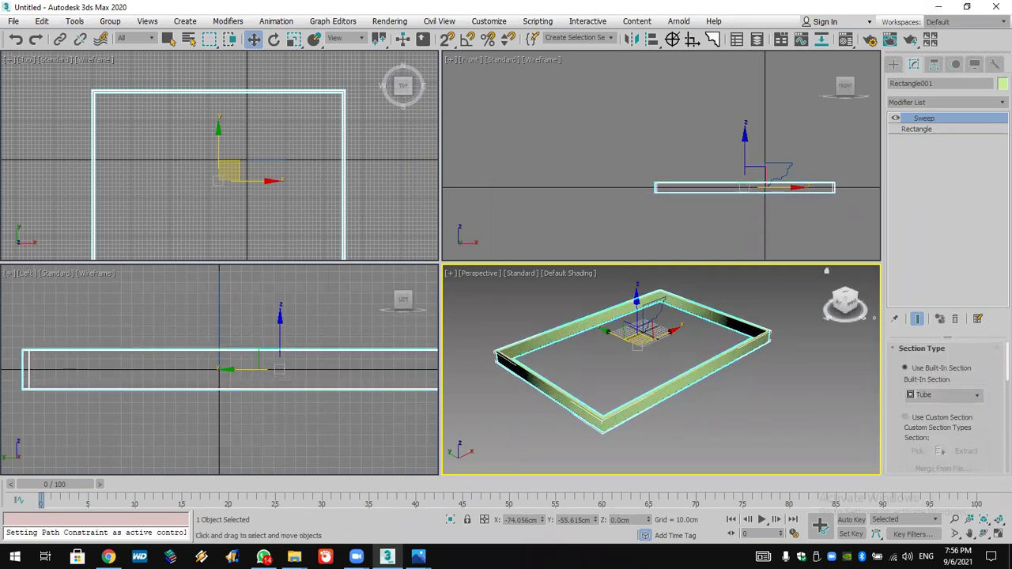
click(924, 419)
click(918, 451)
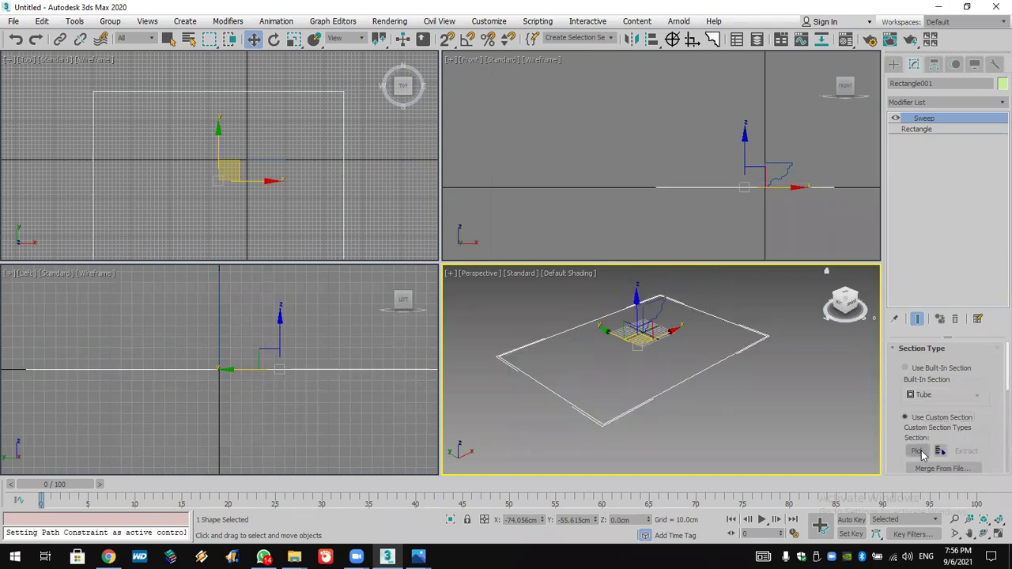
click(794, 173)
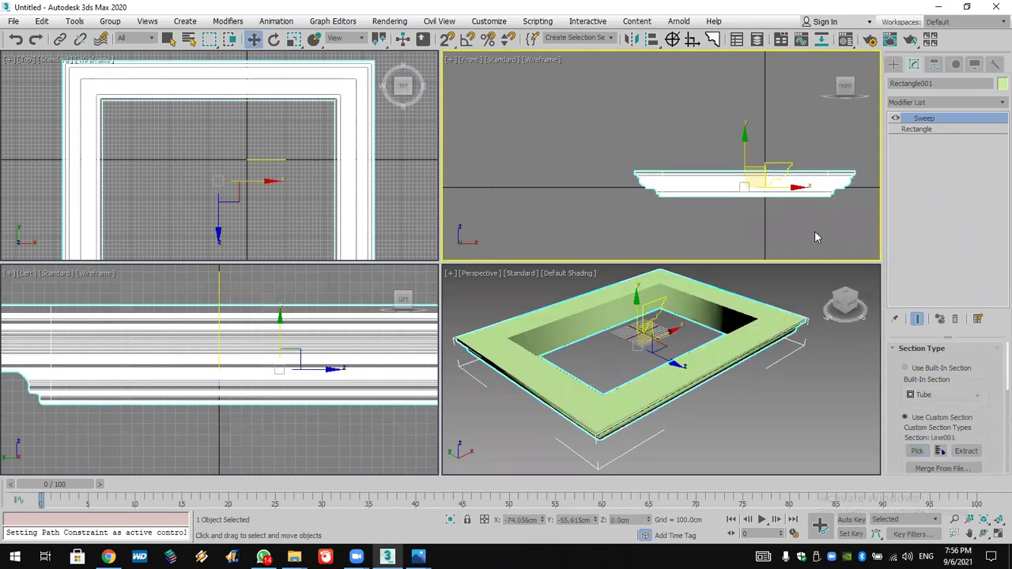
Mirror the swept section on the XZ plane so the moulding steps face the inside of the frame
click(983, 534)
mouse_move(646, 378)
mouse_down()
mouse_move(647, 311)
mouse_move(665, 372)
mouse_up()
scroll(892, 269, down, 3)
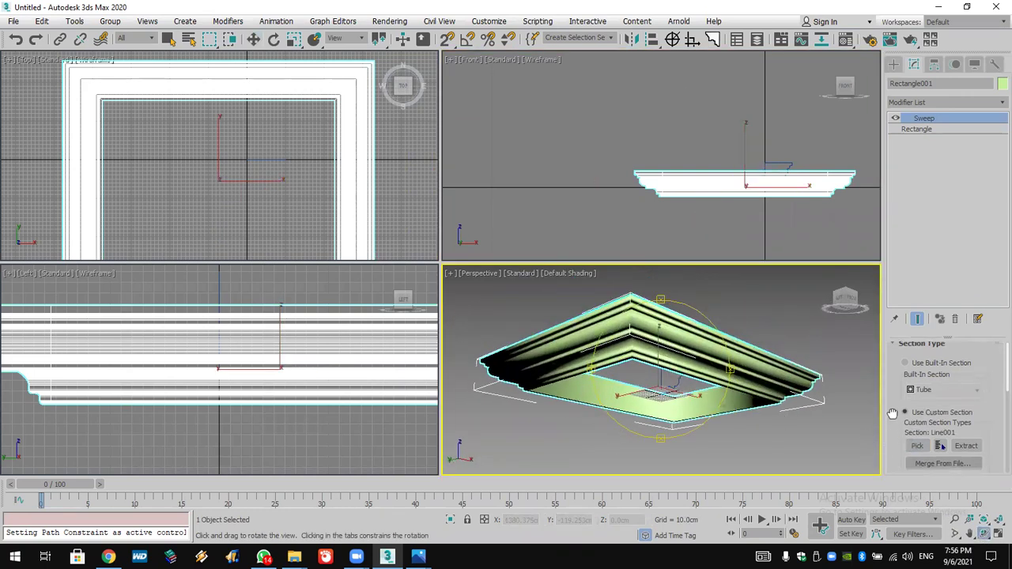
scroll(898, 293, down, 1)
click(930, 380)
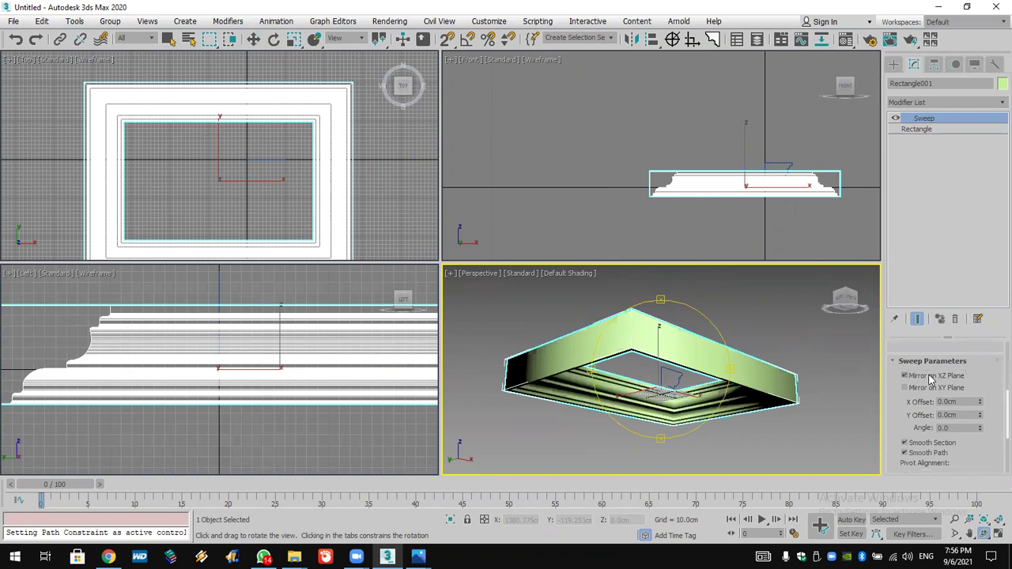
scroll(666, 425, up, 5)
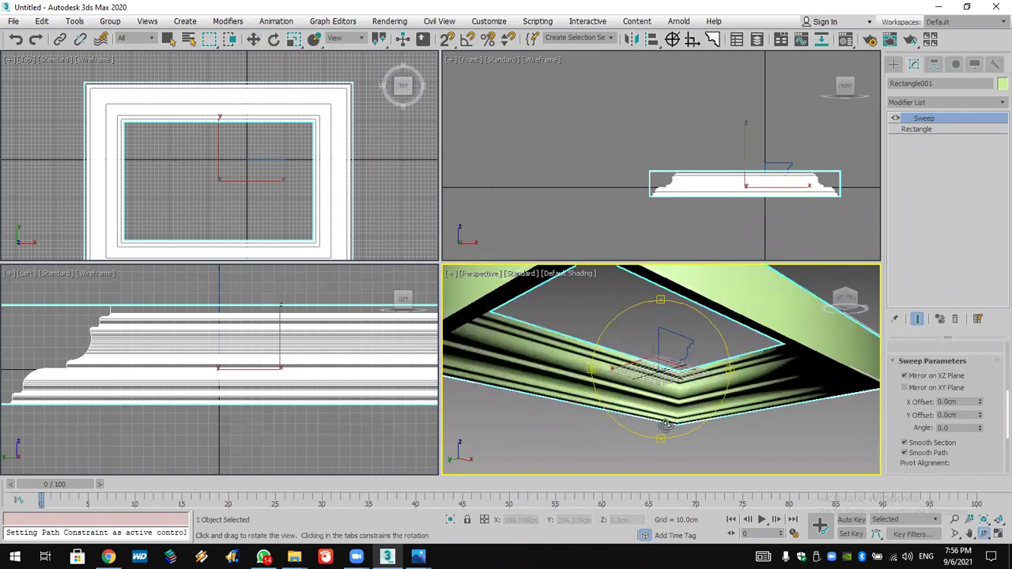
drag(696, 381, 673, 407)
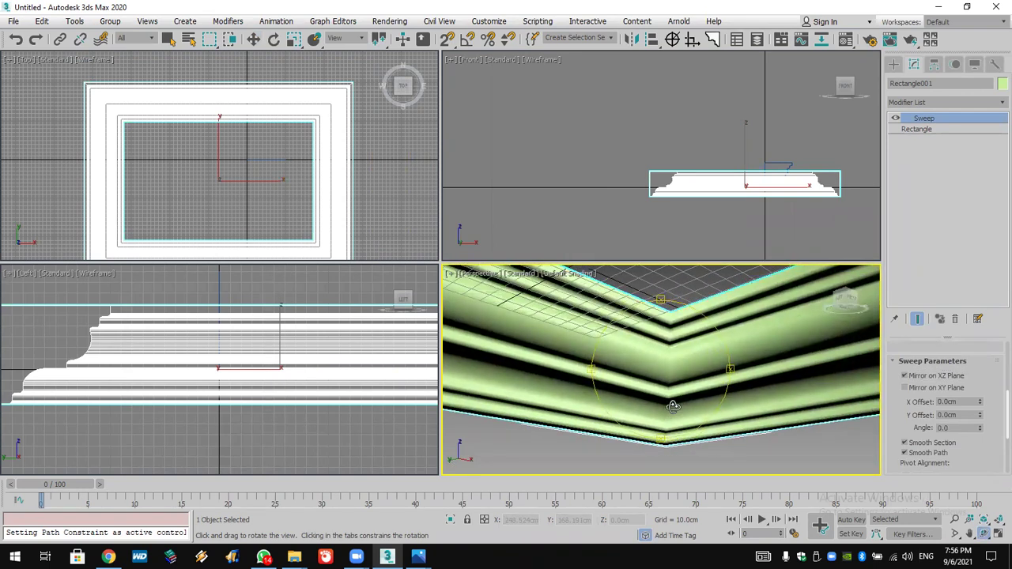
Move the moulding profile line up in the Front view to about Z 310 cm, clear of the swept frame
right_click(809, 163)
click(764, 161)
drag(764, 160, 777, 97)
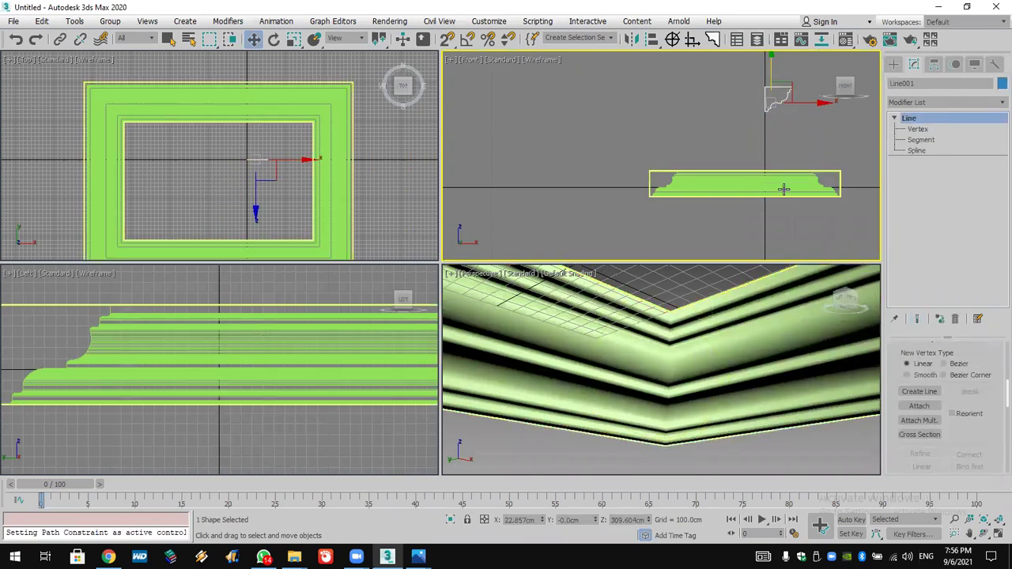
scroll(696, 380, down, 10)
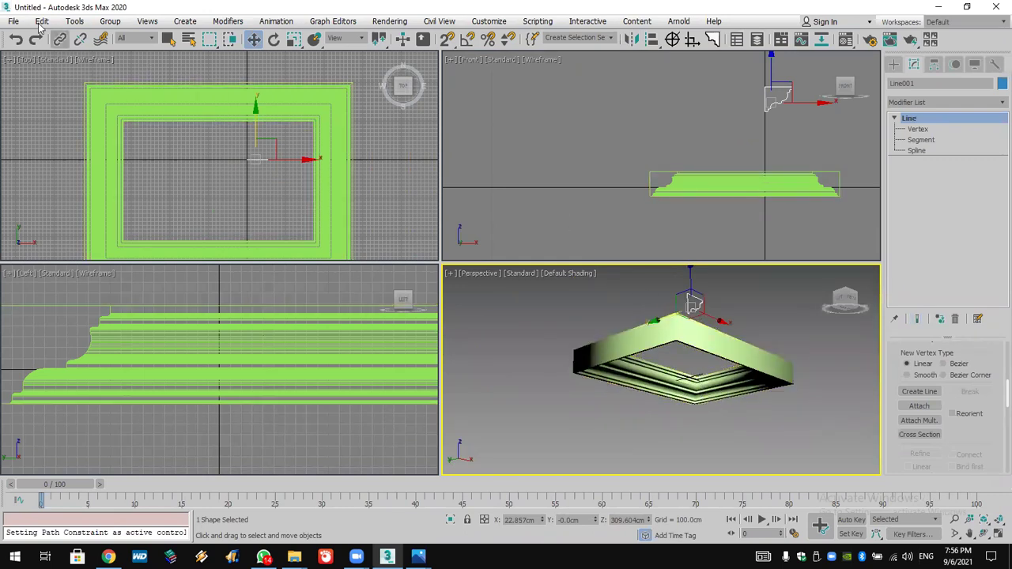
Reset the scene without saving the changes
click(14, 21)
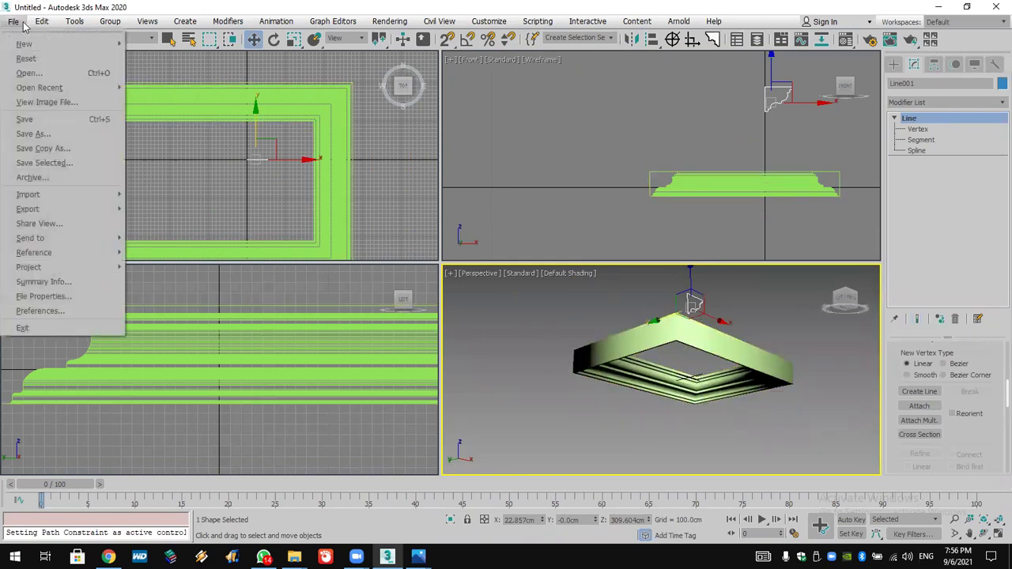
click(28, 60)
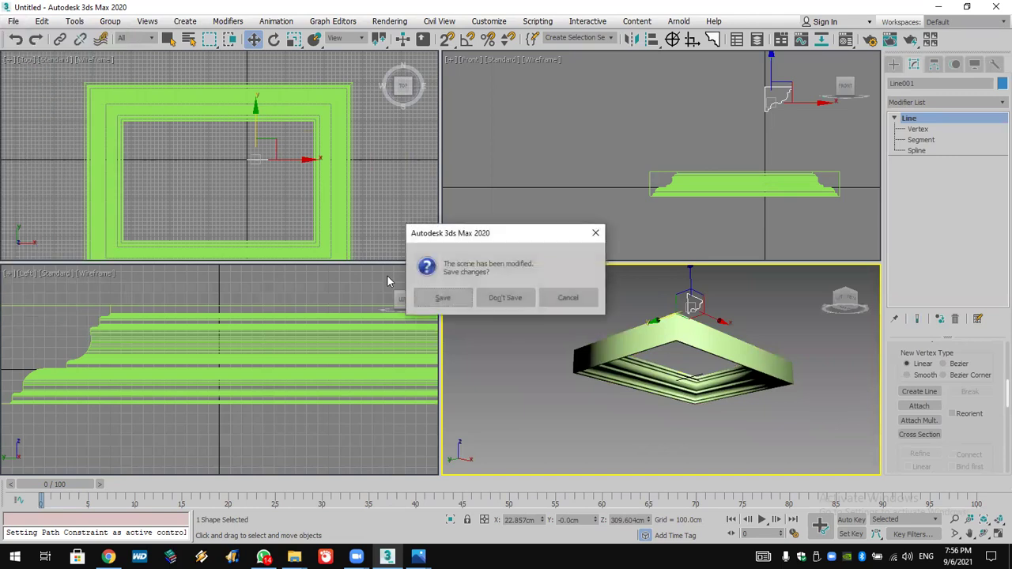
click(500, 298)
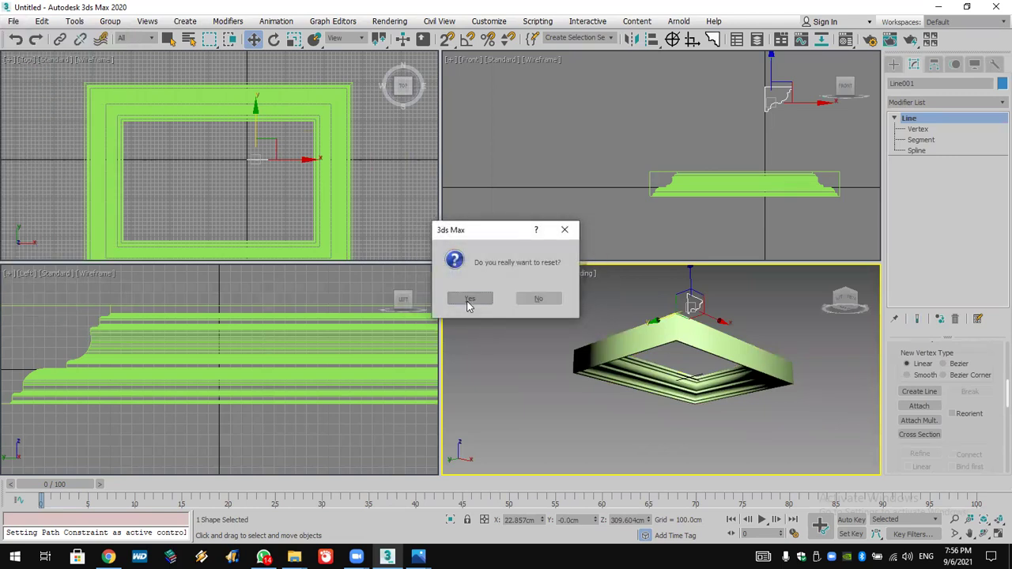
click(468, 299)
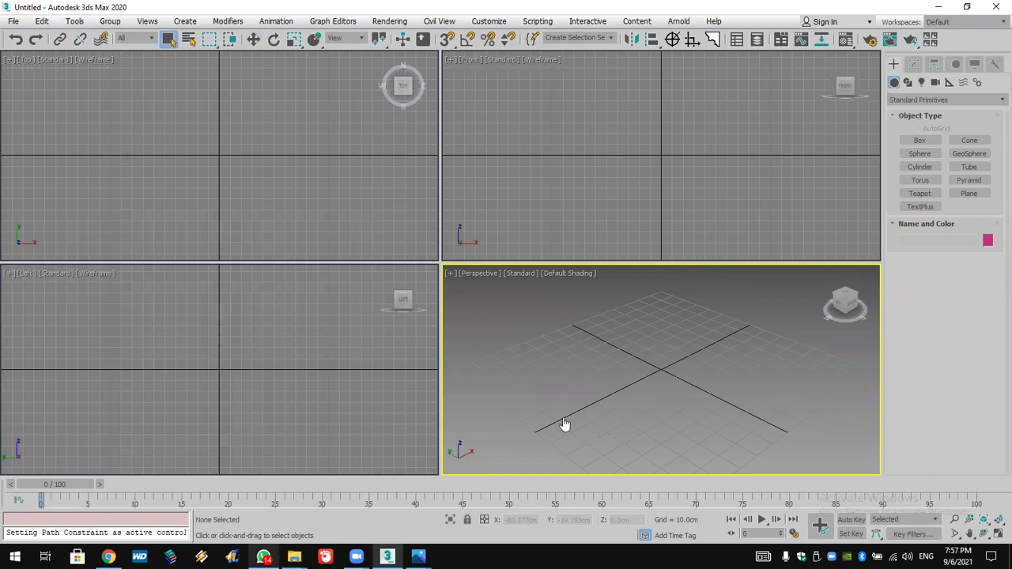
click(264, 556)
click(466, 299)
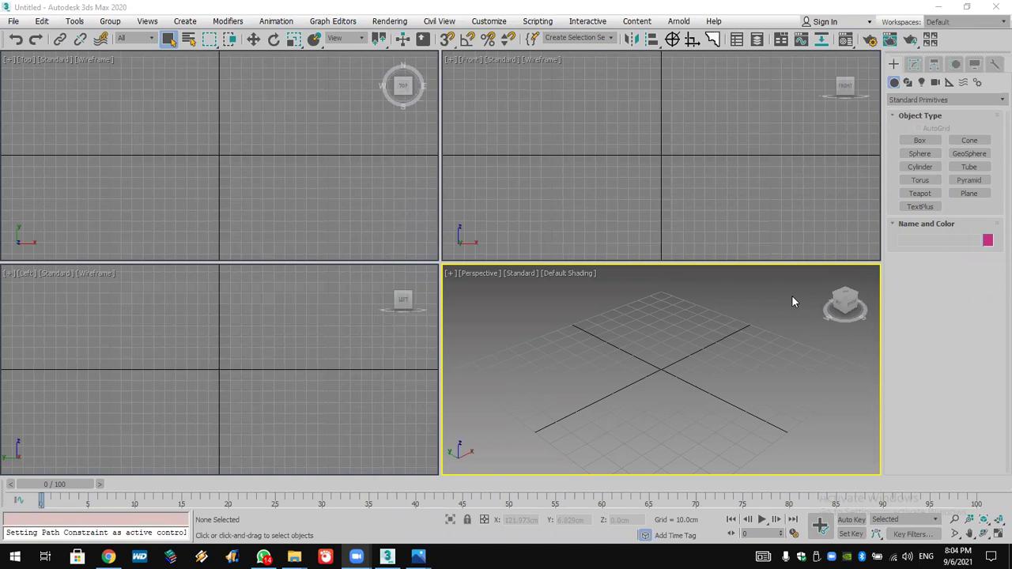
Start the Line spline tool
click(907, 84)
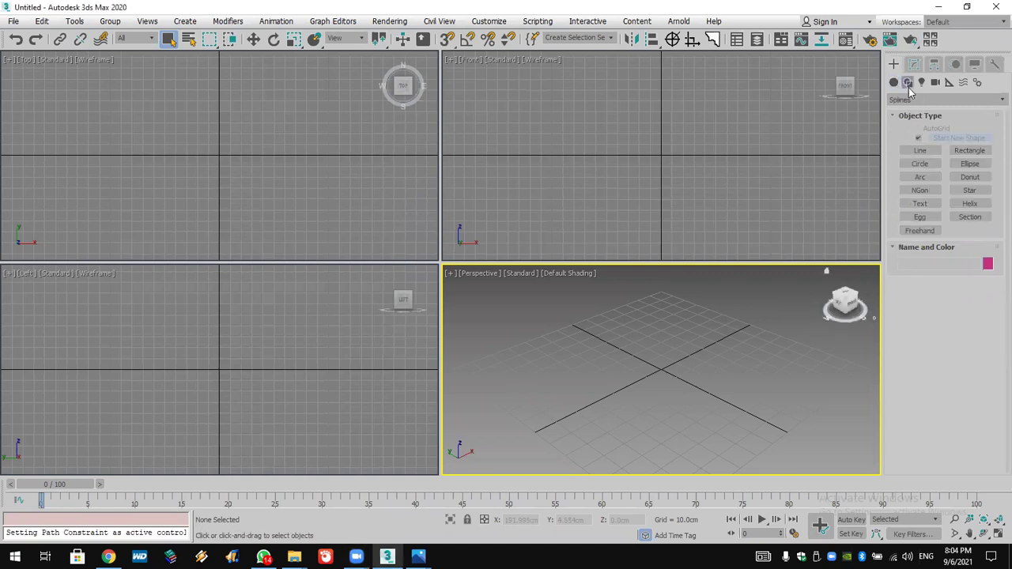
click(920, 151)
click(284, 85)
drag(323, 126, 304, 120)
click(168, 127)
key(BackSpace)
key(BackSpace)
key(BackSpace)
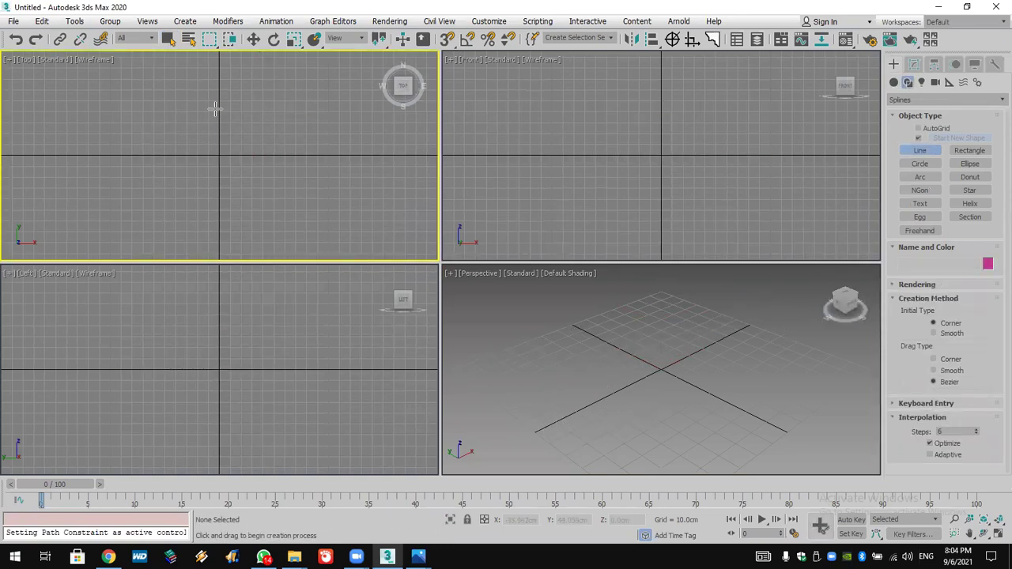
Draw an open six-point line in the Top view, with straight segments at the start and a winding Bezier curve towards the lower end
click(102, 80)
click(245, 76)
click(299, 123)
drag(309, 160, 299, 167)
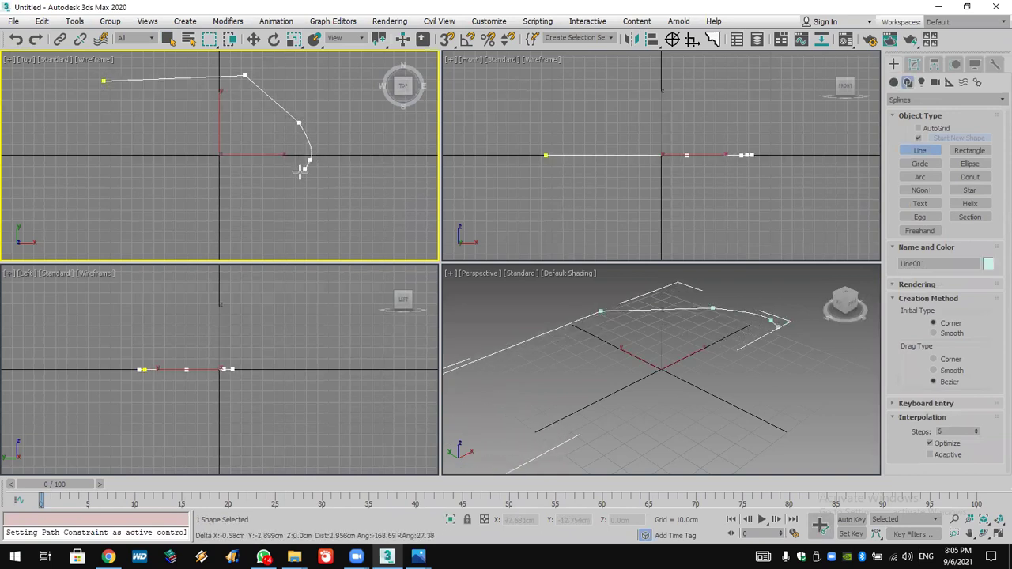
click(205, 161)
drag(182, 239, 129, 219)
right_click(124, 212)
middle_drag(698, 460, 854, 369)
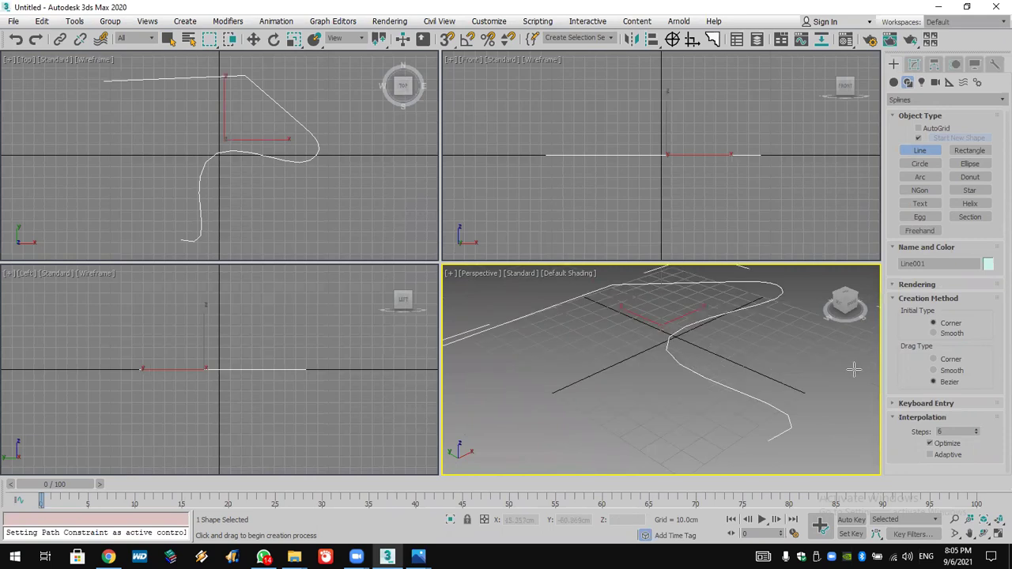
Set the line's radial rendering thickness to 5 cm
double_click(942, 263)
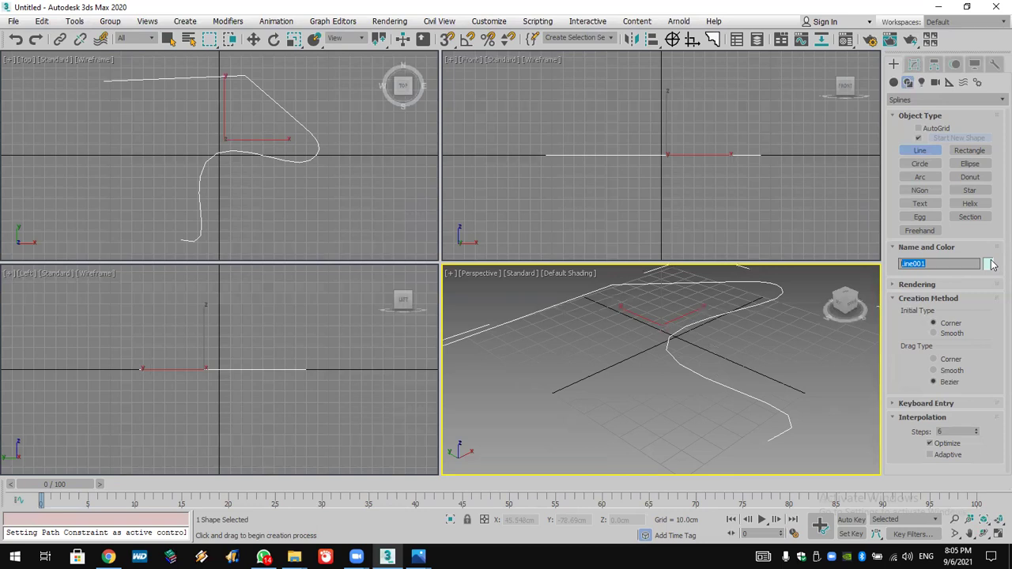
click(932, 287)
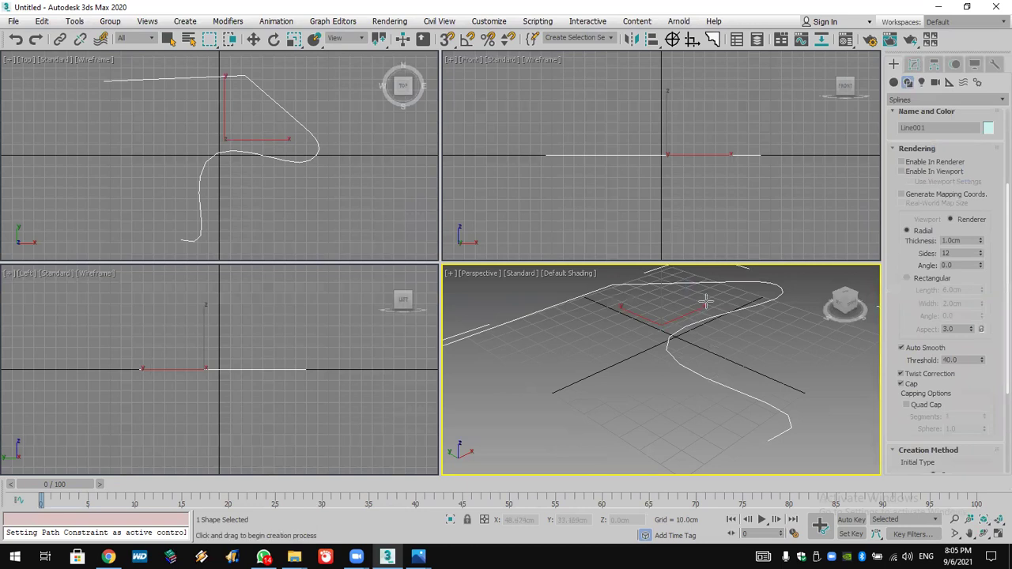
double_click(958, 241)
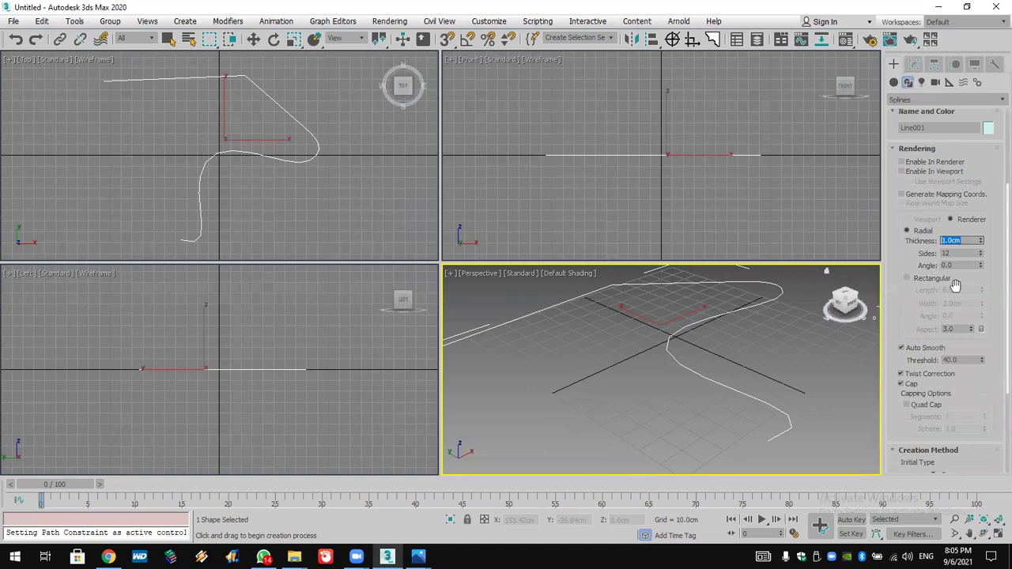
text(5)
key(Return)
click(982, 536)
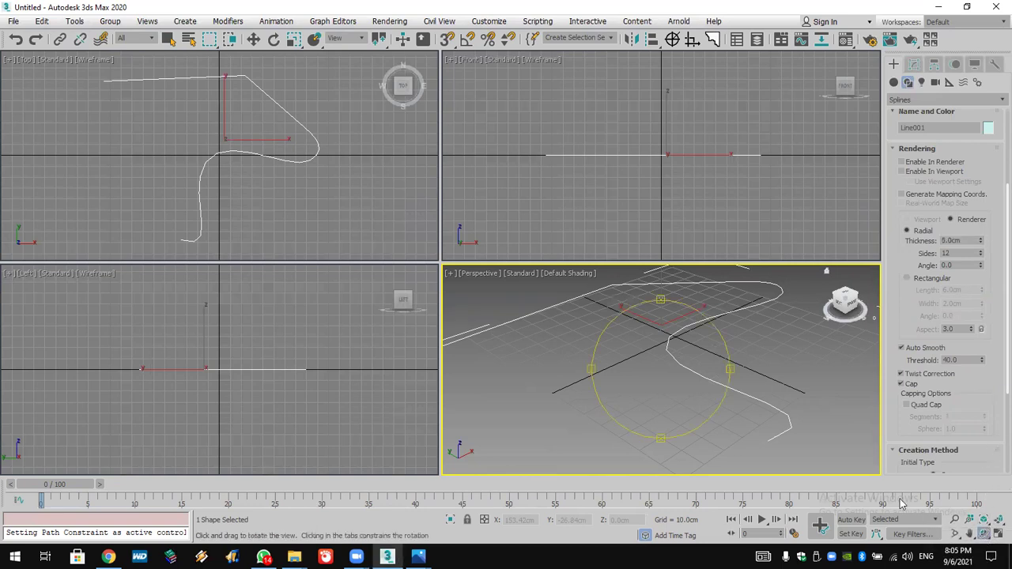
drag(682, 393, 654, 379)
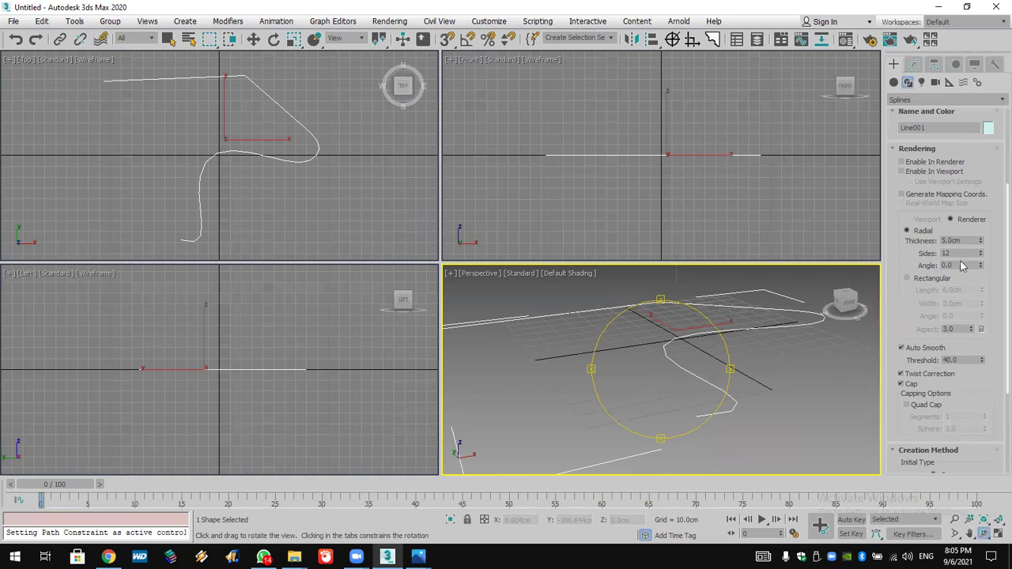
Set the line's radial rendering thickness to 20 cm and enable it in the renderer and viewport
drag(963, 240, 900, 239)
text(20)
key(Return)
drag(694, 353, 676, 363)
key(Escape)
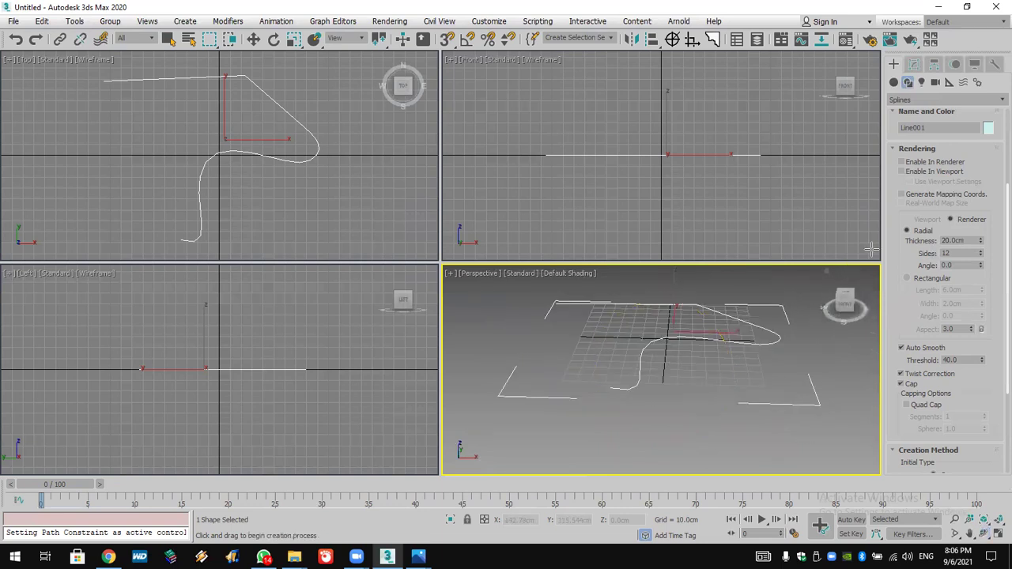
click(928, 173)
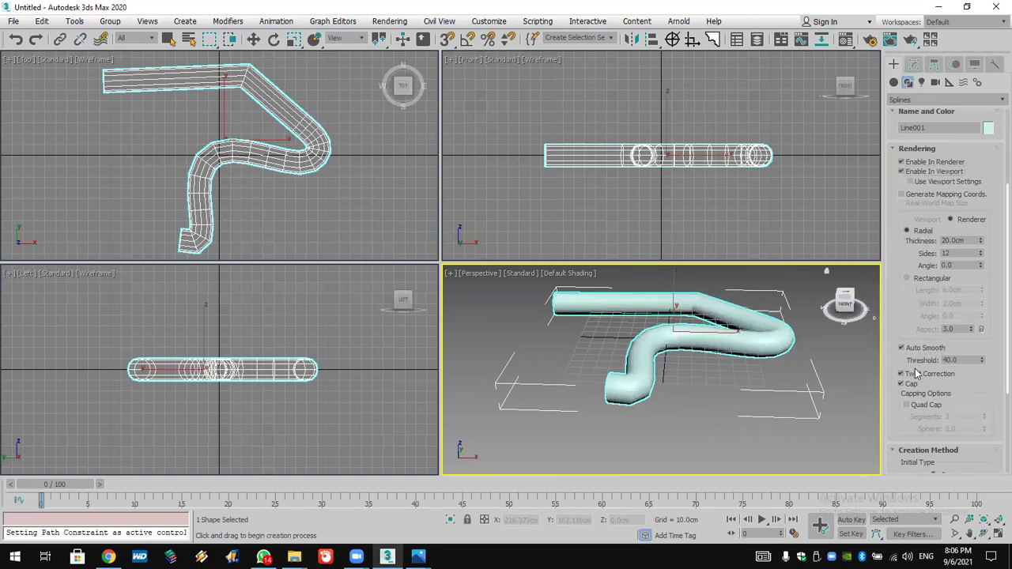
Switch the line's rendering to a rectangular section and increase its length to 31.5 cm
click(931, 278)
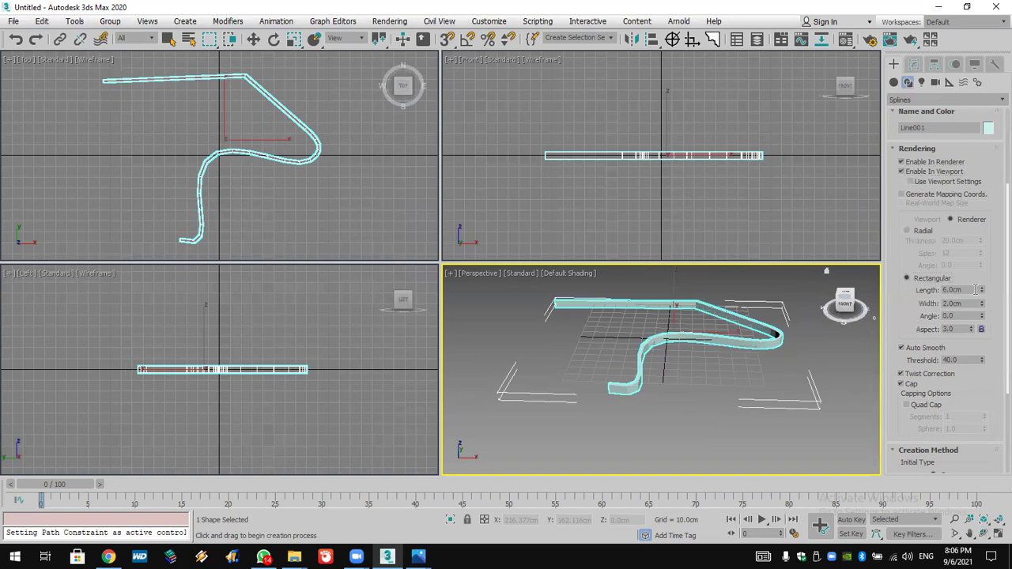
drag(982, 289, 879, 16)
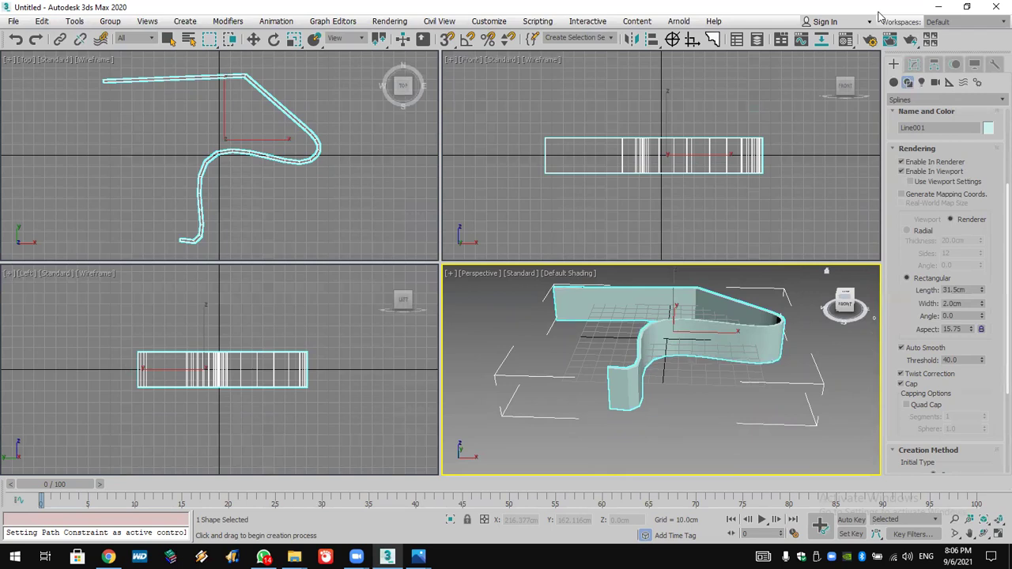
Show the viewport polygon statistics and convert the thickened line to an Editable Poly
key(7)
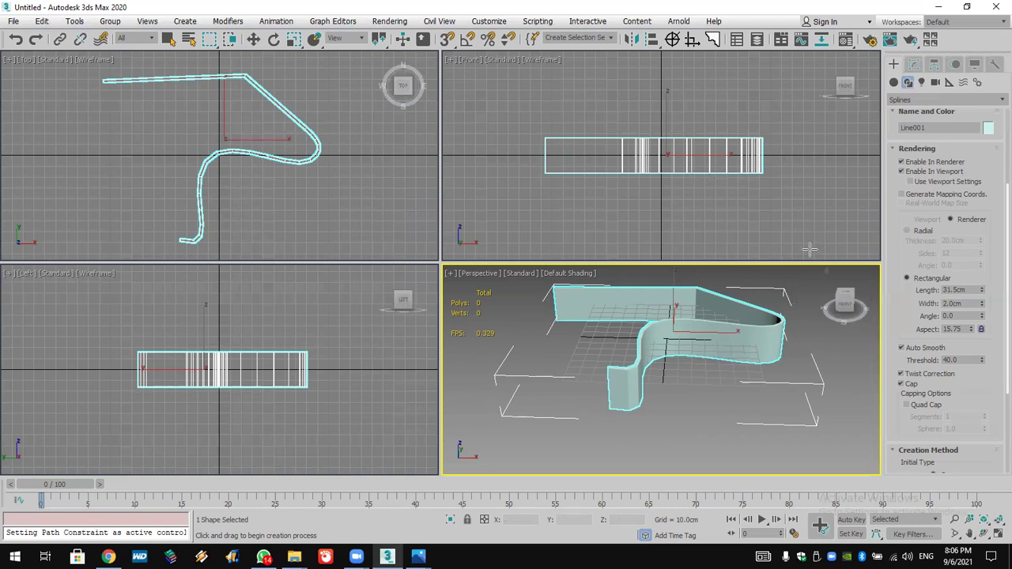
drag(903, 218, 896, 261)
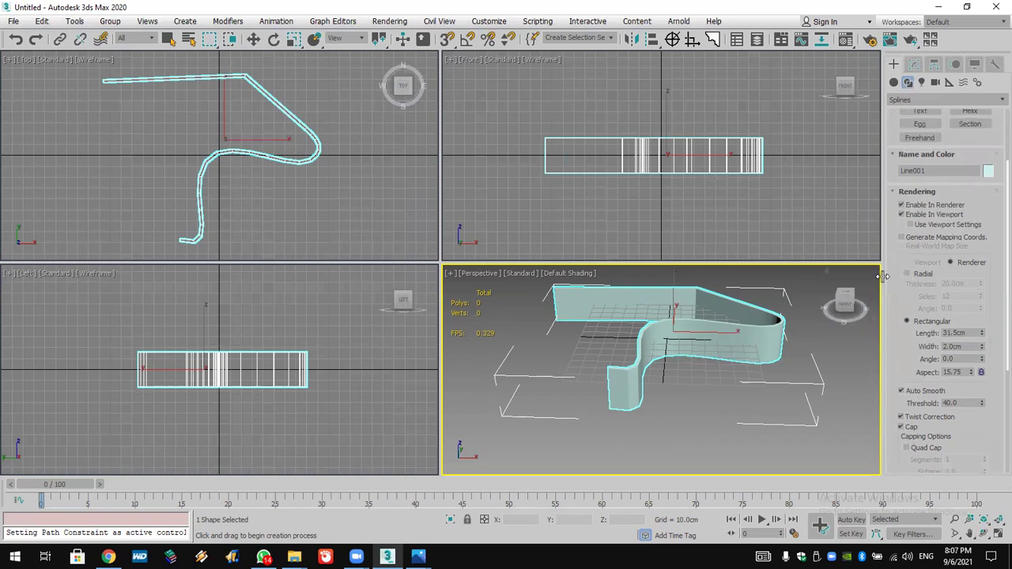
middle_drag(723, 318, 712, 346)
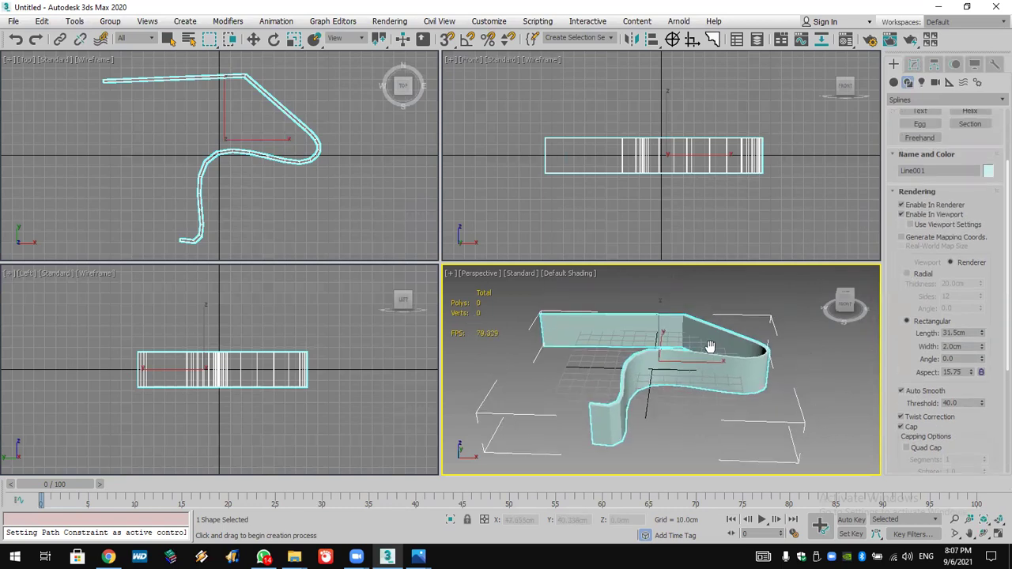
right_click(604, 326)
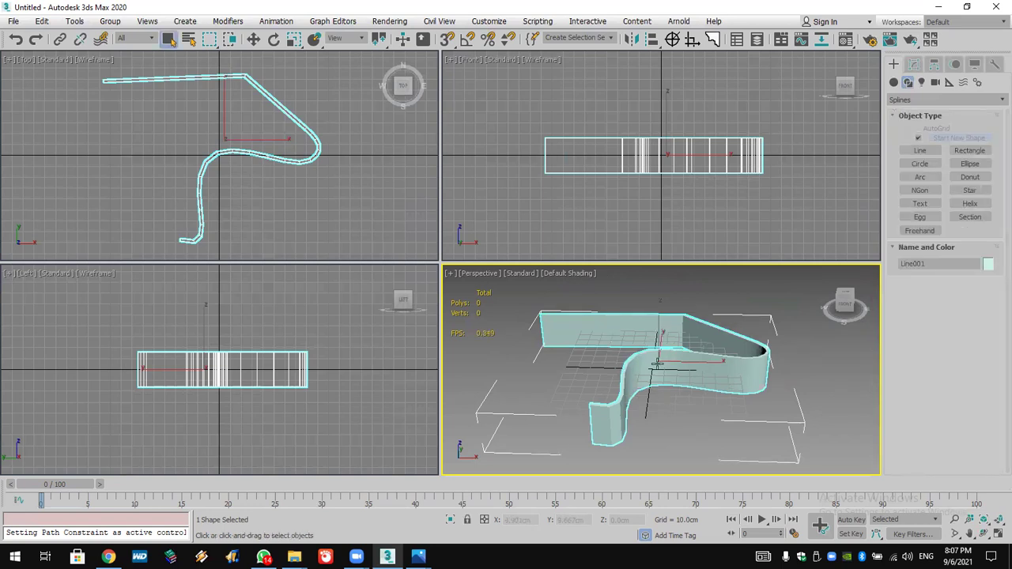
right_click(626, 336)
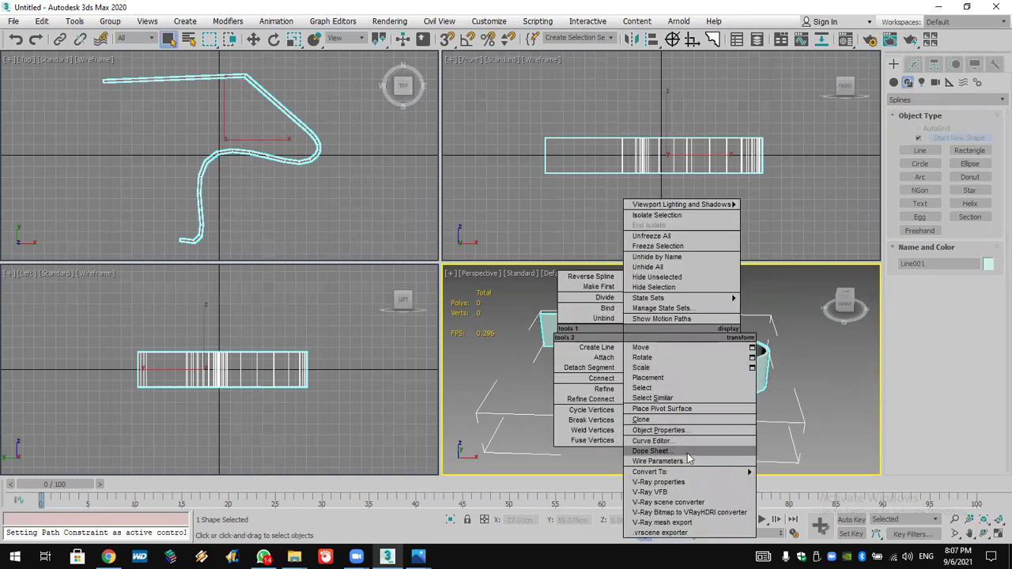
mouse_move(696, 473)
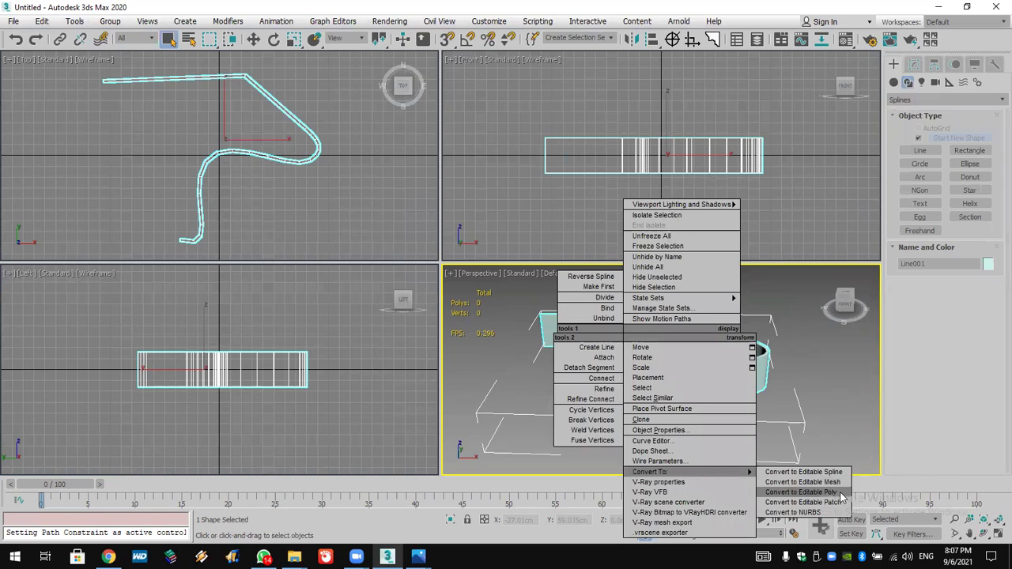
click(801, 492)
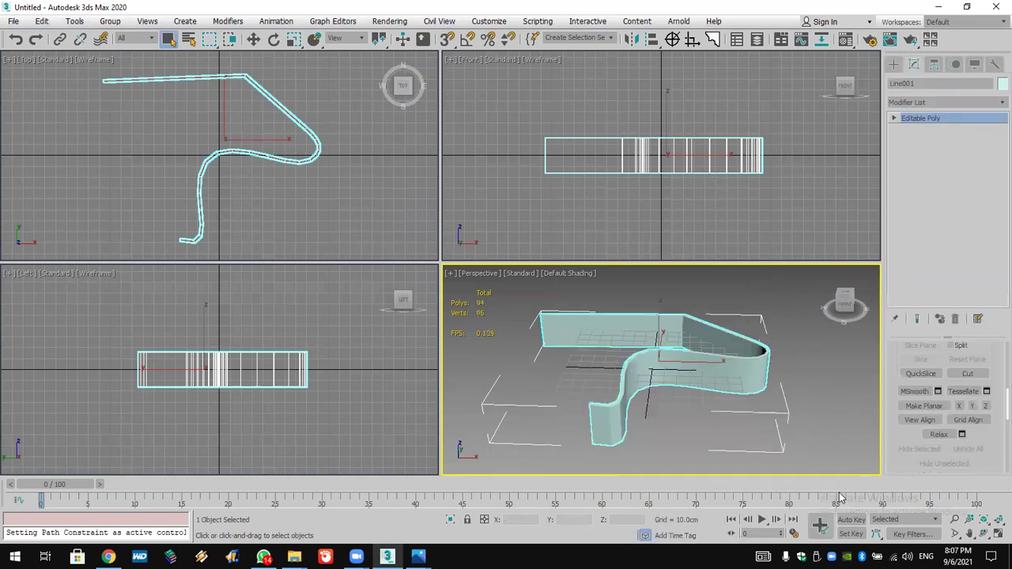
right_click(613, 339)
mouse_move(692, 469)
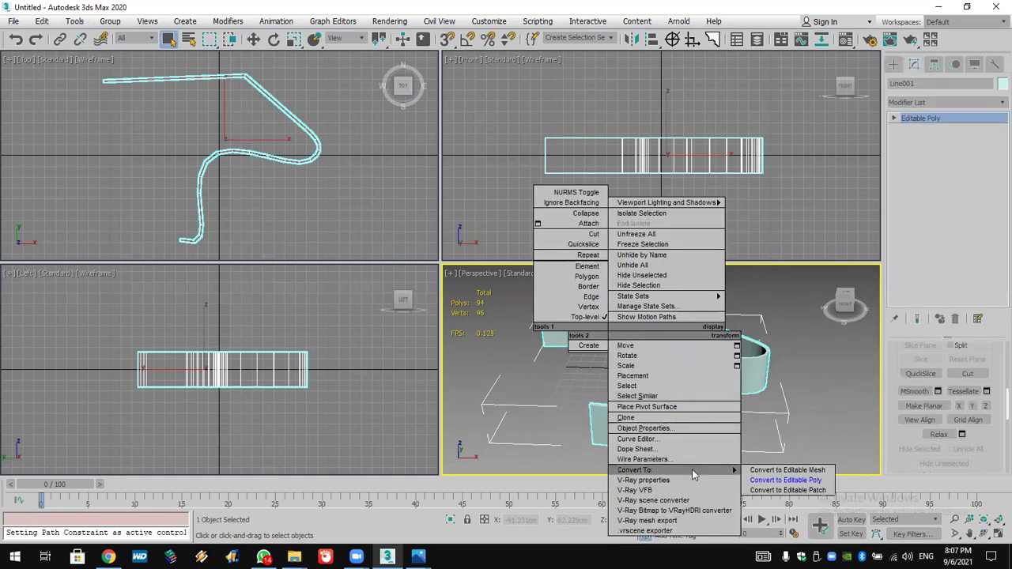
click(799, 396)
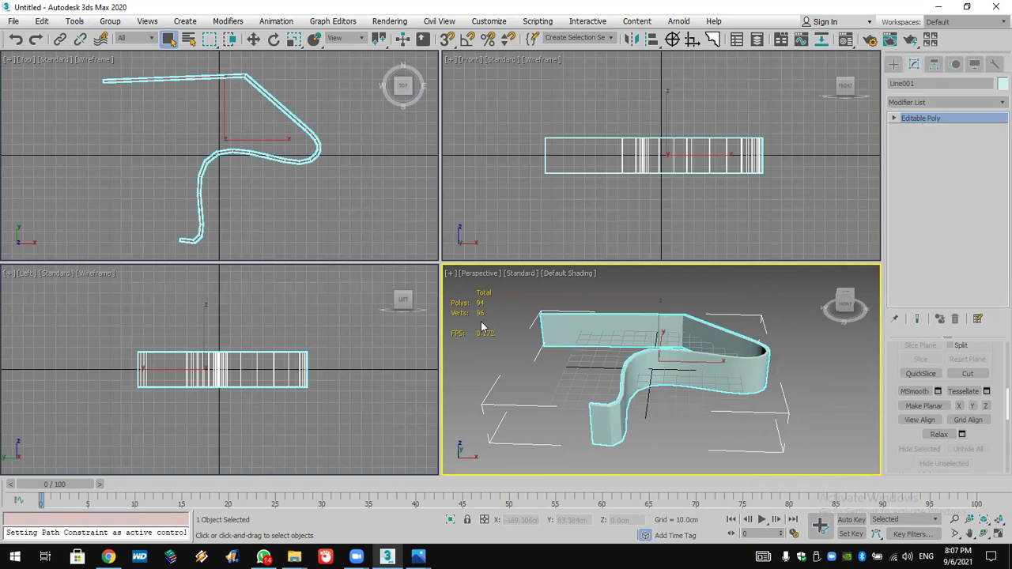
Create a long thin cylinder from the Front view that passes through the straight part of the wall, and reselect the wall
click(894, 64)
click(894, 82)
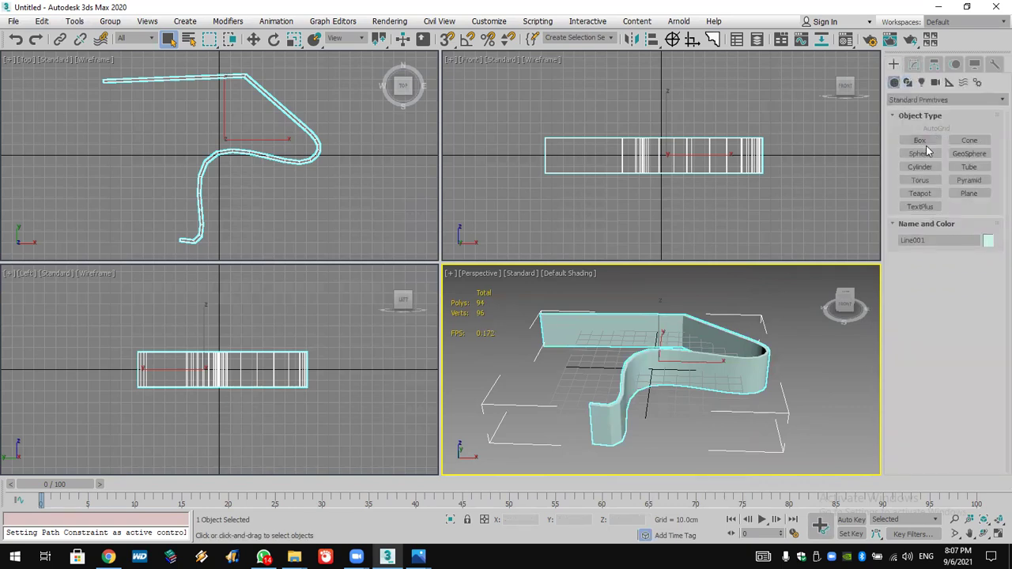
click(919, 153)
click(921, 141)
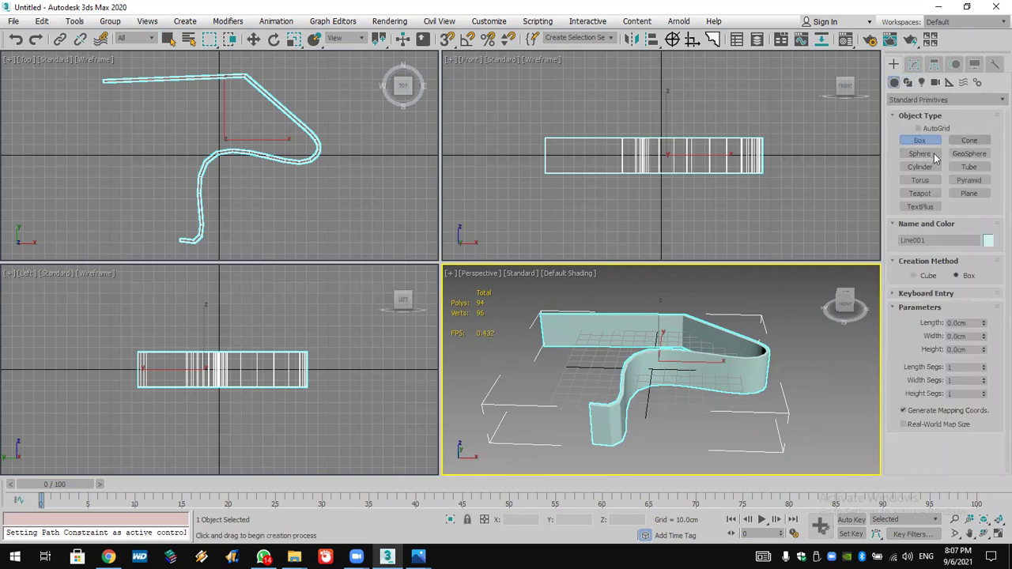
click(920, 166)
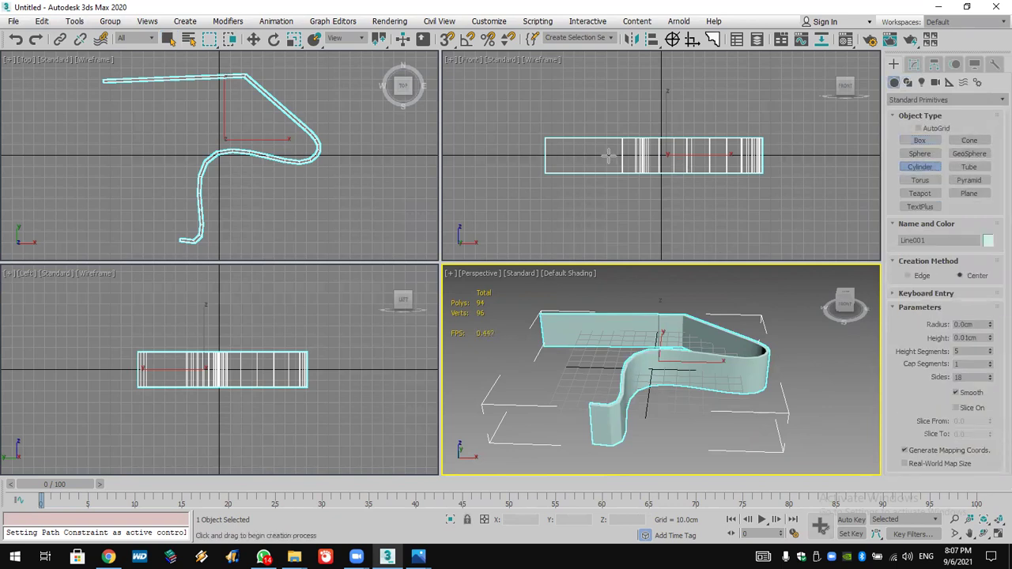
drag(603, 155, 609, 155)
click(648, 321)
right_click(650, 324)
click(650, 324)
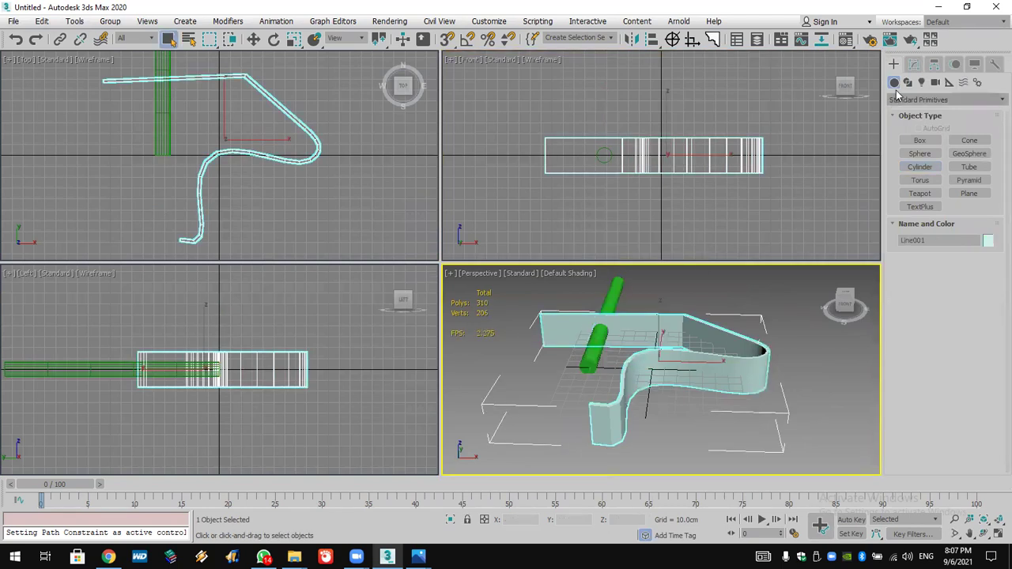
Subtract the cylinder from the wall with ProBoolean and inspect the cut-out up close
click(902, 100)
click(910, 136)
click(969, 193)
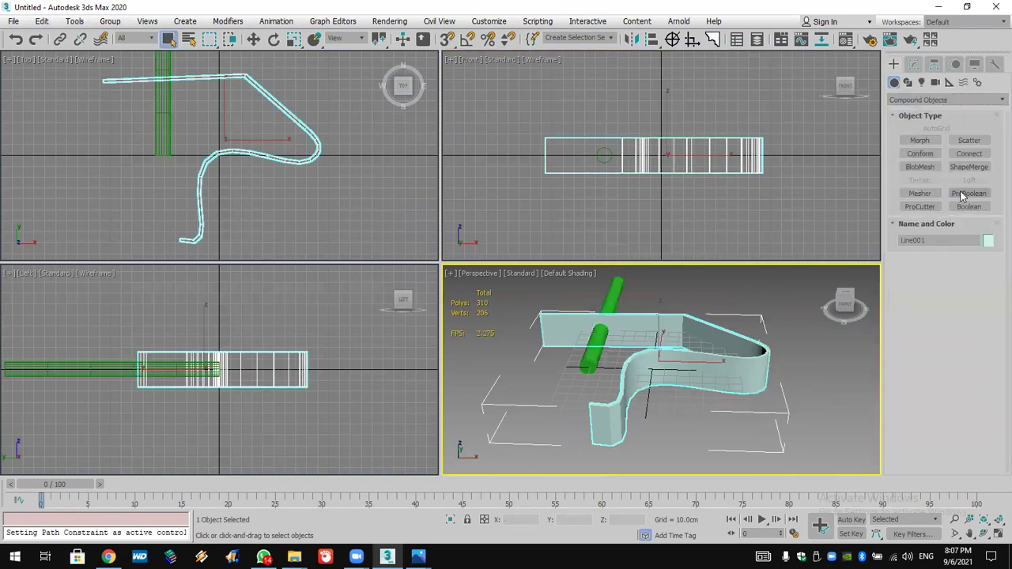
click(958, 276)
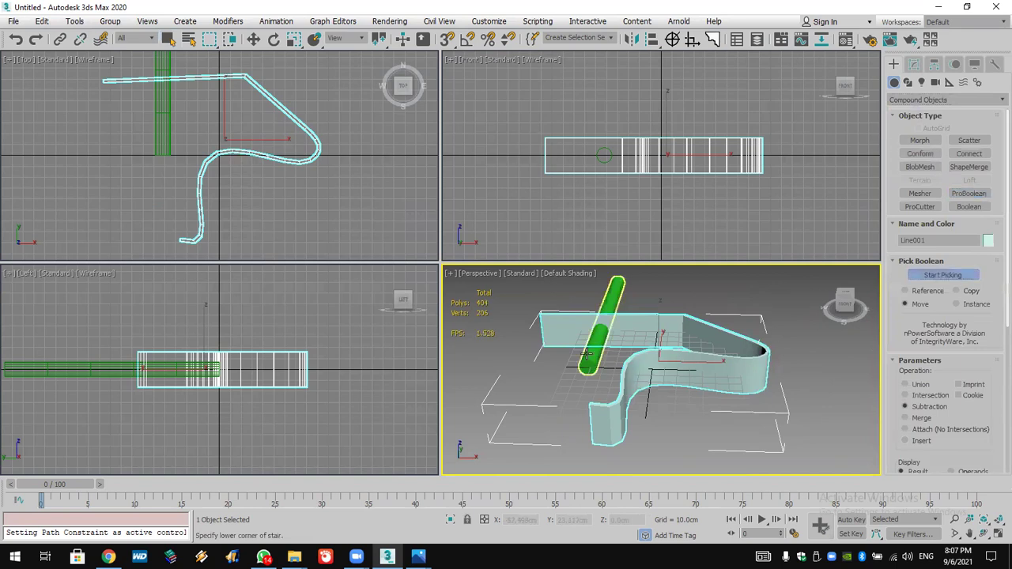
click(605, 332)
key(w)
scroll(625, 295, up, 3)
mouse_move(624, 289)
alt+middle_down()
mouse_move(583, 348)
mouse_move(622, 293)
alt+middle_up()
Reset the scene without saving the changes
click(13, 21)
click(24, 57)
click(502, 297)
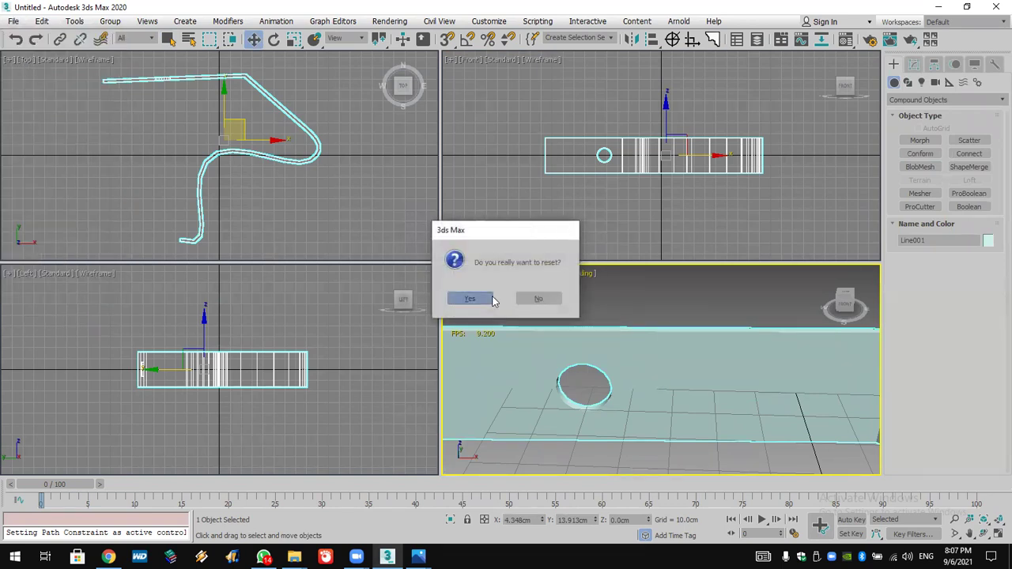
click(480, 296)
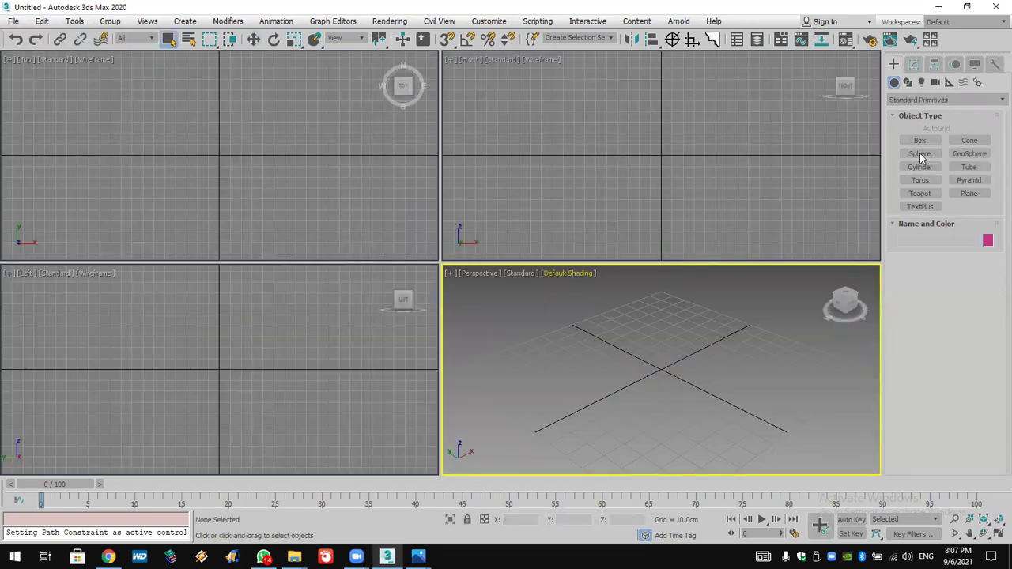
Draw an open, curved six-point line in the Top view with the Line spline tool
click(908, 82)
click(936, 151)
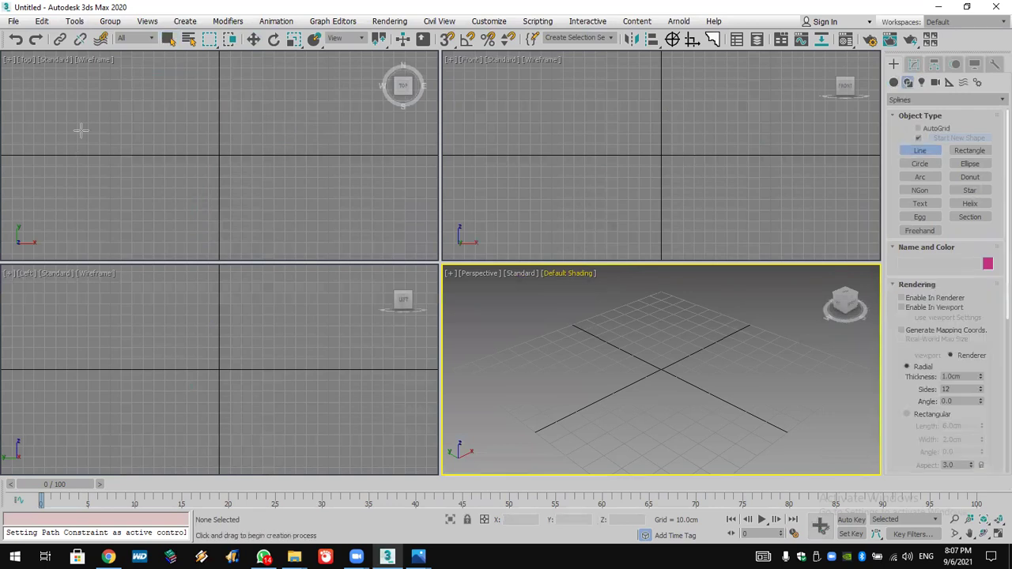
click(234, 78)
click(89, 122)
click(227, 139)
click(223, 188)
click(255, 146)
click(281, 150)
right_click(338, 197)
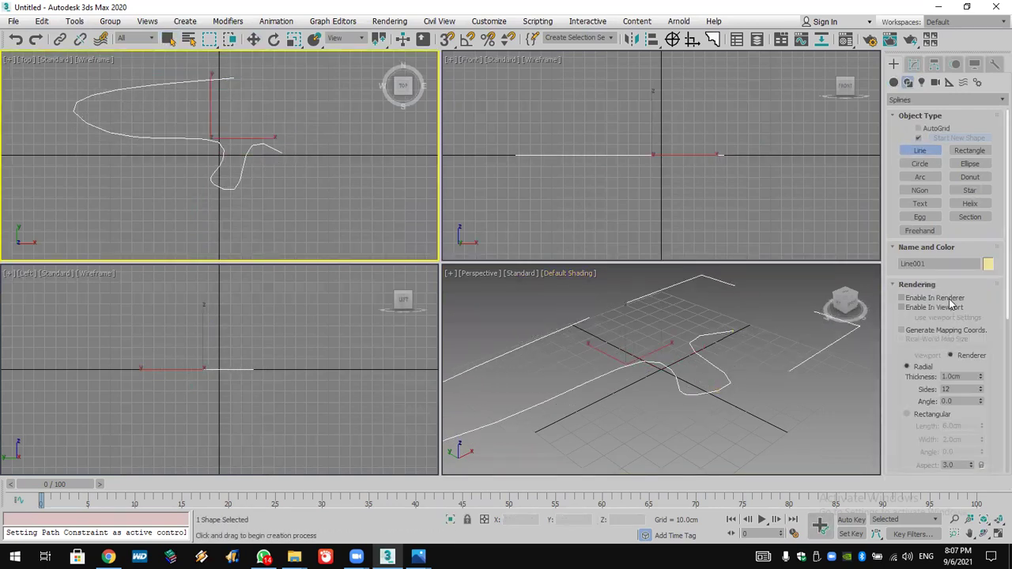
Enable the line in the renderer and viewport with a radial thickness of about 3.47 cm and 8 sides
click(902, 308)
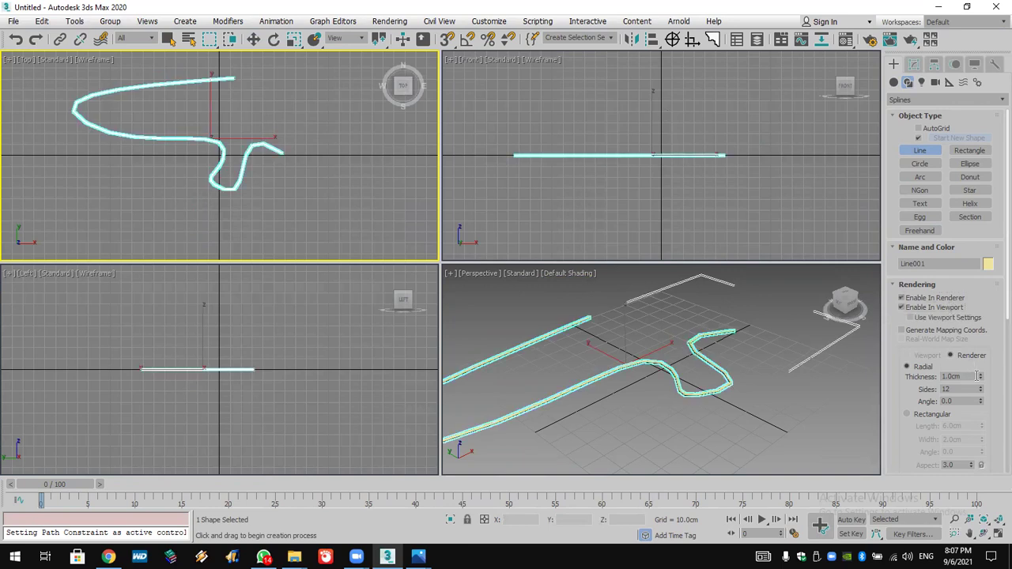
drag(983, 378, 982, 300)
scroll(651, 408, up, 5)
scroll(612, 423, down, 3)
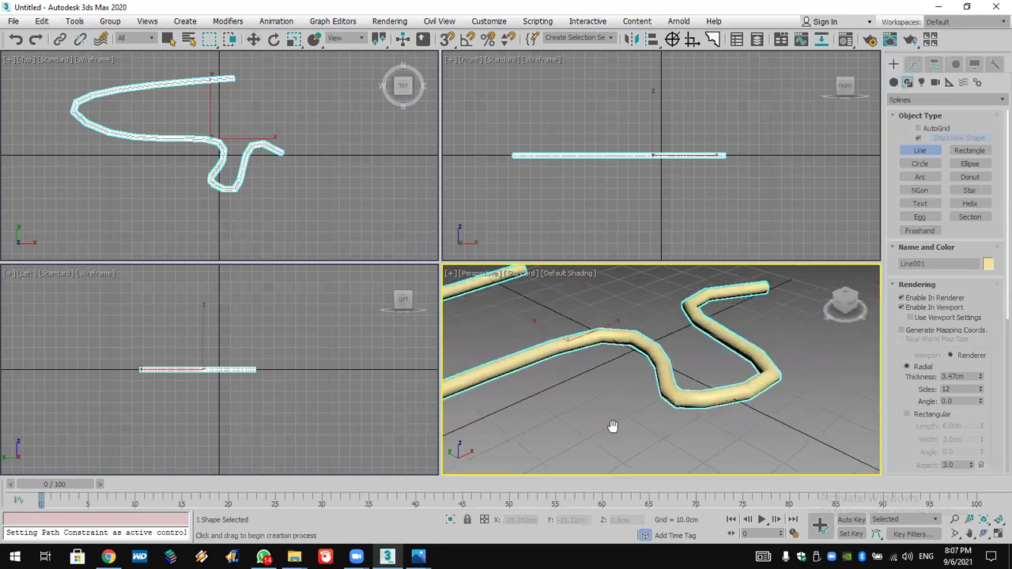
mouse_move(982, 393)
mouse_down()
mouse_move(985, 401)
mouse_move(979, 391)
mouse_up()
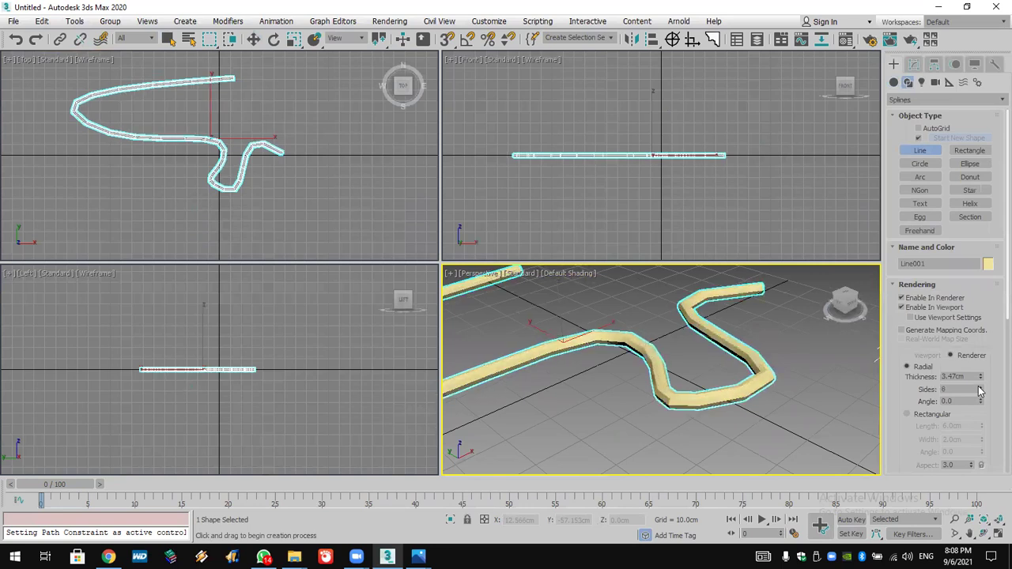
Switch the line's rendering to the 6 cm by 2 cm rectangular section and view the whole shape in perspective
click(933, 414)
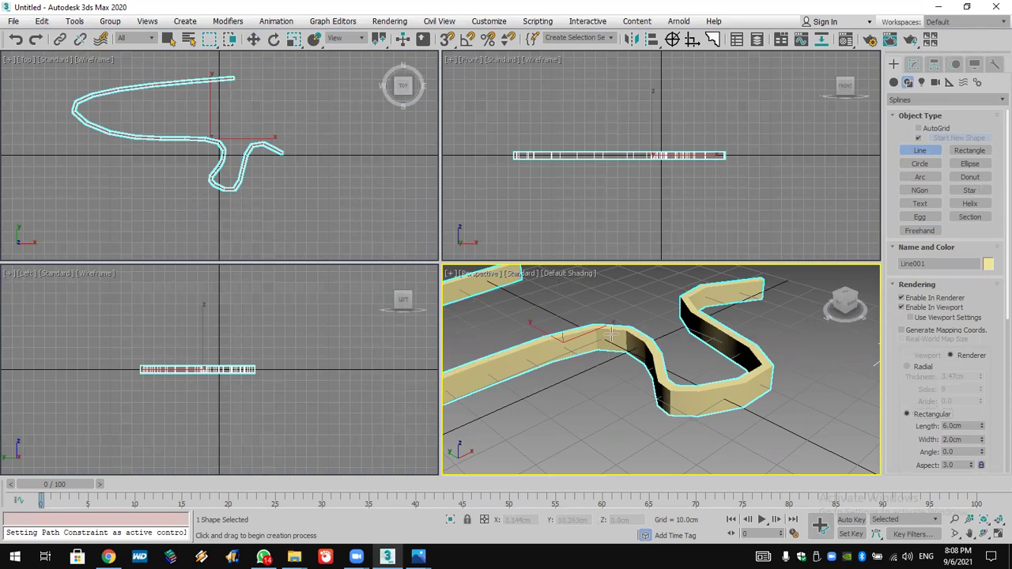
scroll(655, 381, down, 3)
scroll(654, 382, down, 2)
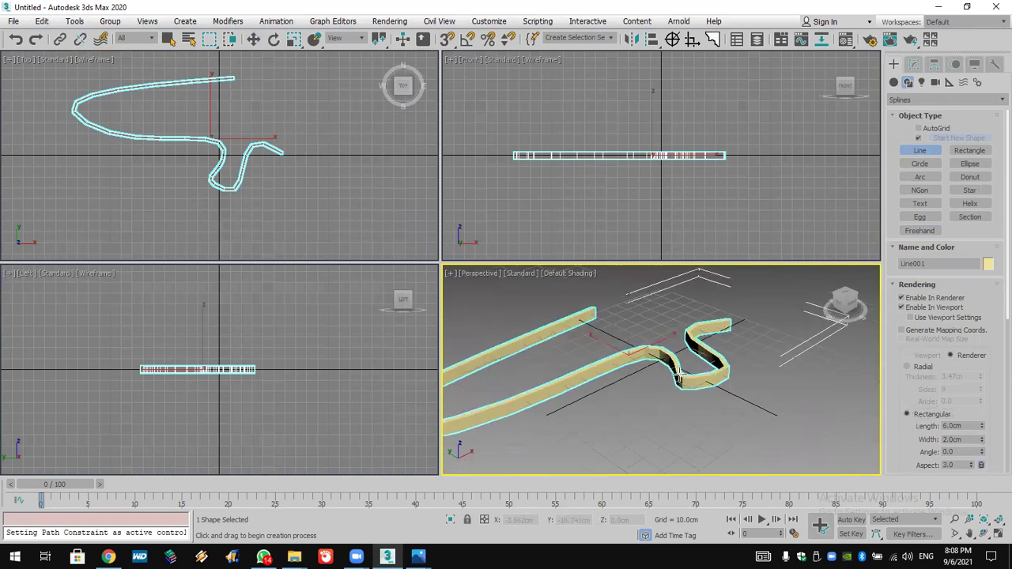
scroll(680, 371, down, 2)
scroll(680, 371, up, 5)
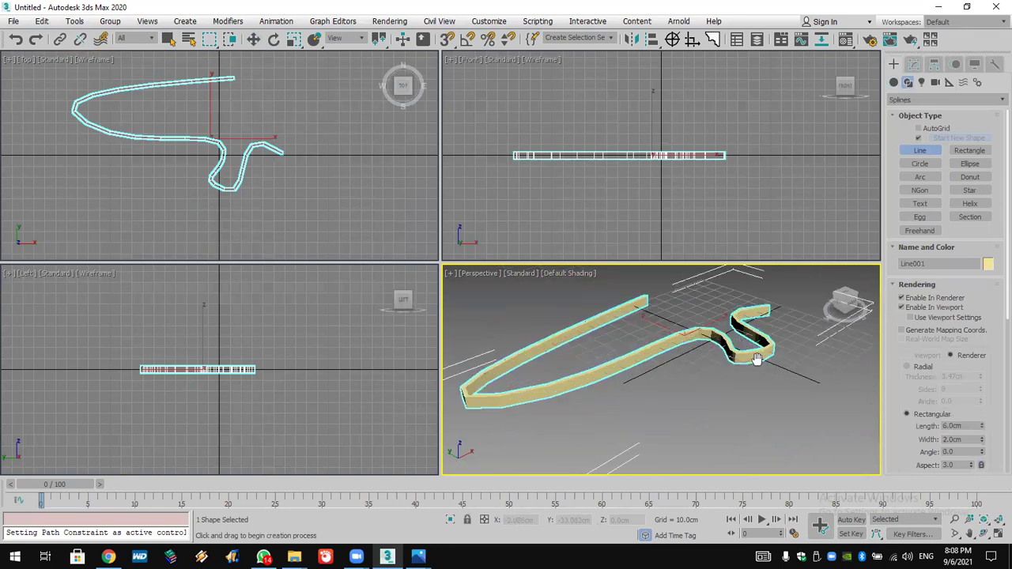
Turn off the line's thickness in the renderer and viewport and view its curved segments closely in the Top view
click(934, 307)
drag(888, 384, 887, 249)
scroll(184, 201, up, 3)
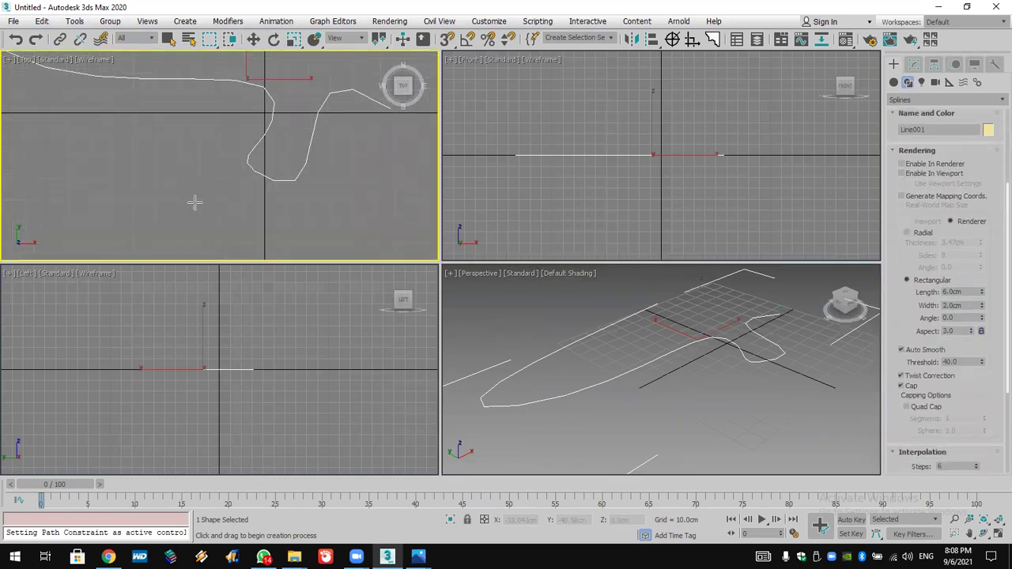
scroll(261, 186, up, 3)
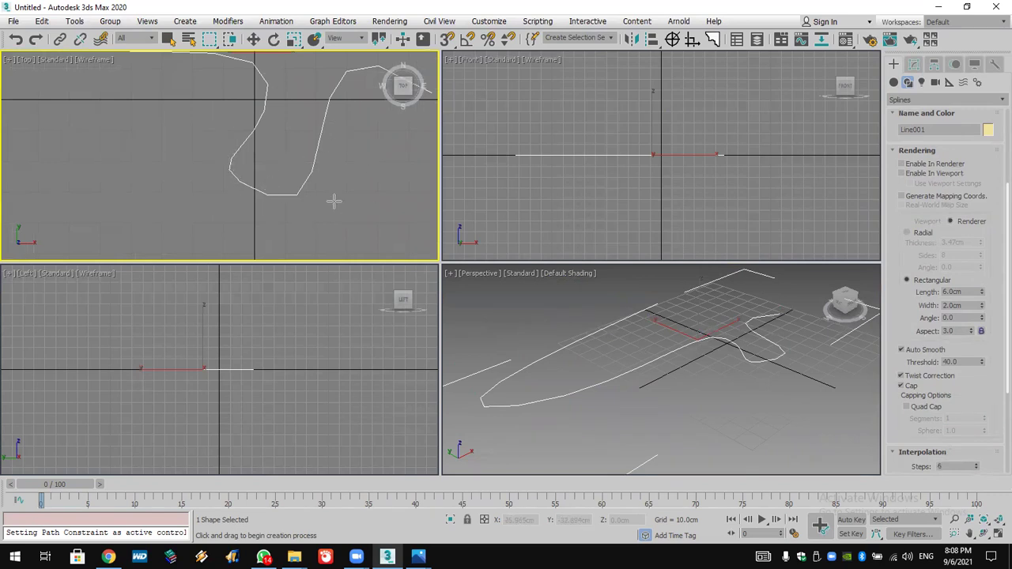
Smooth the line's curves by raising the interpolation steps to 24 and turning on Adaptive interpolation
scroll(909, 356, down, 5)
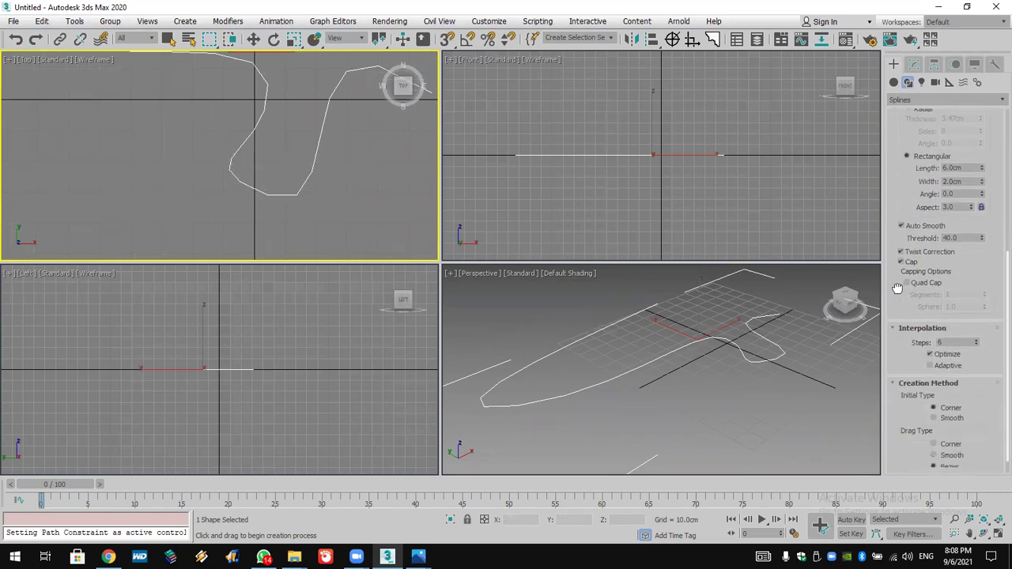
double_click(952, 321)
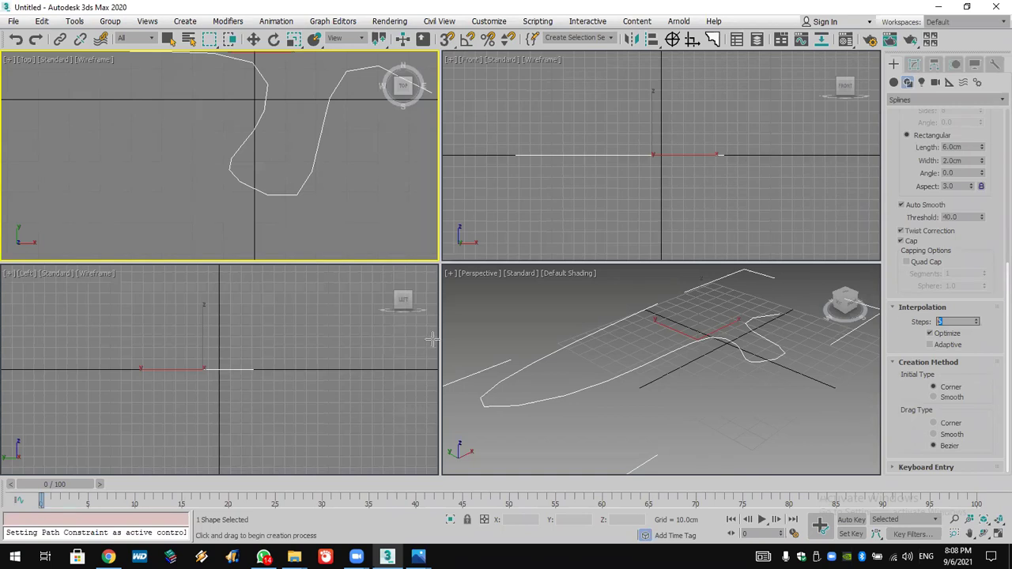
drag(978, 323, 983, 286)
drag(982, 334, 987, 310)
click(932, 345)
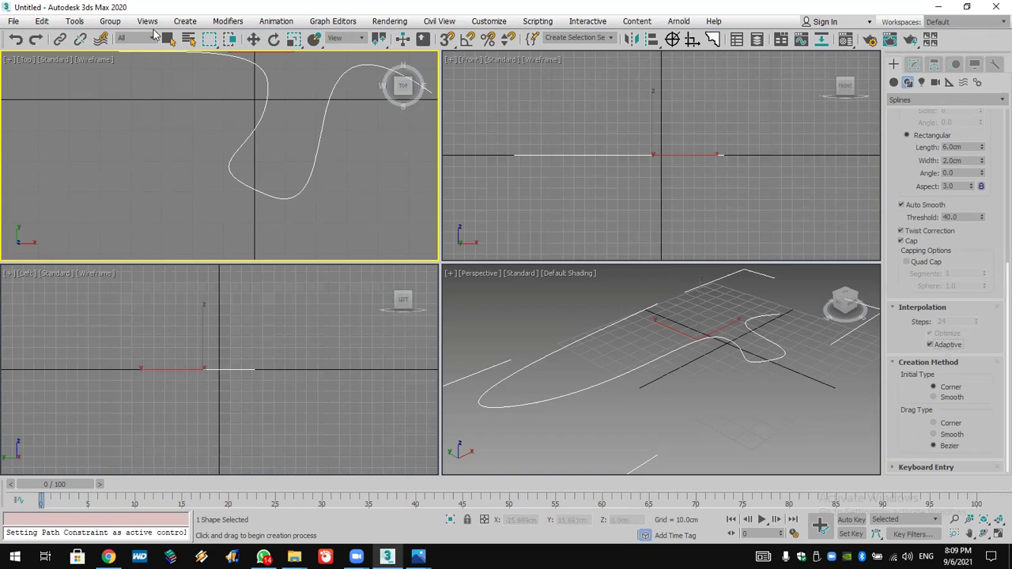
click(13, 22)
click(274, 170)
scroll(273, 166, up, 3)
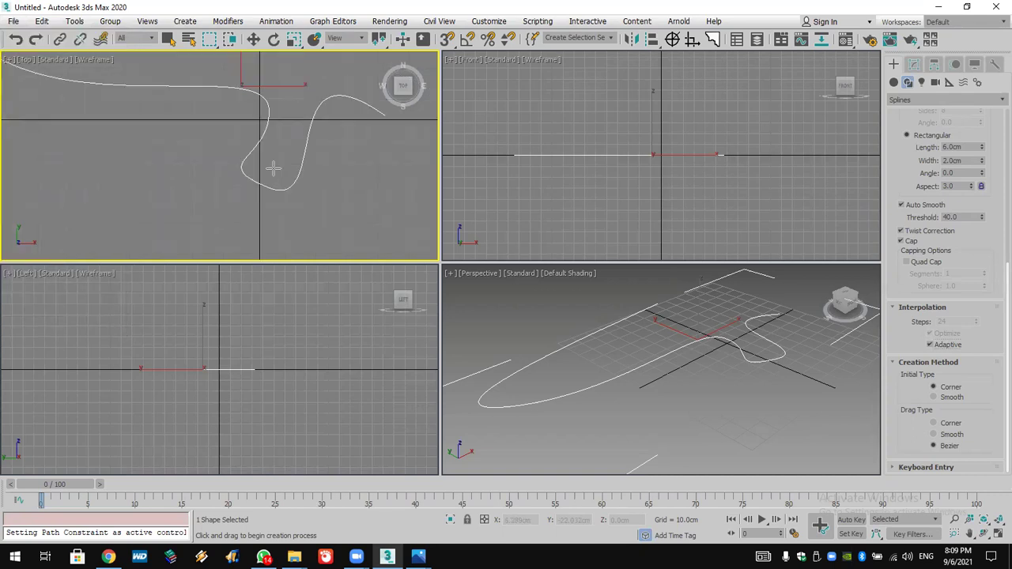
Change the line's leftmost vertex to the Corner type in the Top view
scroll(227, 117, down, 3)
middle_drag(237, 135, 247, 178)
scroll(218, 165, up, 2)
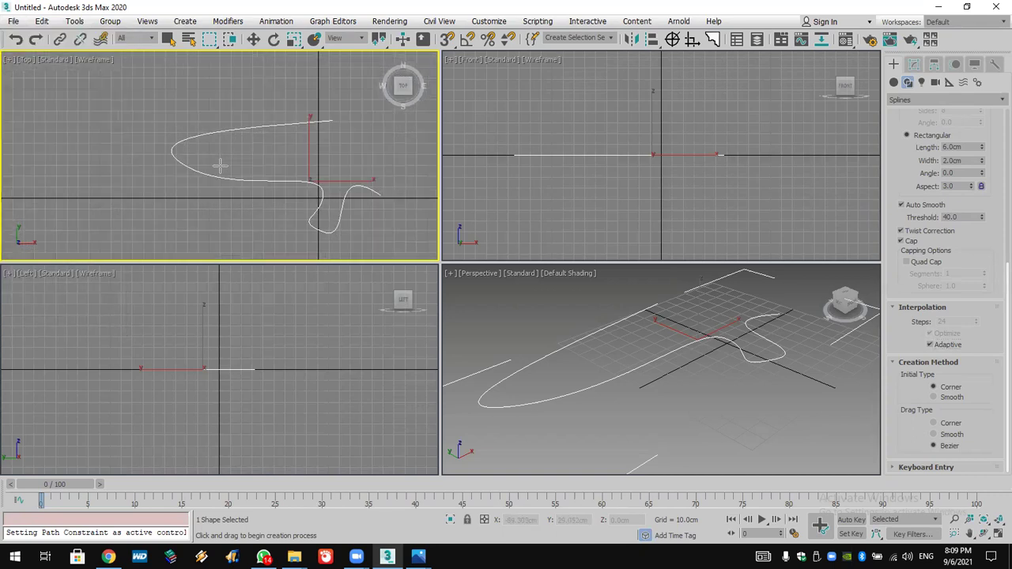
click(915, 67)
click(897, 120)
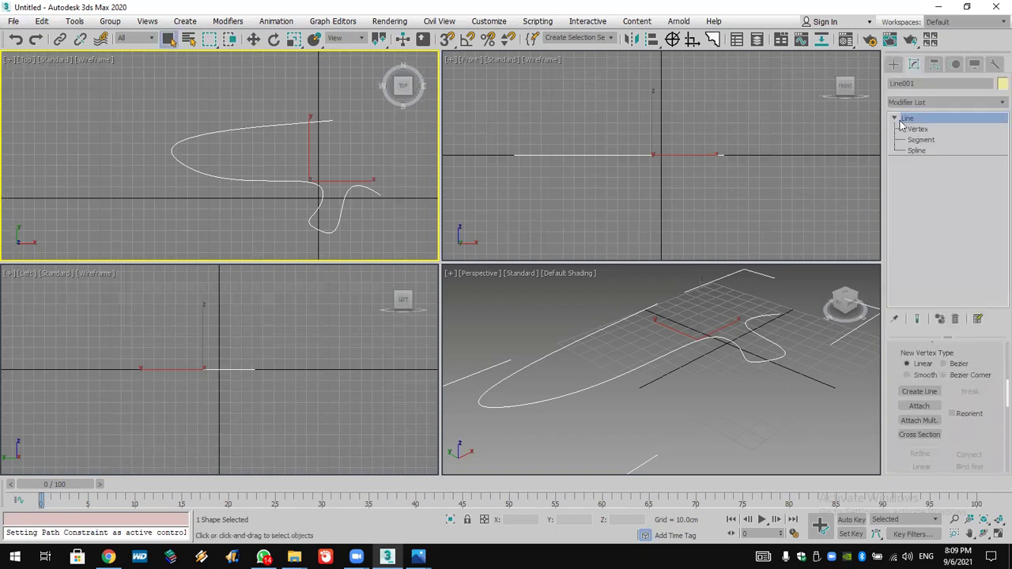
click(917, 130)
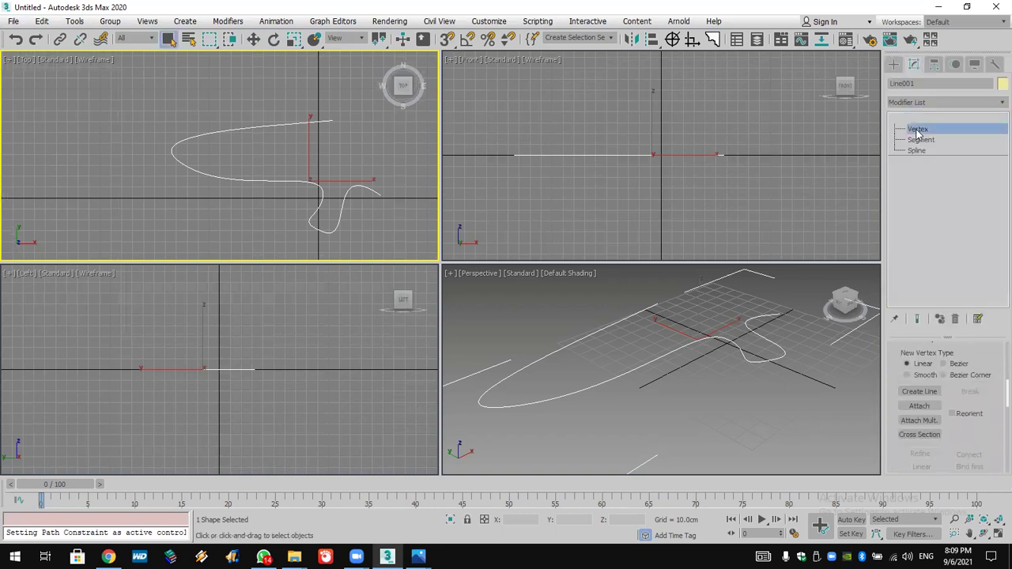
click(184, 164)
right_click(184, 162)
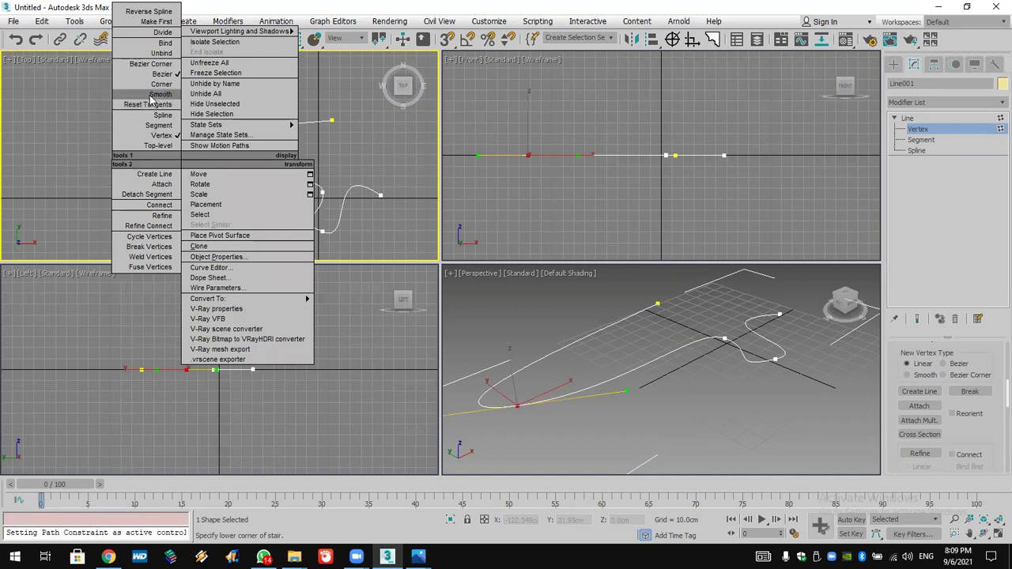
click(150, 94)
scroll(188, 167, up, 5)
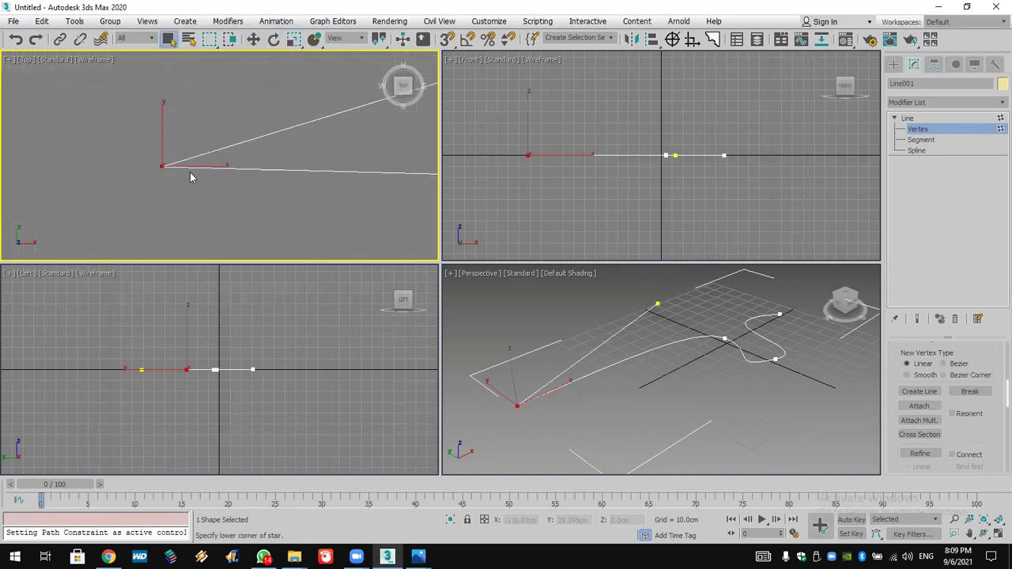
Convert the sharp leftmost vertex of the line to the Smooth type
right_click(164, 168)
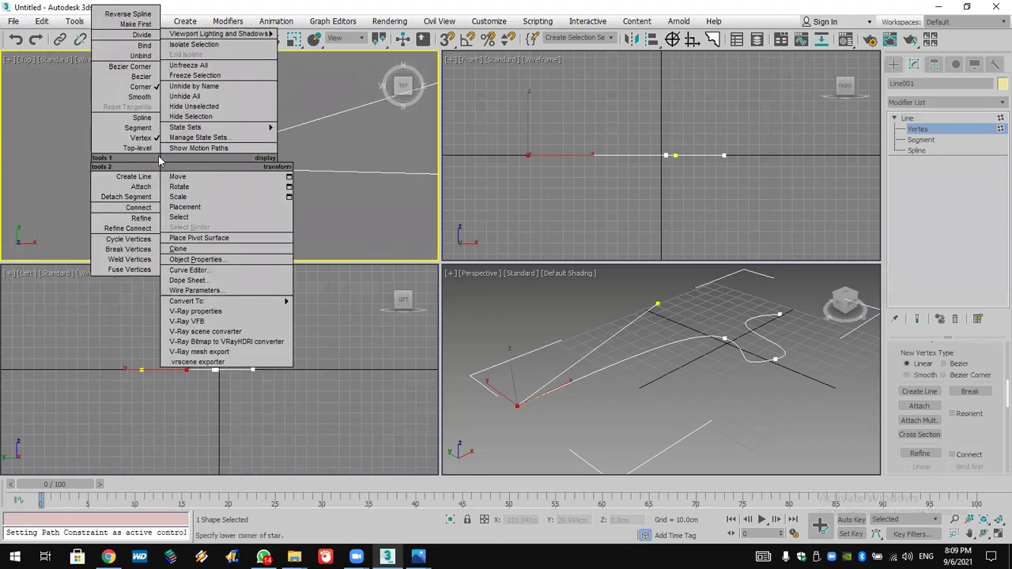
click(106, 97)
scroll(193, 142, down, 4)
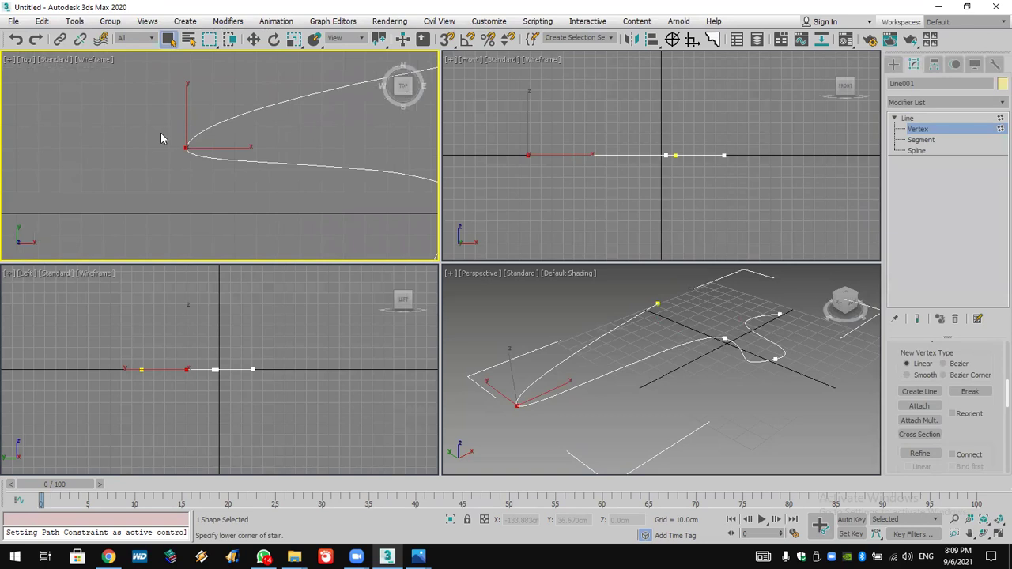
Convert the leftmost vertex to Bezier and lengthen its tangent handles to make the bend rounder
right_click(184, 155)
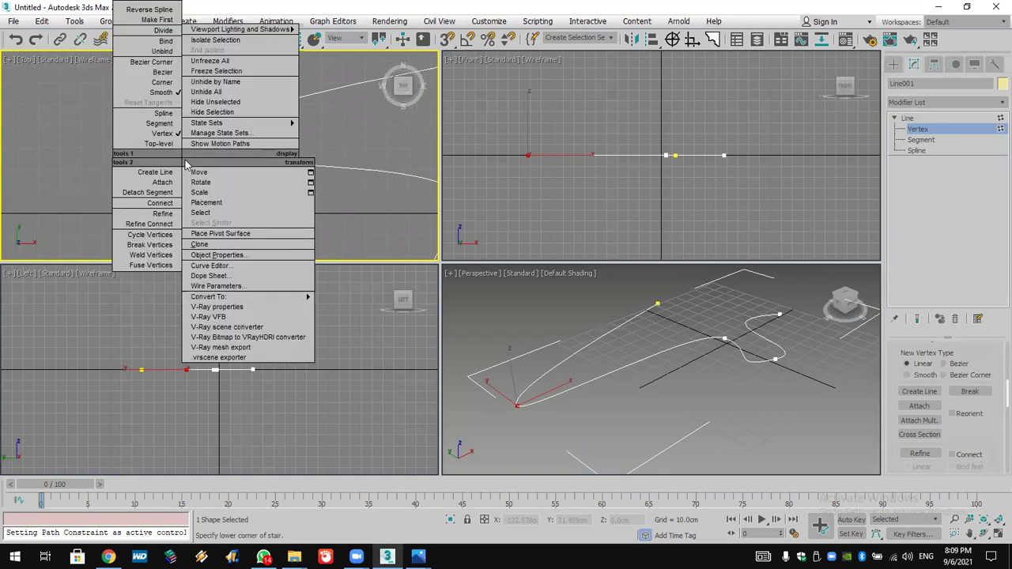
click(134, 79)
click(254, 39)
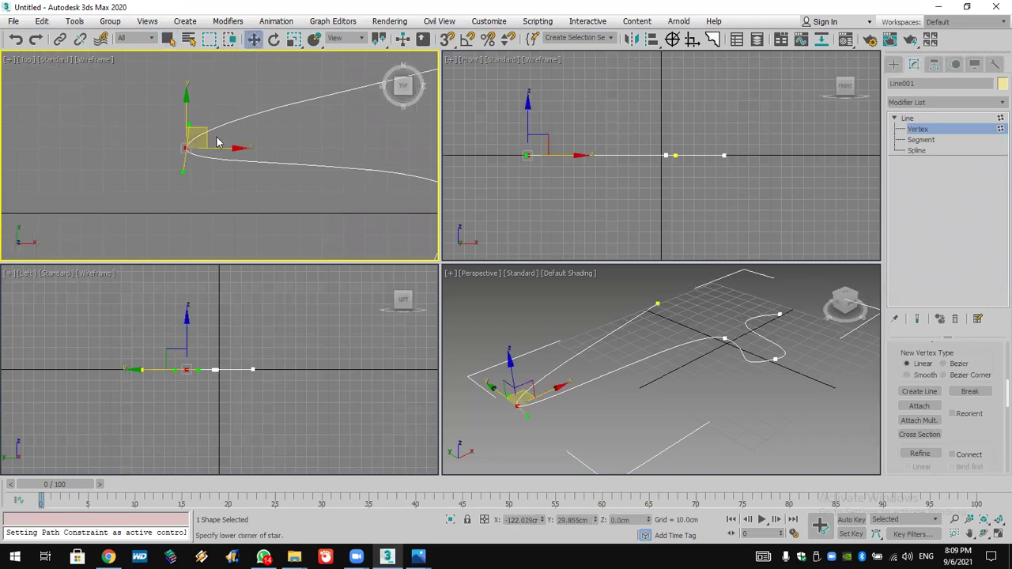
drag(187, 169, 192, 221)
Convert the leftmost vertex to Bezier Corner and reshape the two adjoining curves by moving each tangent handle independently
right_click(185, 158)
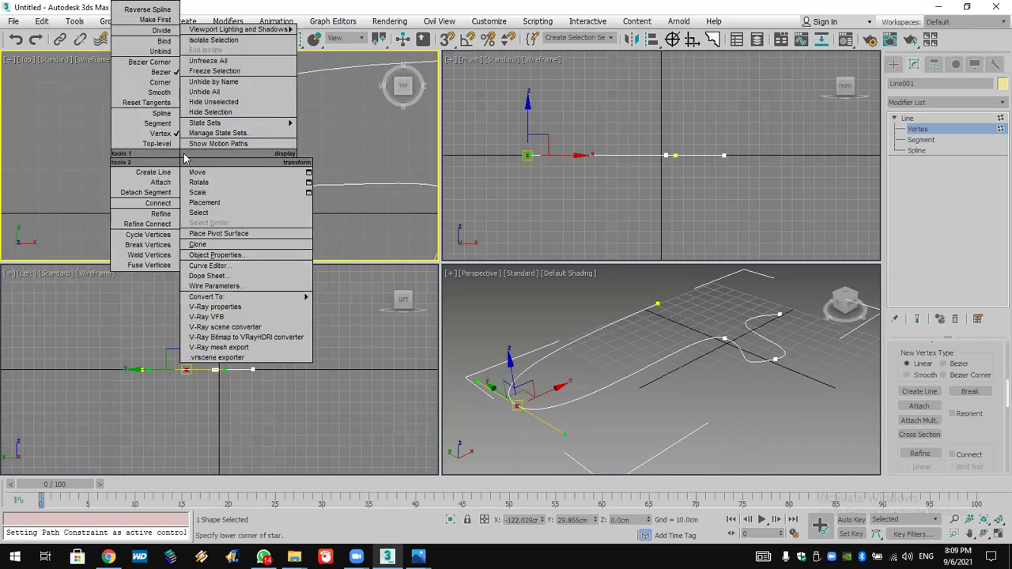
click(144, 61)
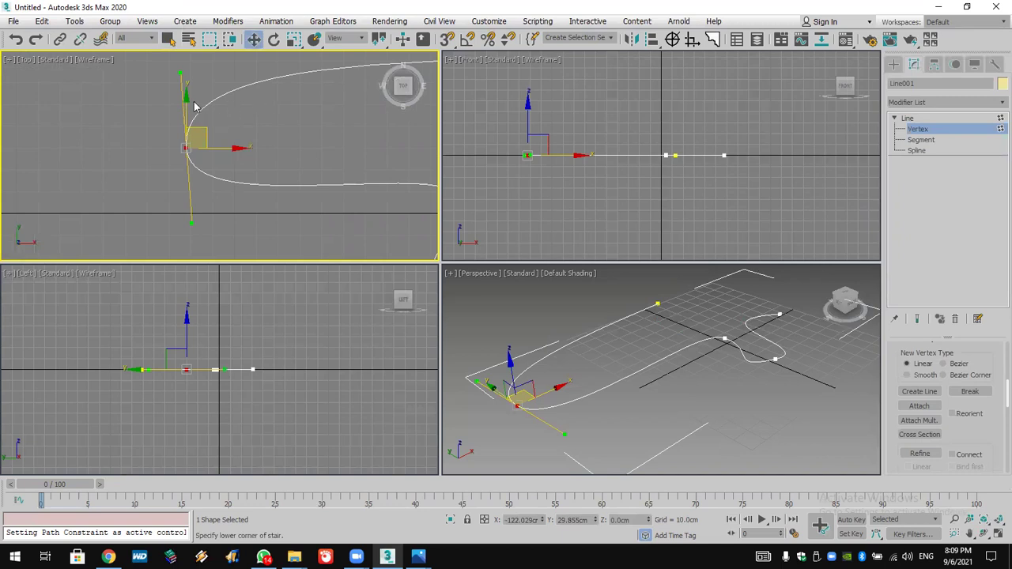
drag(189, 222, 350, 109)
middle_drag(301, 120, 215, 227)
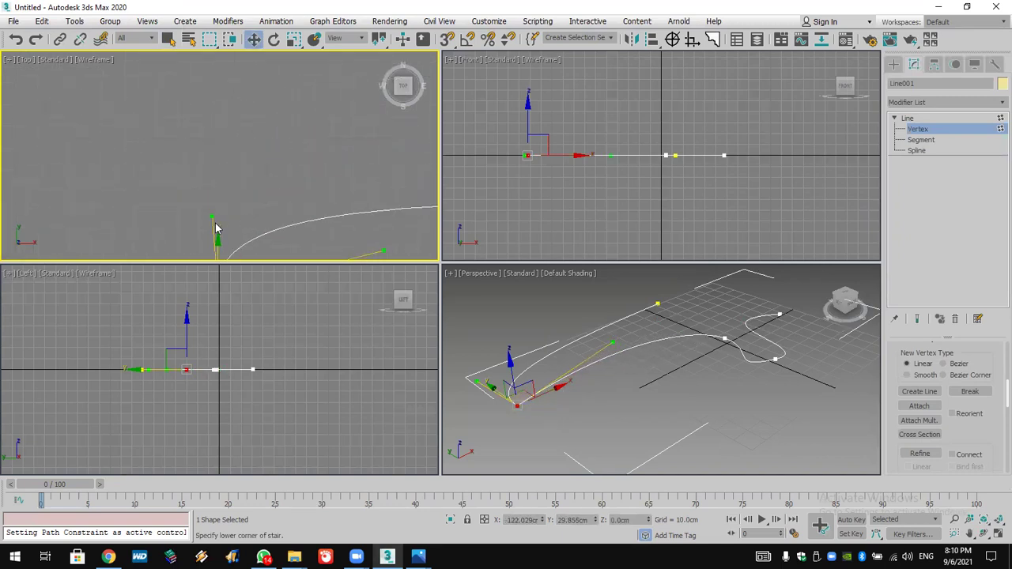
drag(211, 219, 212, 102)
scroll(244, 84, down, 3)
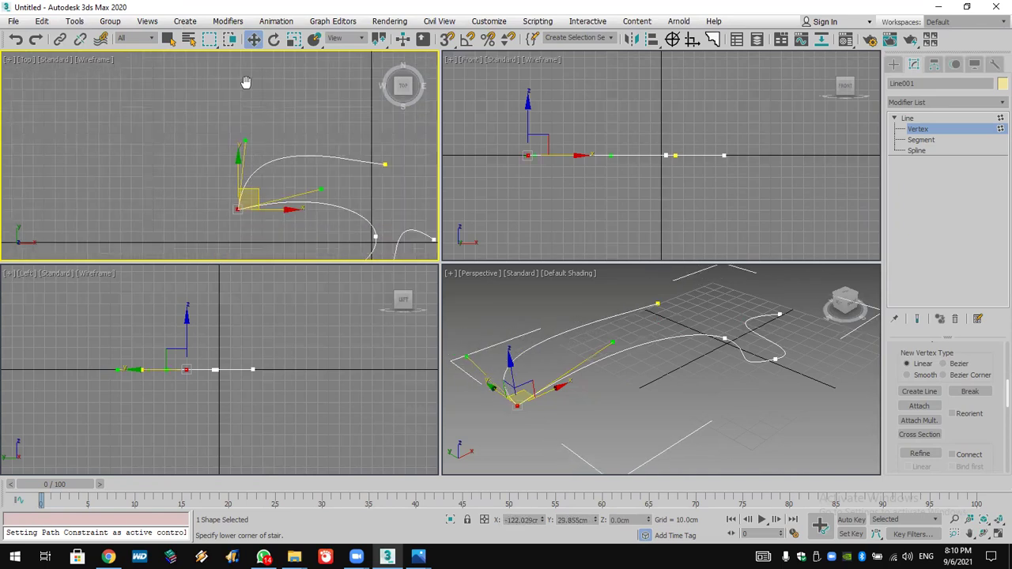
middle_drag(211, 102, 212, 125)
drag(275, 141, 357, 111)
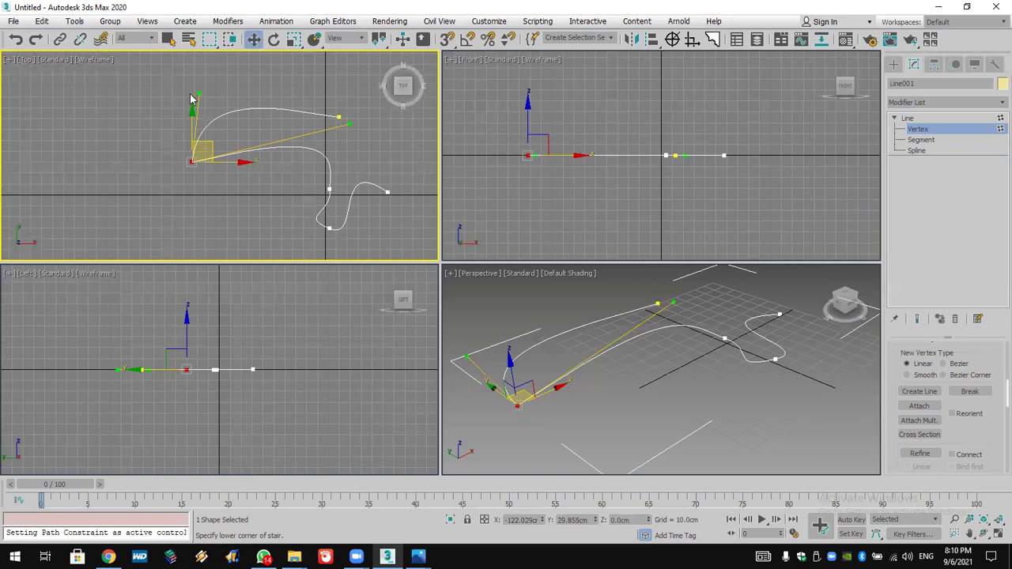
drag(197, 95, 198, 69)
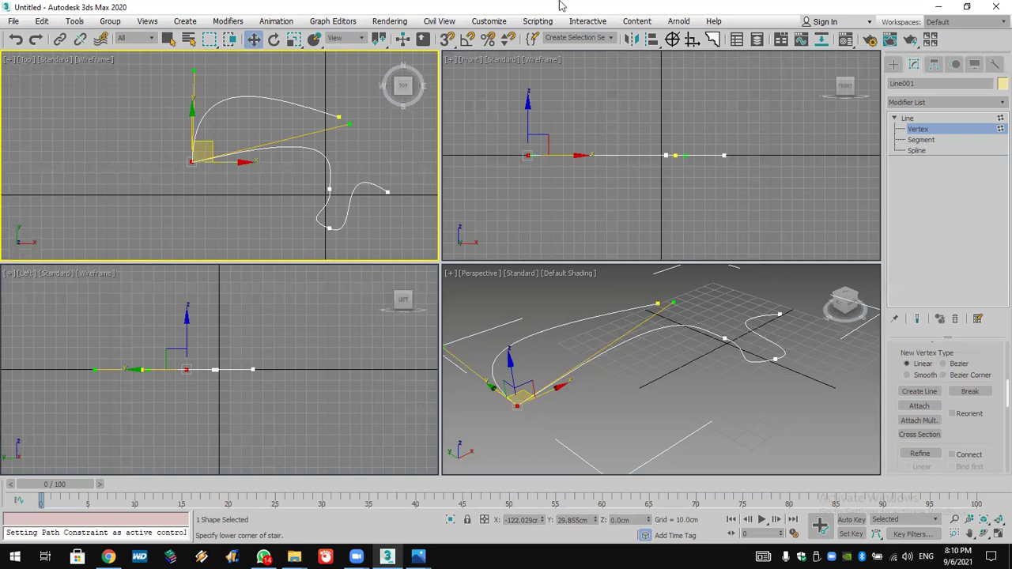
Leave vertex editing and delete the whole curved line
click(894, 64)
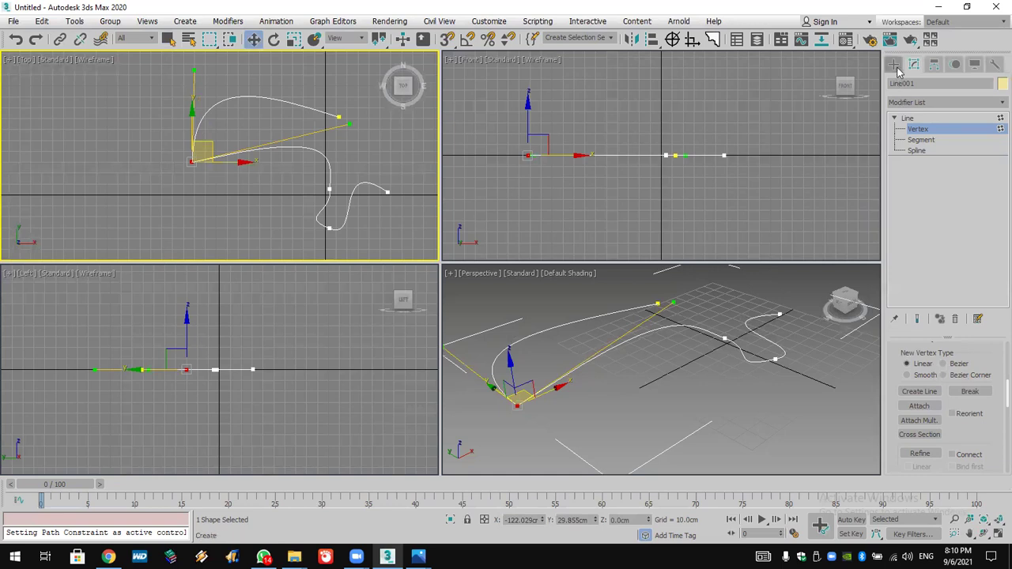
click(613, 155)
key(Delete)
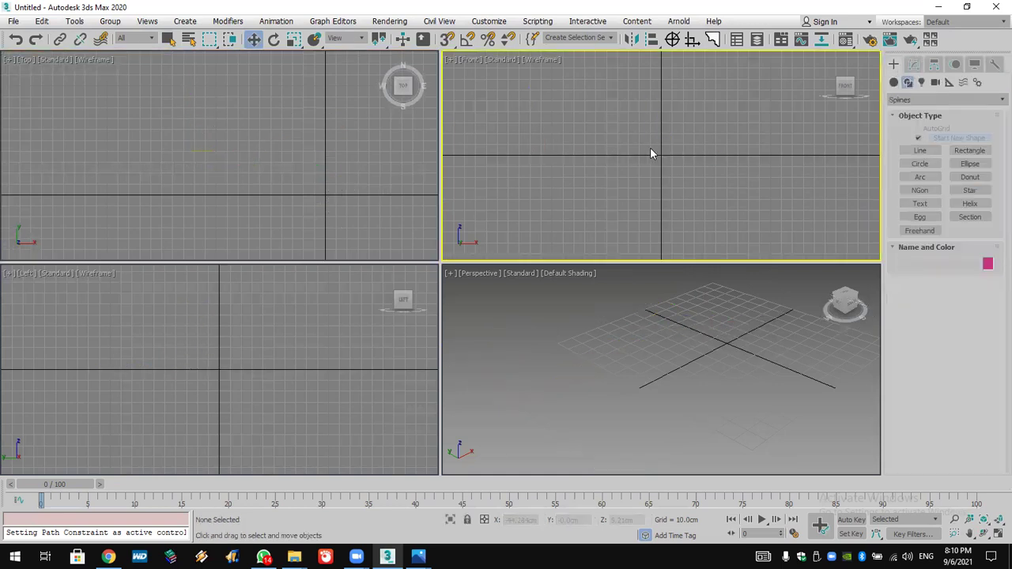
Draw an open zigzag line with five points in the Top view using the Corner drag type
click(925, 150)
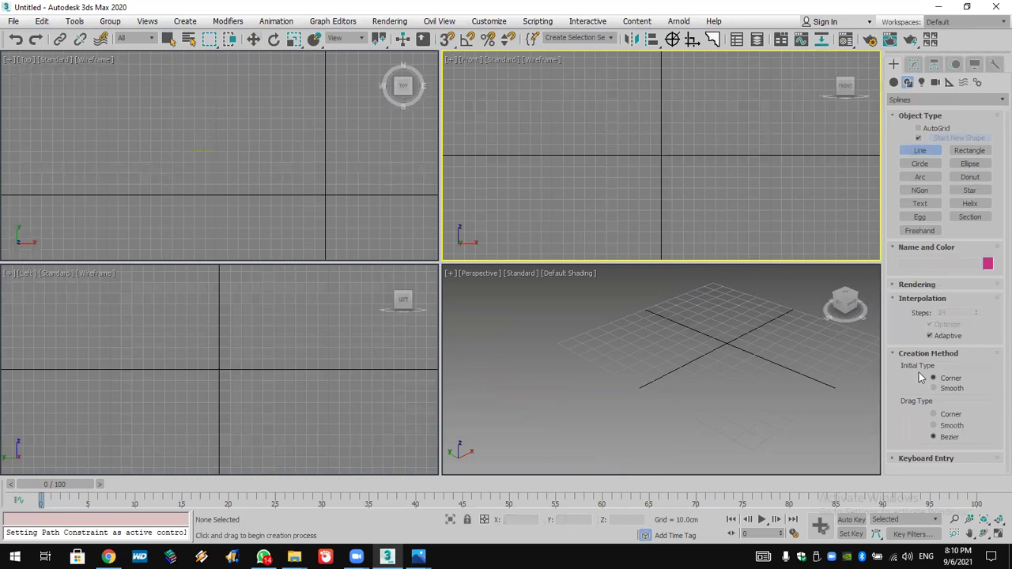
click(949, 414)
click(107, 100)
click(200, 102)
click(228, 156)
click(305, 122)
click(295, 194)
right_click(295, 196)
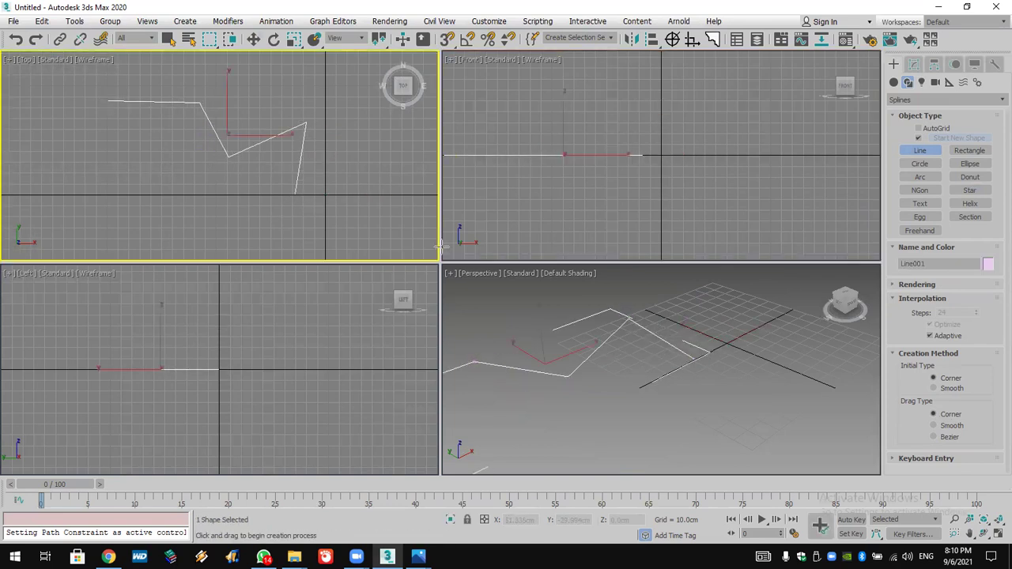
Draw an open wavy line with five points below the zigzag in the Top view using the Smooth drag type
click(122, 165)
click(200, 169)
click(284, 220)
click(354, 126)
click(400, 205)
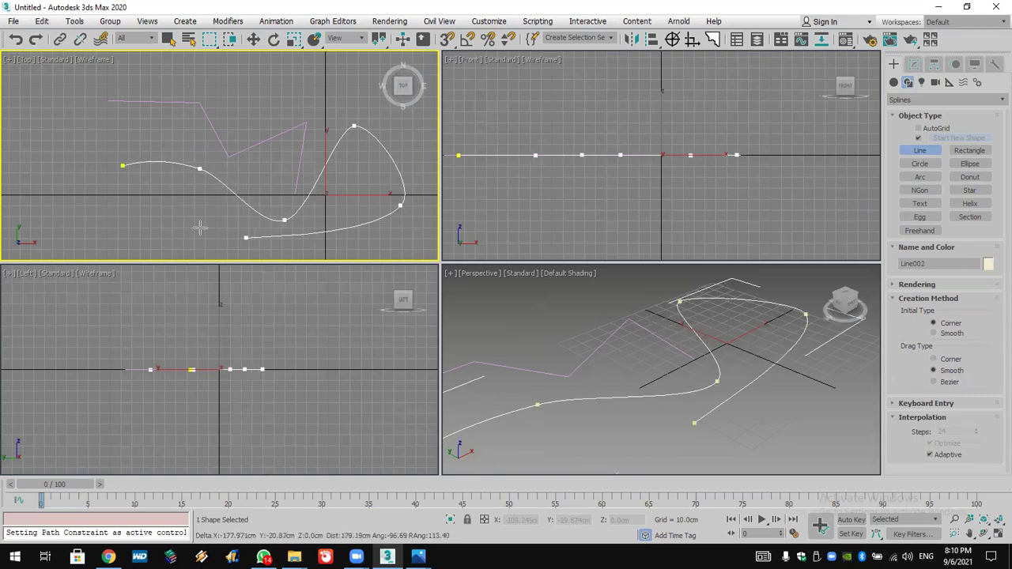
right_click(196, 229)
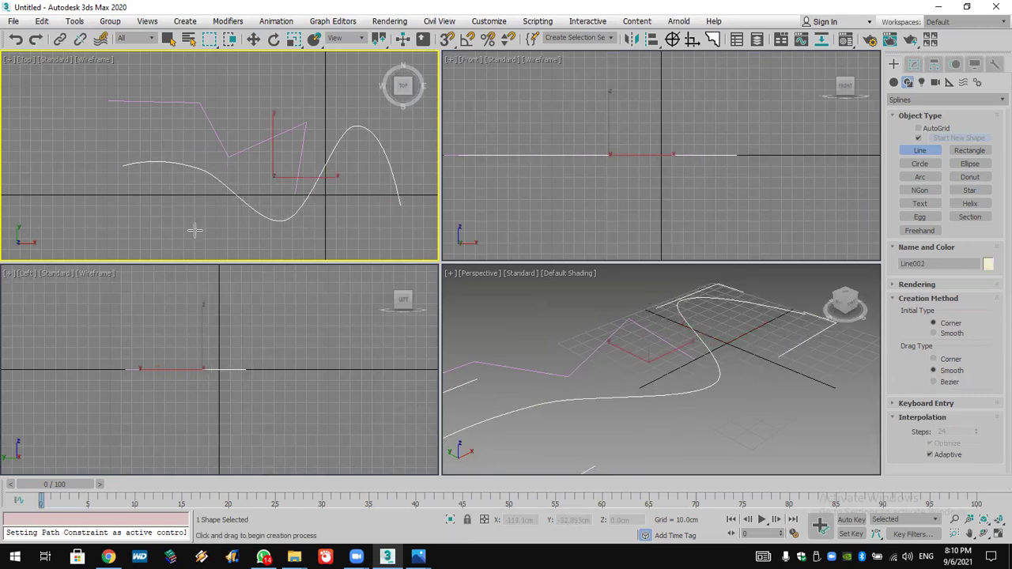
Delete both drawn lines and show the Keyboard Entry coordinate settings of the Line tool
key(ctrl+a)
key(Delete)
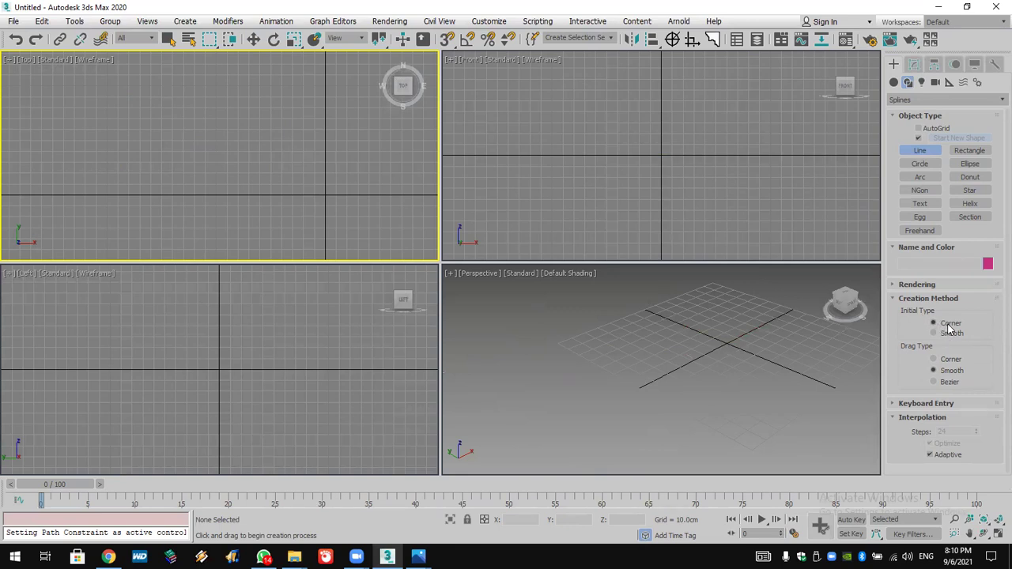
click(970, 404)
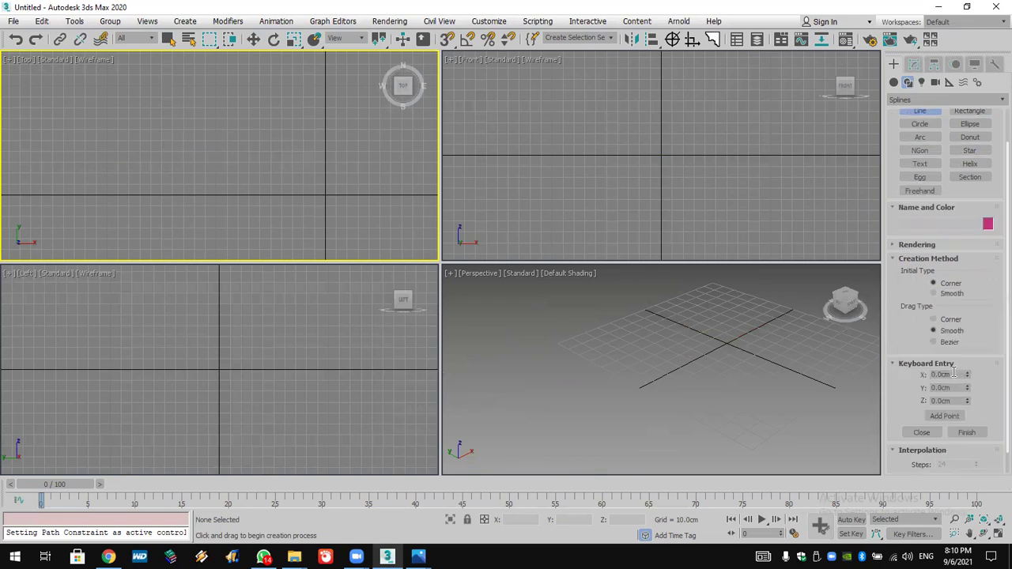
click(998, 520)
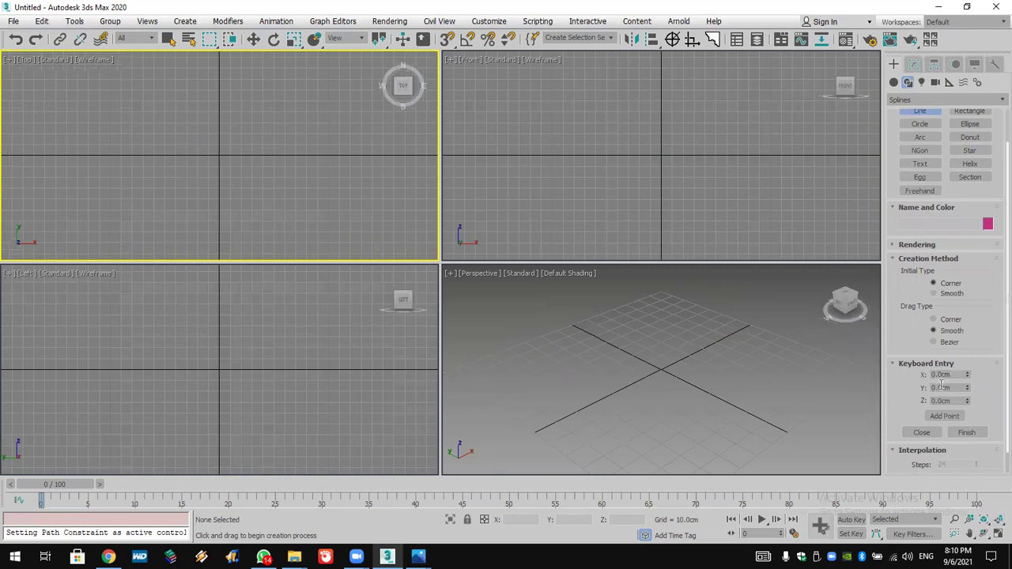
Start a Corner-type line by entering points at X, Y, Z of 0, 0, 0; 100, 0, 0; and 100, 100, 0 cm
click(944, 416)
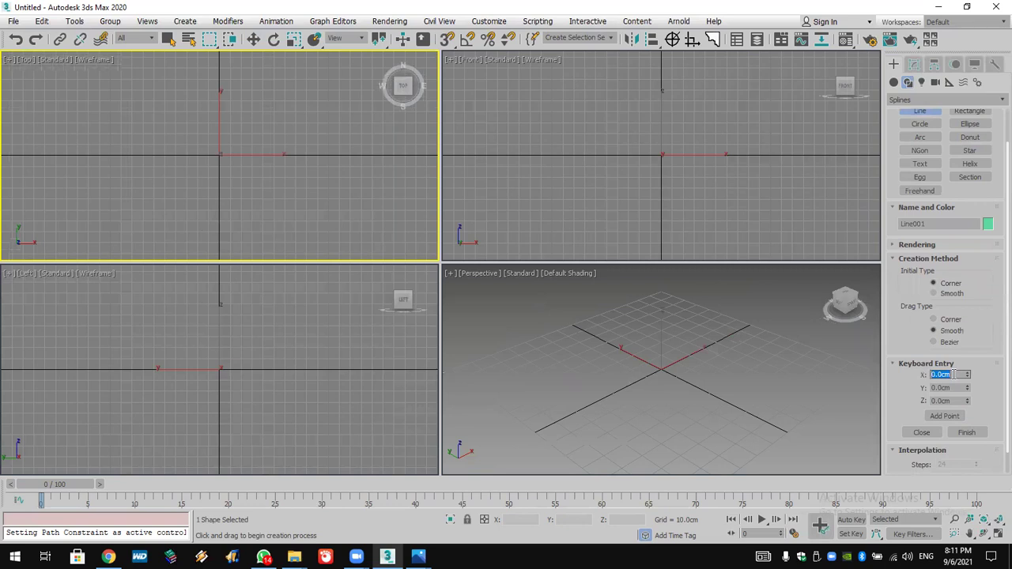
text(100)
click(945, 416)
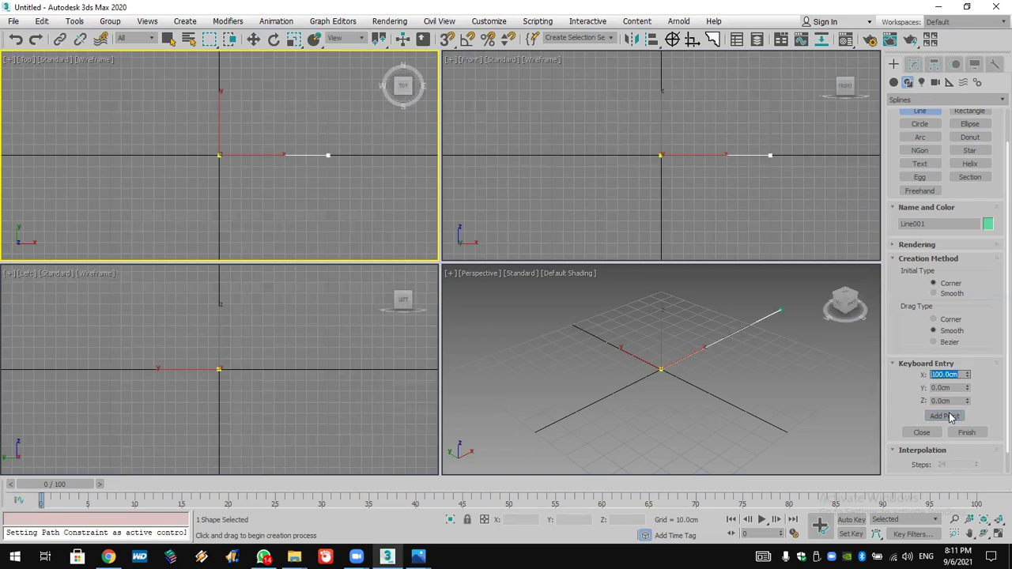
click(949, 388)
text(100)
click(945, 416)
middle_drag(352, 172, 341, 226)
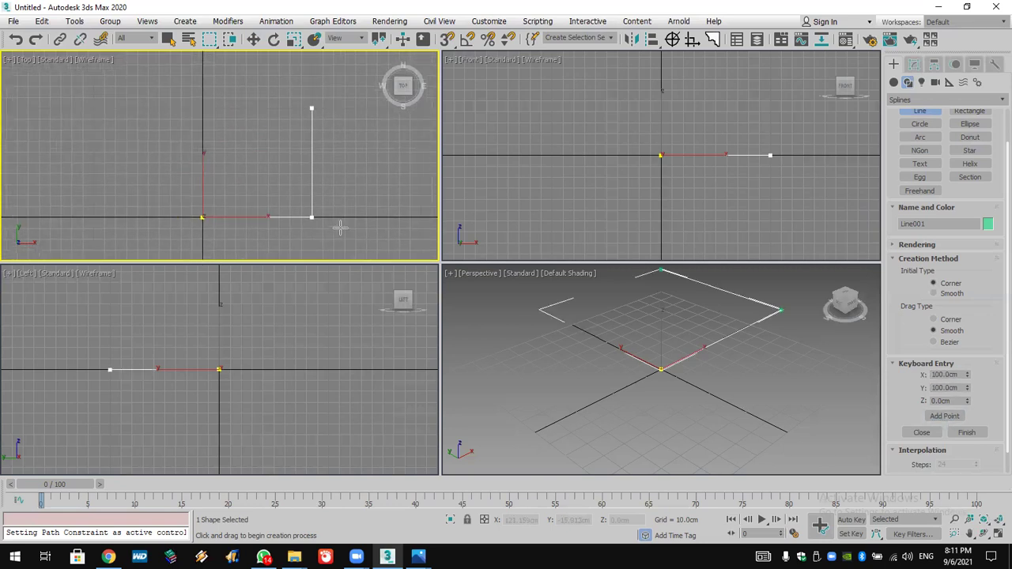
Add the square's fourth corner at X 0, Y 100, Z 0 cm and close the line
double_click(944, 375)
text(0)
click(946, 416)
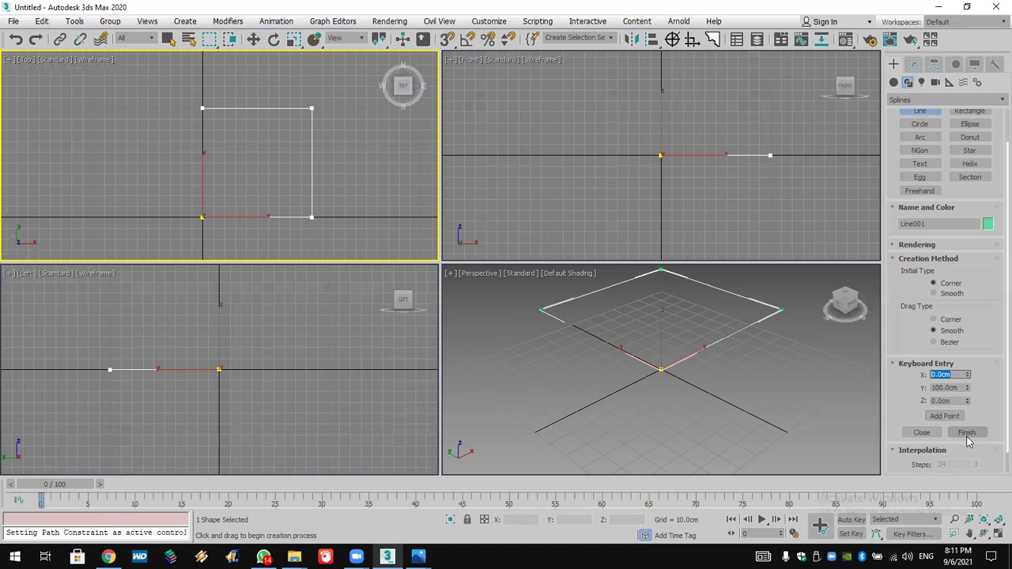
click(925, 433)
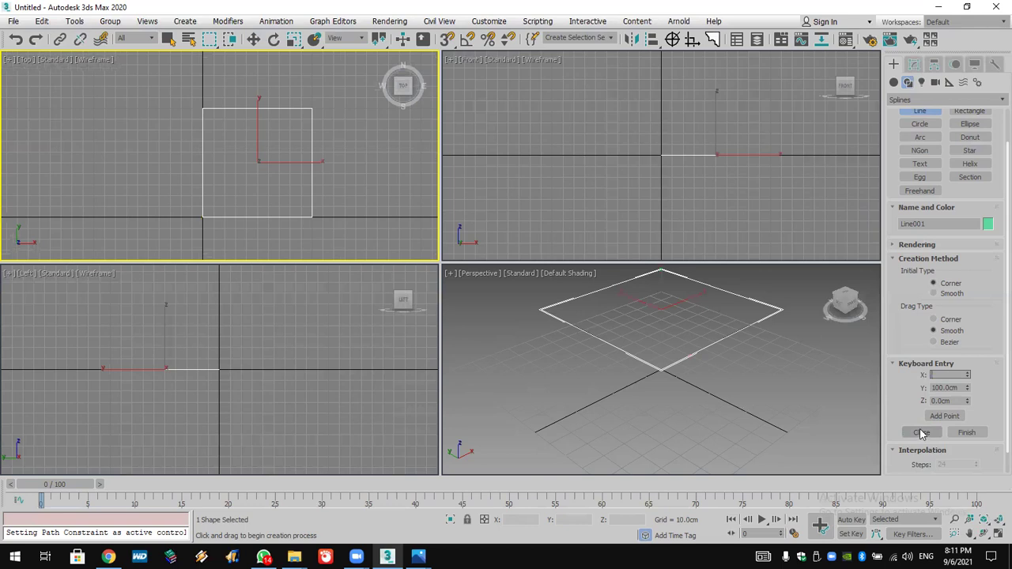
Undo the square line, then set the Y coordinate to 0 cm and the line's Initial Type to Smooth
right_click(639, 316)
key(ctrl+z)
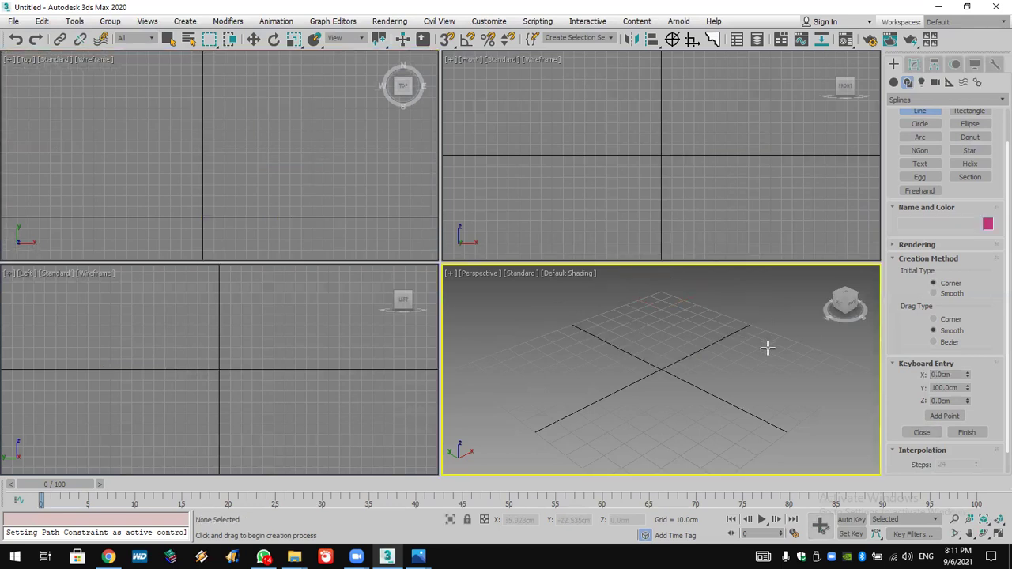
double_click(945, 387)
text(0)
key(Return)
click(952, 294)
Start a Smooth-type line with coordinate points at 0, 0, 0; 100, 0, 0; and 100, 100, 0 cm
click(944, 416)
click(949, 416)
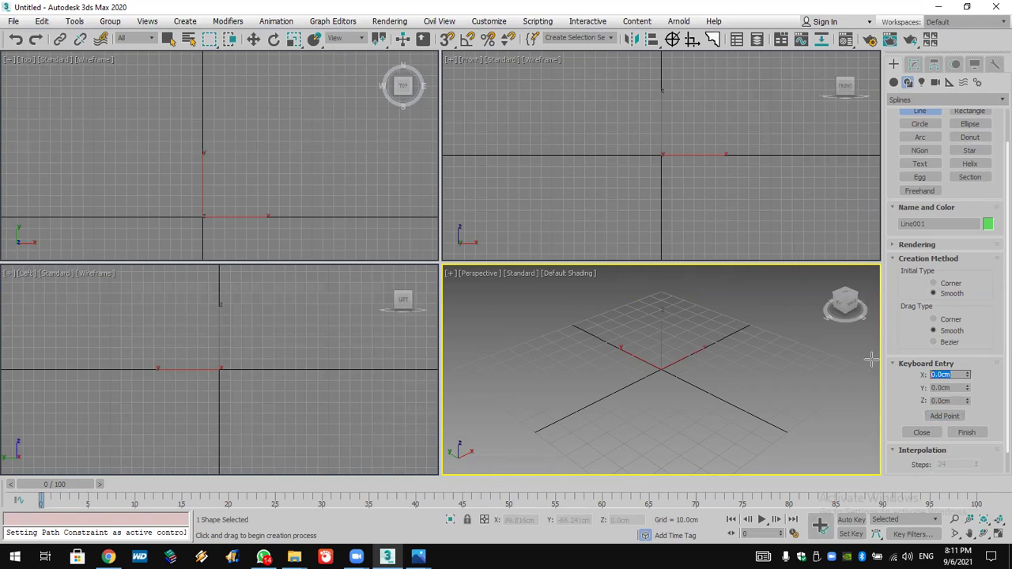
text(100)
key(Return)
click(955, 419)
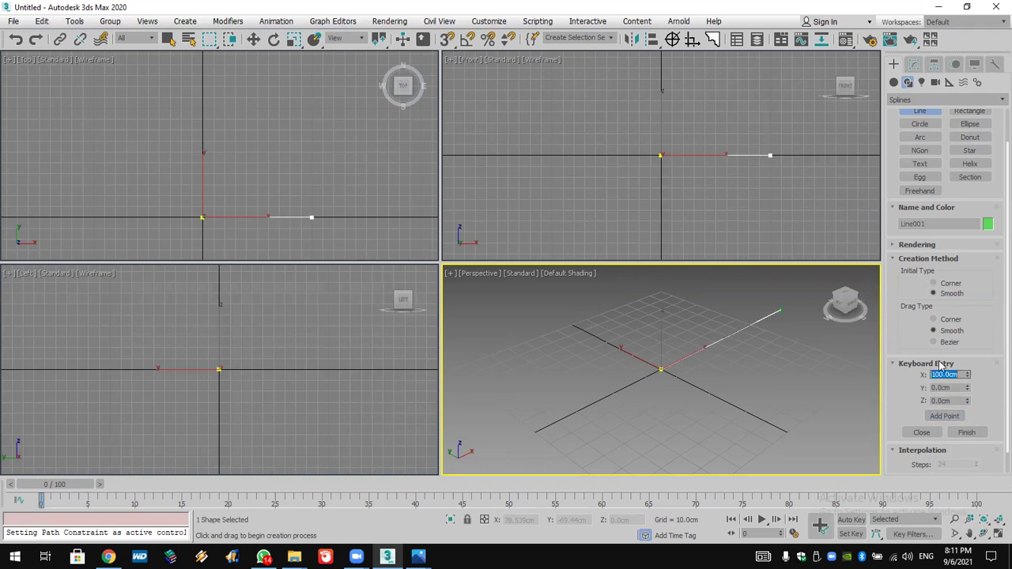
click(961, 387)
double_click(962, 388)
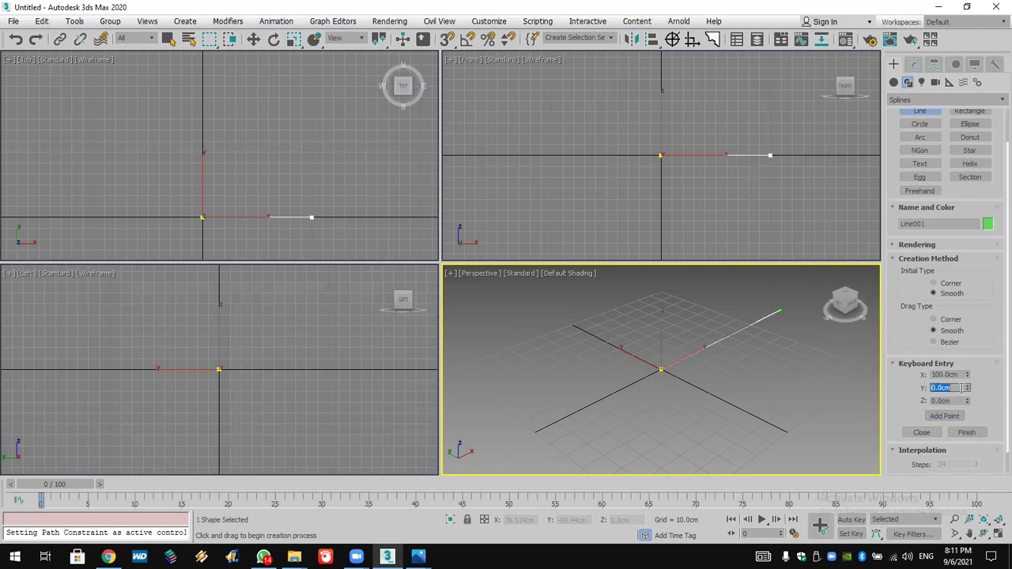
text(3)
click(945, 416)
Add the smooth line's fourth point at X 0, Y 100, Z 0 cm and close it into a rounded loop
double_click(934, 374)
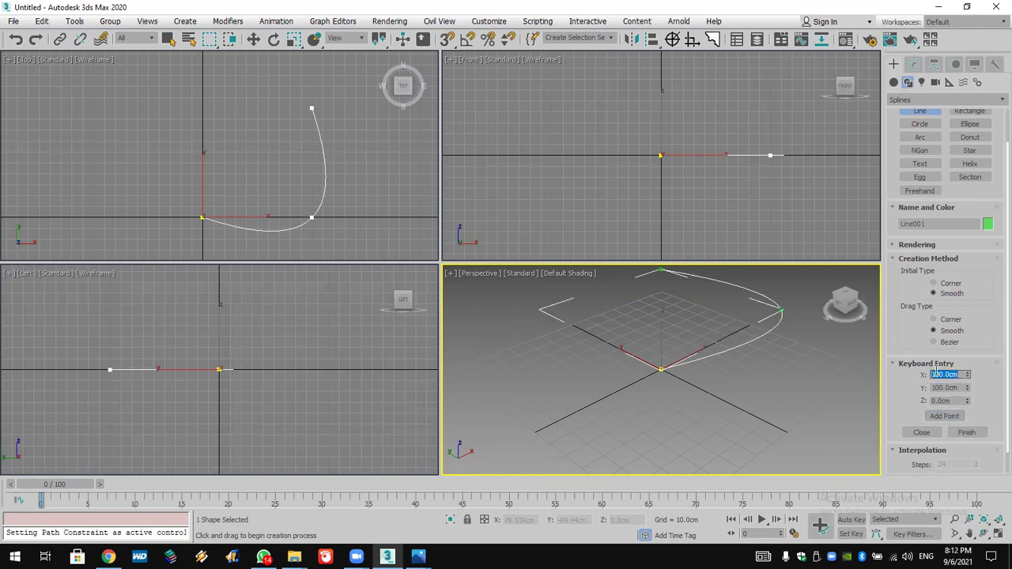
text(0)
click(952, 418)
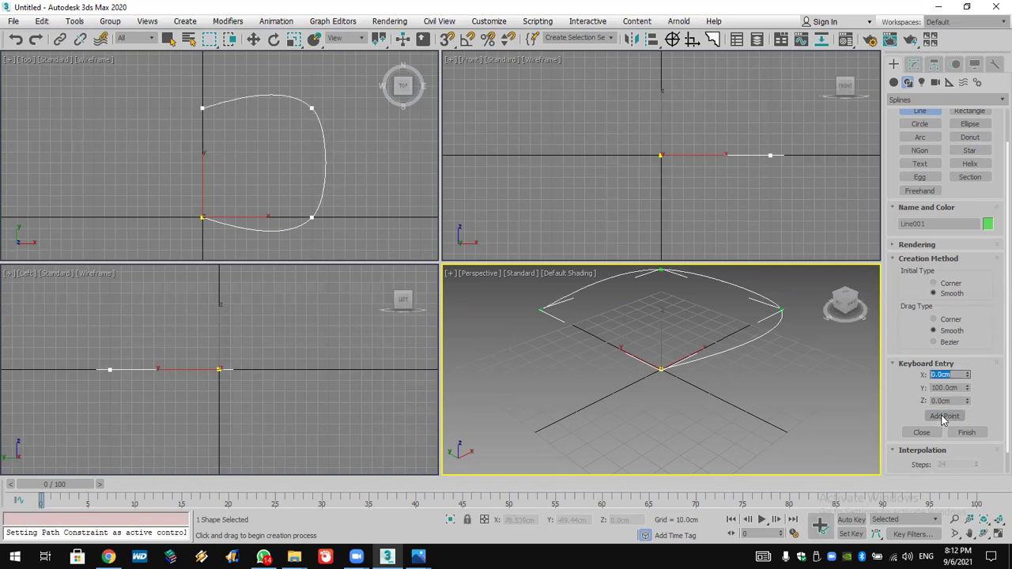
click(934, 435)
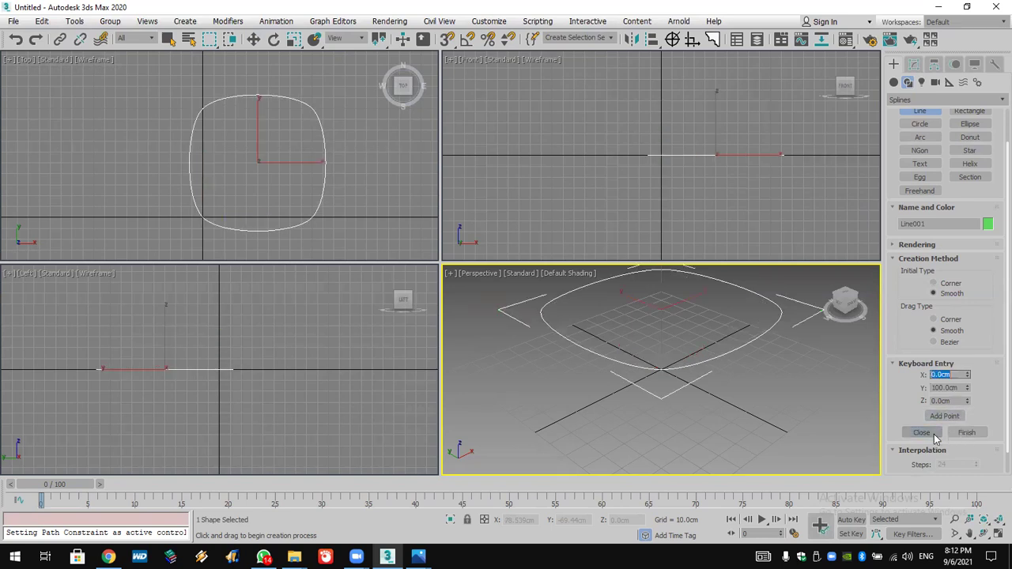
middle_drag(798, 358, 791, 384)
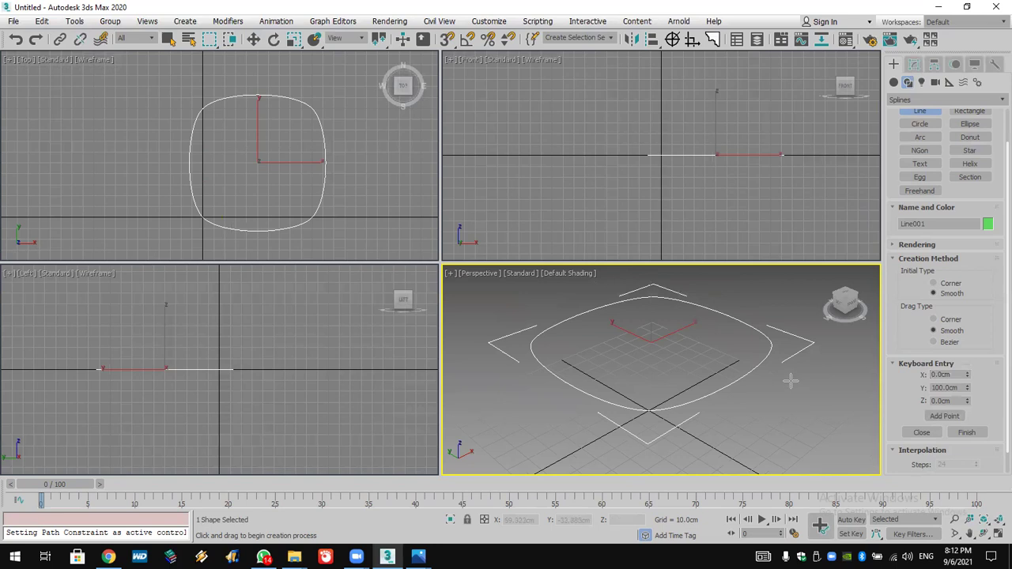